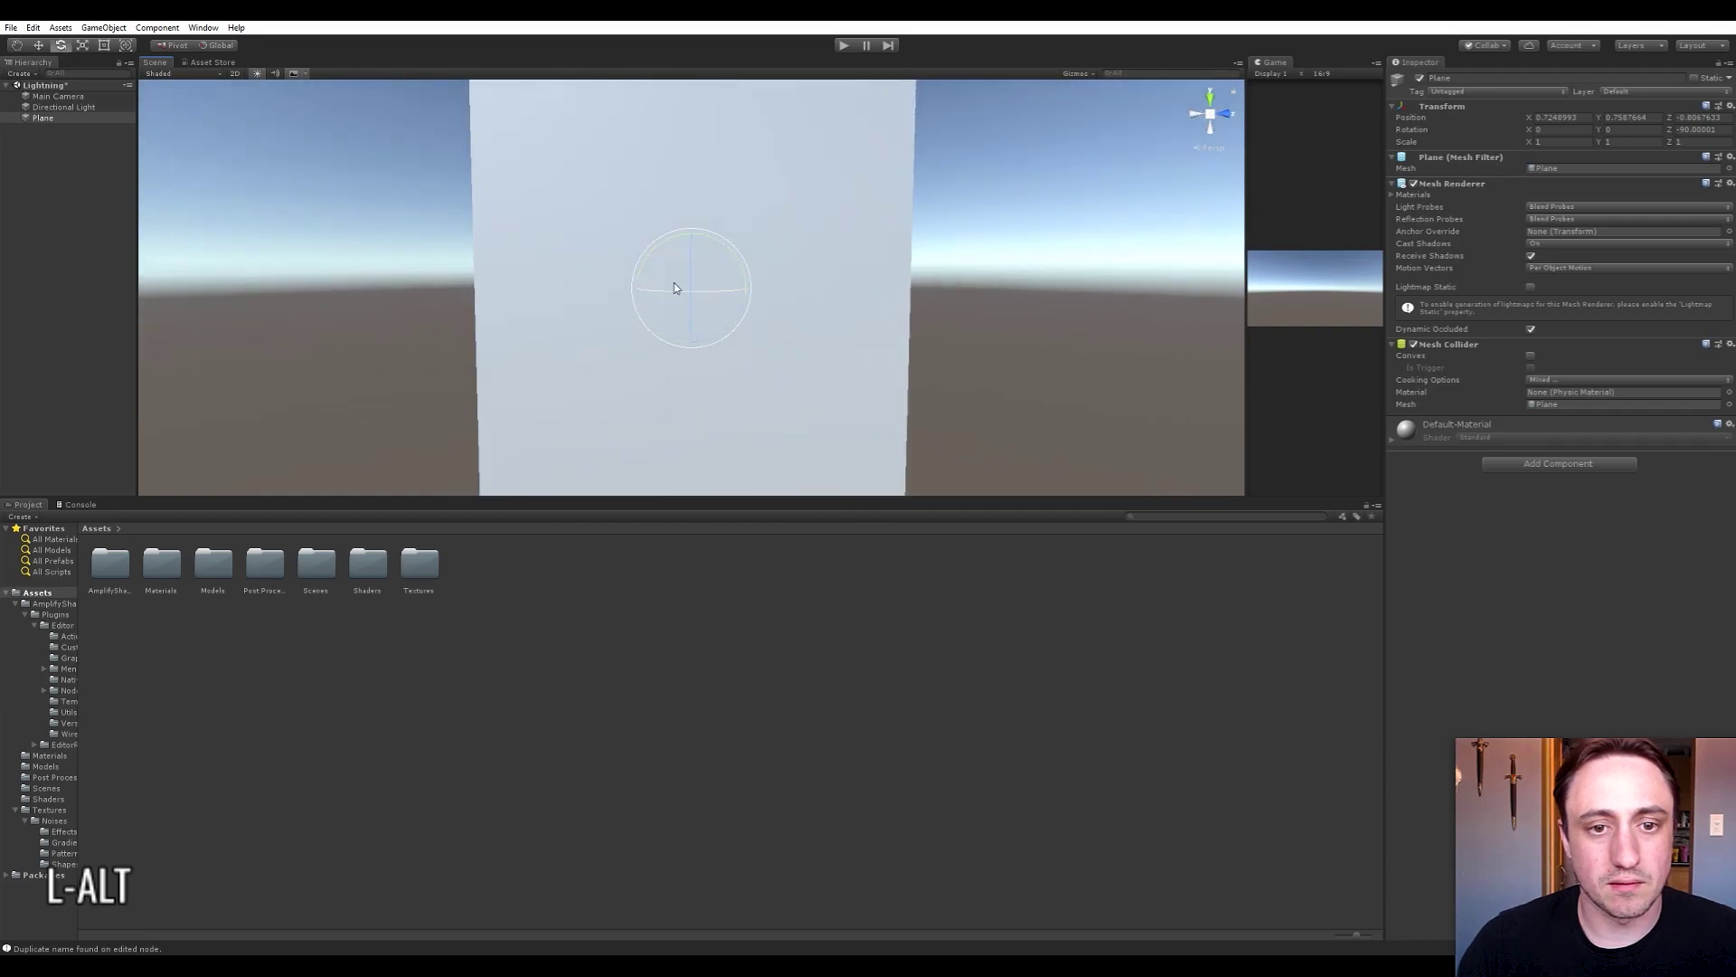
Open the scene's Lighting Settings and set the environment's skybox material to None
left_click(216, 30)
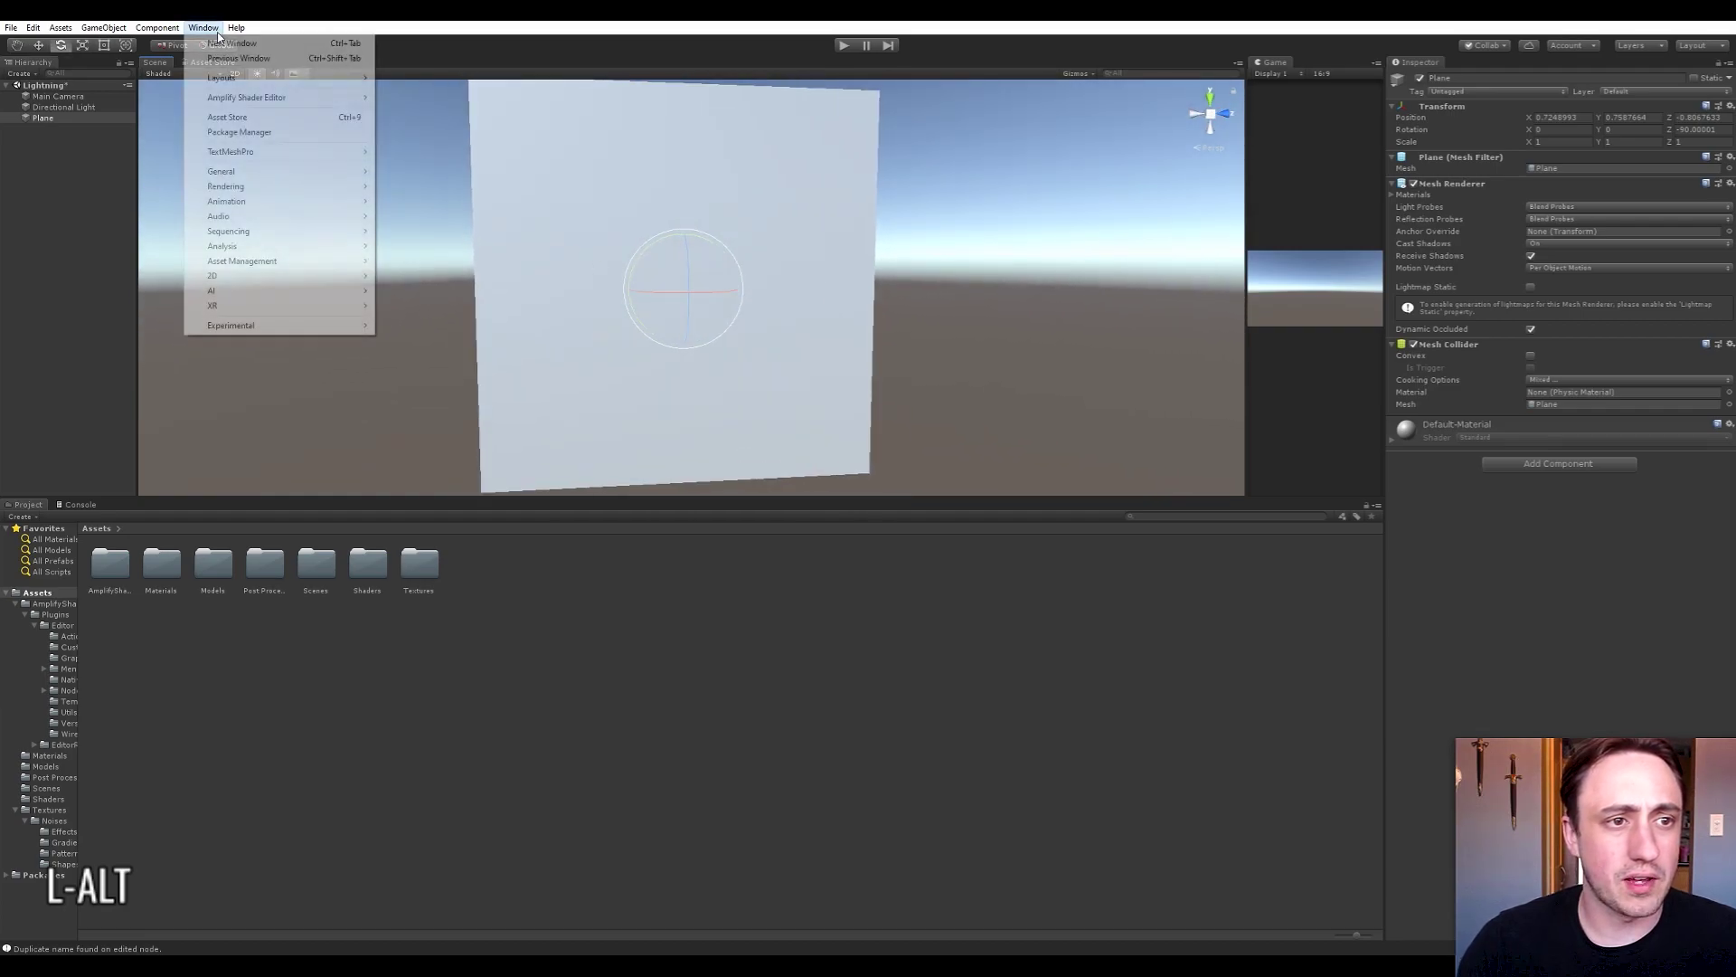
left_click(210, 28)
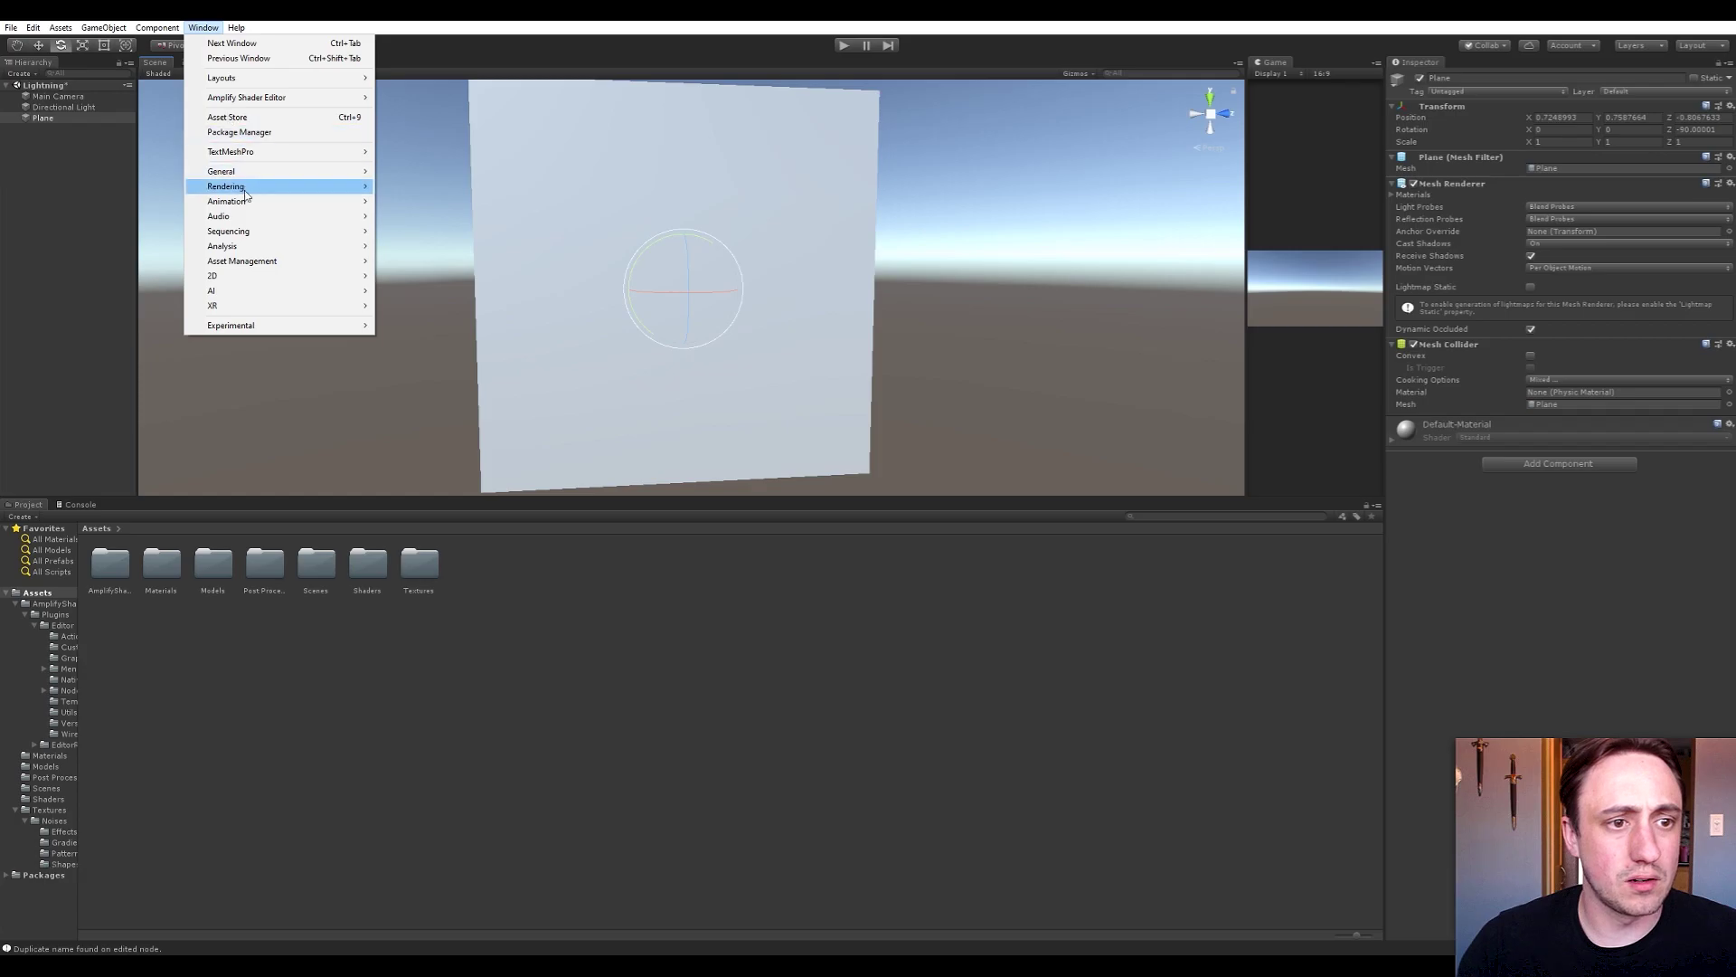
mouse_move(246, 188)
left_click(426, 187)
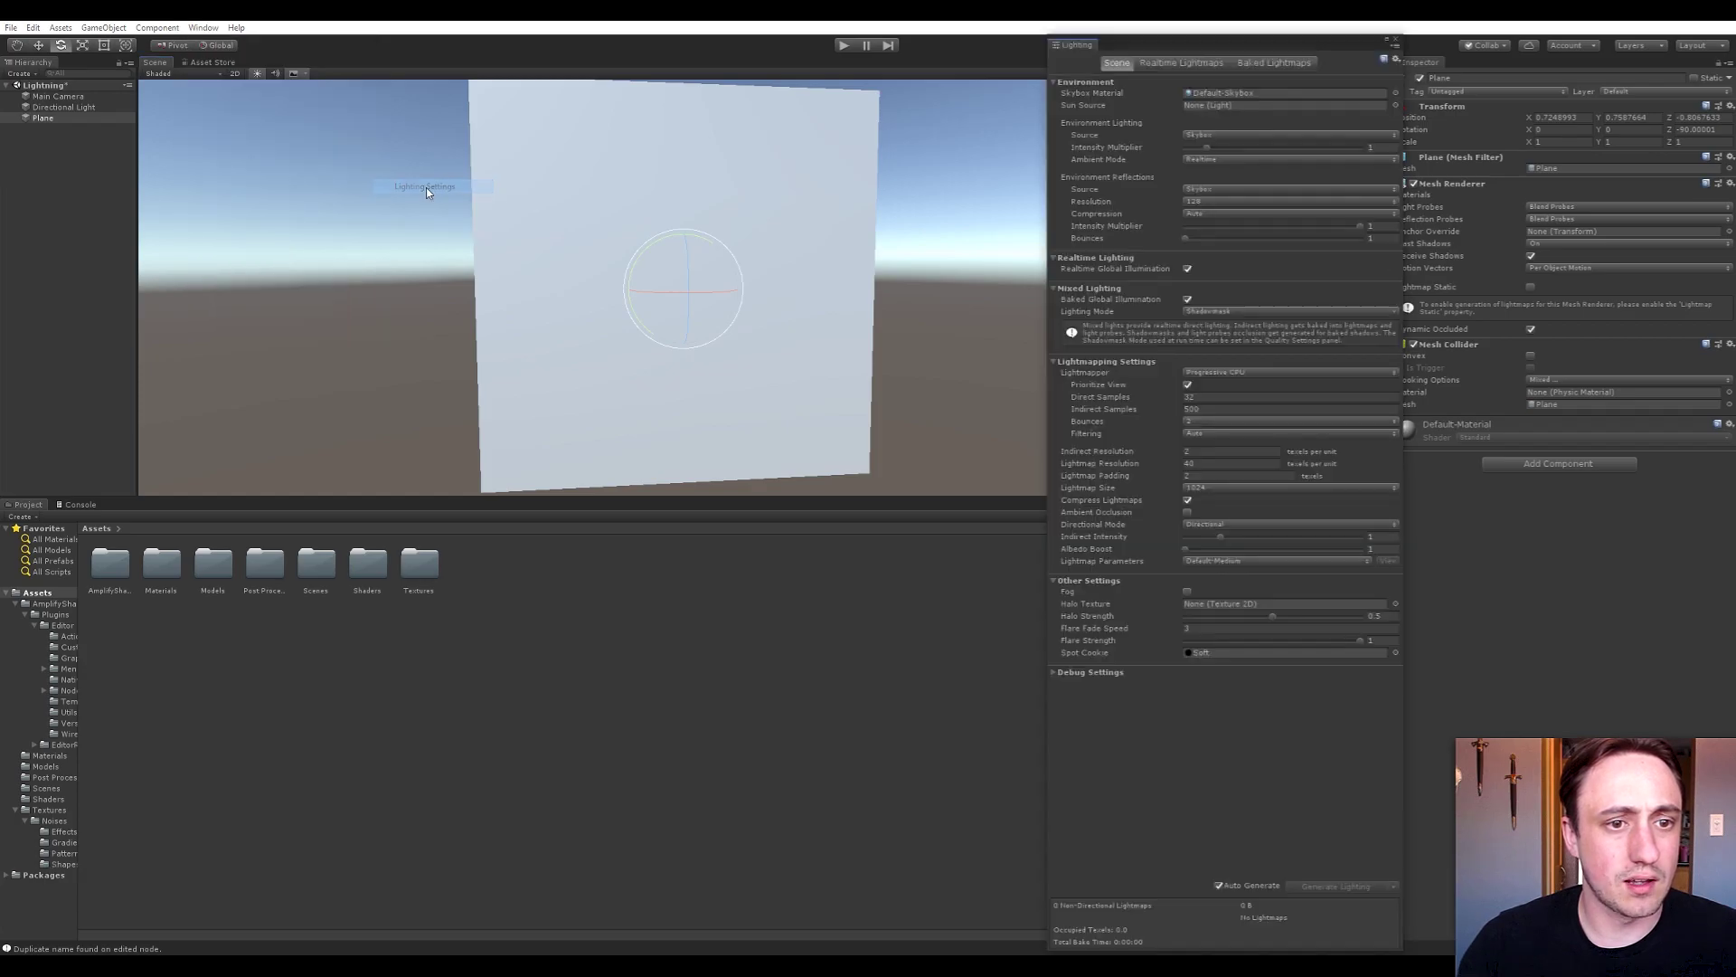
left_click(1395, 94)
left_click(1167, 237)
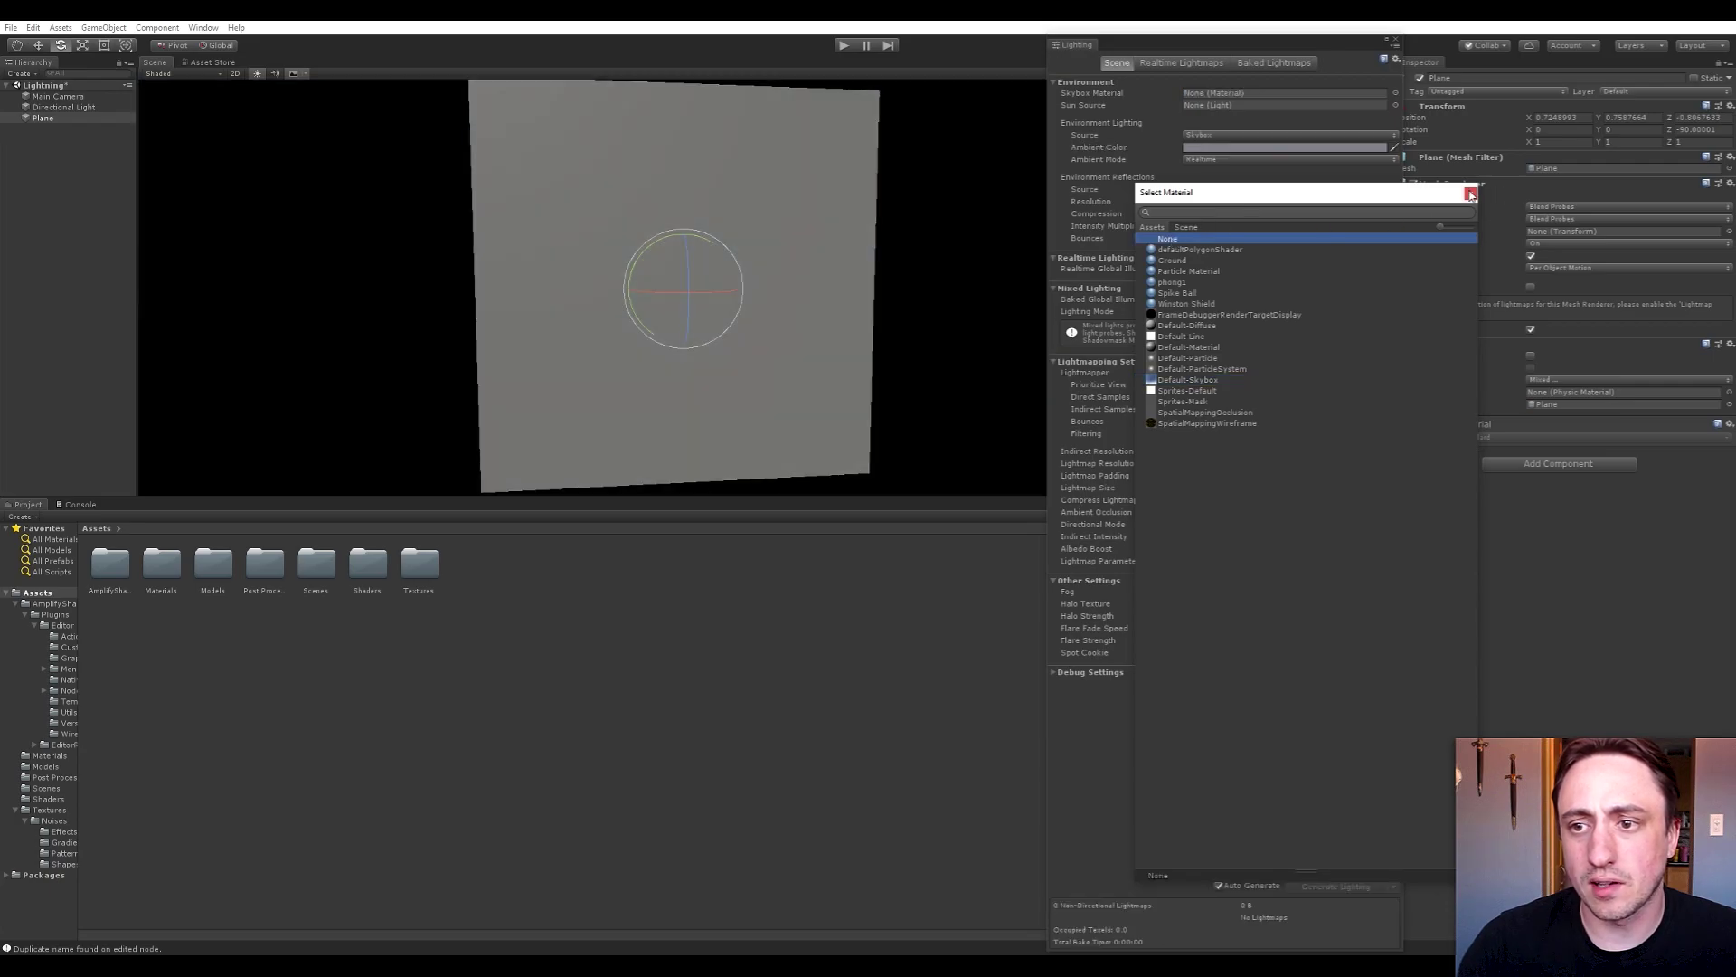
left_click(1471, 192)
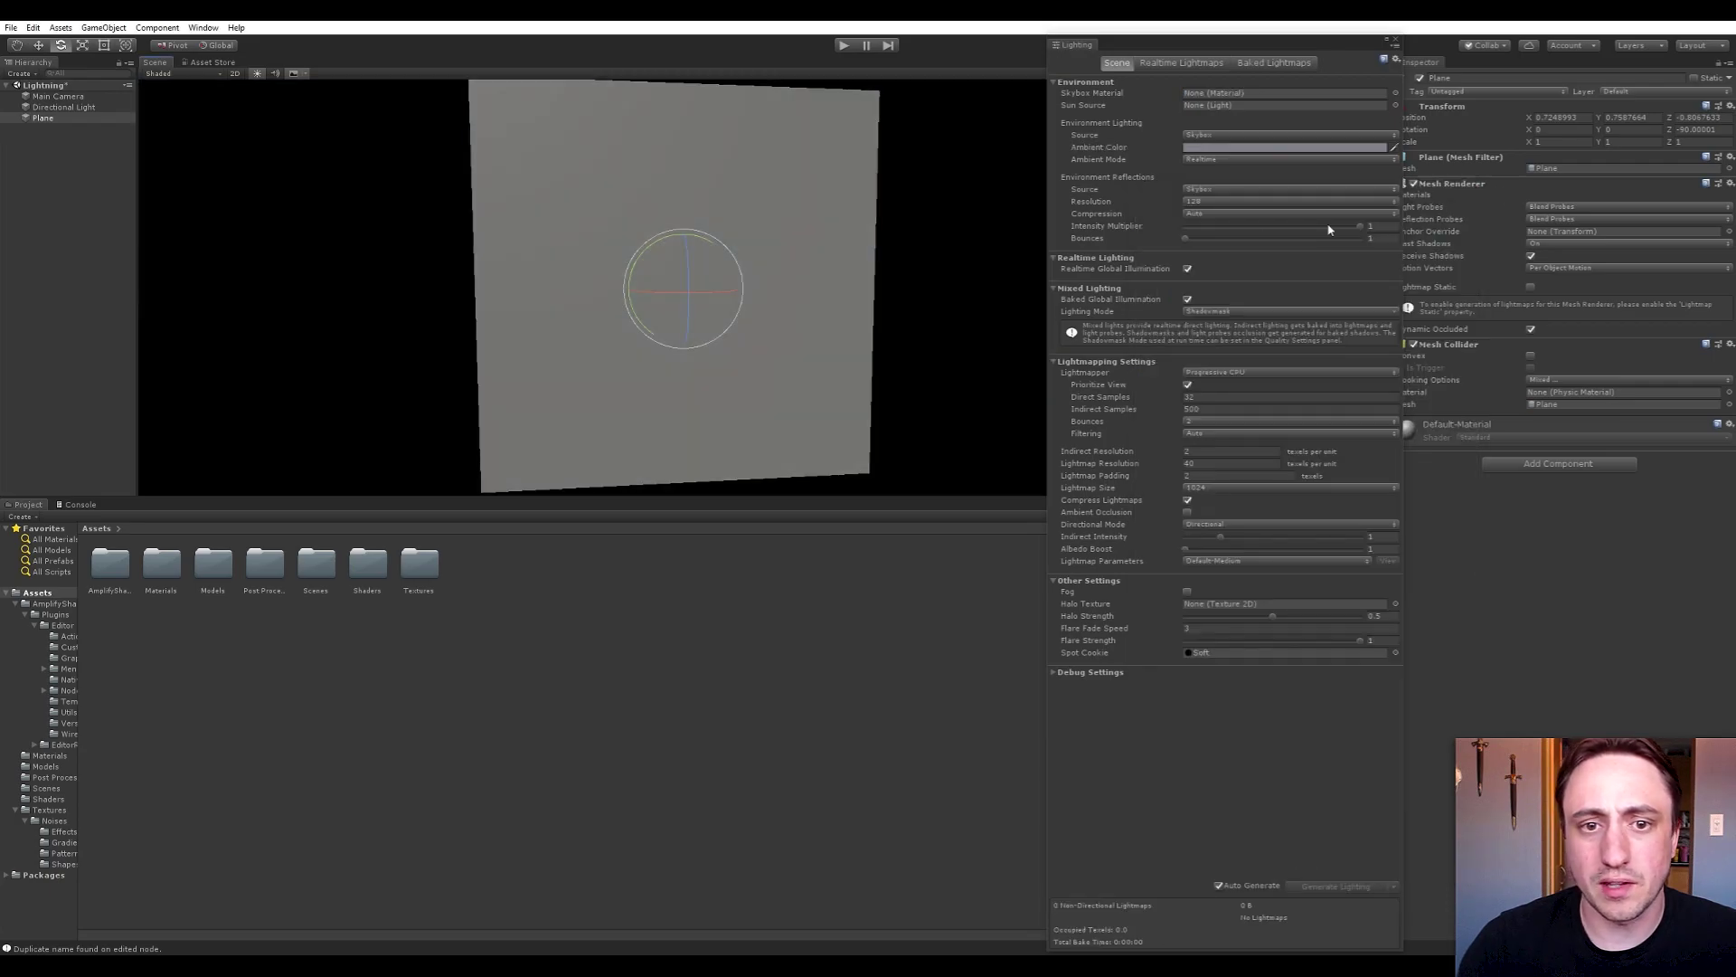
Set the environment lighting source to Color with a black ambient color and Realtime ambient mode, and close the lighting settings
left_click(1187, 143)
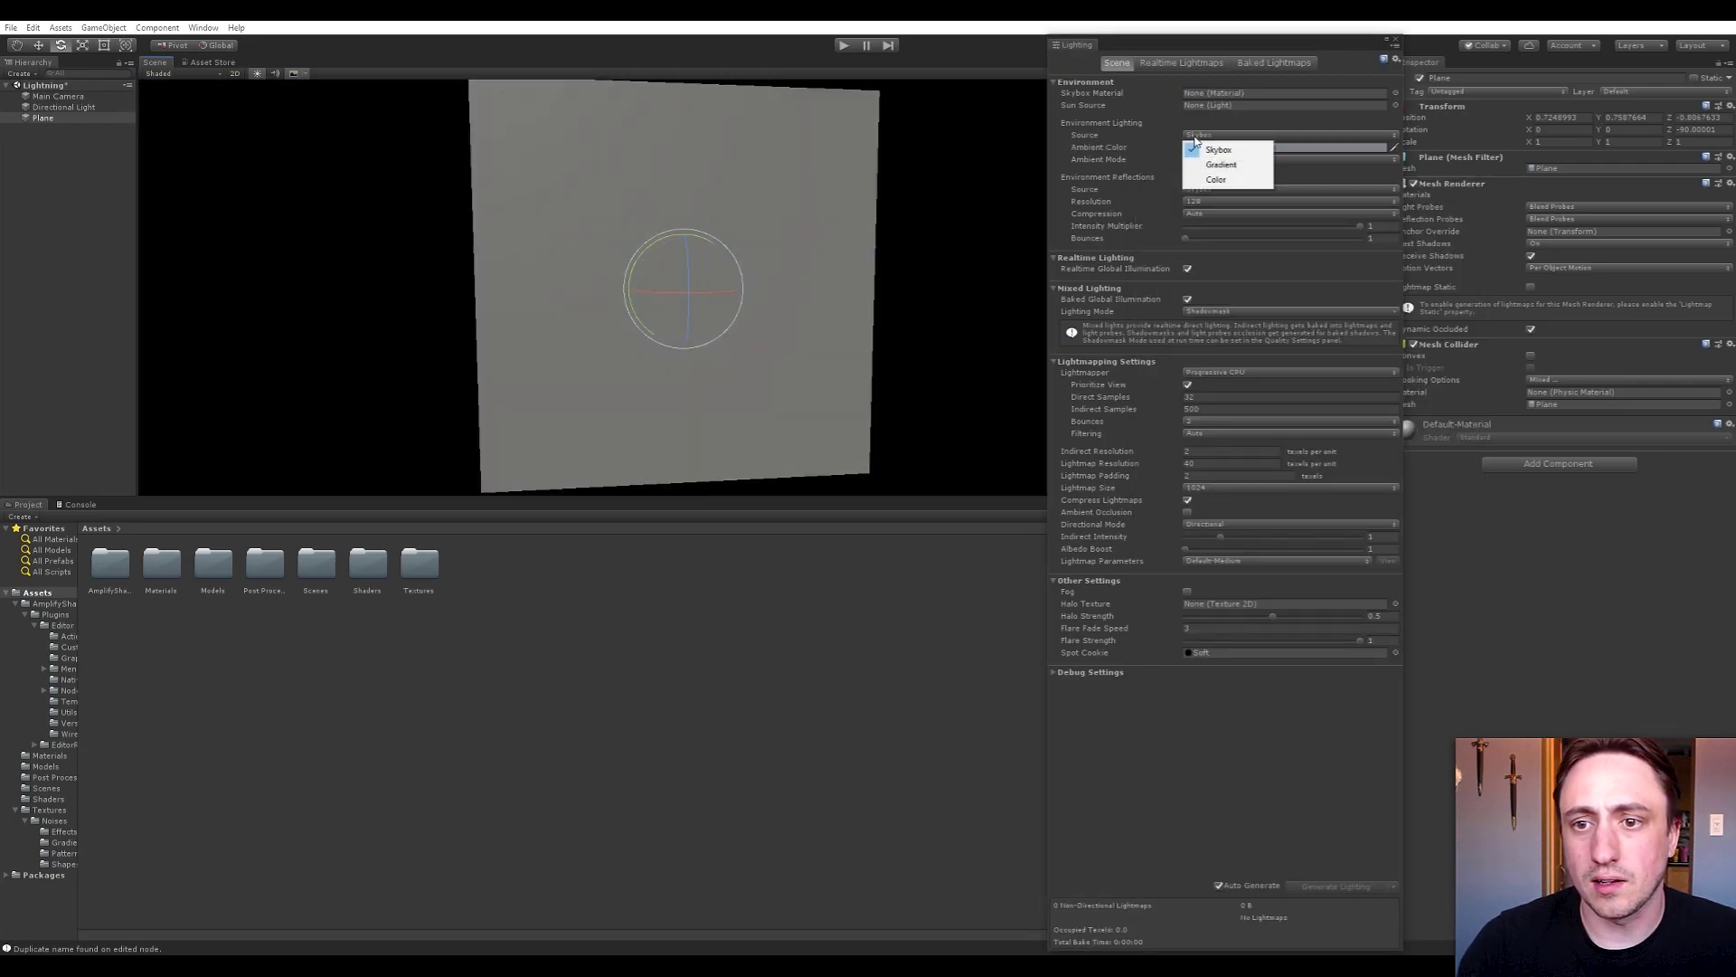
left_click(1204, 185)
left_click(1220, 147)
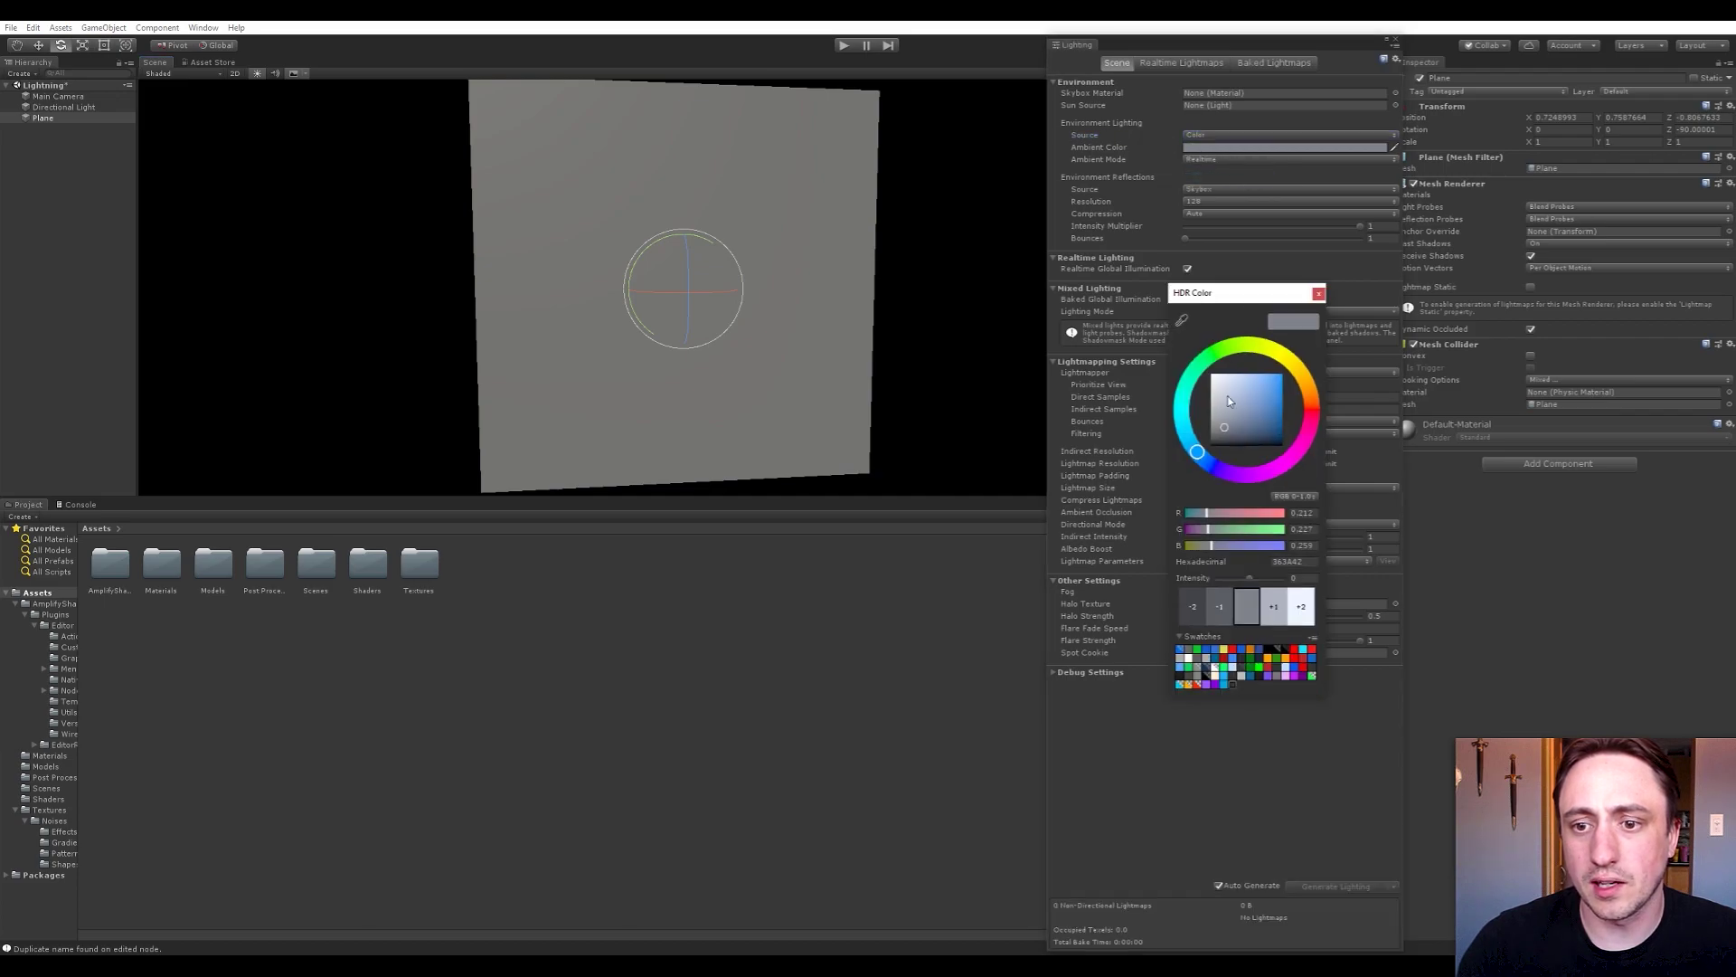
left_click_drag(1228, 395, 1203, 473)
left_click(1319, 293)
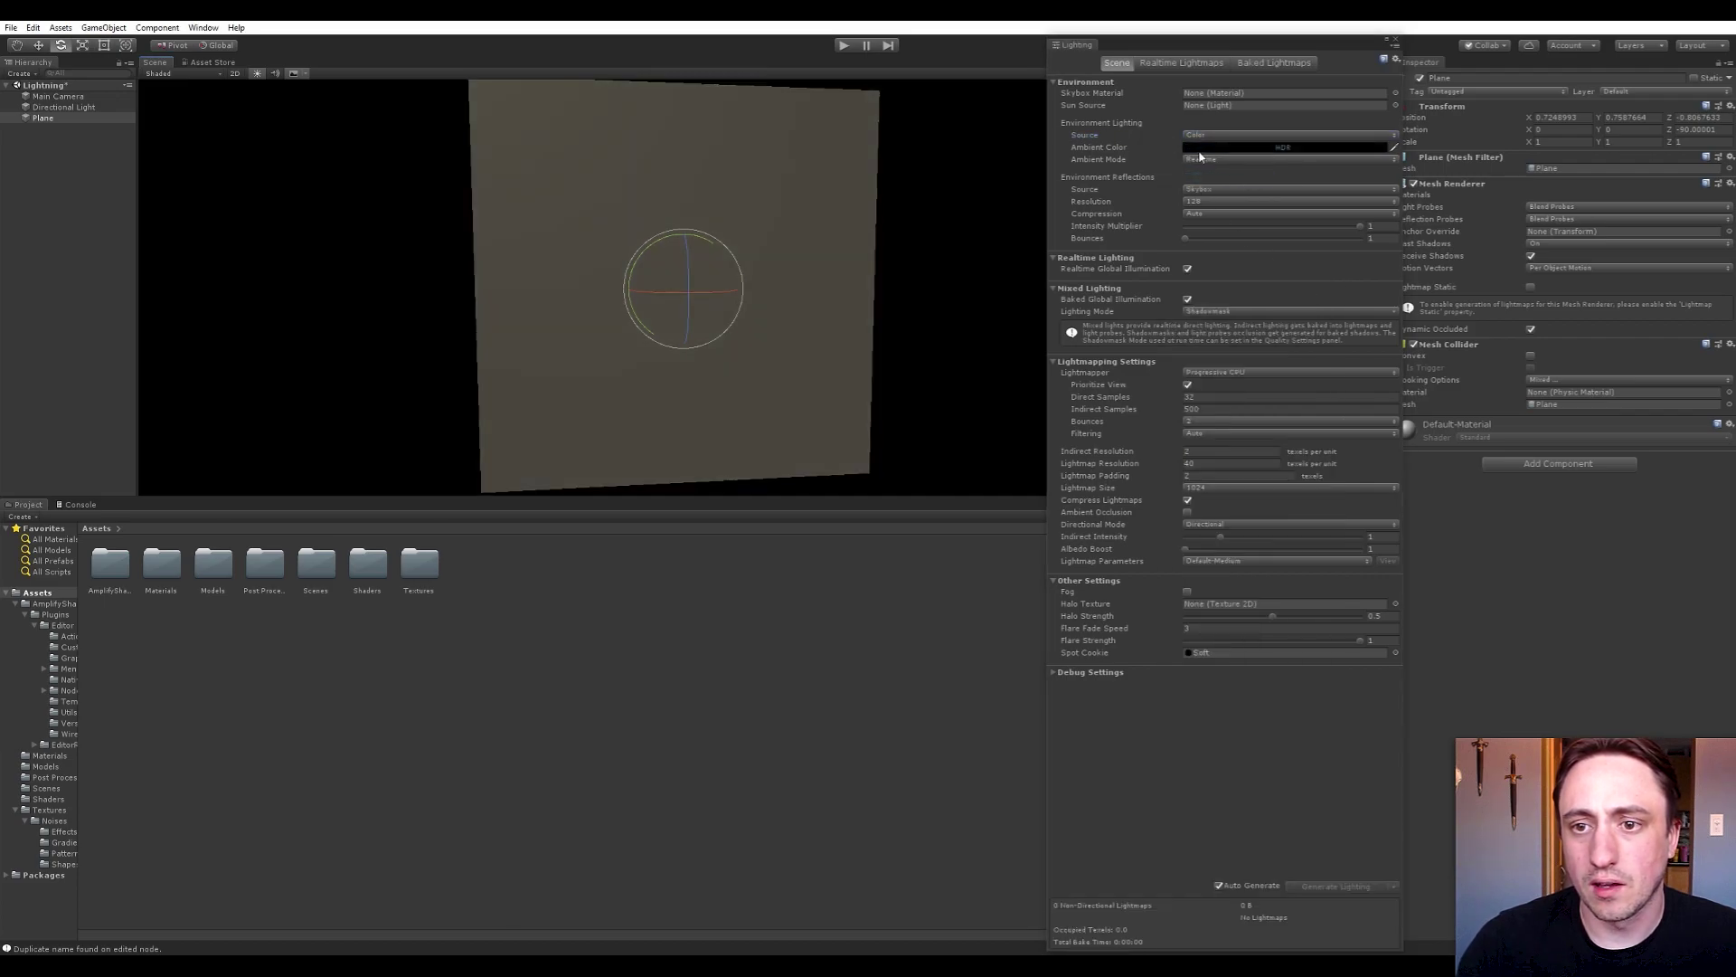
left_click(1201, 160)
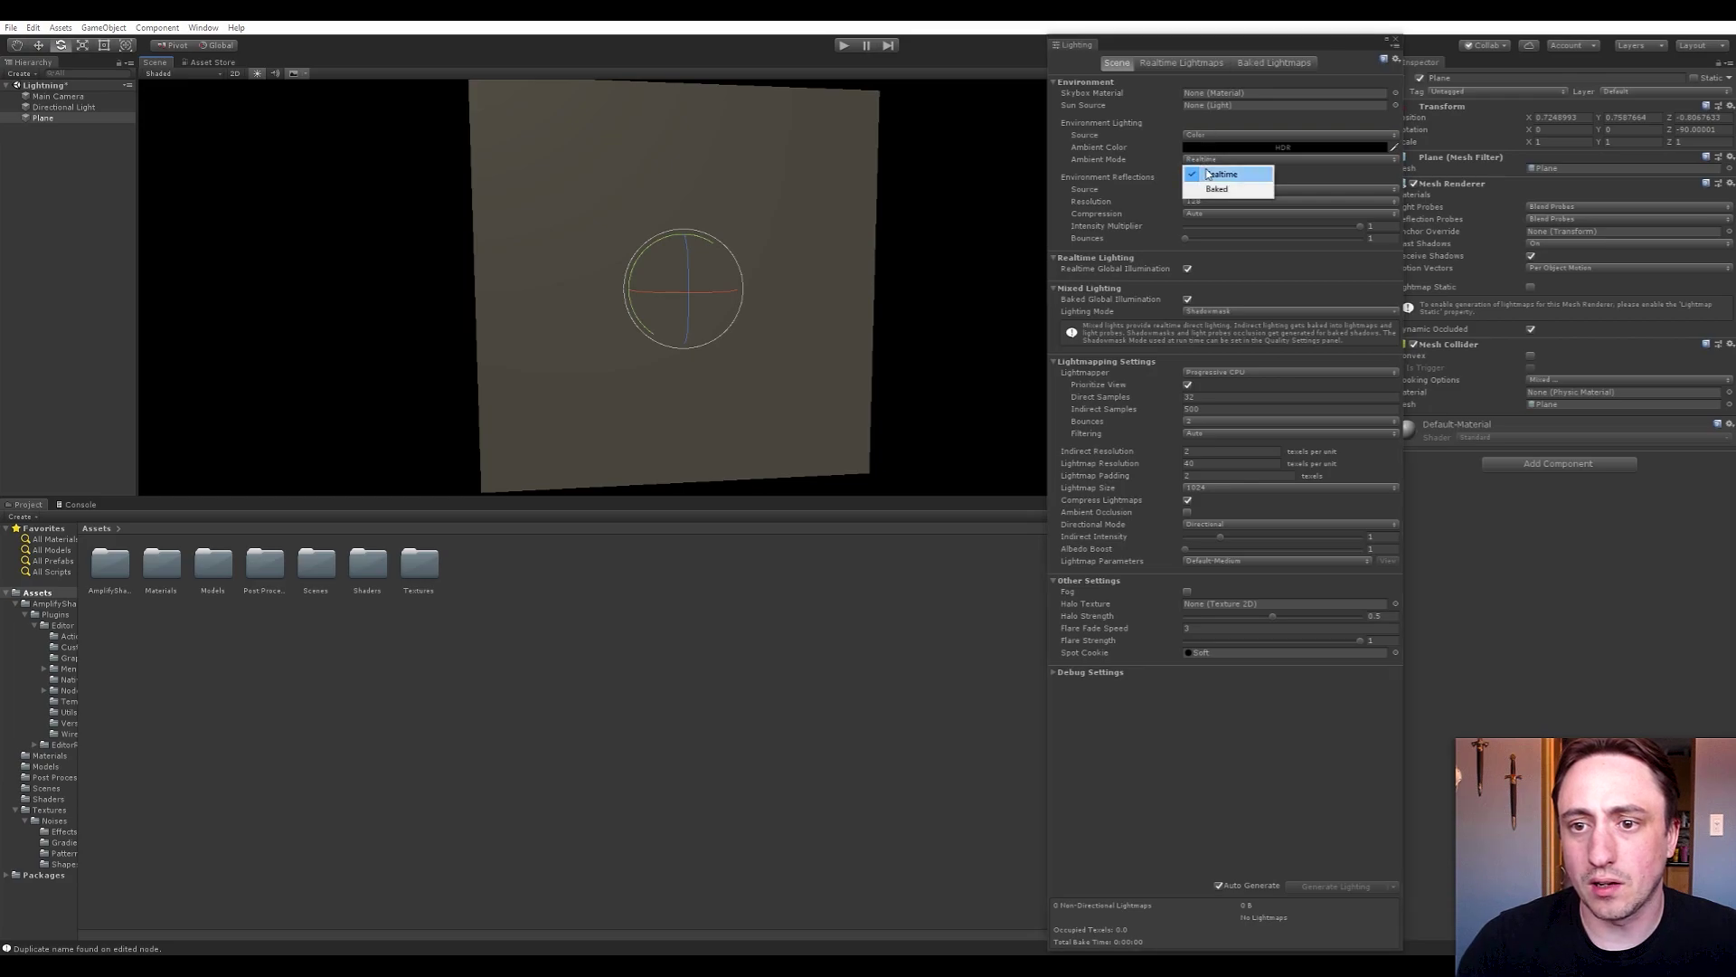
left_click(1203, 170)
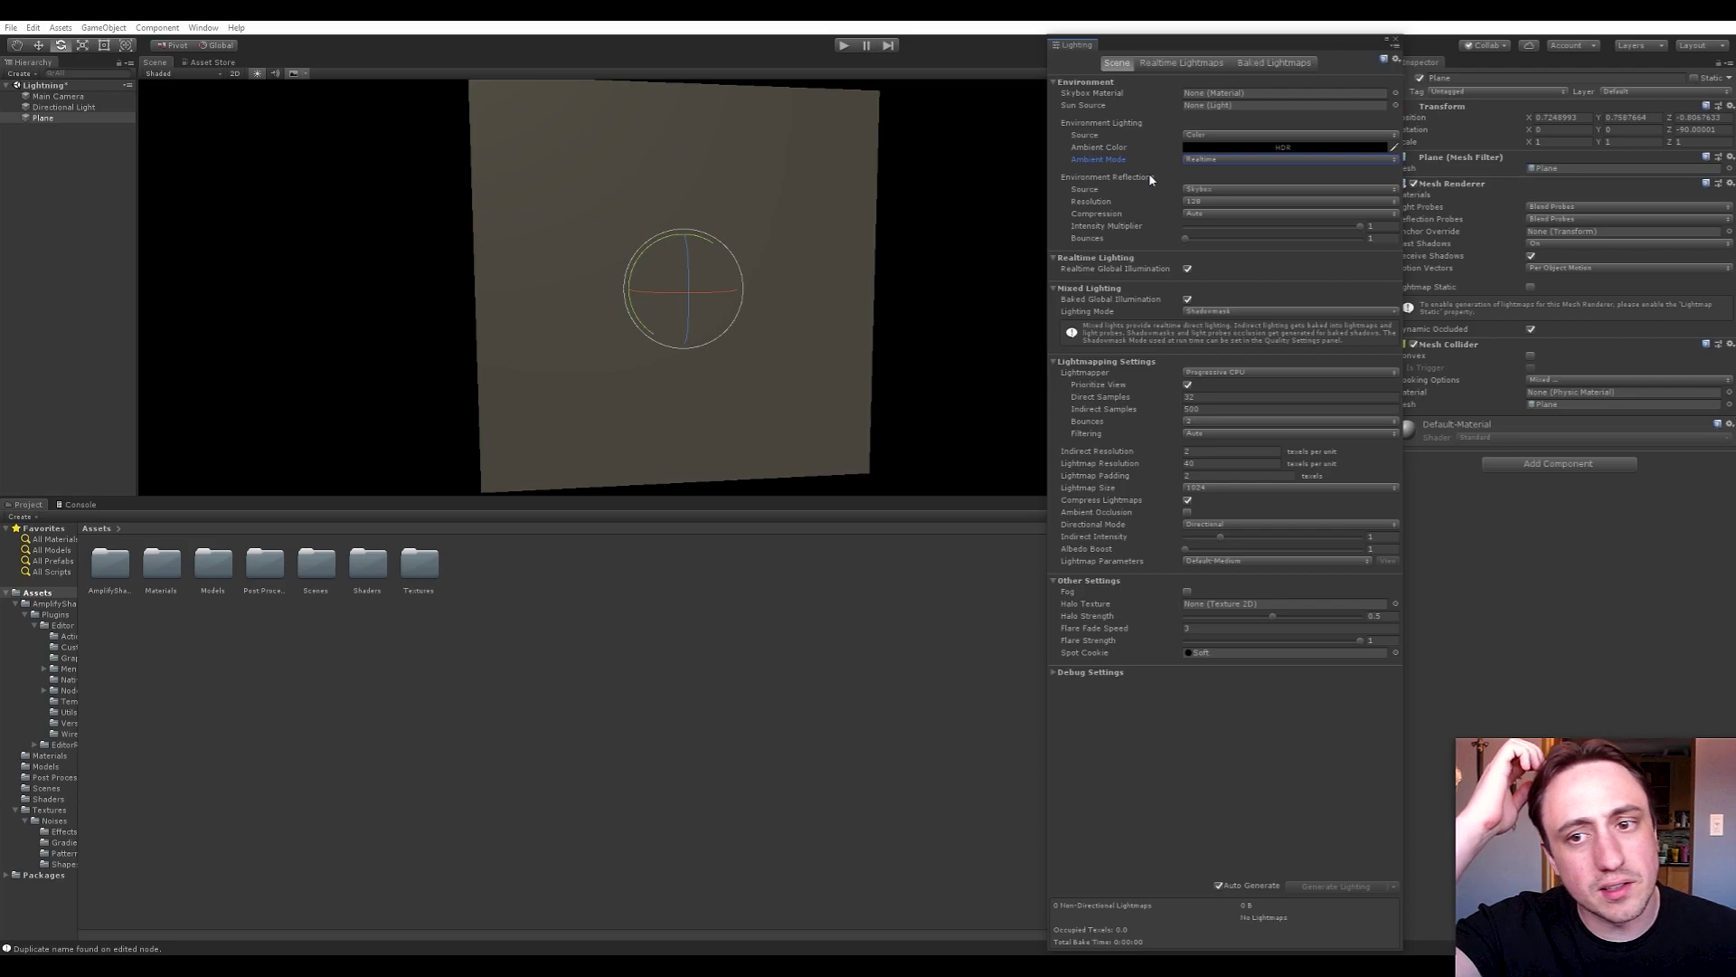
left_click(1397, 44)
key("alt")
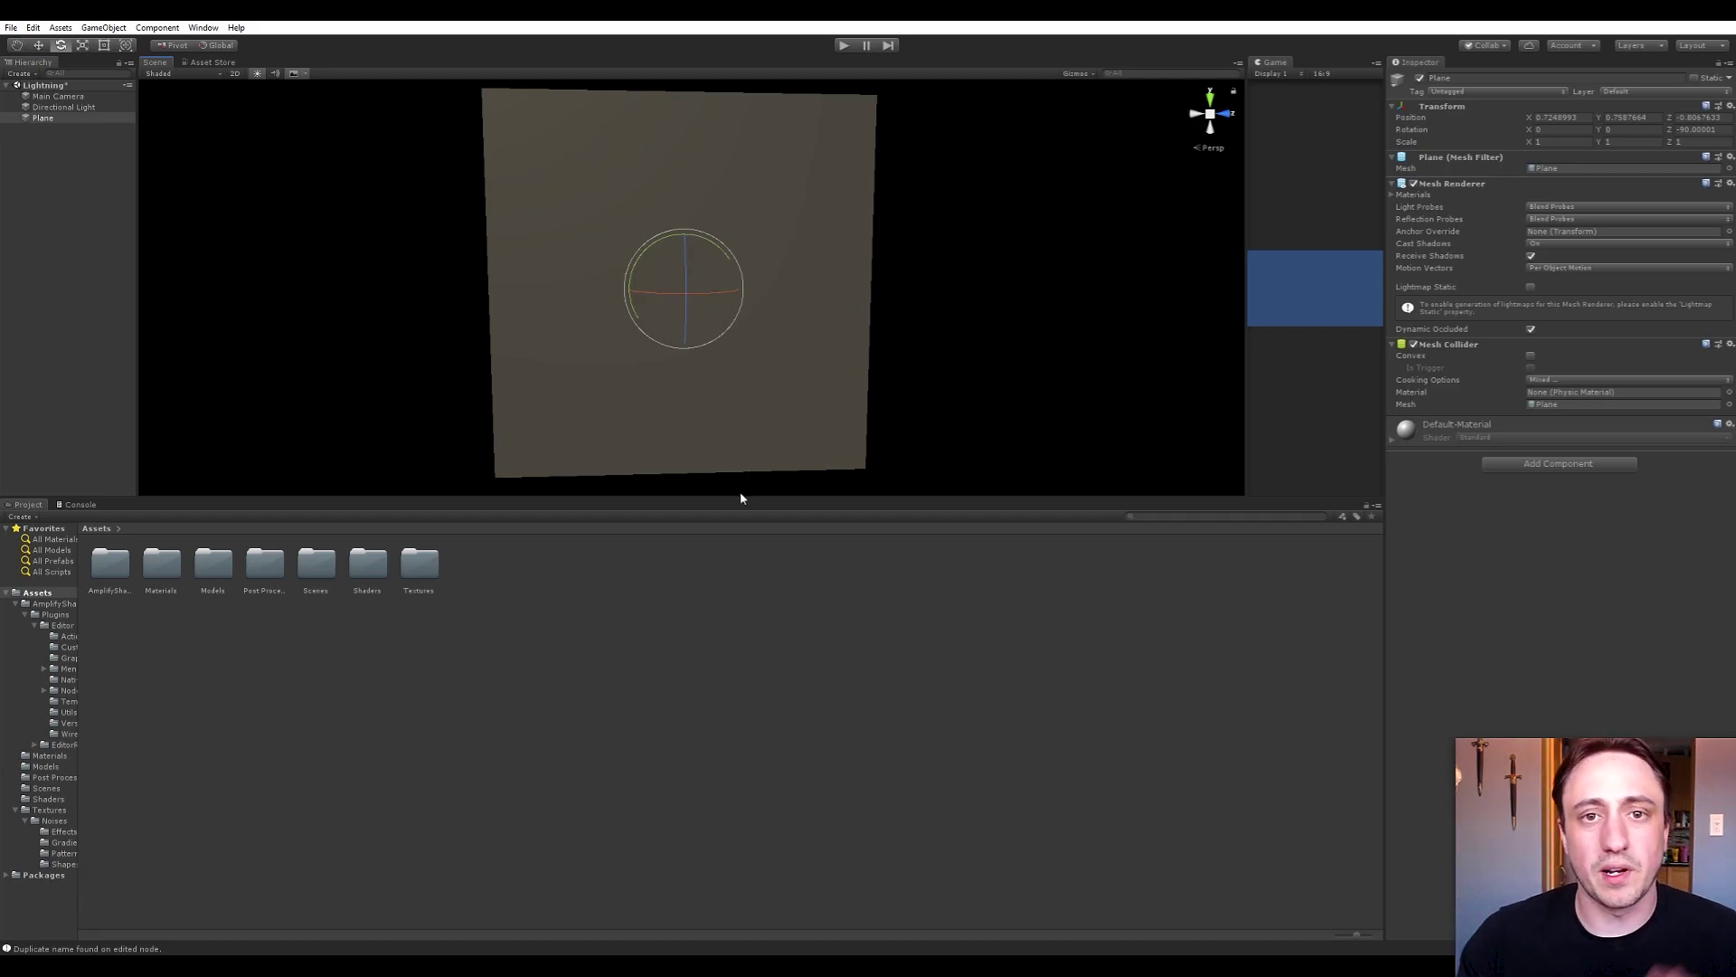
scroll(771, 405, "up", 2)
scroll(765, 326, "down", 2)
middle_click_drag(765, 327, 763, 342, "alt")
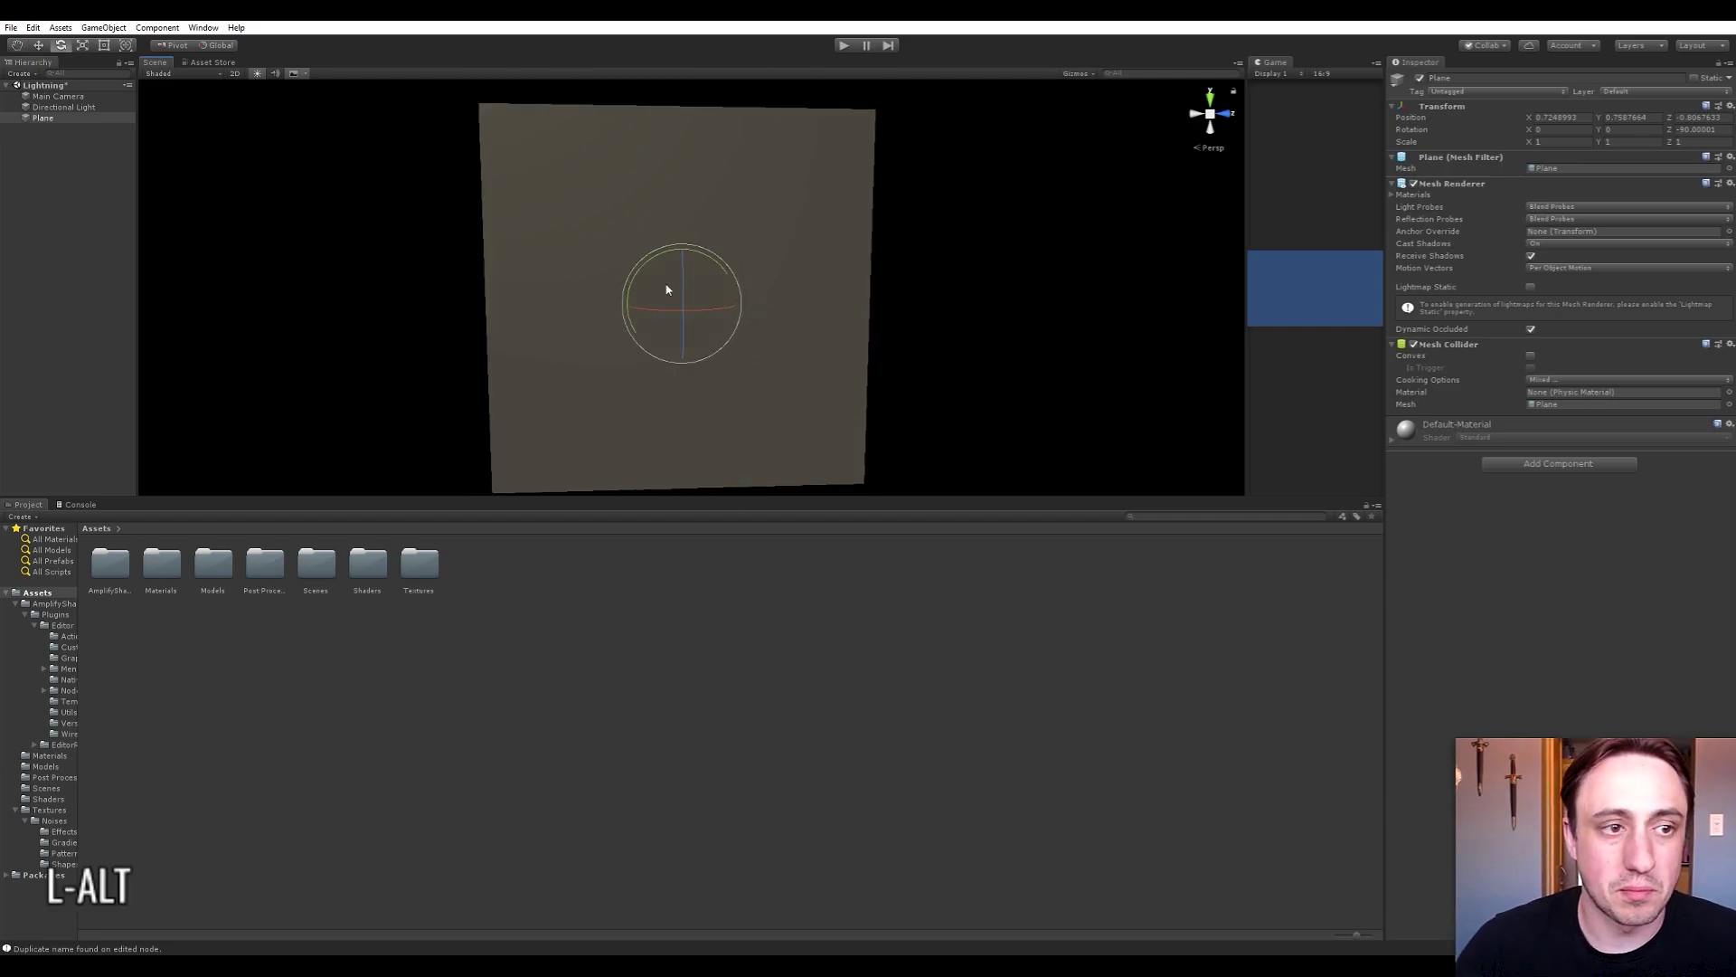
middle_click_drag(814, 252, 820, 248, "alt")
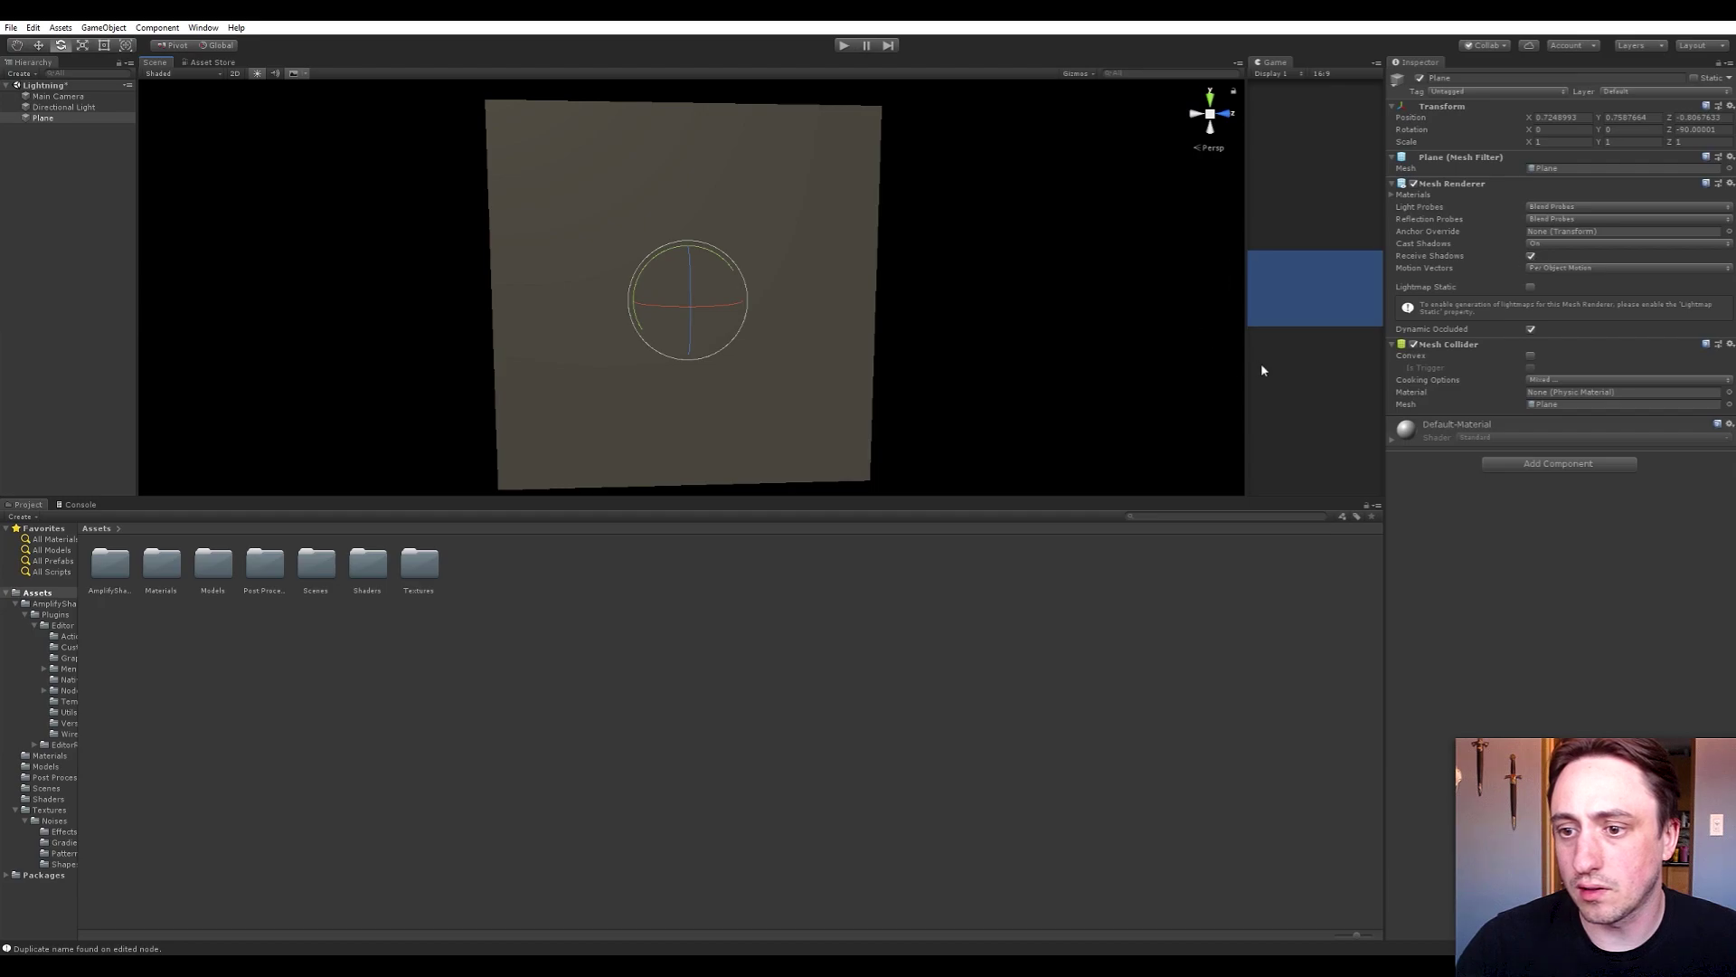
Create a material named Lightning in the Materials folder and assign it to the plane in the scene
left_click(700, 683)
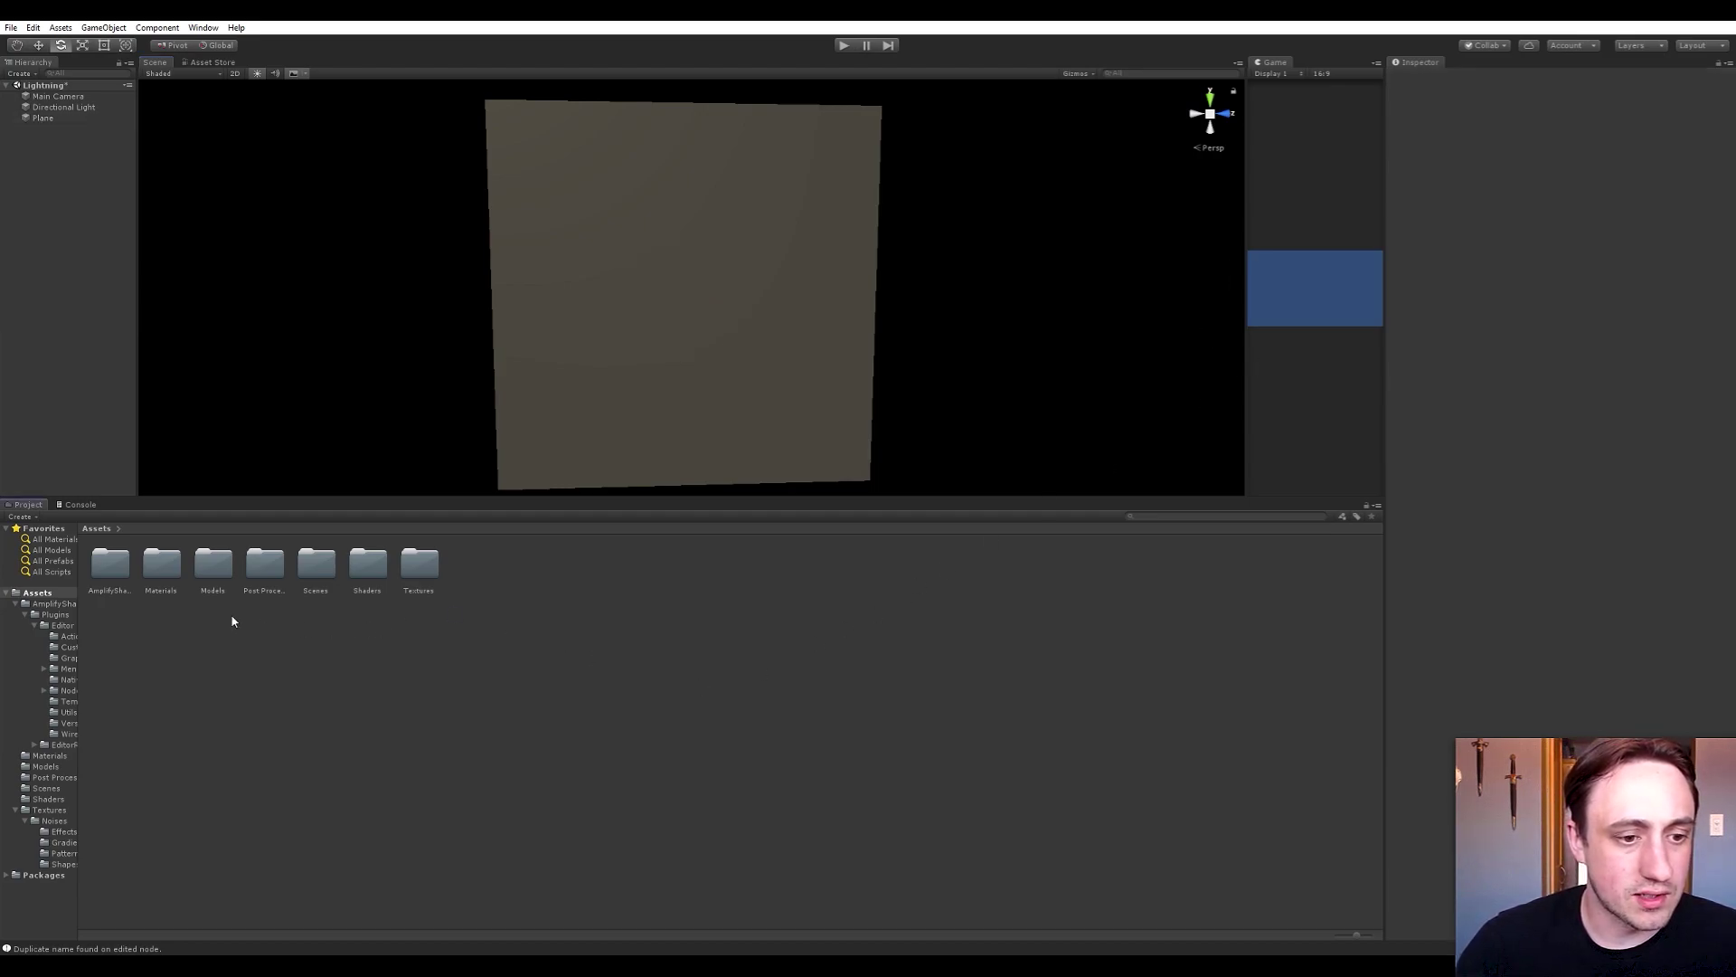
double_click(163, 566)
right_click(411, 656)
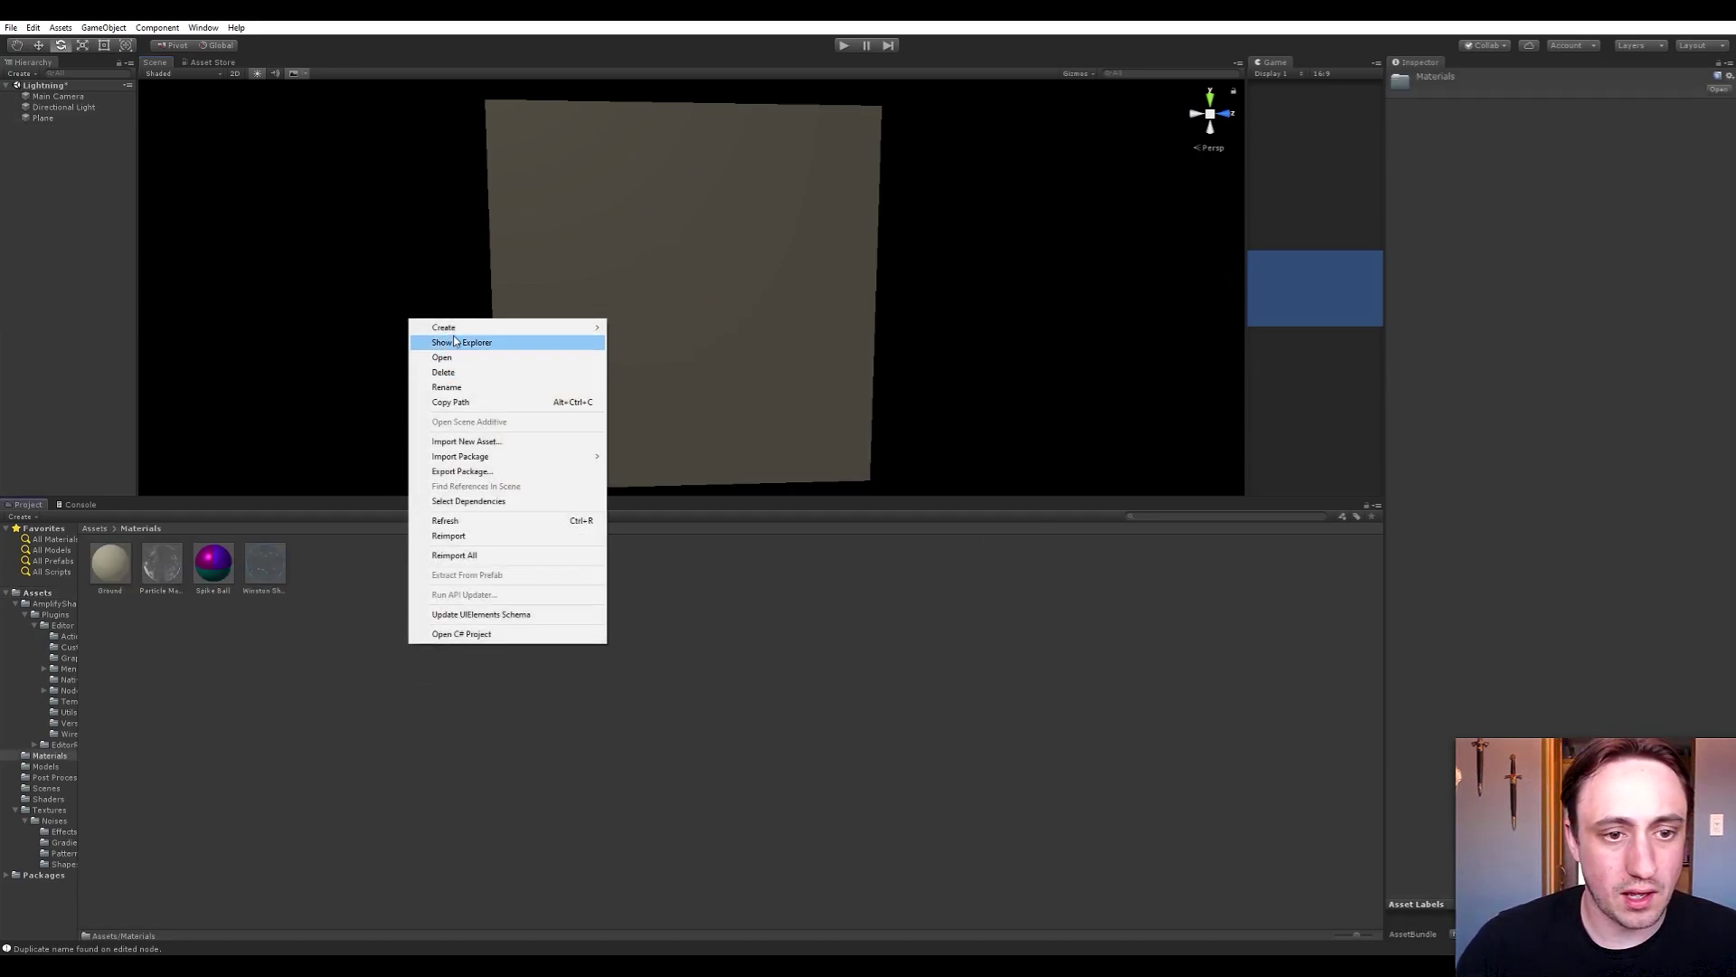
mouse_move(460, 331)
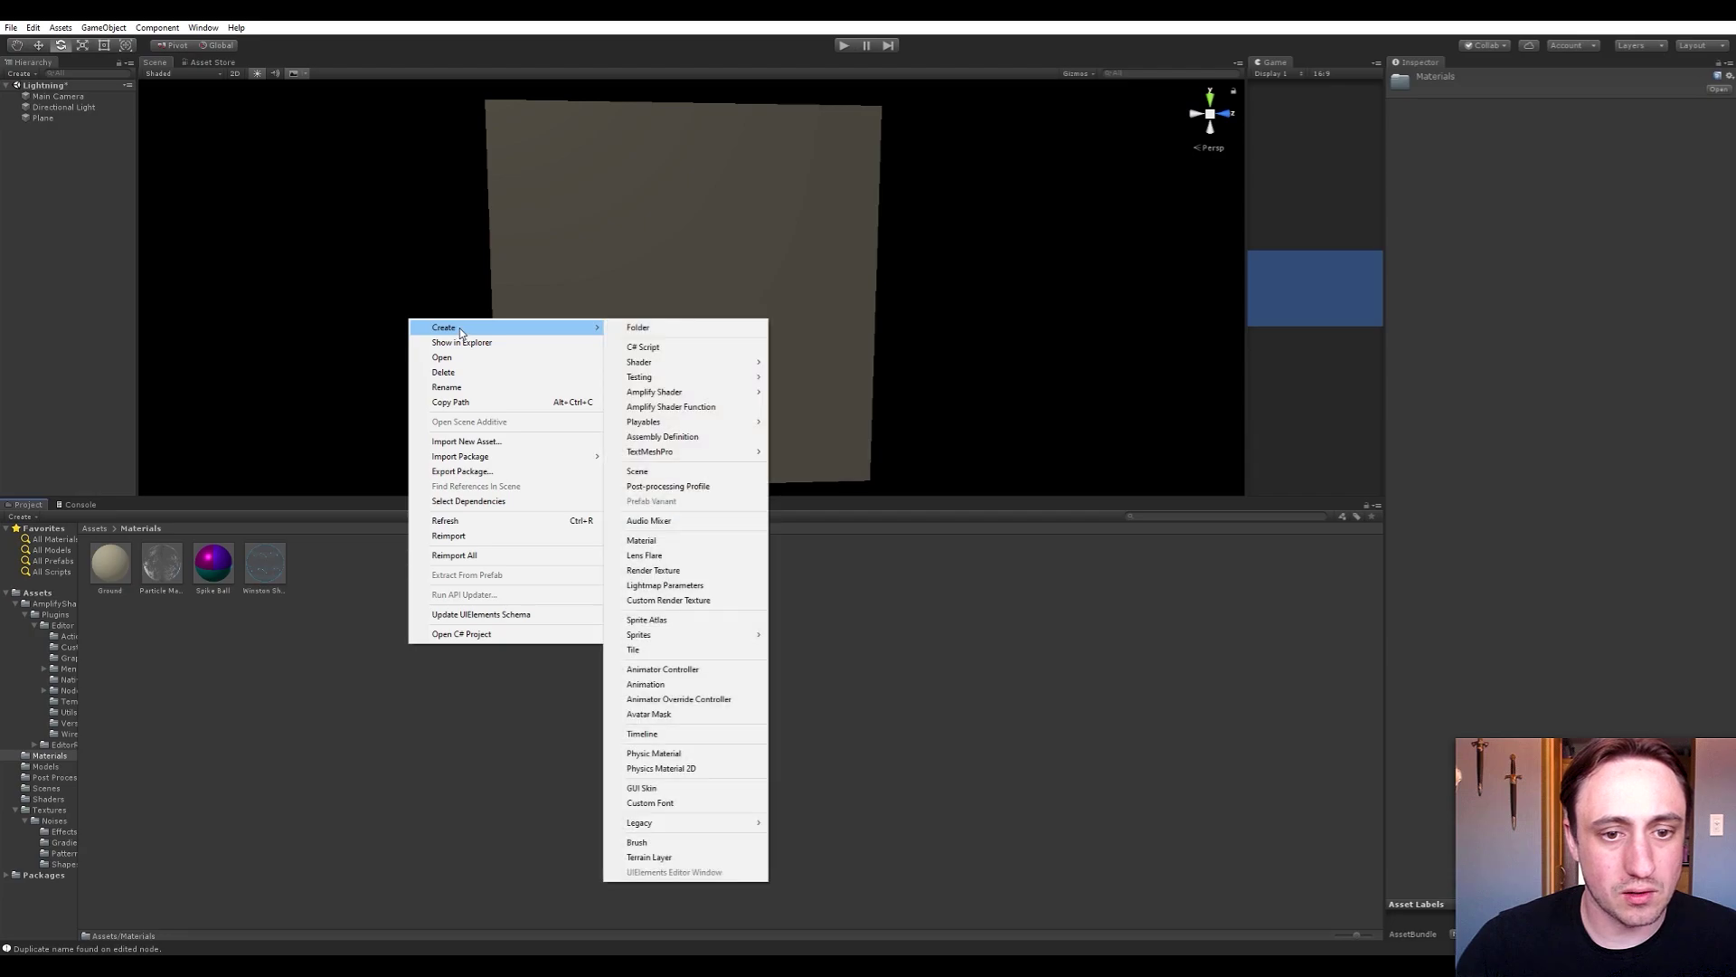
left_click(657, 542)
type("Lightning")
key("Return")
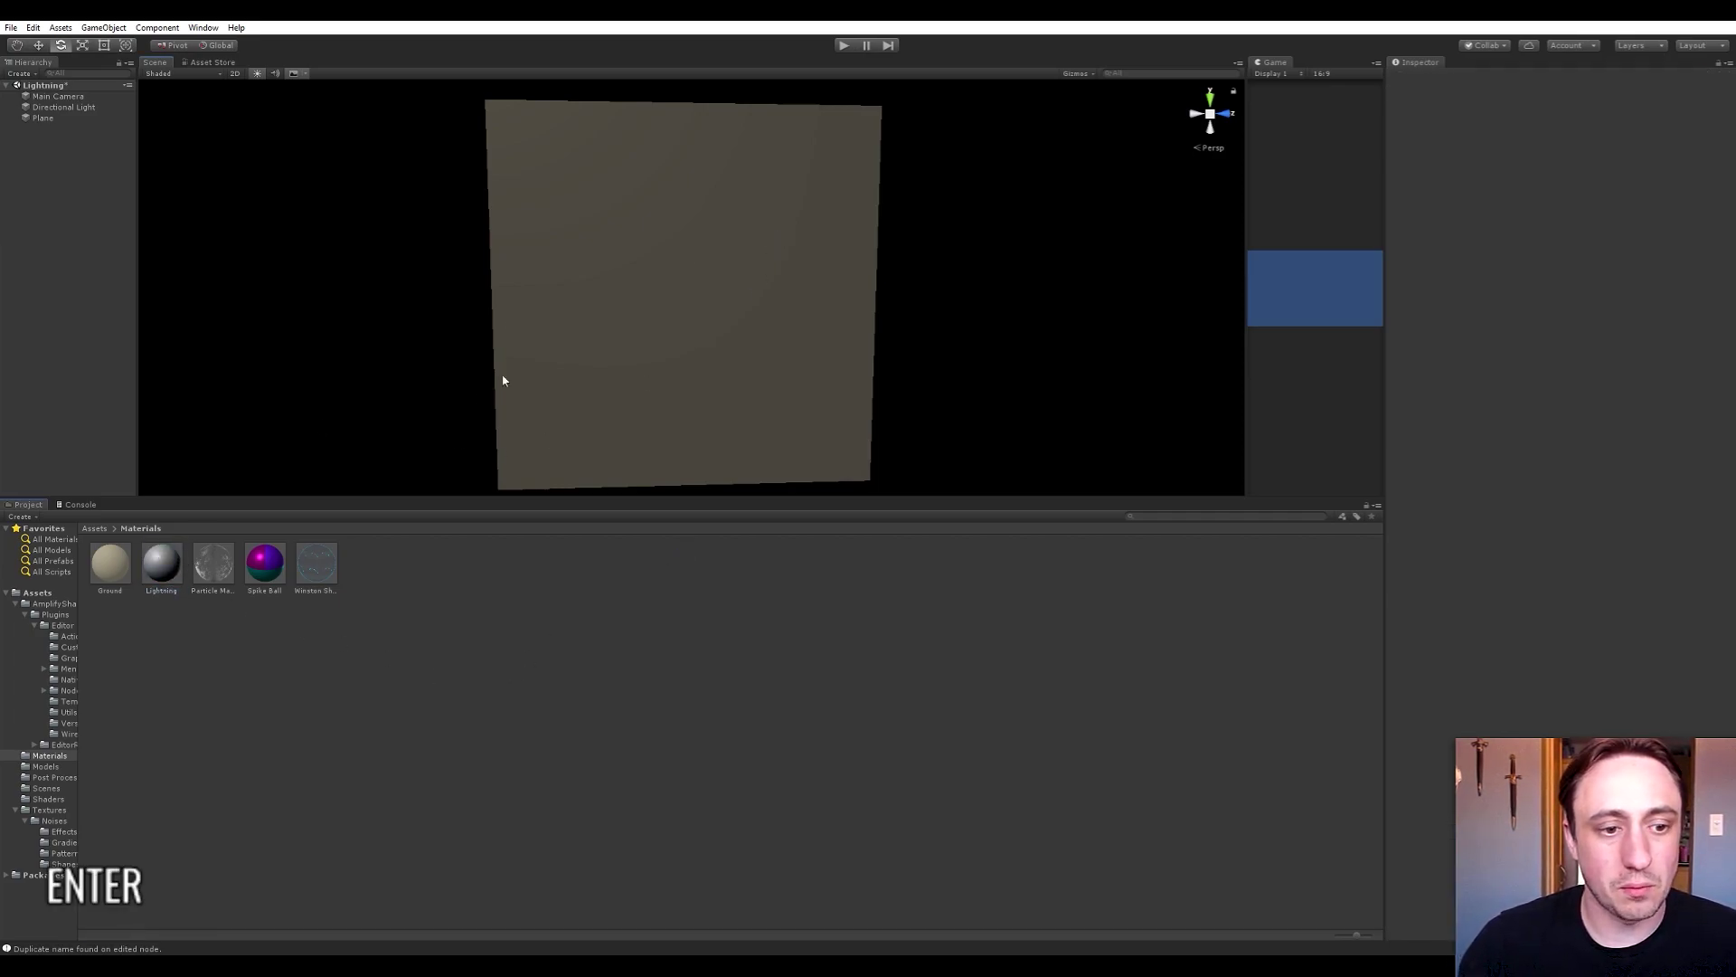
left_click(708, 315)
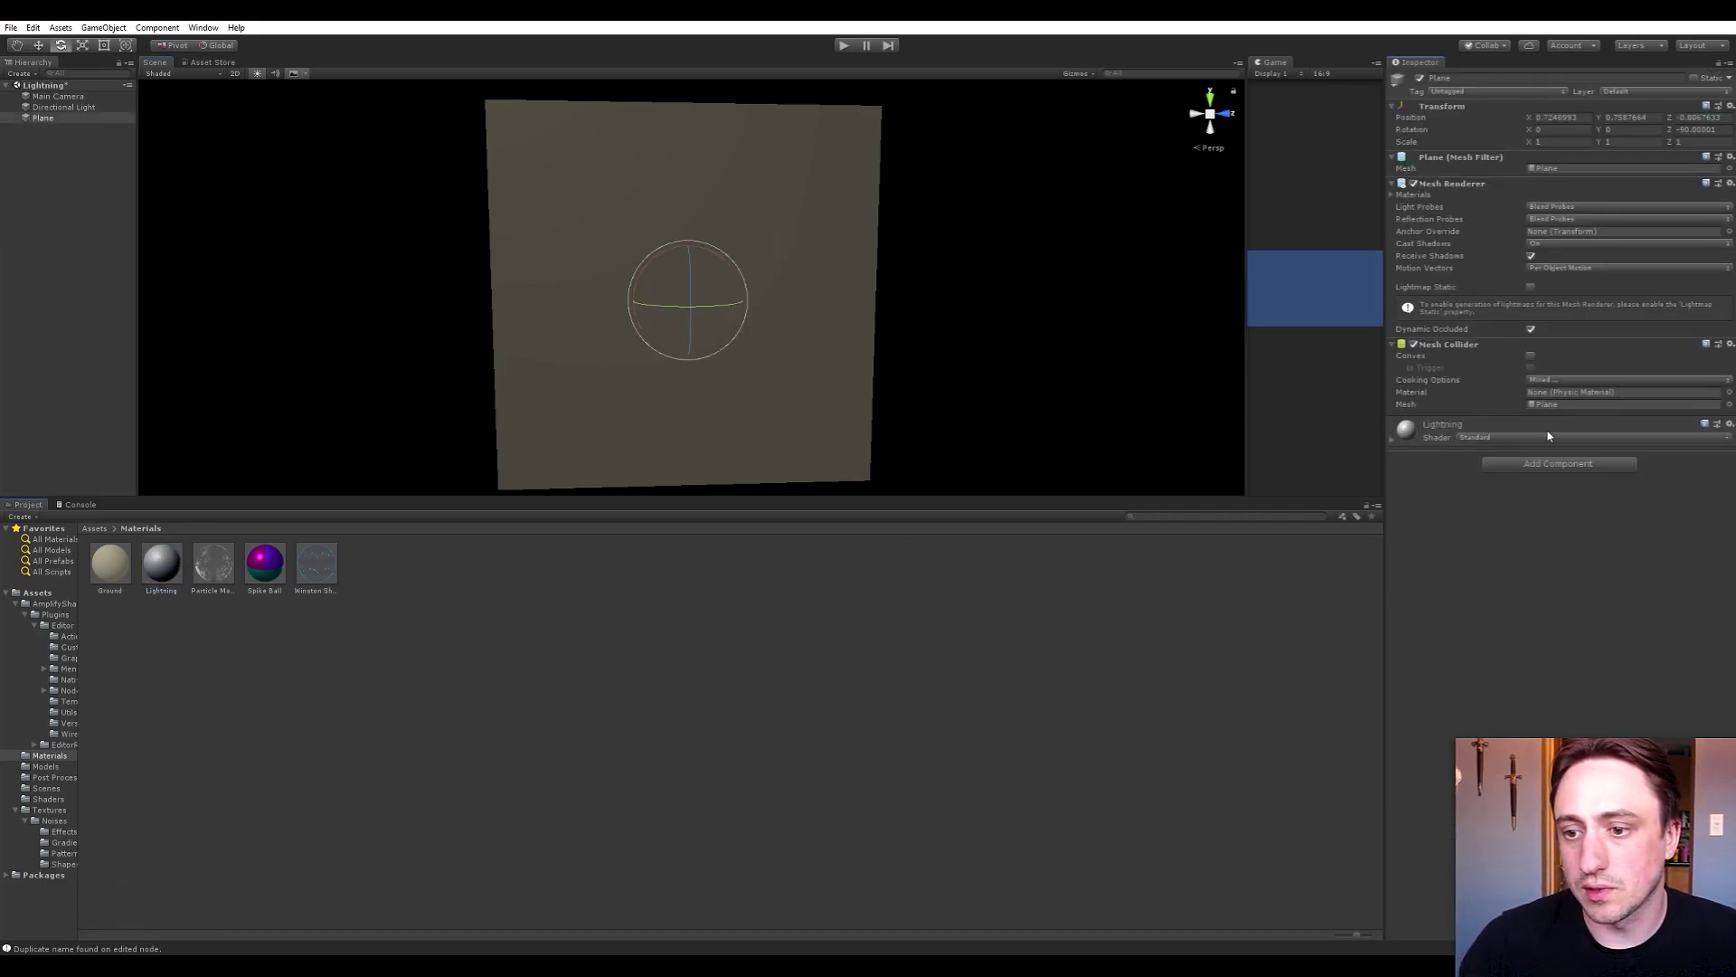
left_click(368, 649)
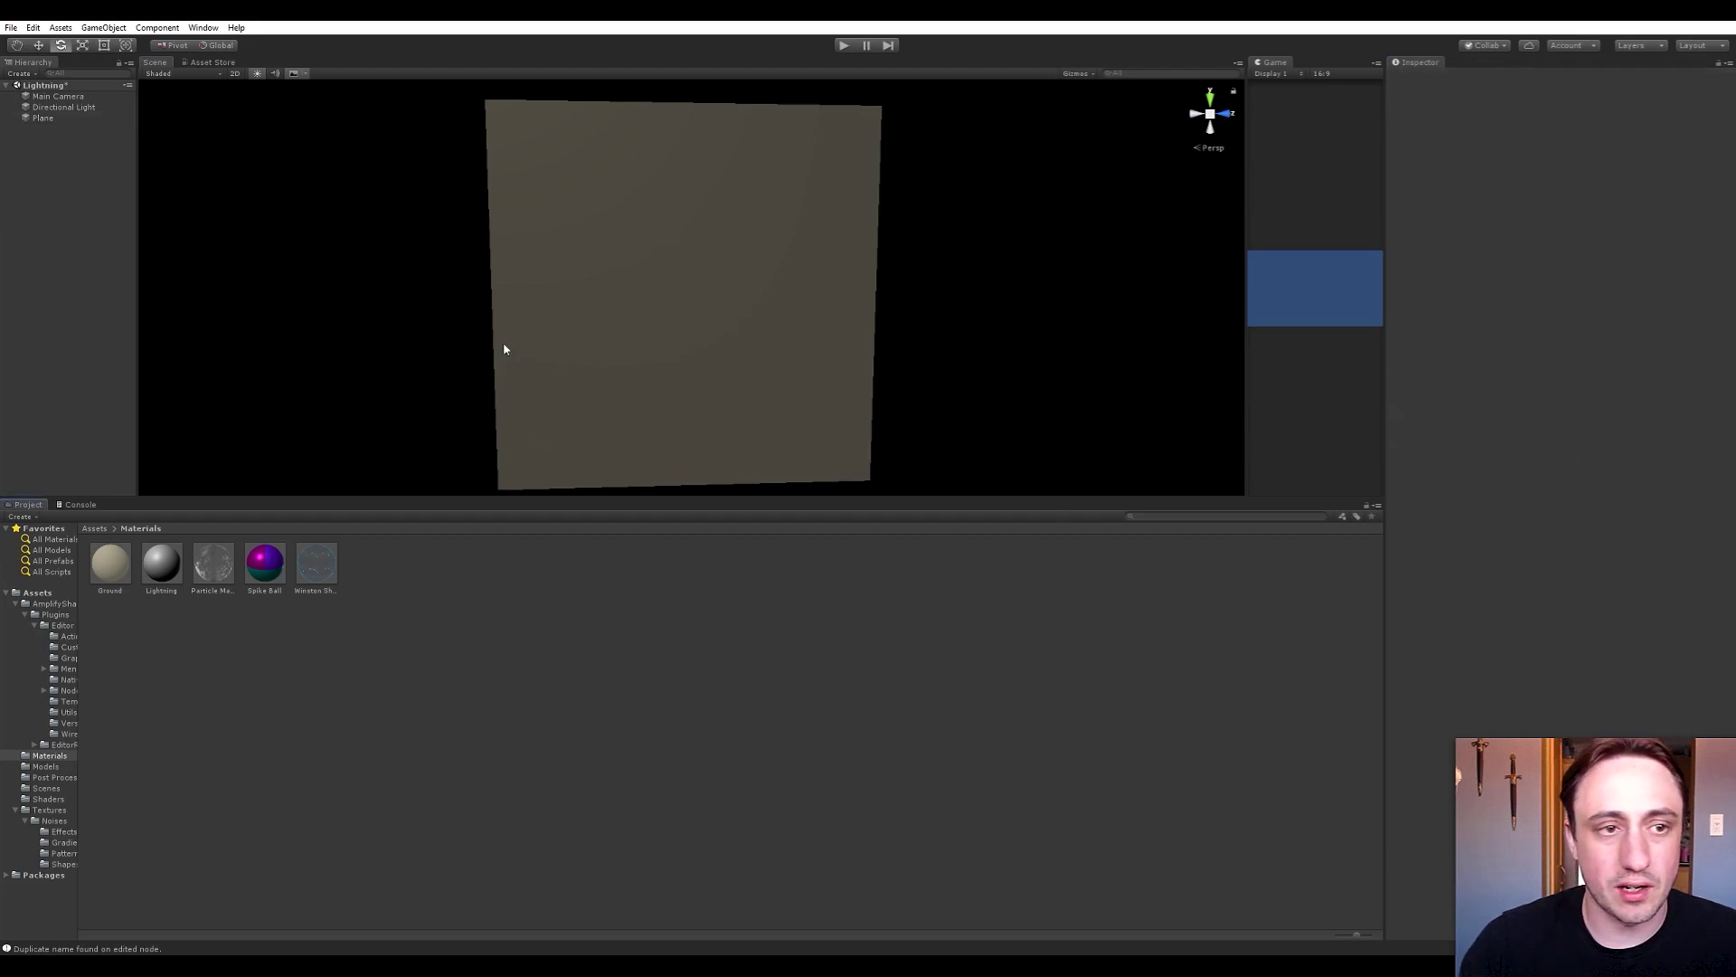
Open an empty Amplify Shader Editor canvas and dock it beside the Project and Console panels
left_click(203, 27)
left_click(172, 477)
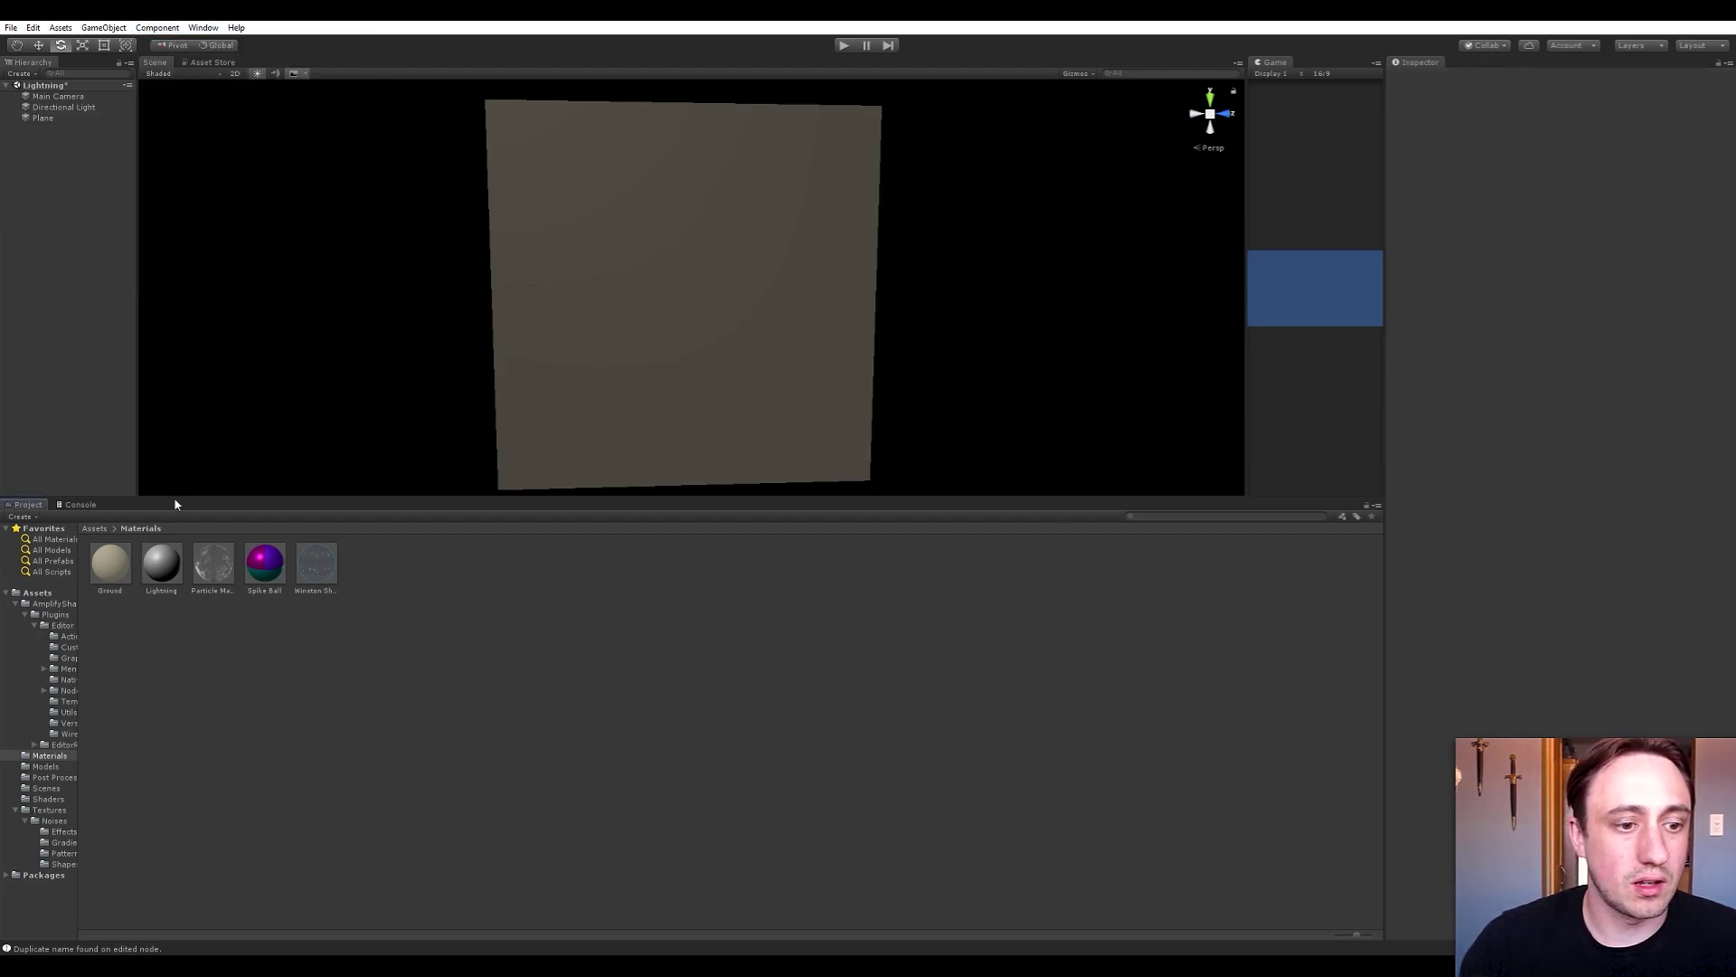
left_click(163, 565)
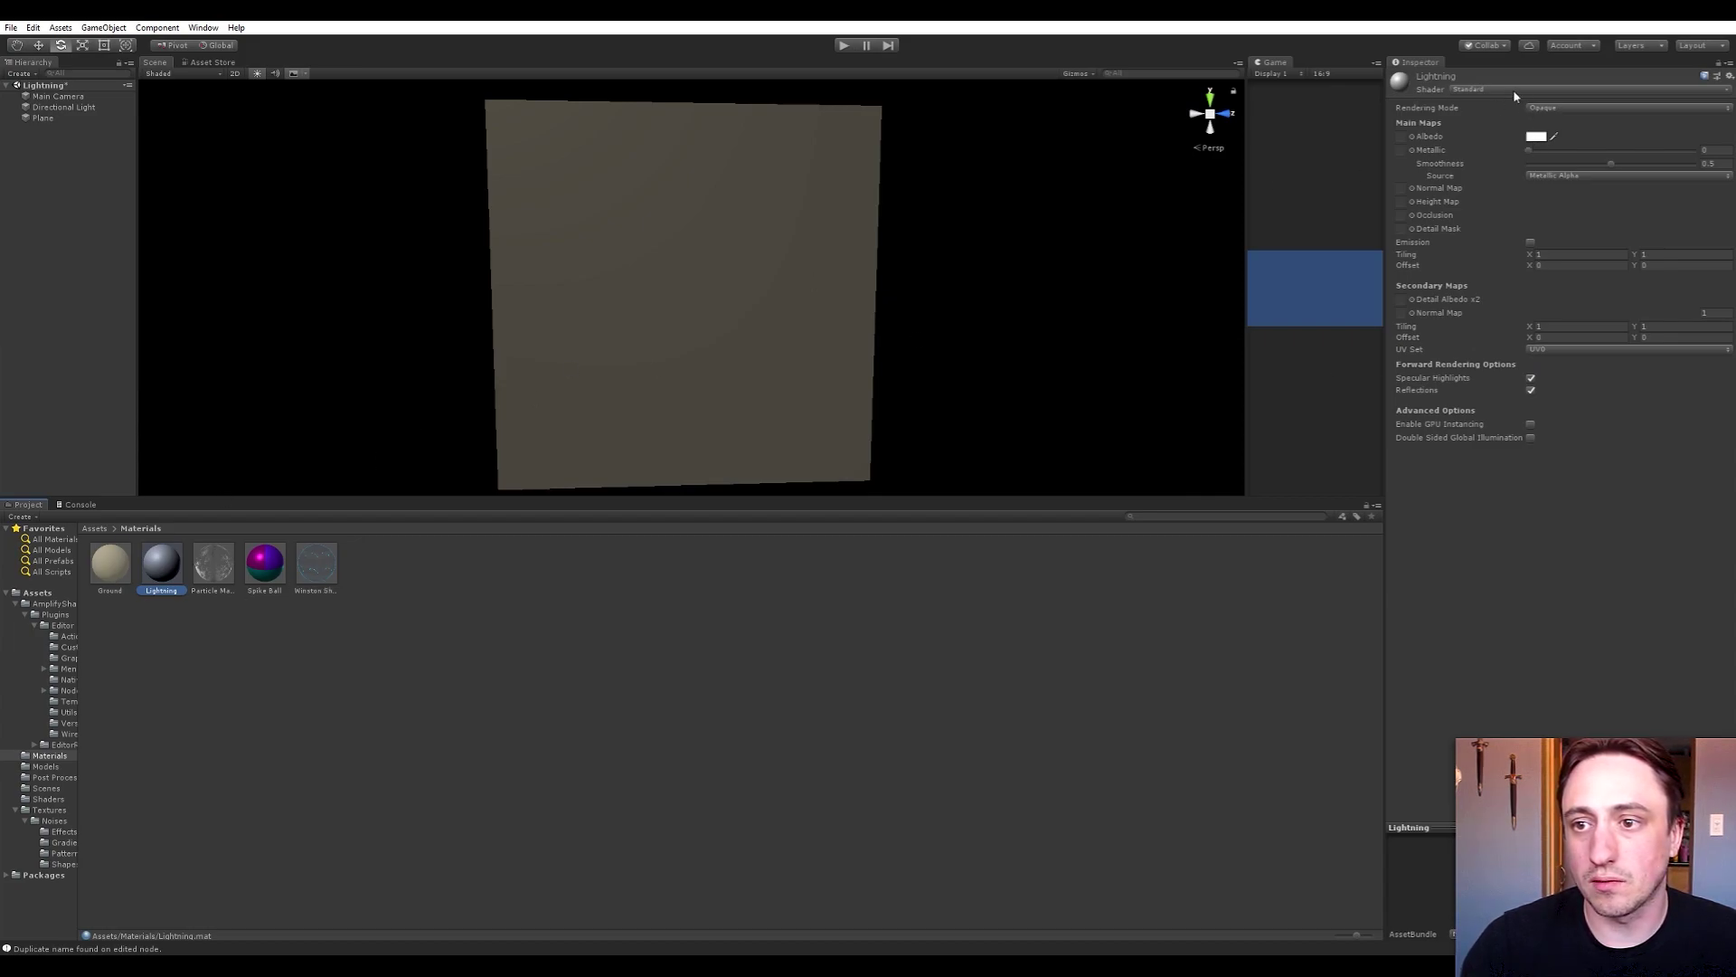
left_click(197, 28)
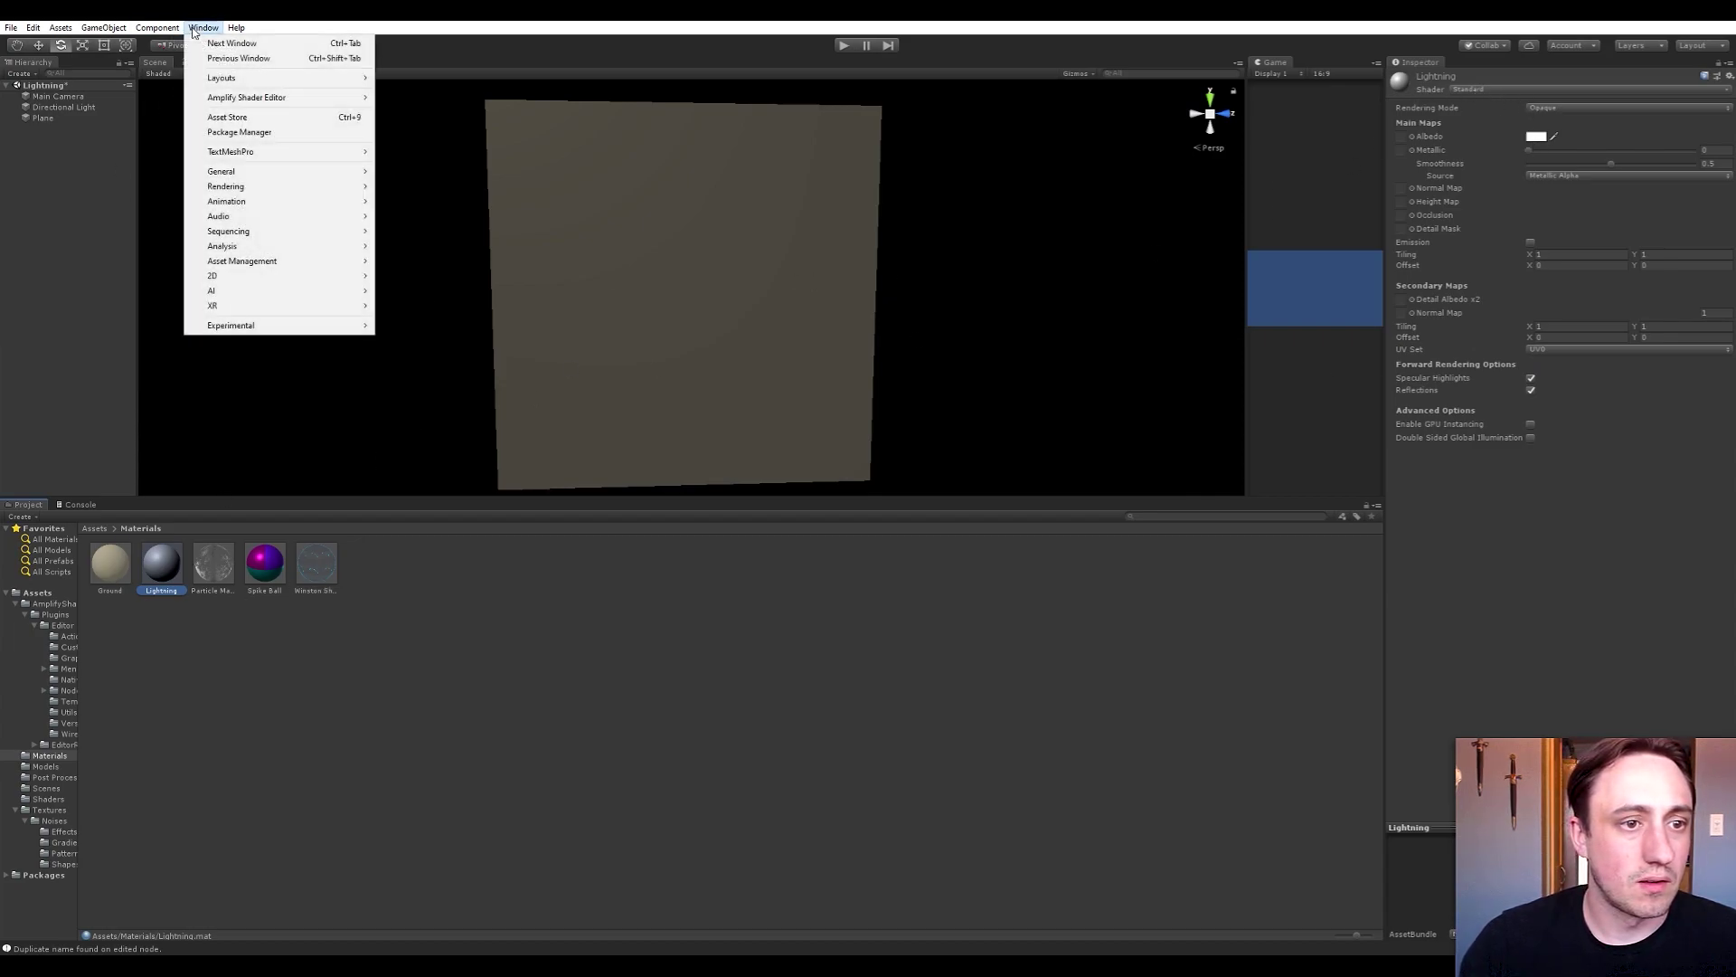
mouse_move(243, 214)
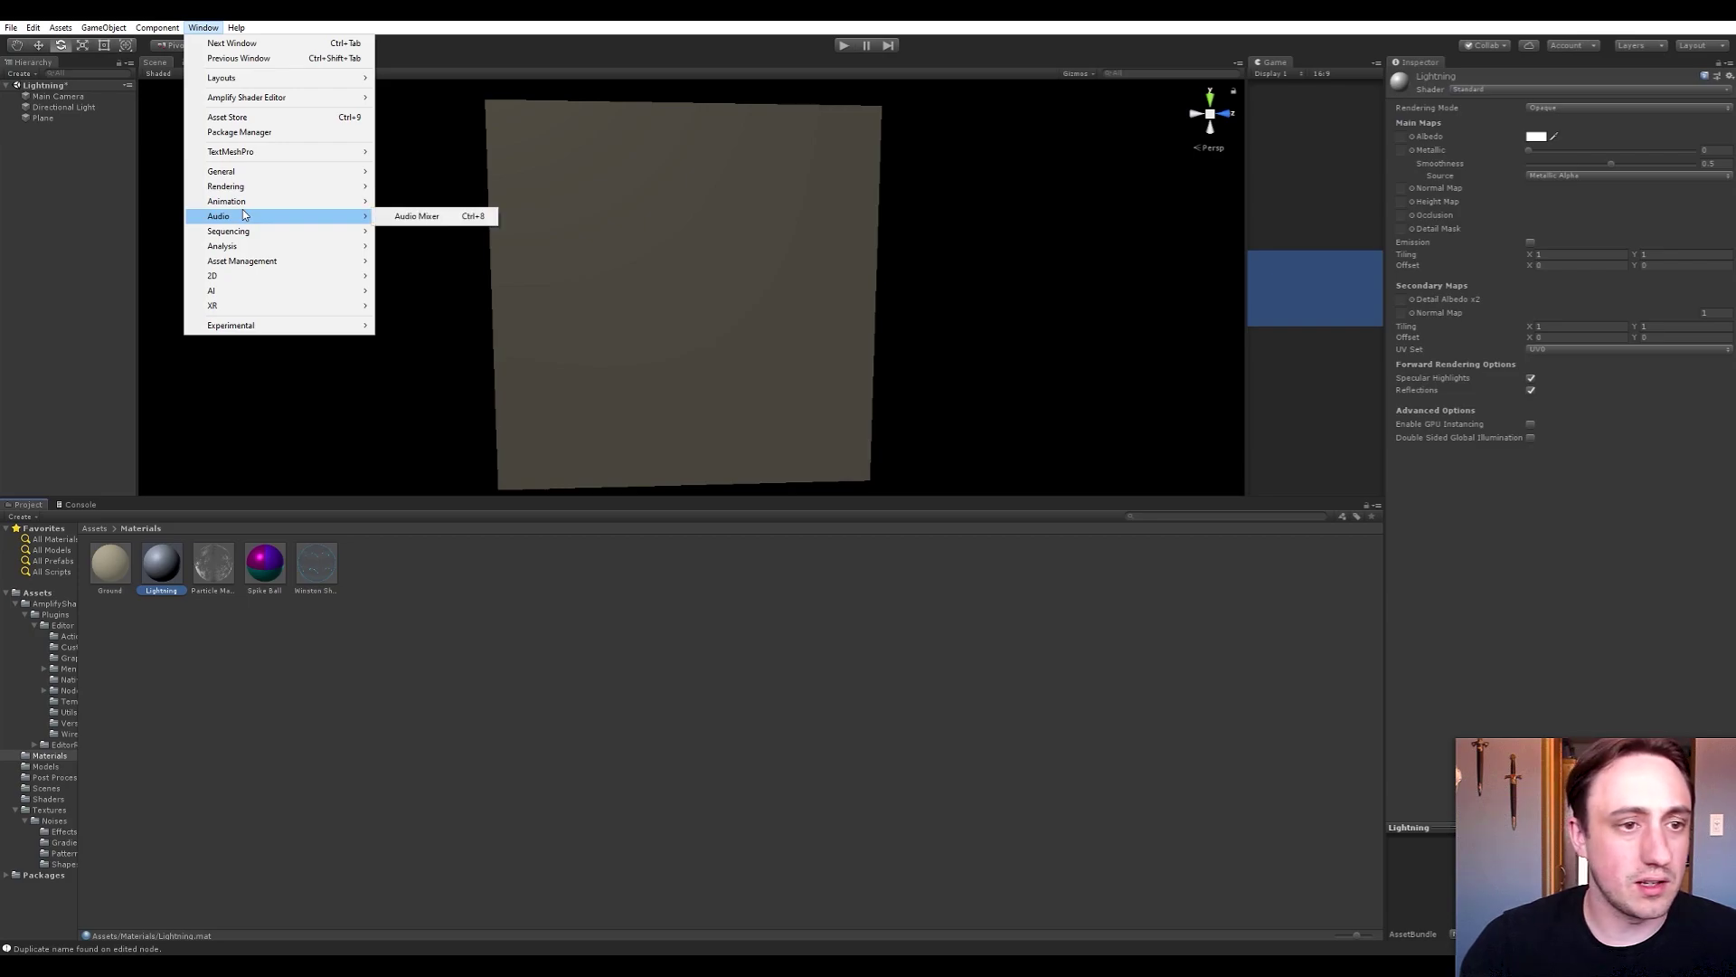
mouse_move(252, 100)
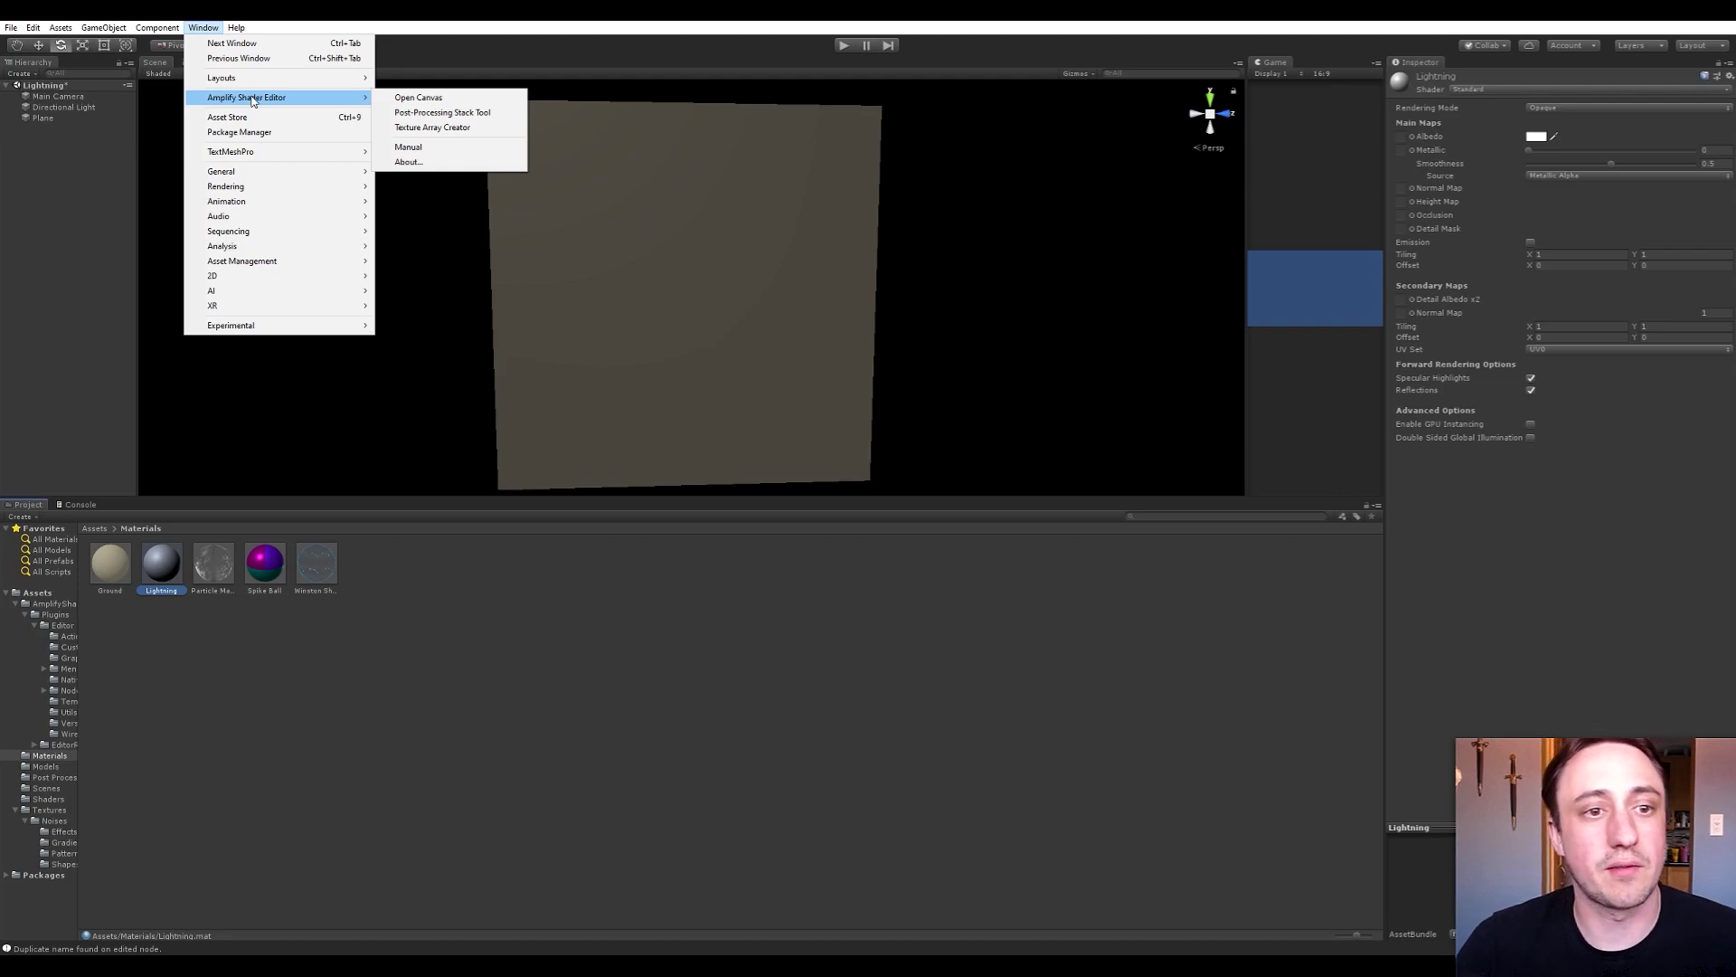
left_click(412, 98)
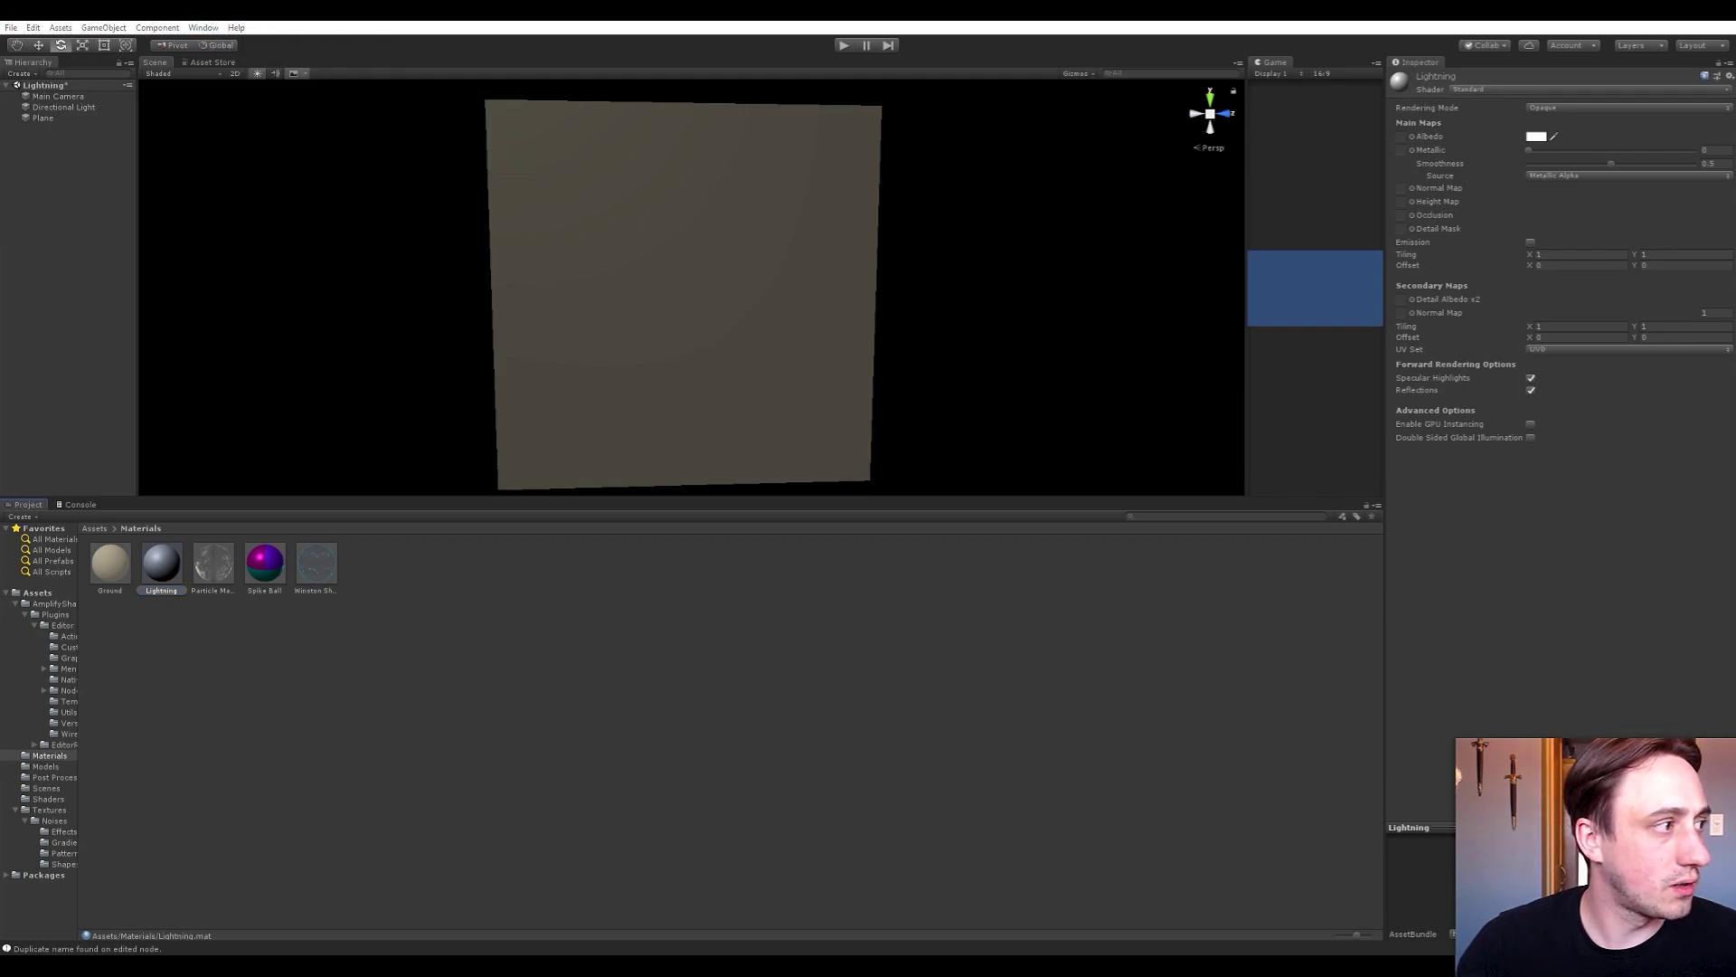
left_click_drag(344, 314, 378, 508)
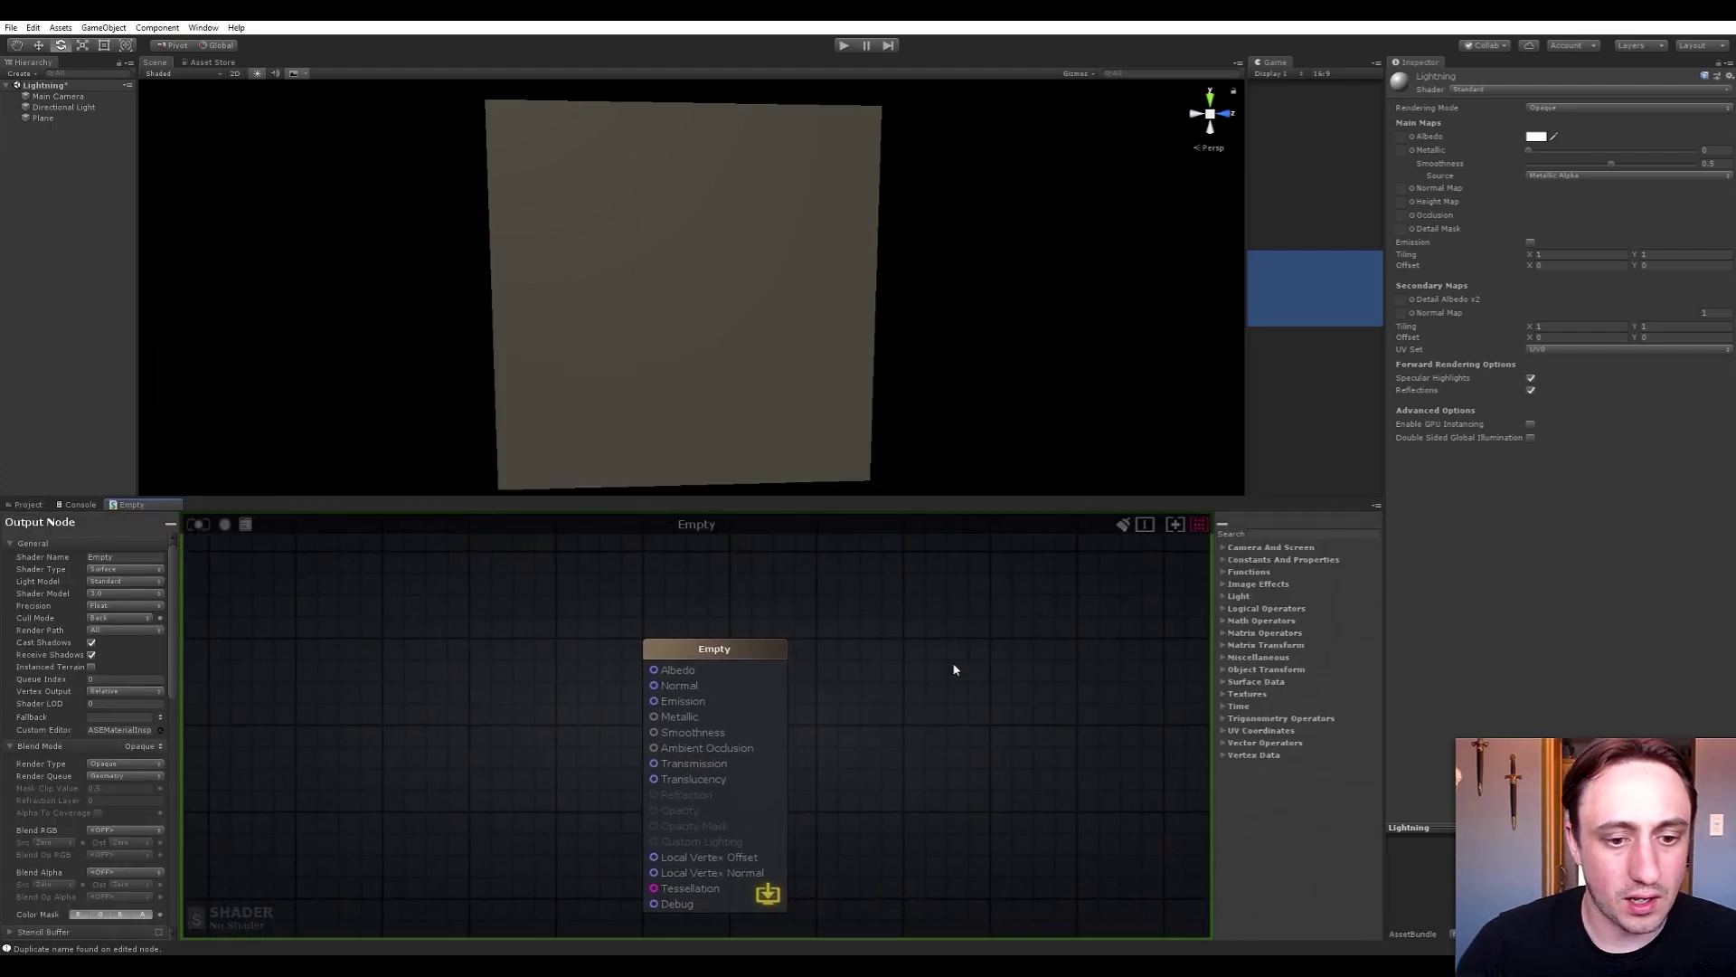
Set the empty shader's light model to Unlit in the output node settings
left_click(122, 568)
left_click(119, 582)
left_click(118, 582)
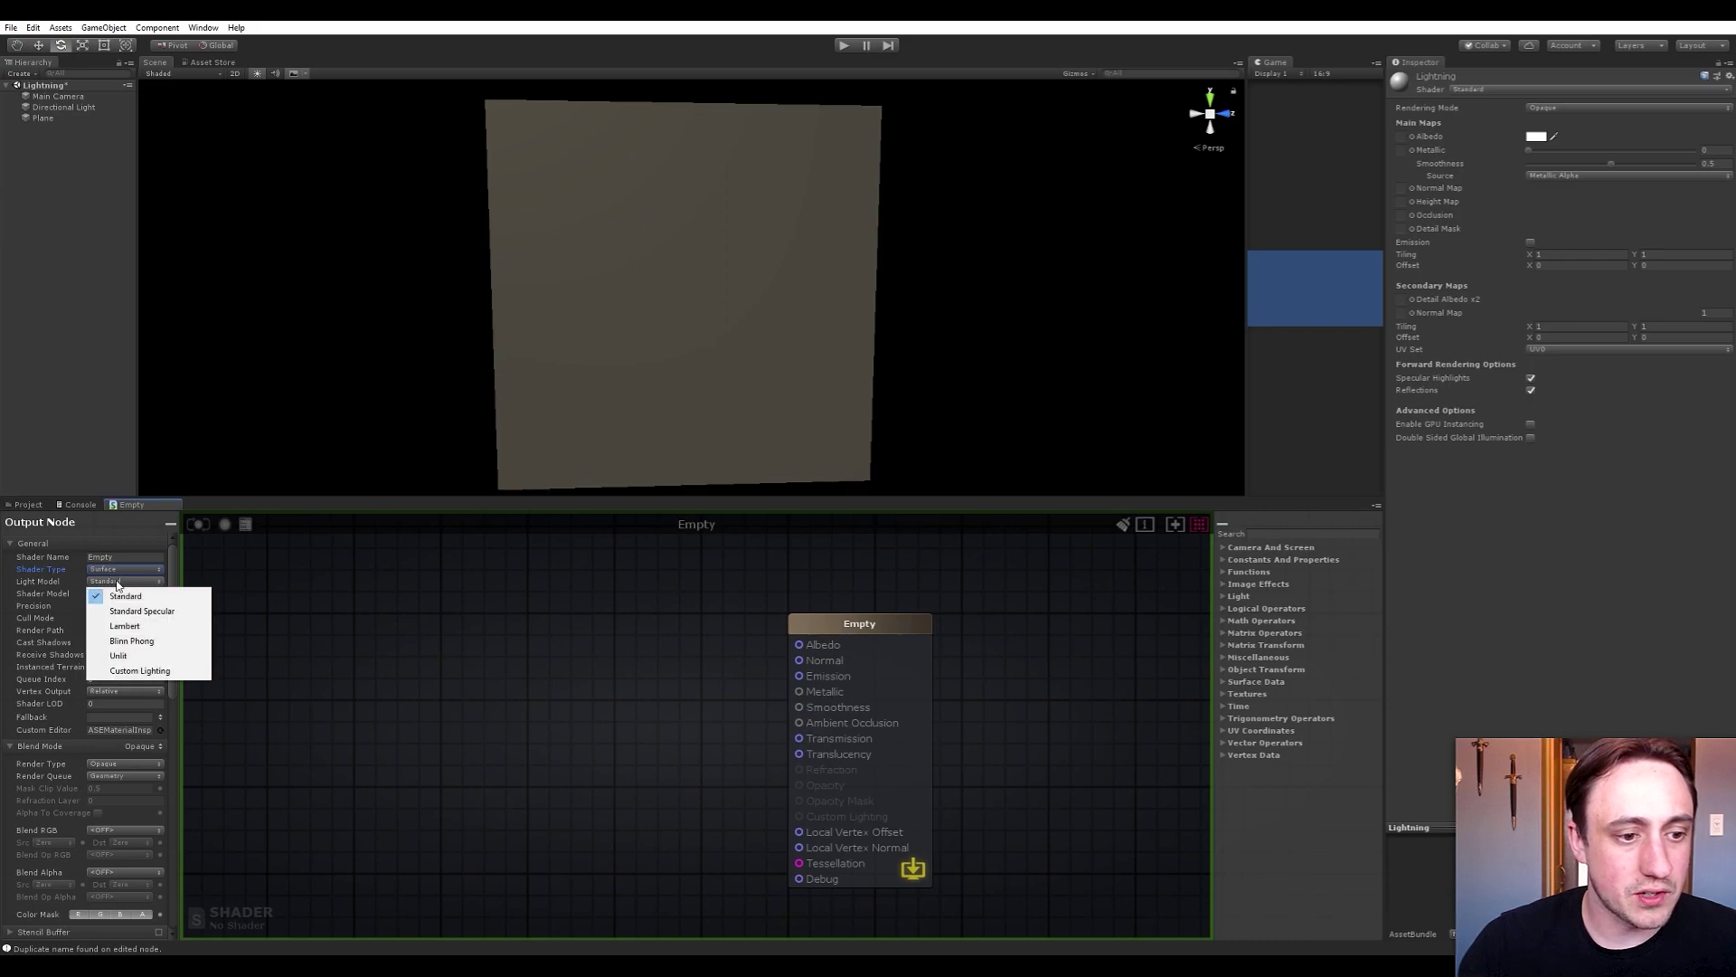
left_click(117, 655)
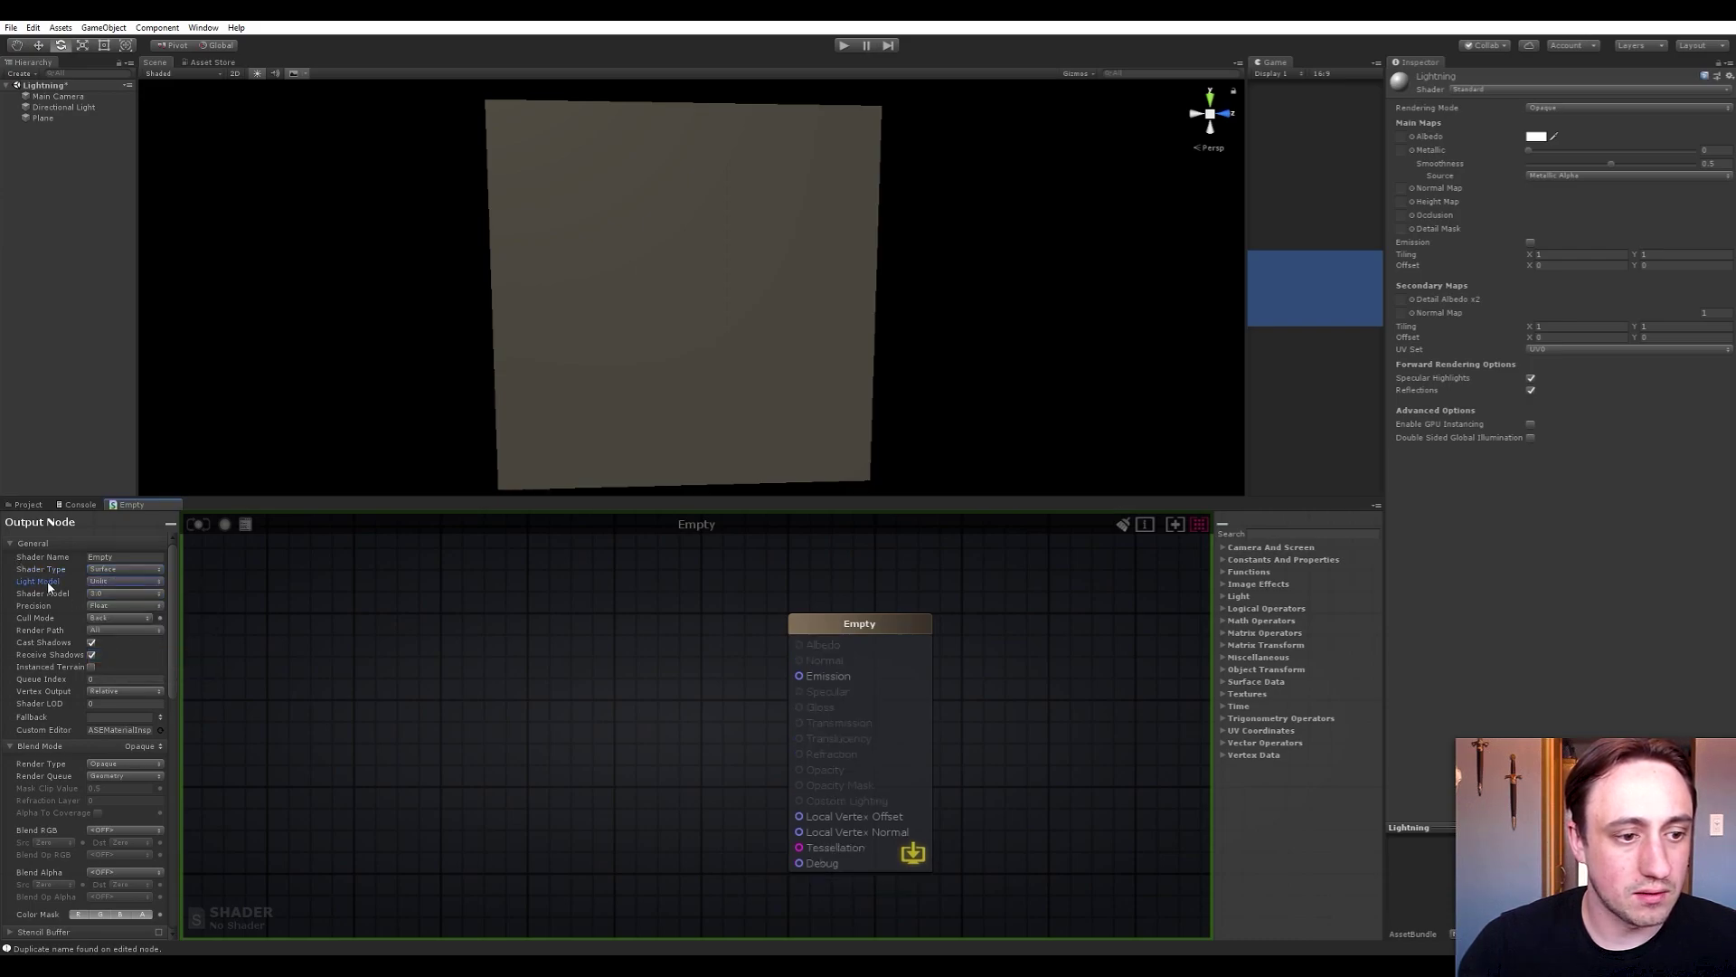
Set both the render type and the render queue of the shader's blend mode to Transparent
left_click_drag(175, 582, 175, 638)
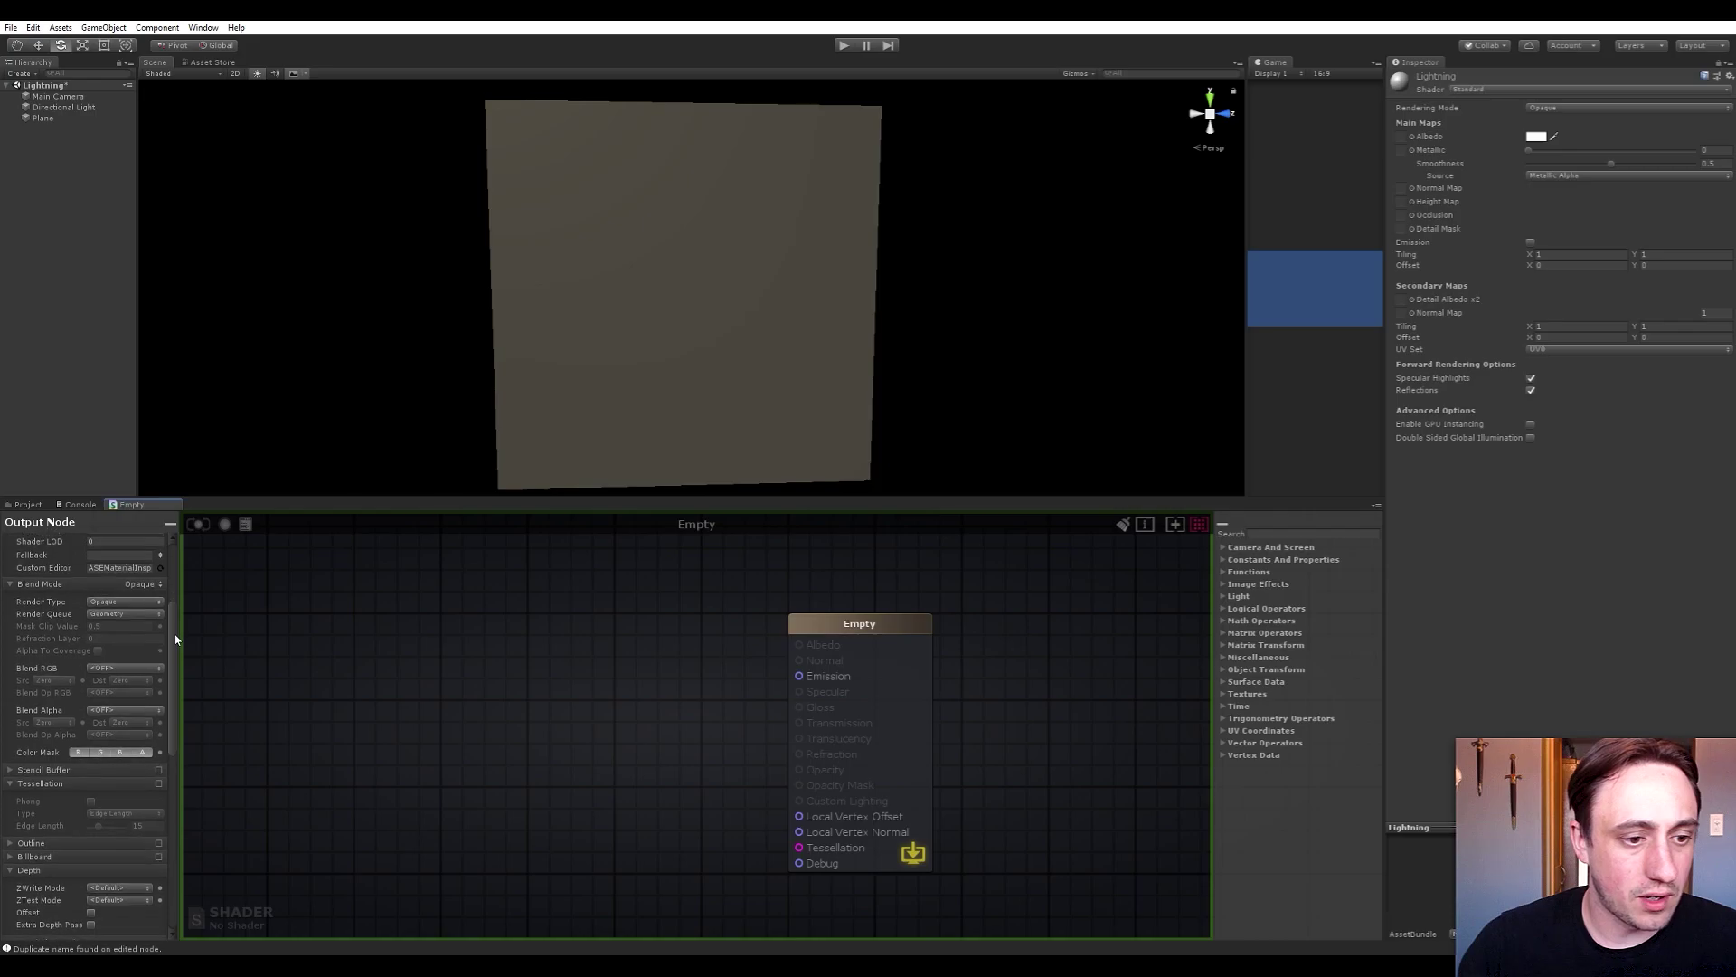
left_click(135, 602)
left_click(123, 623)
left_click(122, 614)
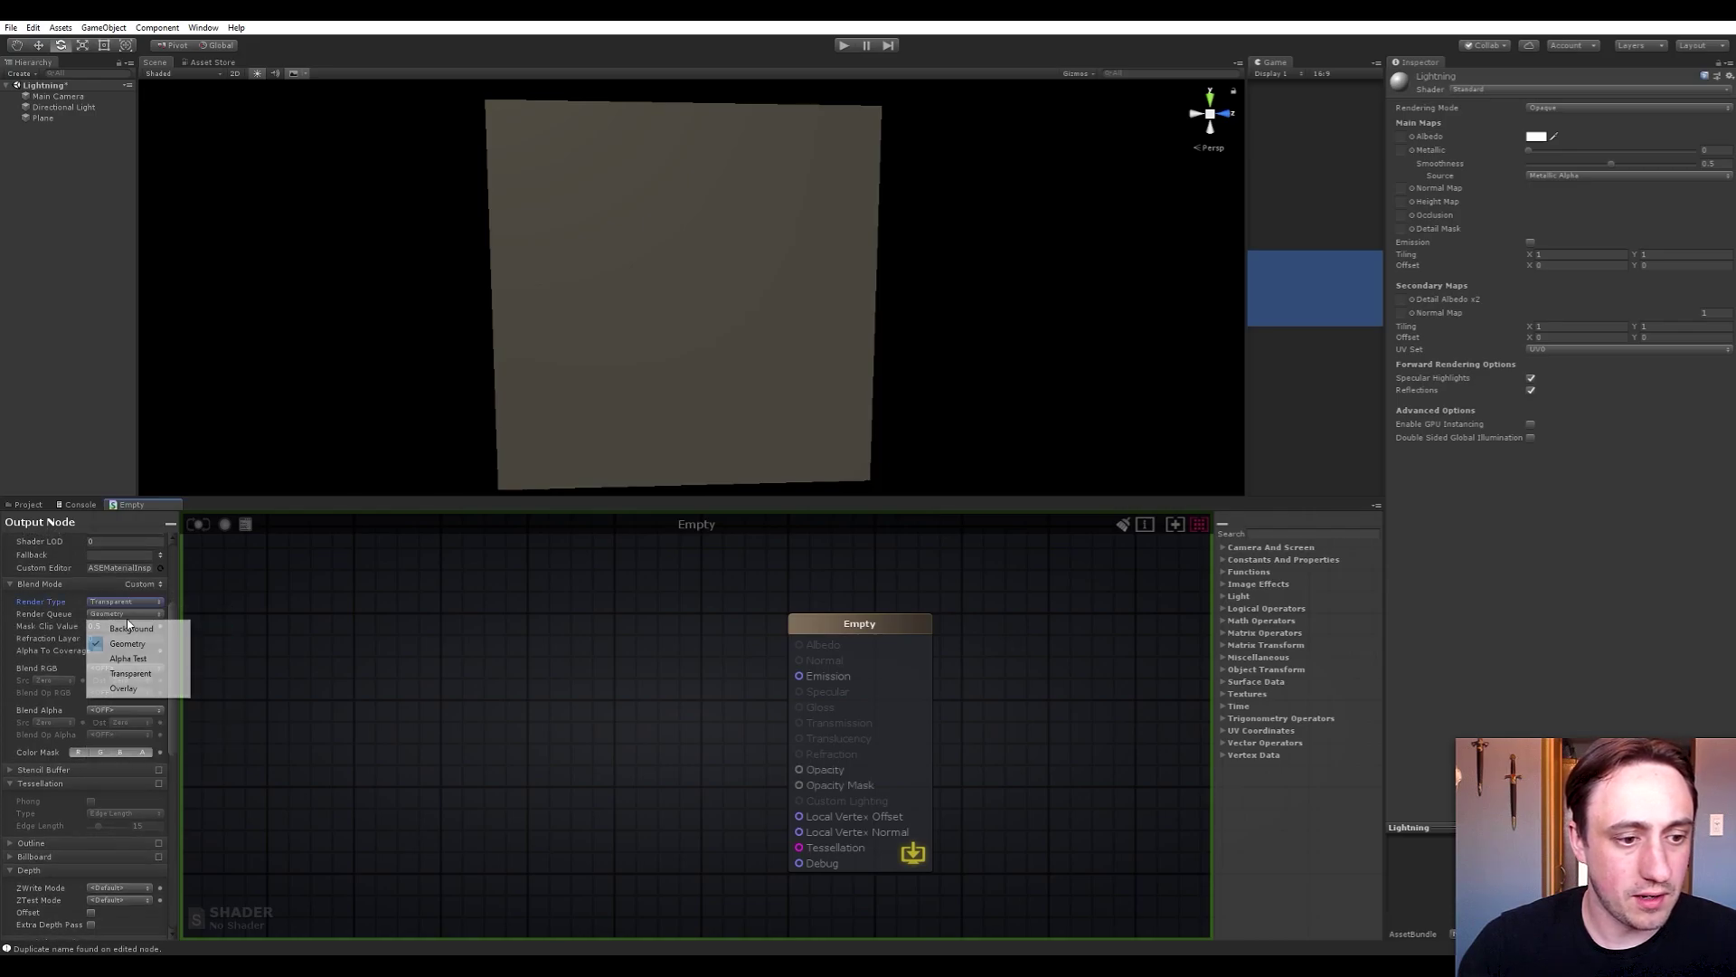
left_click(121, 673)
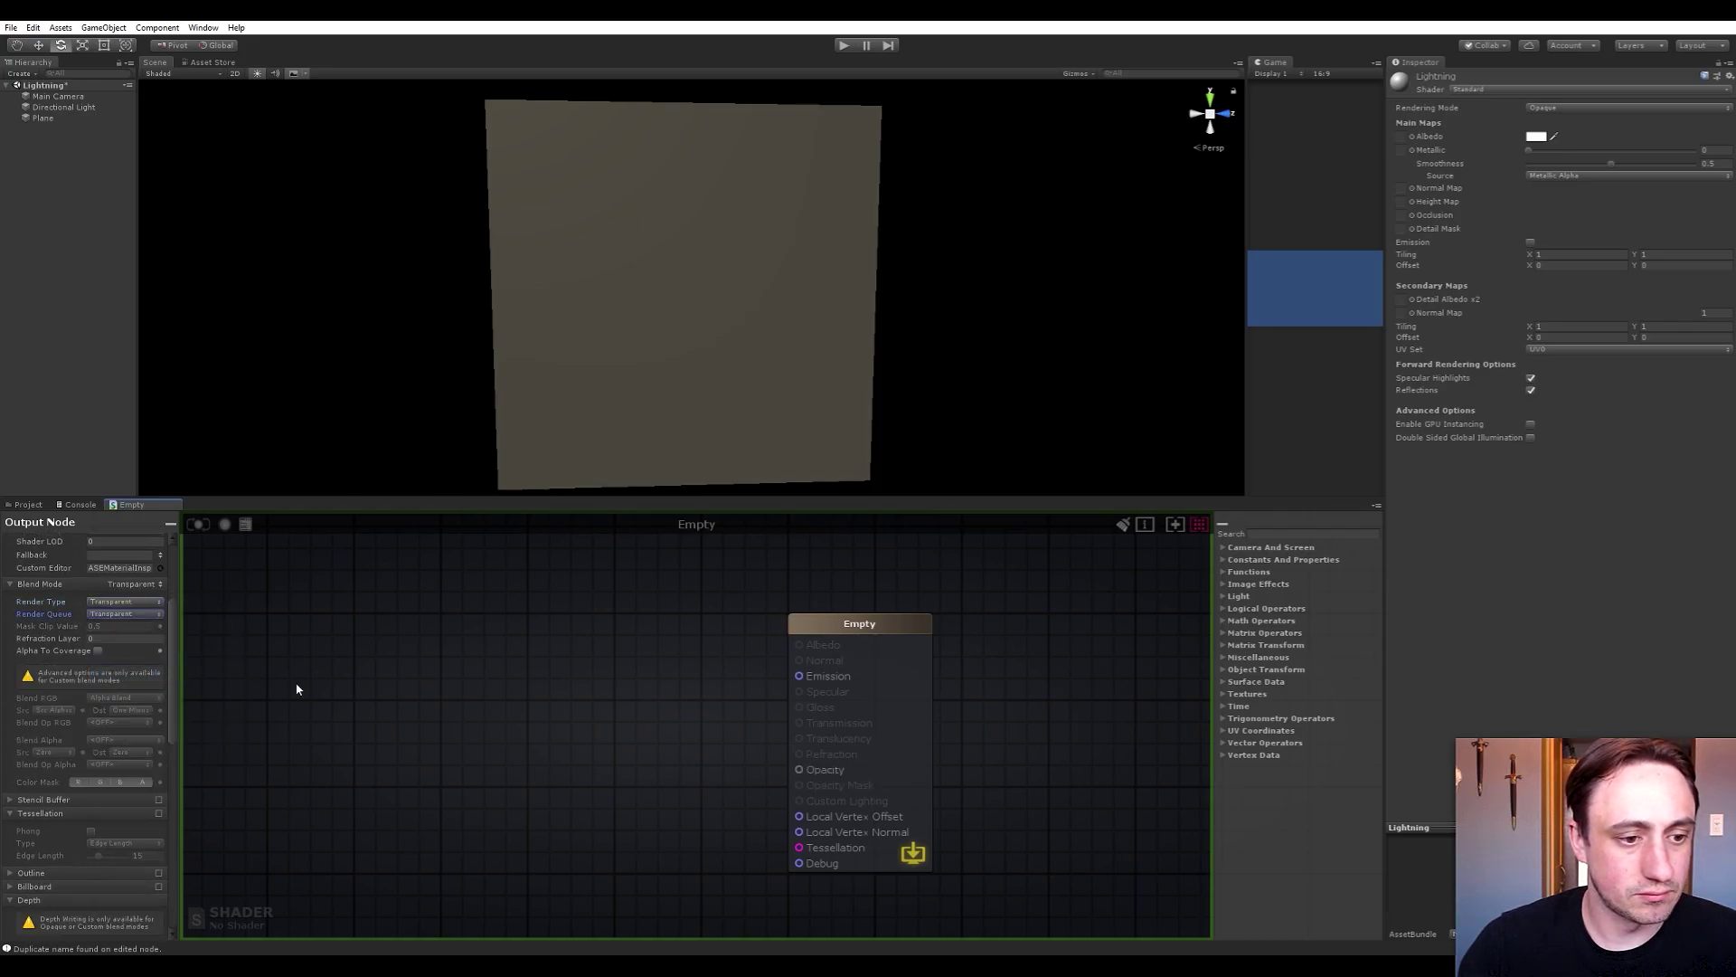
Save the shader as Lightning.shader in the project's Shaders folder
left_click(197, 525)
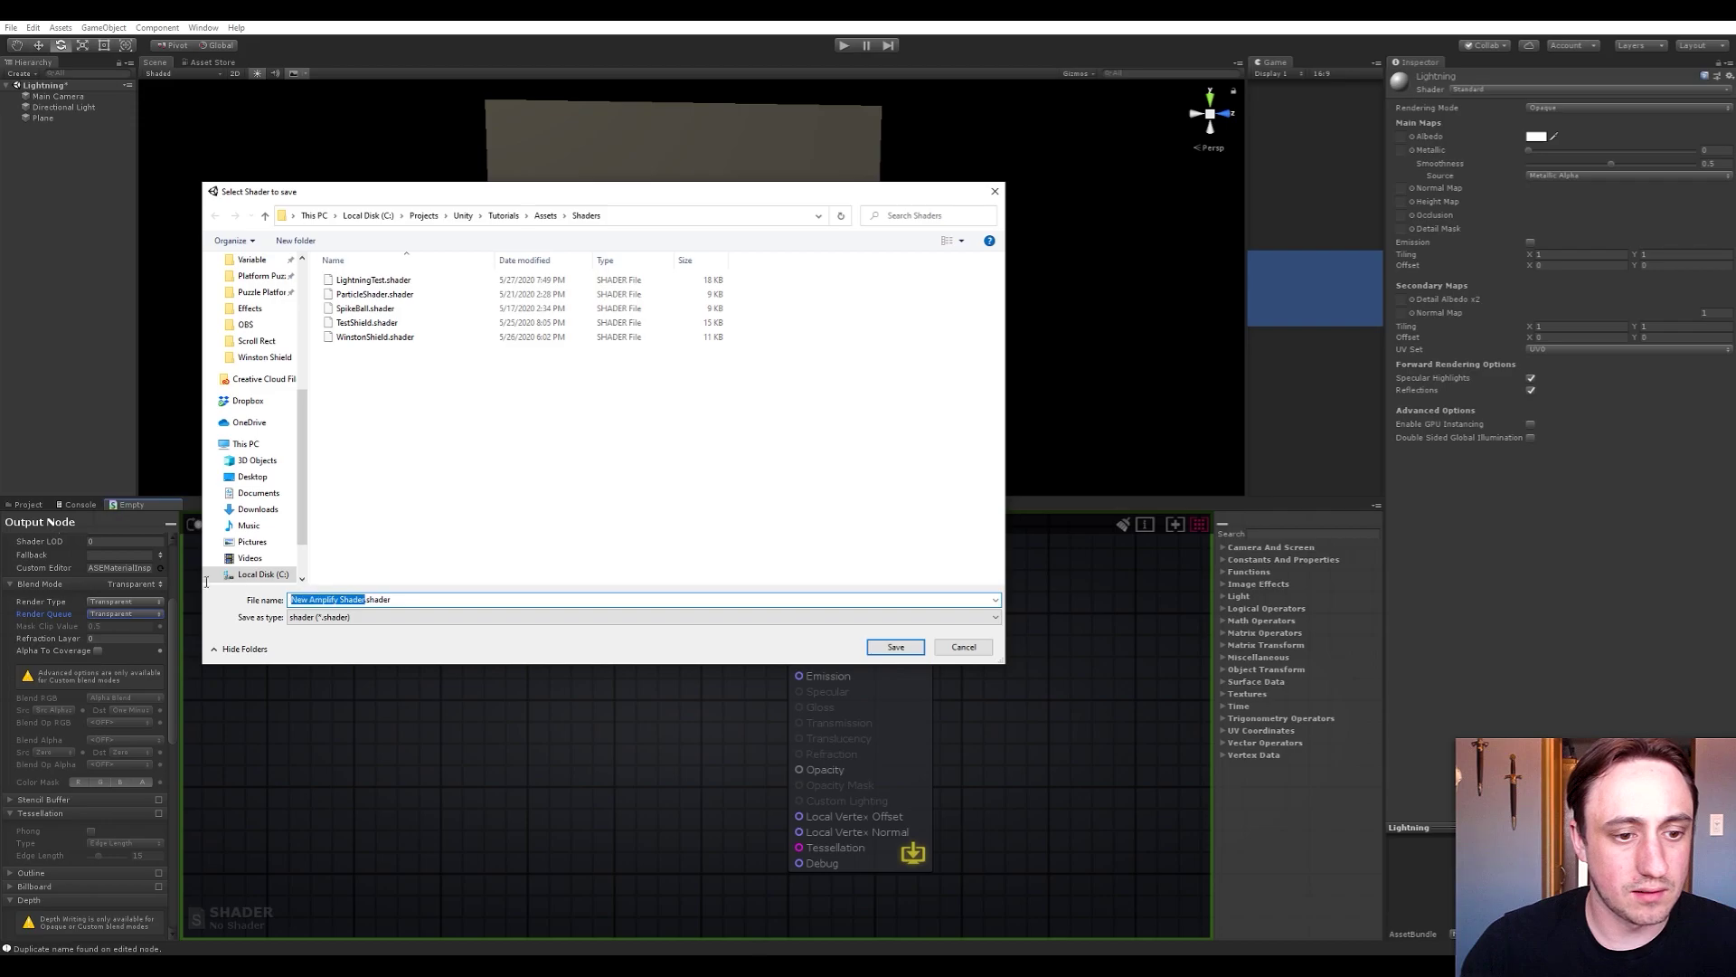
type("Lightning")
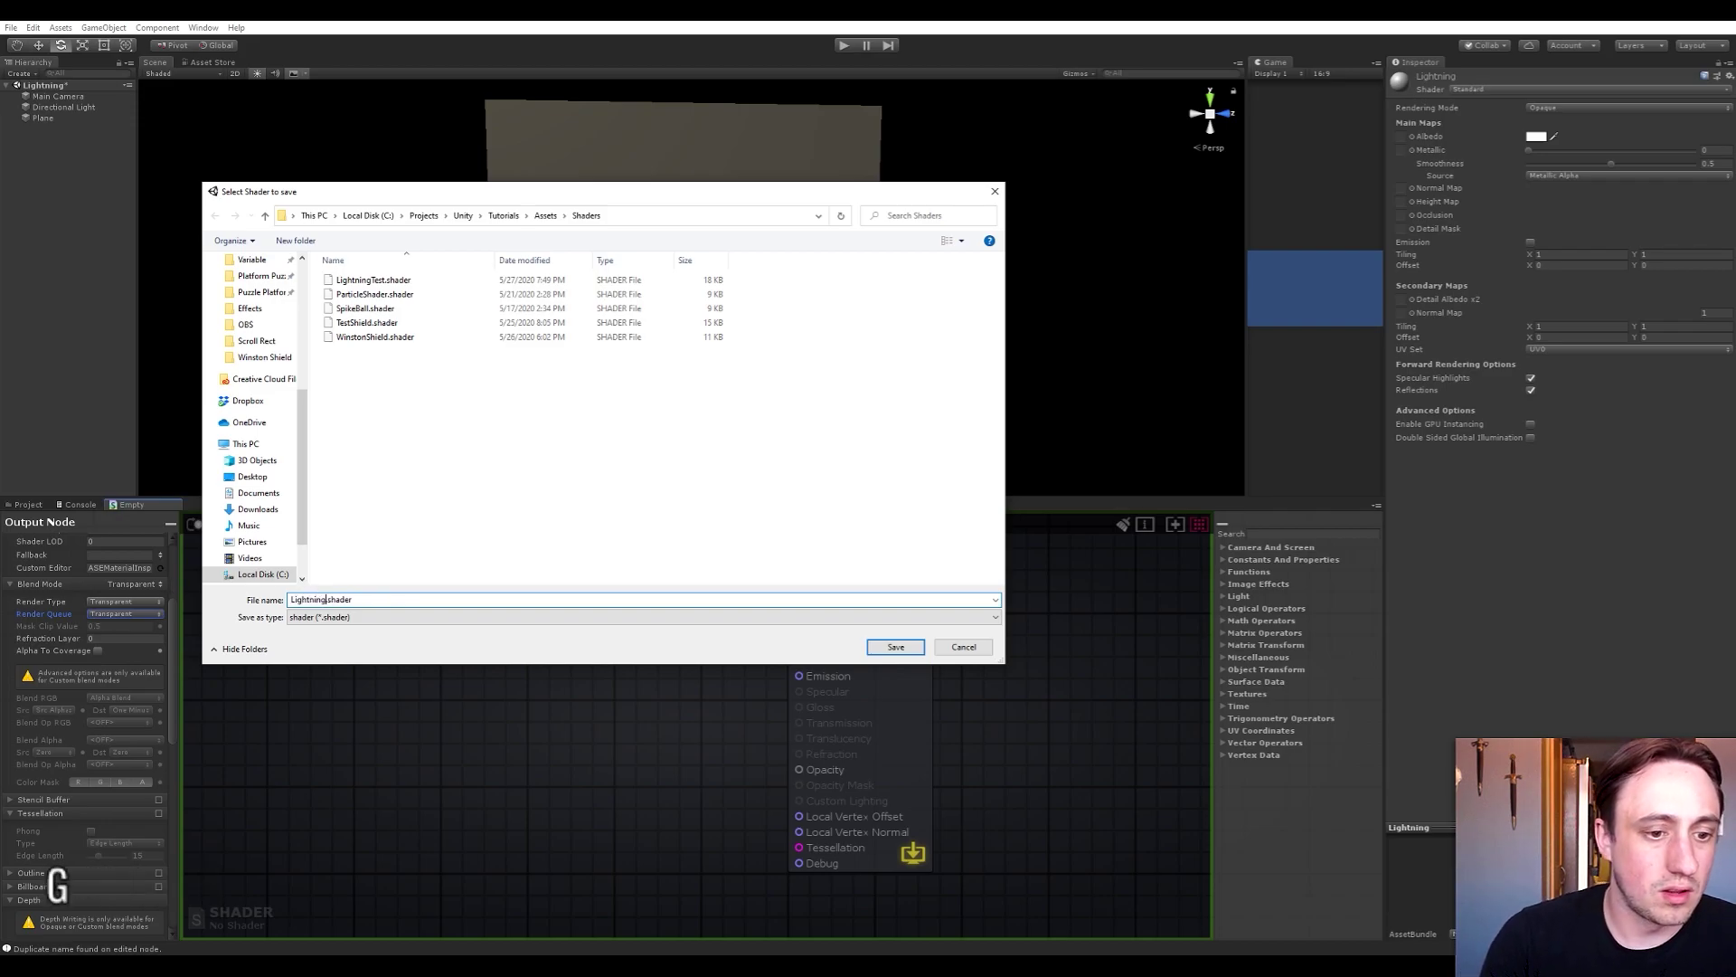
key("Return")
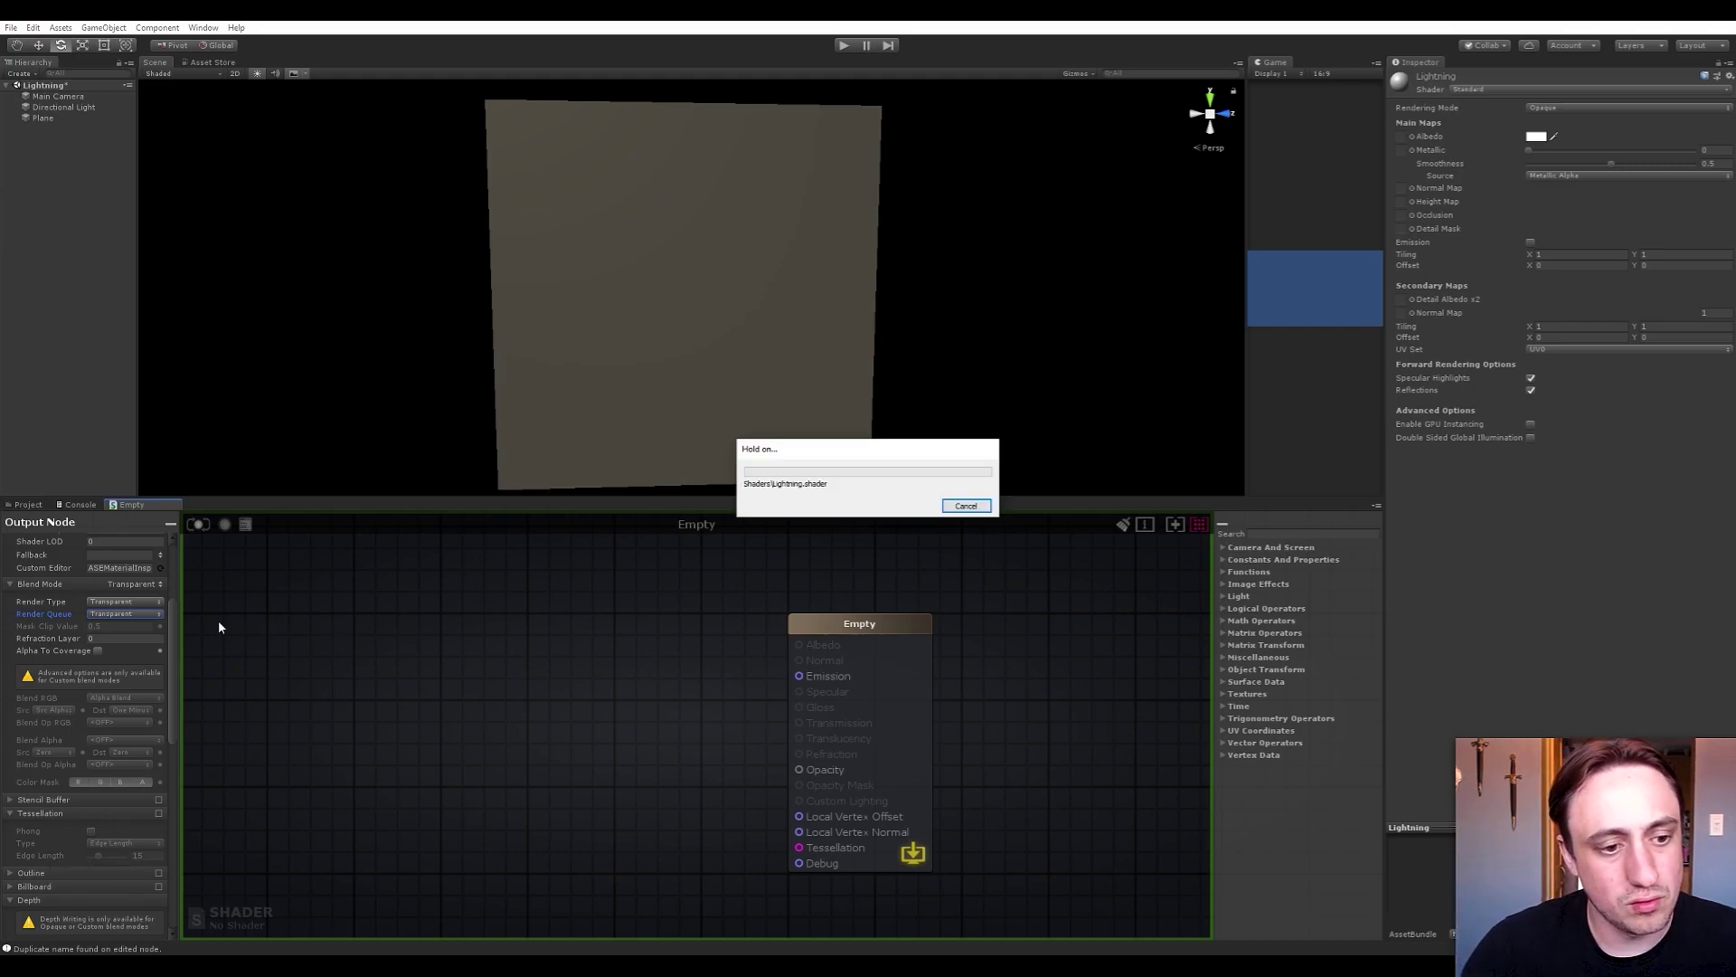
left_click_drag(172, 621, 168, 530)
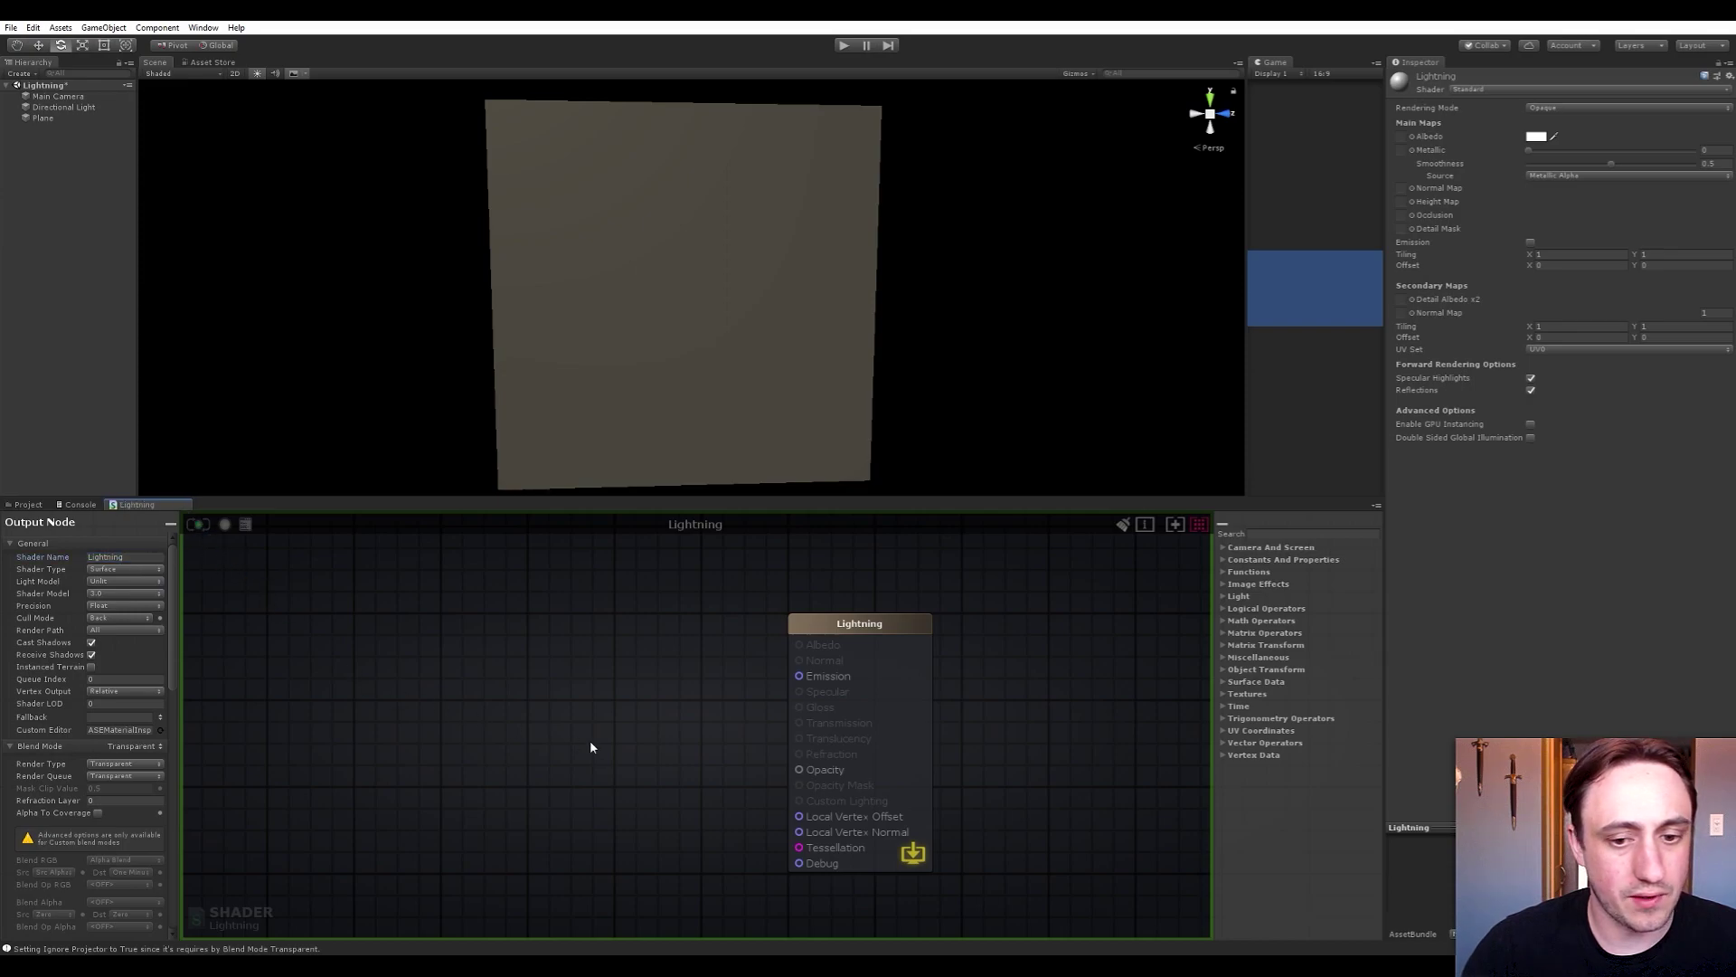
Add a Color node and connect its RGBA output to the Emission input of the Lightning output node, then save the shader
middle_click_drag(658, 721, 826, 702)
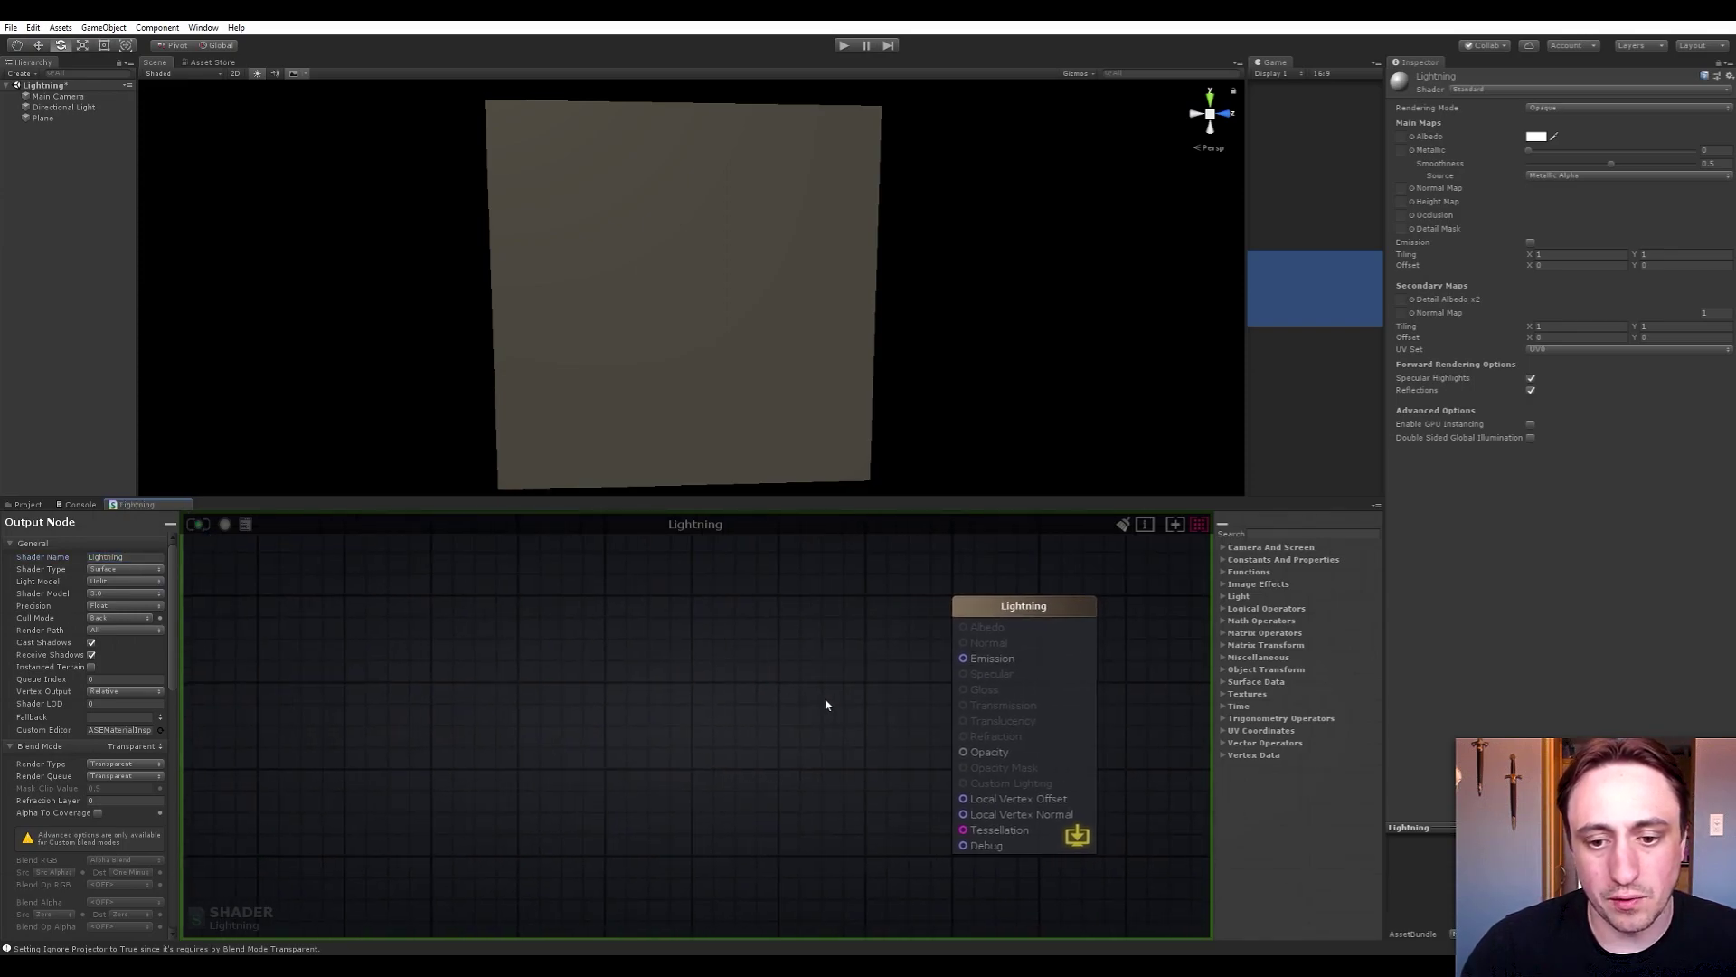
scroll(841, 710, "down", 2)
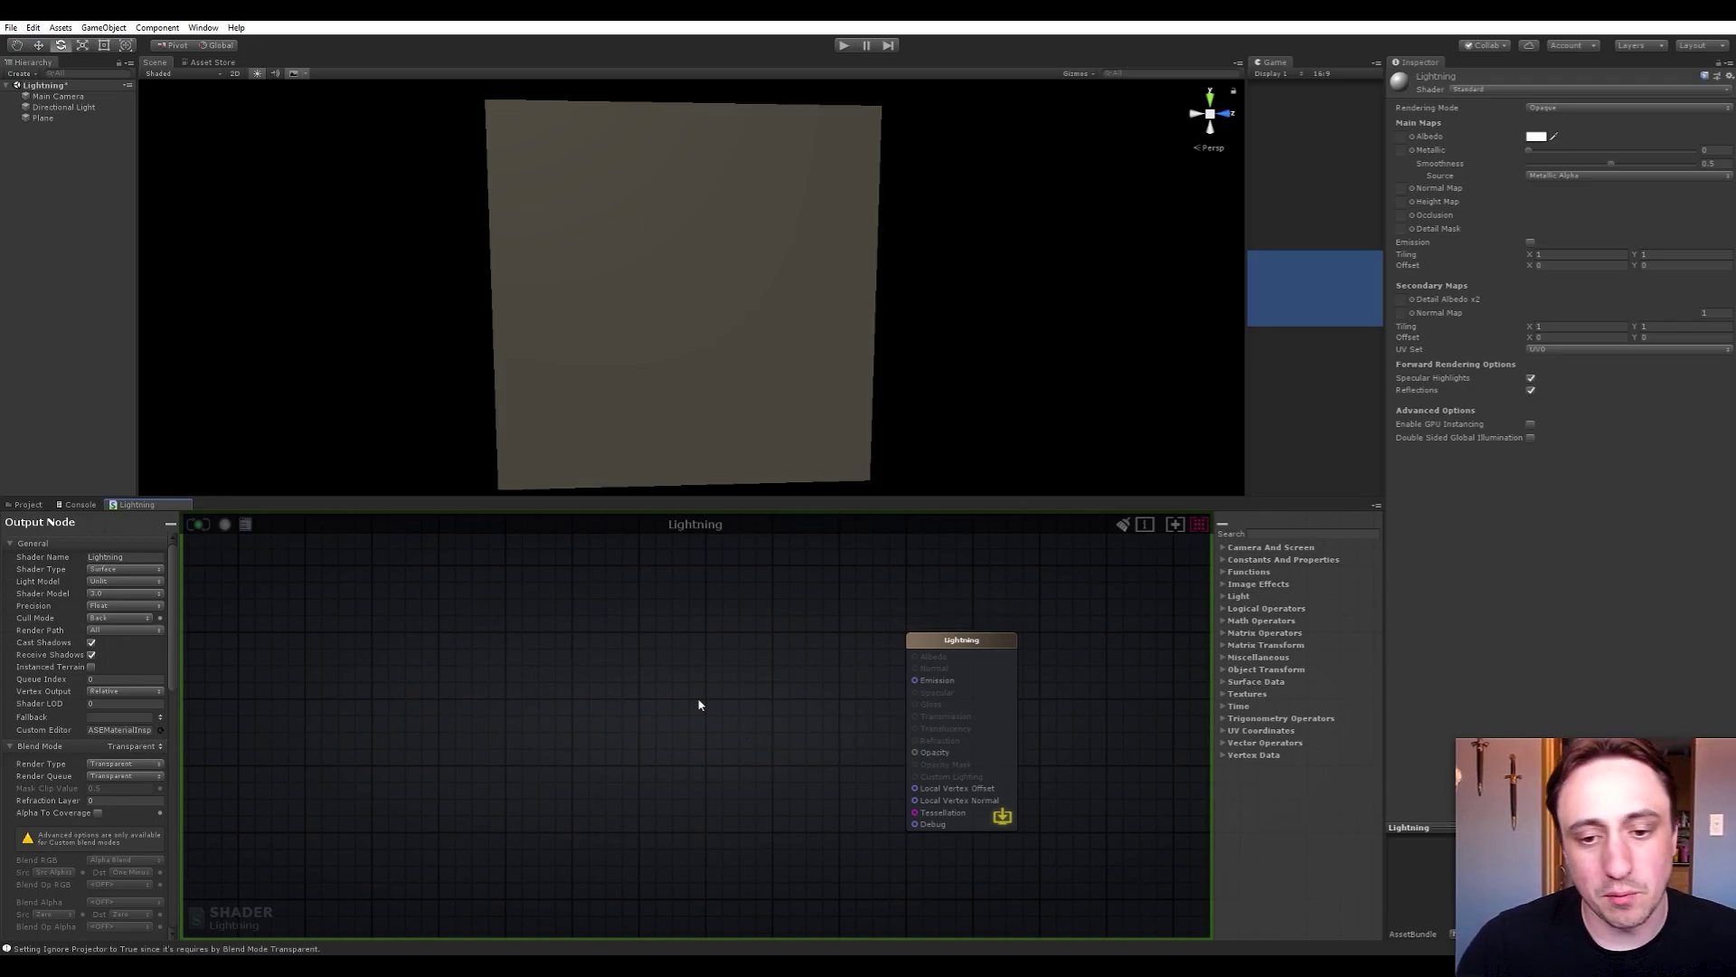
scroll(771, 676, "down", 2)
key("space")
type("color")
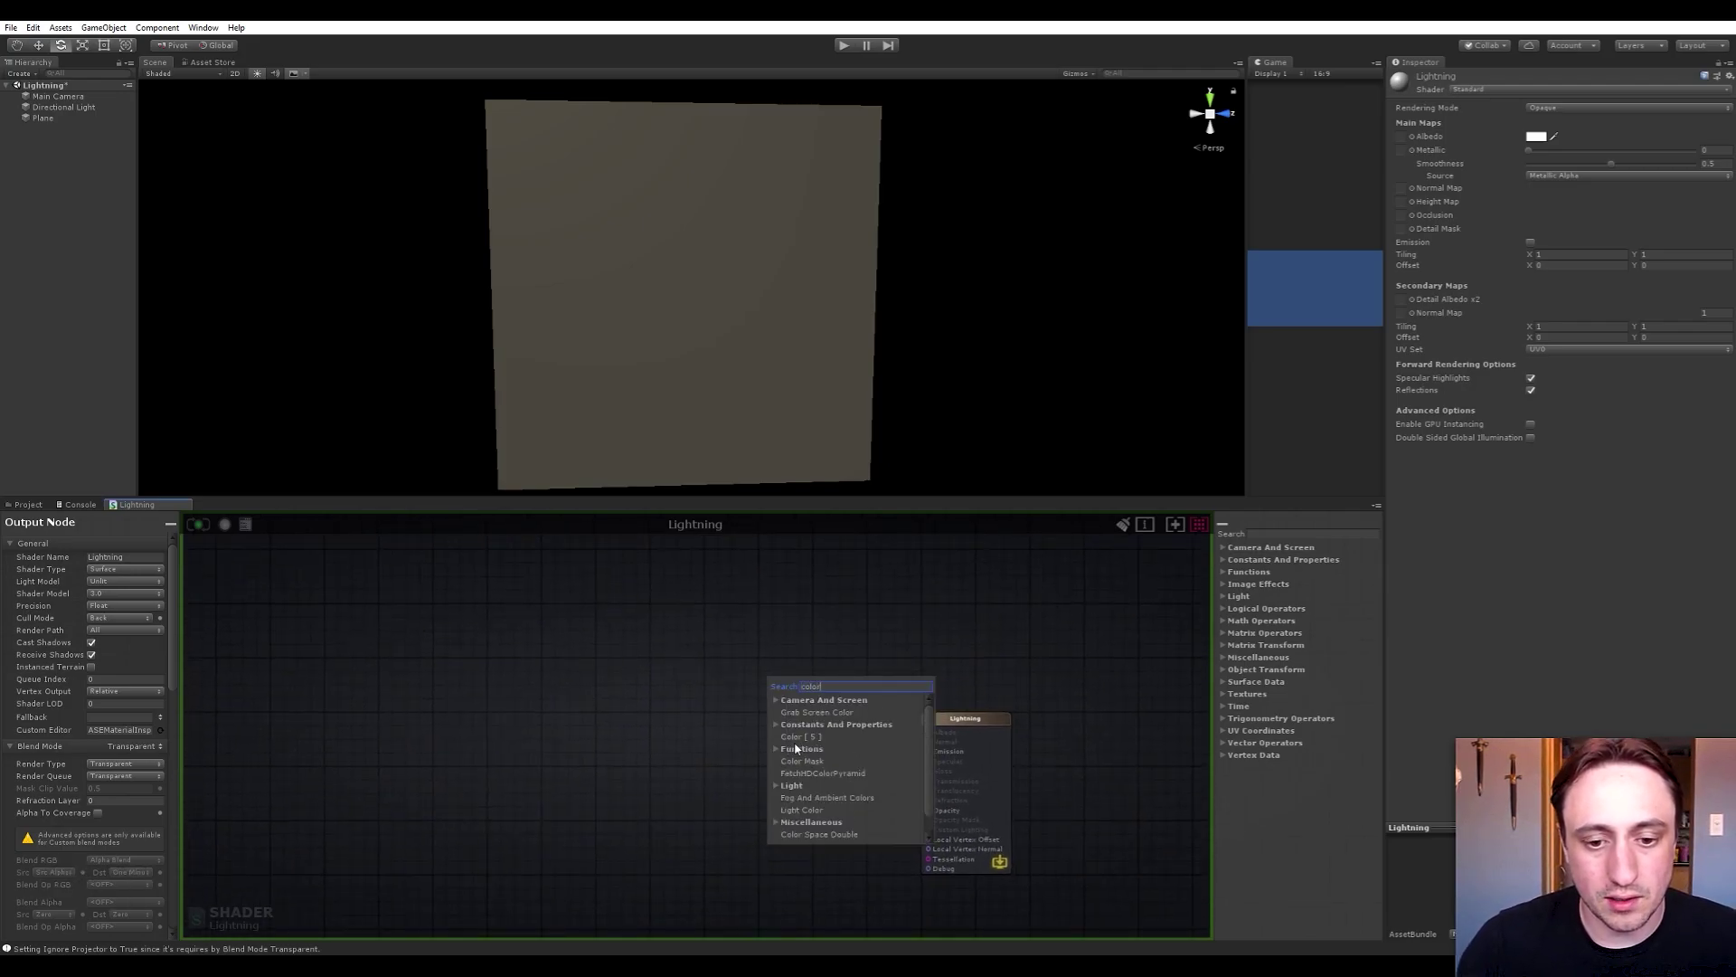
left_click(798, 737)
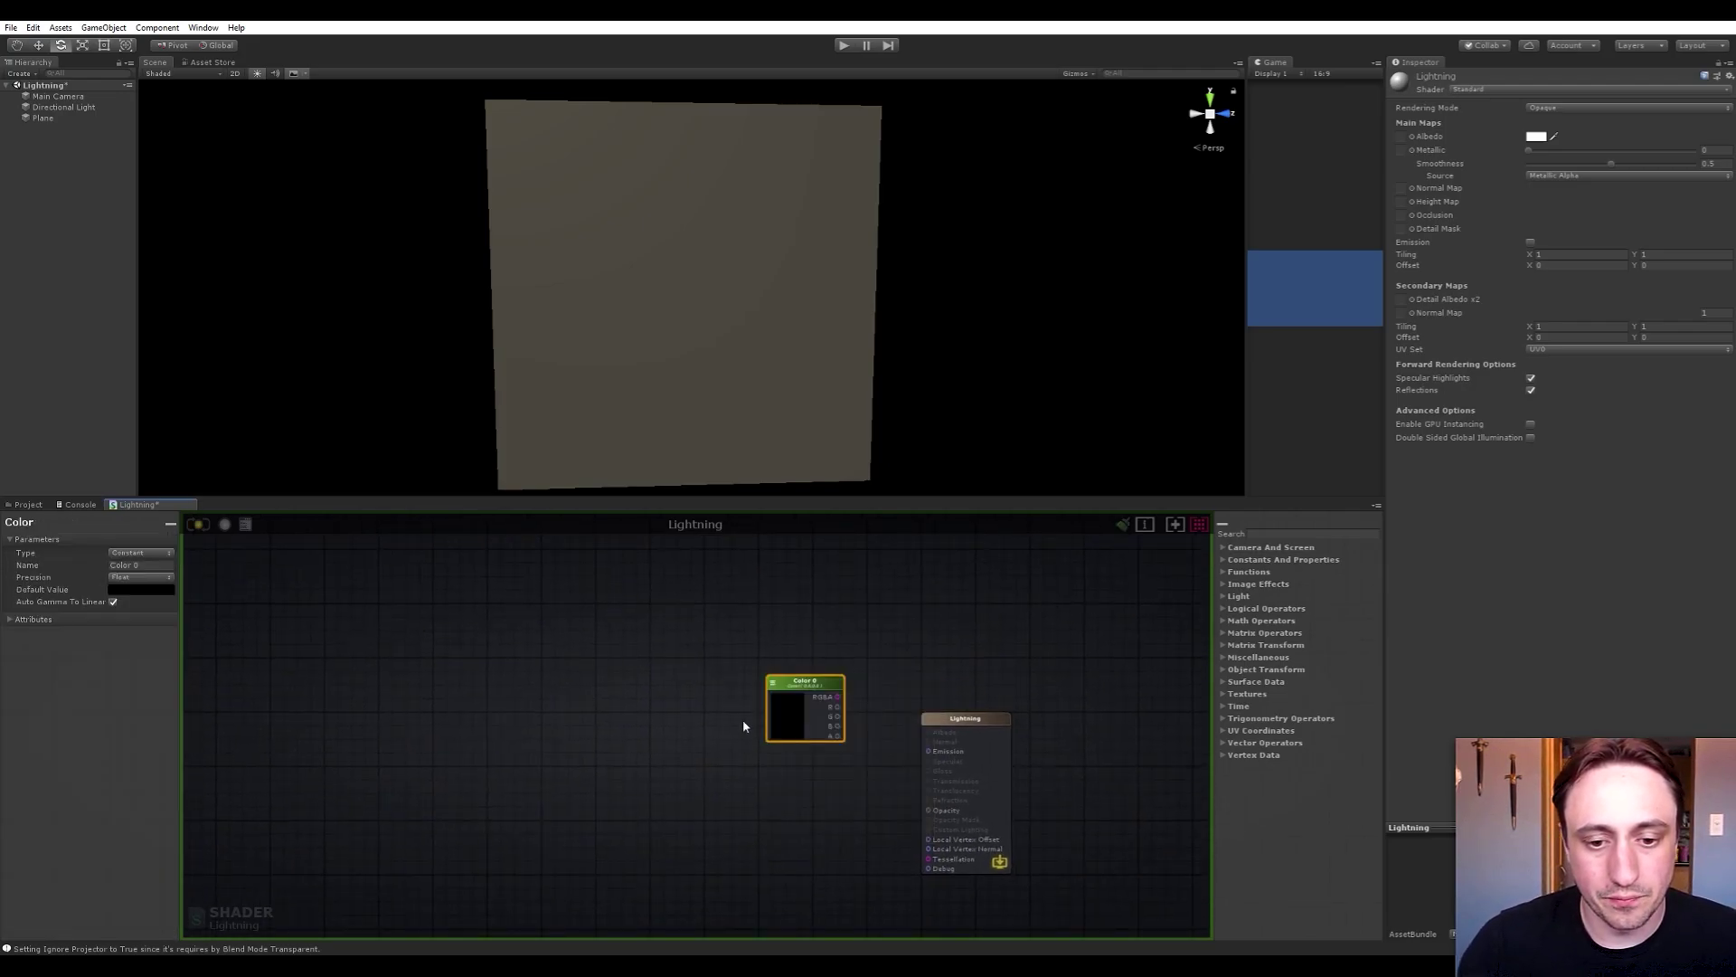
left_click_drag(683, 643, 640, 642)
middle_click_drag(693, 649, 718, 690)
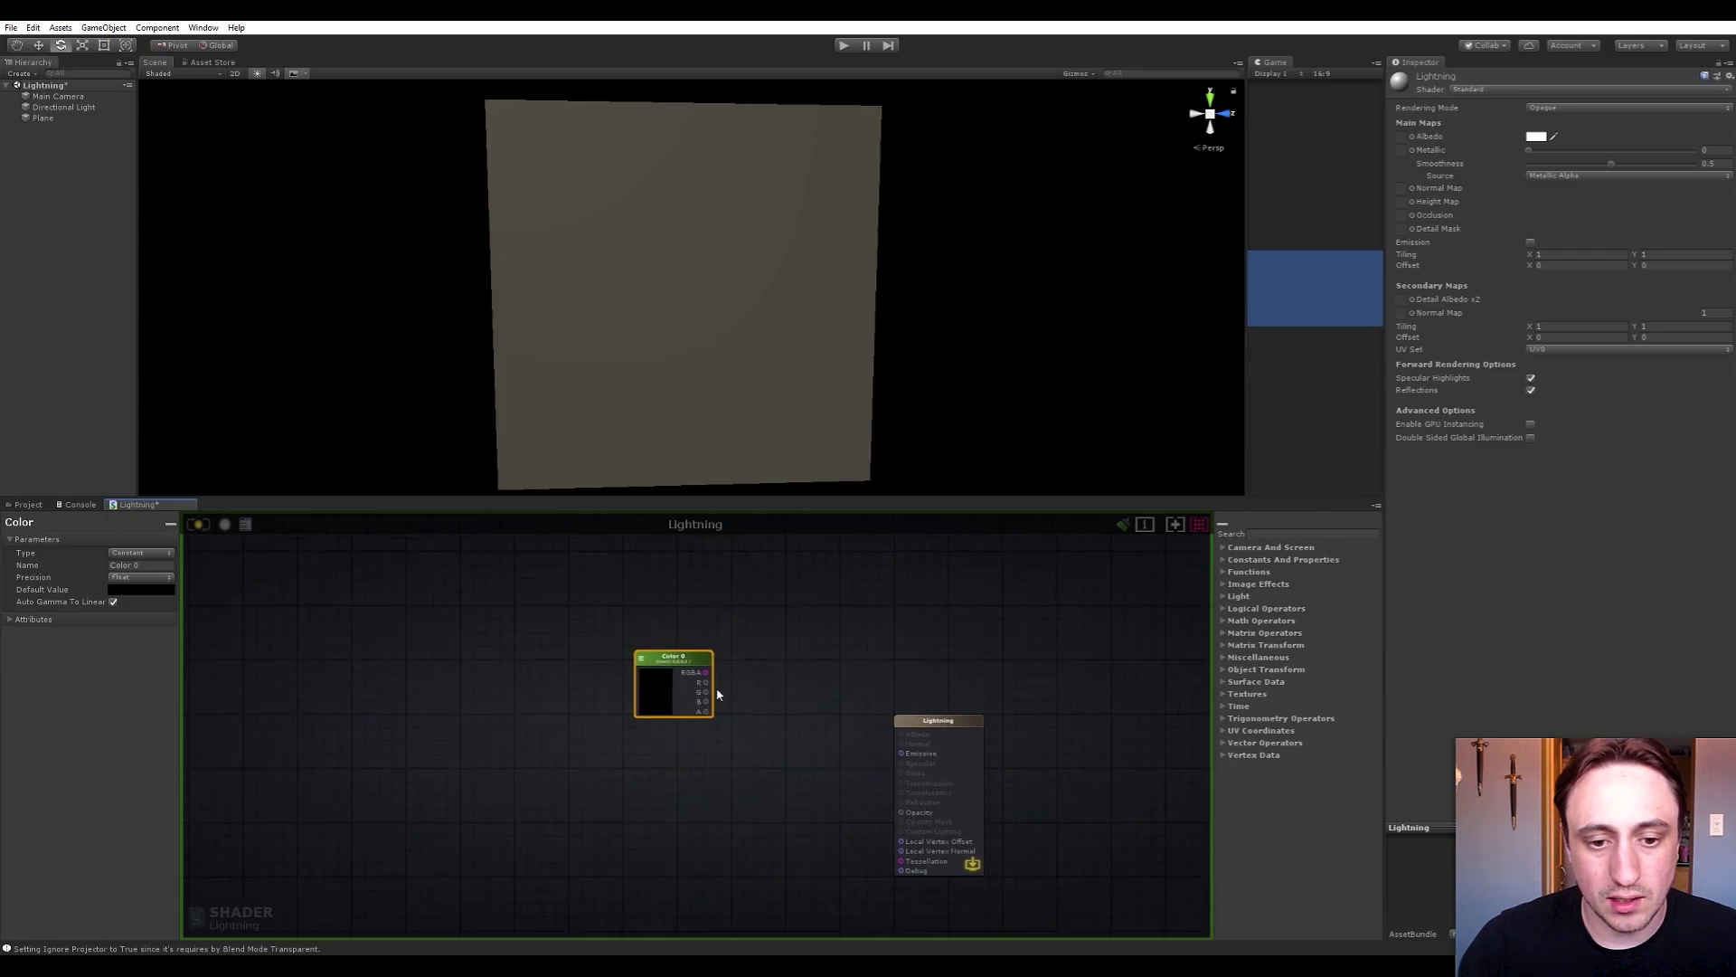
left_click_drag(706, 672, 901, 752)
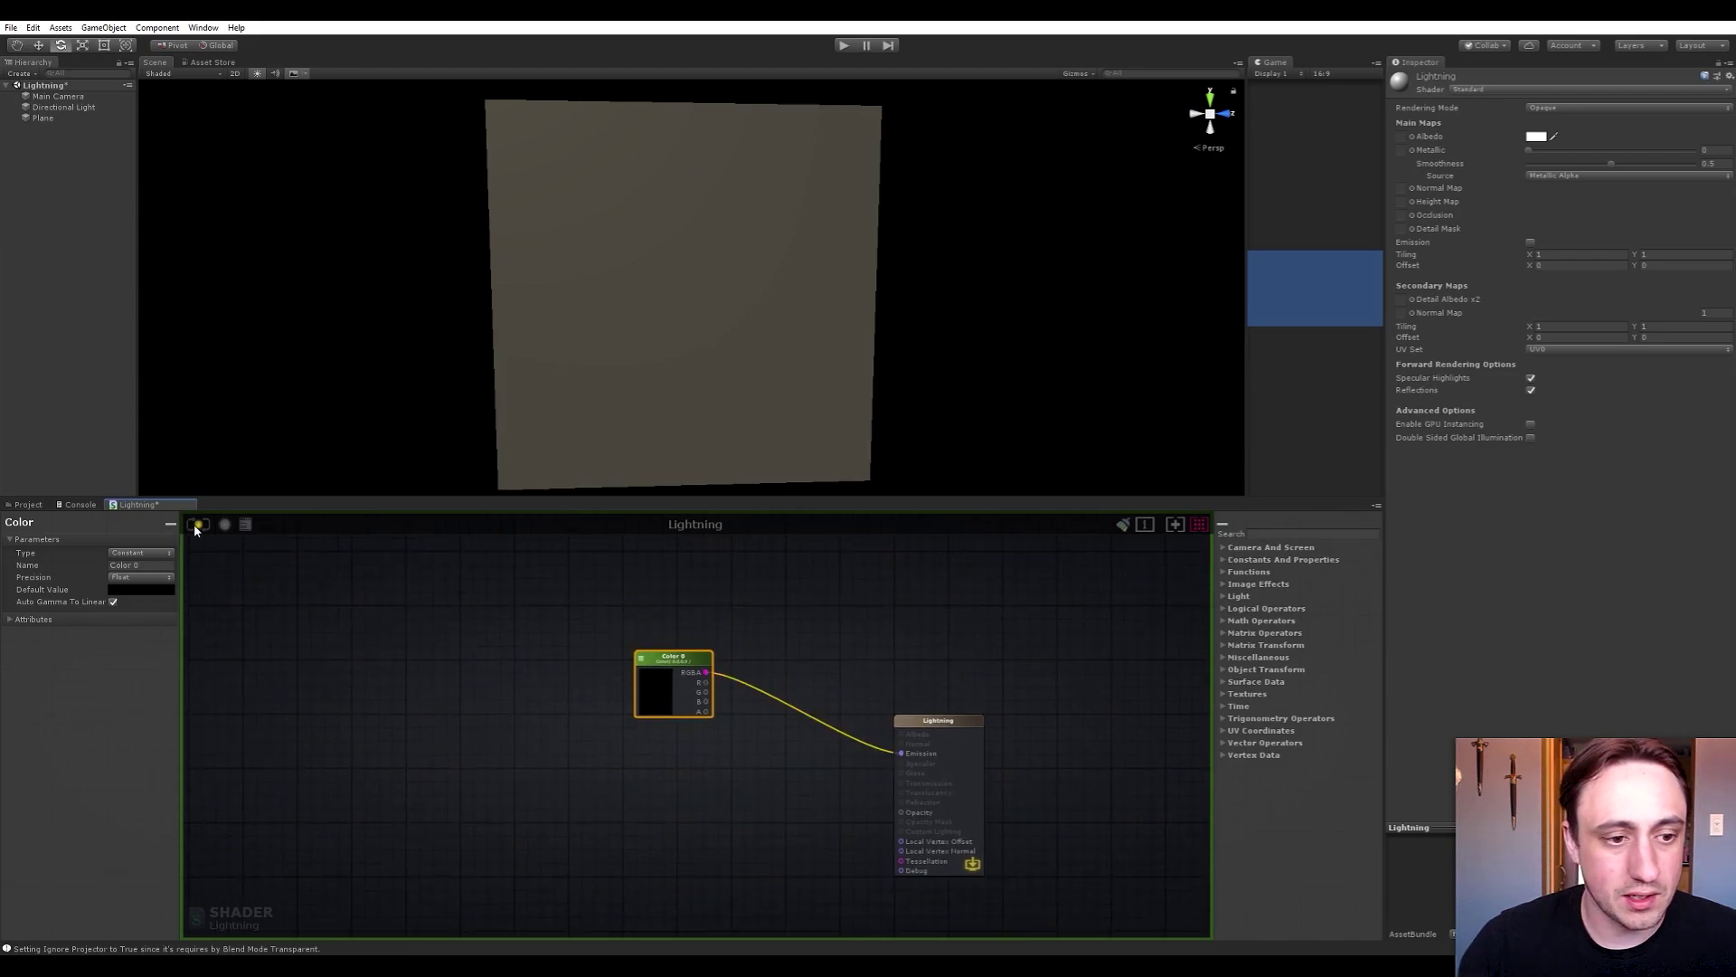
middle_click_drag(481, 696, 479, 707)
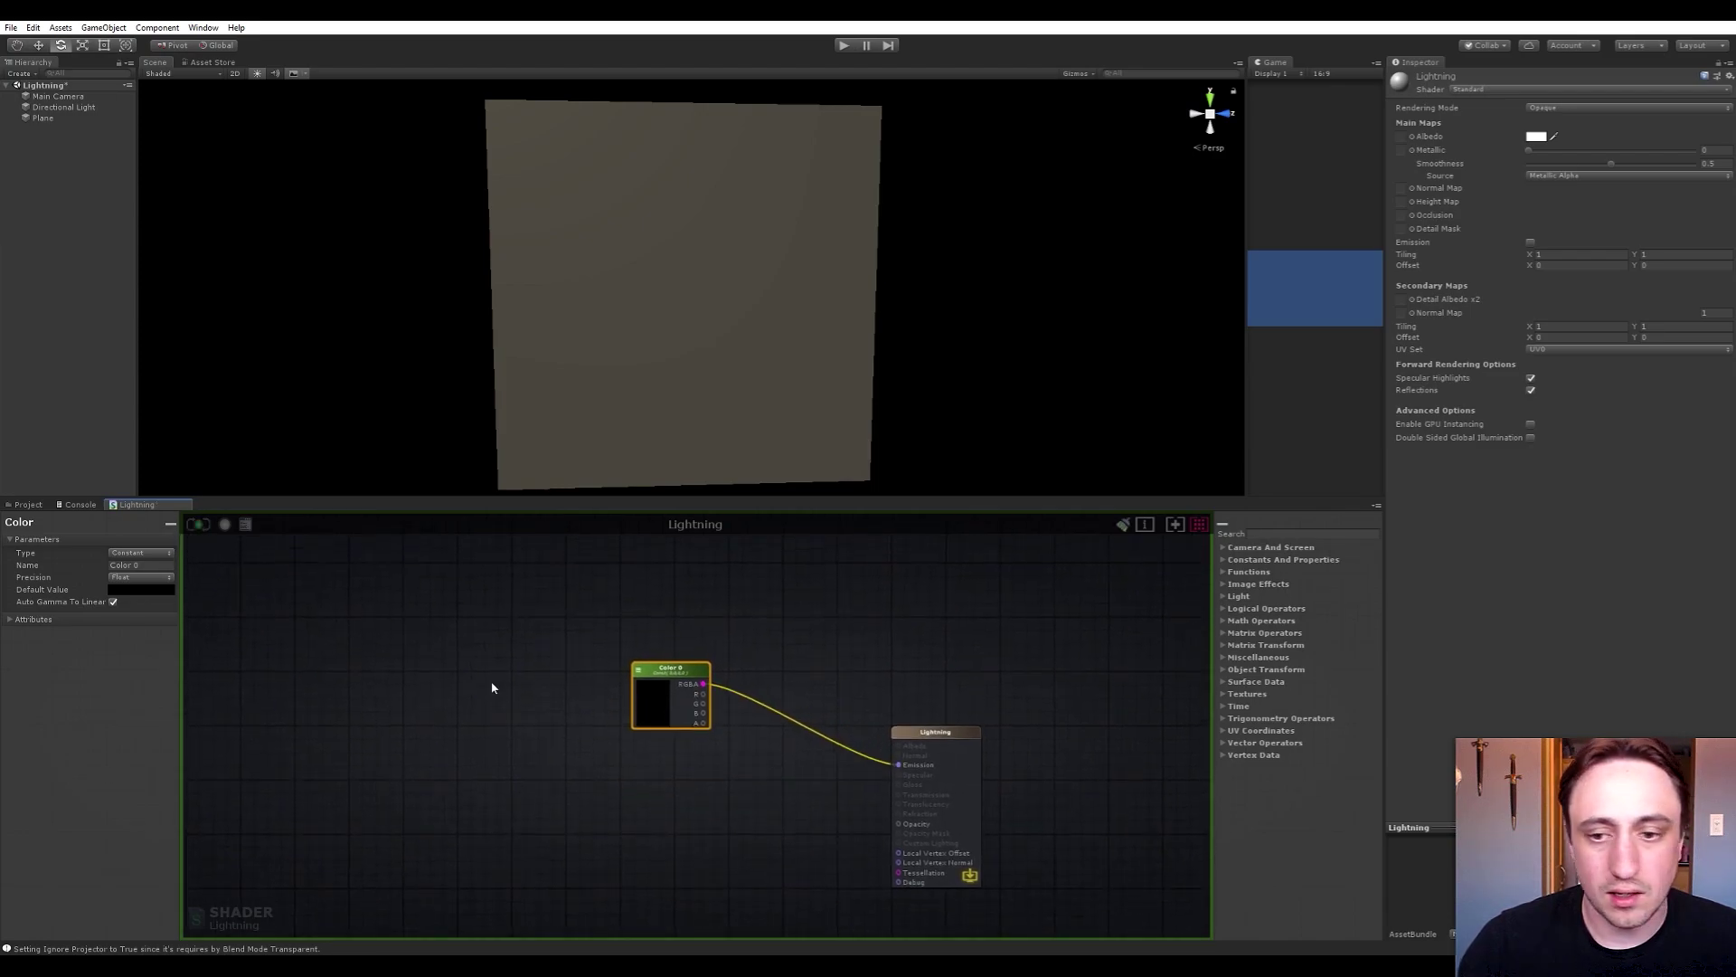
Switch the shader of the plane's Lightning material from Standard to Lightning
left_click(710, 336)
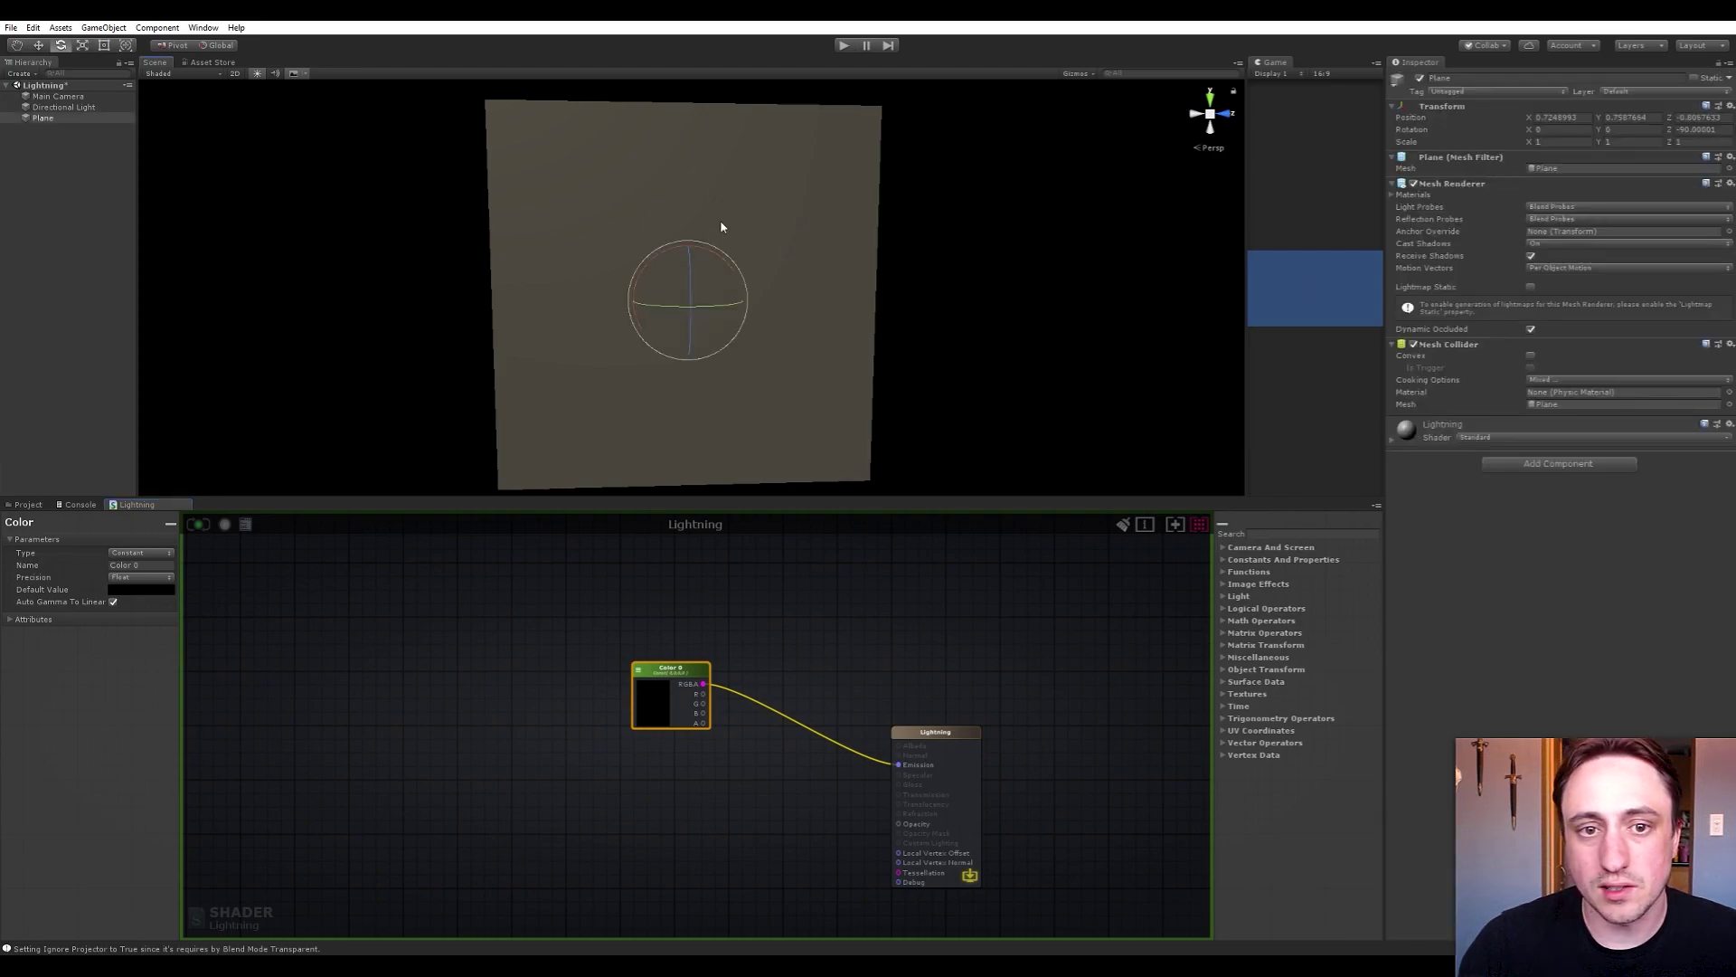
left_click(1391, 441)
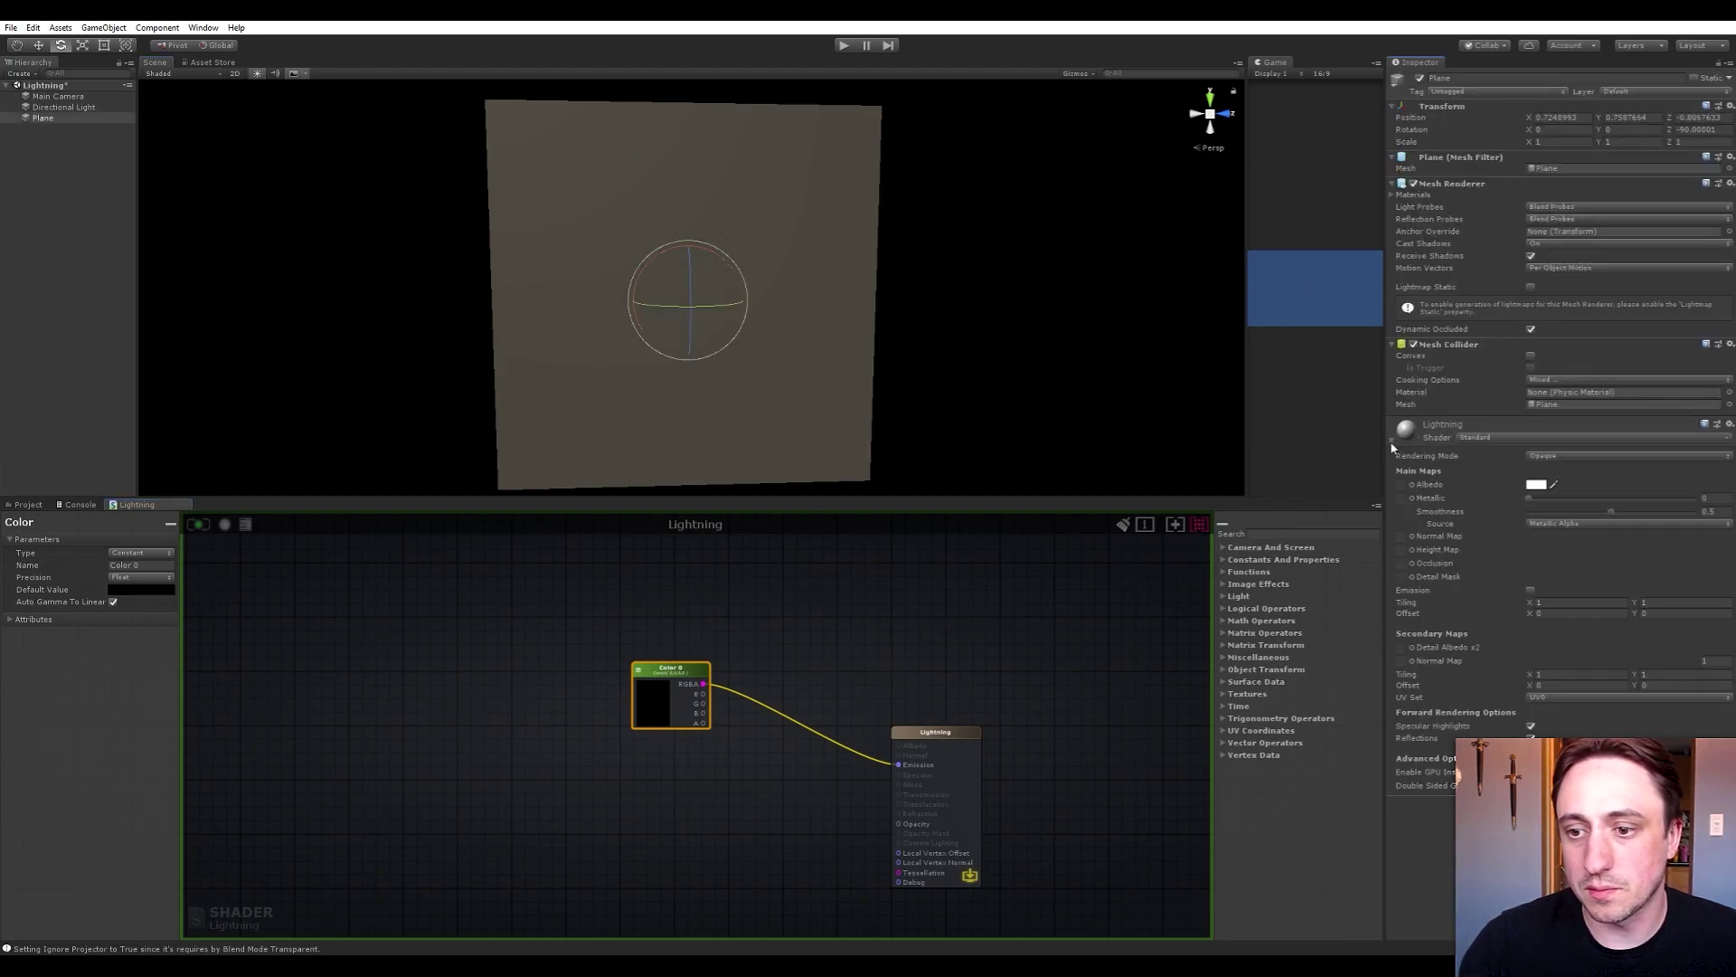
left_click(1486, 438)
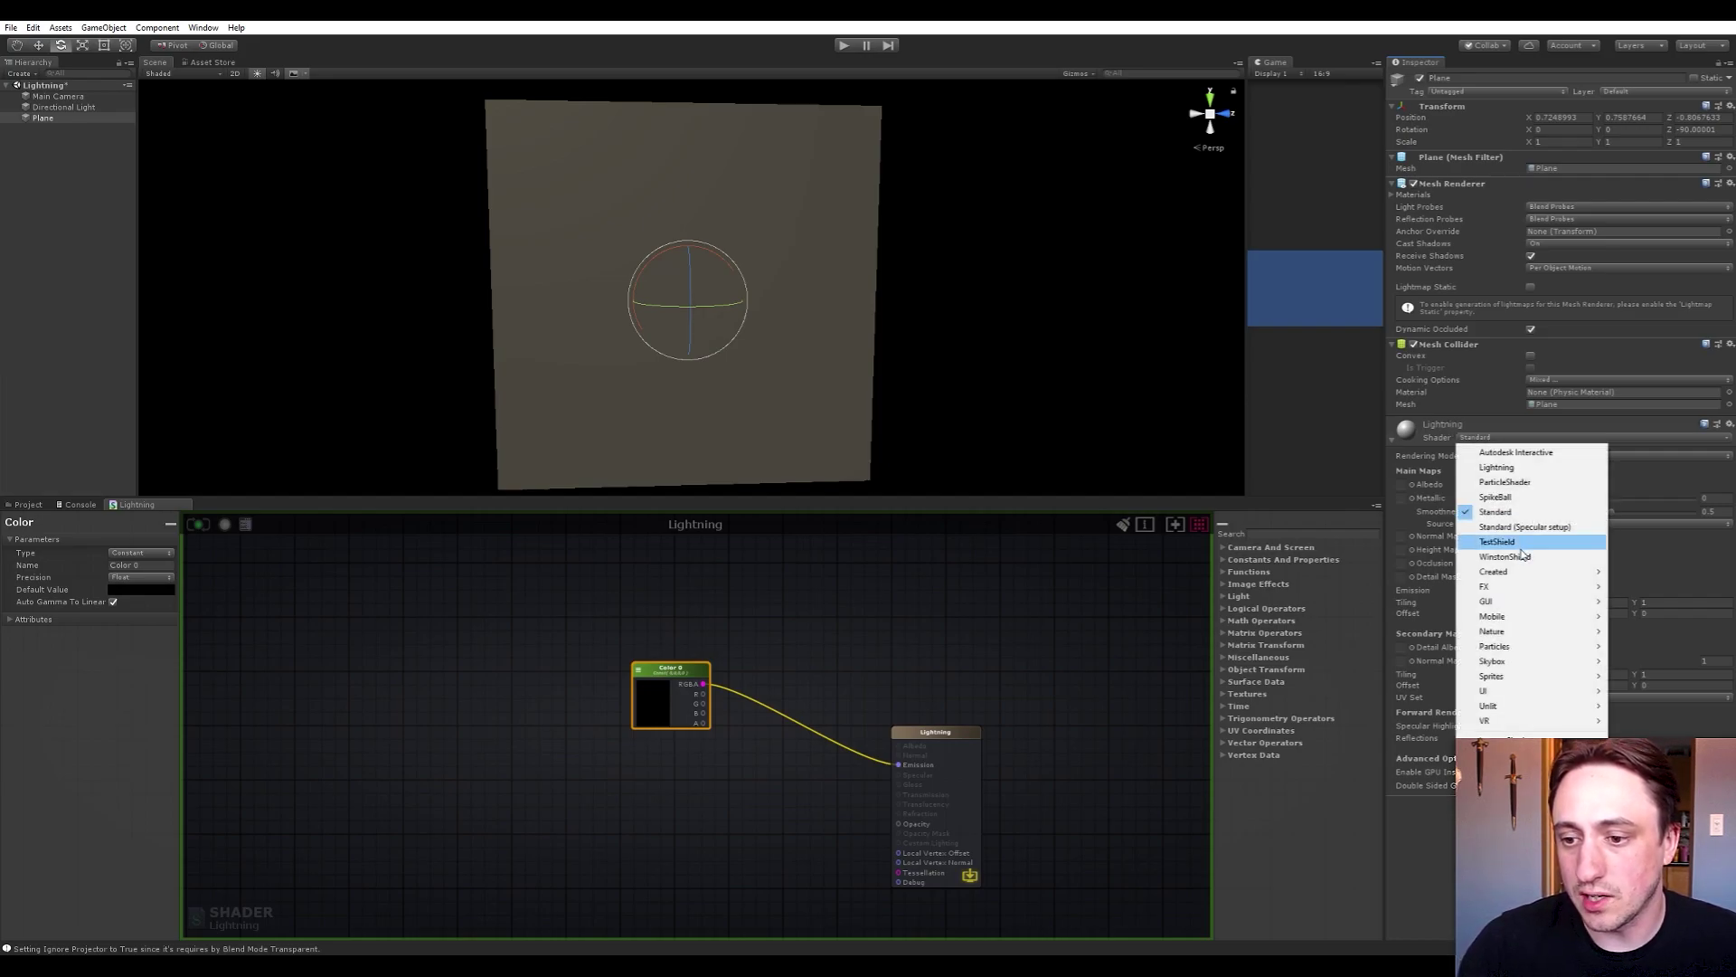
left_click(1496, 467)
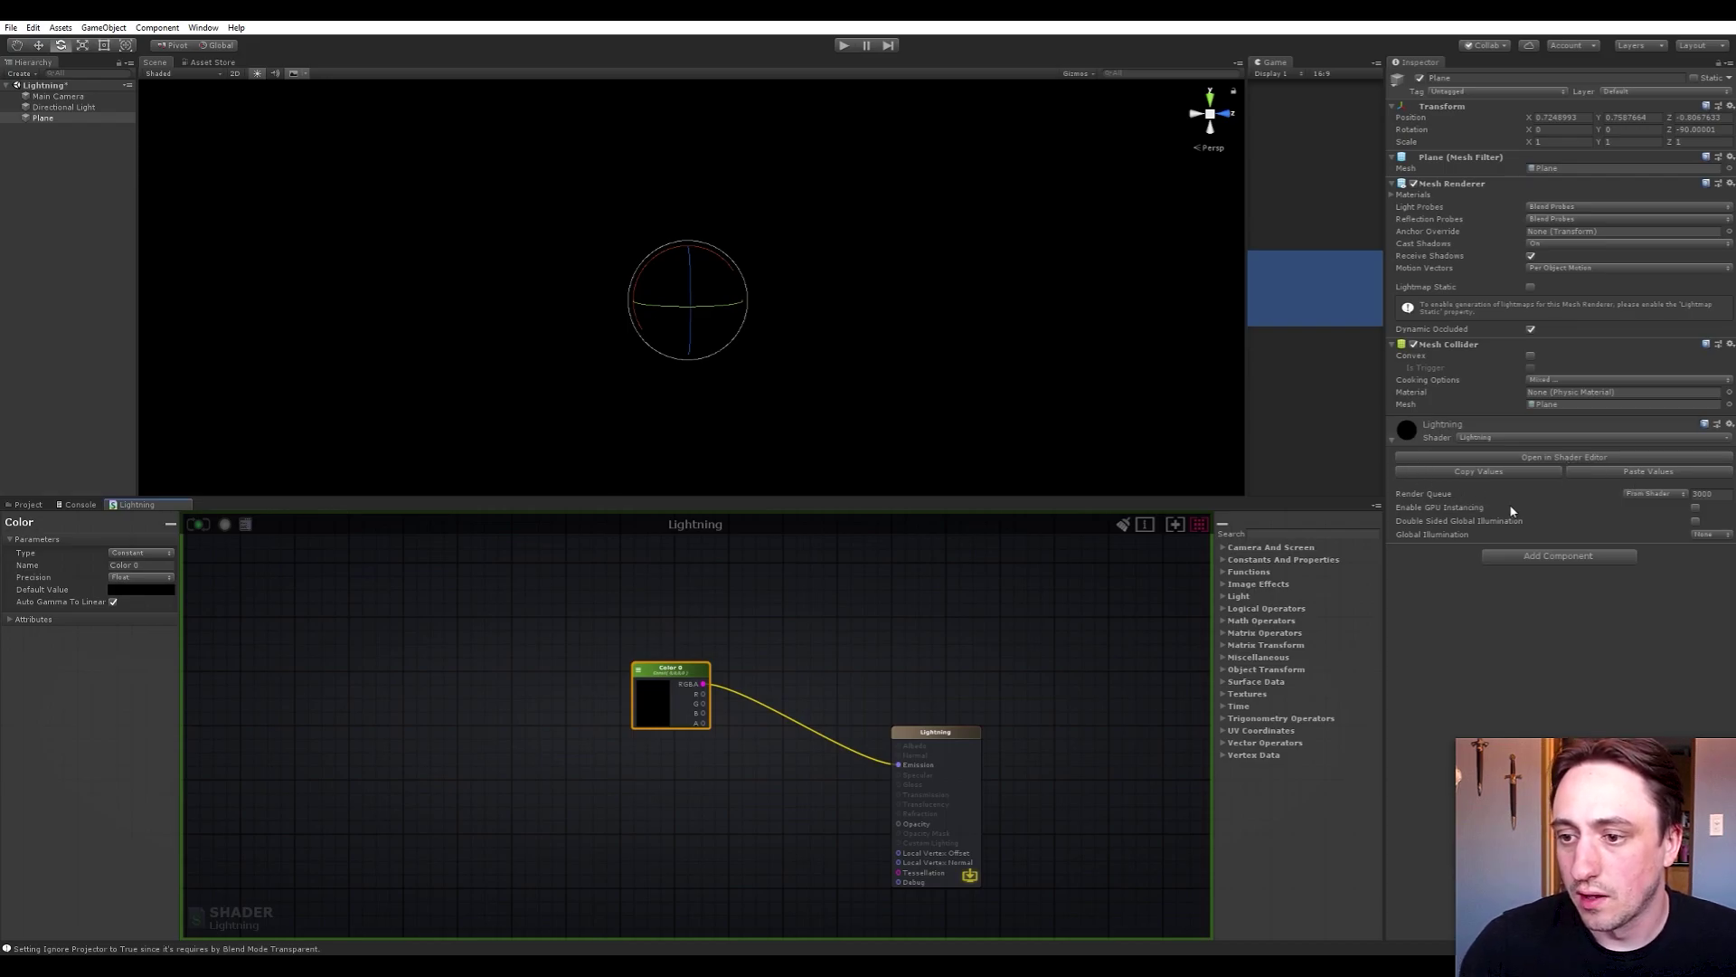
Reopen the shader graph in the docked editor with the plane's Lightning material loaded
right_click(134, 508)
left_click(173, 528)
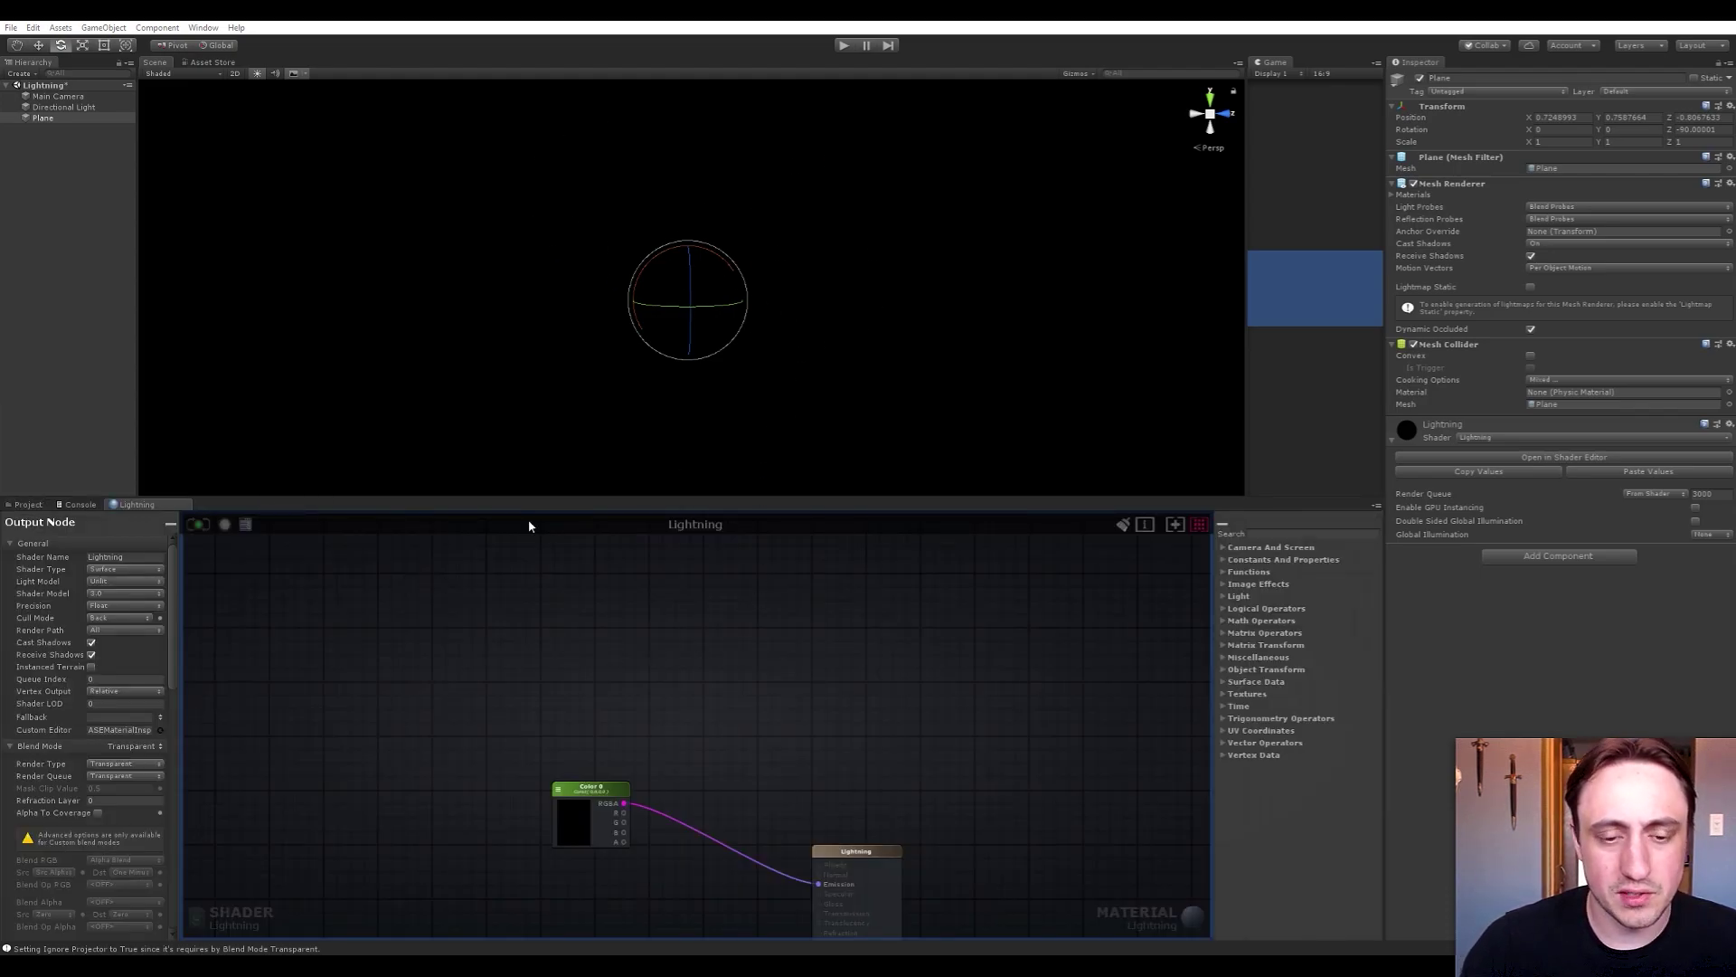
middle_click_drag(540, 707, 590, 529)
scroll(604, 724, "up", 3)
scroll(558, 779, "down", 6)
mouse_move(611, 737)
middle_mouse_down()
mouse_move(558, 778)
mouse_move(566, 750)
mouse_move(621, 726)
middle_mouse_up()
scroll(622, 725, "up", 3)
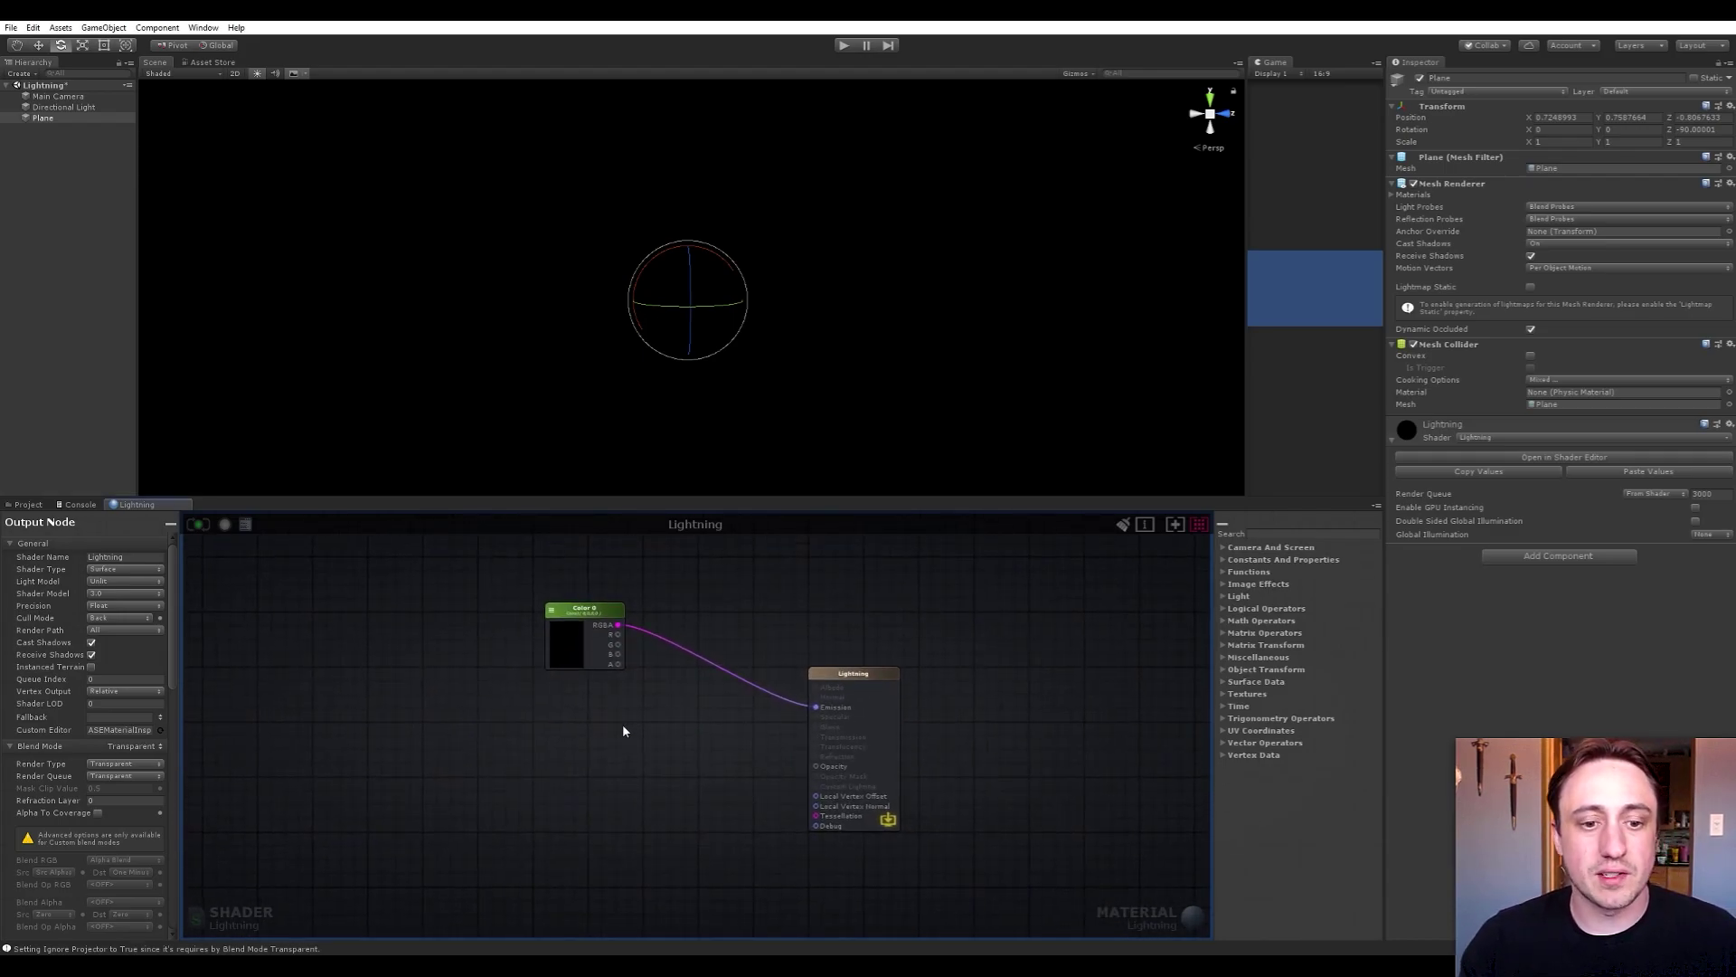
scroll(623, 731, "up", 2)
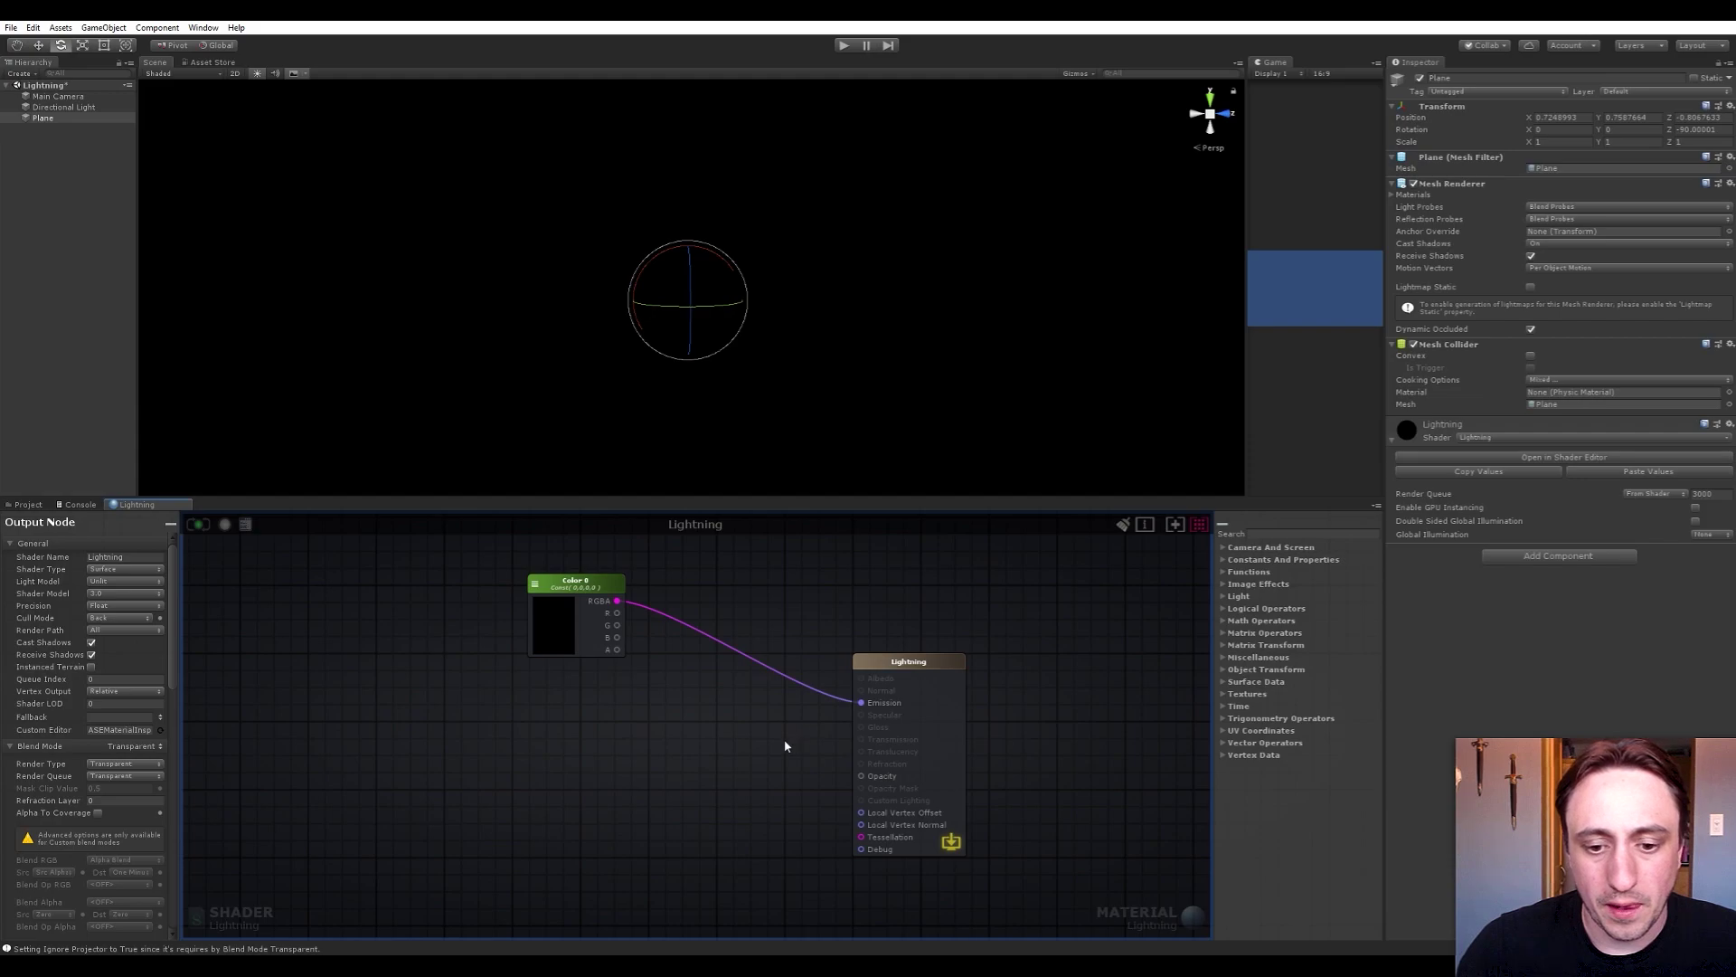
Pick a red shade for the Color node's value
left_click(584, 622)
left_click(587, 622)
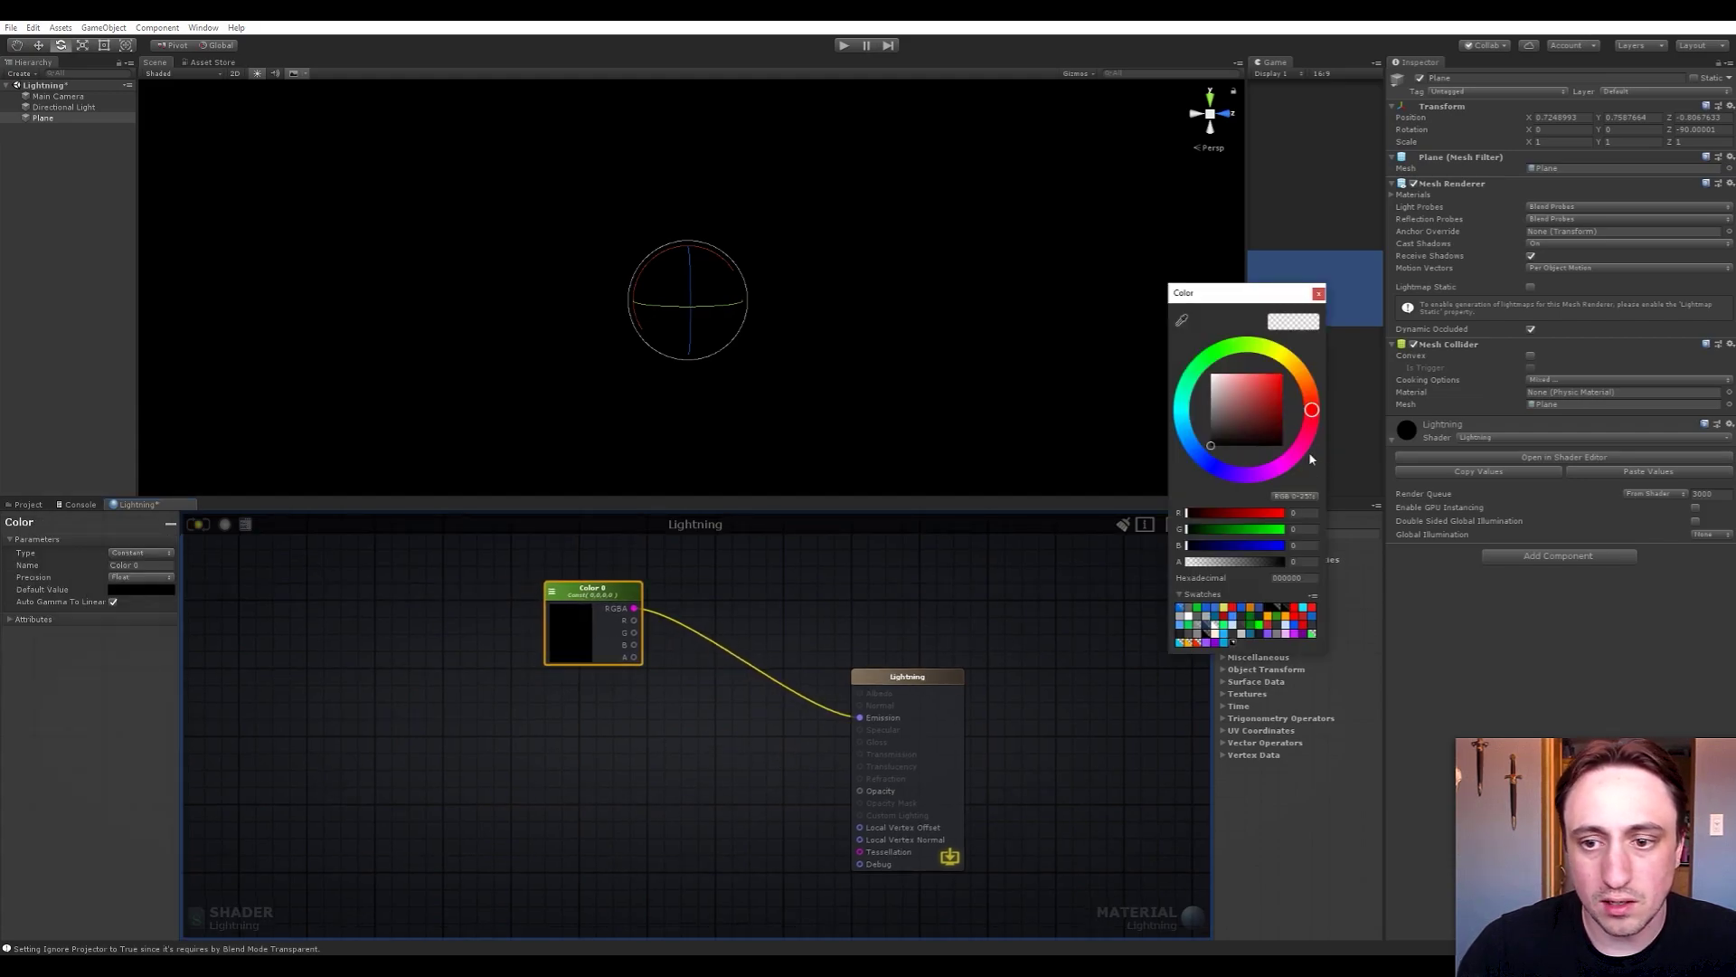
left_click(1257, 390)
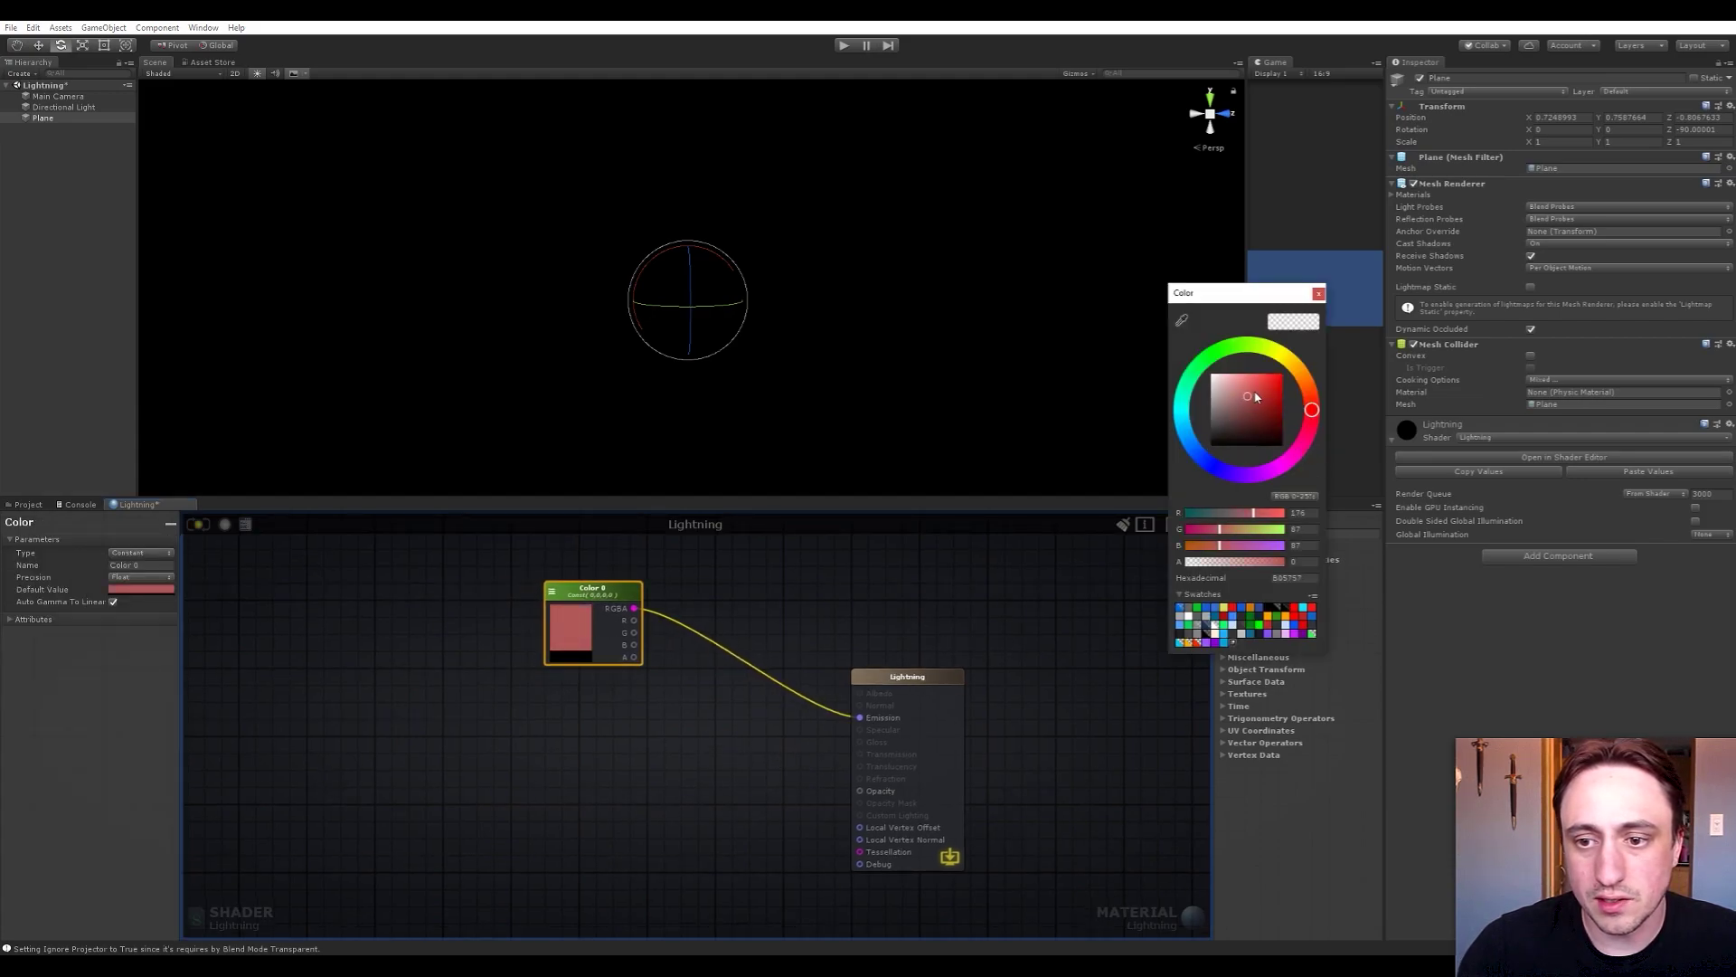
left_click(362, 565)
Turn the Color node into a Property named Color and save the shader
left_click(608, 609)
left_click(135, 552)
left_click(125, 565)
left_click(145, 563)
type("Color")
key("Return")
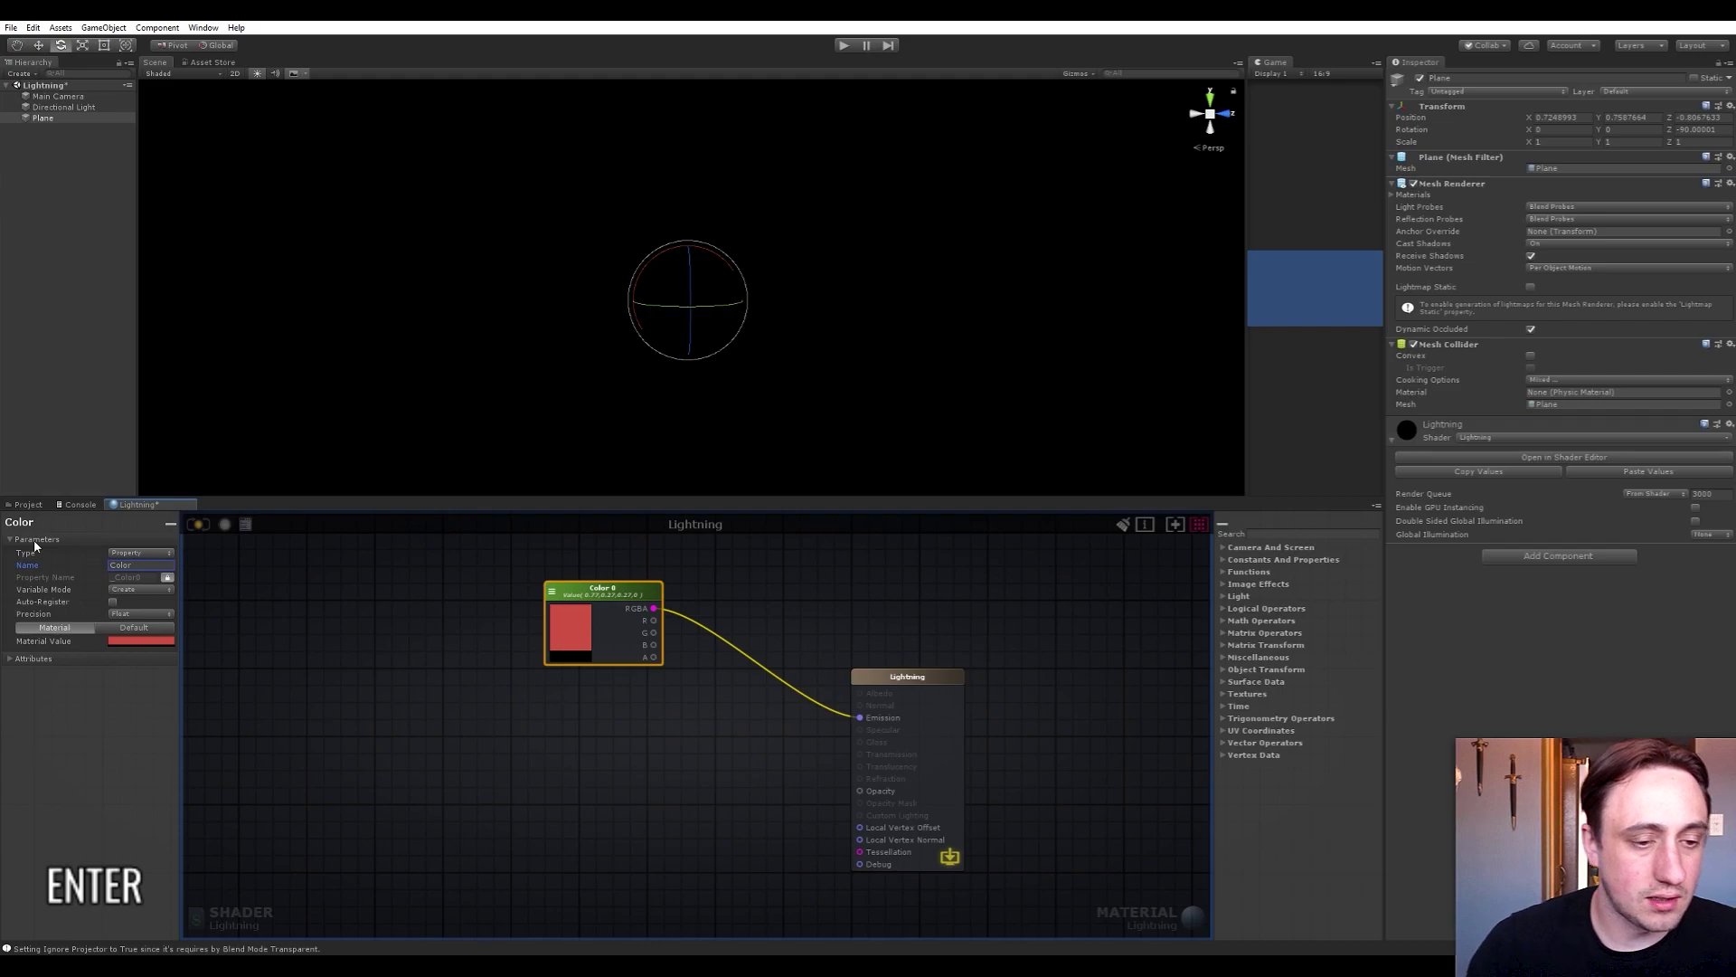
left_click(197, 524)
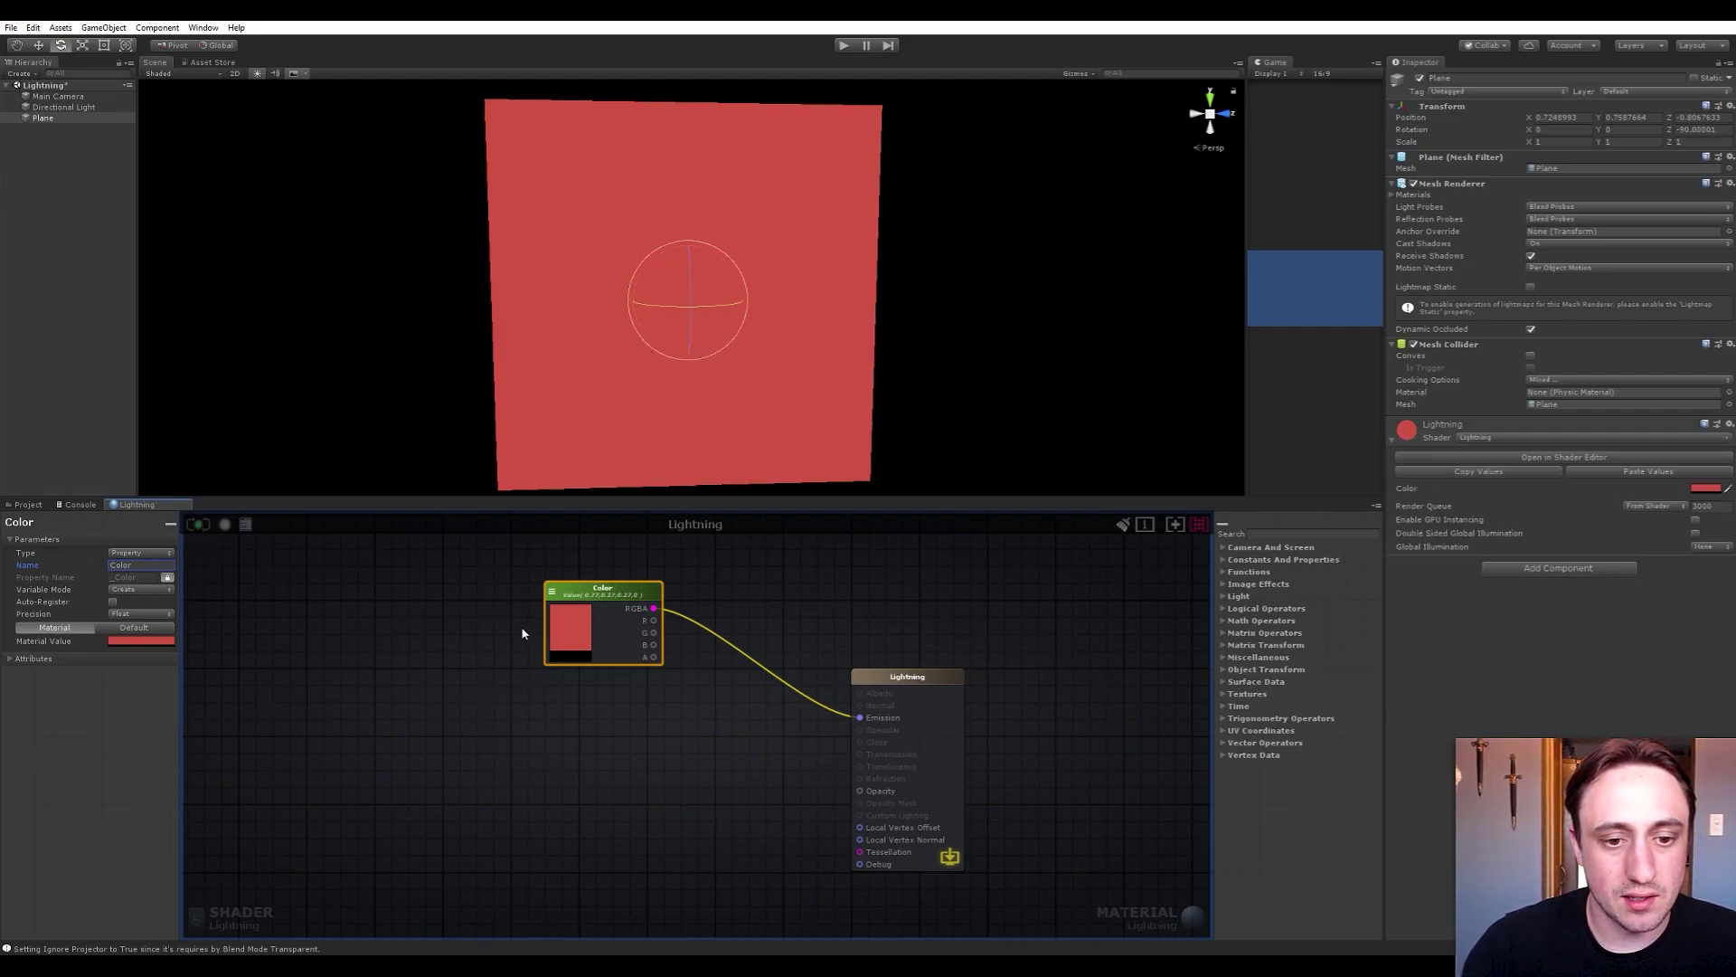
Change the Color property's material value to a bright blue
left_click(570, 627)
left_click_drag(1259, 389, 1268, 398)
left_click_drag(1208, 464, 1272, 389)
left_click_drag(1188, 432, 1191, 440)
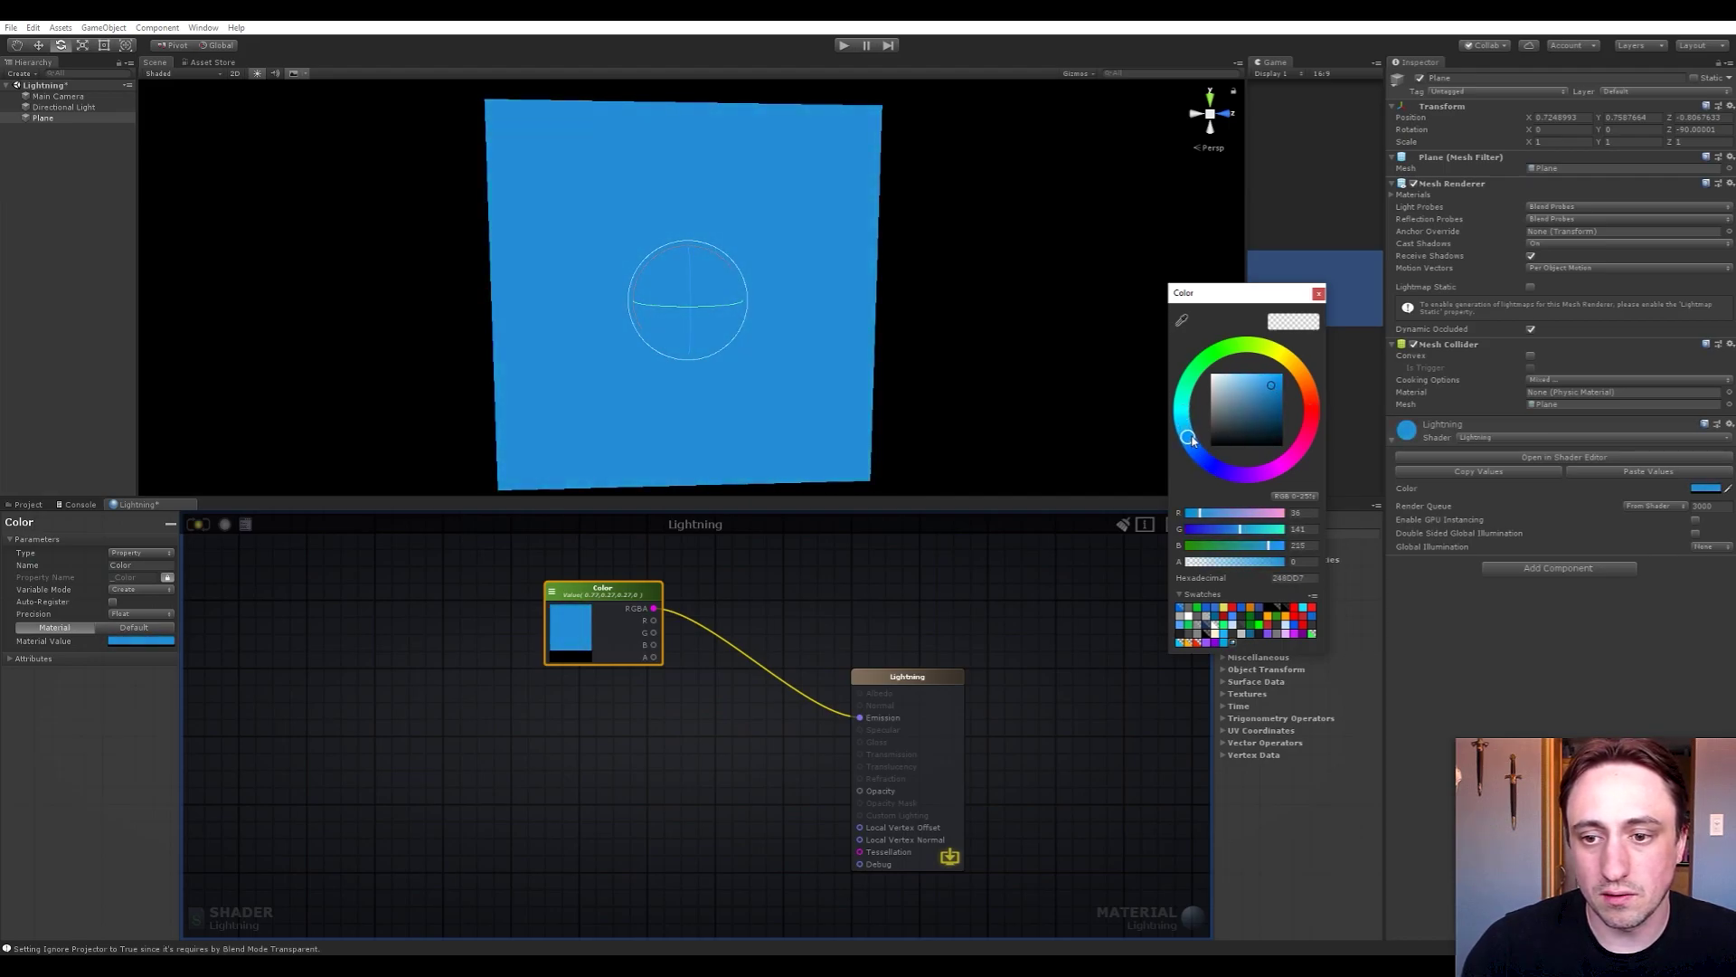
left_click(1319, 293)
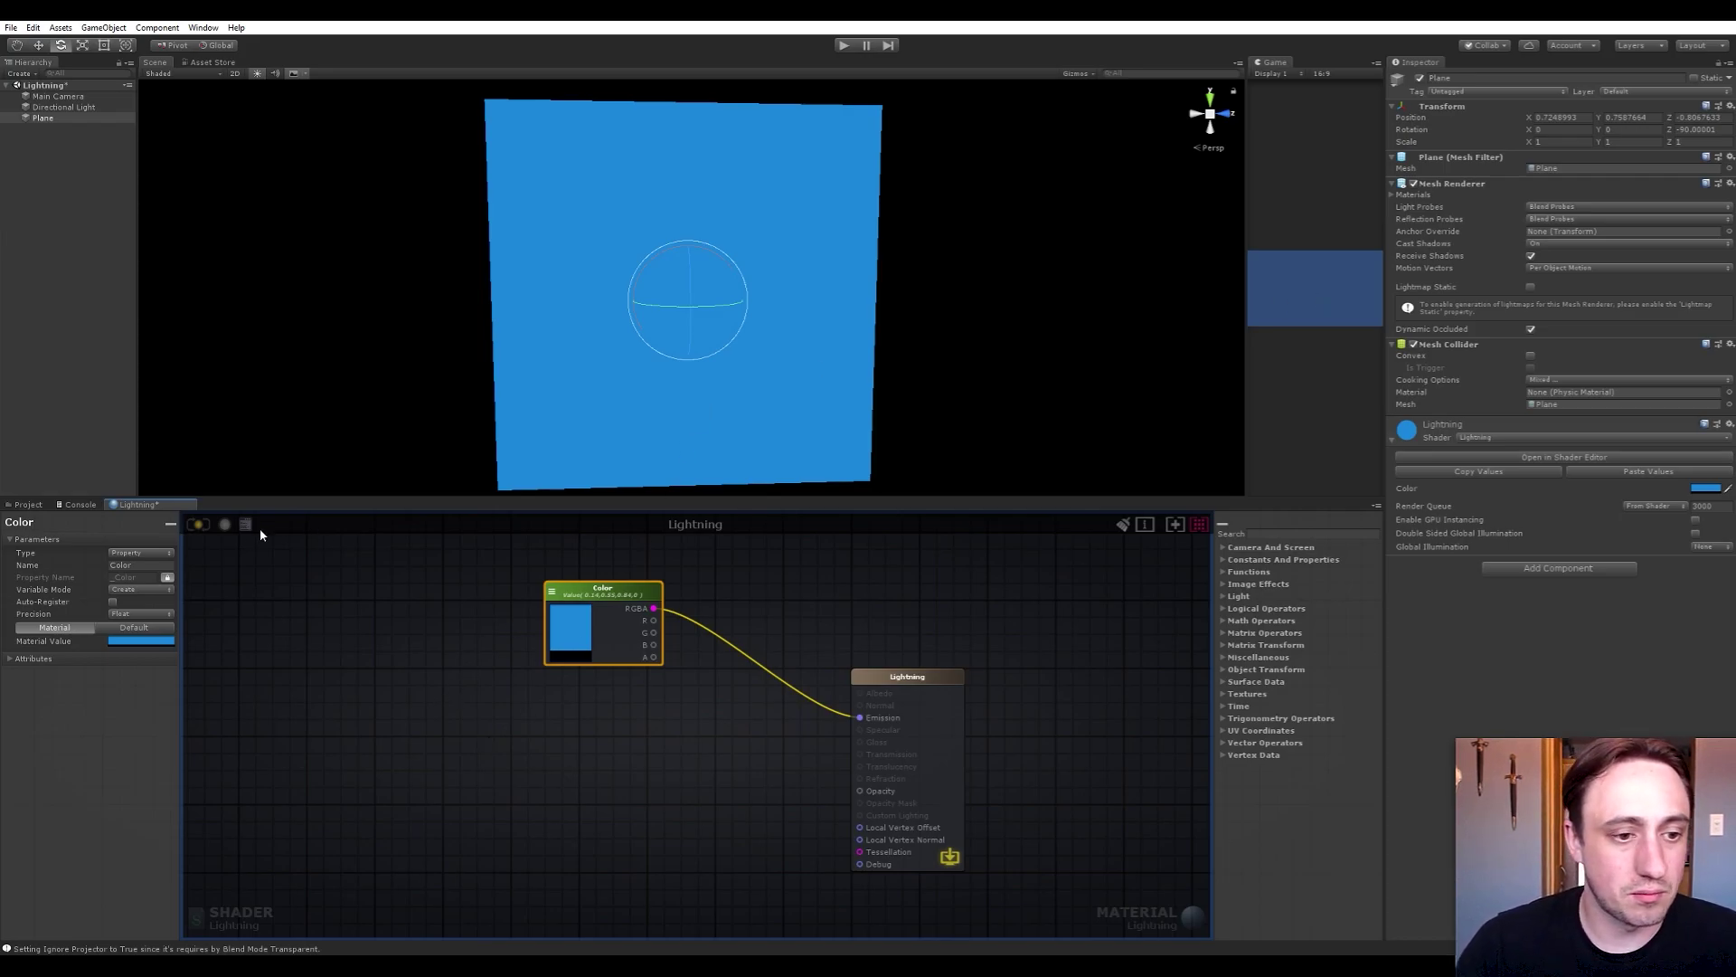
Move the Color node higher on the canvas to make room for texture nodes below it
middle_click_drag(595, 765, 721, 778)
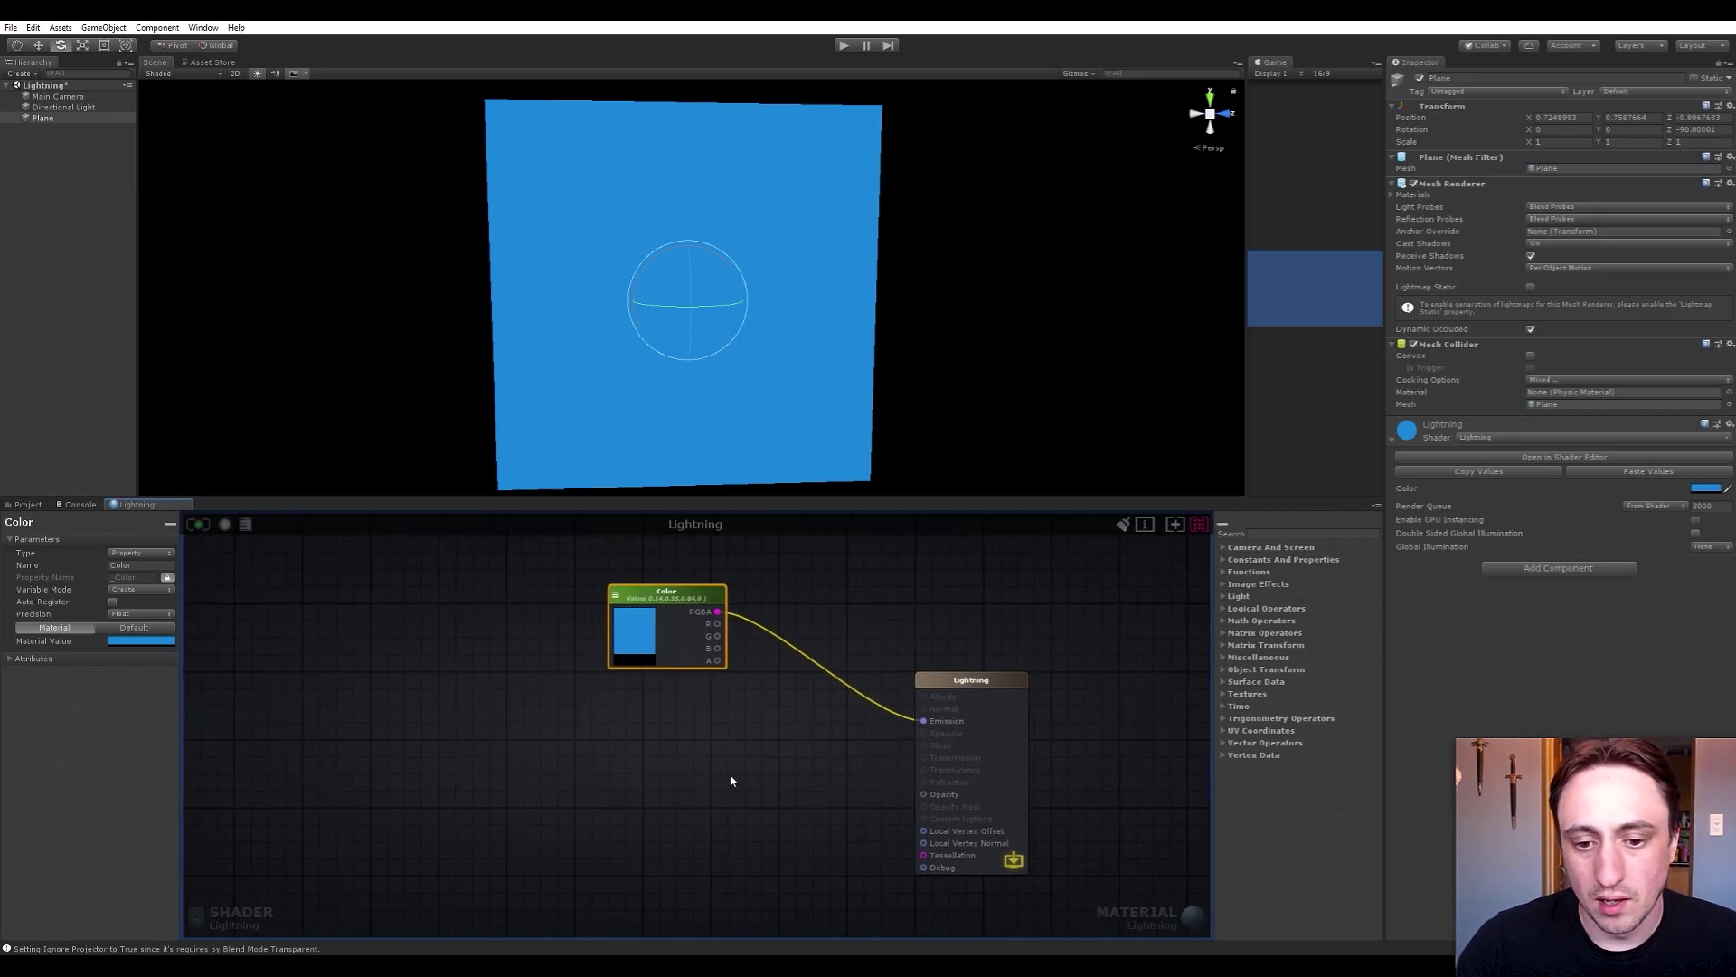
left_click_drag(688, 601, 704, 594)
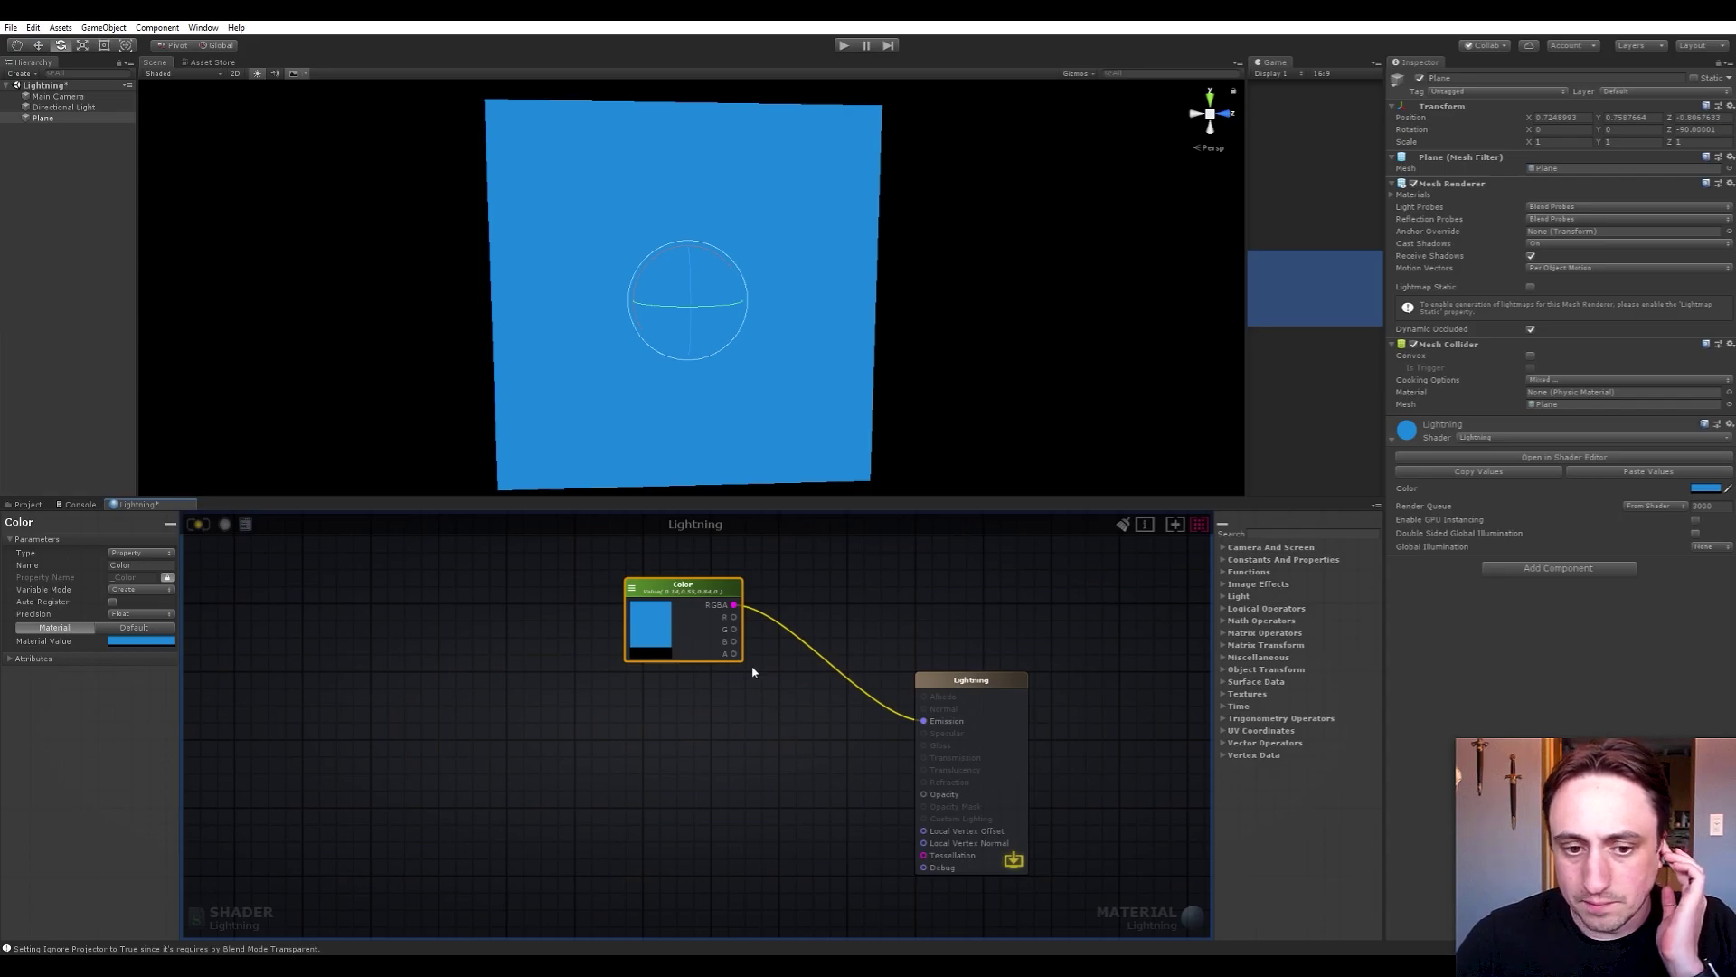
left_click_drag(688, 598, 670, 580)
left_click(531, 708)
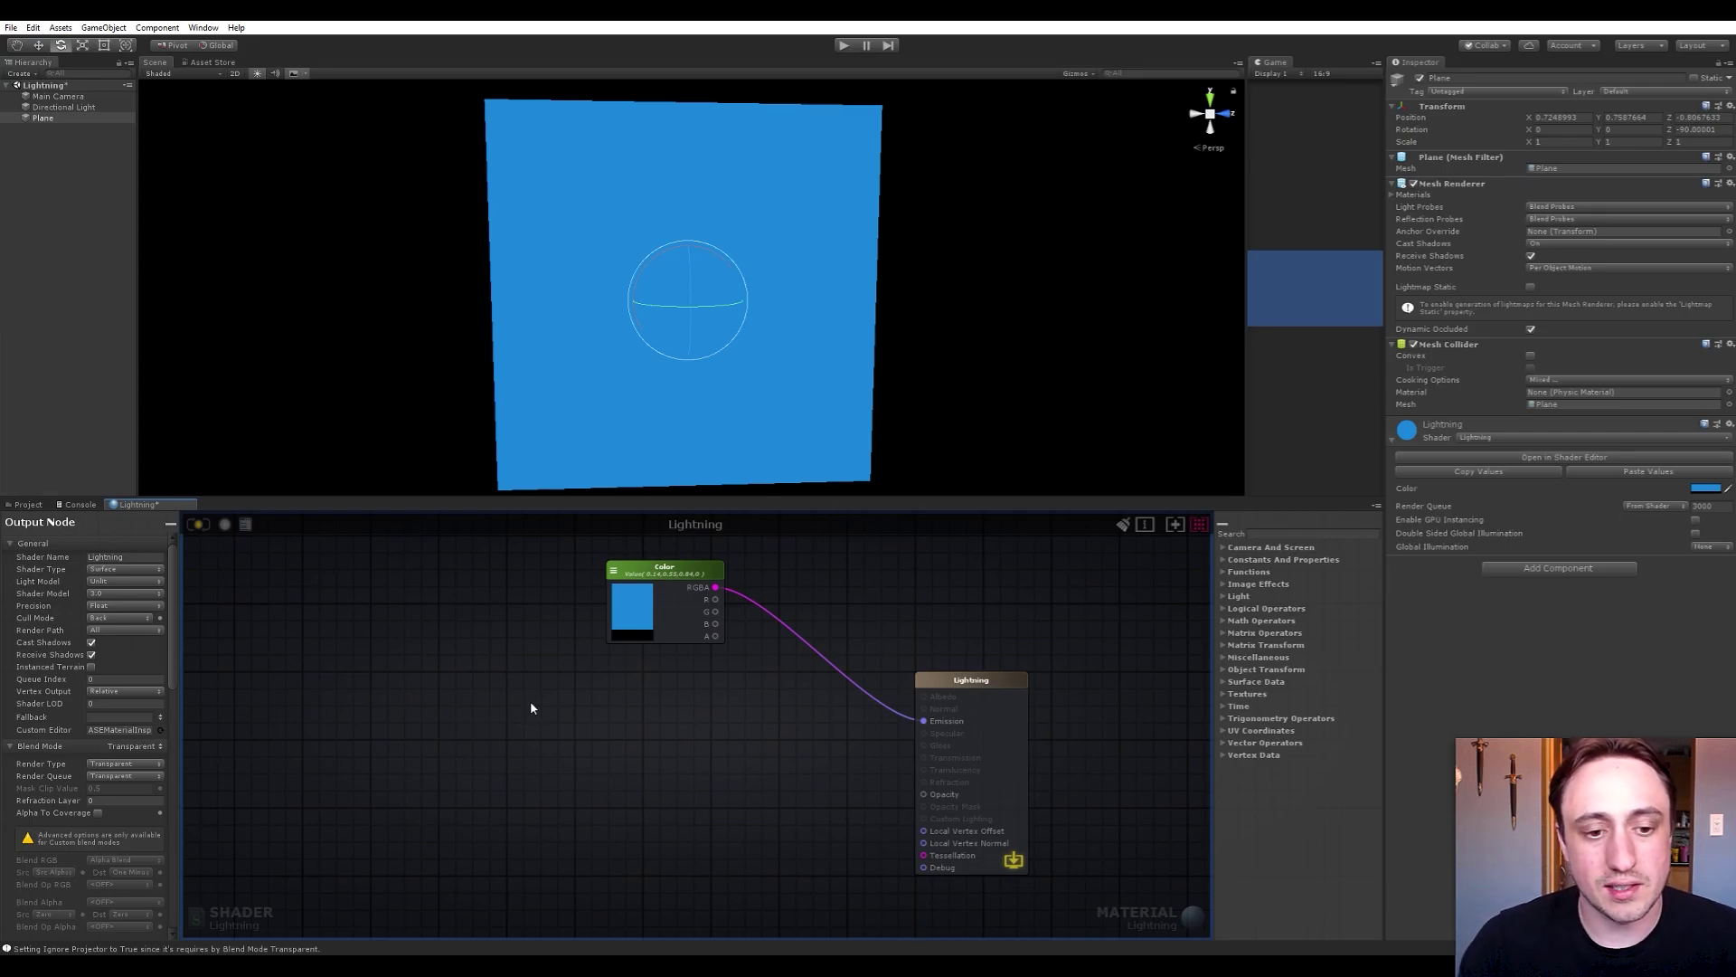
Add a Texture Object node below the Color node and assign it the effect_lightning texture
middle_click_drag(531, 709, 577, 701)
key("space")
type("textur")
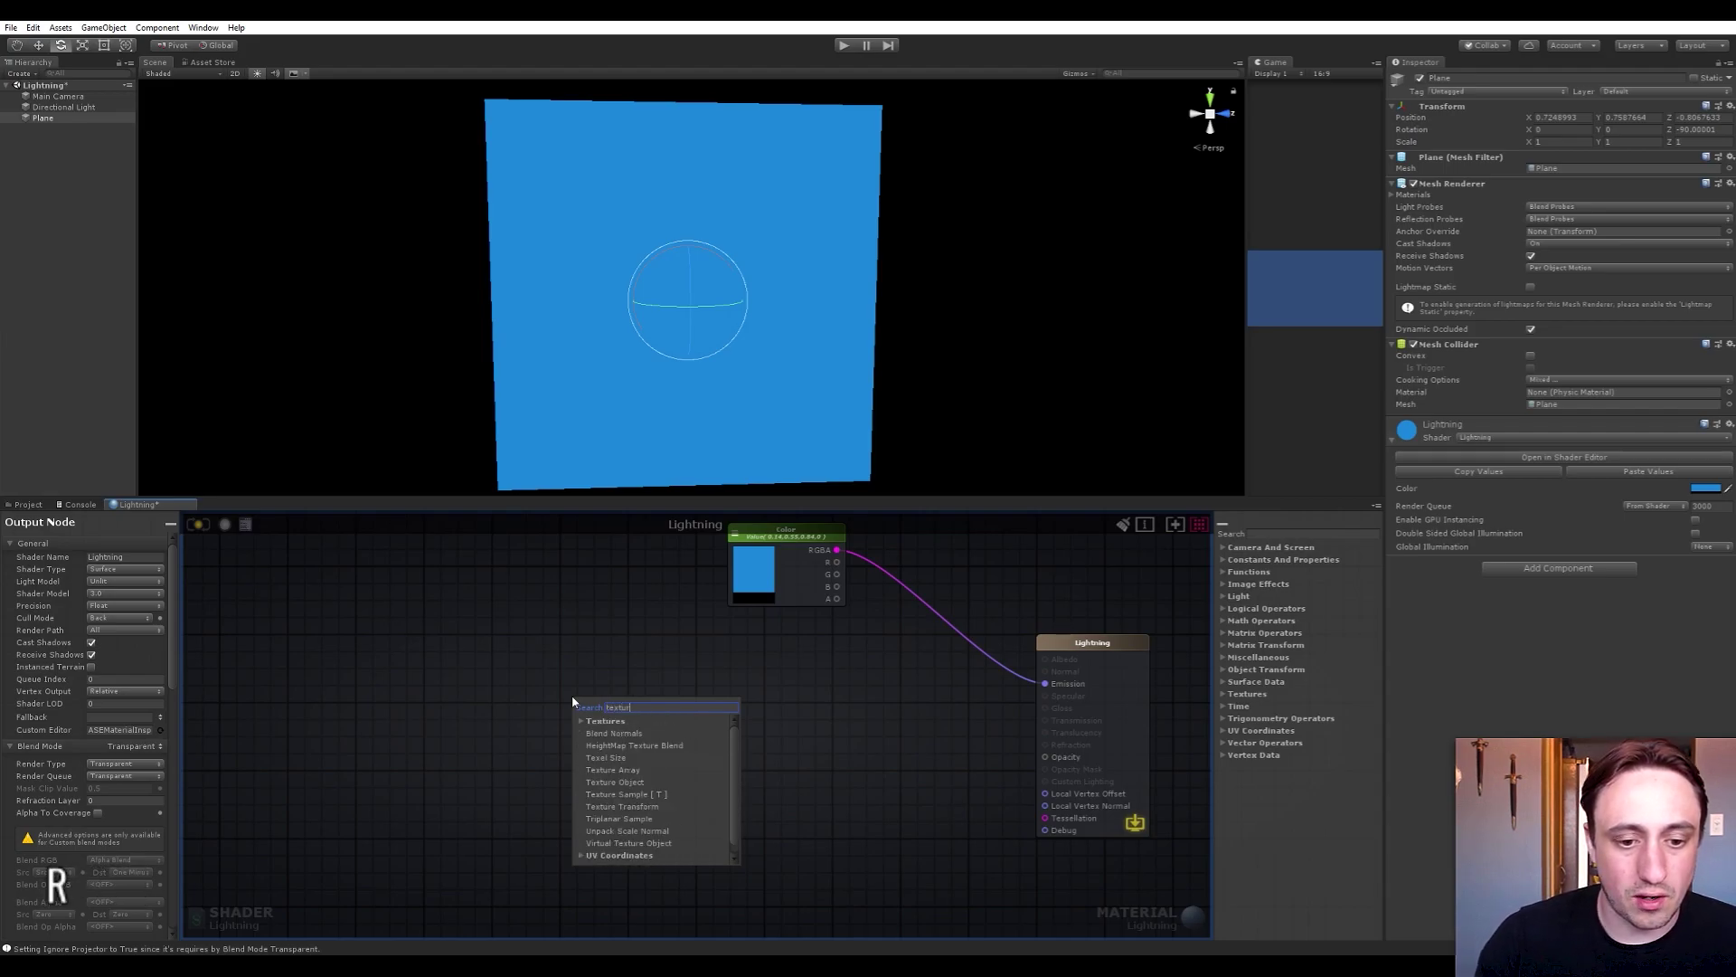
left_click(626, 782)
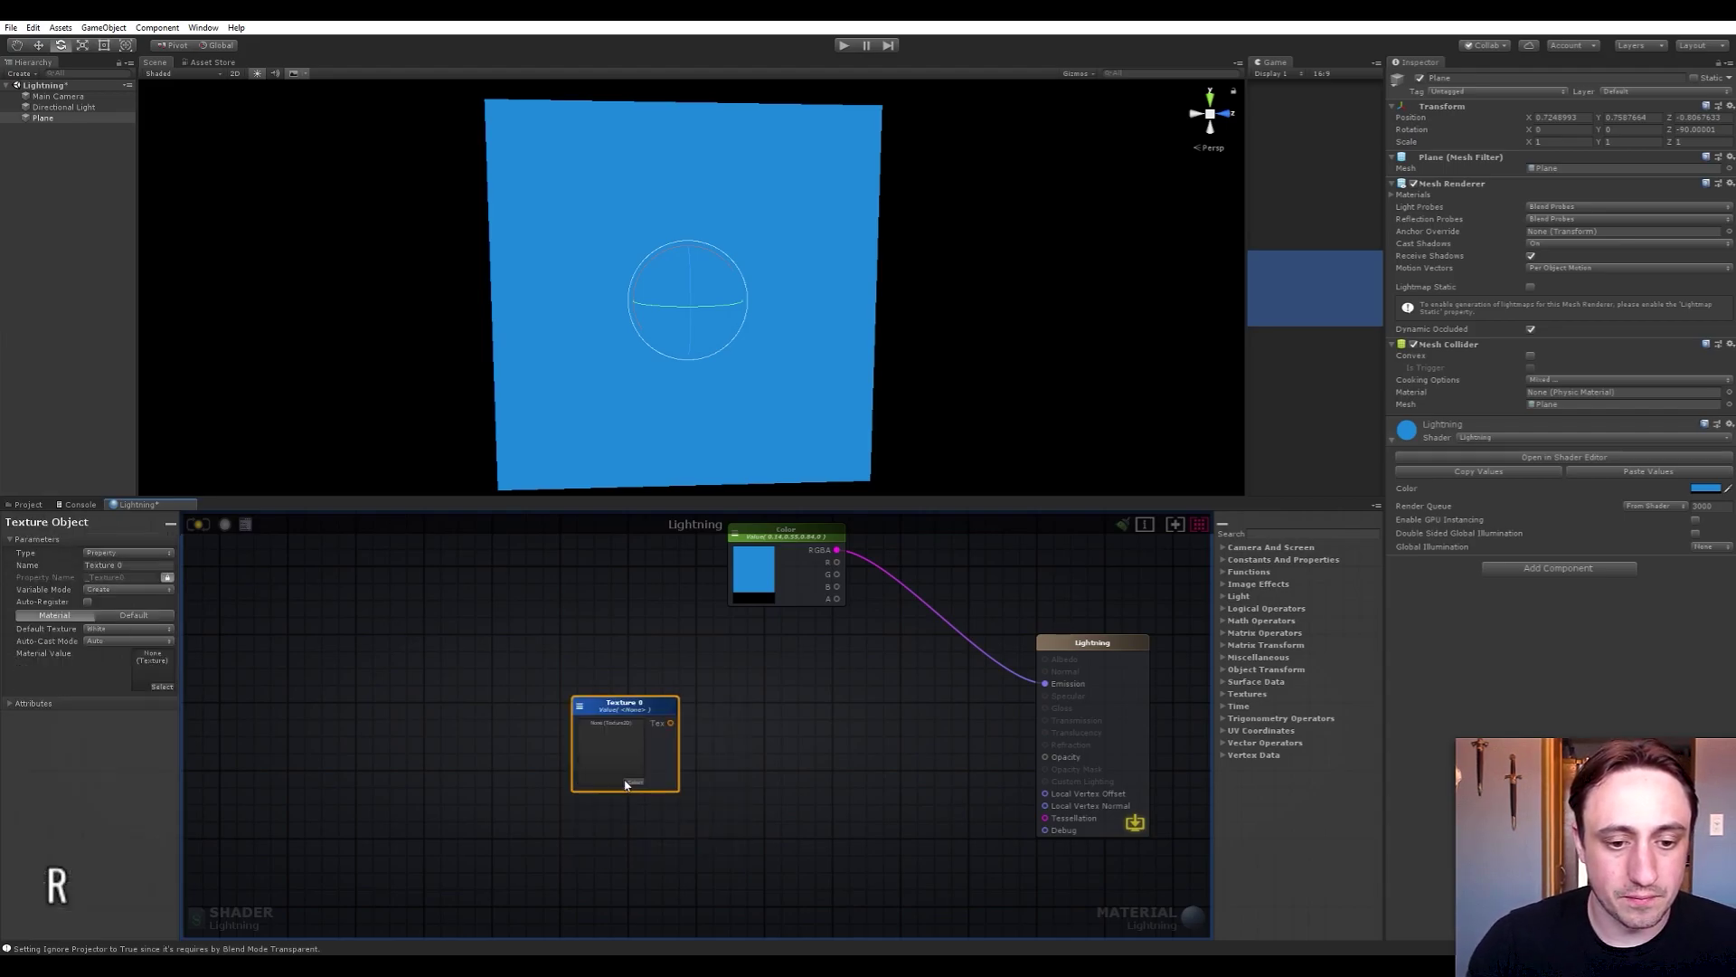
left_click(636, 782)
type("lightnin")
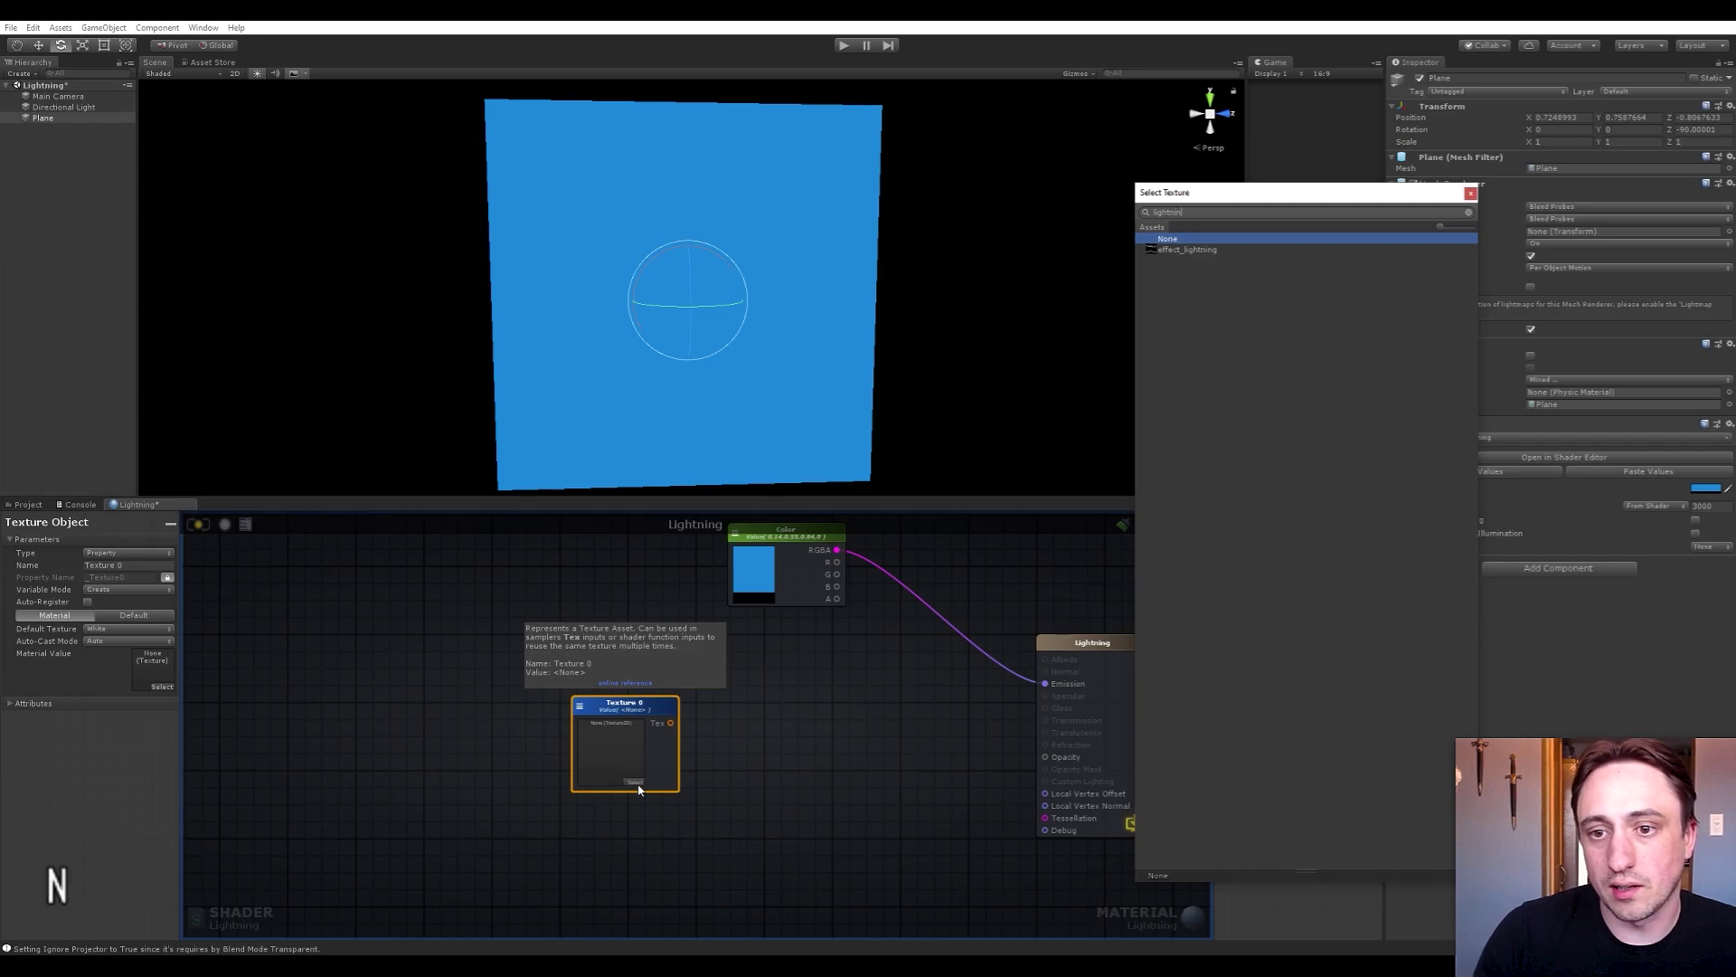
key("Down")
key("Return")
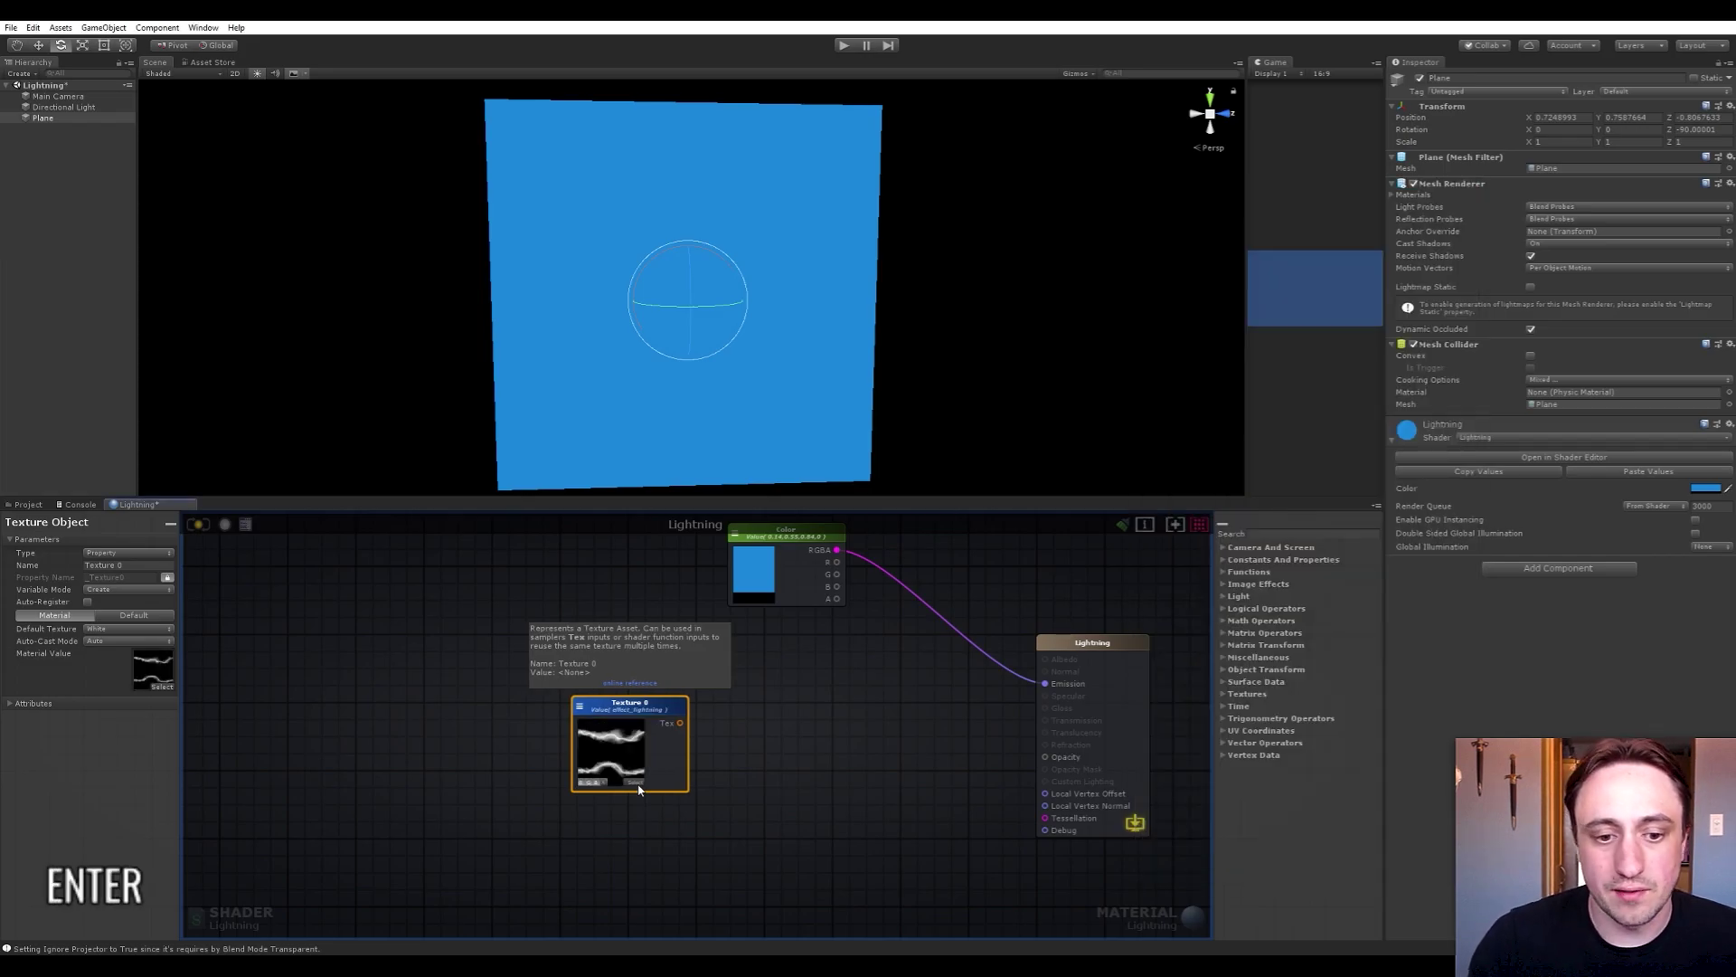
left_click_drag(656, 782, 632, 776)
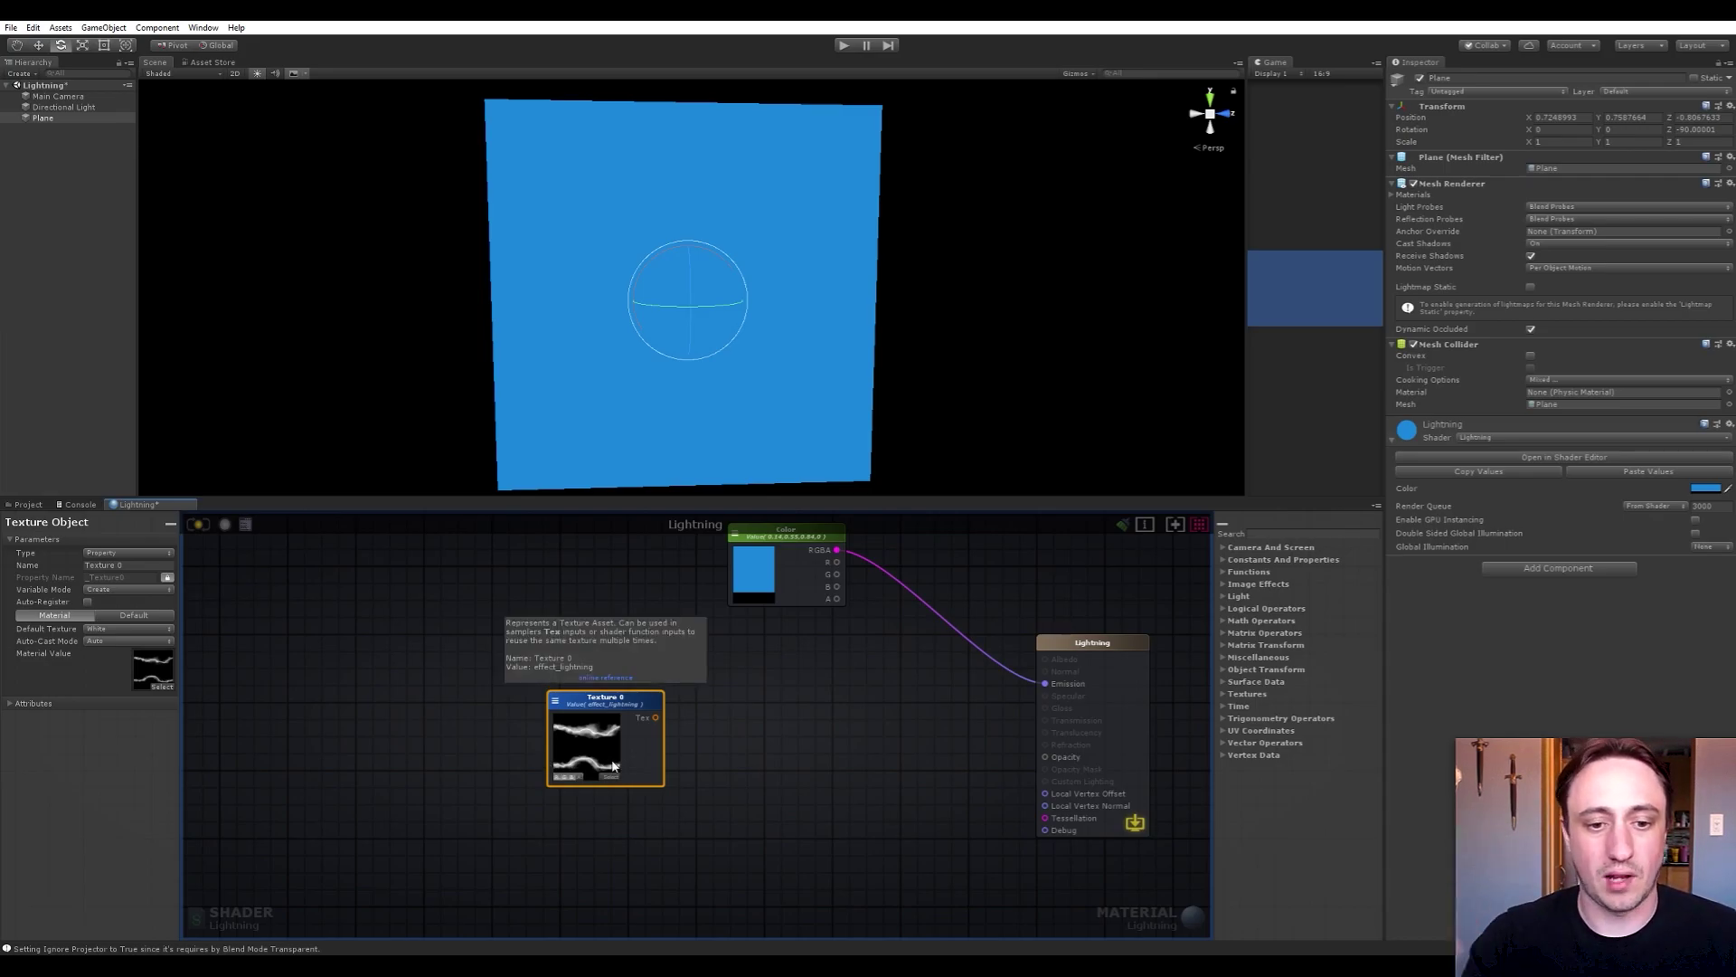
Add a Texture Sample node beside the texture object and connect the object's Tex output to the sample's Tex input
middle_click_drag(759, 698, 690, 693)
left_click_drag(646, 715, 567, 702)
middle_click_drag(689, 750, 710, 728)
left_click(710, 733)
key("space")
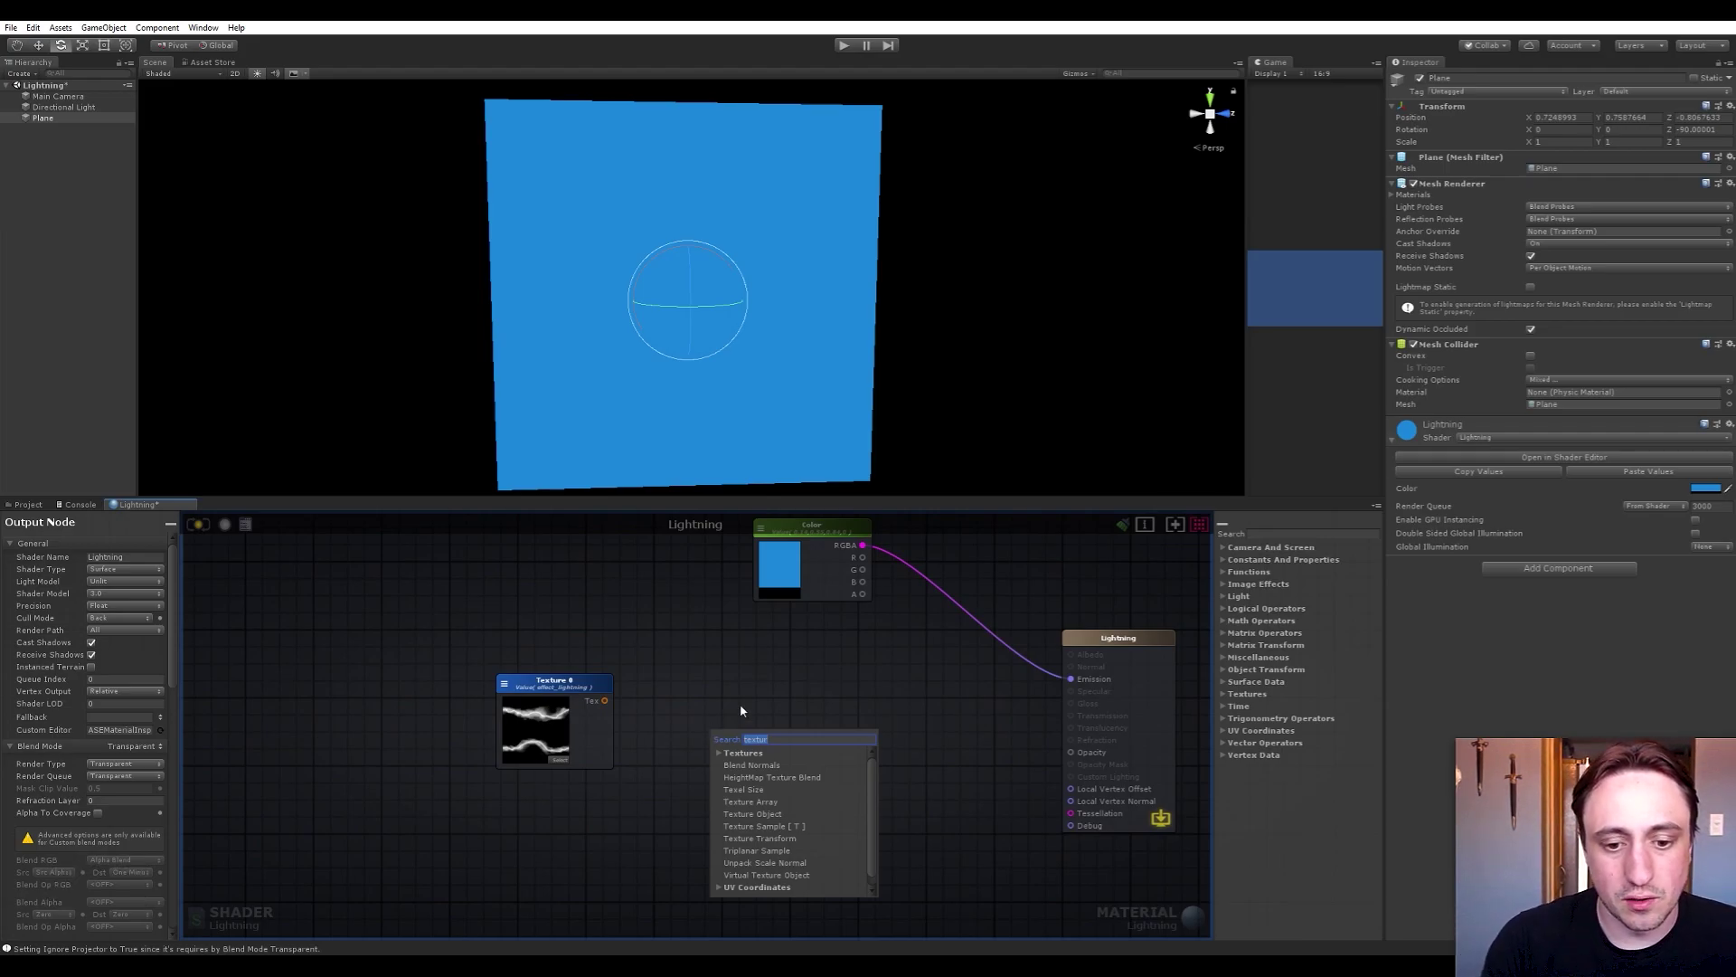
left_click(764, 826)
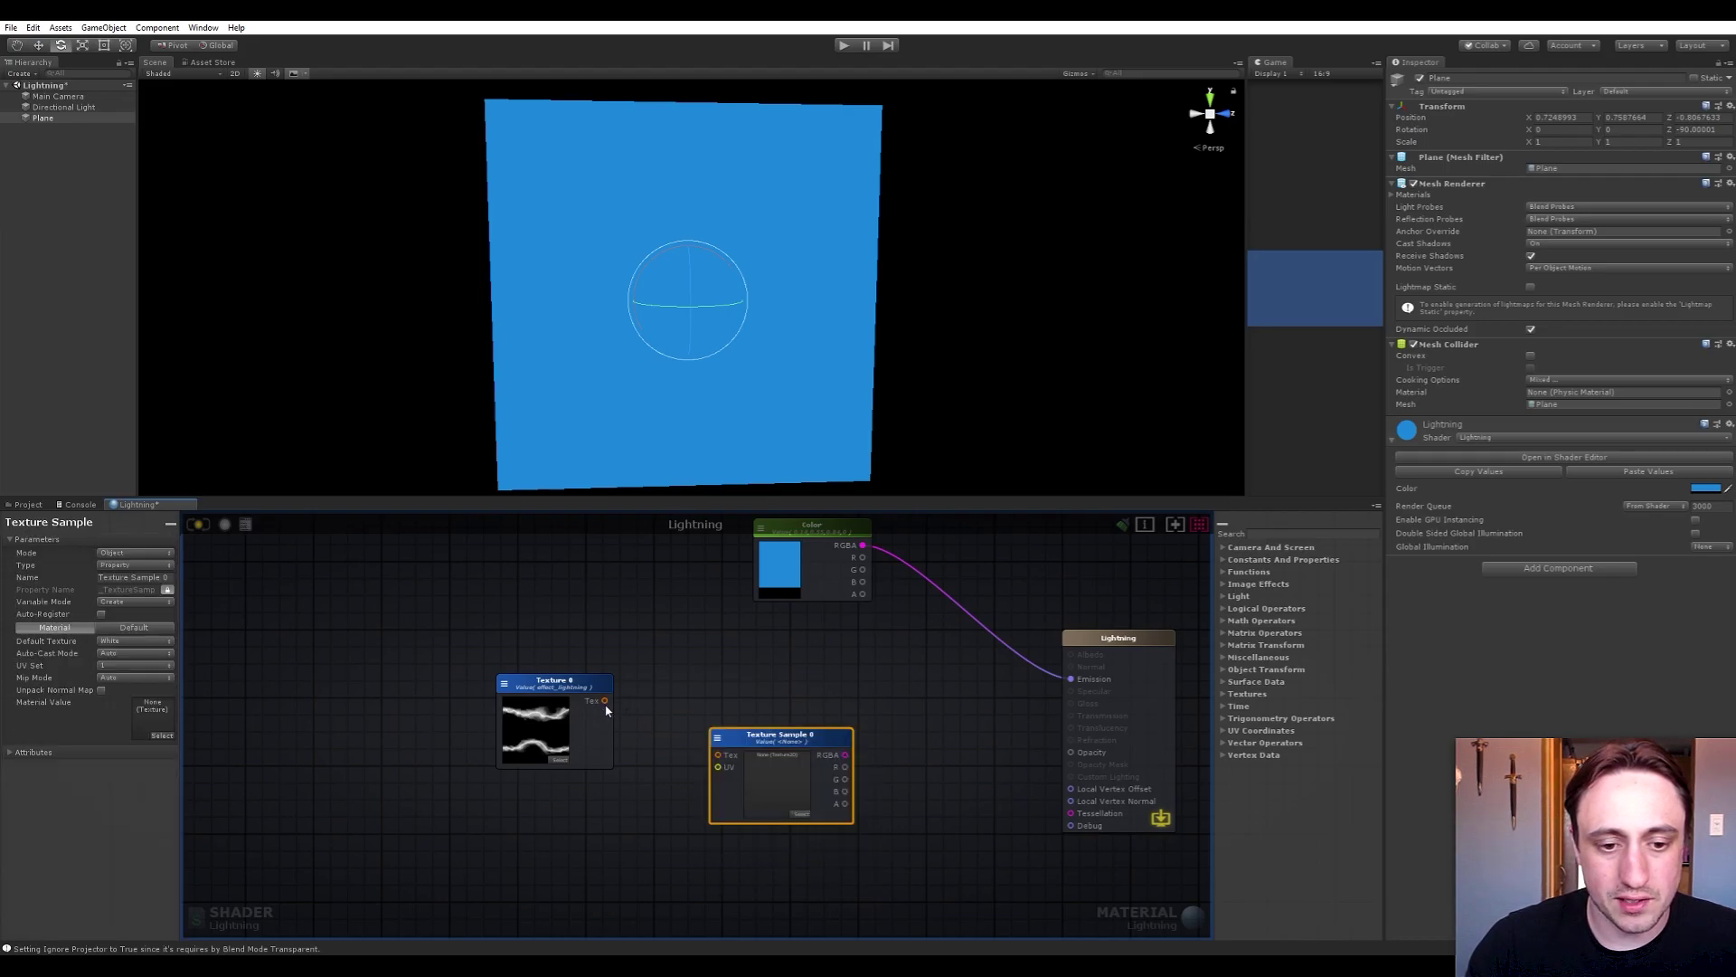
left_click_drag(695, 729, 720, 756)
left_click_drag(752, 740, 706, 682)
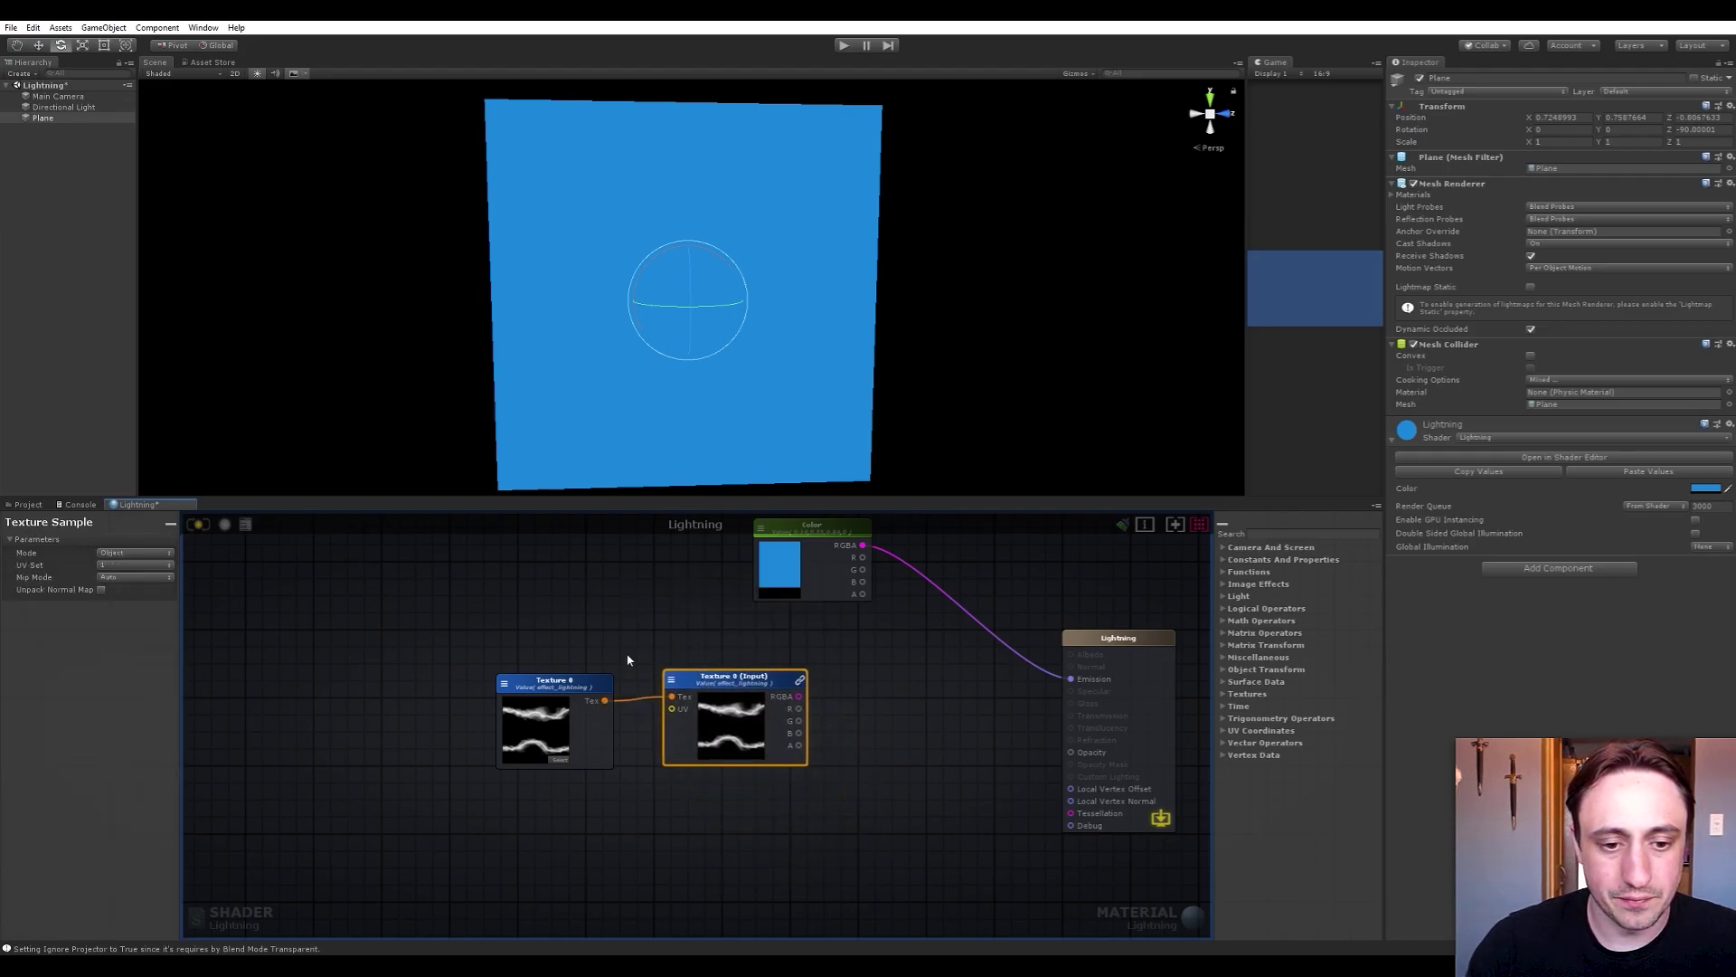
Rearrange the texture object and texture sample nodes to leave space beneath the texture object
middle_click_drag(627, 653, 672, 684)
left_click_drag(616, 713, 511, 630)
left_click_drag(727, 711, 637, 663)
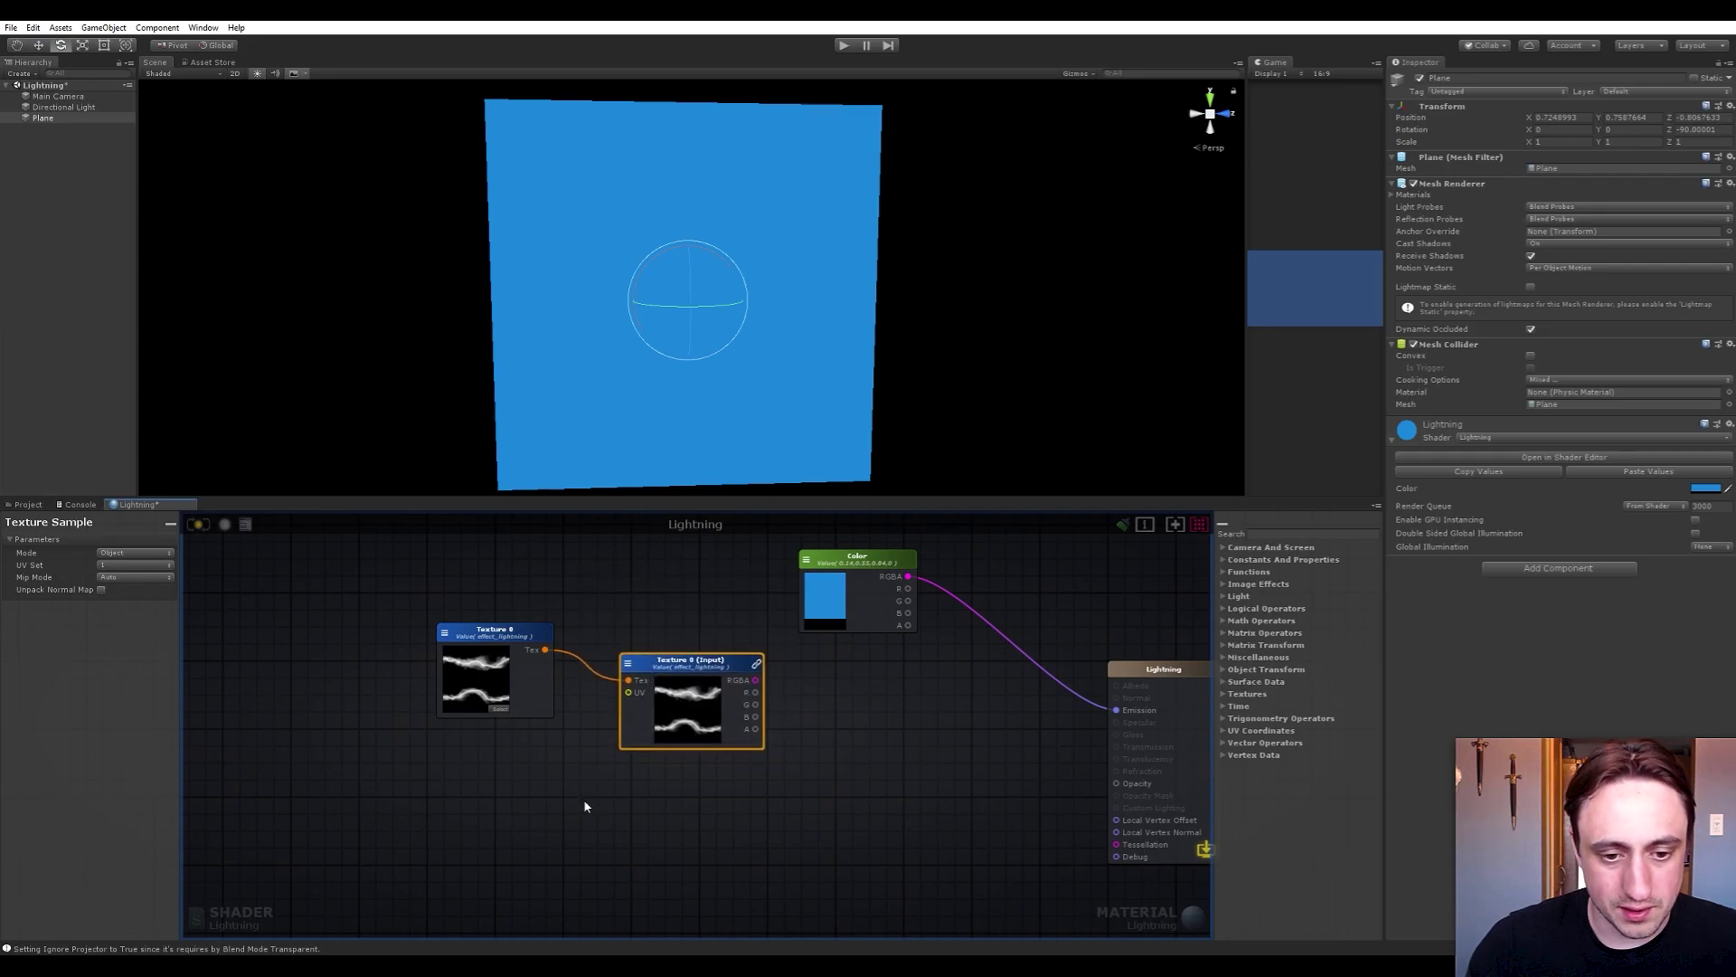
middle_click_drag(589, 798, 649, 825)
middle_click_drag(591, 768, 612, 766)
left_click(614, 763)
left_click_drag(617, 711, 570, 684)
Add a Texture Coordinates node under the texture object and connect its UV output to the texture sample's UV input
left_click(509, 757)
key("space")
type("uv")
left_click(571, 916)
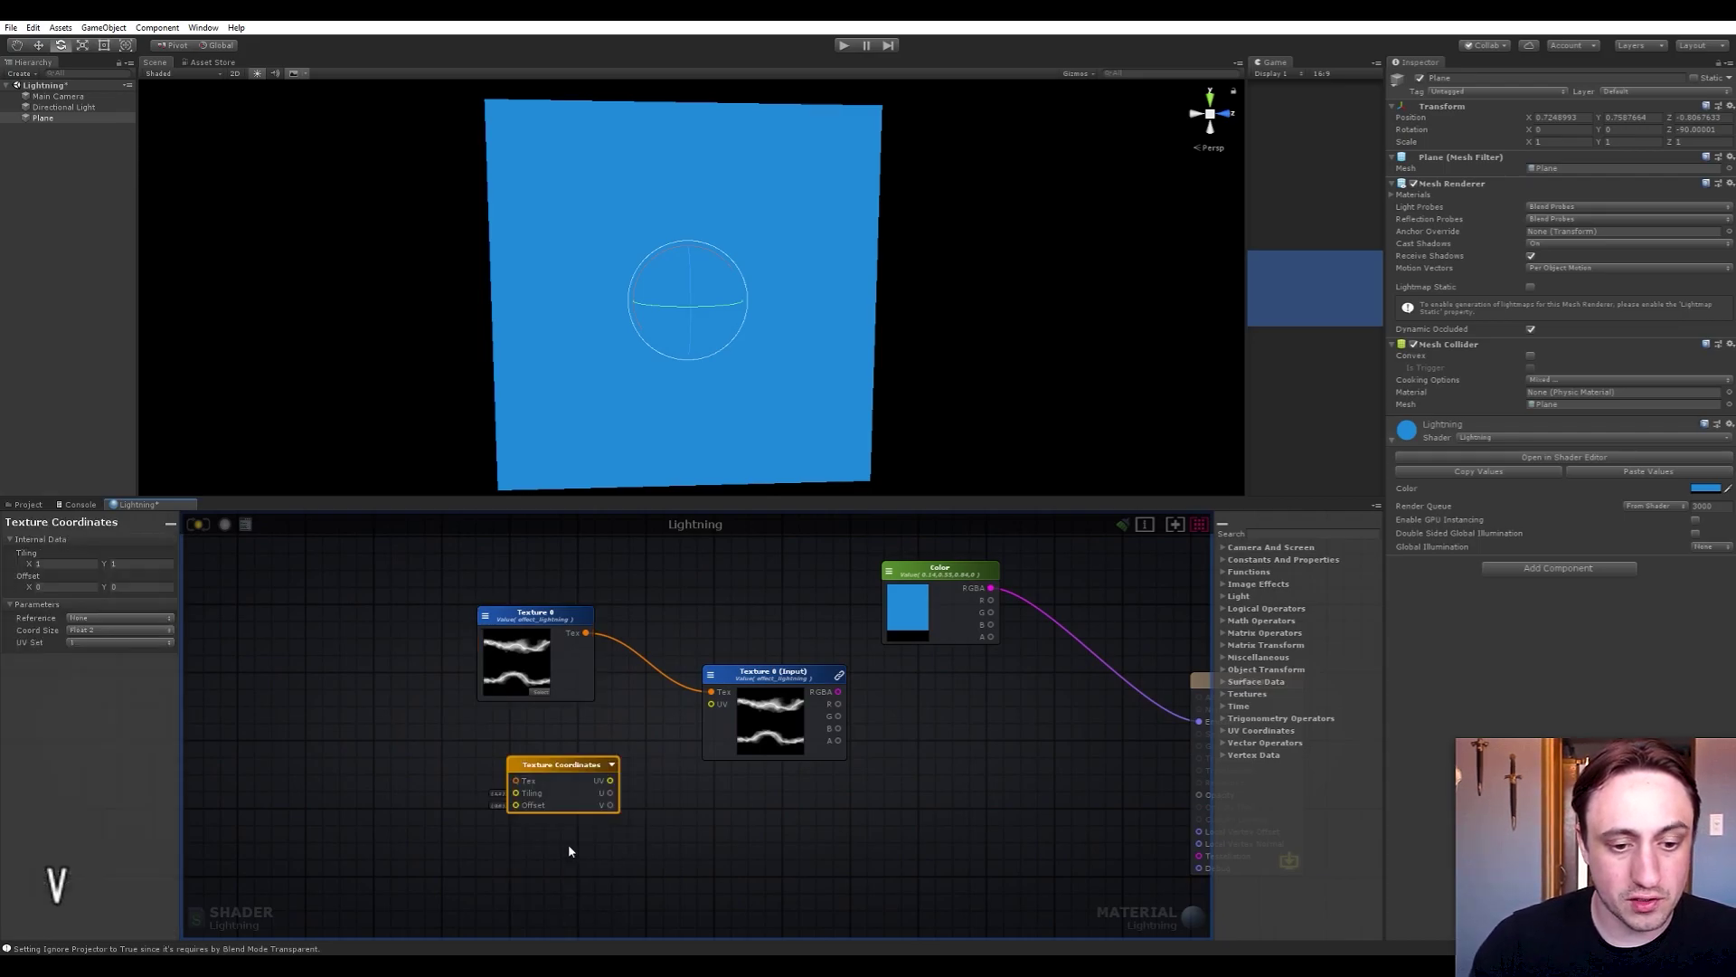
left_click_drag(540, 775, 709, 704)
mouse_move(526, 747)
left_mouse_down()
mouse_move(431, 737)
mouse_move(499, 734)
left_mouse_up()
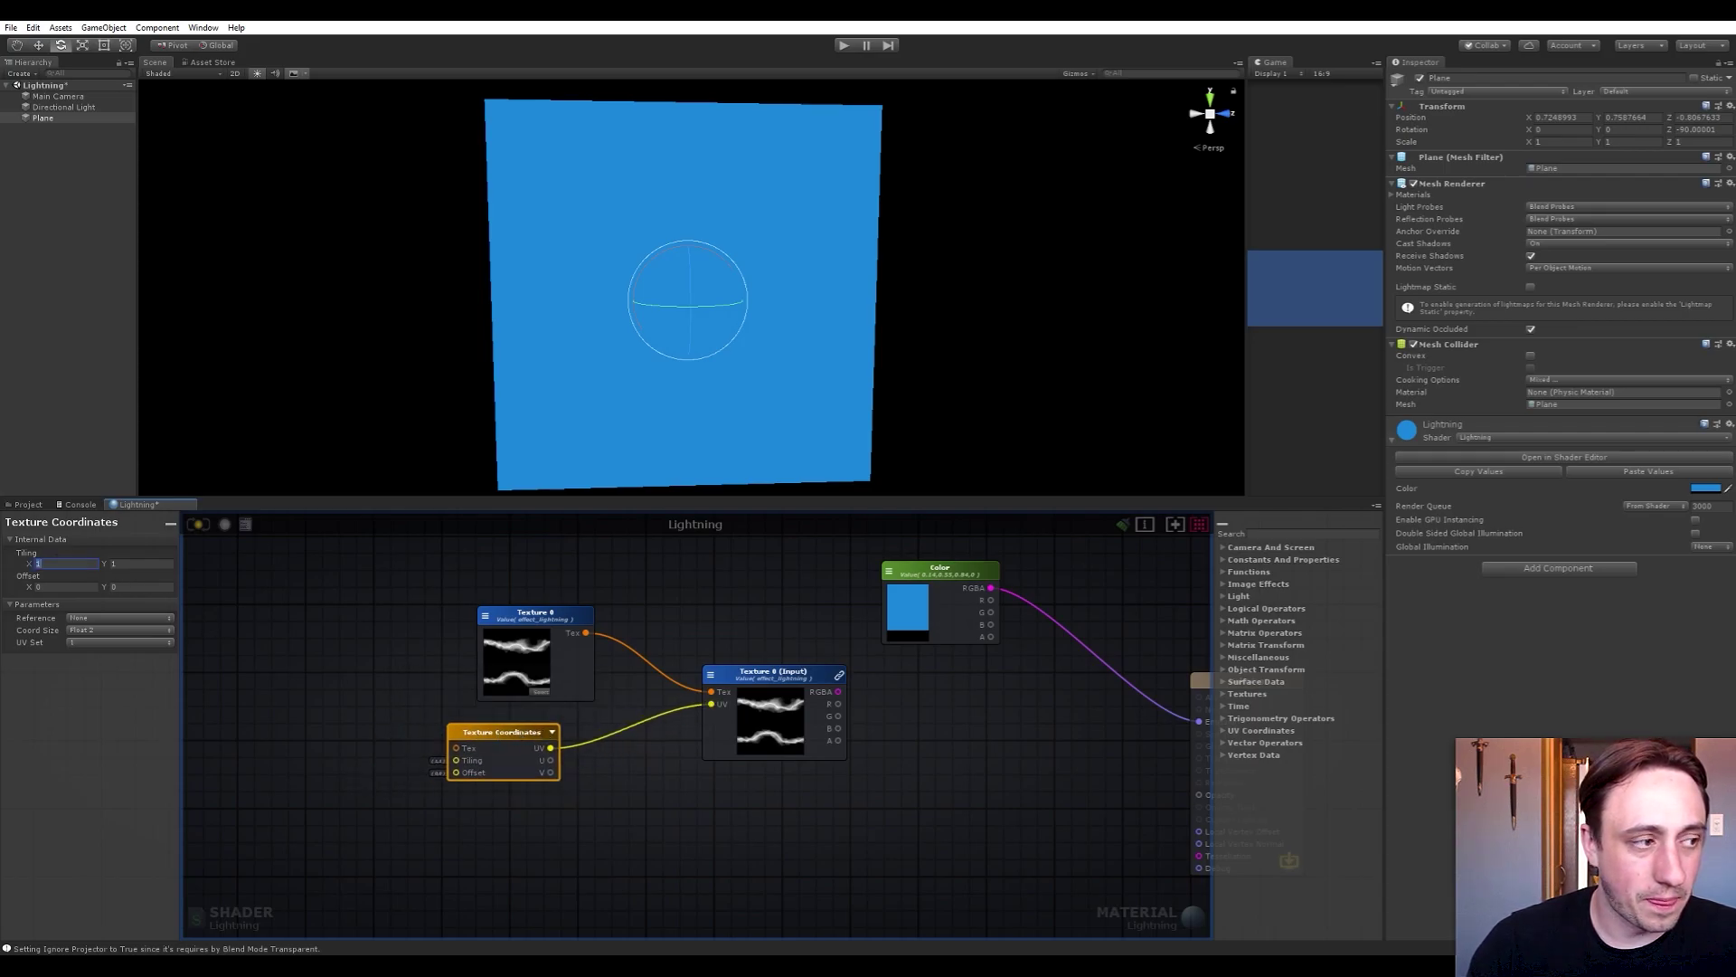
key("Return")
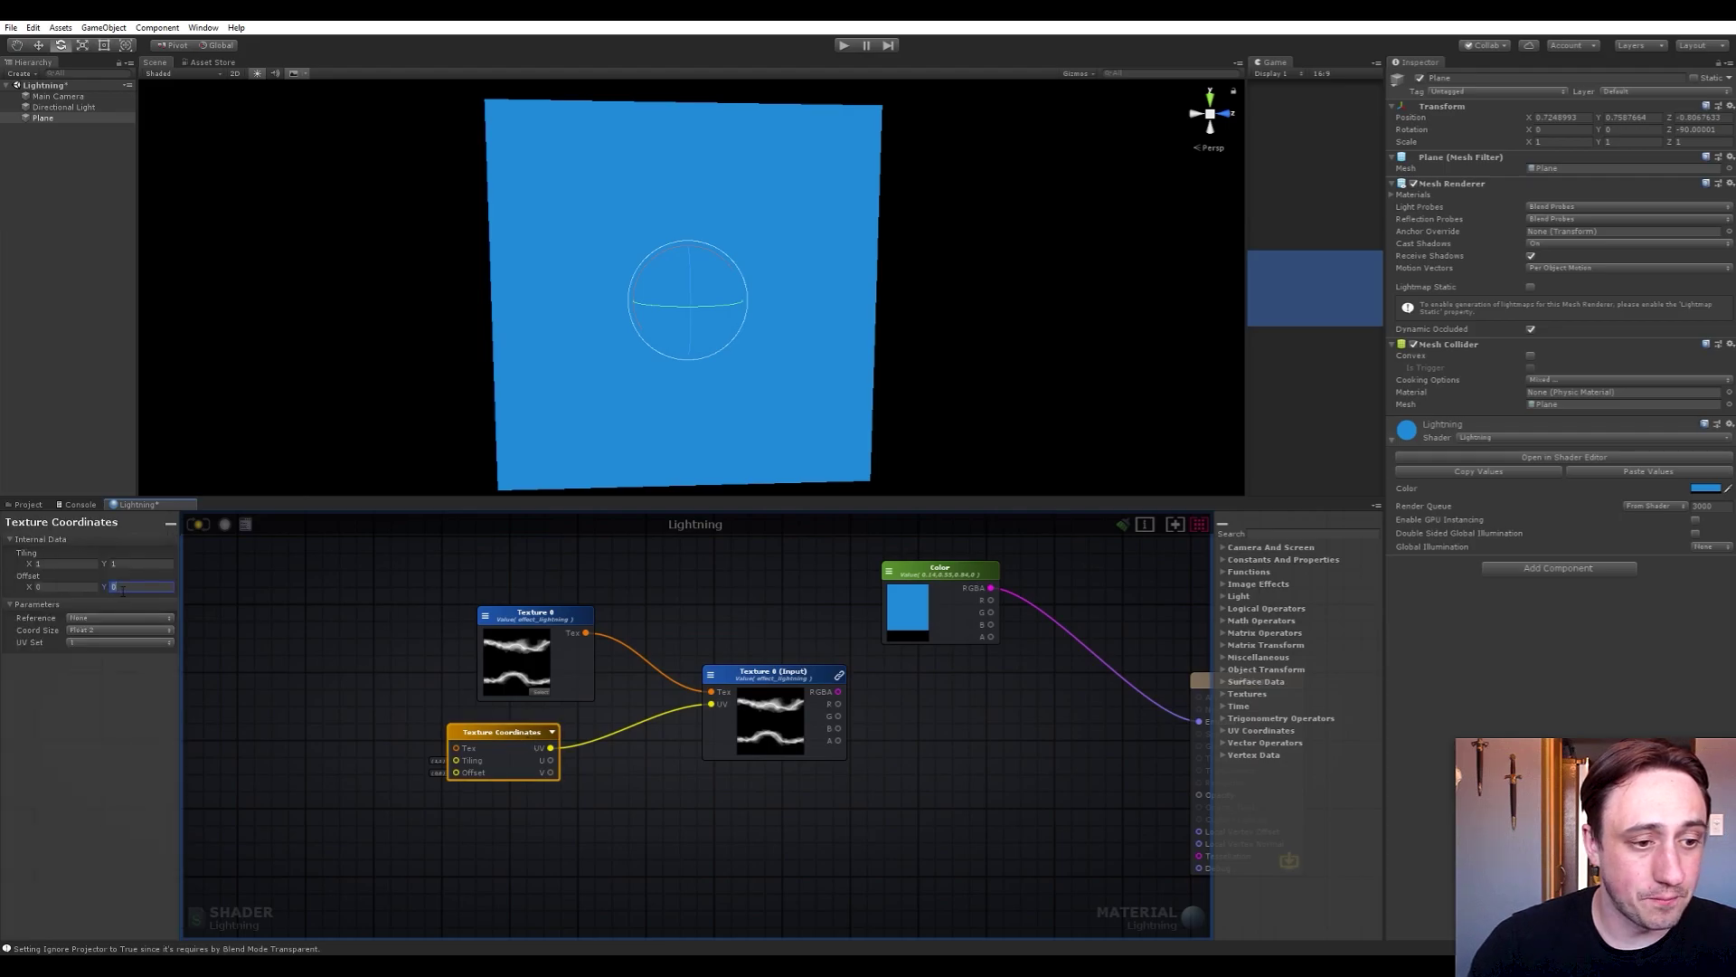
Try a Y offset of 0.75 on the Texture Coordinates node and settle on 0.25
type("0.75")
key("Return")
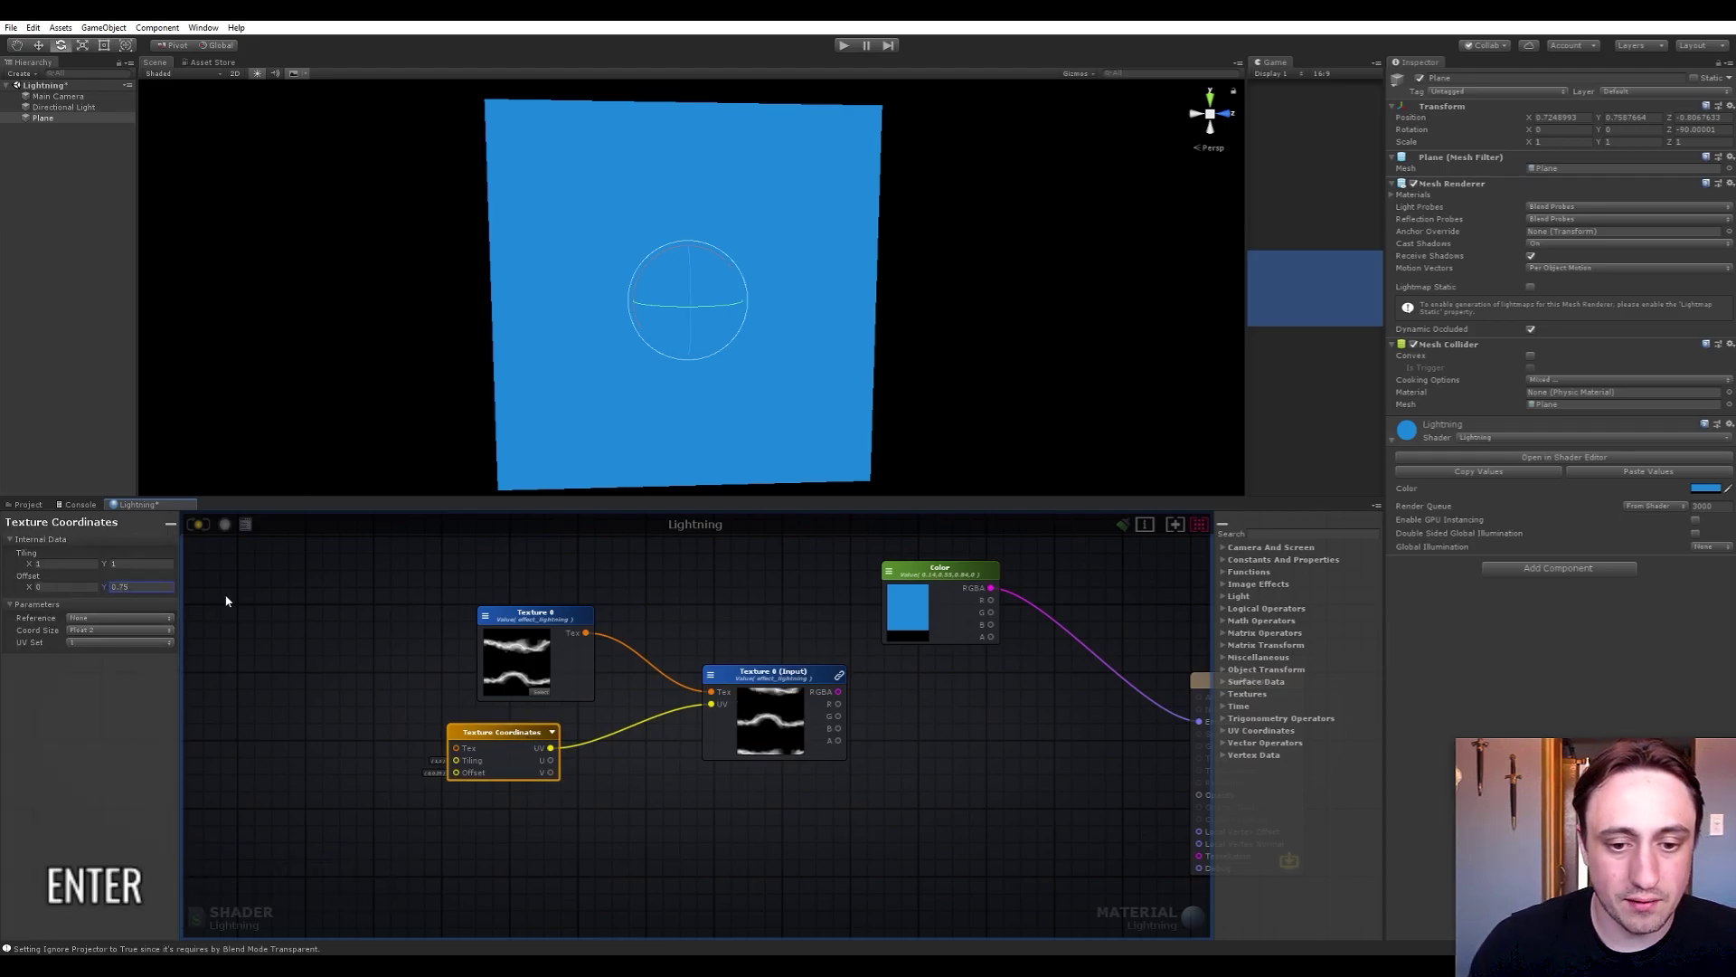
type("0.25")
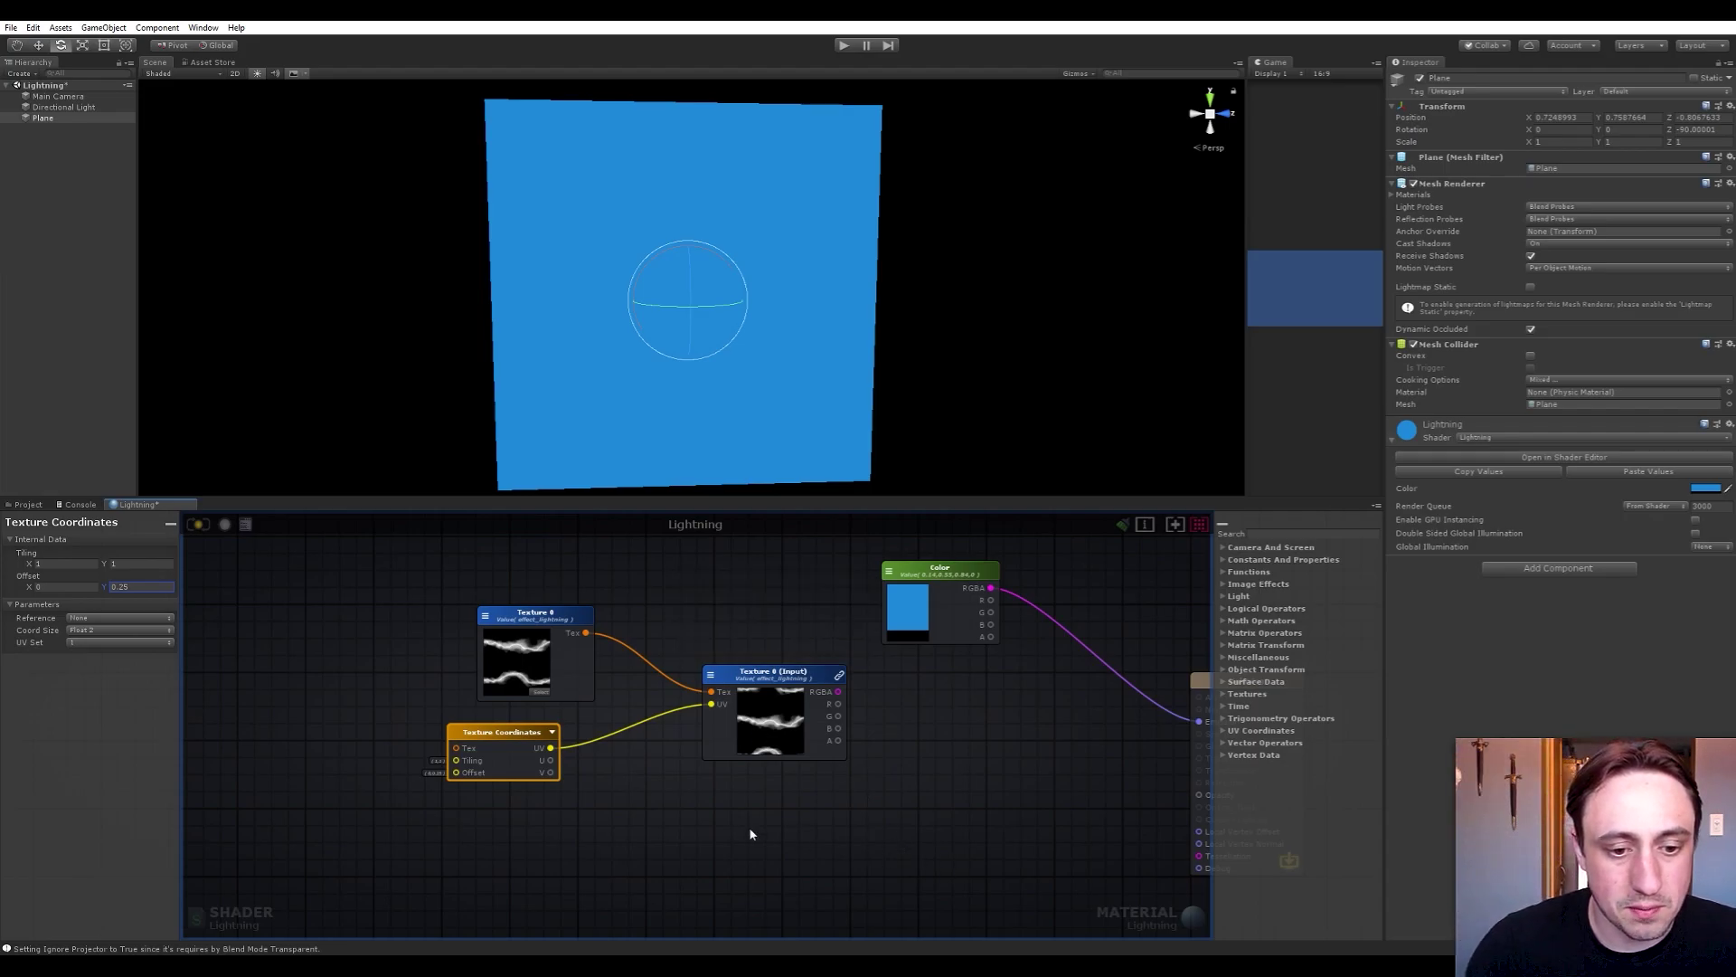
Move the Texture Coordinates node further left to free space between it and the texture sample
middle_click_drag(617, 856, 630, 855)
left_click_drag(528, 734, 488, 729)
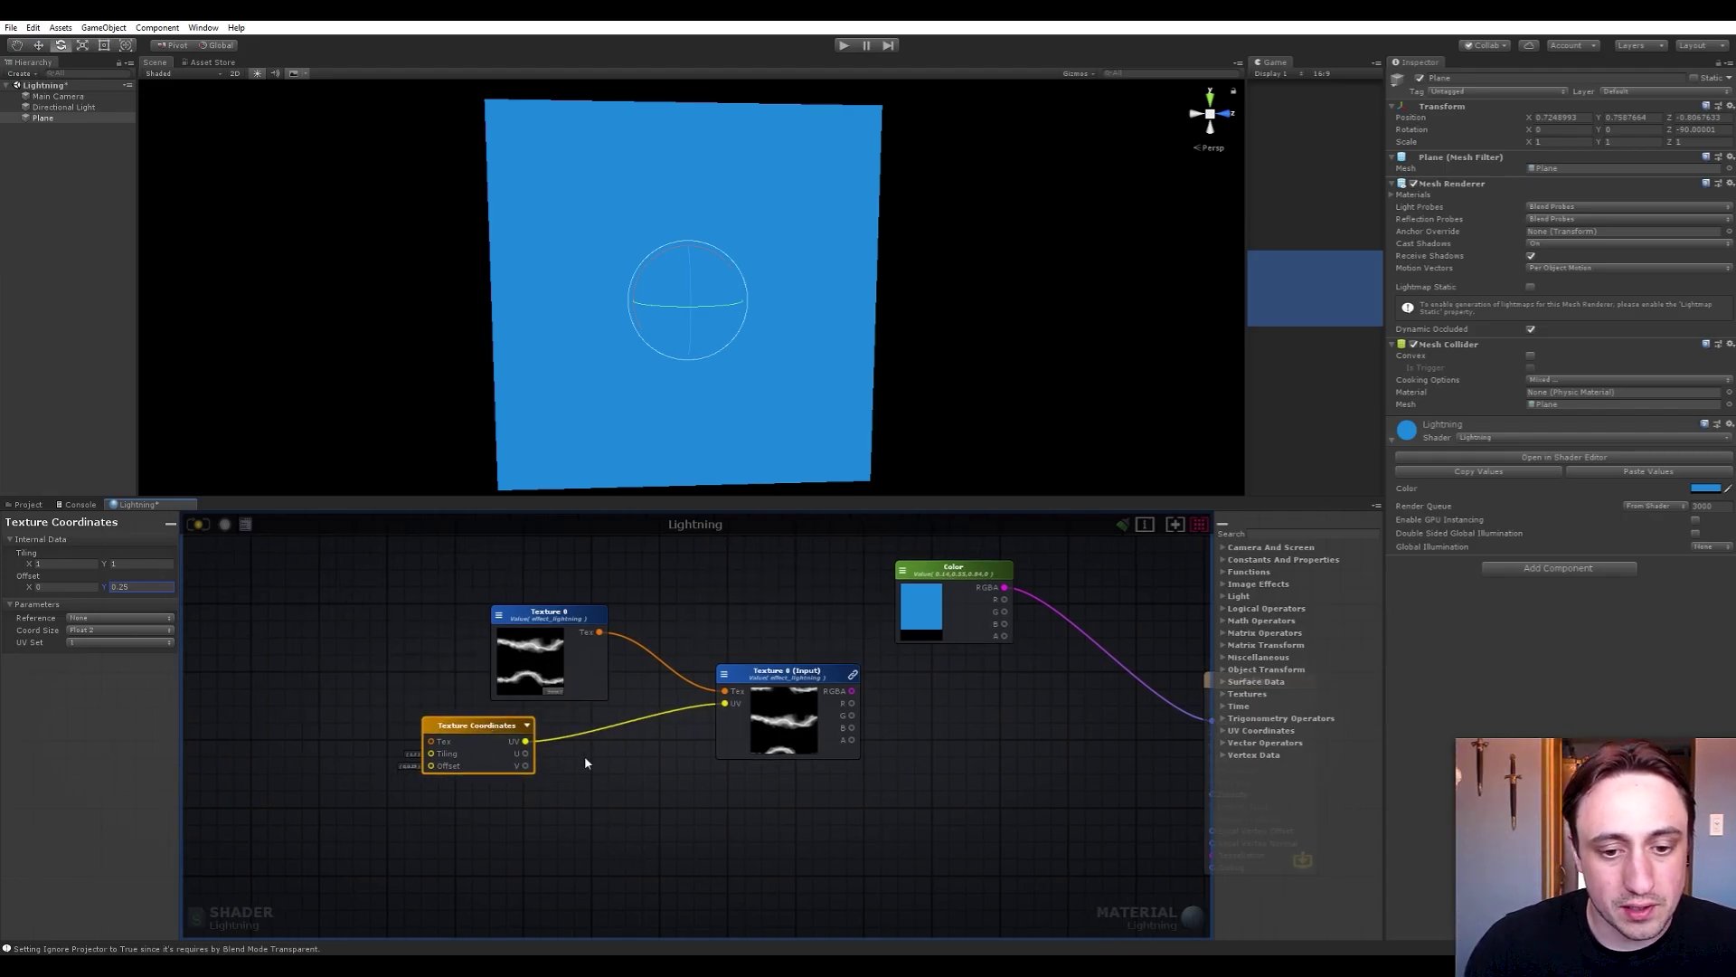
middle_click_drag(593, 759, 553, 776)
mouse_move(500, 743)
left_mouse_down()
mouse_move(561, 743)
mouse_move(504, 742)
left_mouse_up()
middle_click_drag(563, 816, 578, 800)
Add a Panner node between the Texture Coordinates node and the texture sample, wiring its output to the sample's UV input
left_click(594, 792)
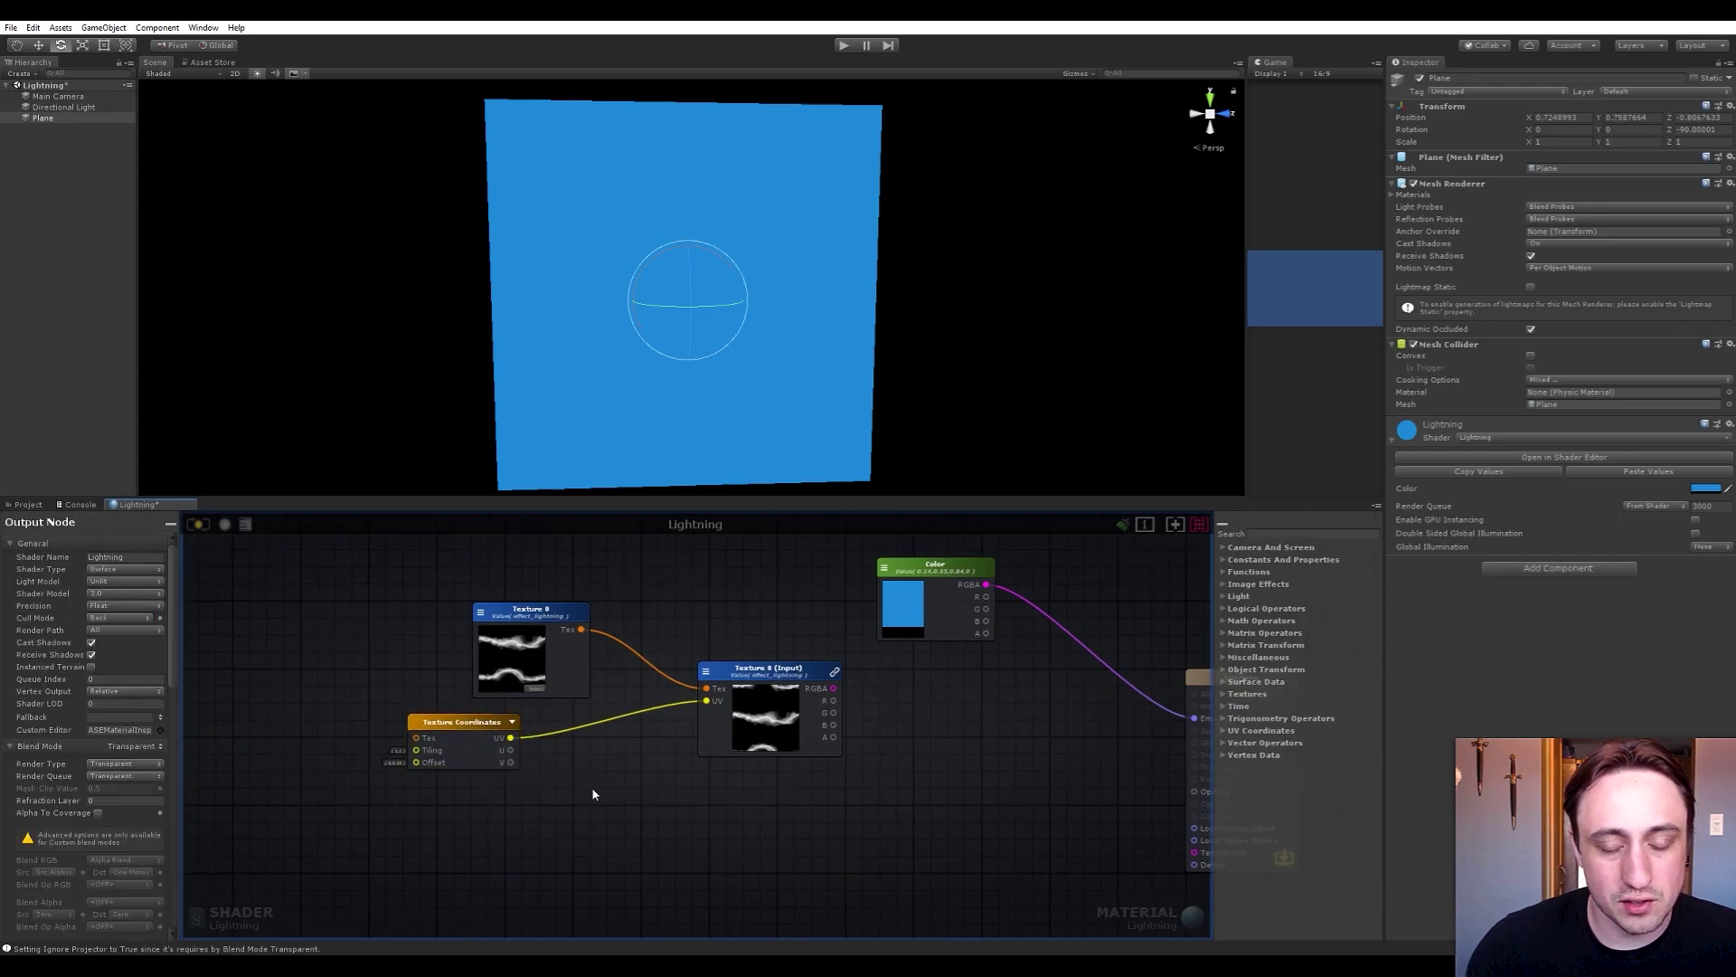
key("space")
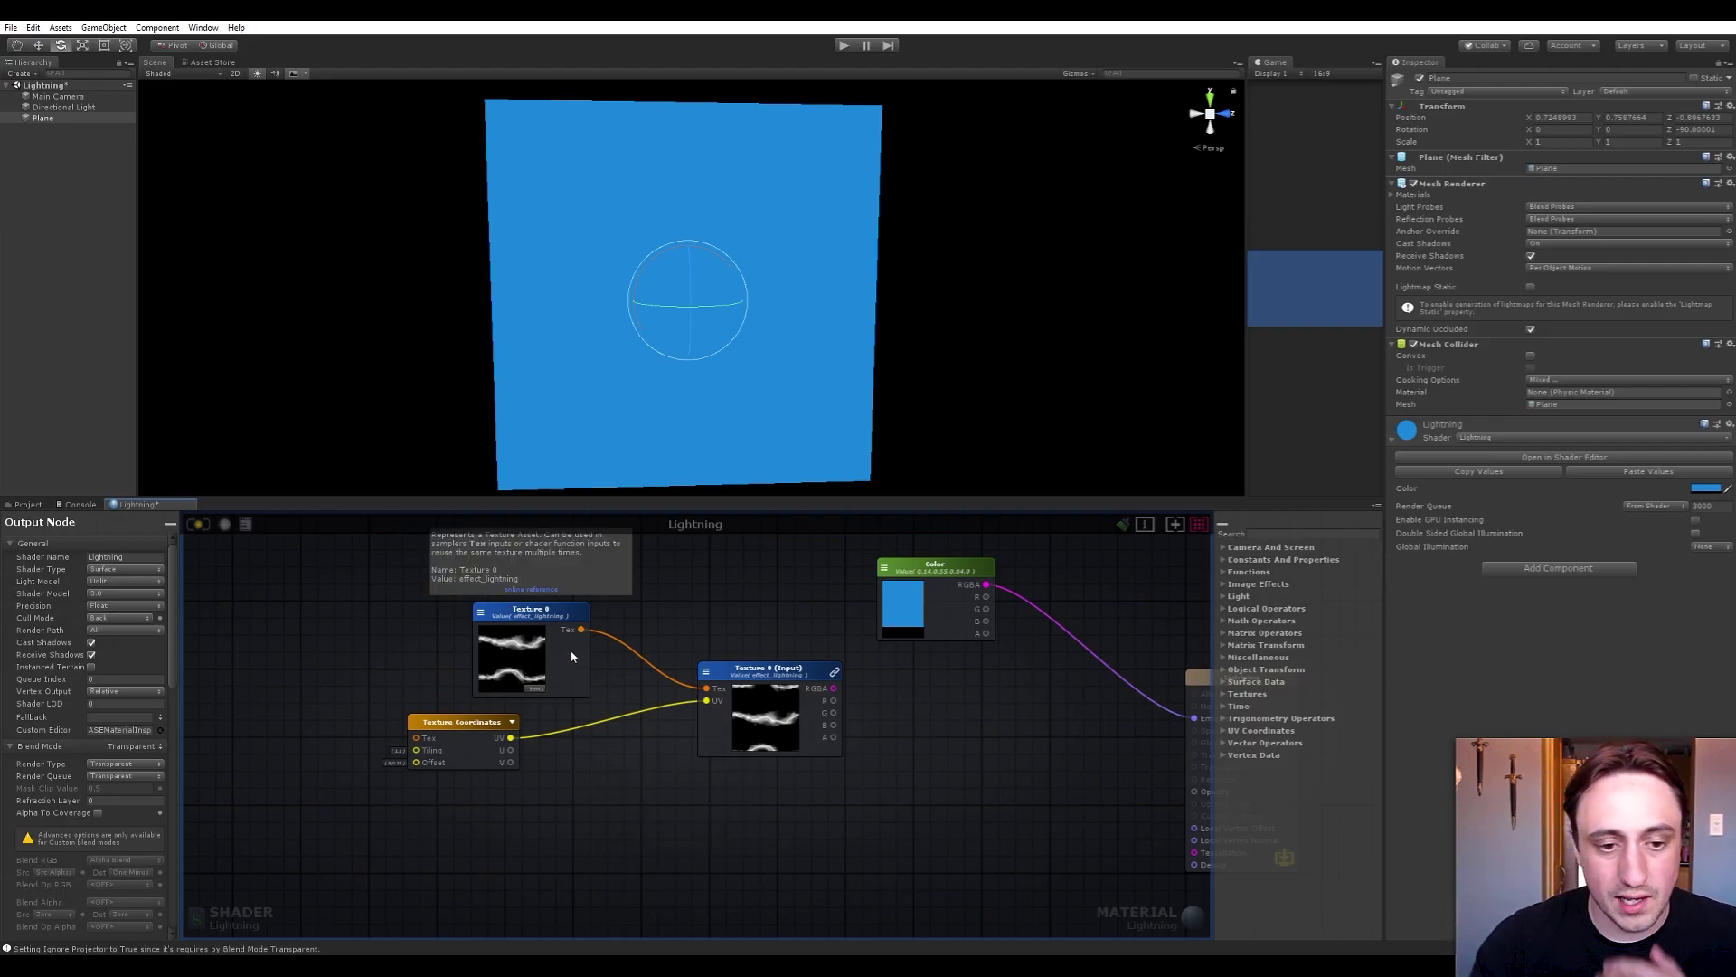
key("space")
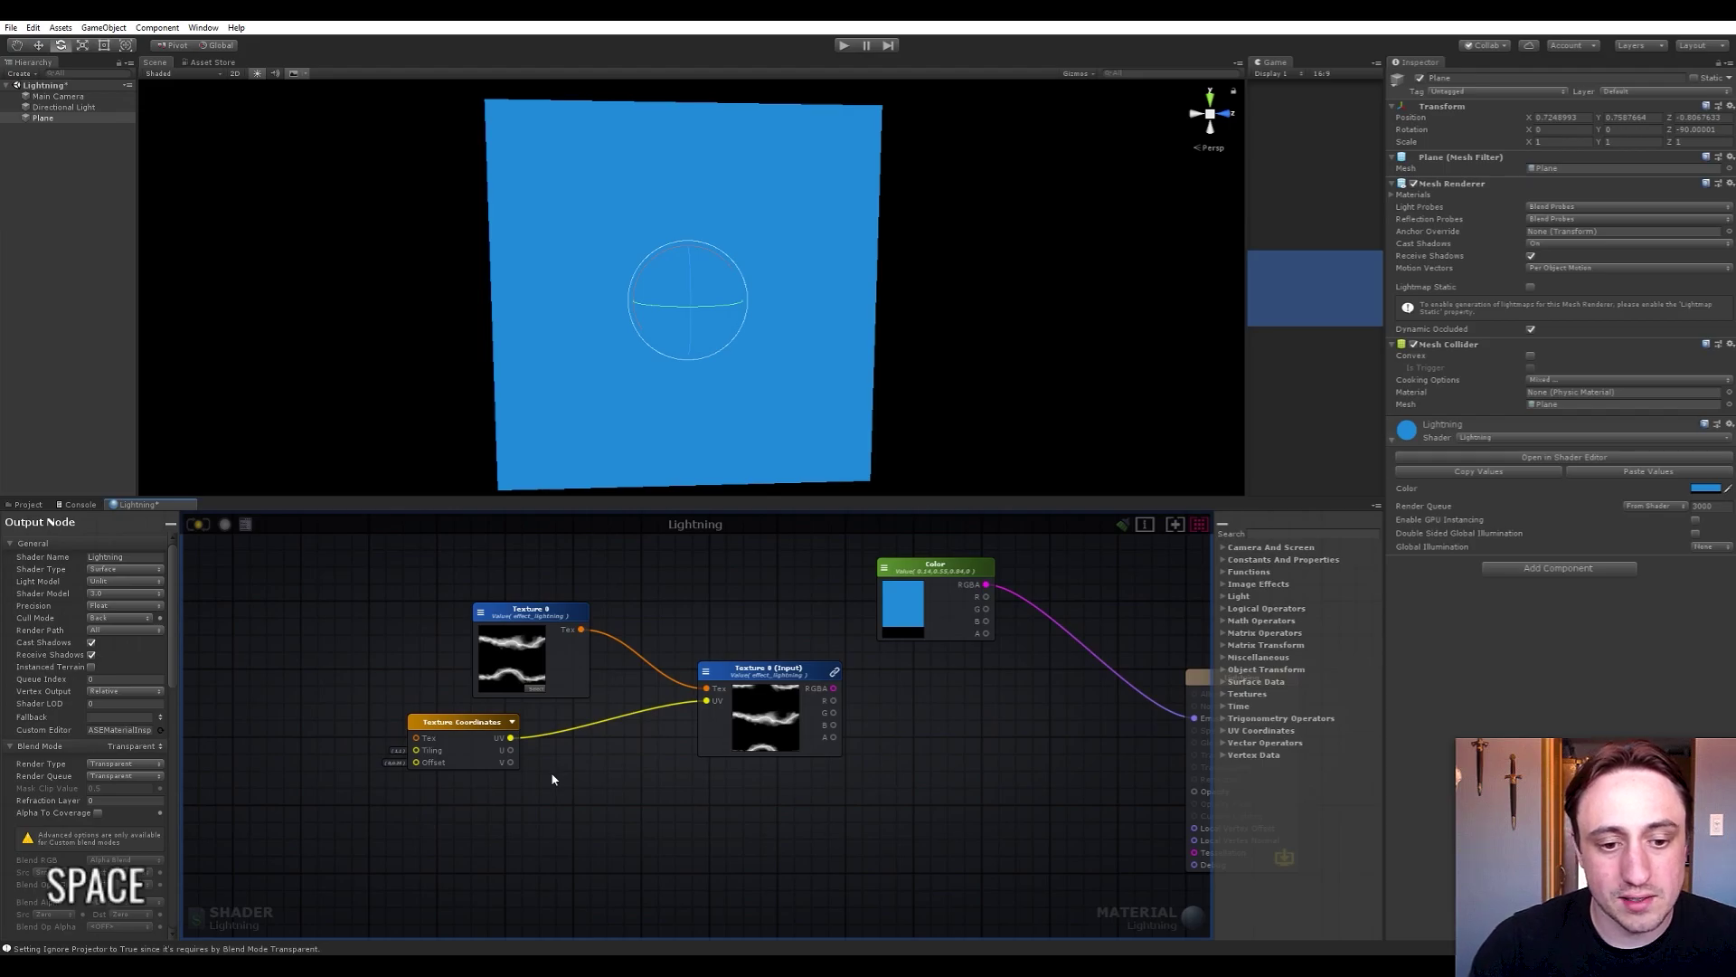
type("pann")
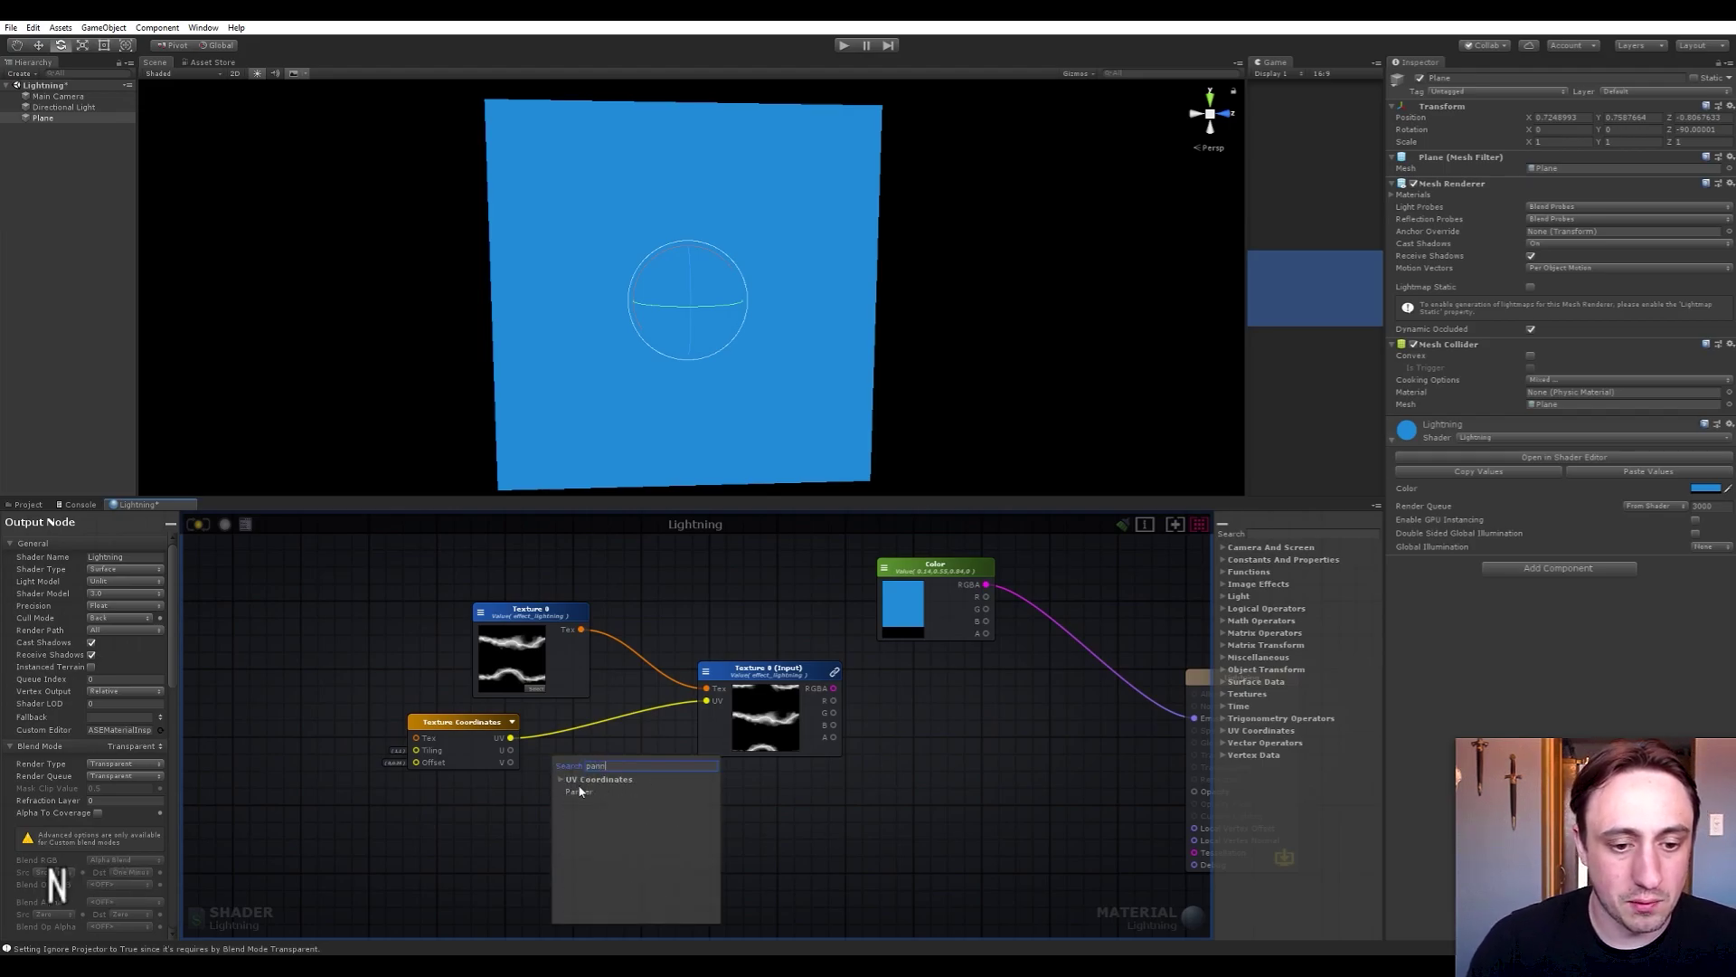
key("Return")
left_click_drag(546, 757, 706, 701)
left_click_drag(591, 782, 605, 721)
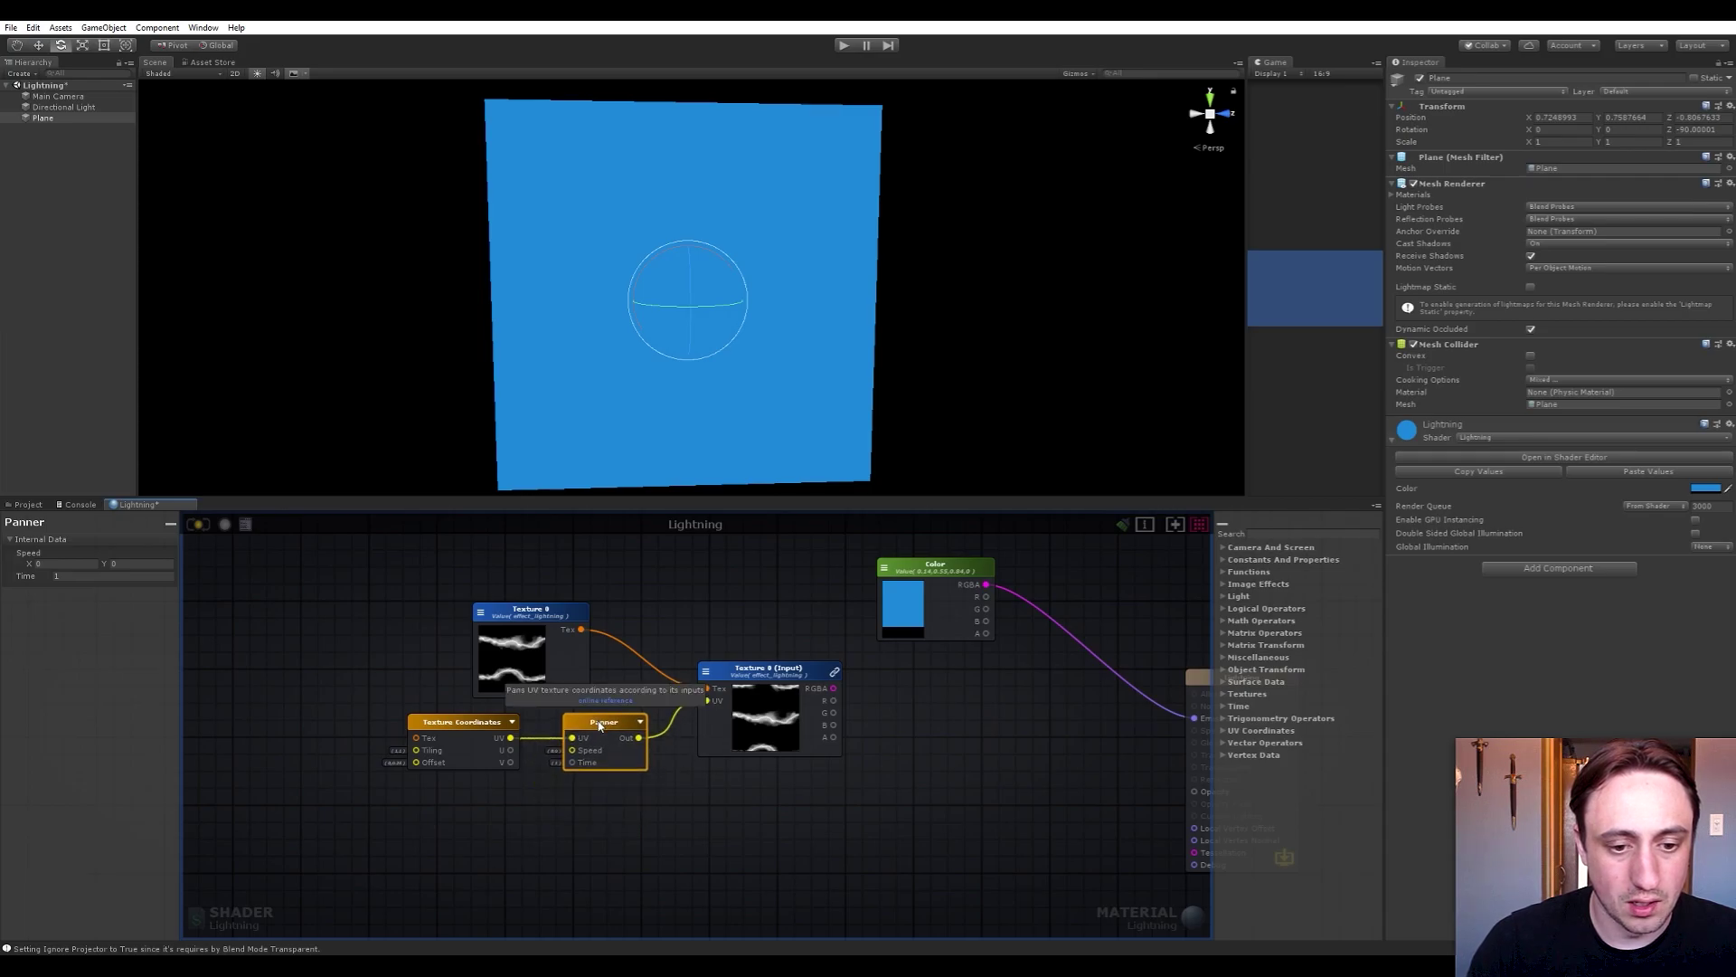
Set the Panner node's X speed to 0.1
left_click(58, 564)
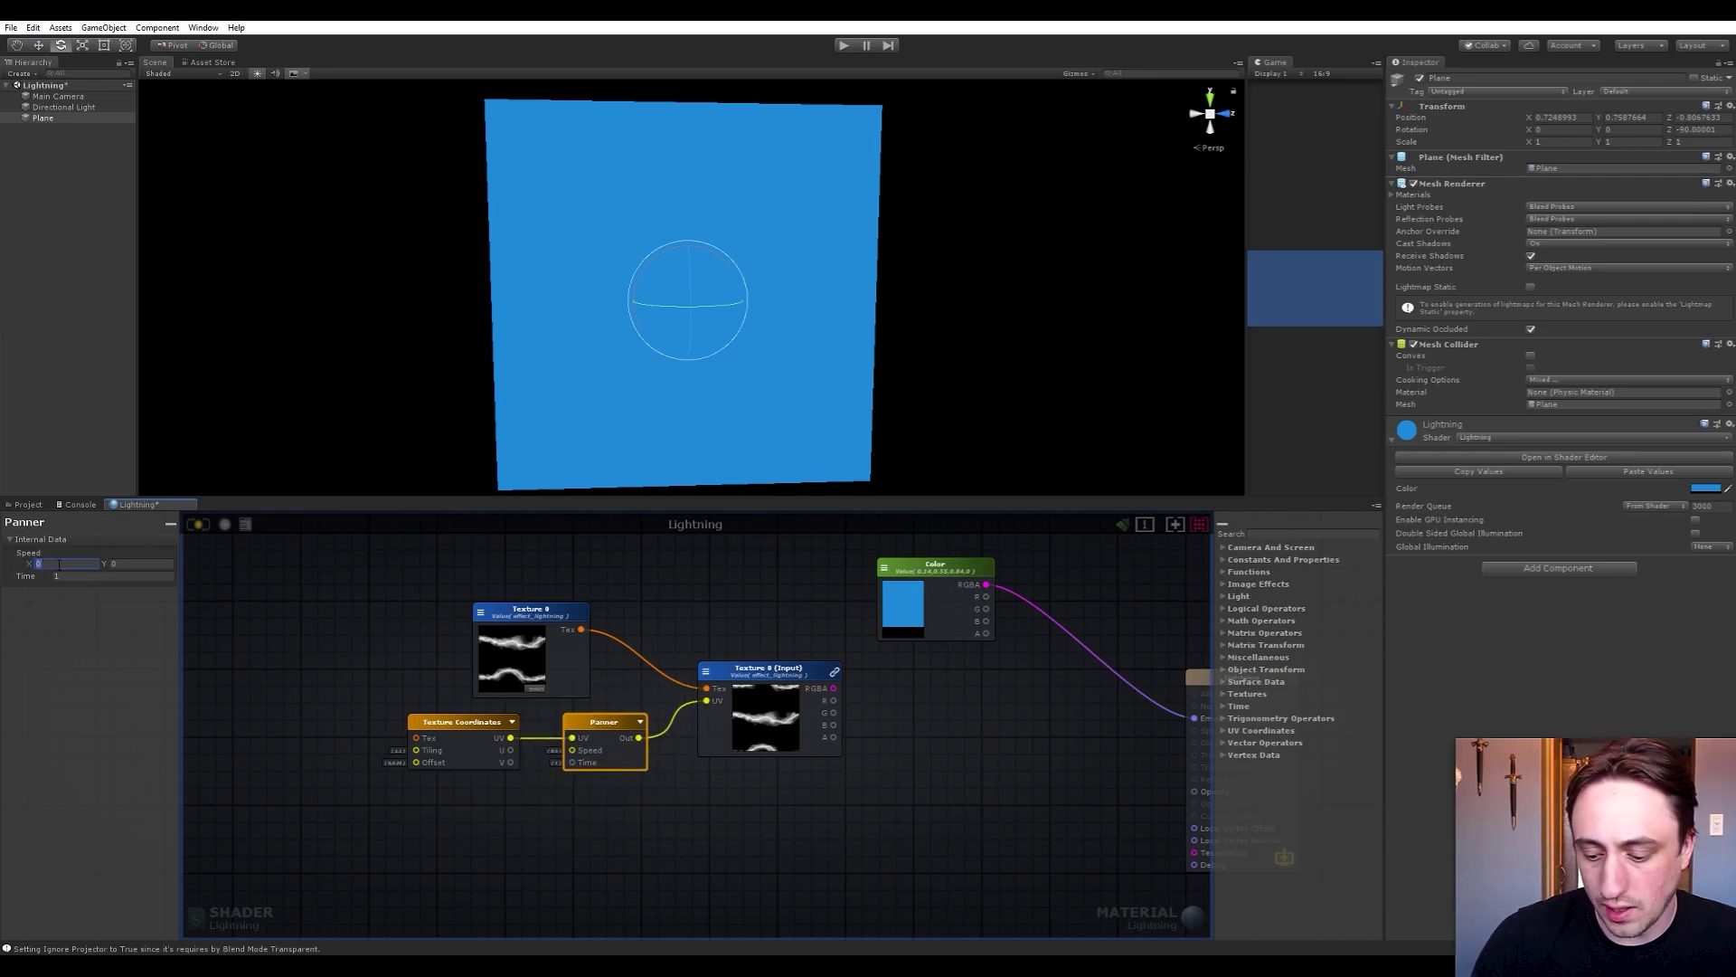
type("0.1")
key("Return")
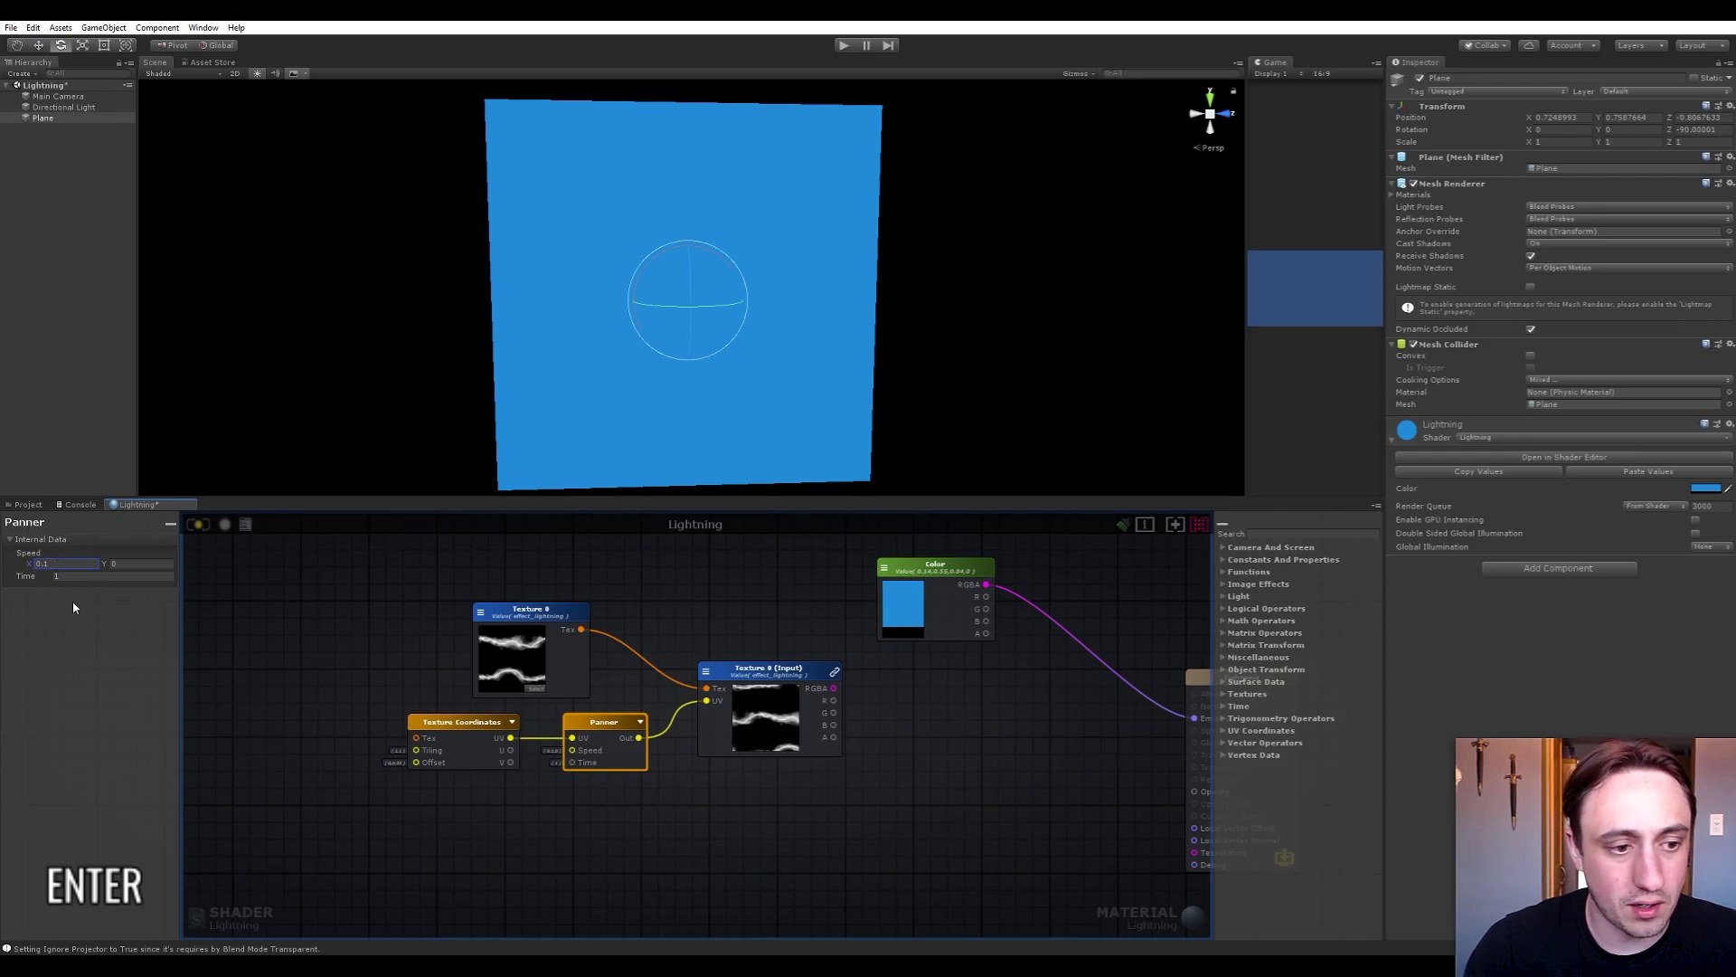
left_click(359, 680)
right_click_drag(359, 680, 356, 702)
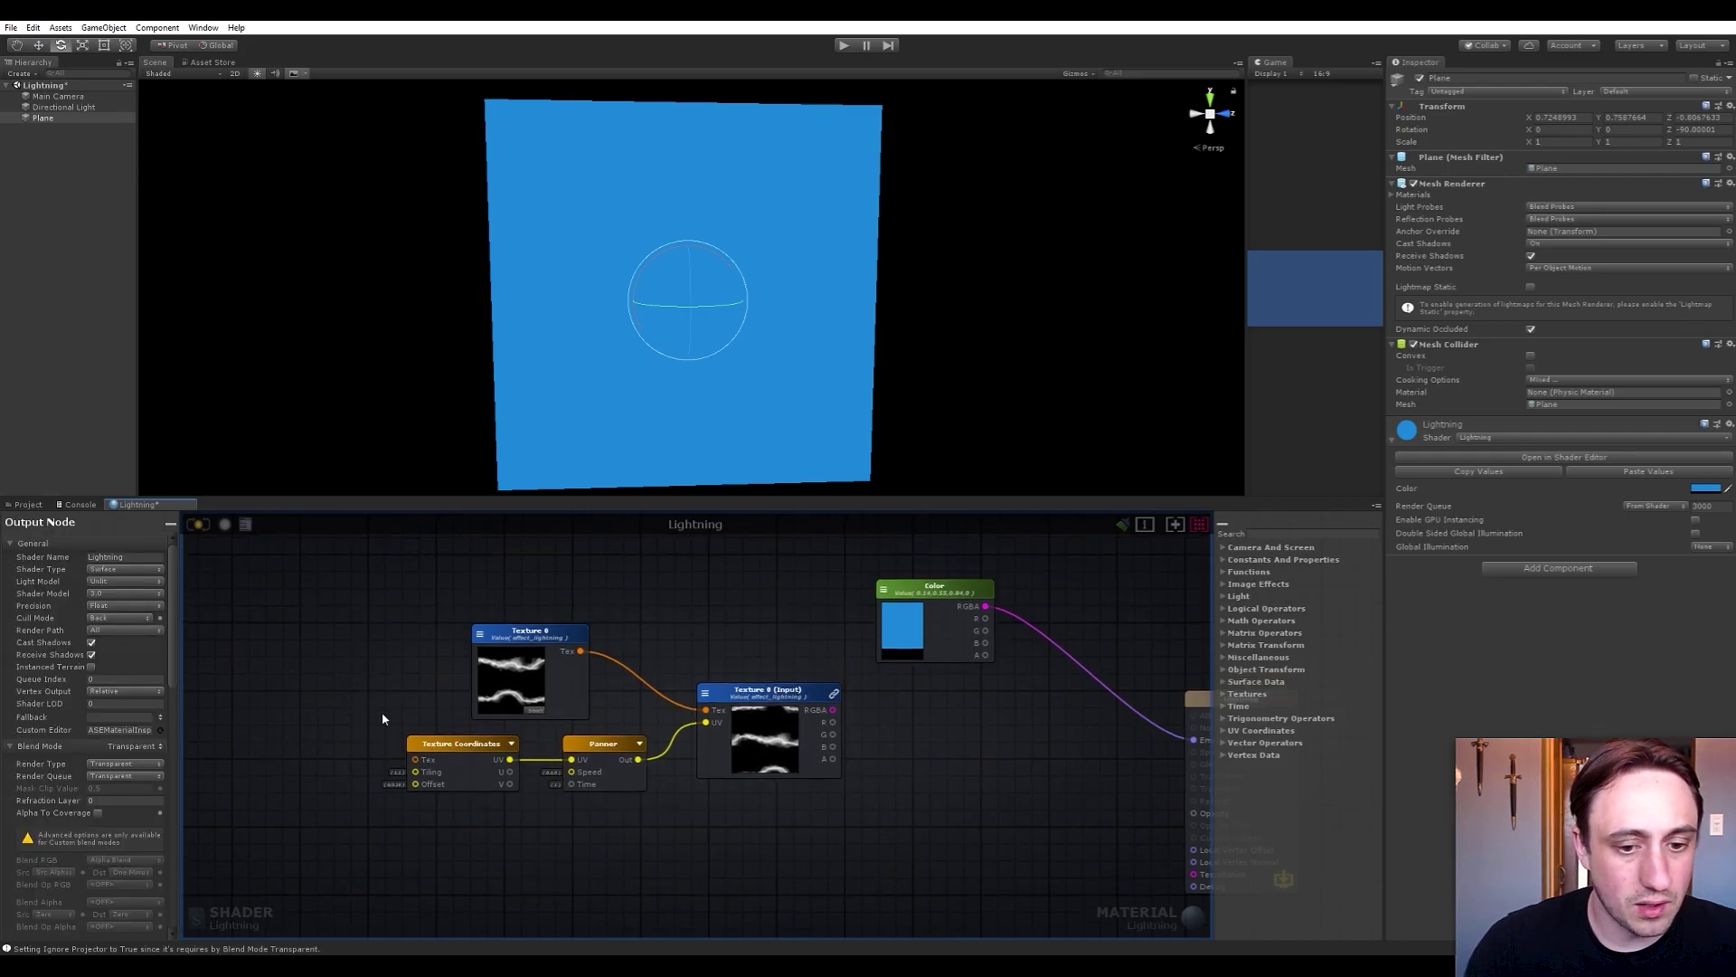
right_click_drag(712, 812, 751, 793)
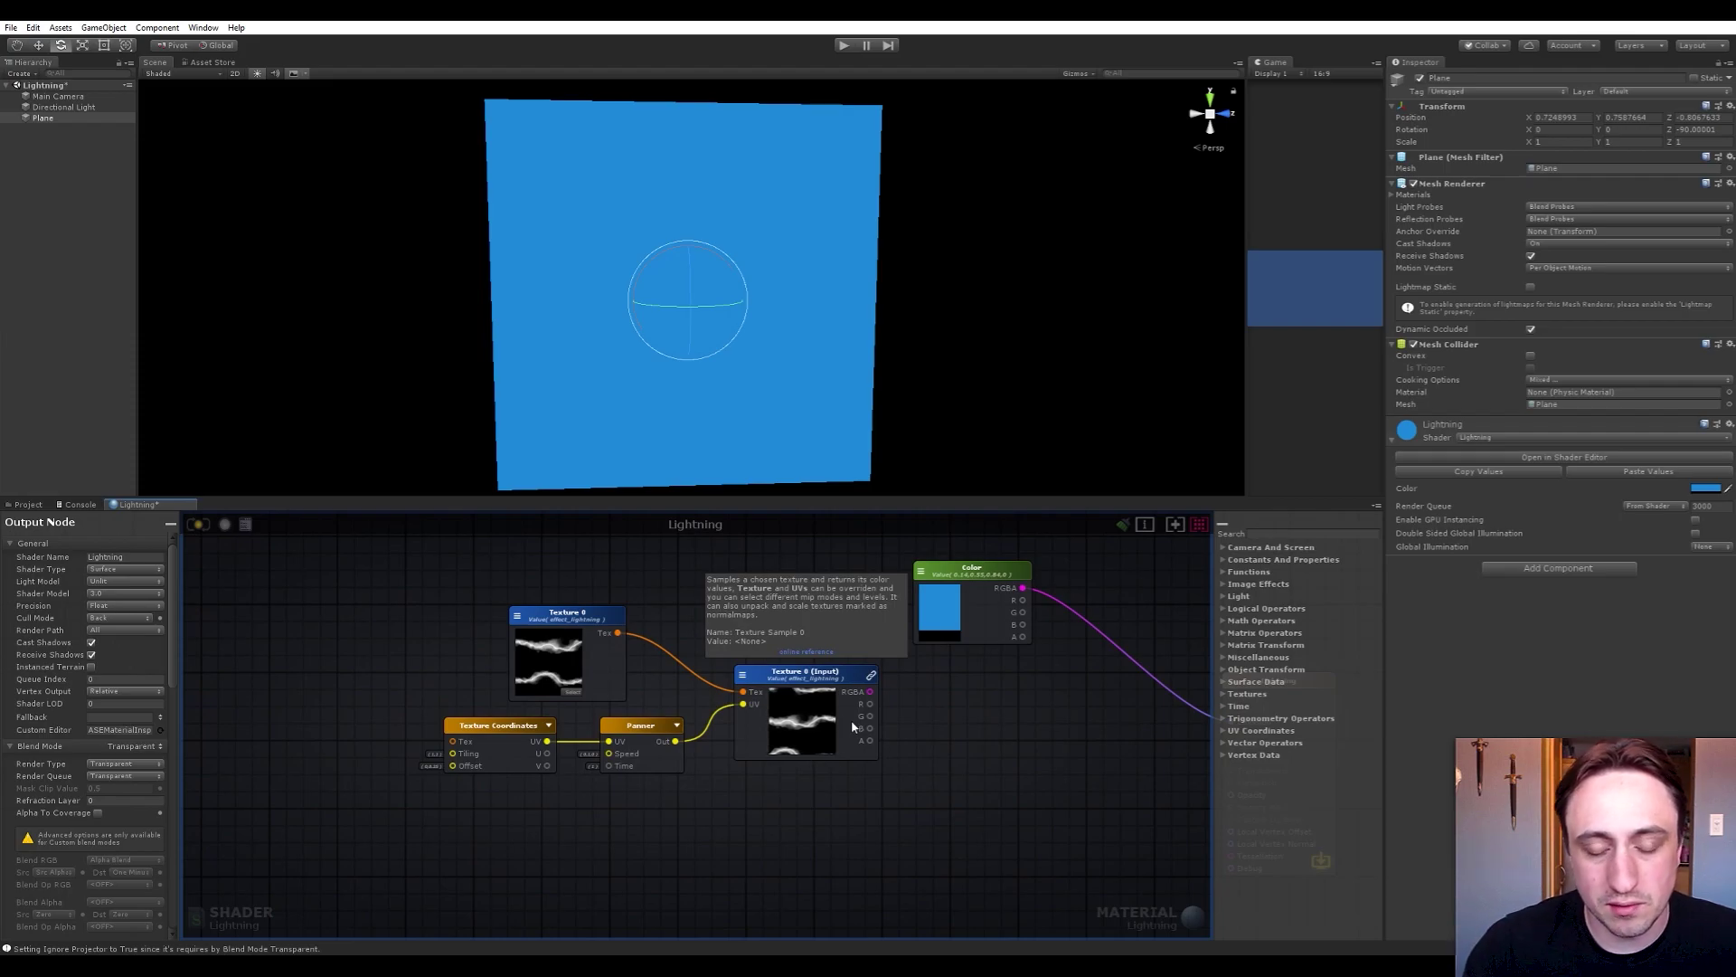
right_click_drag(952, 775, 860, 787)
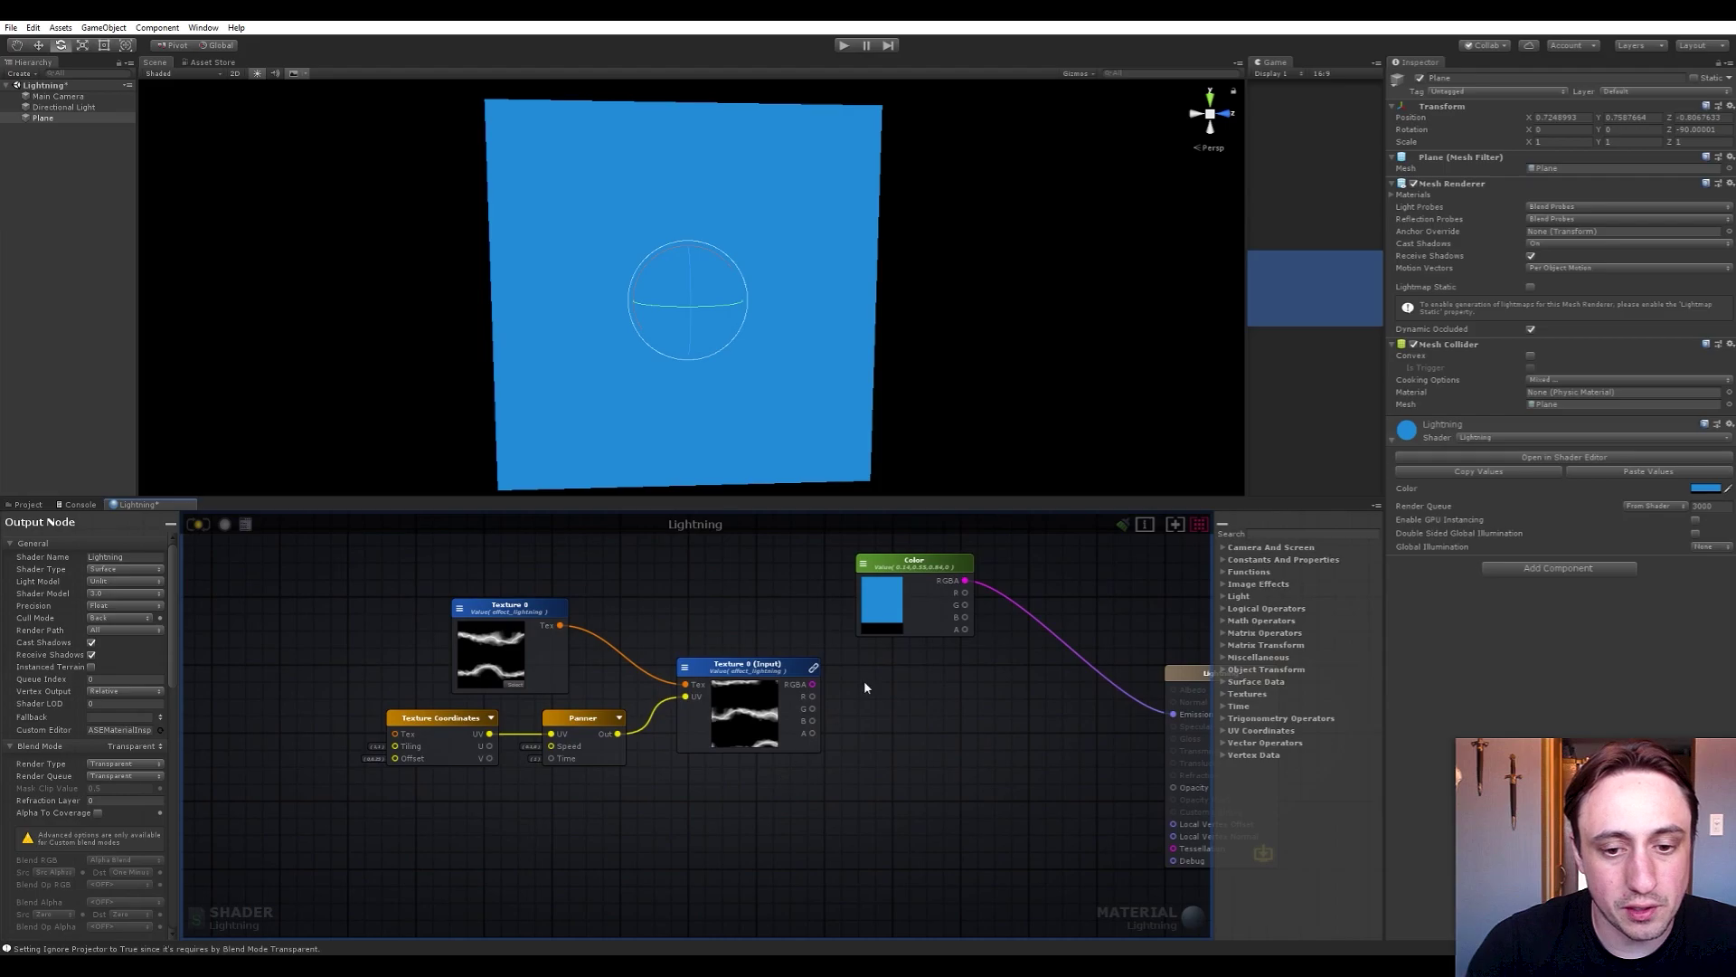
Move the Color node and the output node further right, away from the texture nodes, to free working space
left_click(813, 609)
left_click_drag(813, 608, 860, 604)
middle_click_drag(745, 714, 925, 662)
left_click_drag(544, 789, 663, 675)
left_click(854, 778)
middle_click_drag(799, 792, 830, 780)
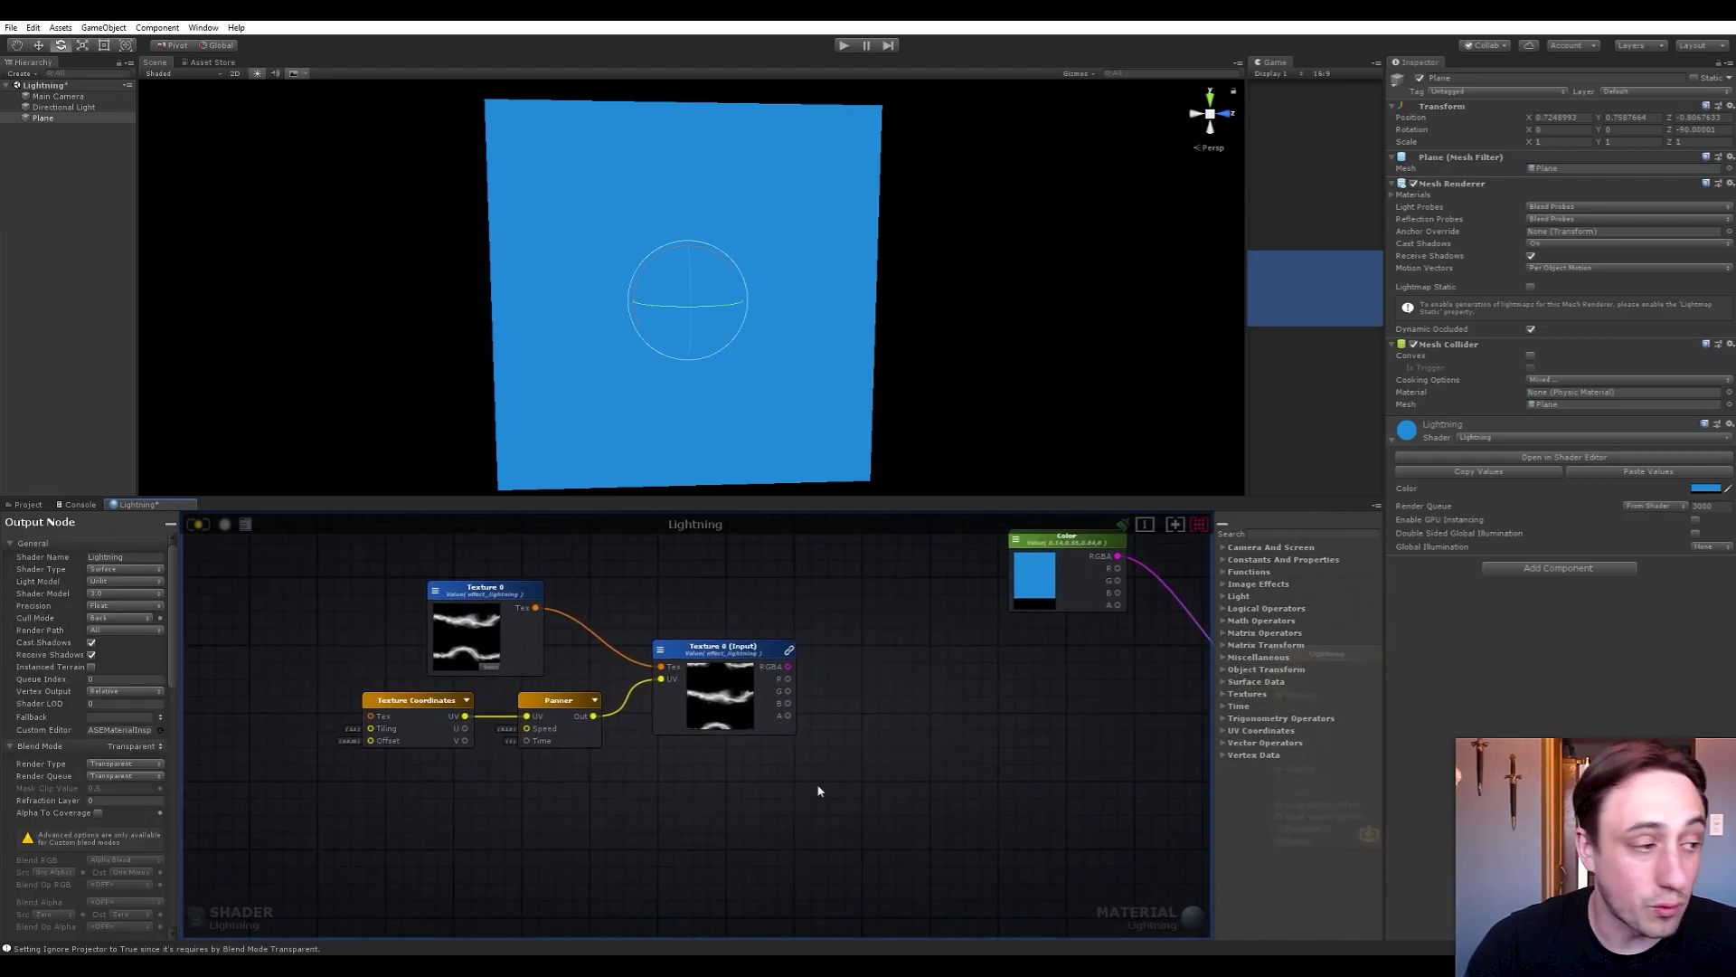
Add a Noise Generator node and place it in the empty area below the Panner node
key("space")
left_click(649, 811)
middle_click_drag(678, 820, 697, 805)
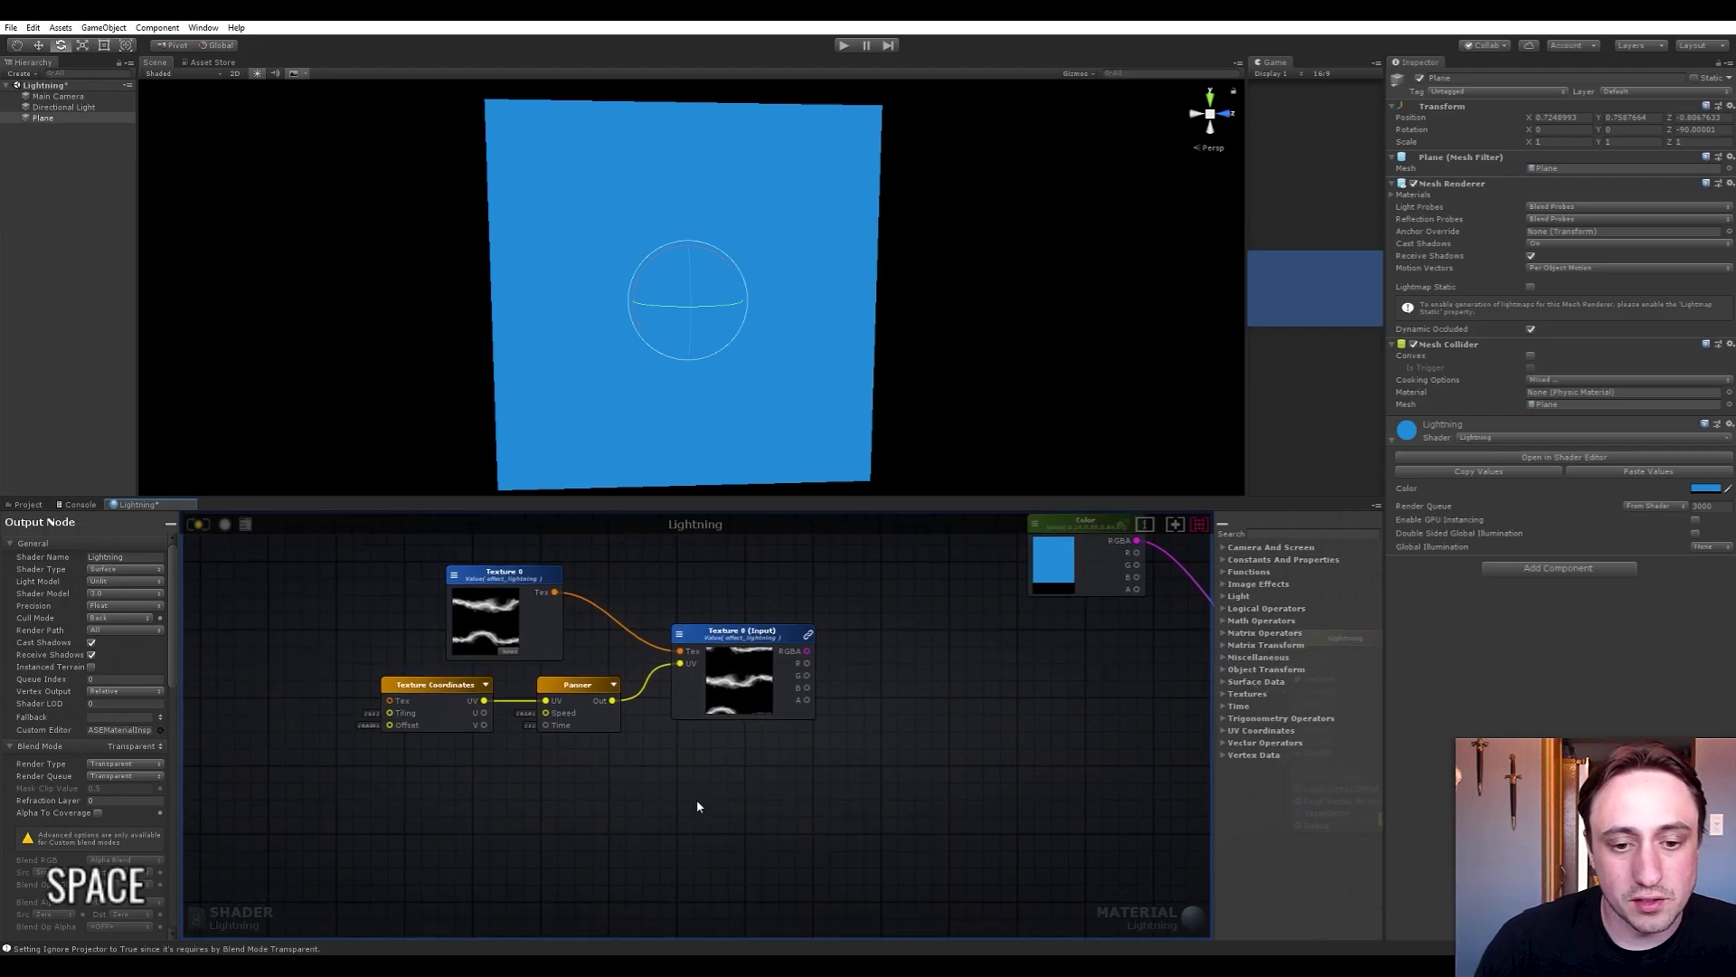
key("space")
type("nois")
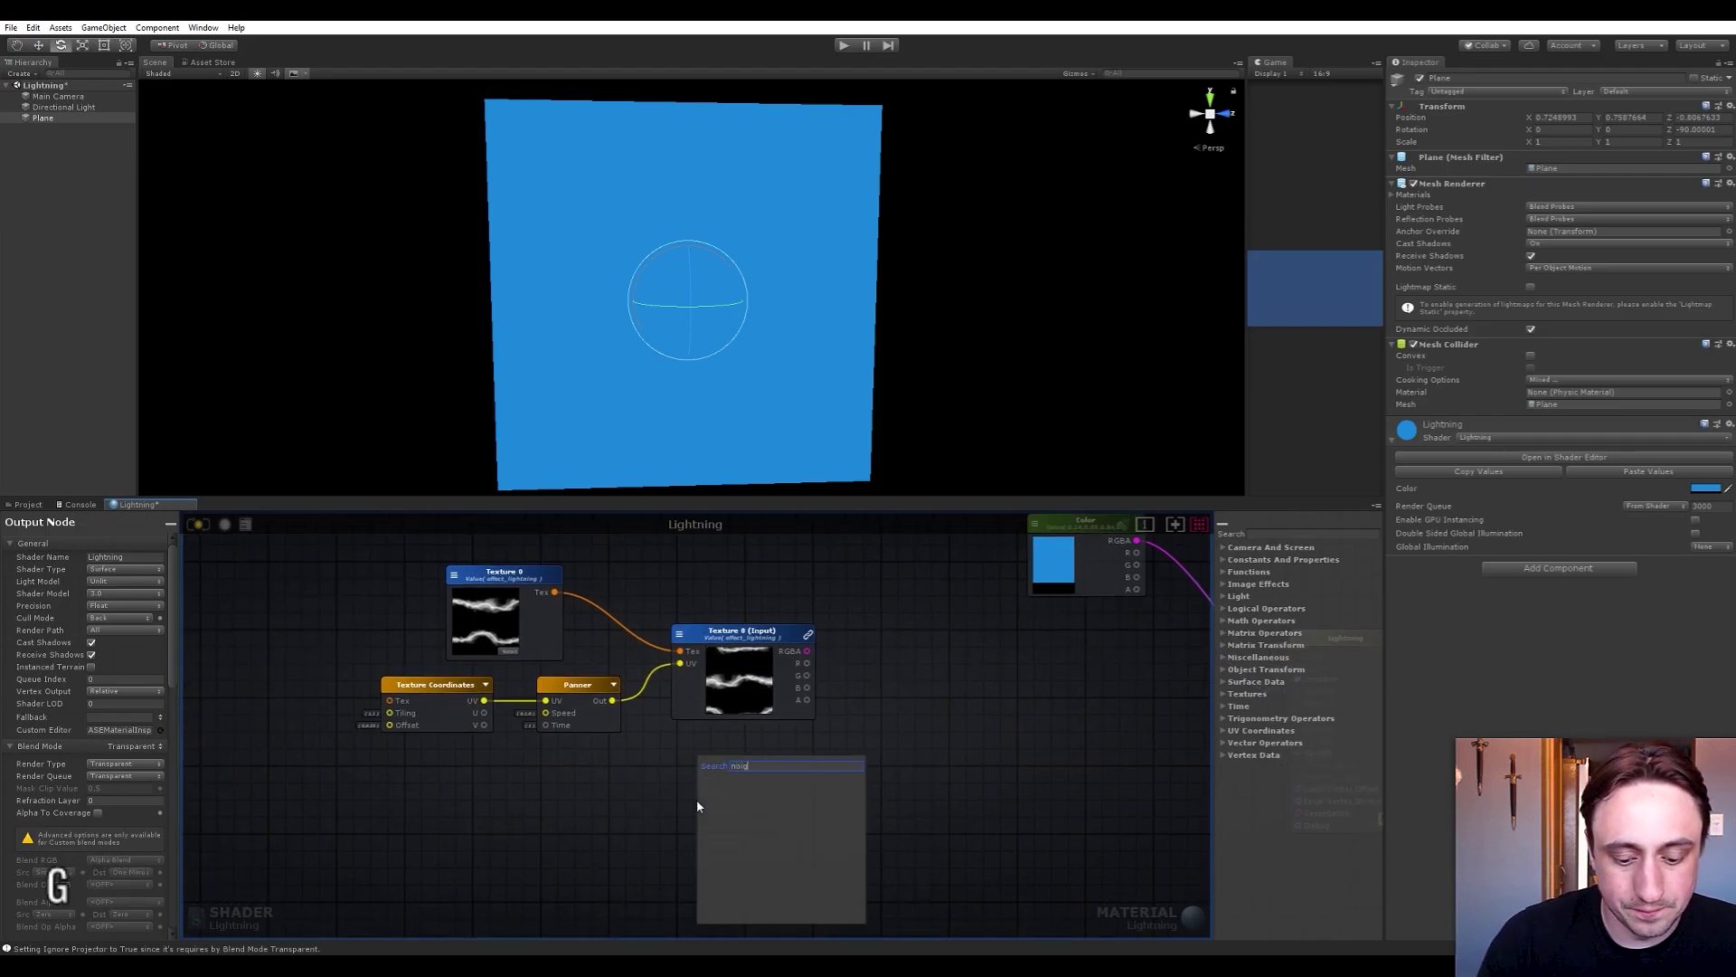
left_click(742, 791)
middle_click_drag(785, 780, 744, 753)
left_click_drag(710, 779, 616, 771)
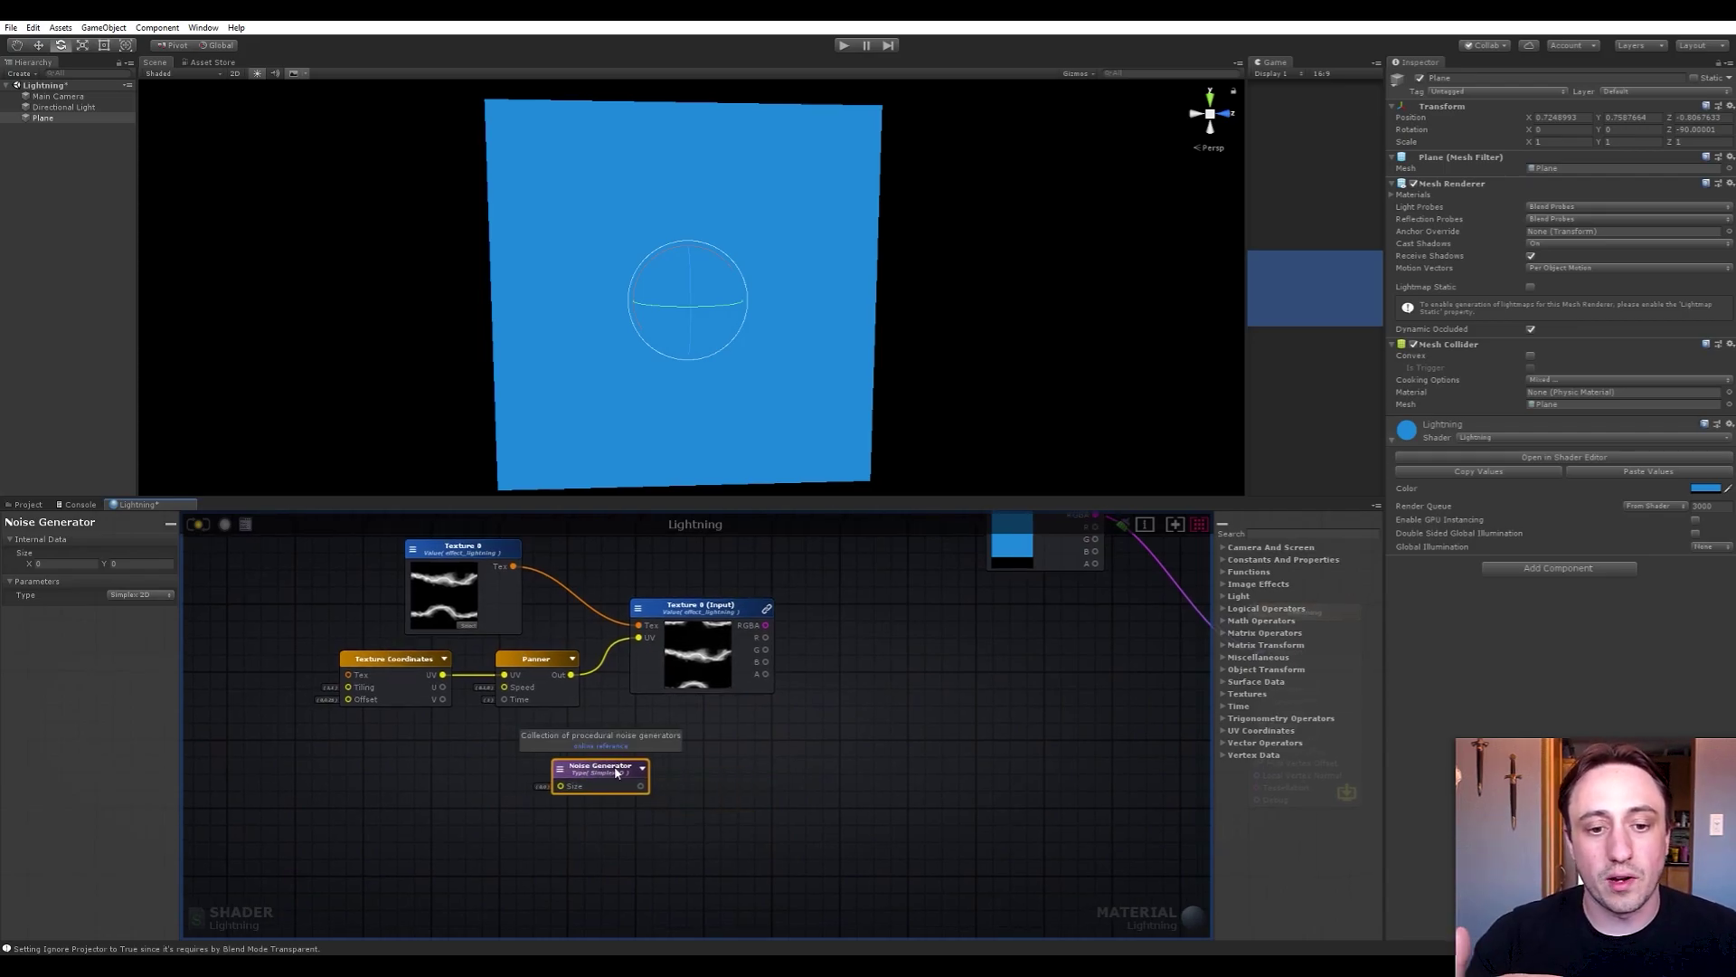
middle_click_drag(465, 806, 561, 774)
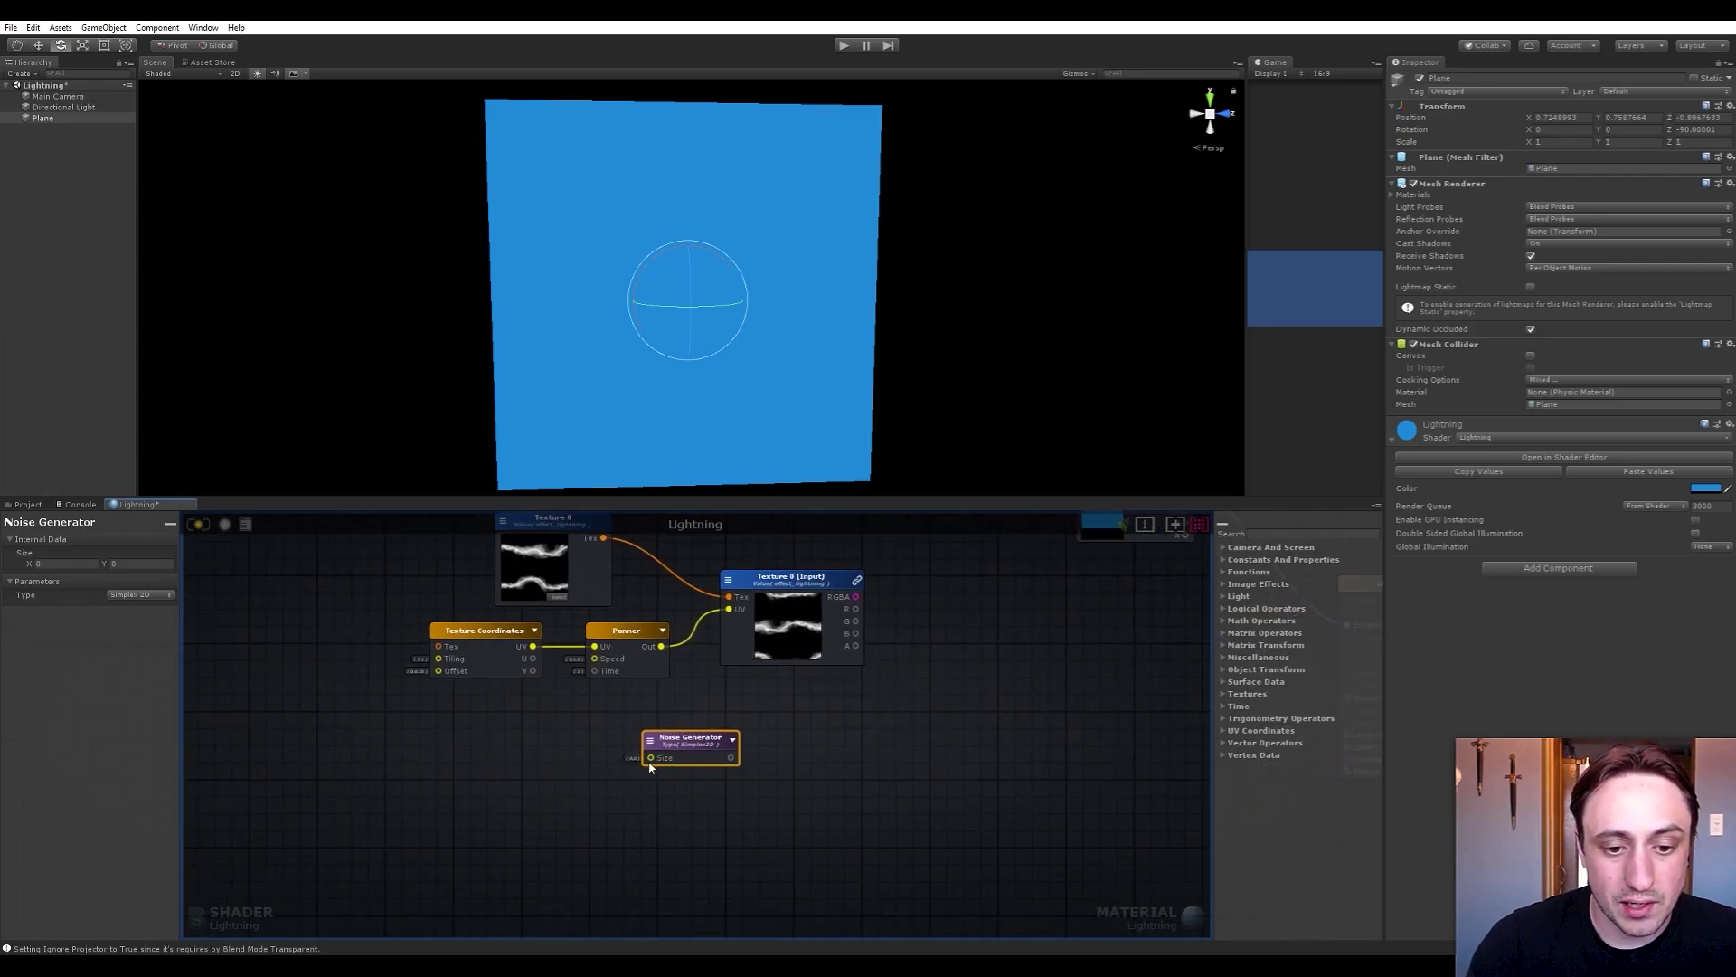
left_click(474, 769)
key("space")
type("time")
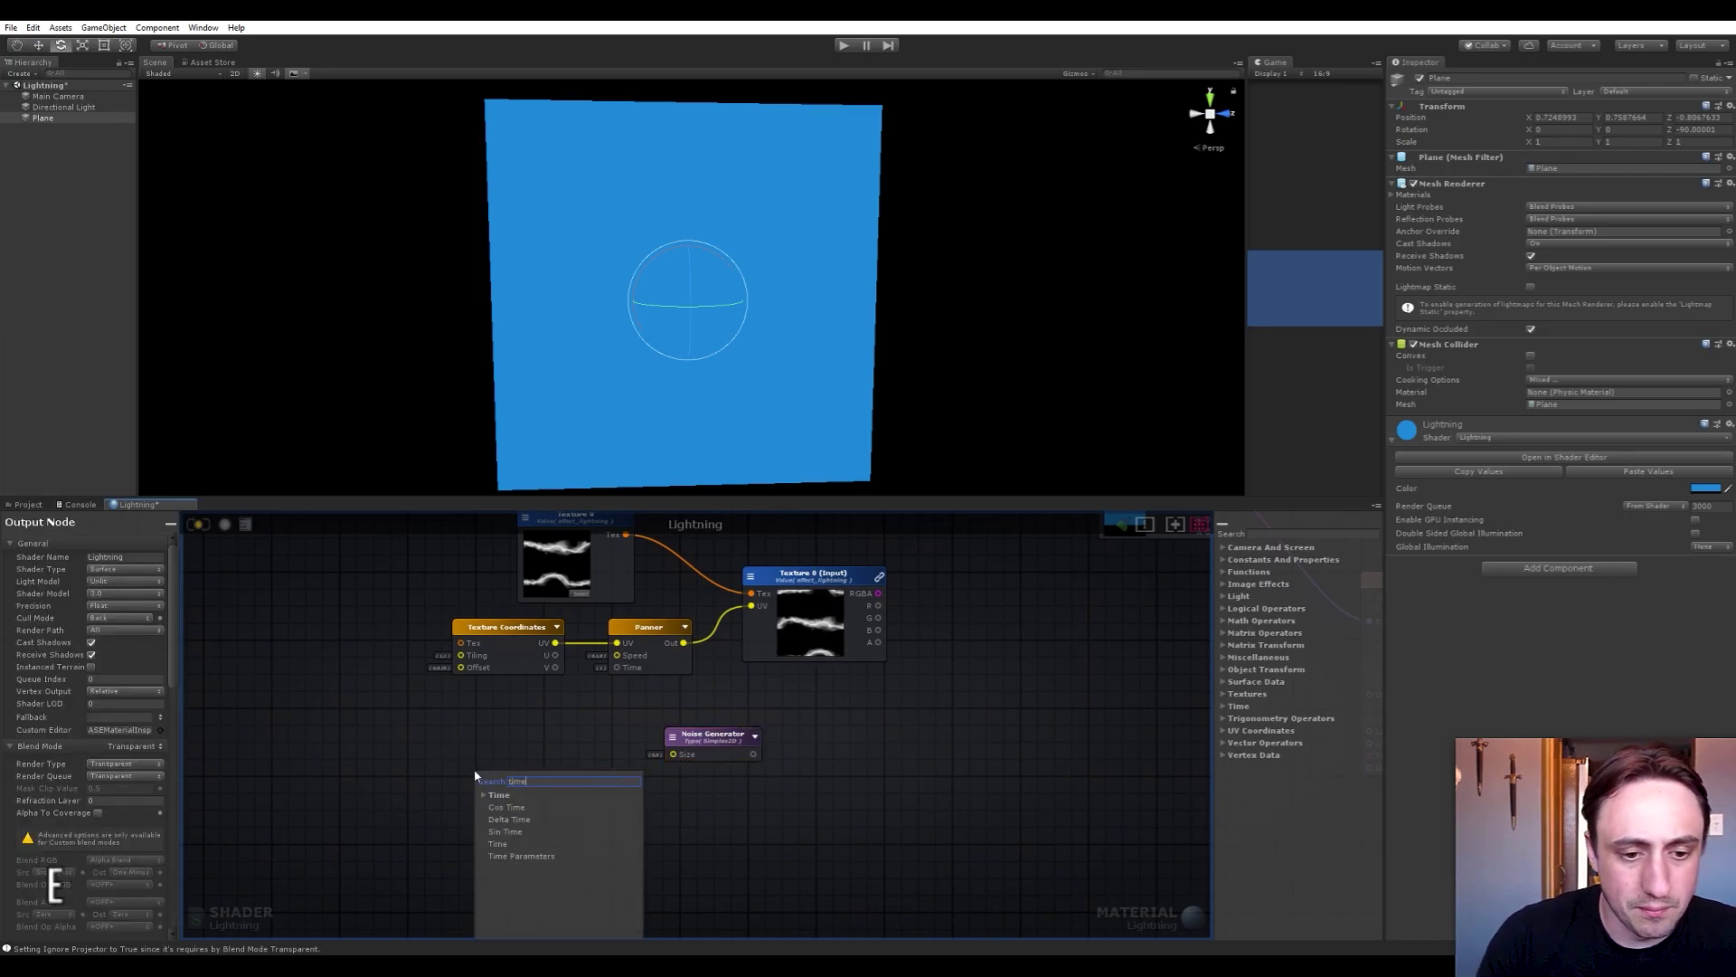
key("Return")
key("Delete")
Add a Time node, connect its output to the Noise Generator's Size input and place it just left of the generator
key("space")
type("time")
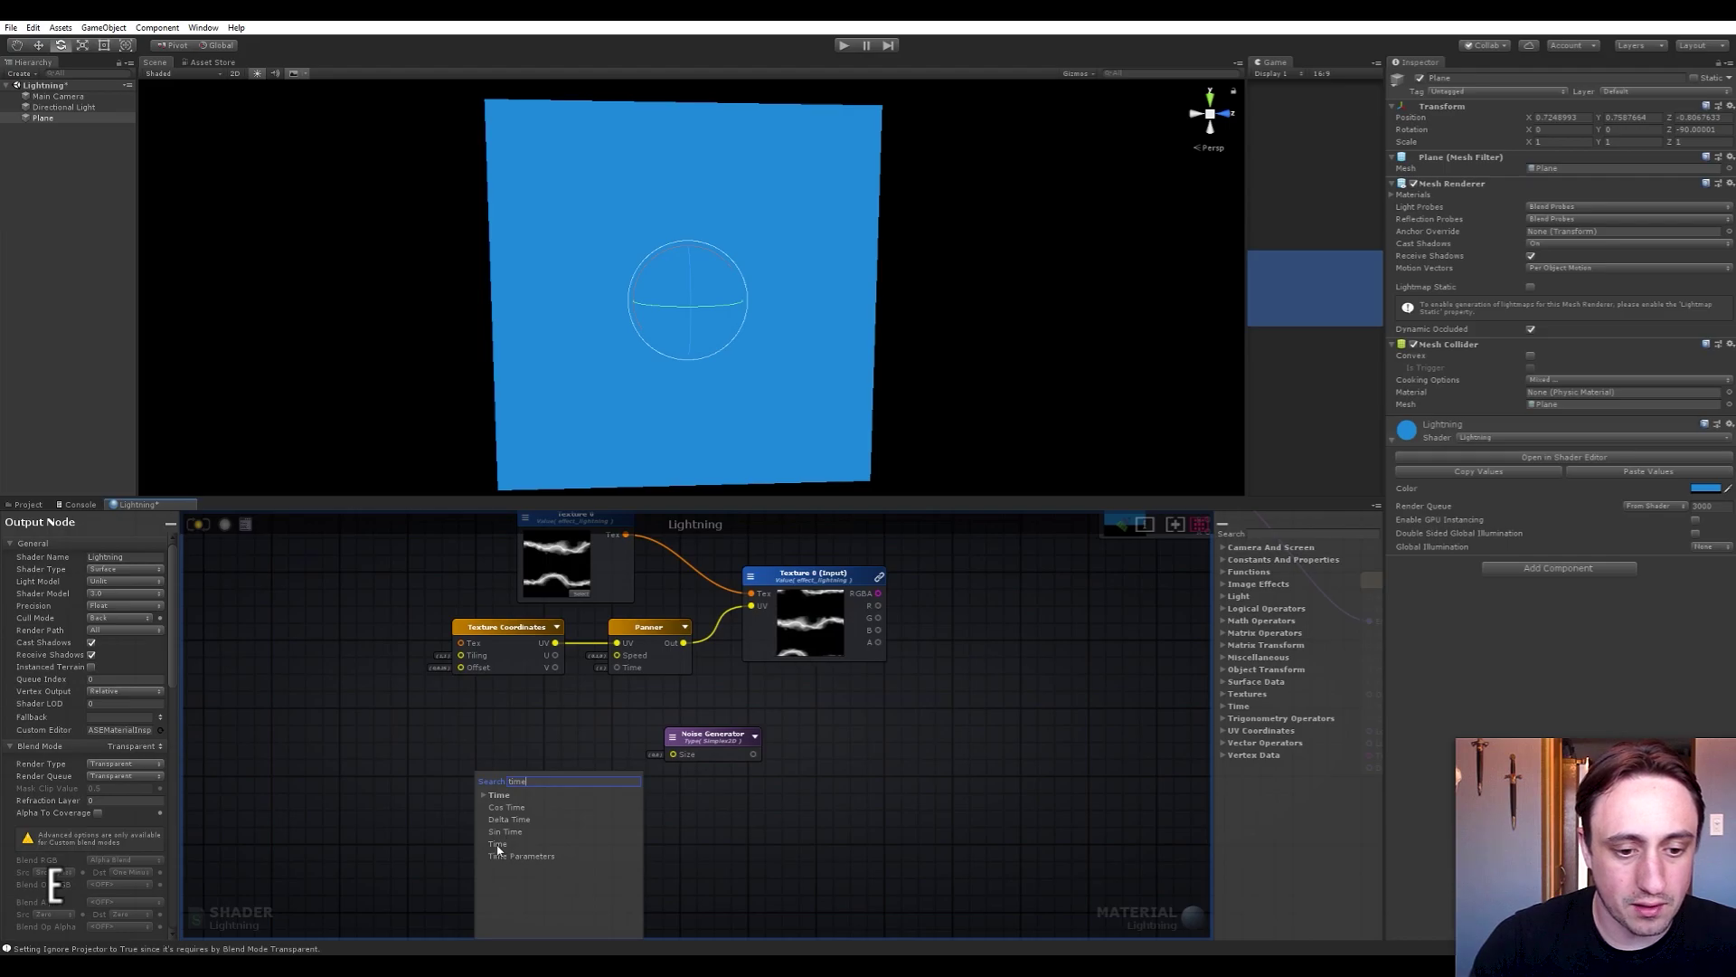
left_click(497, 847)
left_click_drag(518, 794, 675, 754)
middle_click_drag(667, 818, 599, 859)
left_click_drag(470, 796, 526, 789)
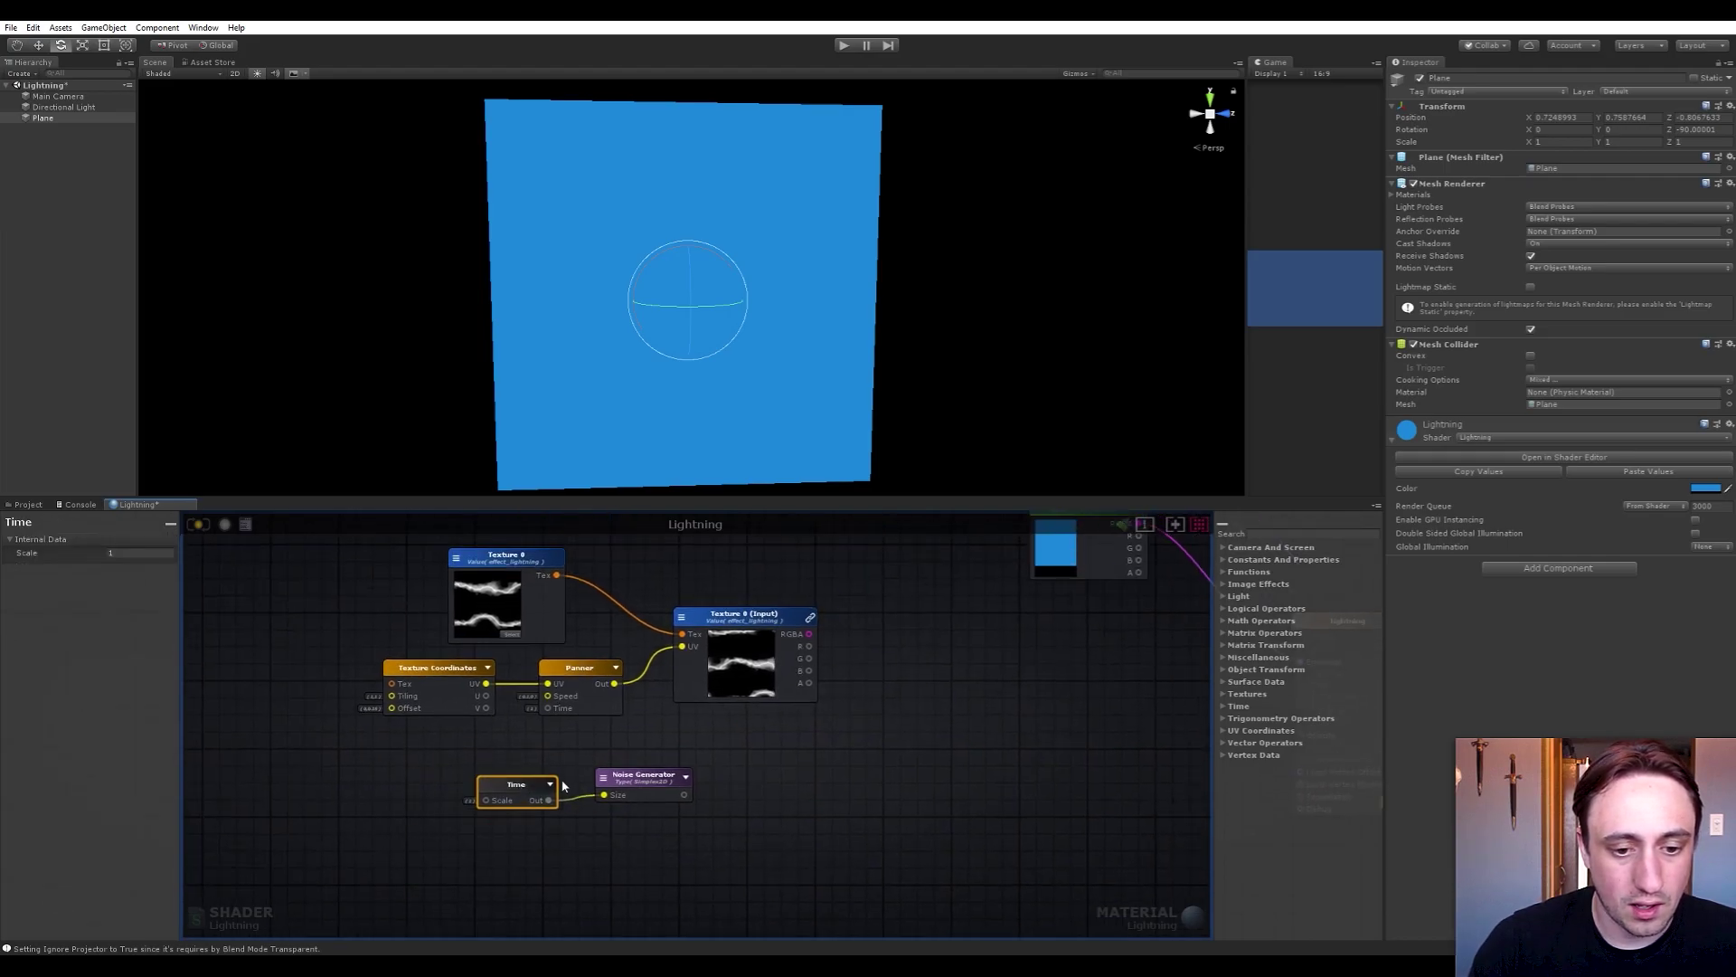
Expand the Noise Generator's preview to examine how its output changes over time
left_click(685, 779)
middle_click_drag(812, 821, 811, 783)
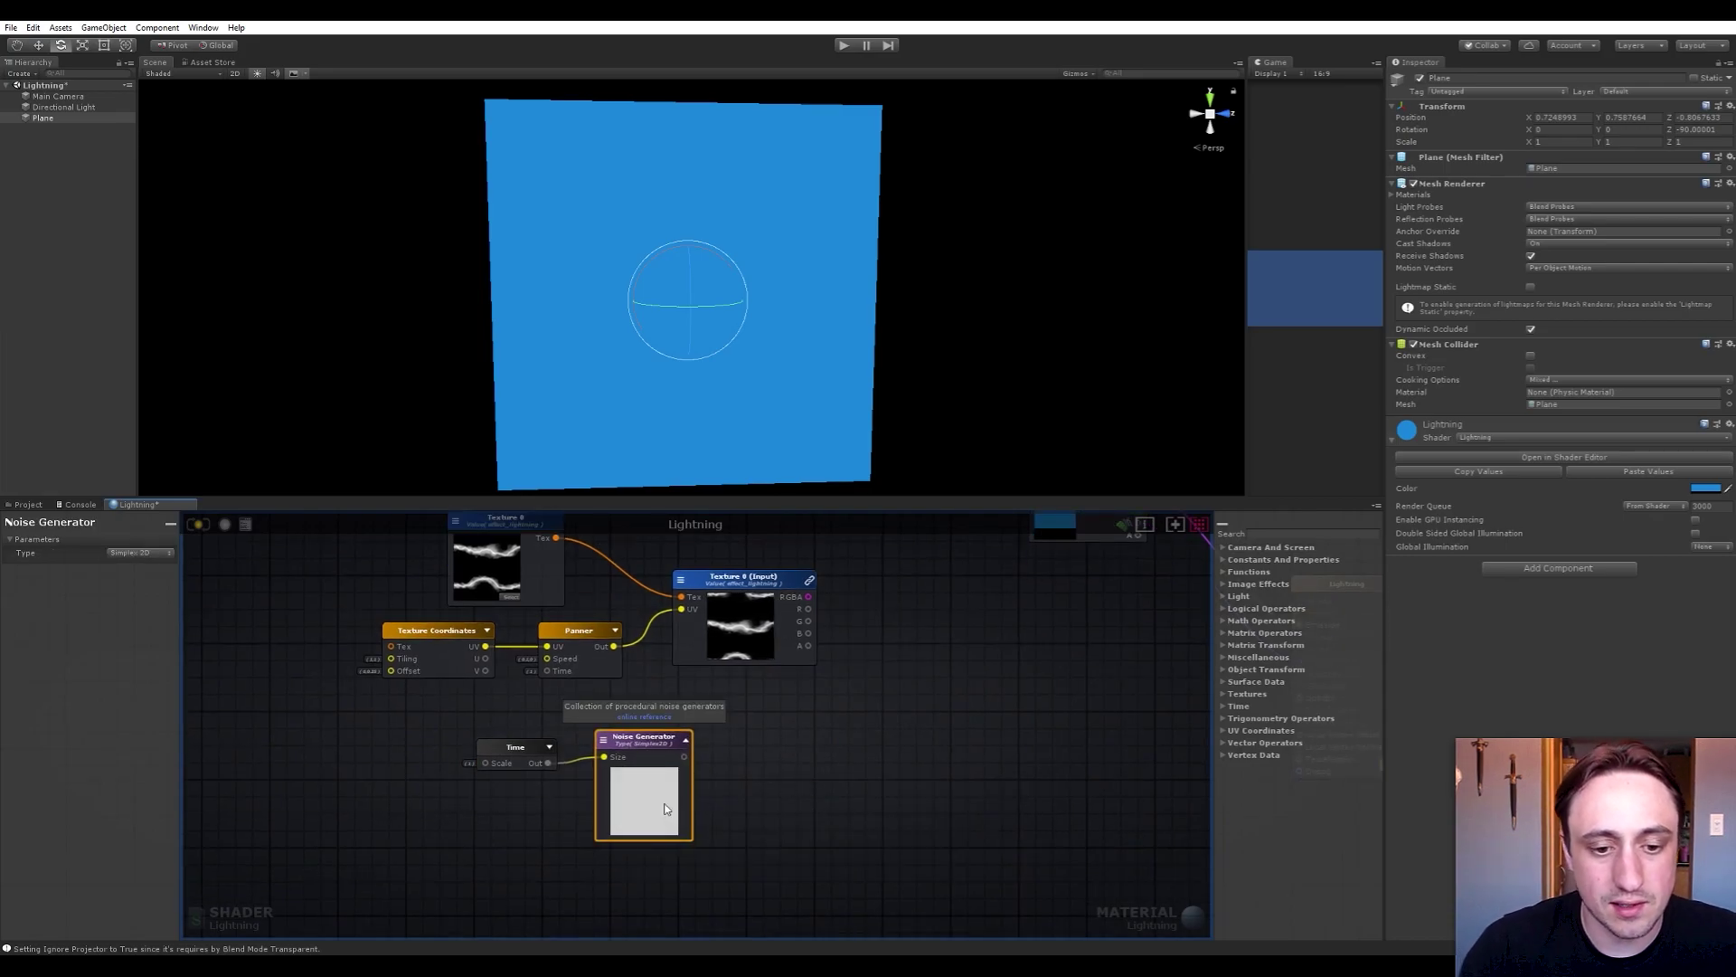
middle_click_drag(652, 747, 667, 775)
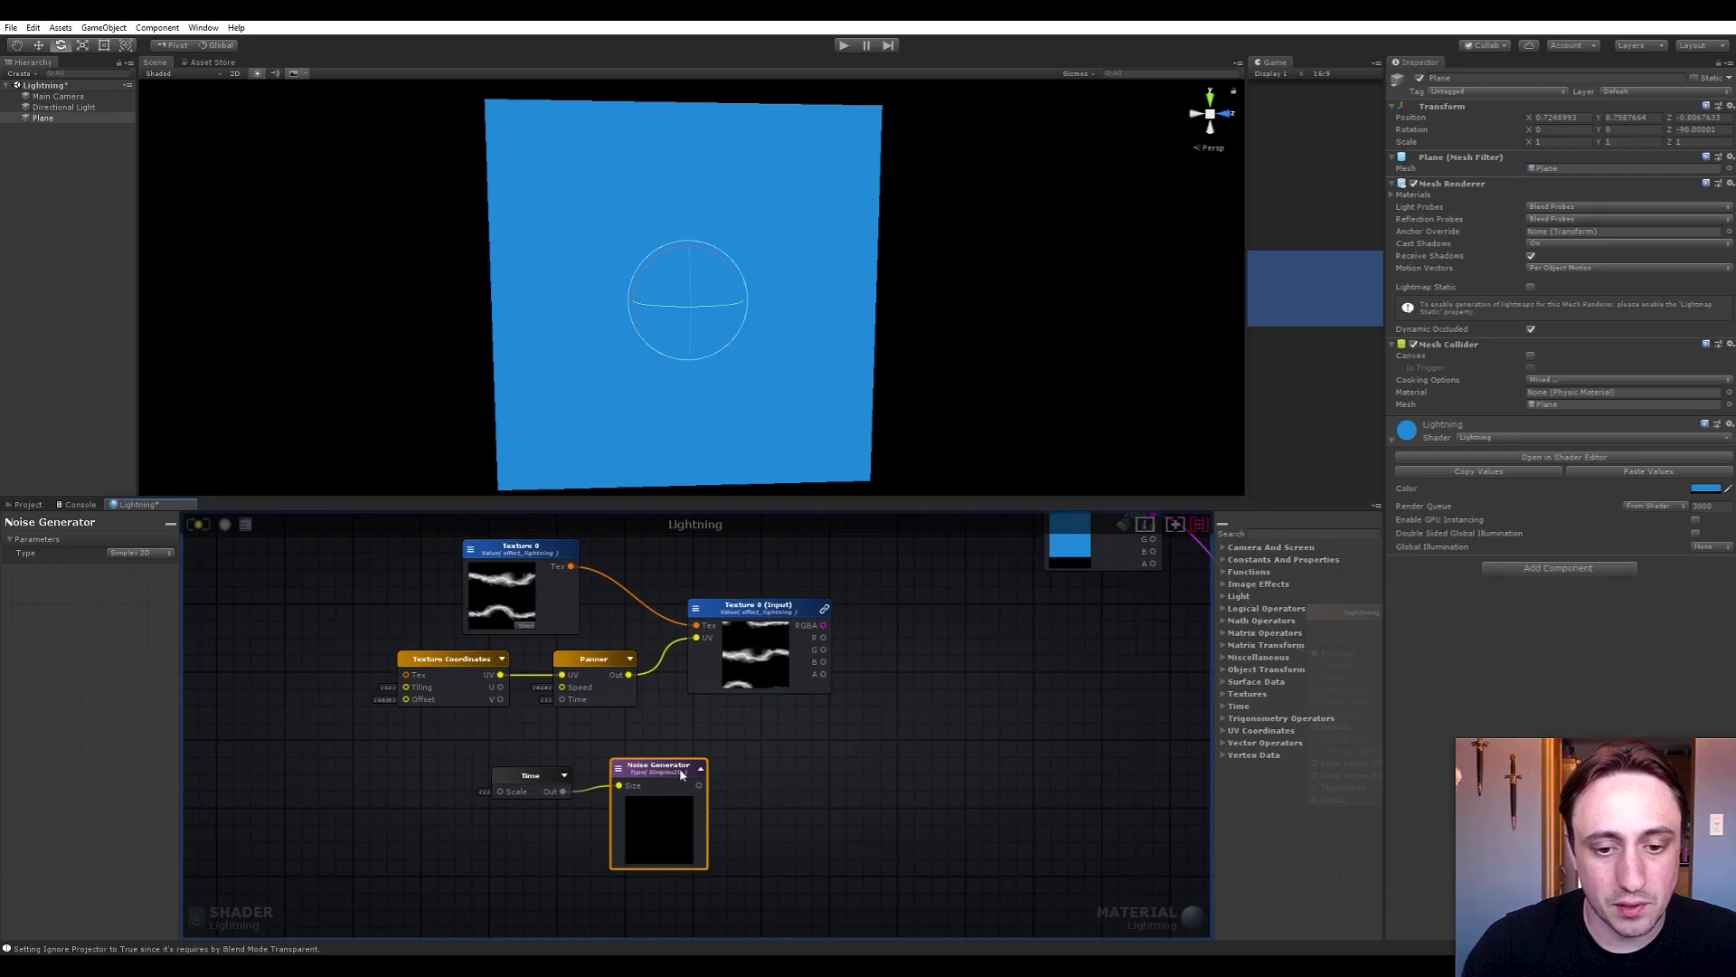
Add a Multiply node fed by the texture sample's R output and the Noise Generator's output, and expand its preview
left_click(903, 745)
key("space")
type("mult")
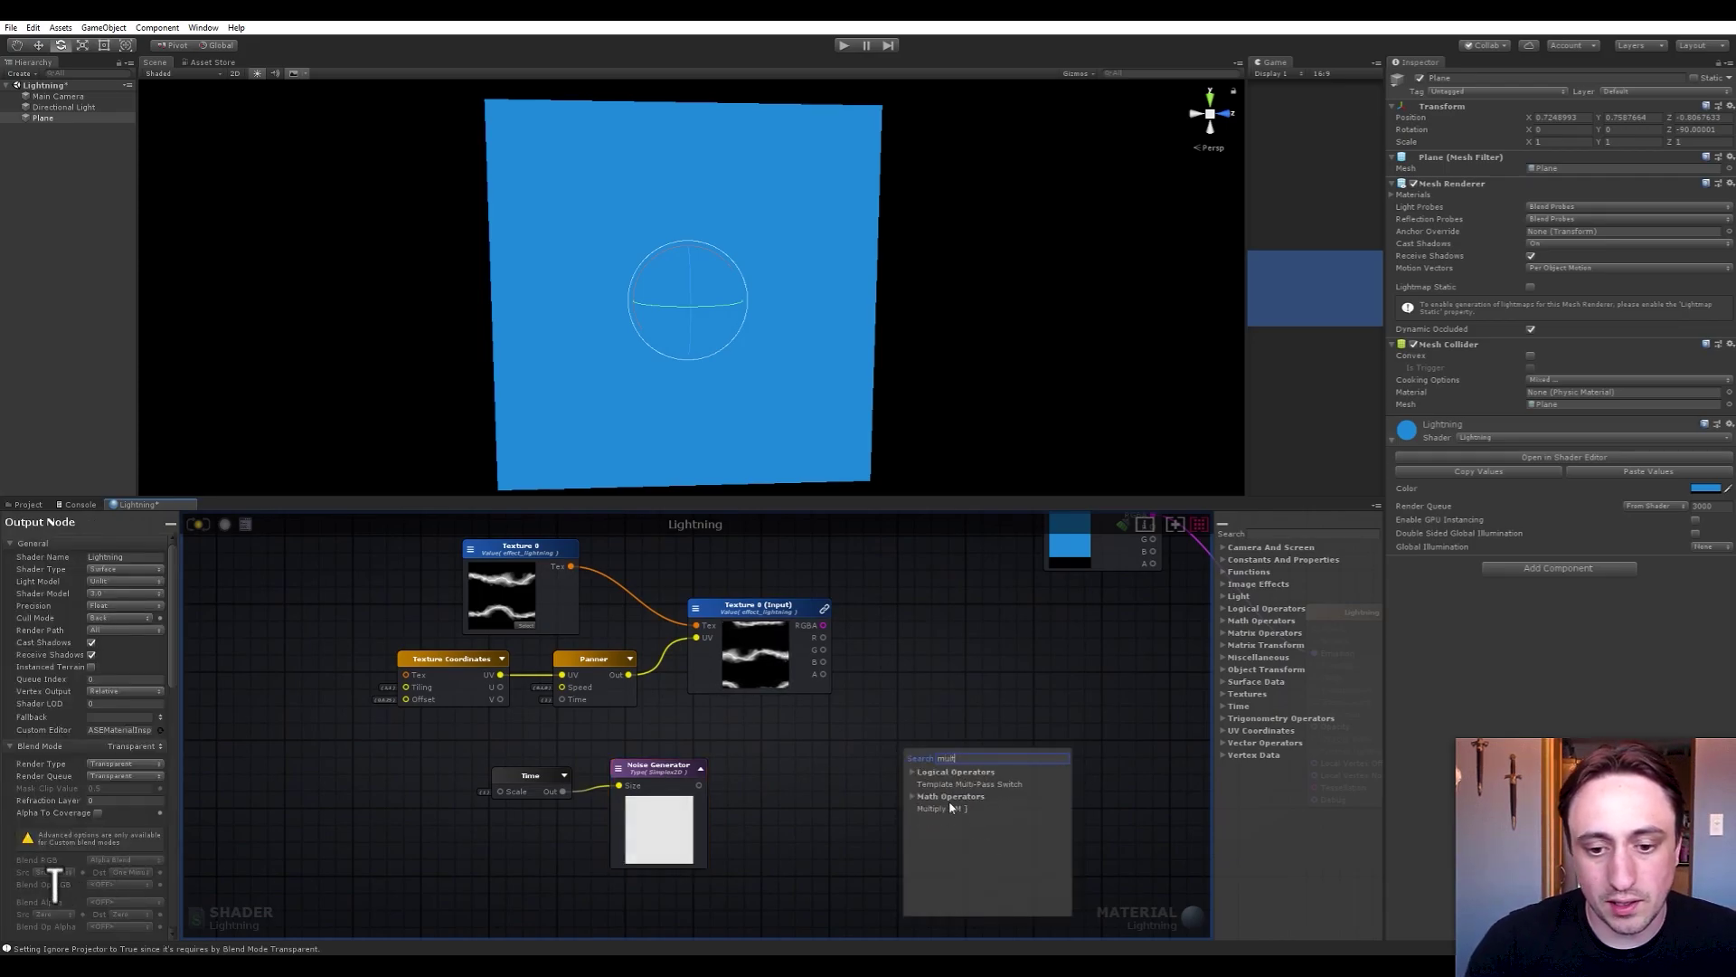
left_click(943, 807)
left_click_drag(823, 638, 911, 764)
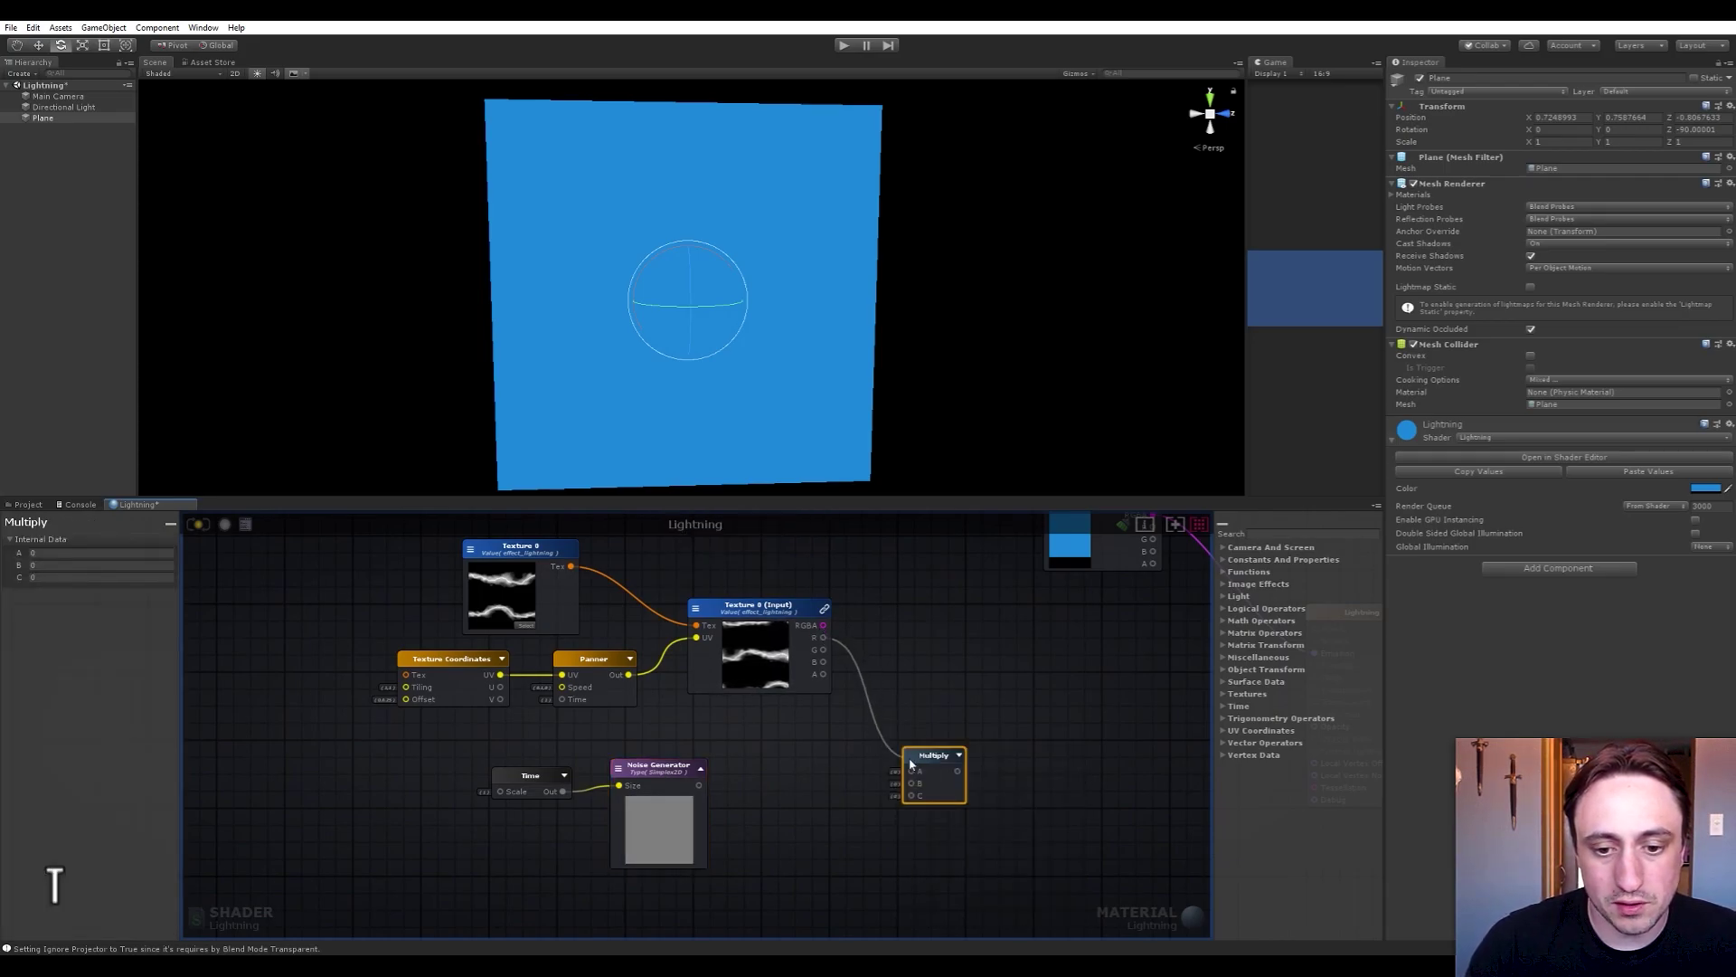
left_click_drag(699, 785, 929, 701)
left_click(959, 755)
Collapse the Noise Generator's preview and arrange it with the Time node directly below the Panner and texture sample
left_click_drag(667, 770, 776, 728)
left_click(775, 735)
left_click_drag(550, 774, 649, 741)
middle_click_drag(657, 774, 658, 784)
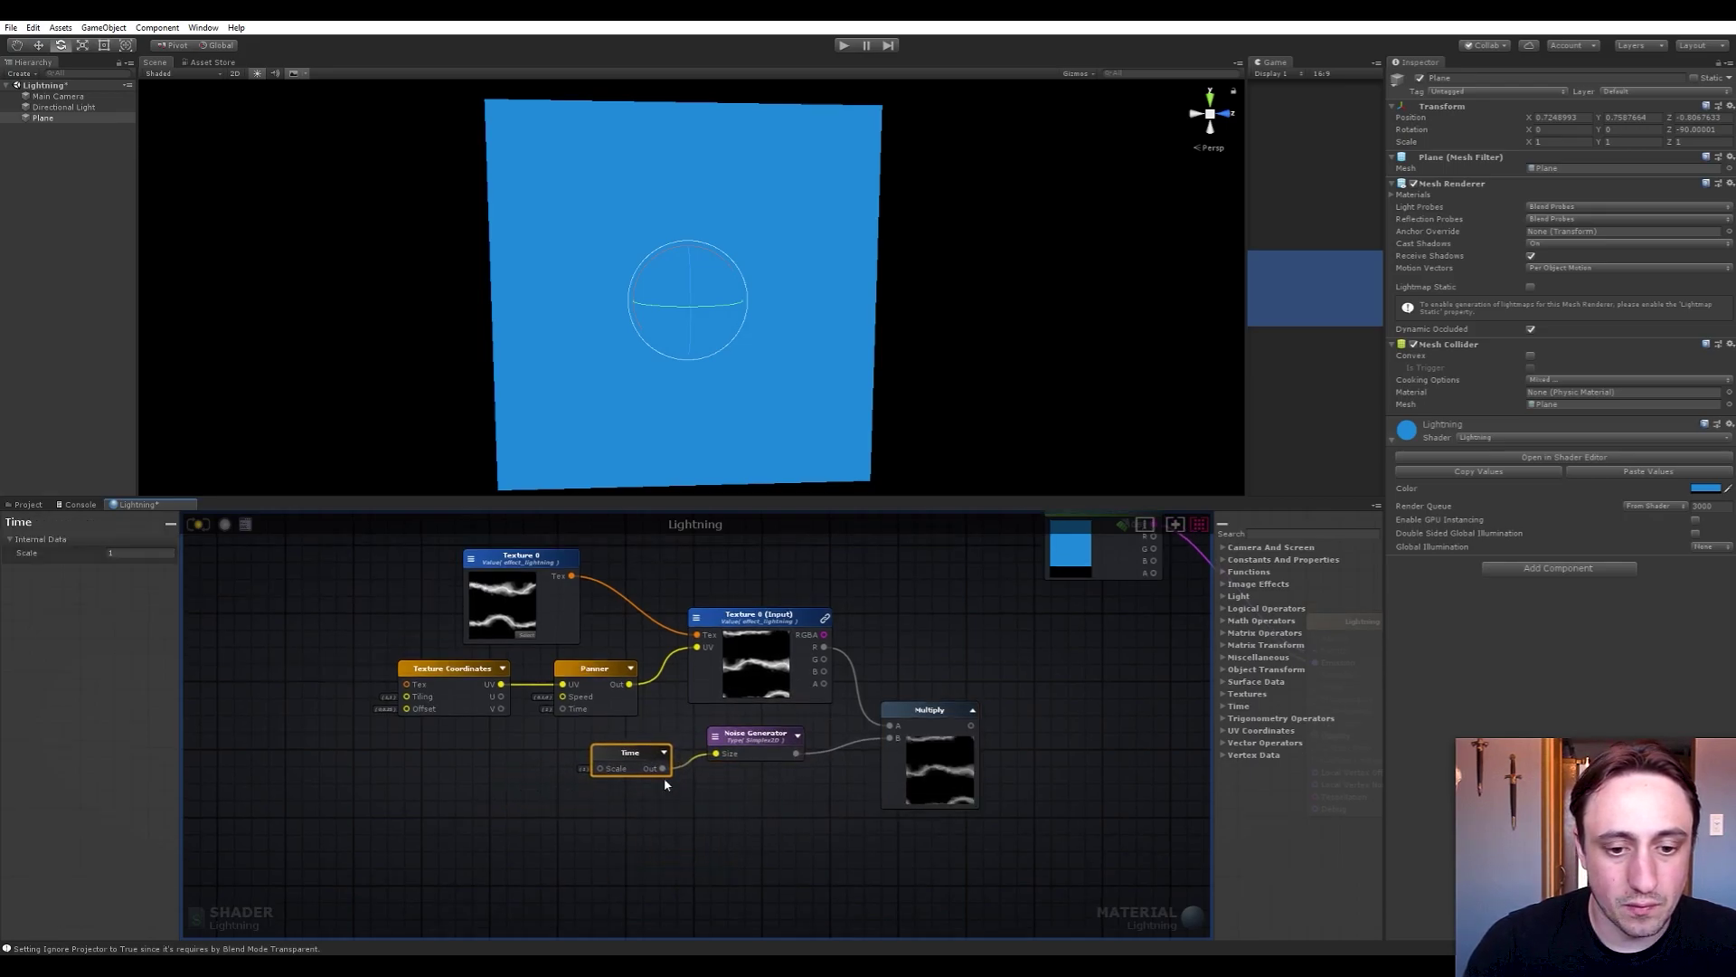
left_click_drag(734, 745, 737, 758)
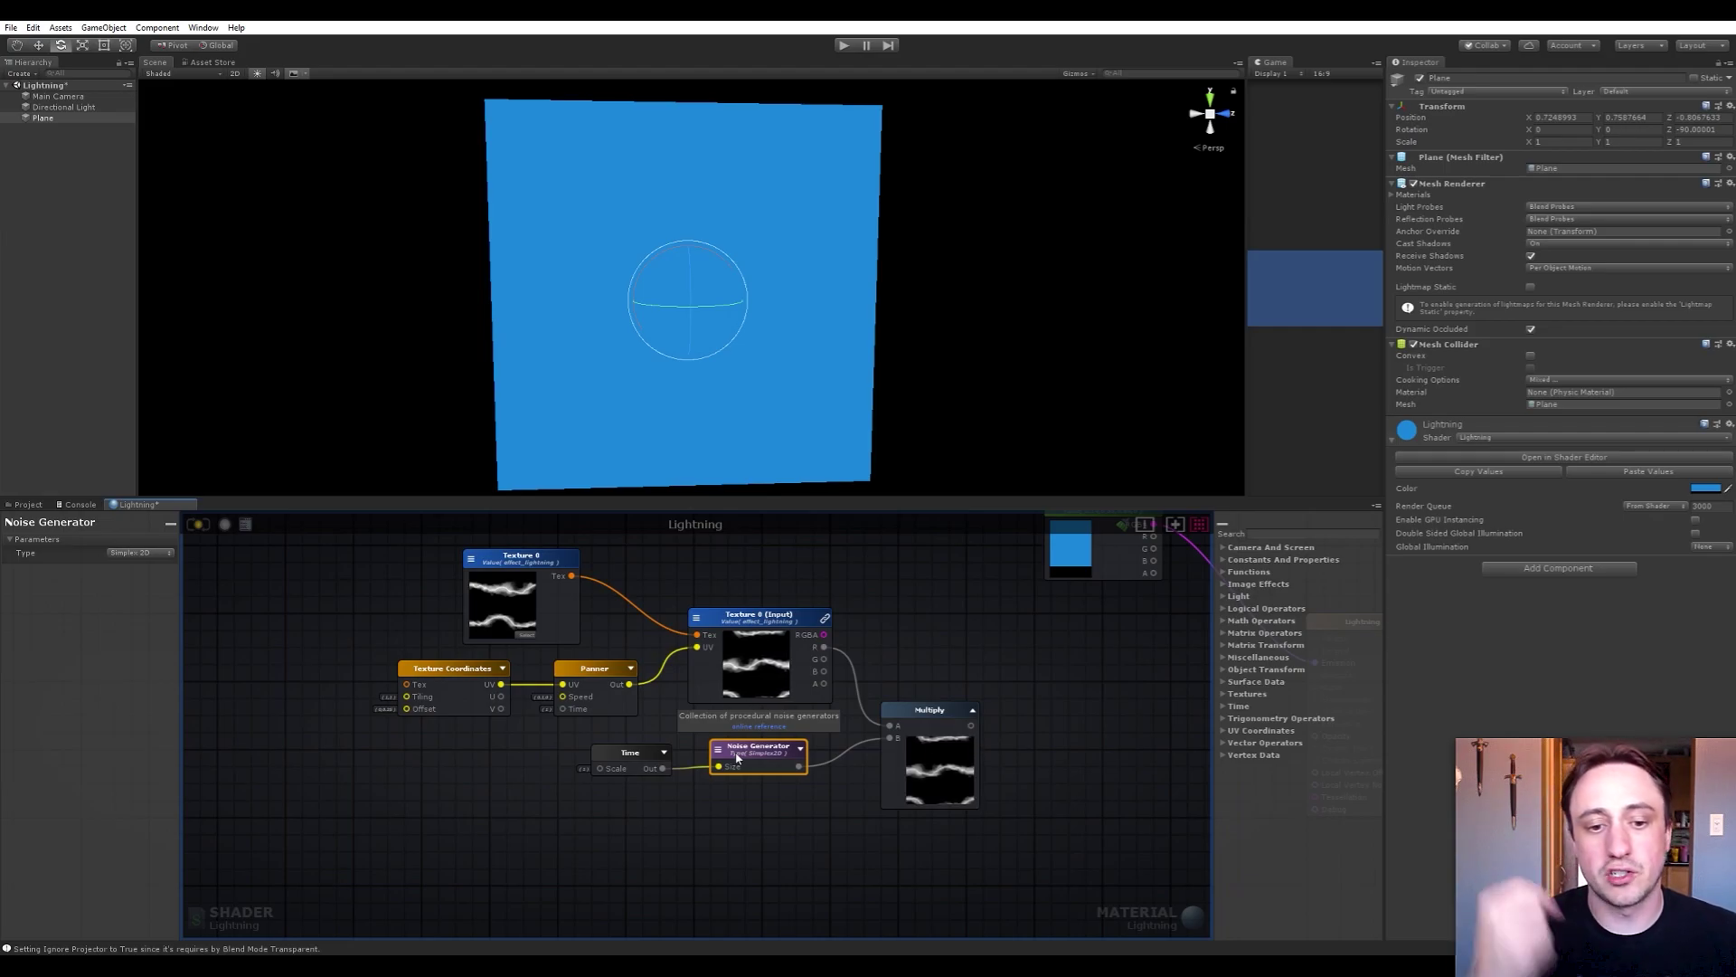
Add a Vector4 node in the empty area below the Texture Coordinates node
middle_click_drag(554, 876, 677, 855)
left_click(520, 832)
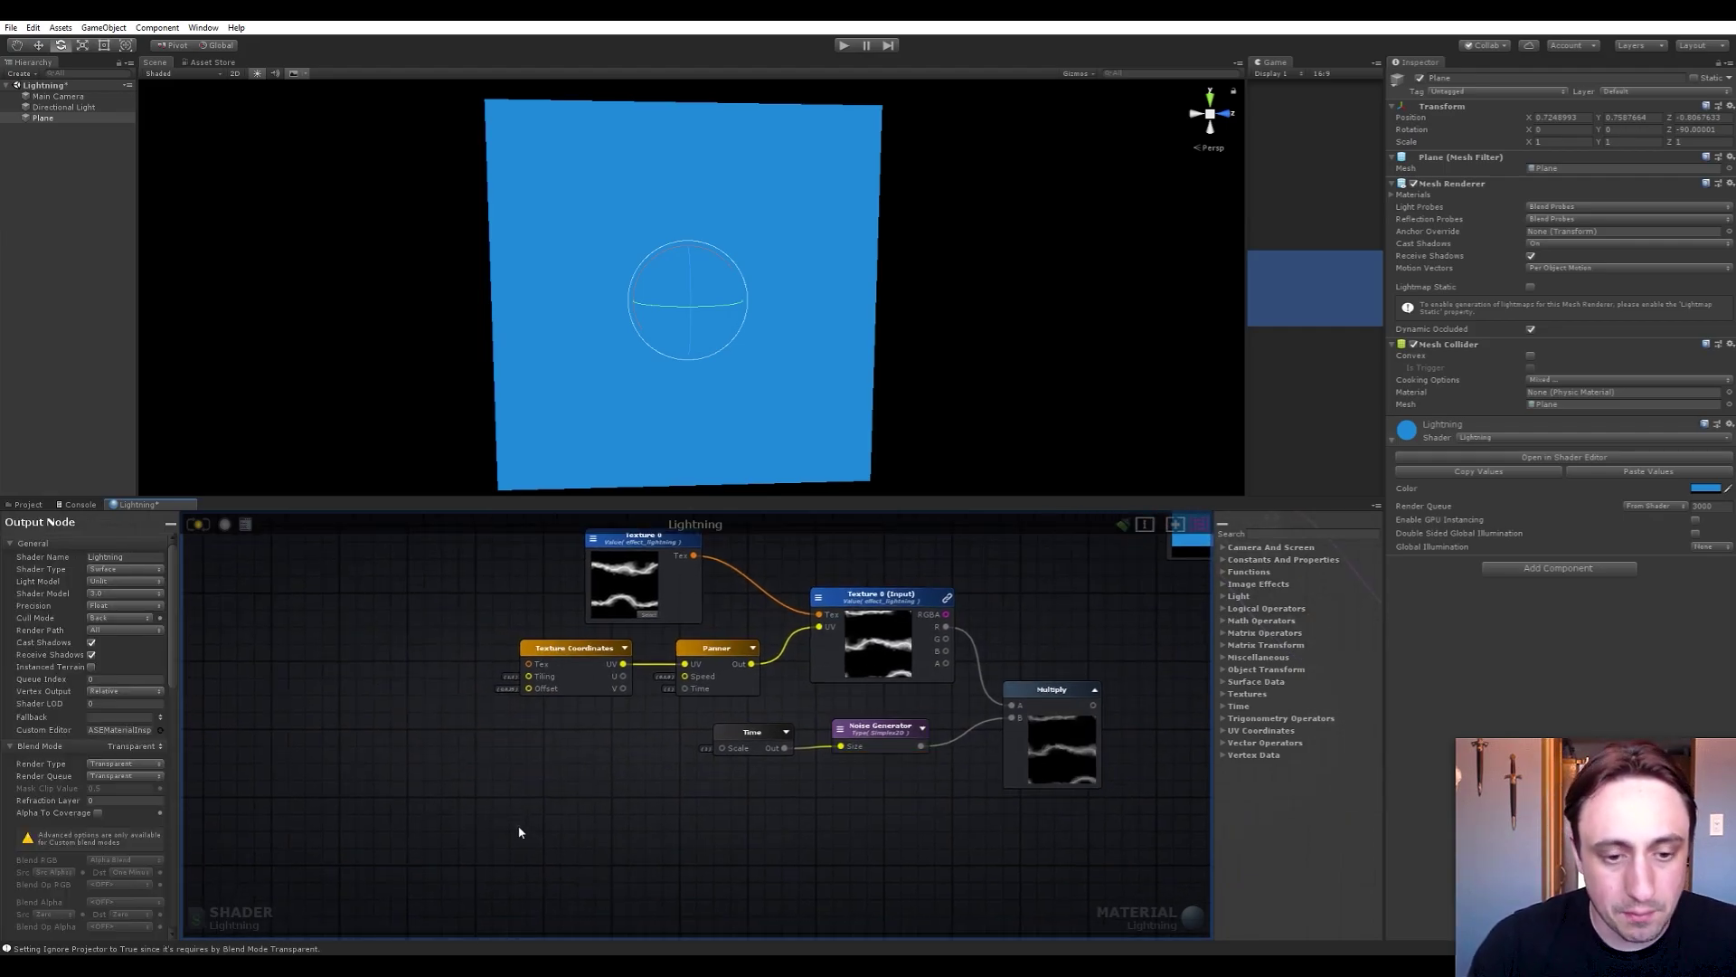
key("space")
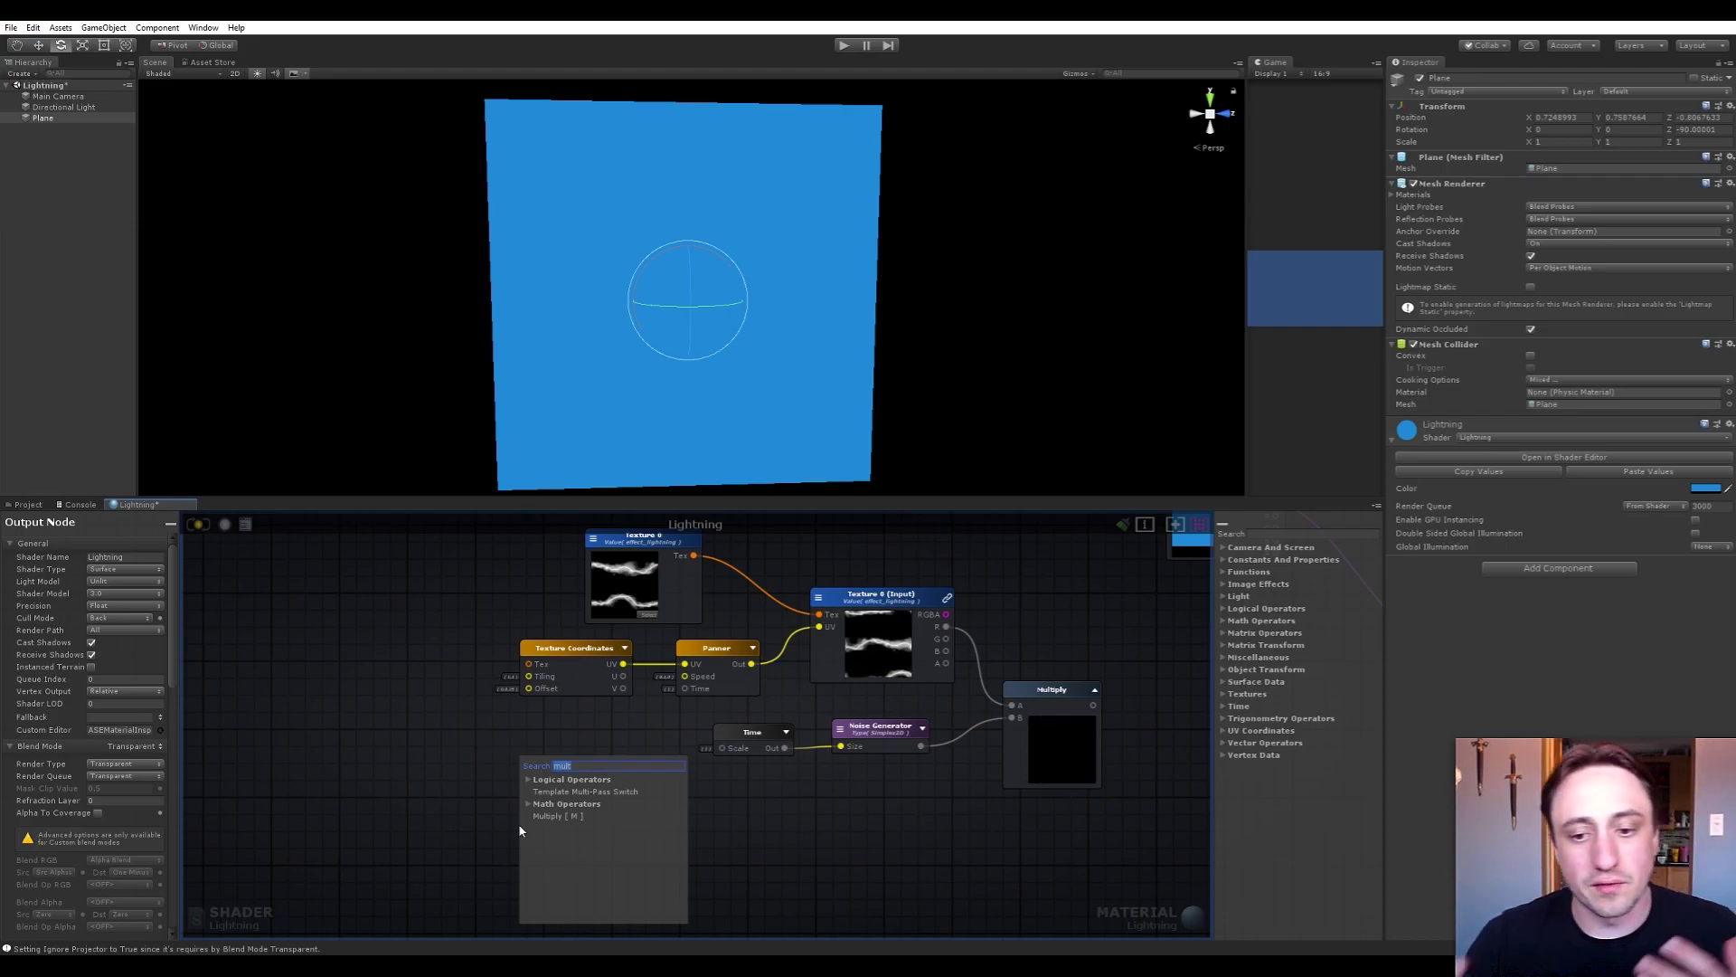
type("vector")
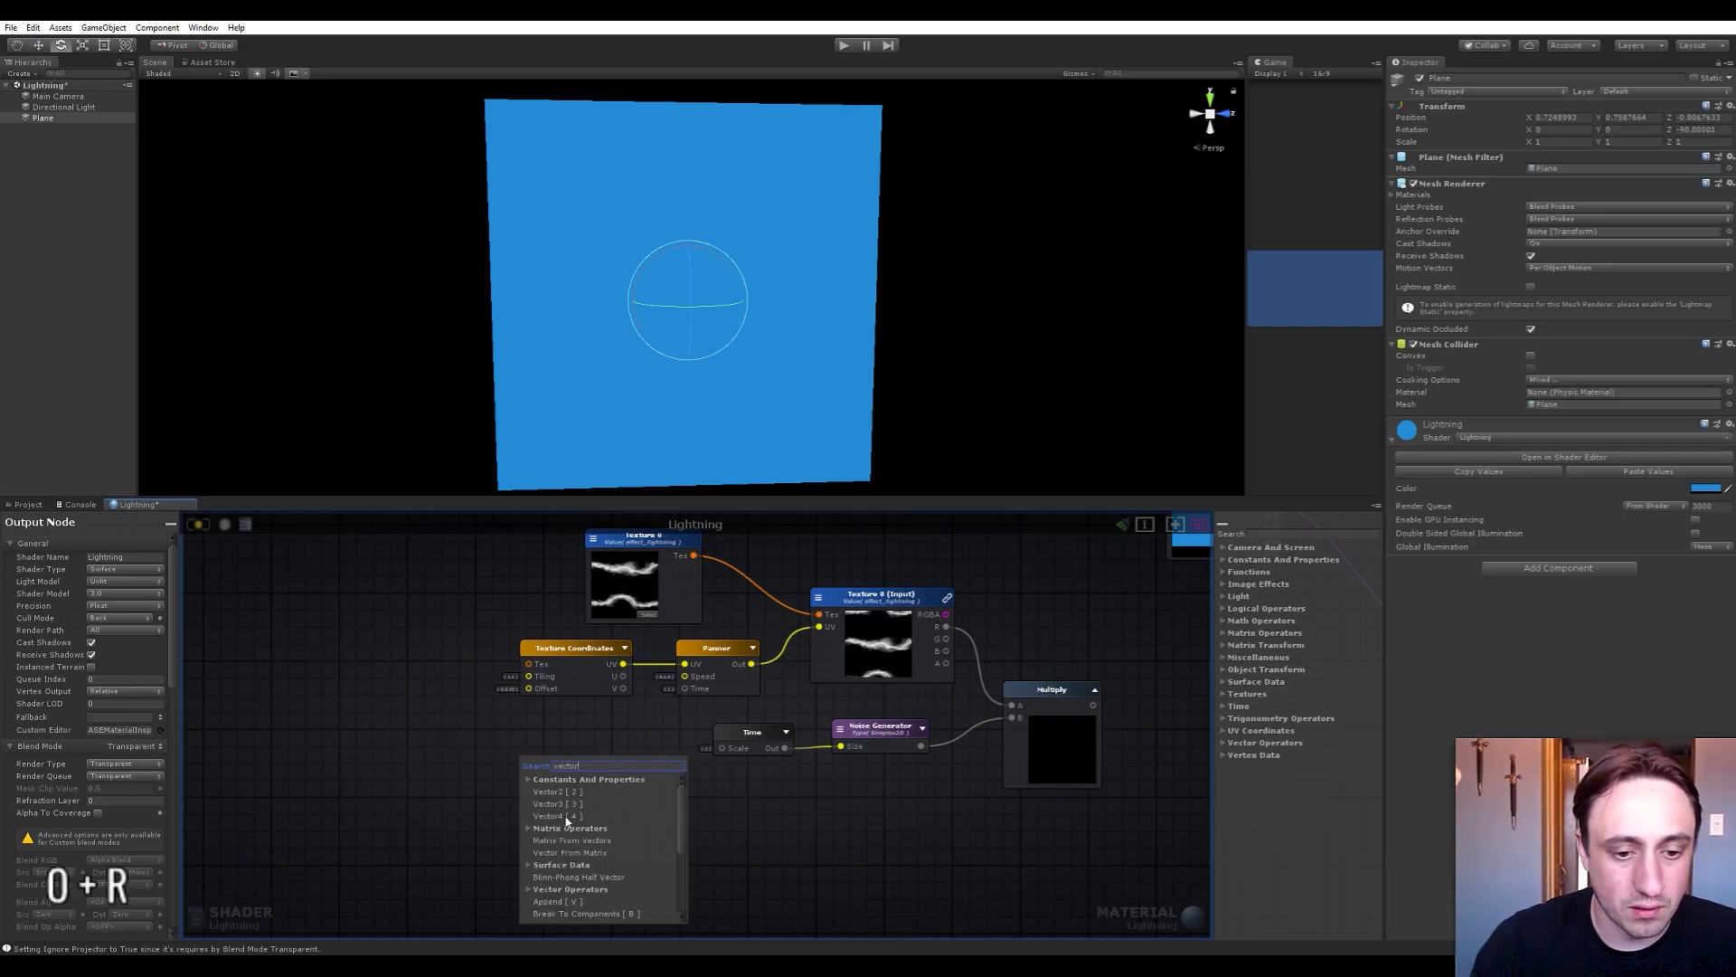
left_click(567, 817)
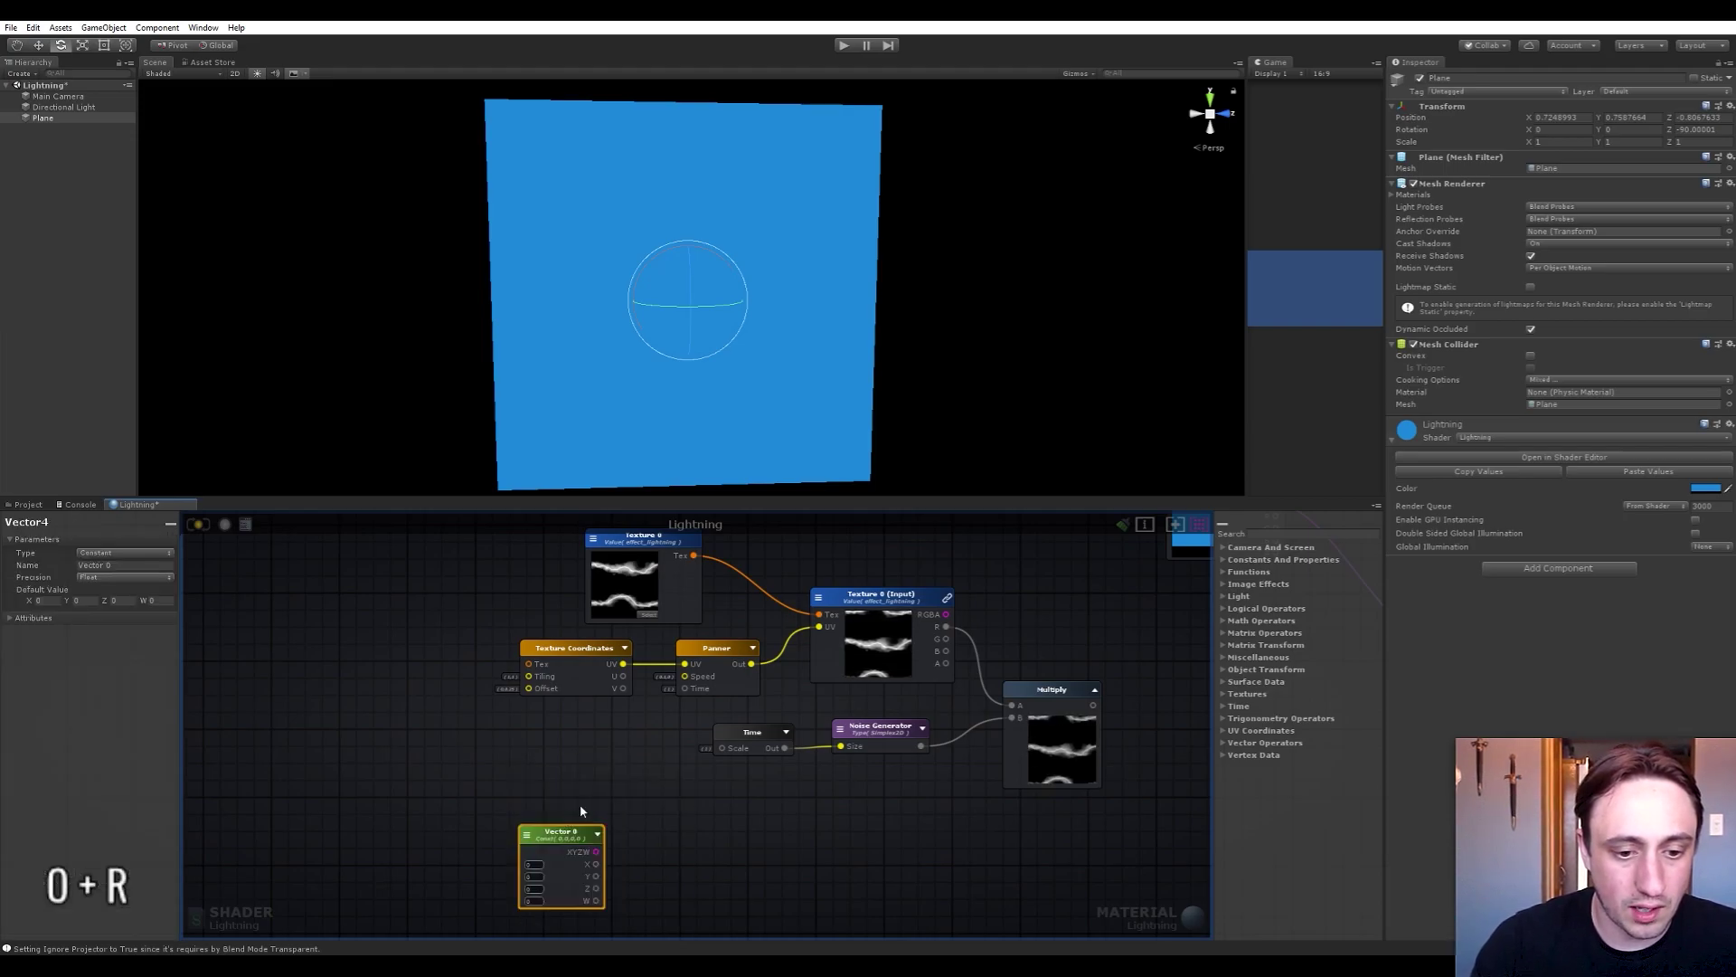
Set the Vector4 node's type to Property and name it Pan
left_click(135, 553)
left_click(117, 570)
left_click(123, 566)
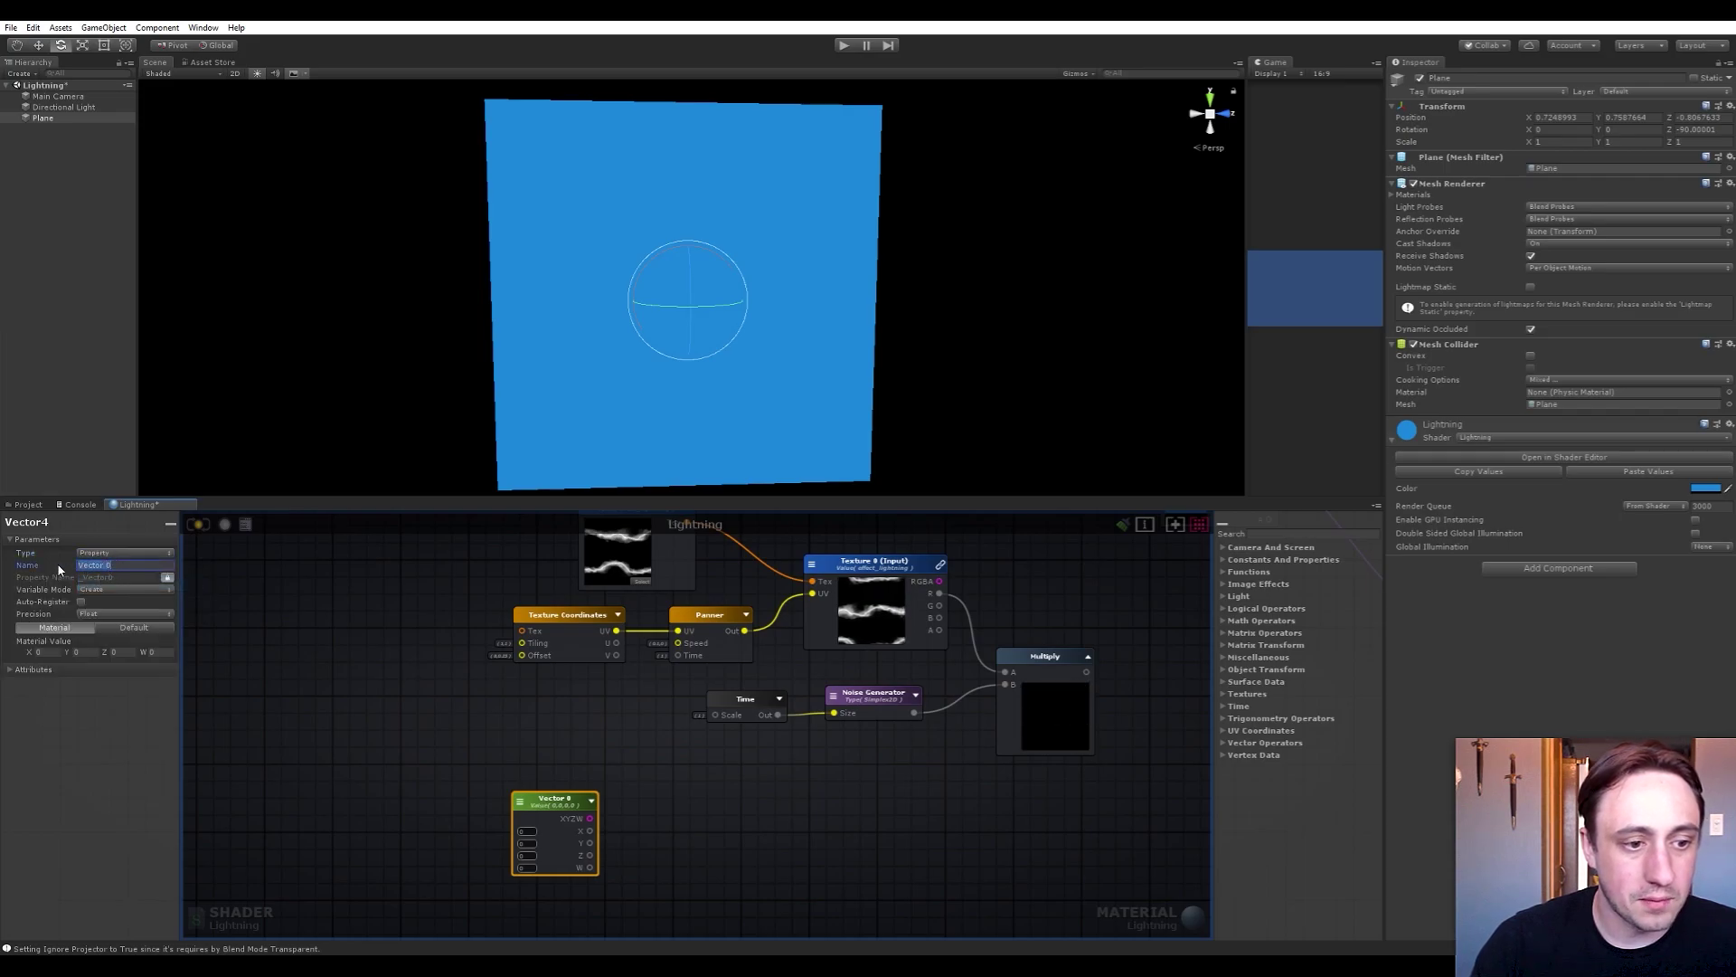
type("Lightning P")
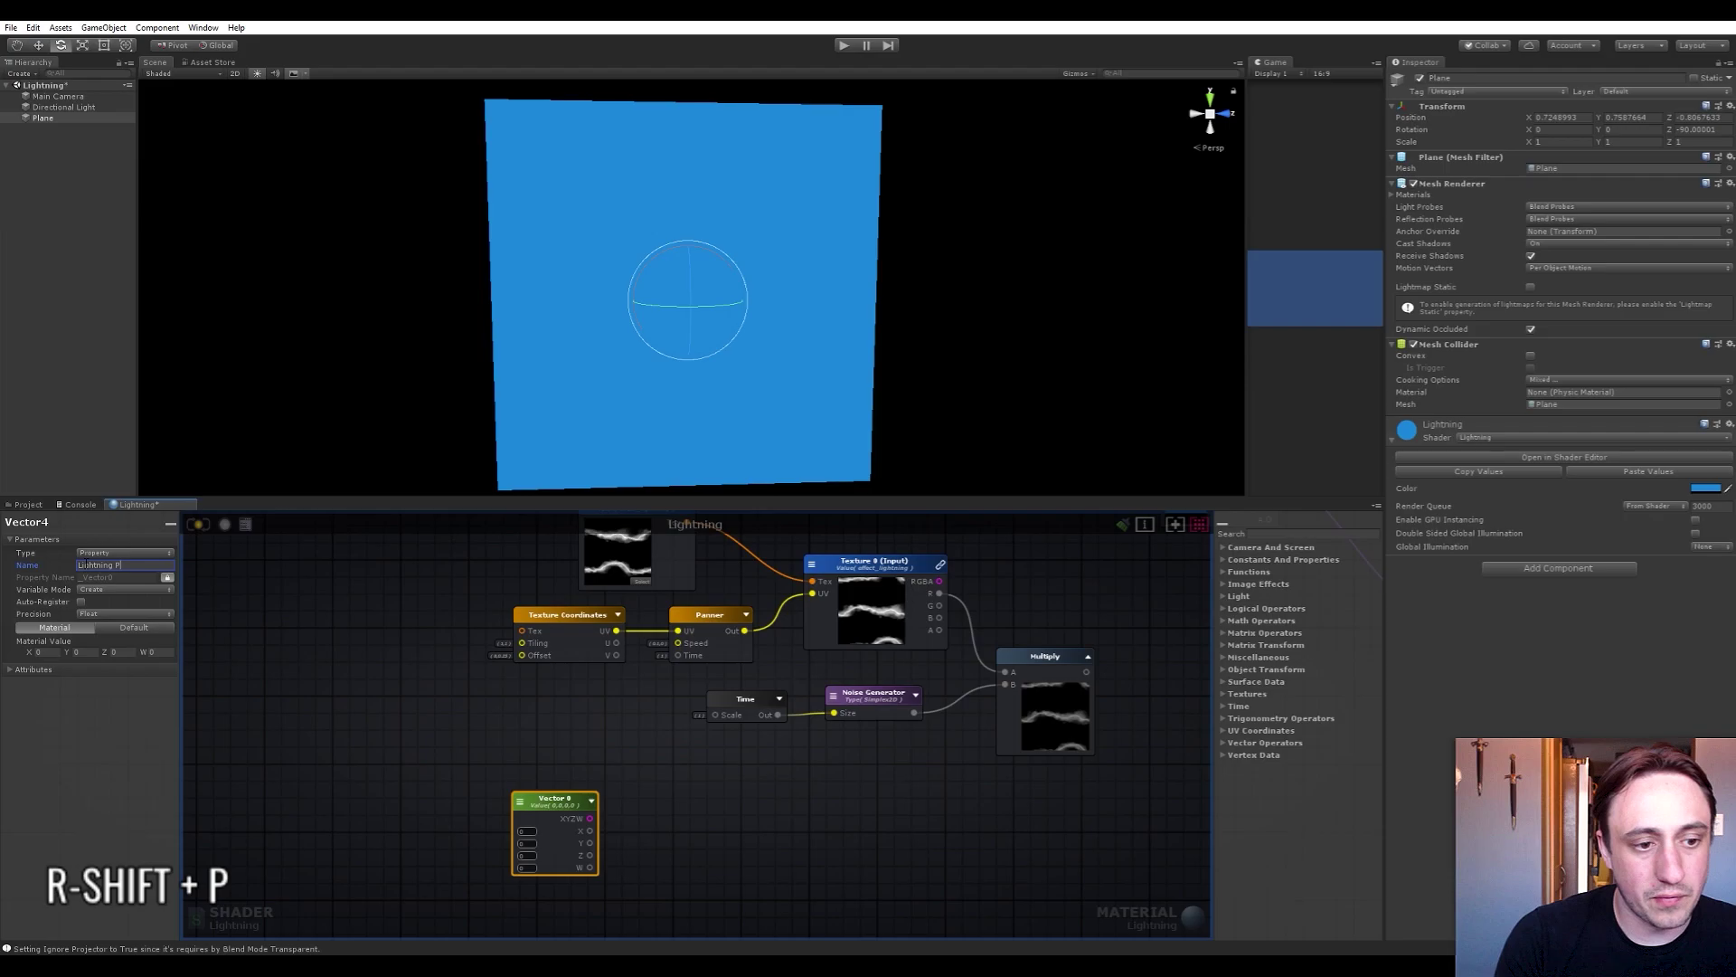
key("BackSpace")
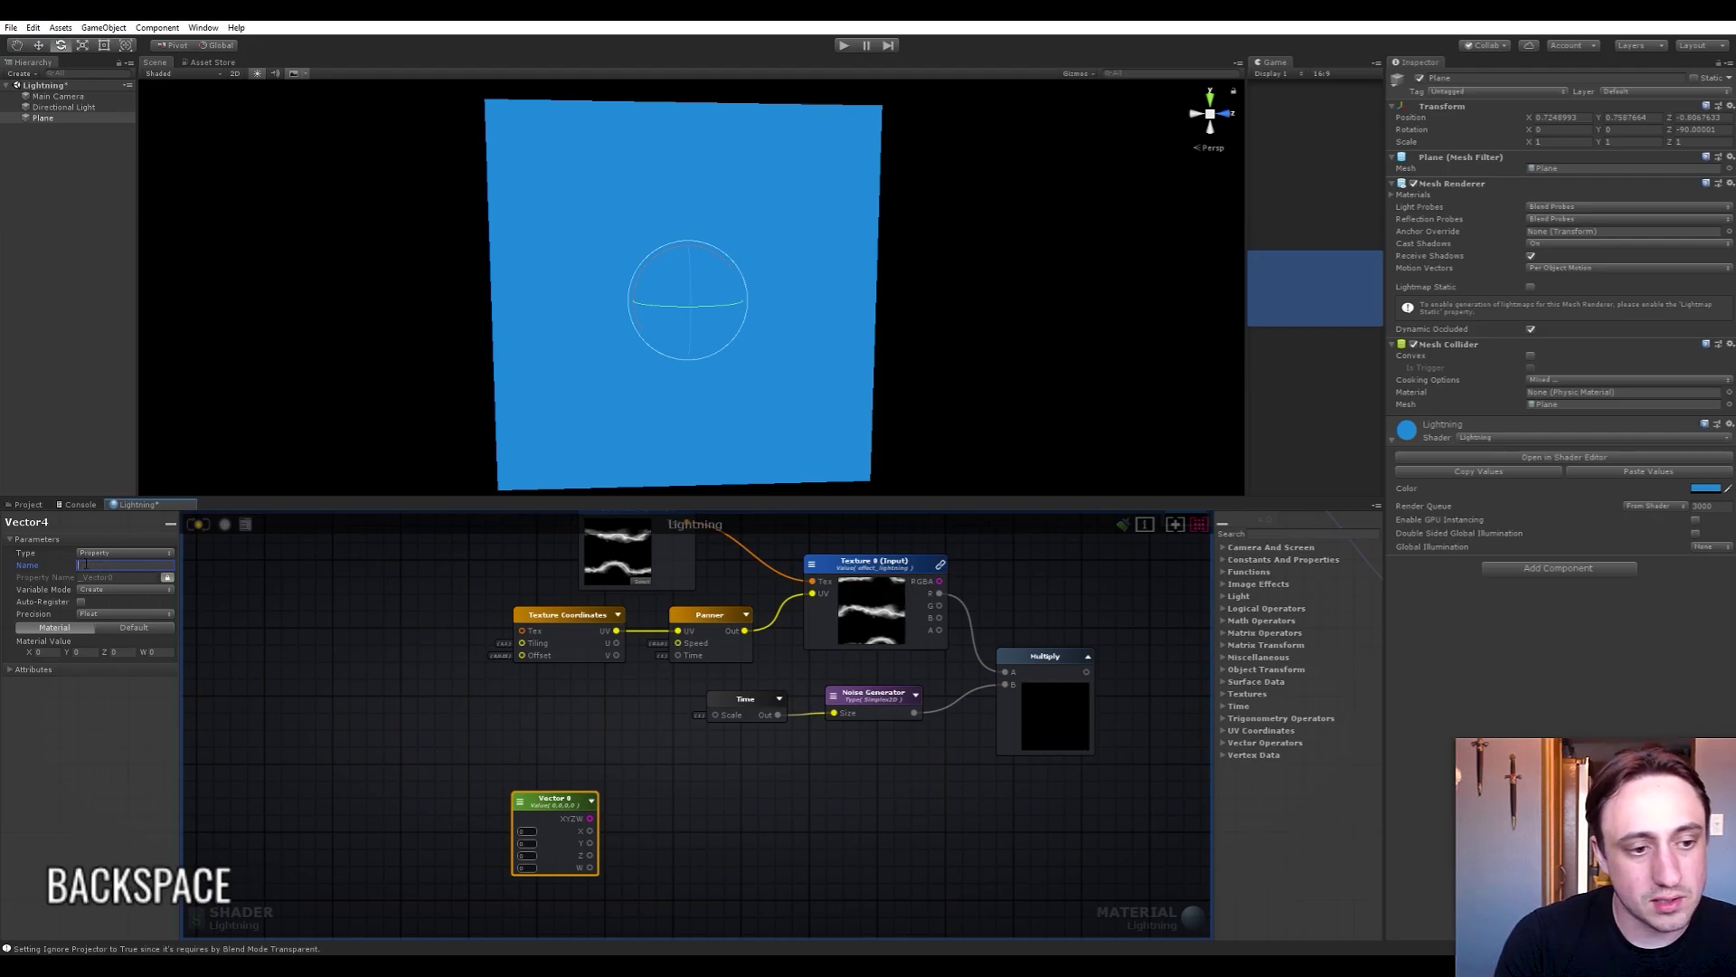
type("Pan")
key("Return")
Move the Vector4 property node further down and left of the Texture Coordinates node
left_click(347, 711)
left_click_drag(547, 808, 491, 761)
middle_click_drag(600, 766, 627, 805)
left_click_drag(491, 816, 449, 868)
Add a second Vector4 node just above the Pan node
left_click(409, 775)
key("space")
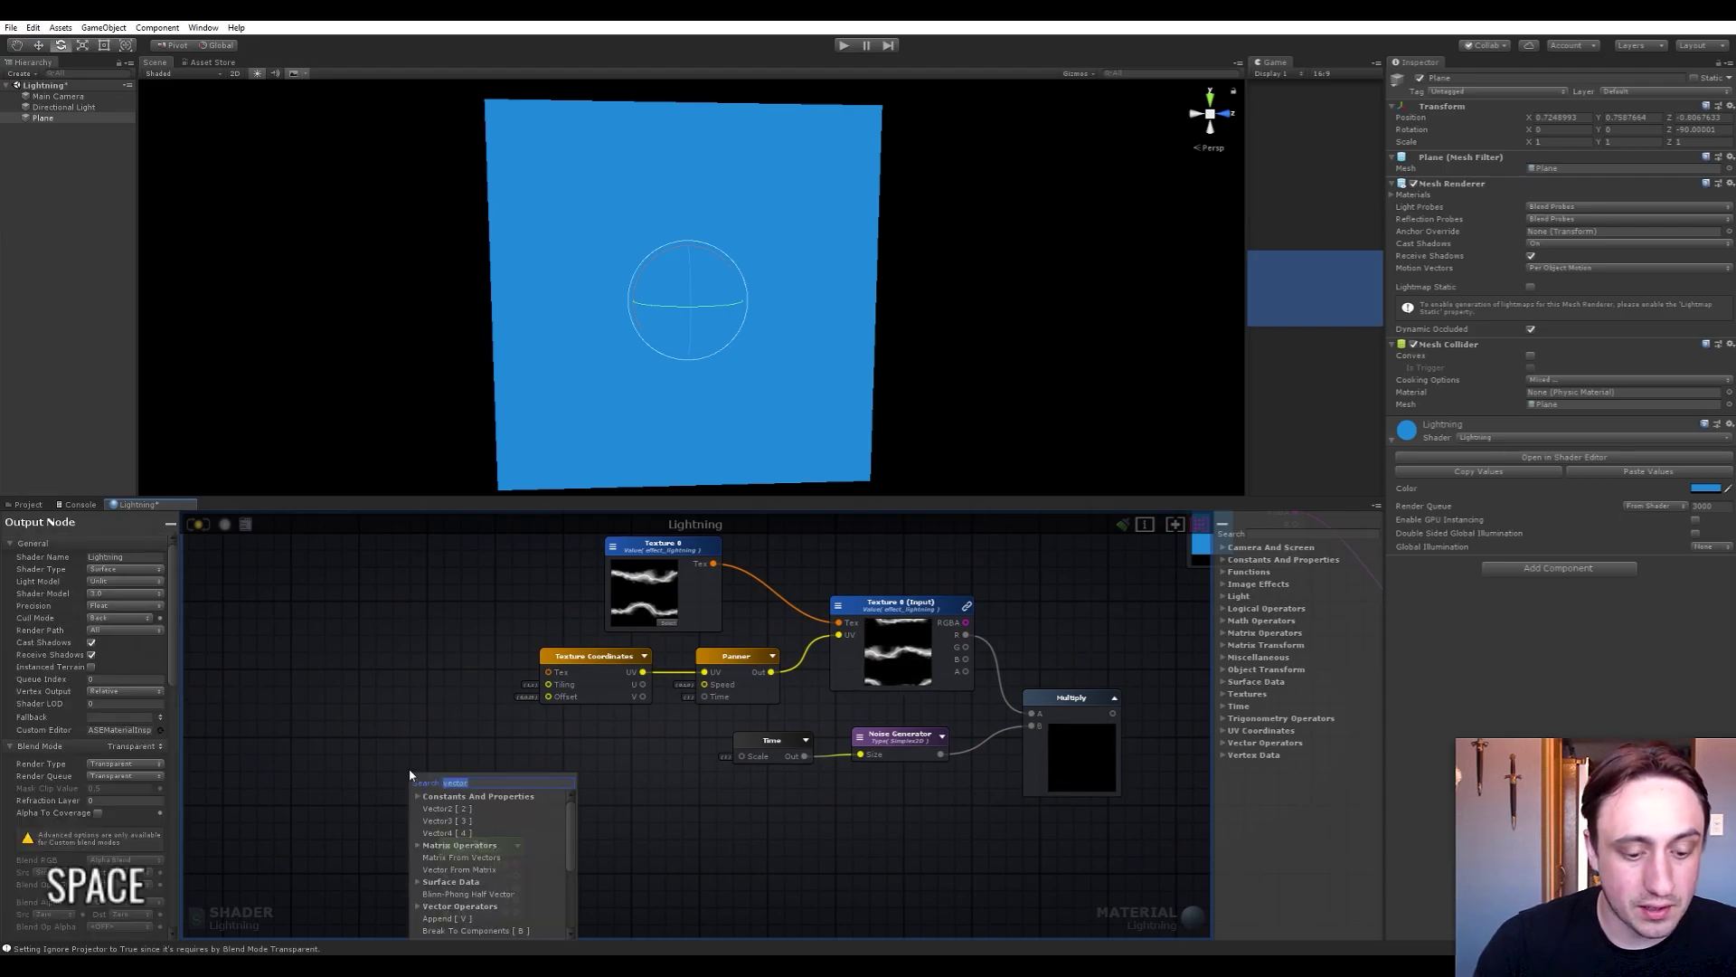
type("vecto")
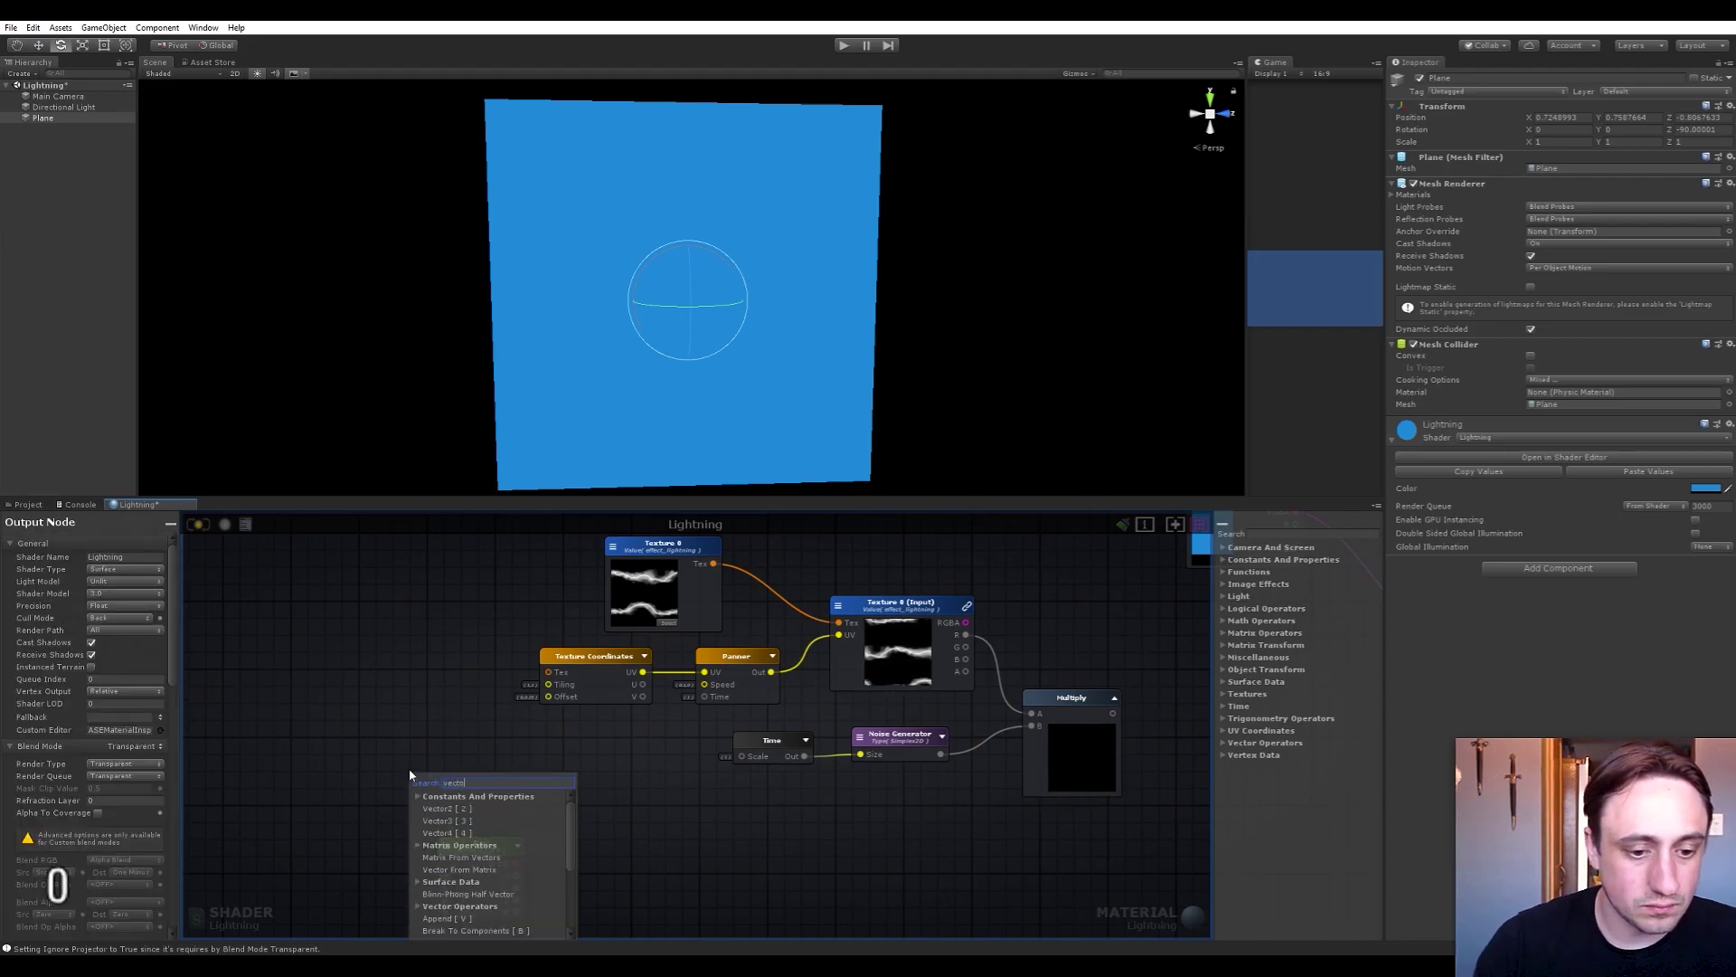
left_click(439, 832)
Set the new Vector4 node's type to Property and name it Flash Speed
left_click(127, 539)
left_click(131, 553)
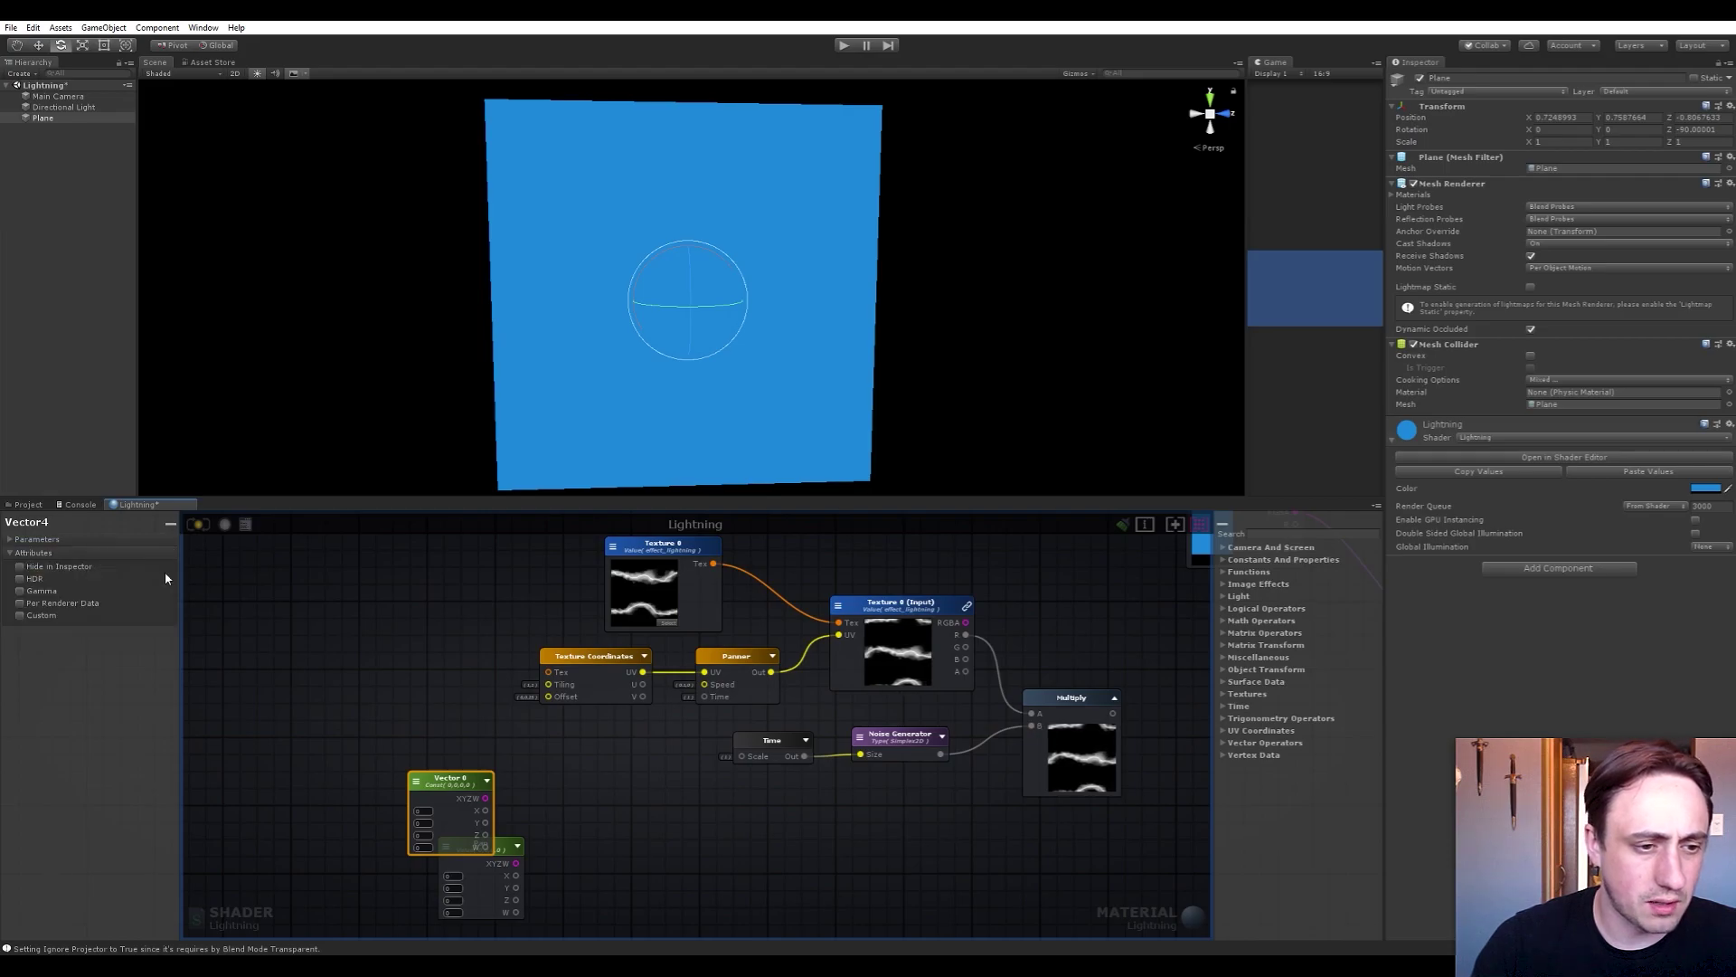
left_click(57, 541)
left_click(125, 552)
left_click(113, 567)
left_click(91, 565)
type("Flash Speed")
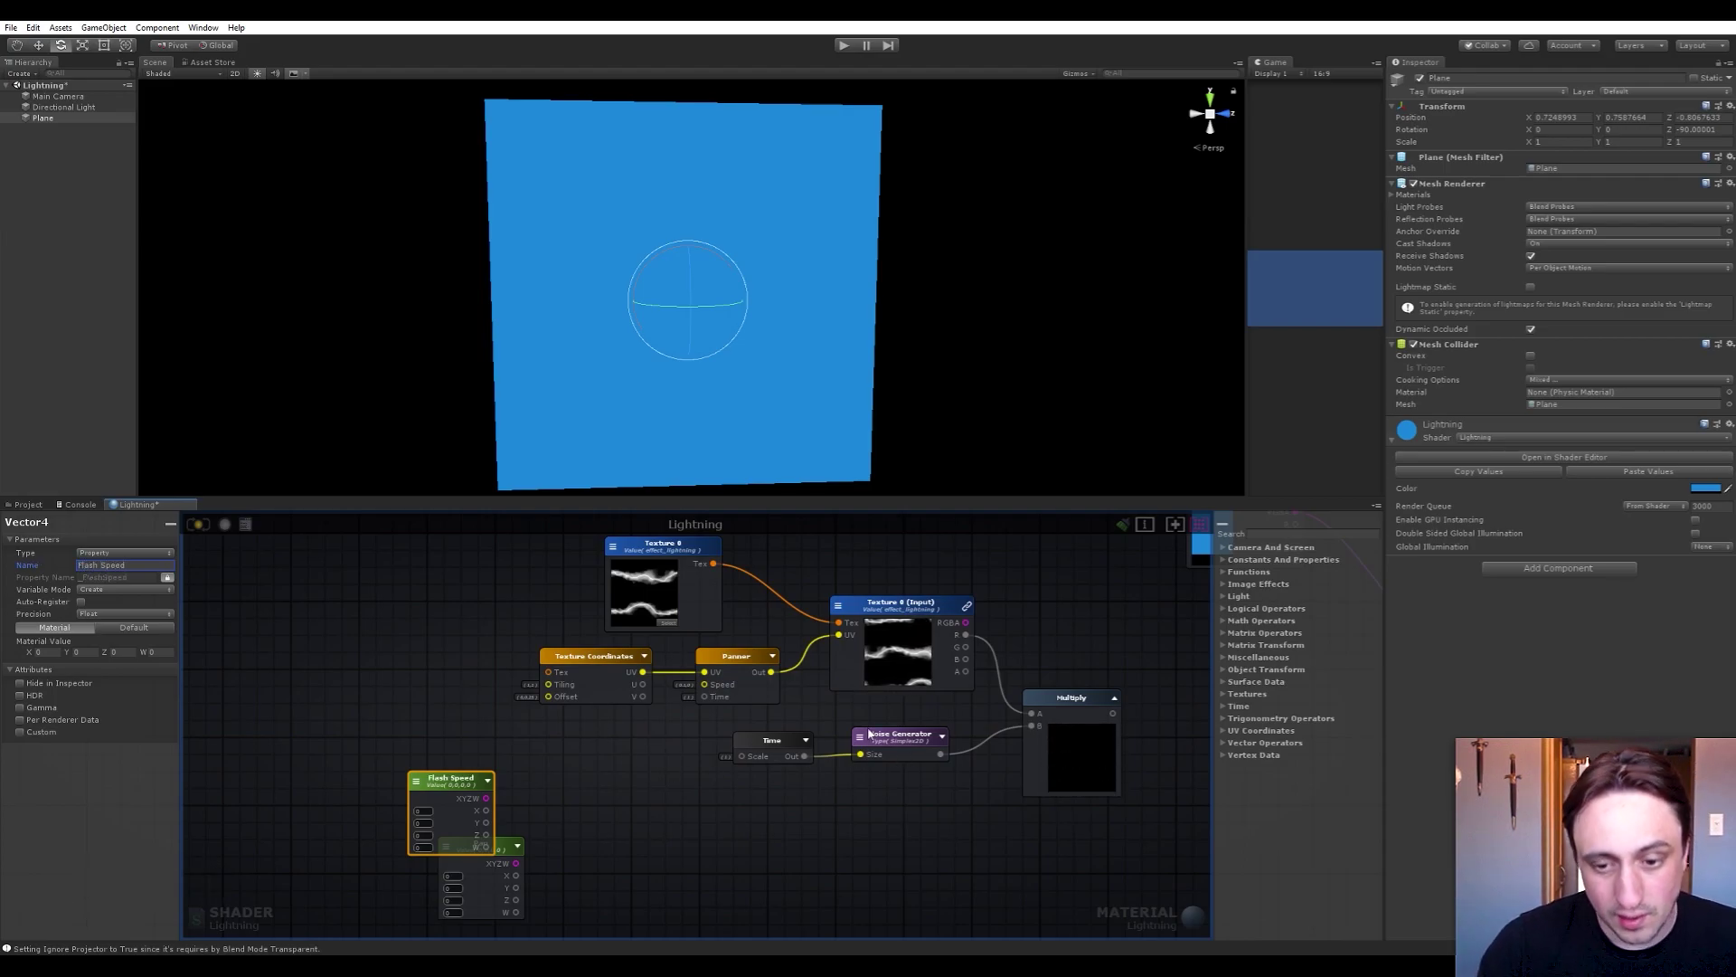
key("Return")
Arrange the Flash Speed node directly above the Pan node, well to the left of the Texture Coordinates node
middle_click_drag(669, 813, 723, 754)
left_click_drag(489, 740, 440, 708)
left_click_drag(554, 790, 481, 789)
left_click(631, 793)
middle_click_drag(631, 793, 621, 812)
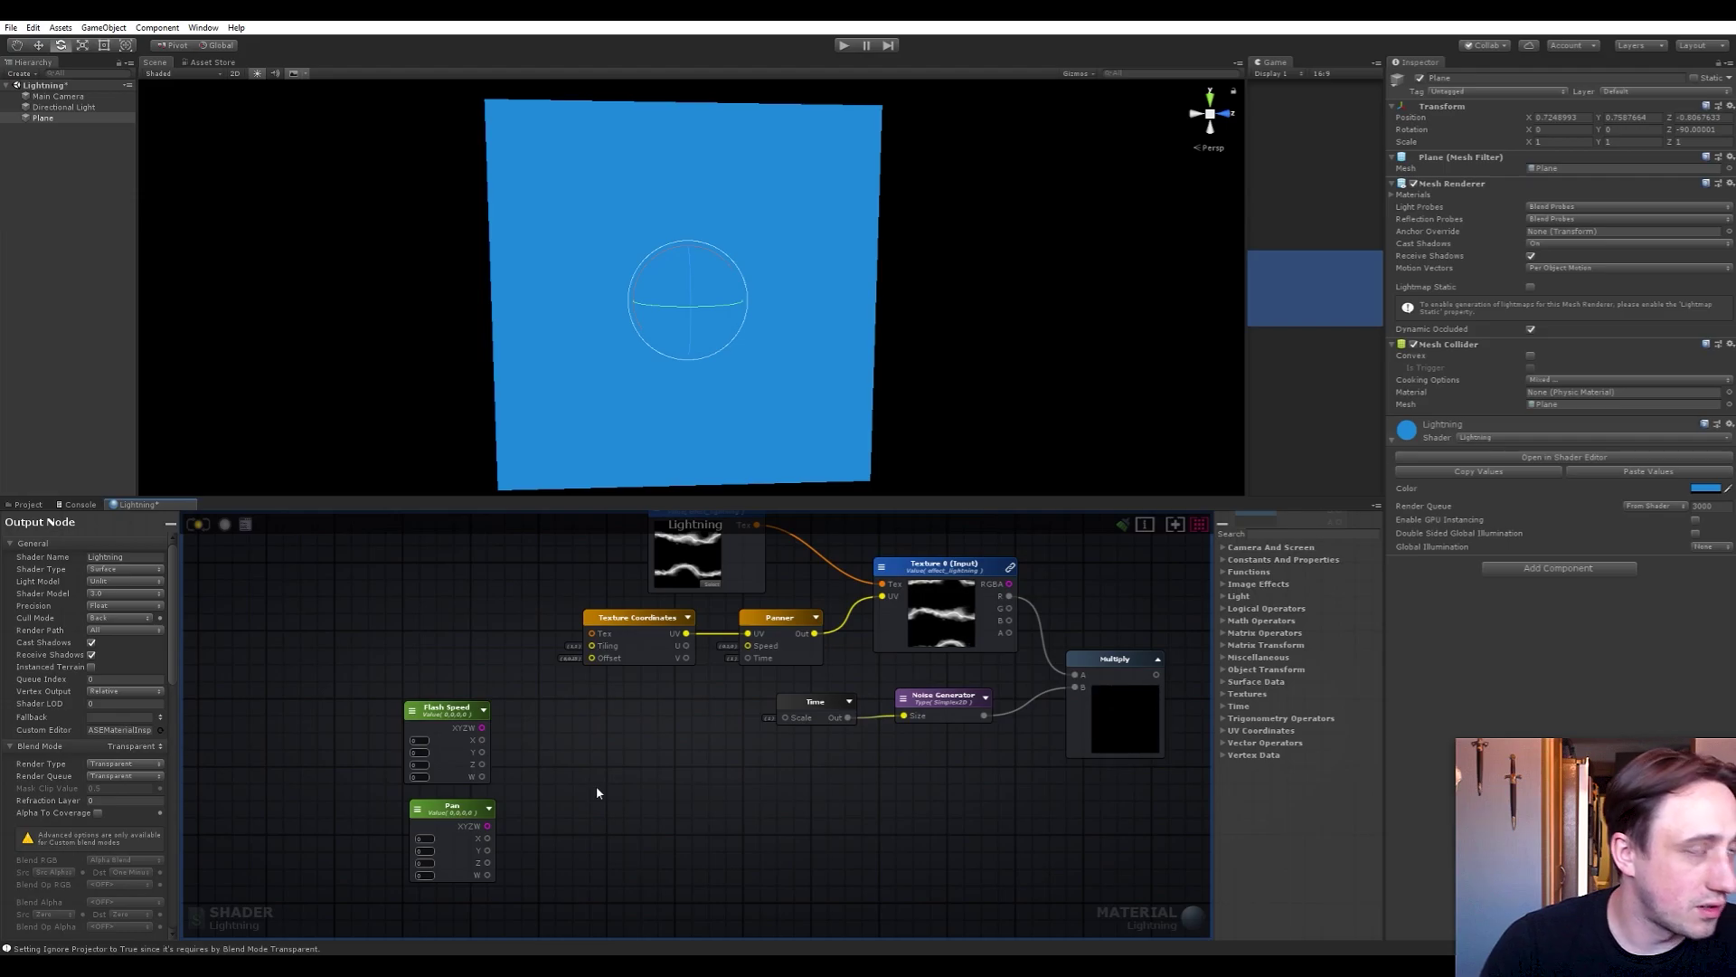
mouse_move(651, 768)
middle_mouse_down()
mouse_move(605, 748)
mouse_move(679, 756)
middle_mouse_up()
left_click_drag(406, 848, 379, 714)
left_click(528, 755)
middle_click_drag(528, 773, 525, 741)
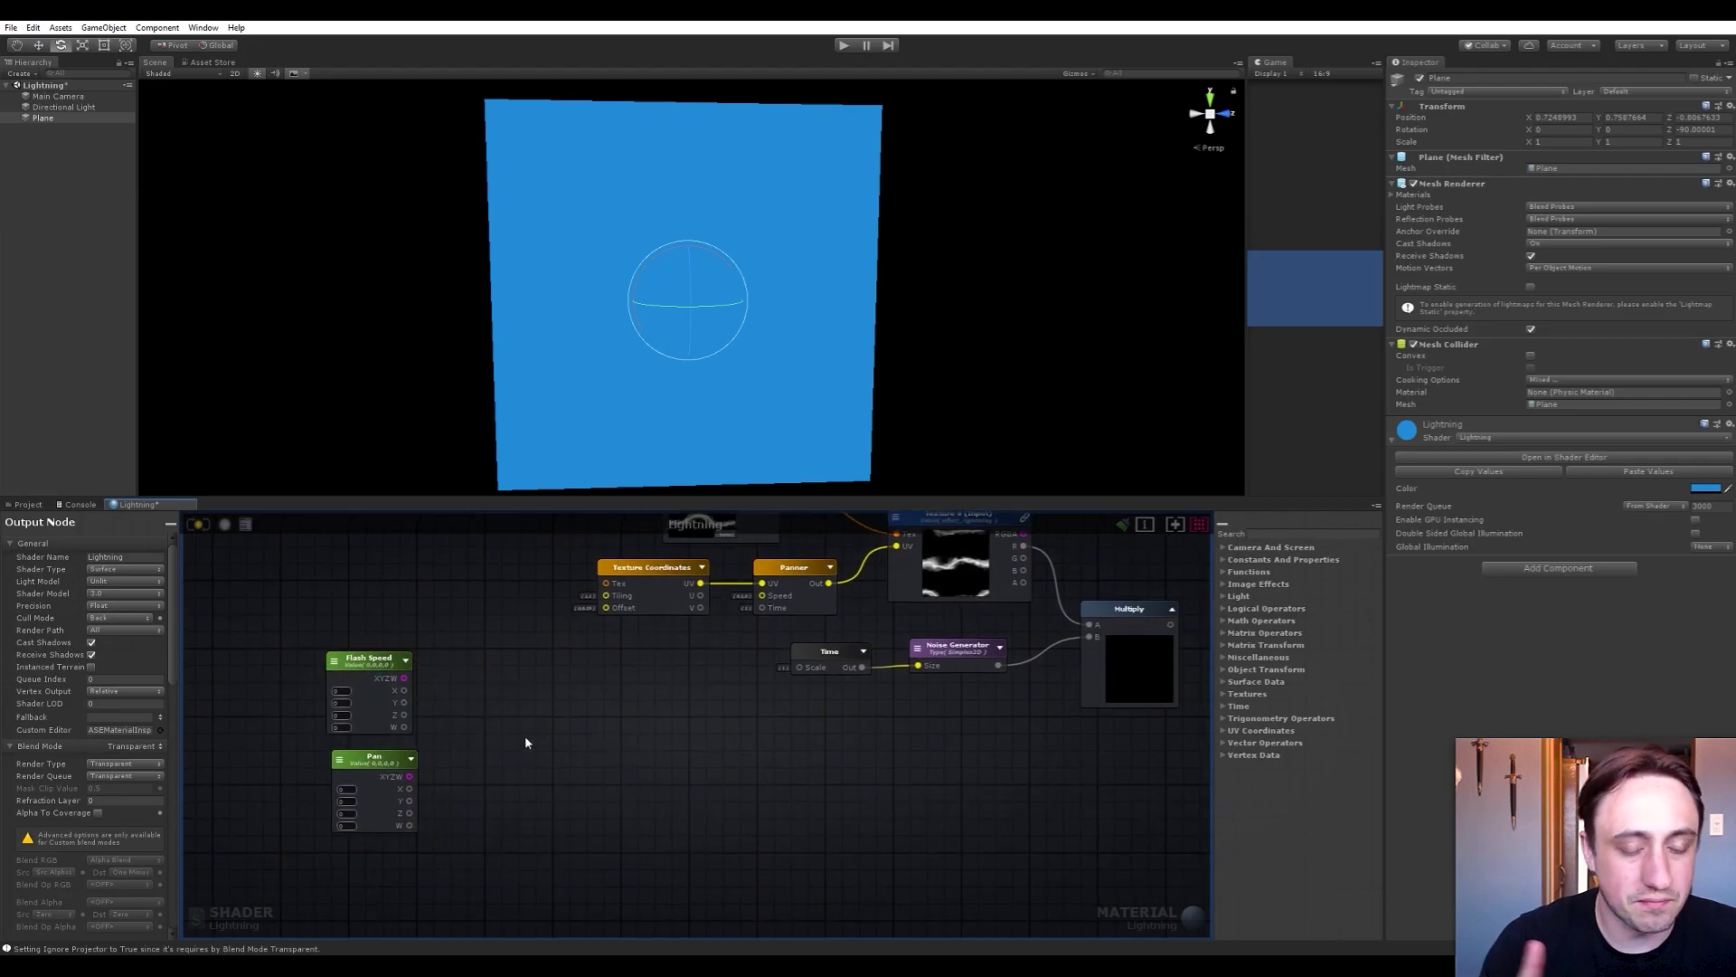
left_click_drag(365, 768, 366, 799)
Add a Multiply node right of the Pan node and connect Pan's X output to its A input
left_click(535, 752)
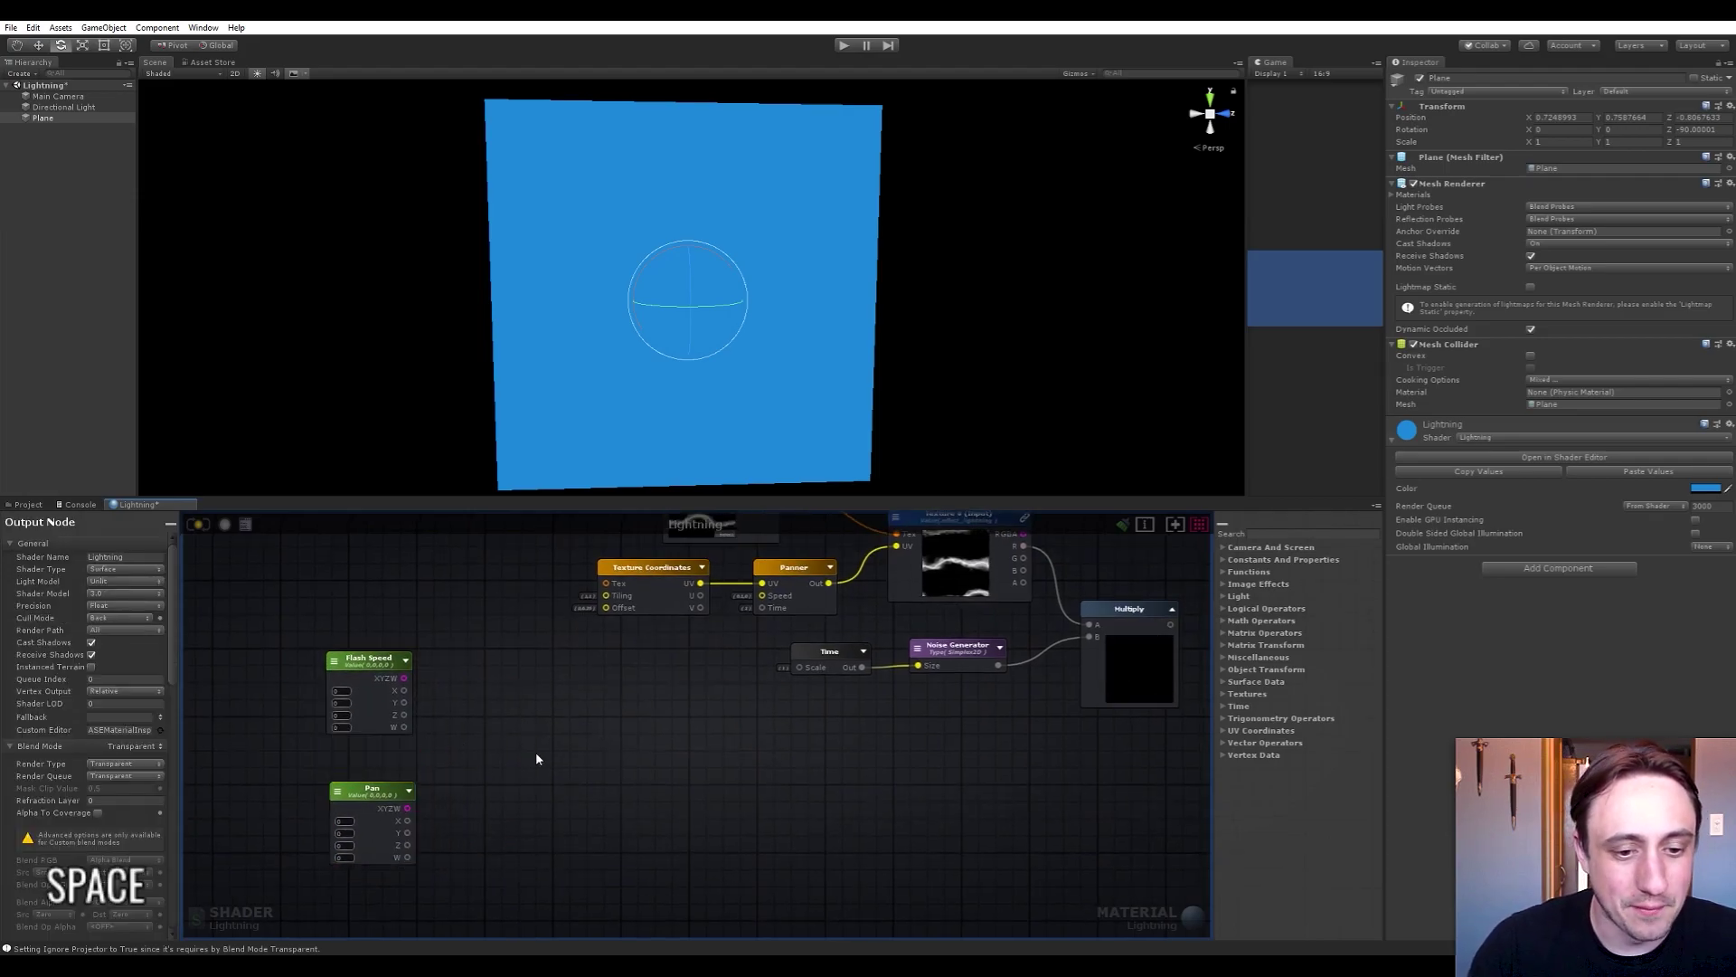
key("space")
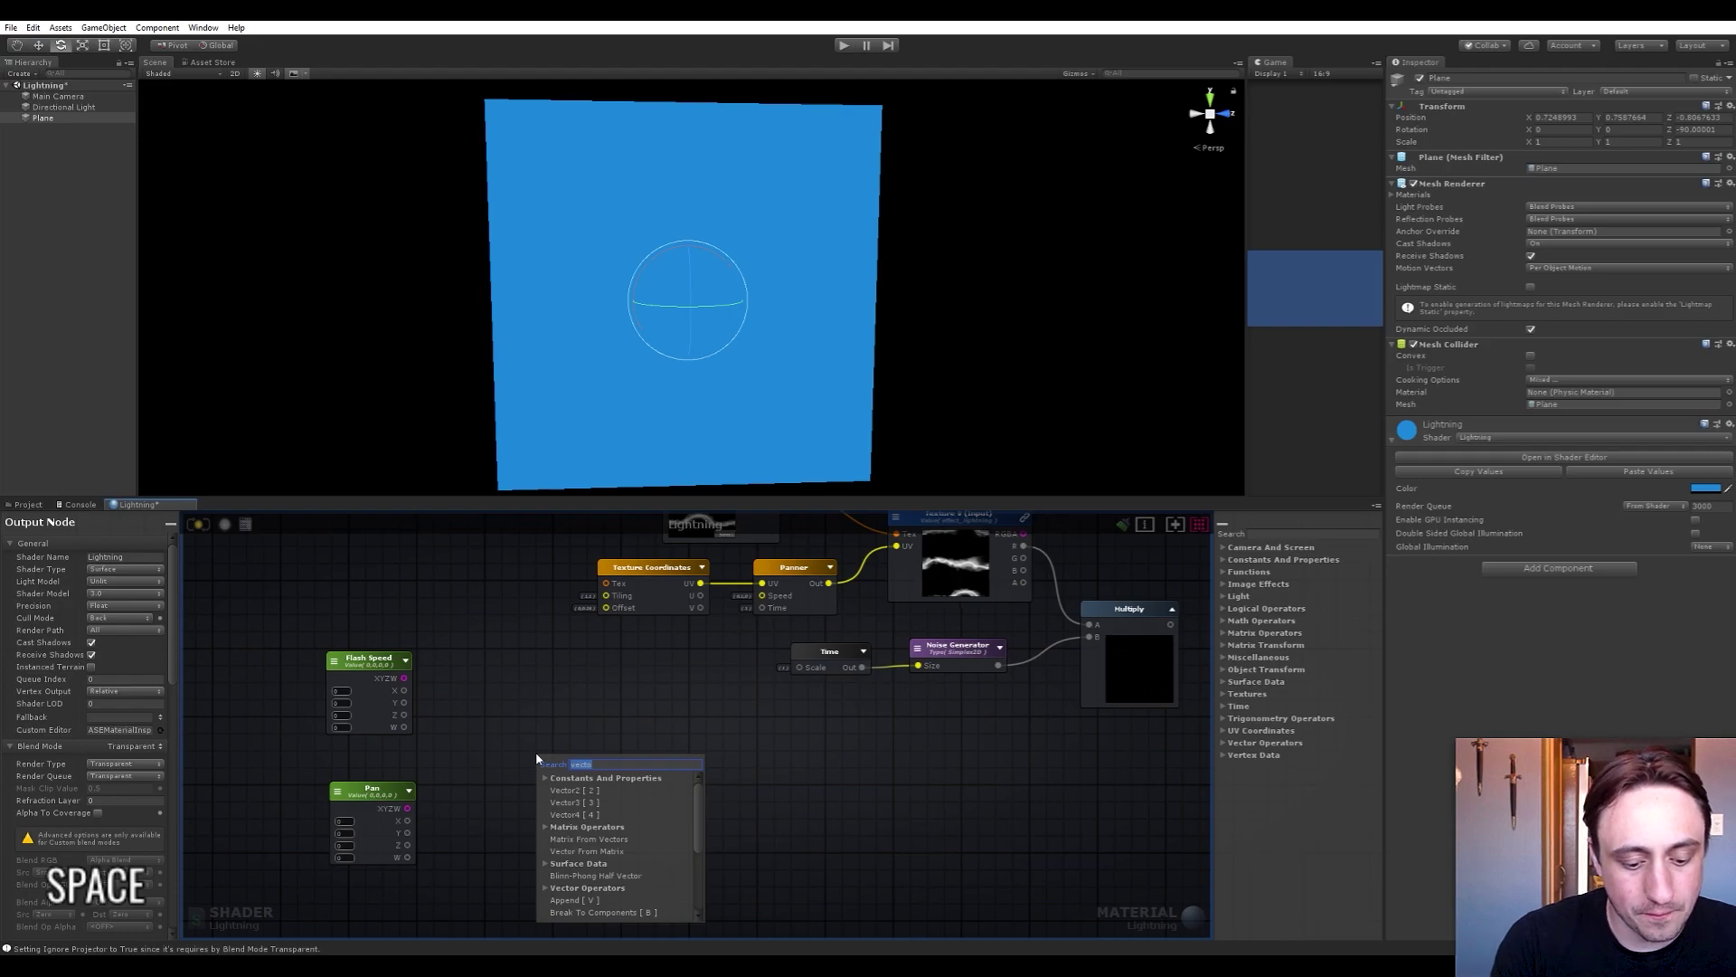
type("mult")
left_click(565, 815)
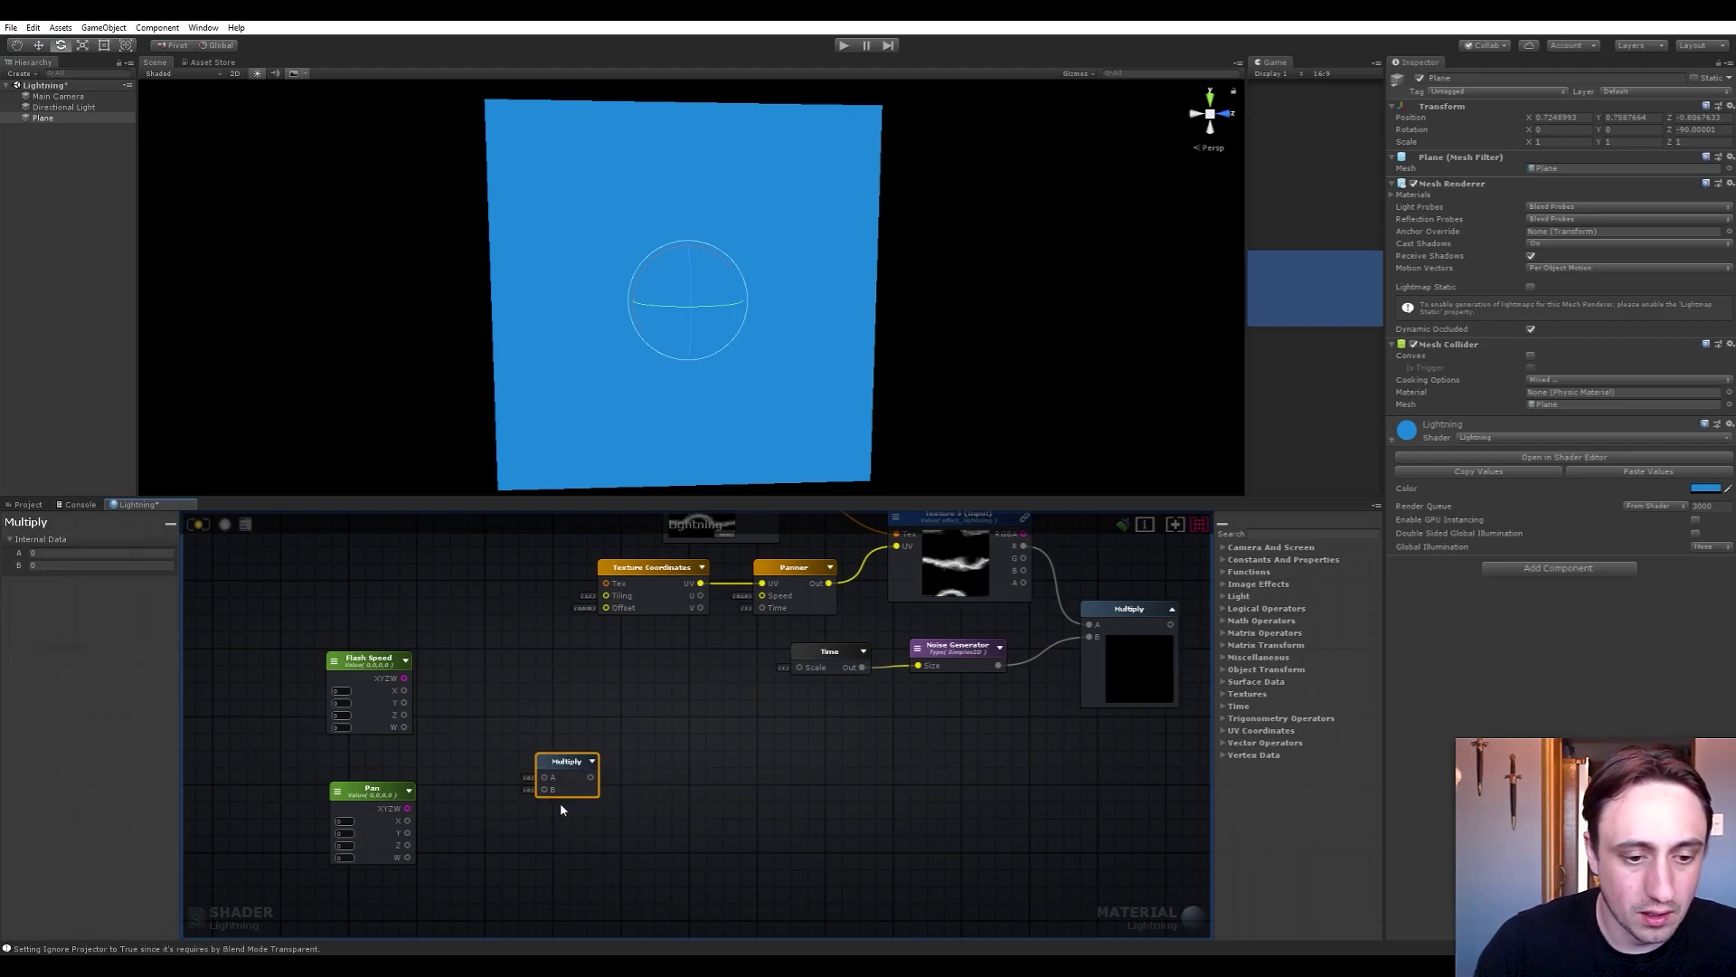
left_click_drag(407, 810, 556, 787)
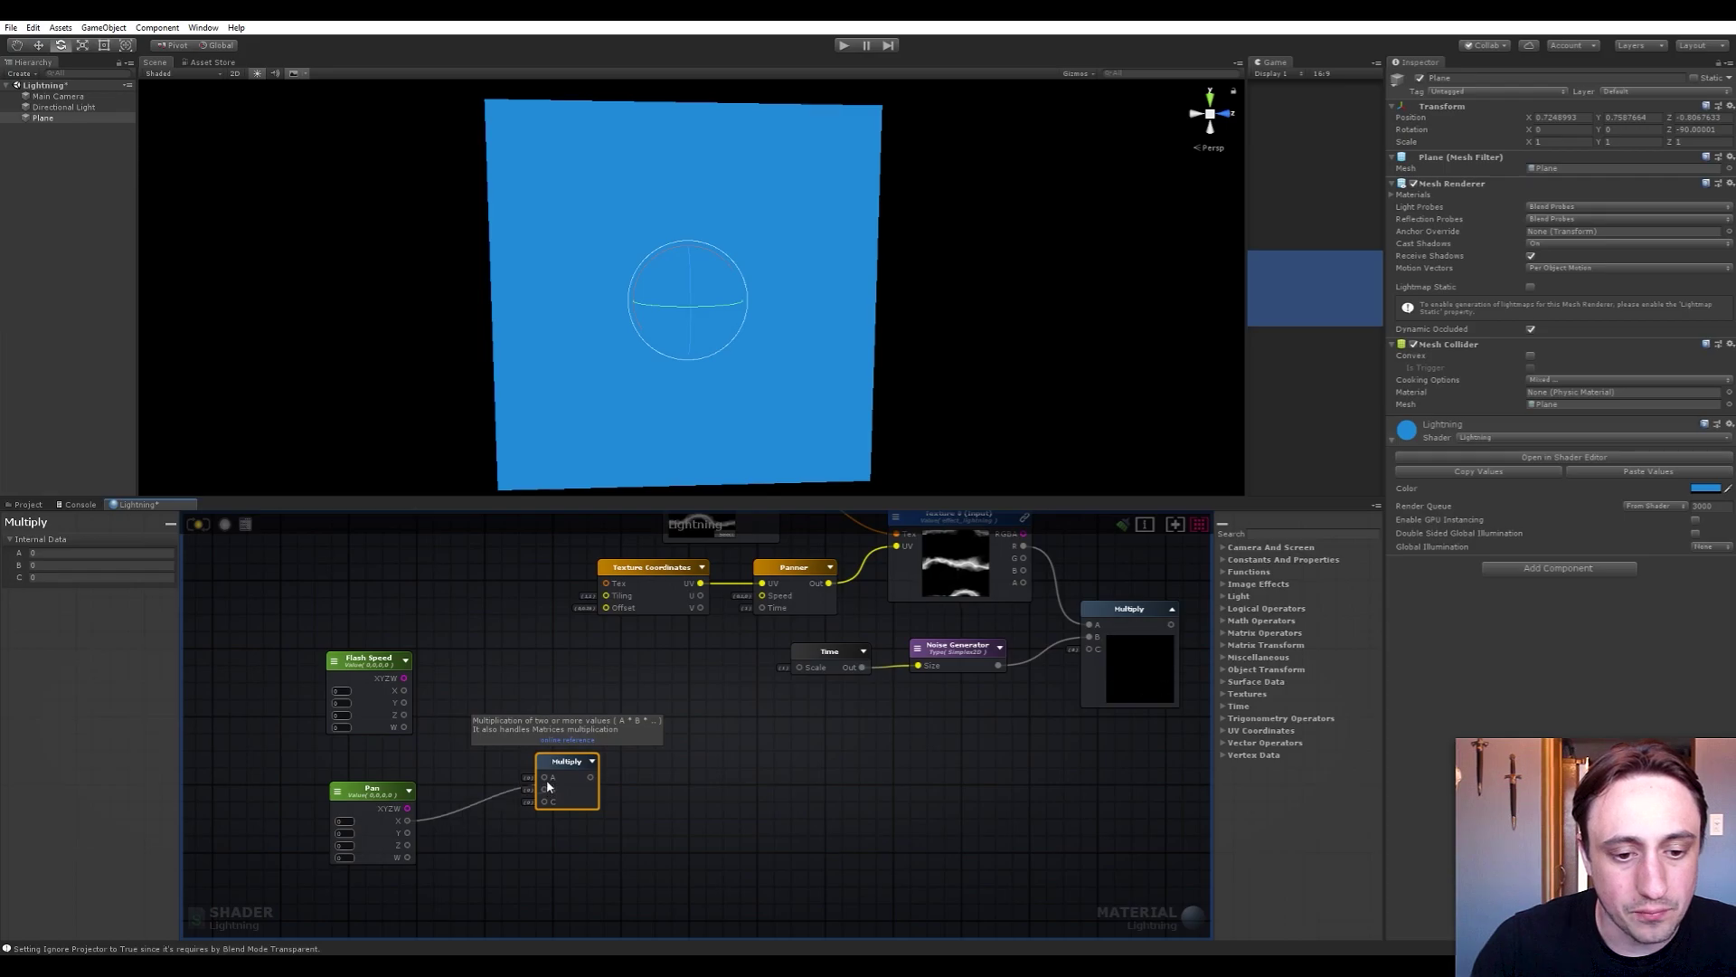
left_click_drag(567, 768, 606, 734)
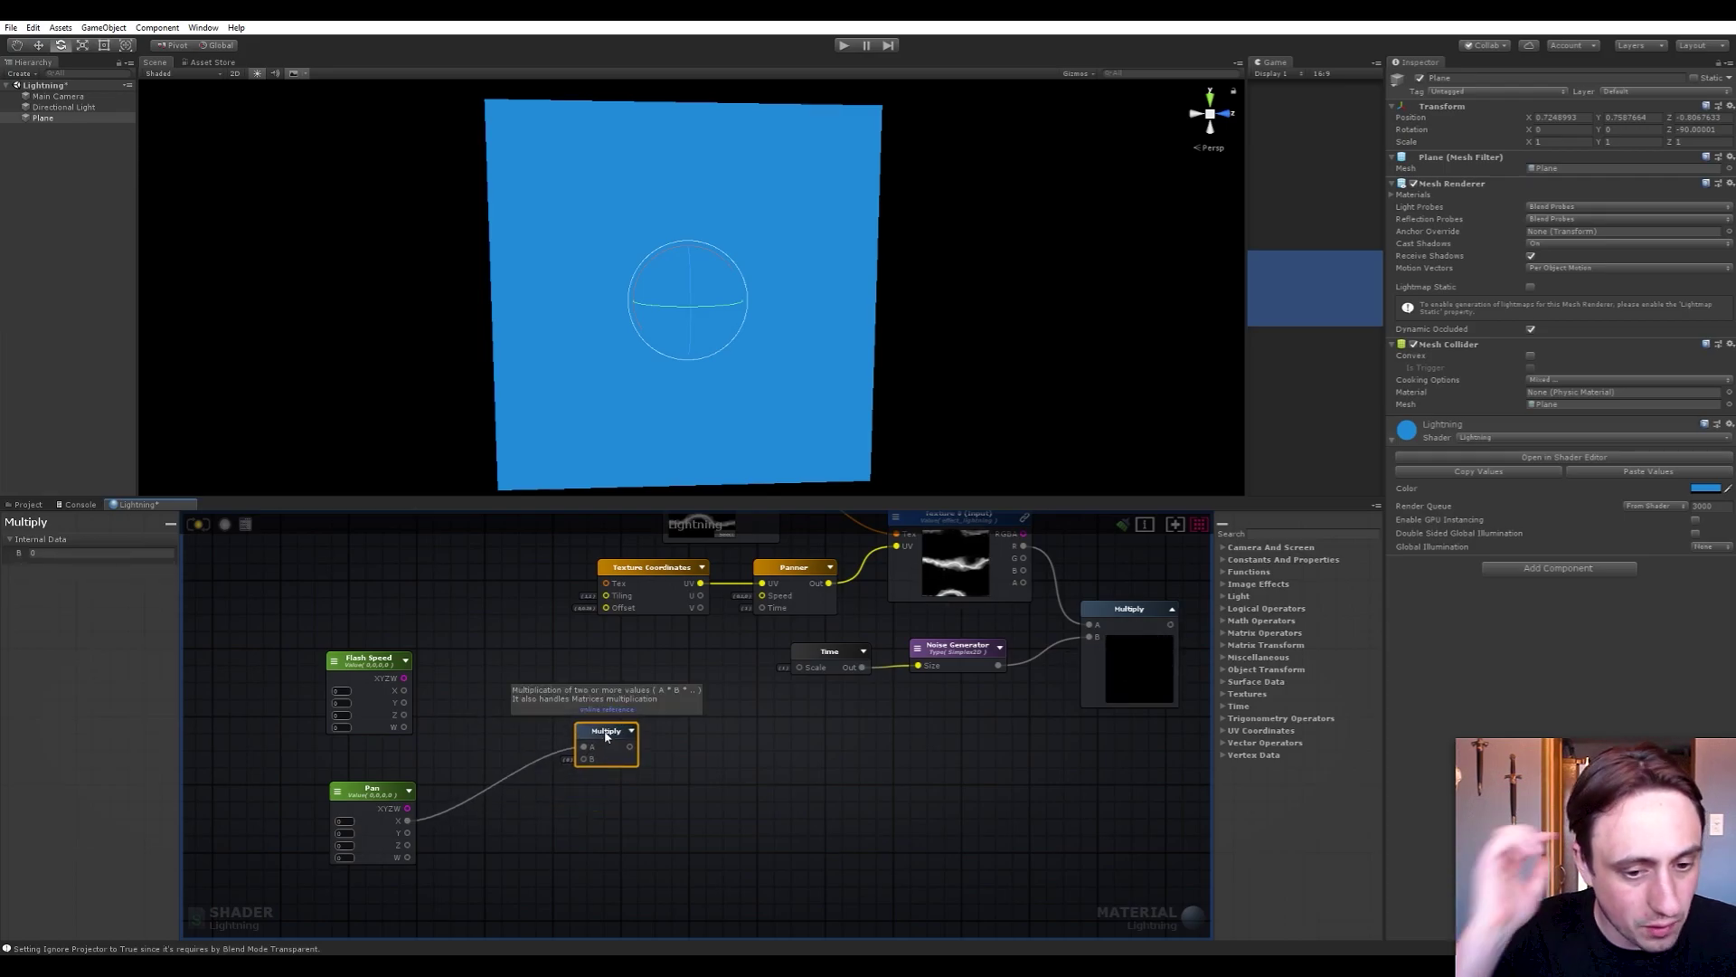
Add a Time node below the Pan node and connect its output to the new Multiply node's B input
left_click(640, 827)
key("space")
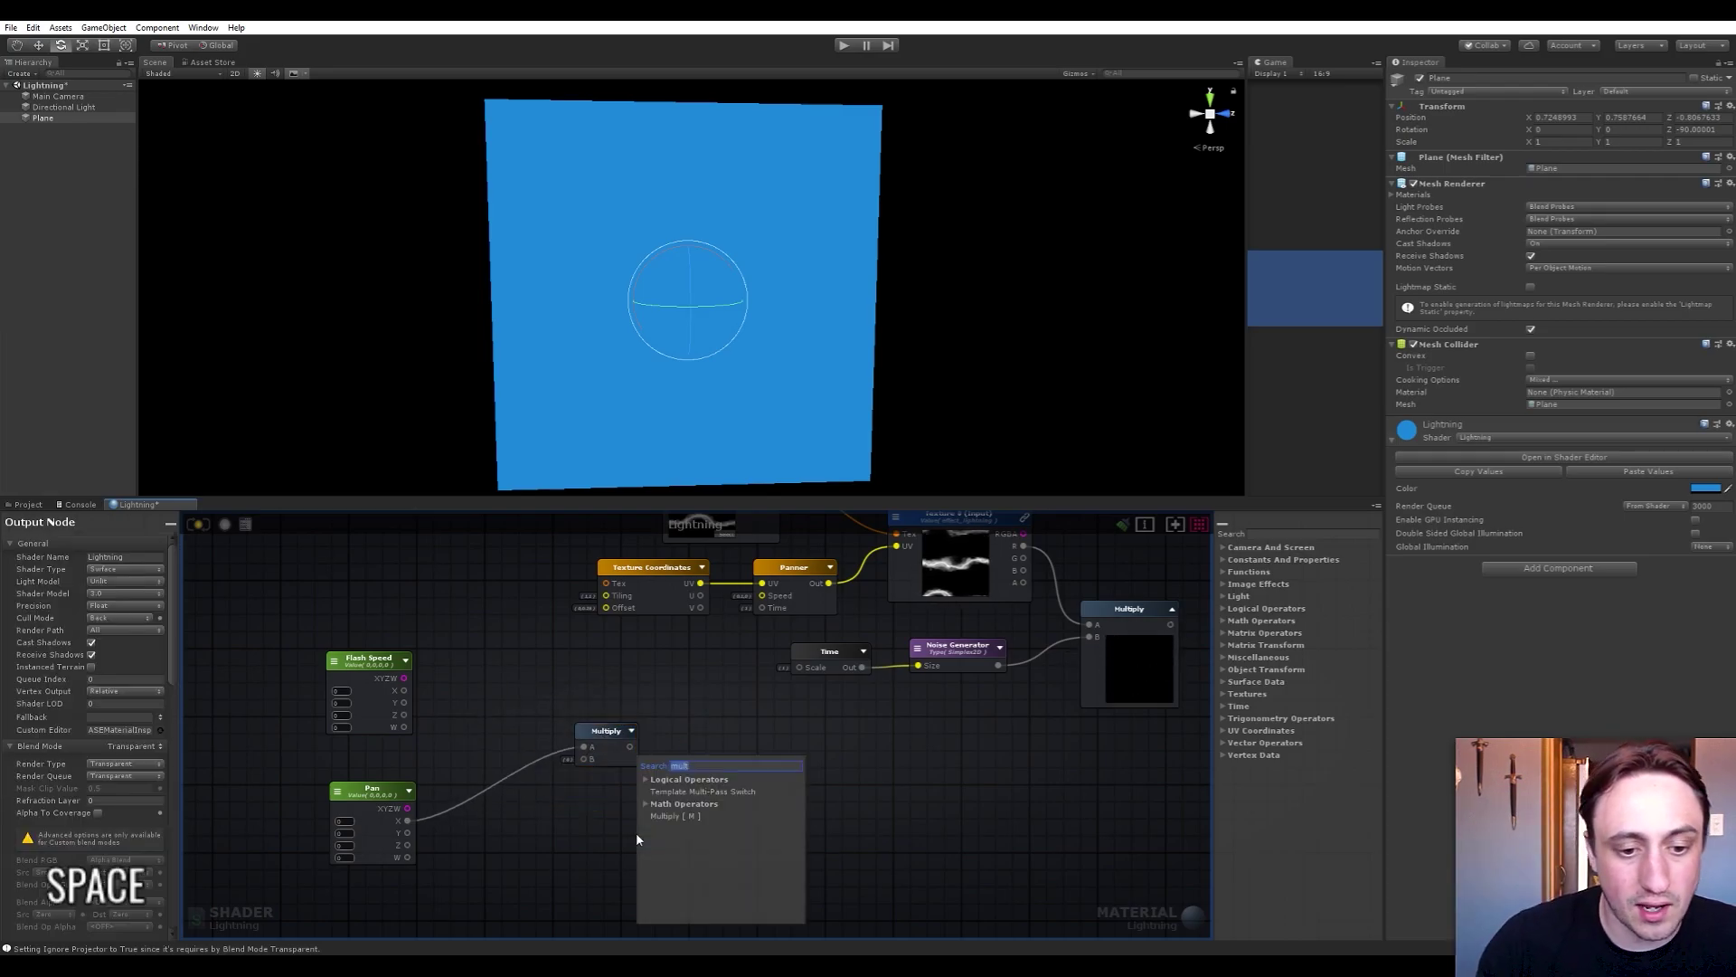
type("time")
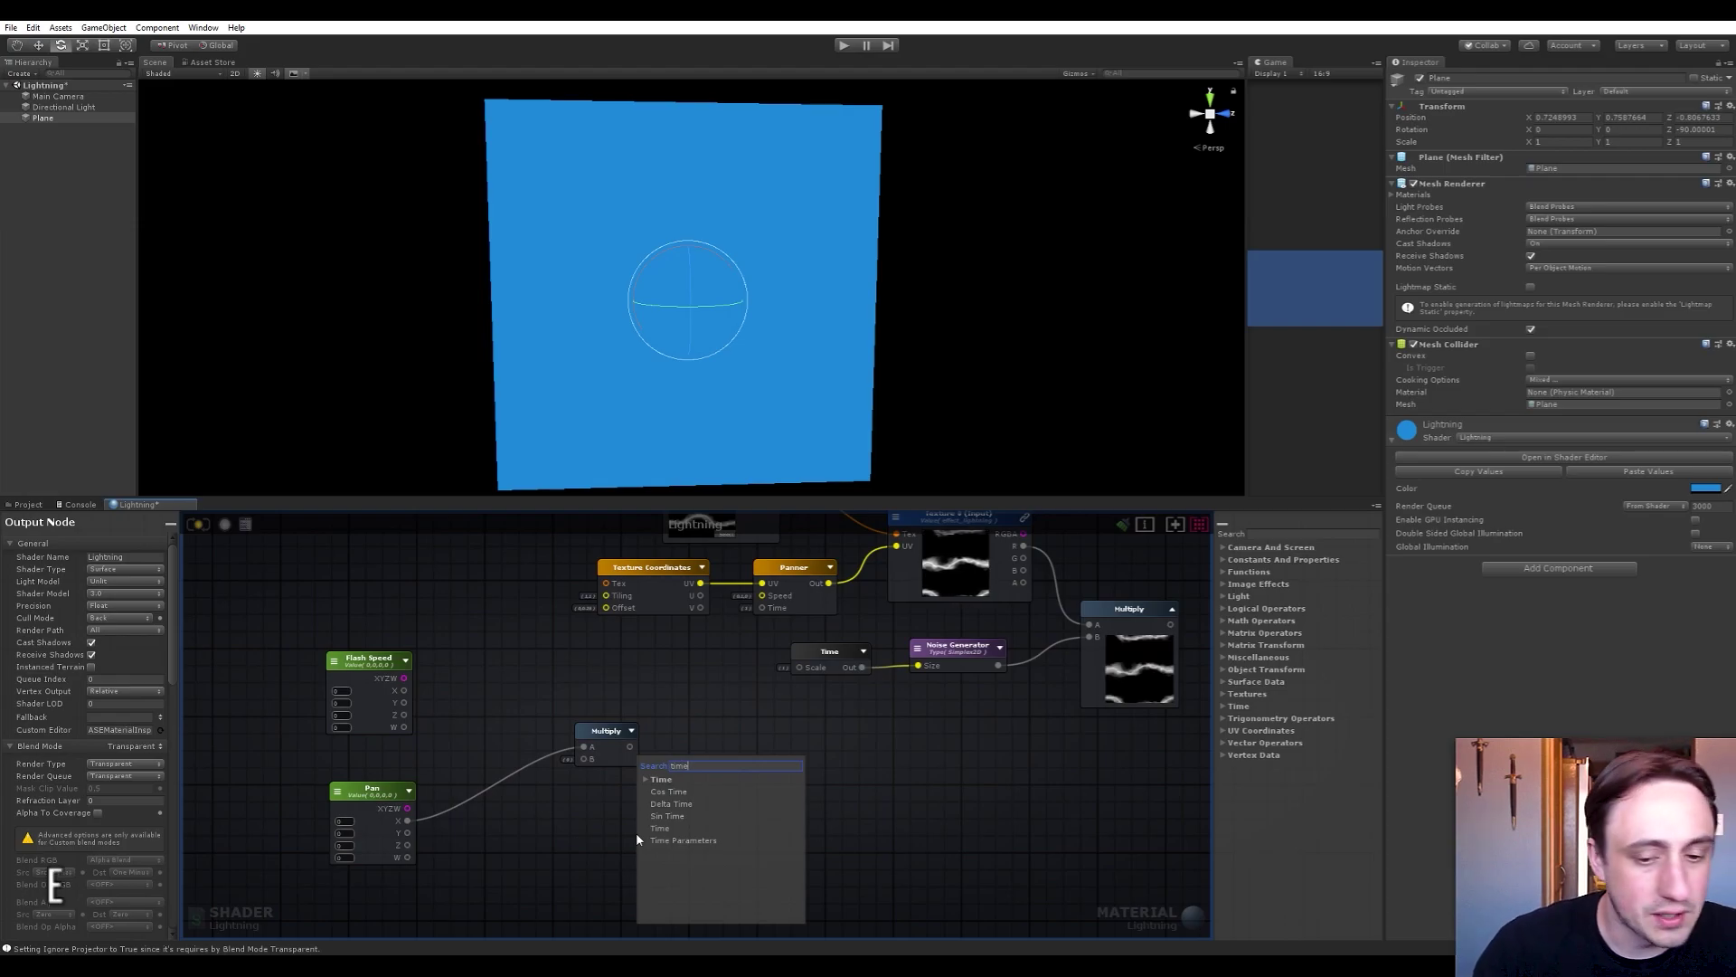
left_click(657, 831)
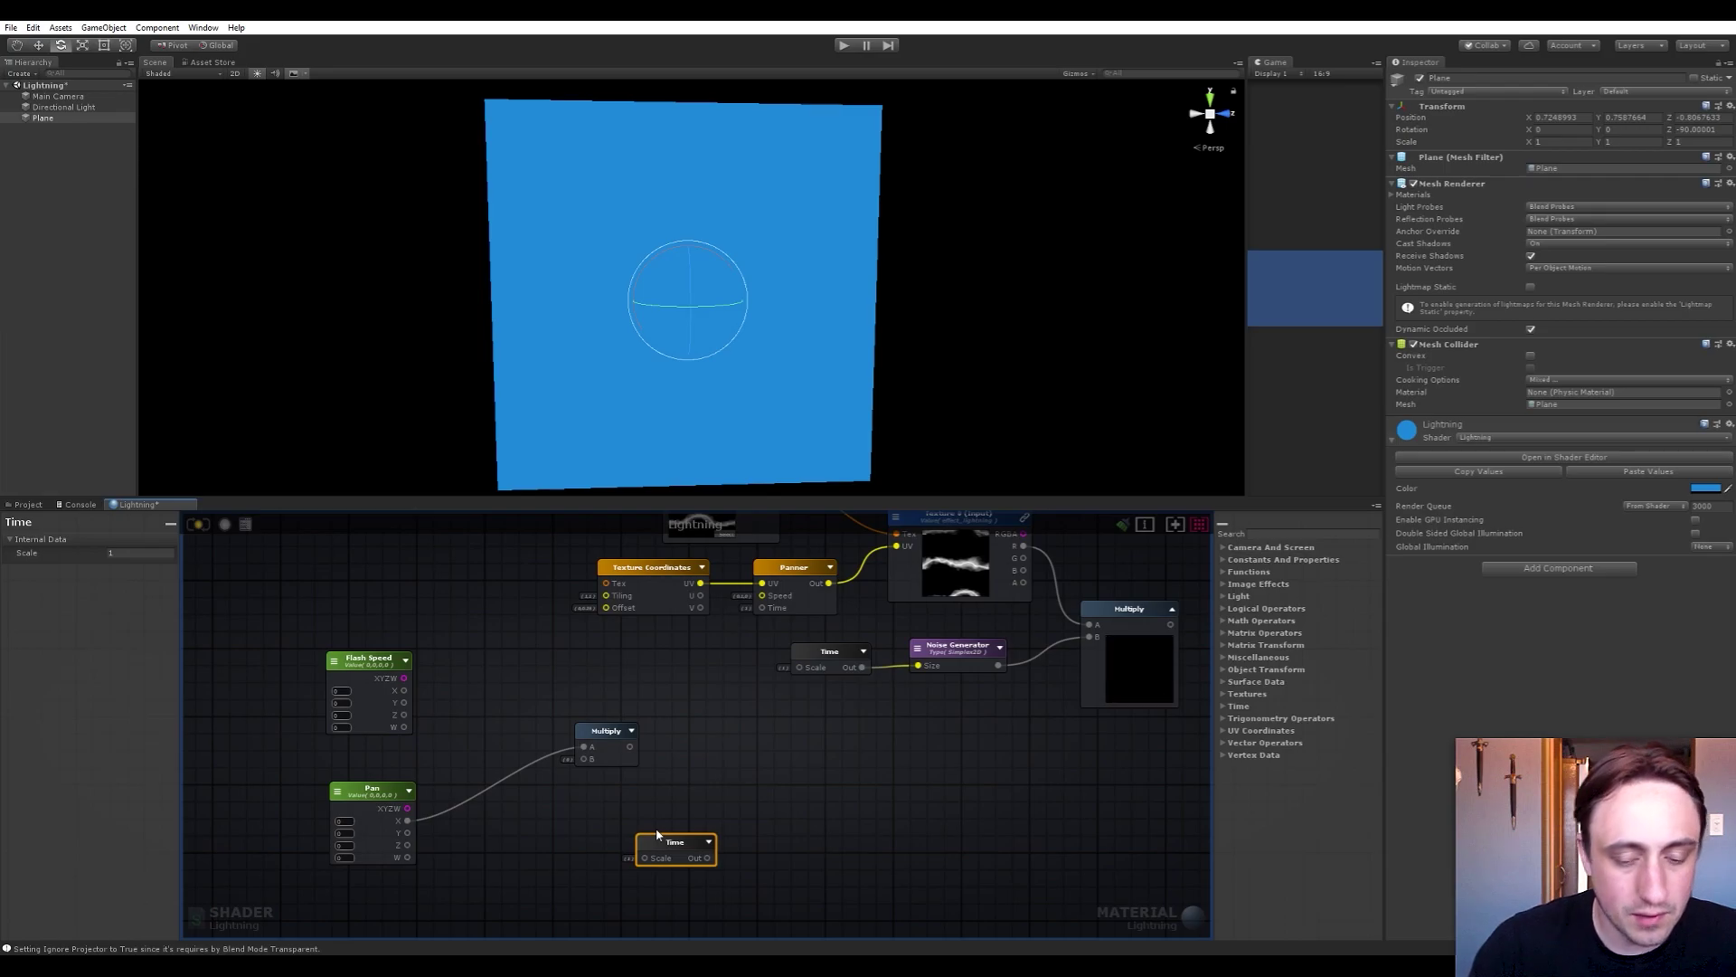
left_click_drag(674, 844, 562, 768)
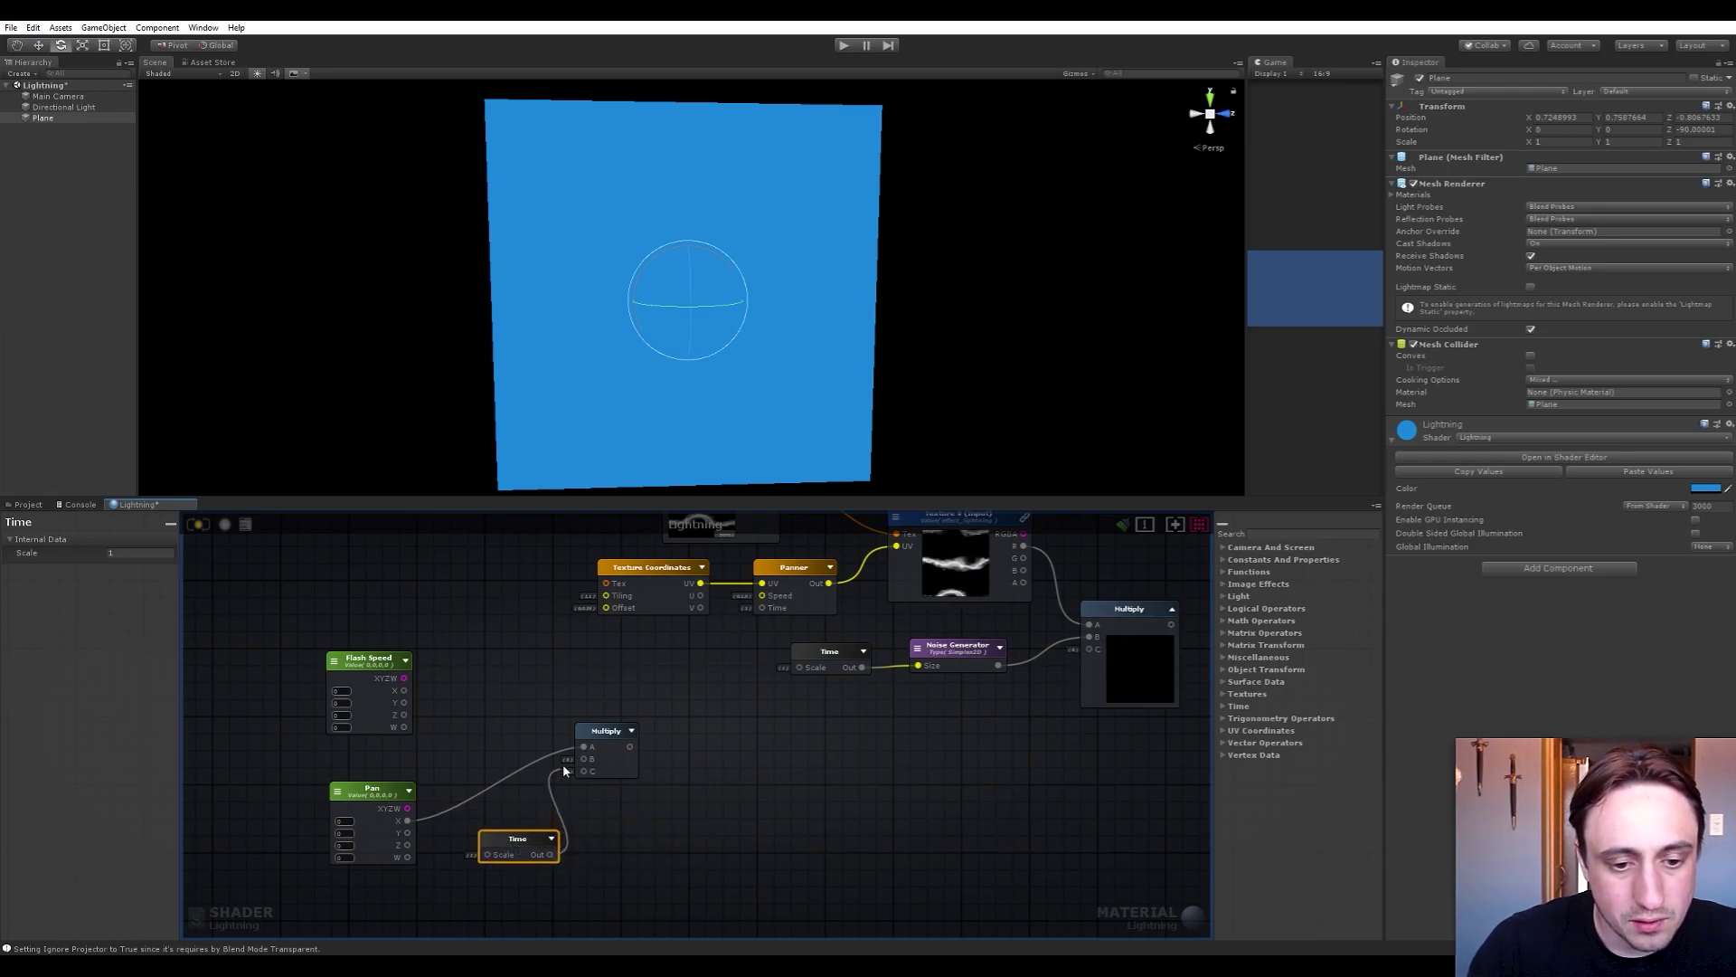
left_click_drag(514, 842, 369, 885)
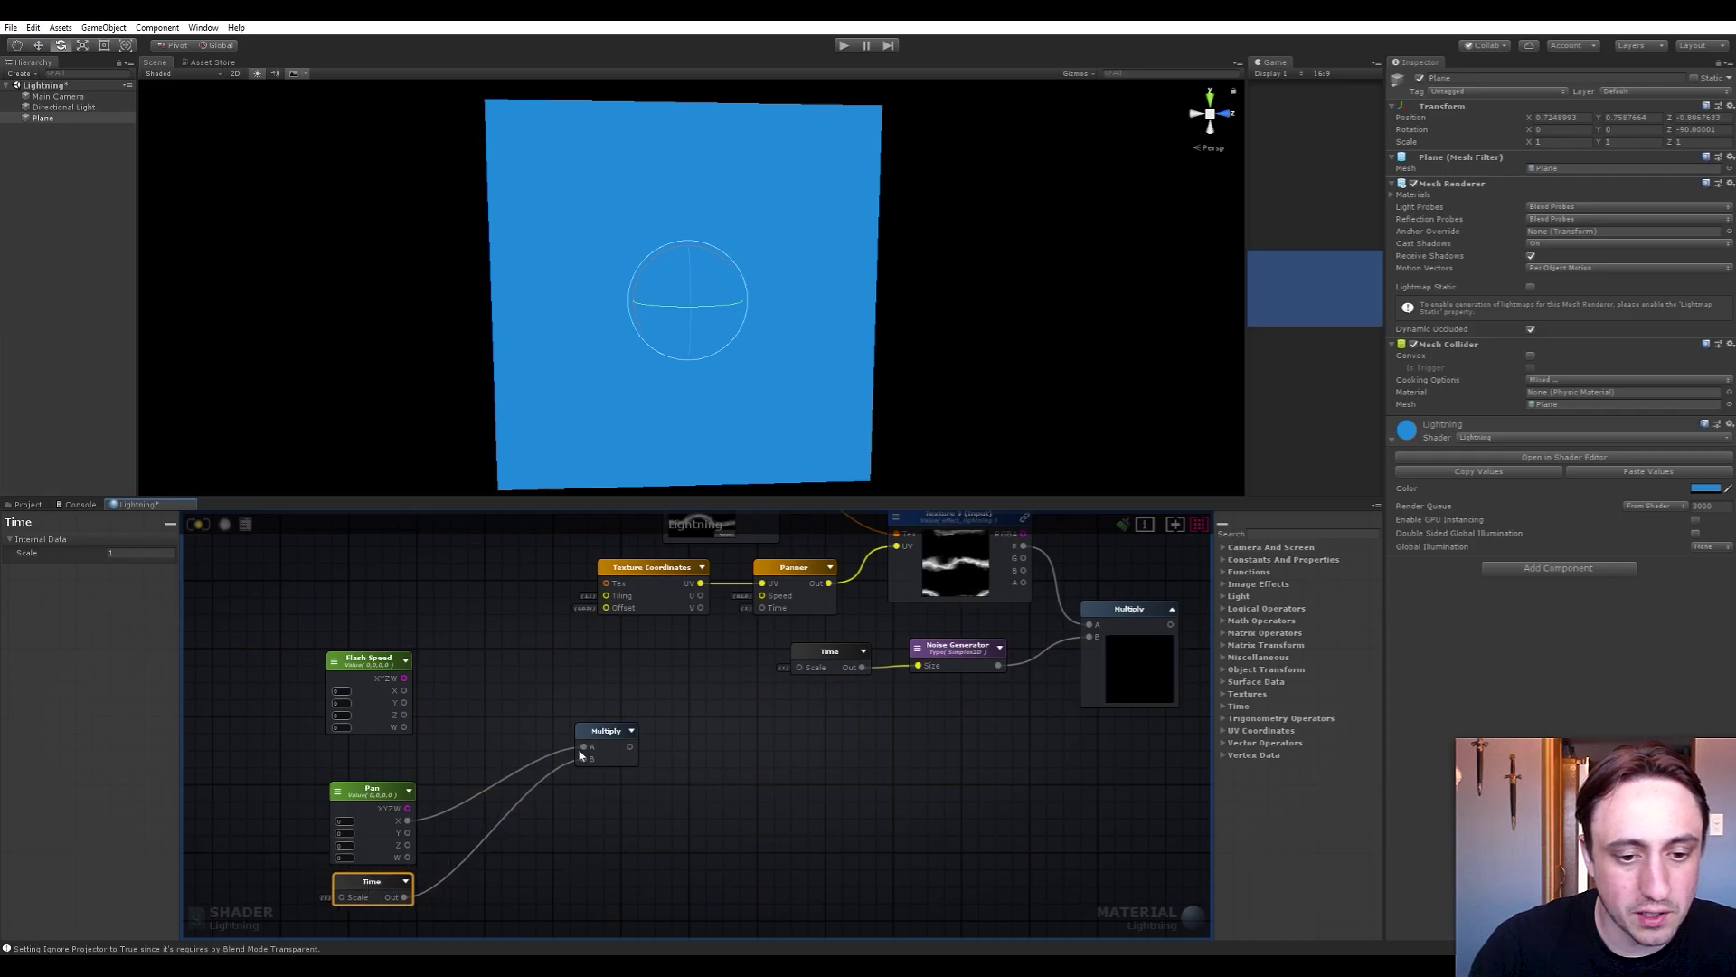
left_click_drag(610, 758, 665, 719)
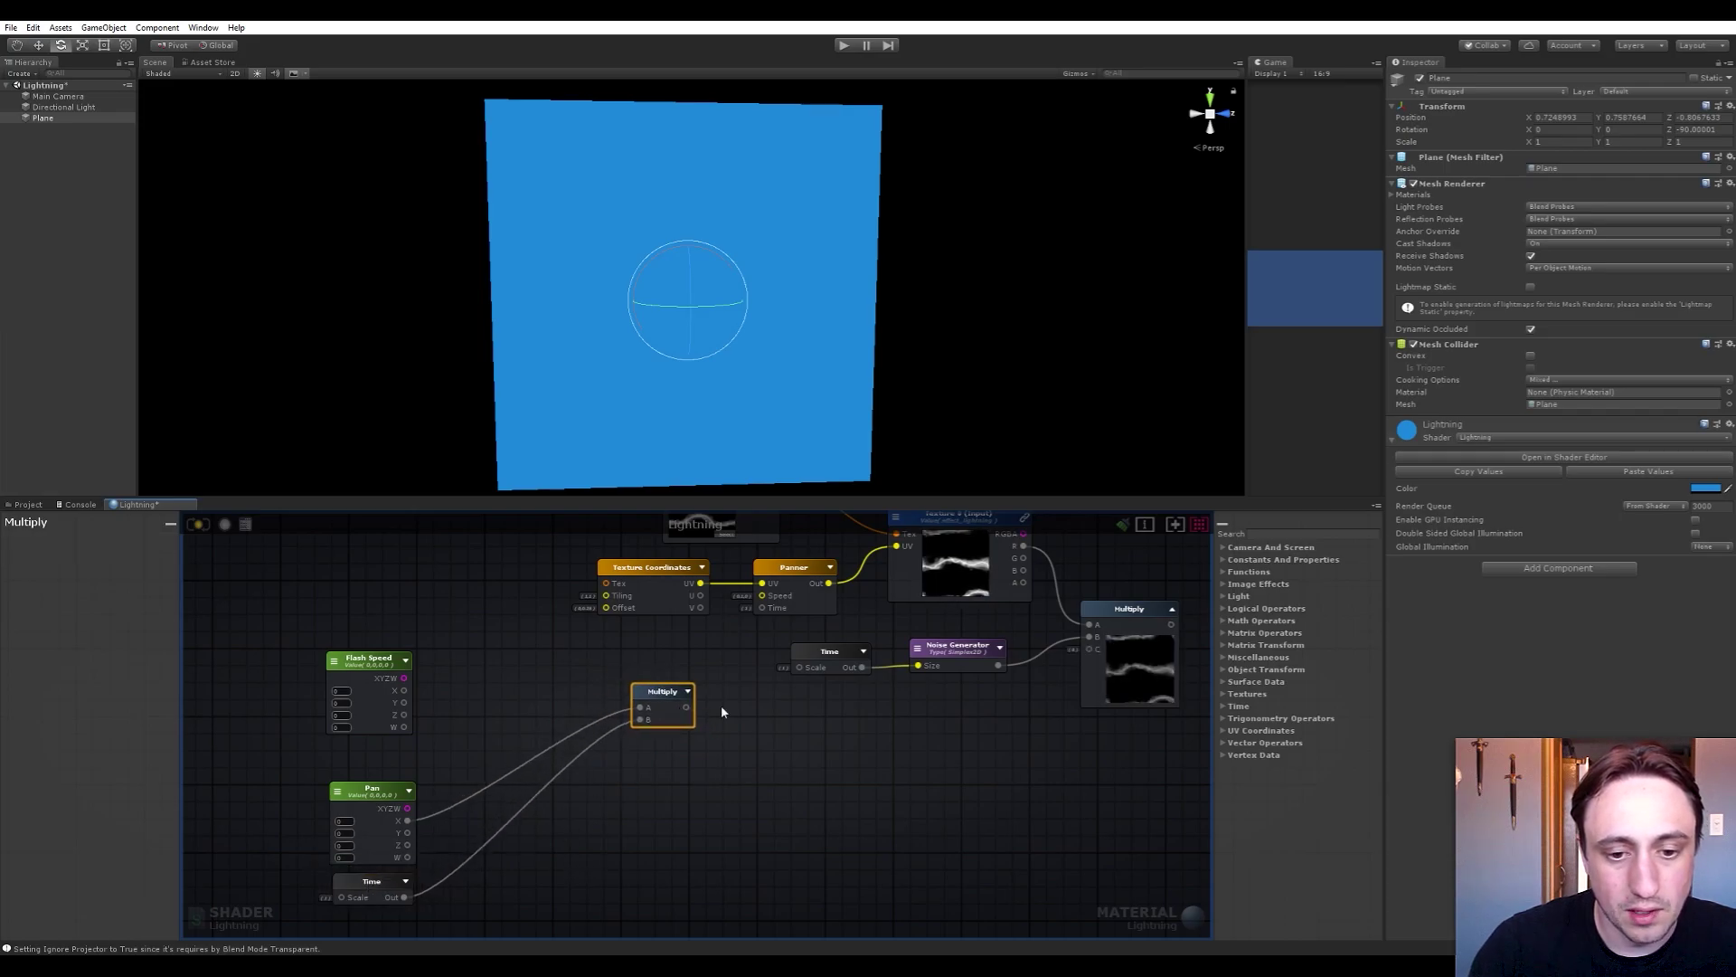
Connect the Pan Multiply node's output to the Panner's Time input only, and place the Multiply just below Texture Coordinates
right_click_drag(801, 727, 670, 753)
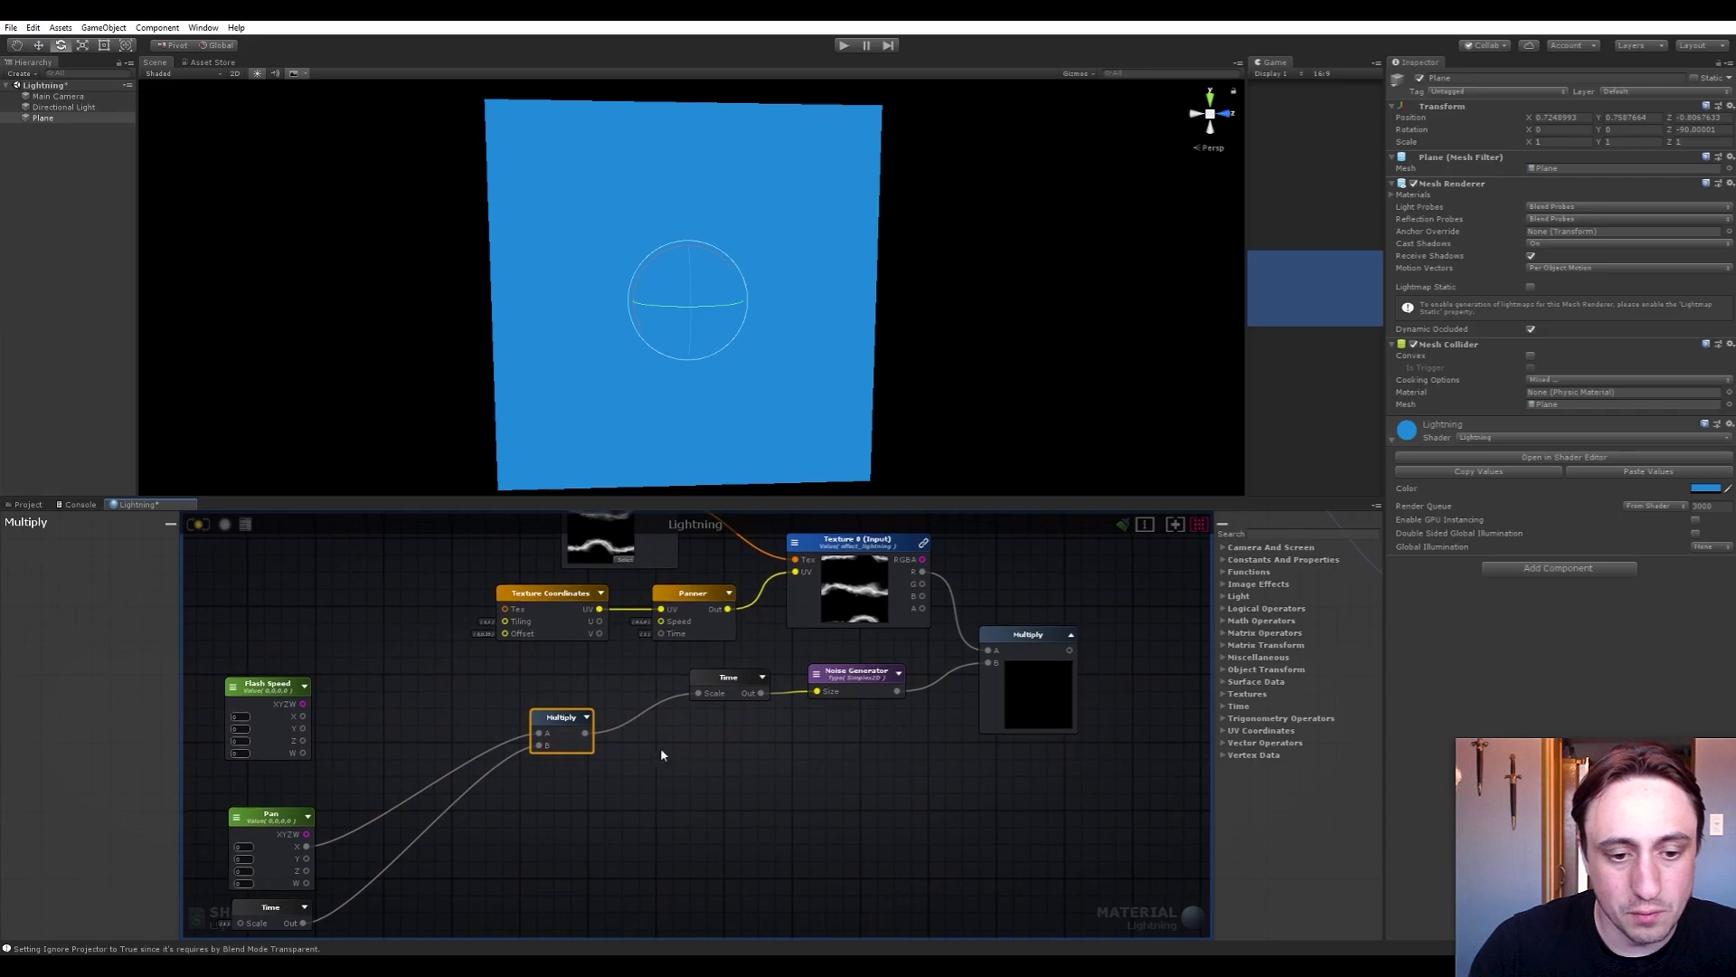
left_click_drag(585, 733, 661, 633)
left_click(698, 692, "alt")
left_click_drag(562, 717, 581, 664)
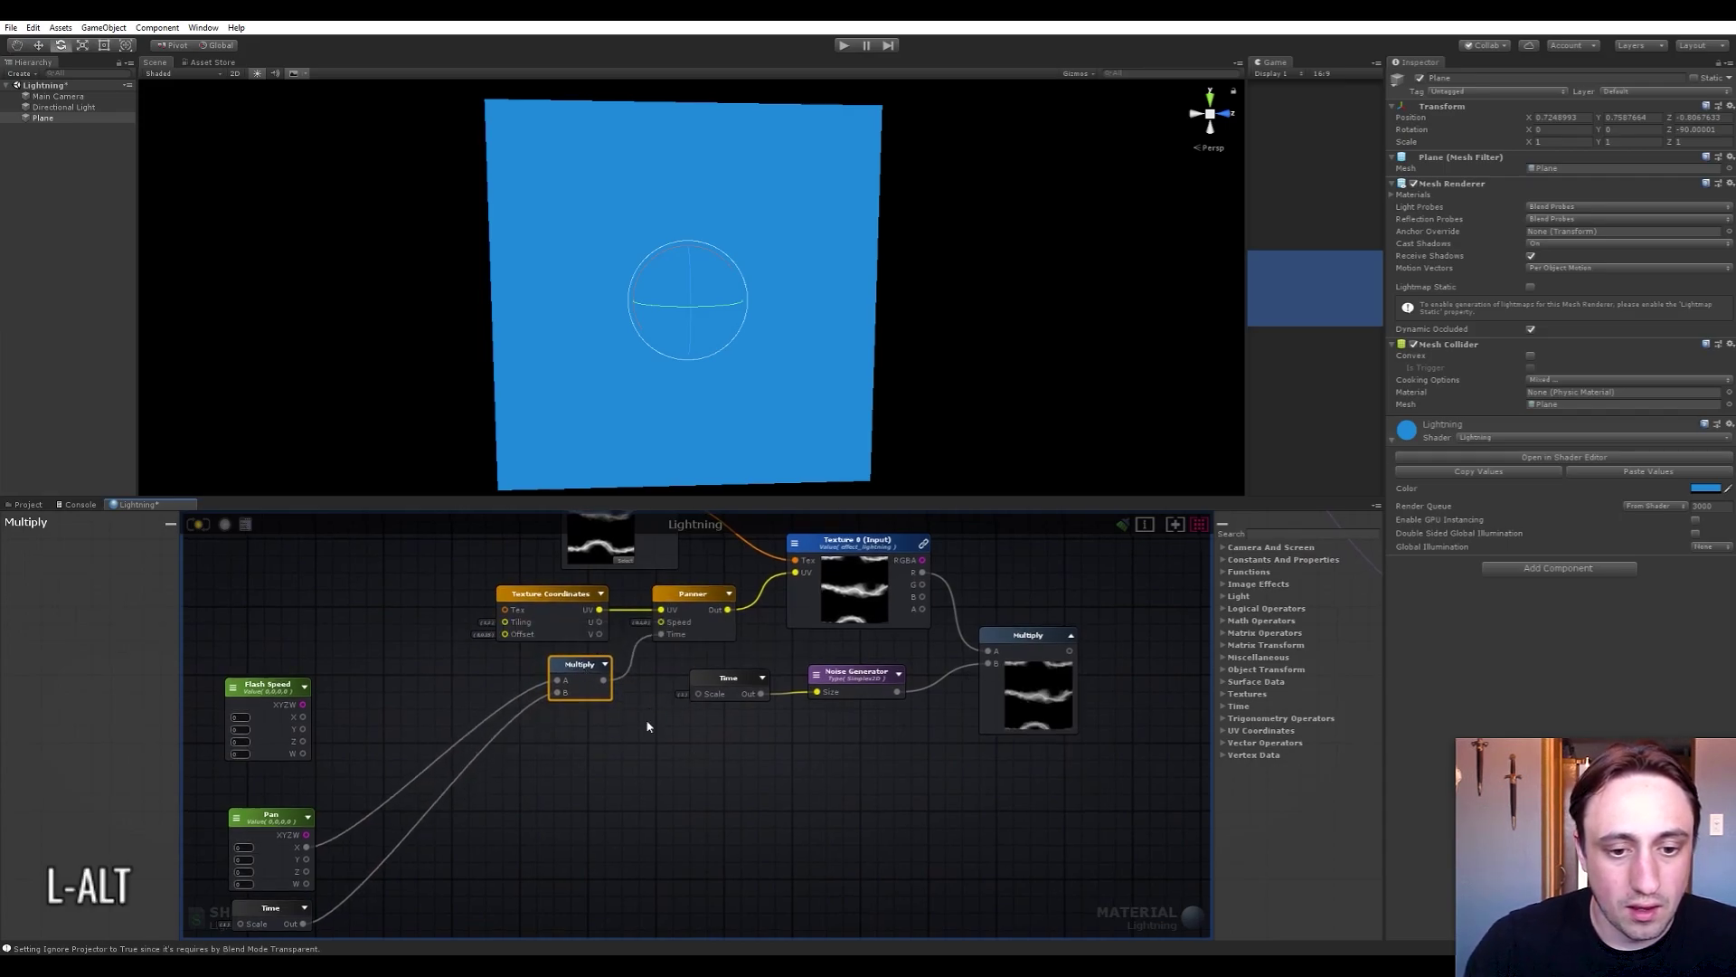
right_click_drag(709, 666, 702, 724)
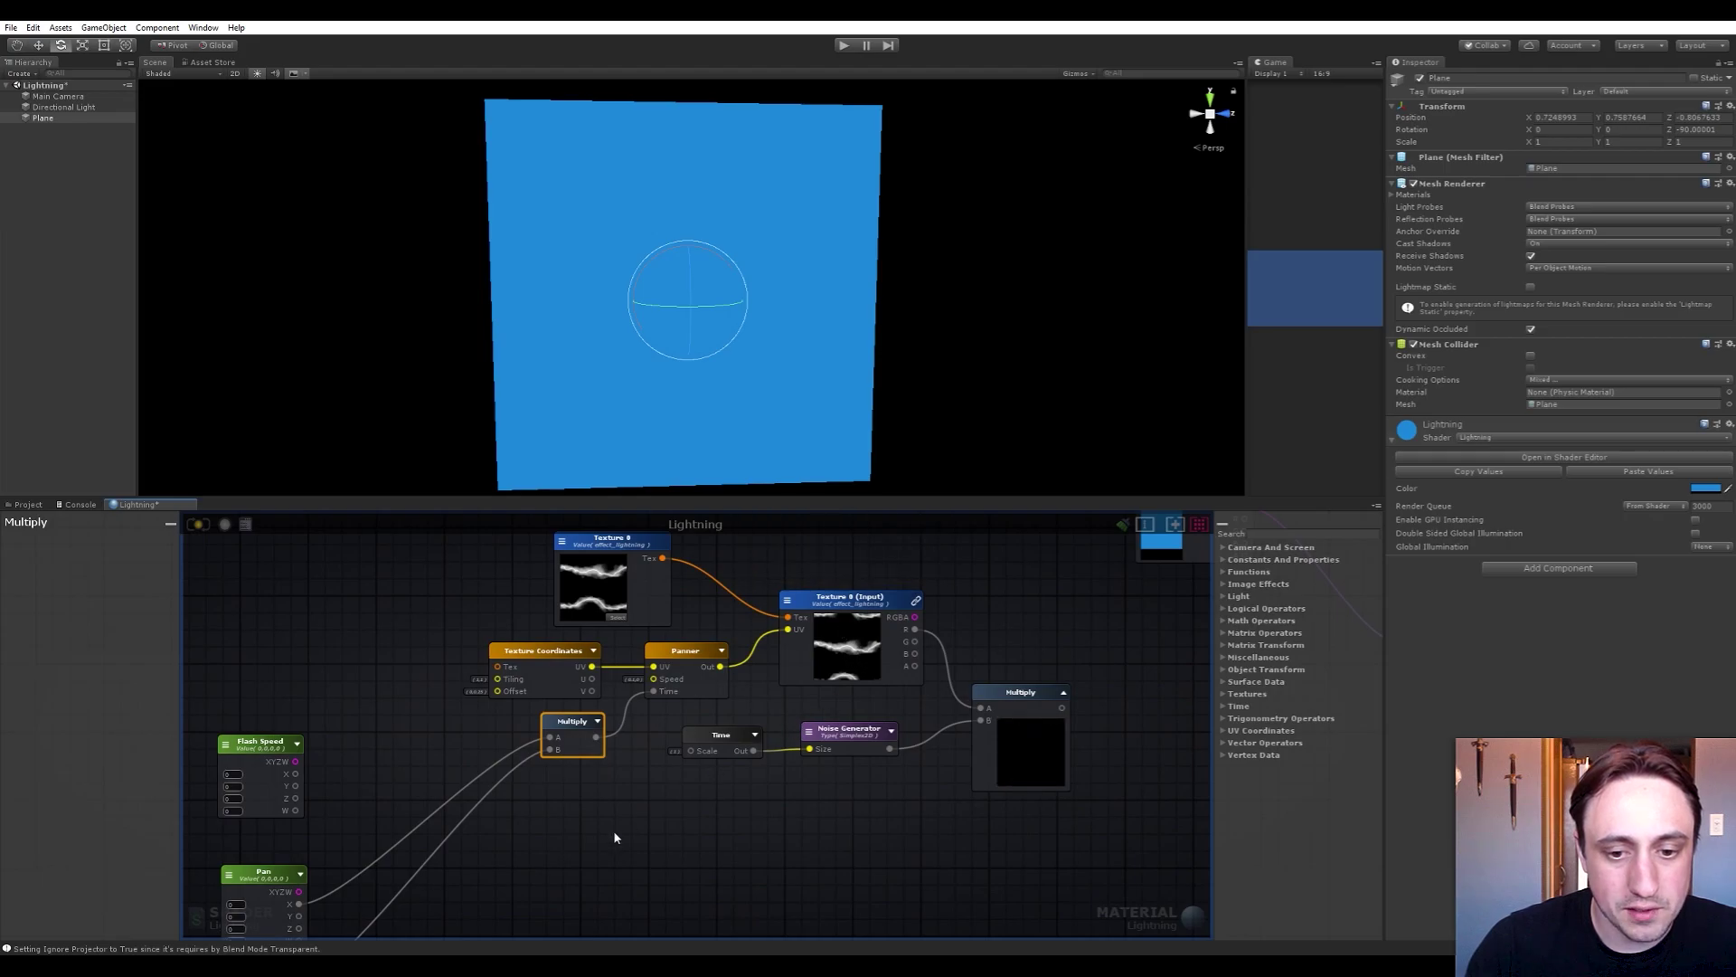
Try a Pan property X value of 2
right_click_drag(627, 818, 745, 734)
scroll(745, 732, "down", 2)
left_click(444, 783)
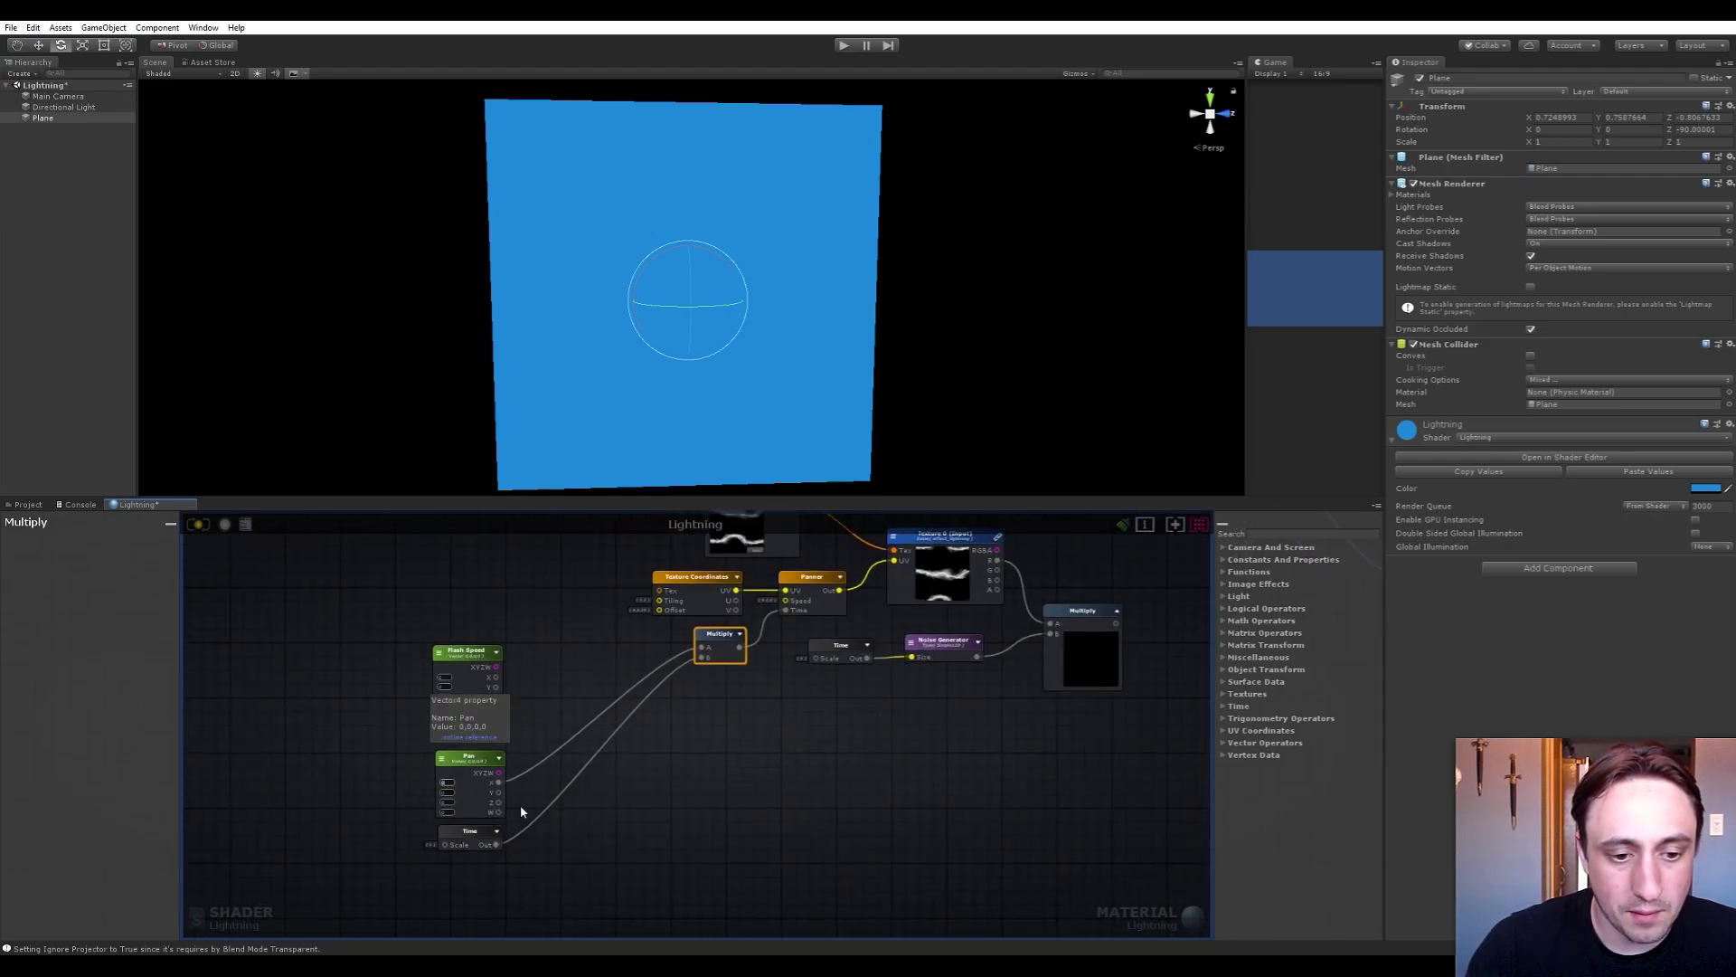
scroll(579, 833, "up", 3)
scroll(579, 833, "up", 1)
type("2")
key("Return")
right_click_drag(755, 734, 604, 922)
scroll(701, 796, "down", 3)
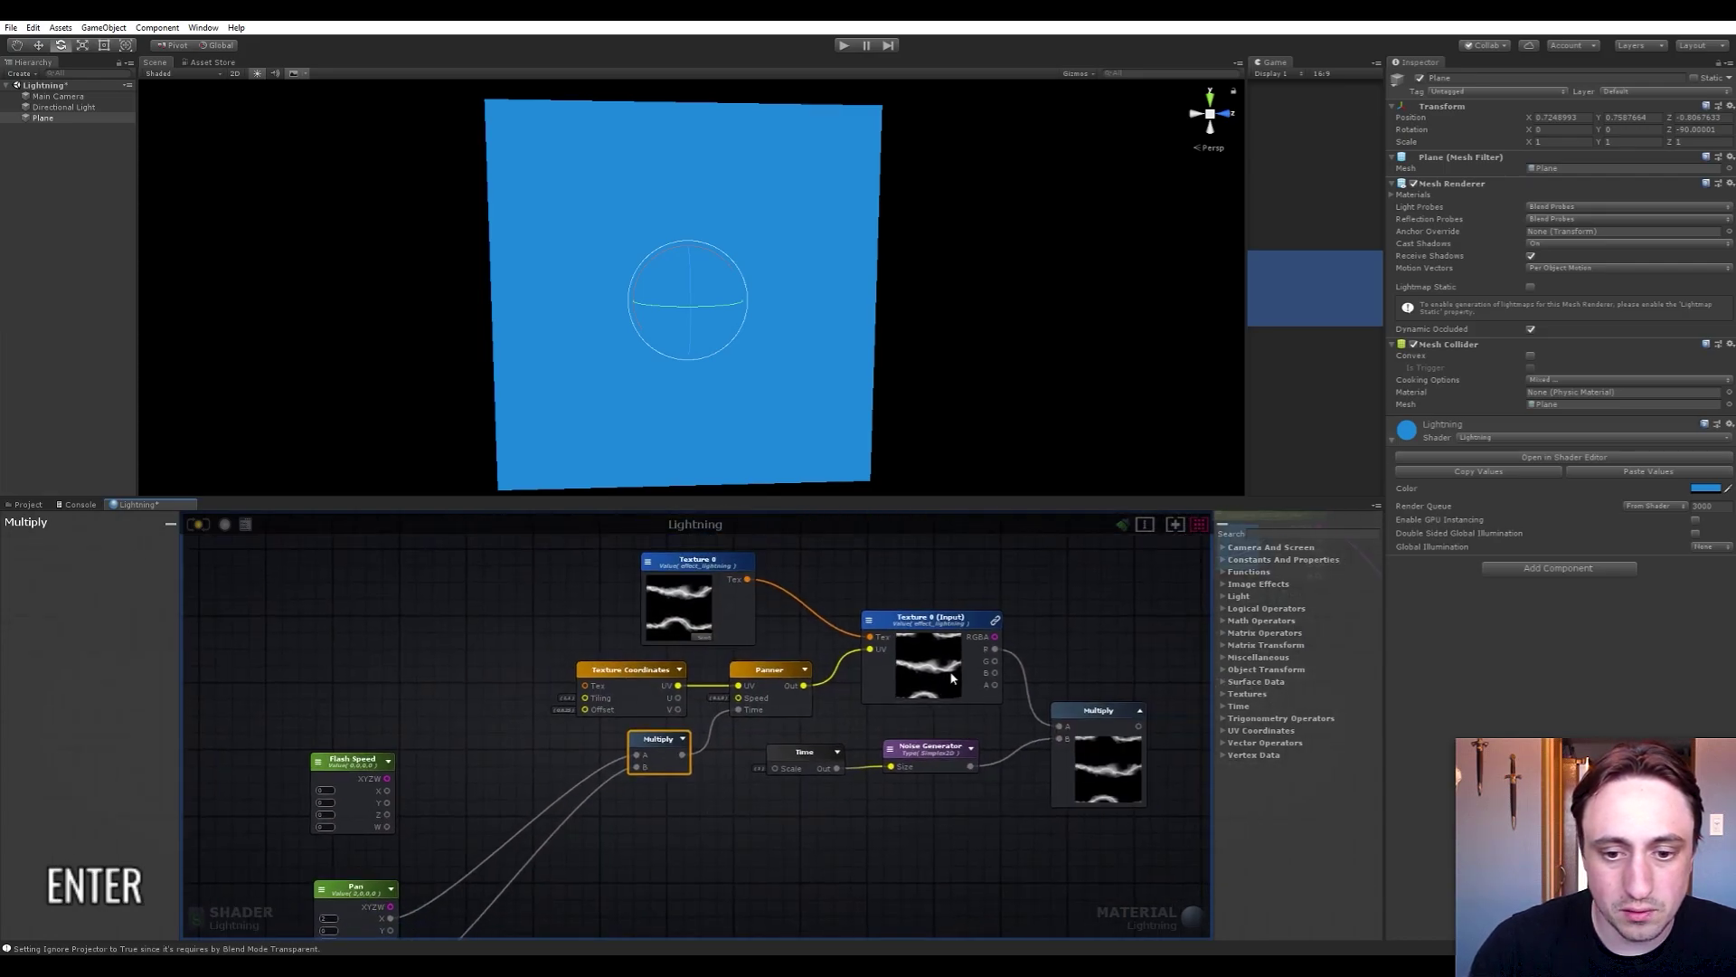
Set the Panner node's X speed to 1
left_click(786, 711)
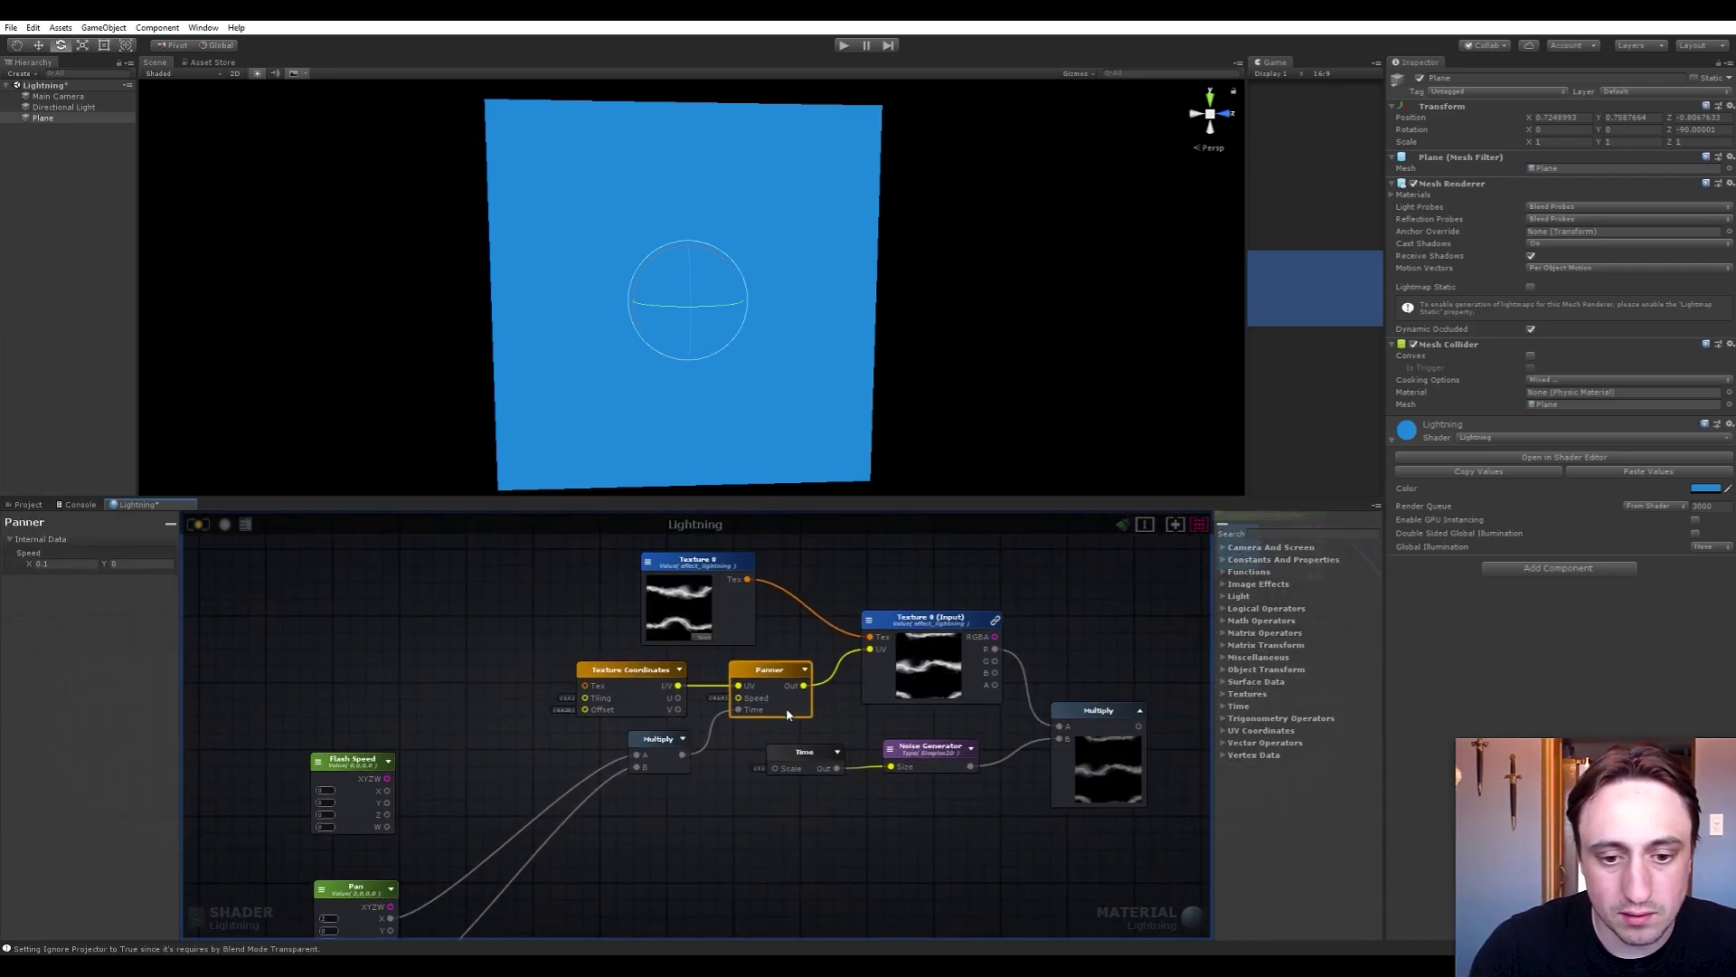
left_click(58, 563)
type("1")
key("Return")
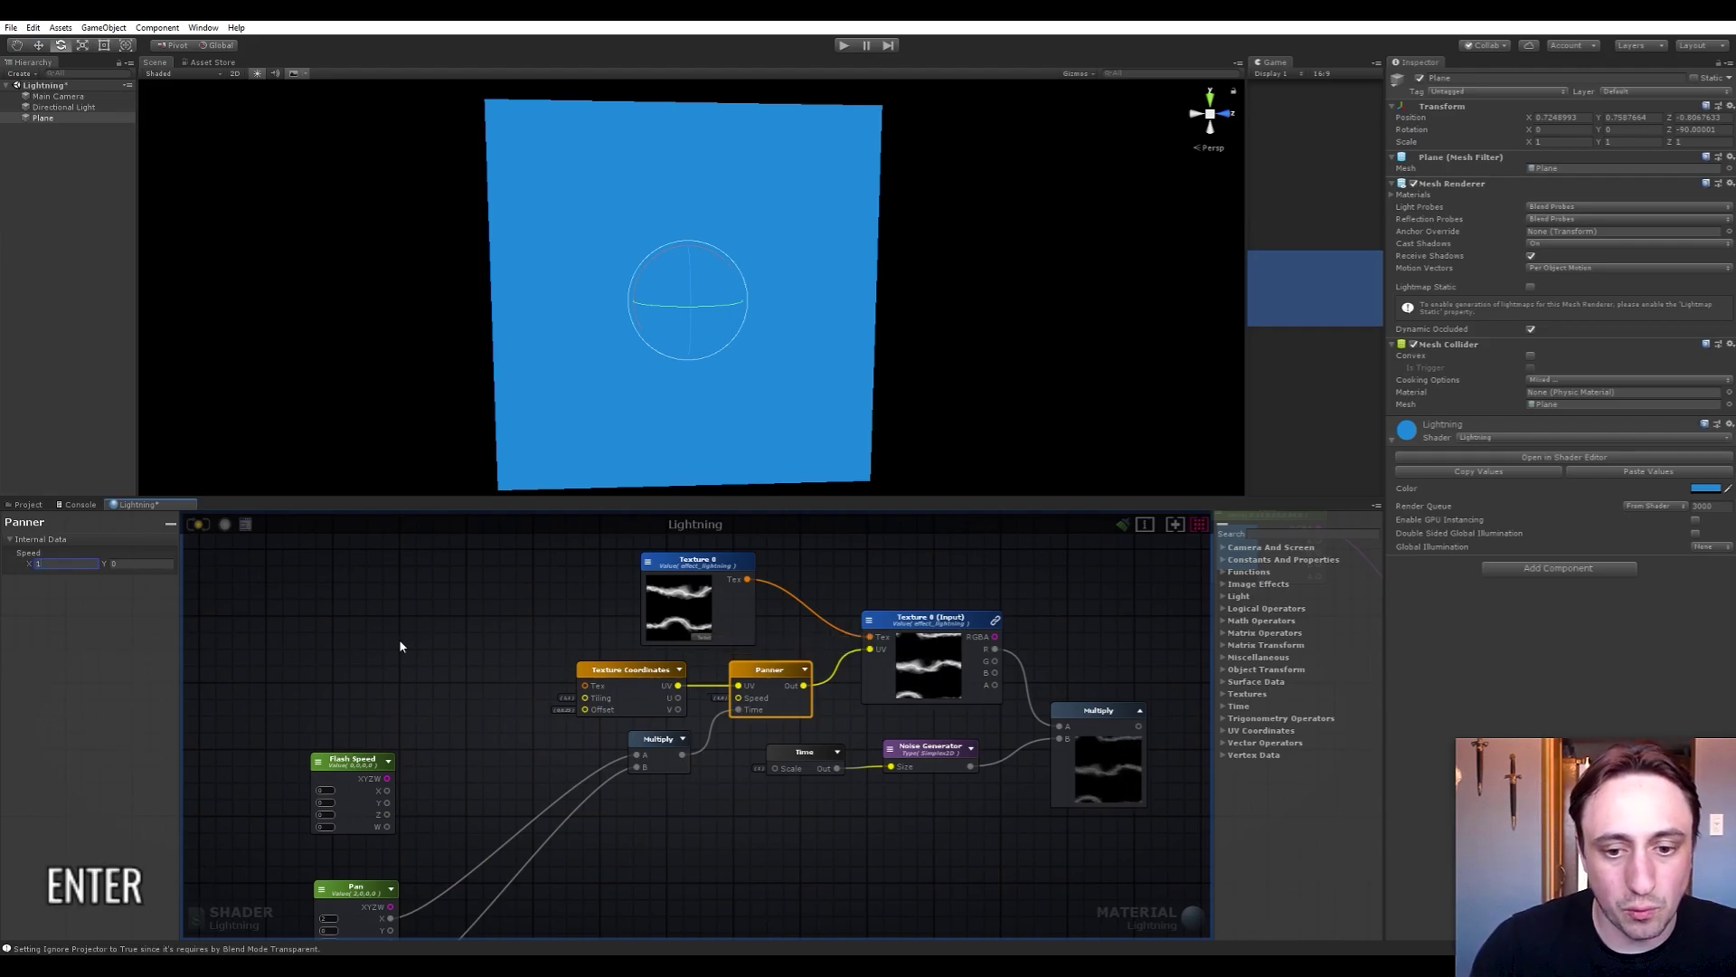
Set the Pan property's X value to 0.1 and nudge its node slightly upward
middle_click_drag(757, 793, 817, 734)
middle_click_drag(737, 800, 748, 792)
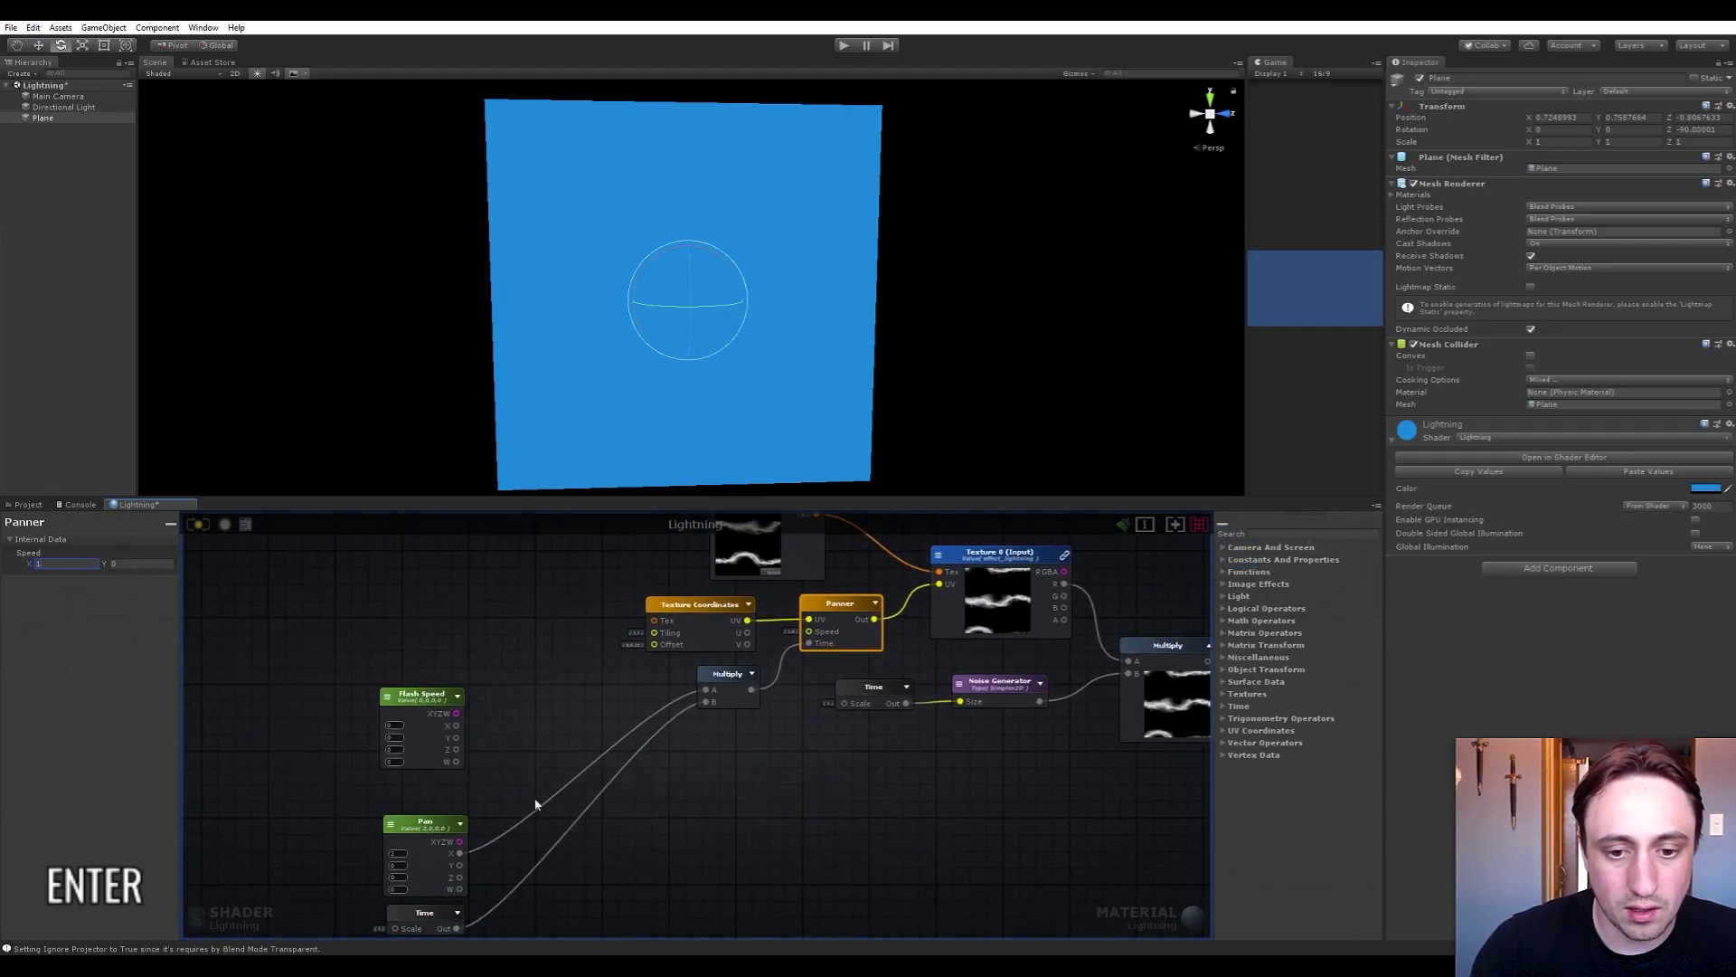
left_click(396, 853)
type("0.1")
key("Return")
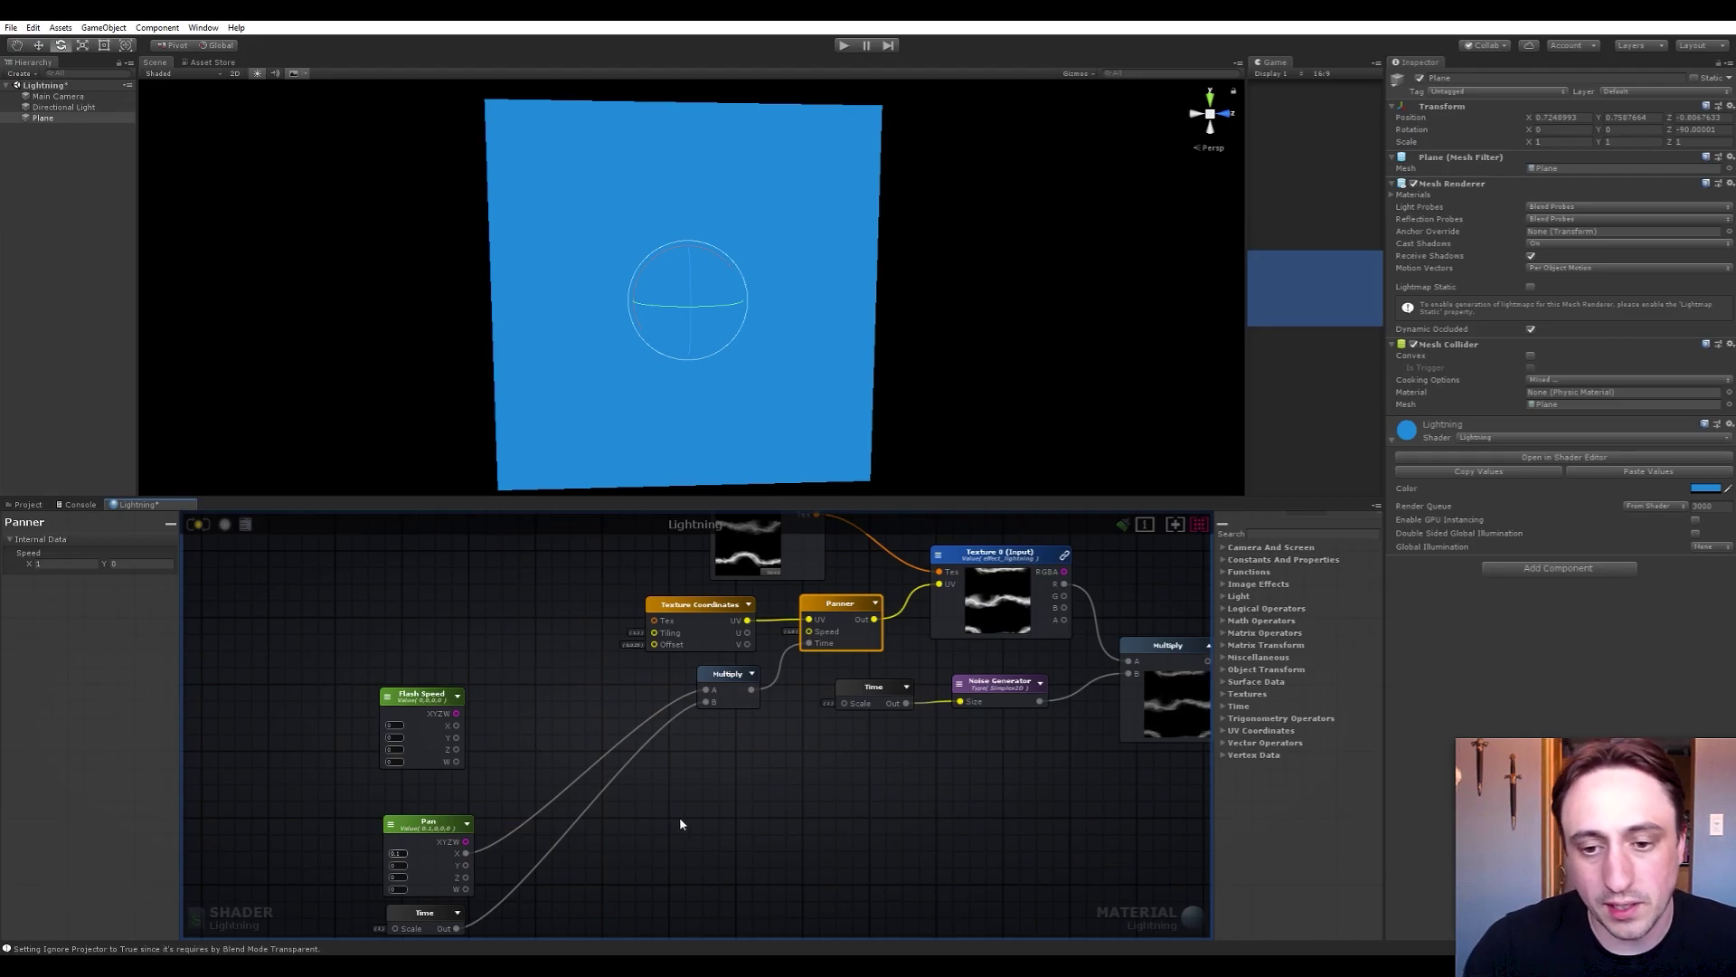
middle_click_drag(668, 833, 663, 804)
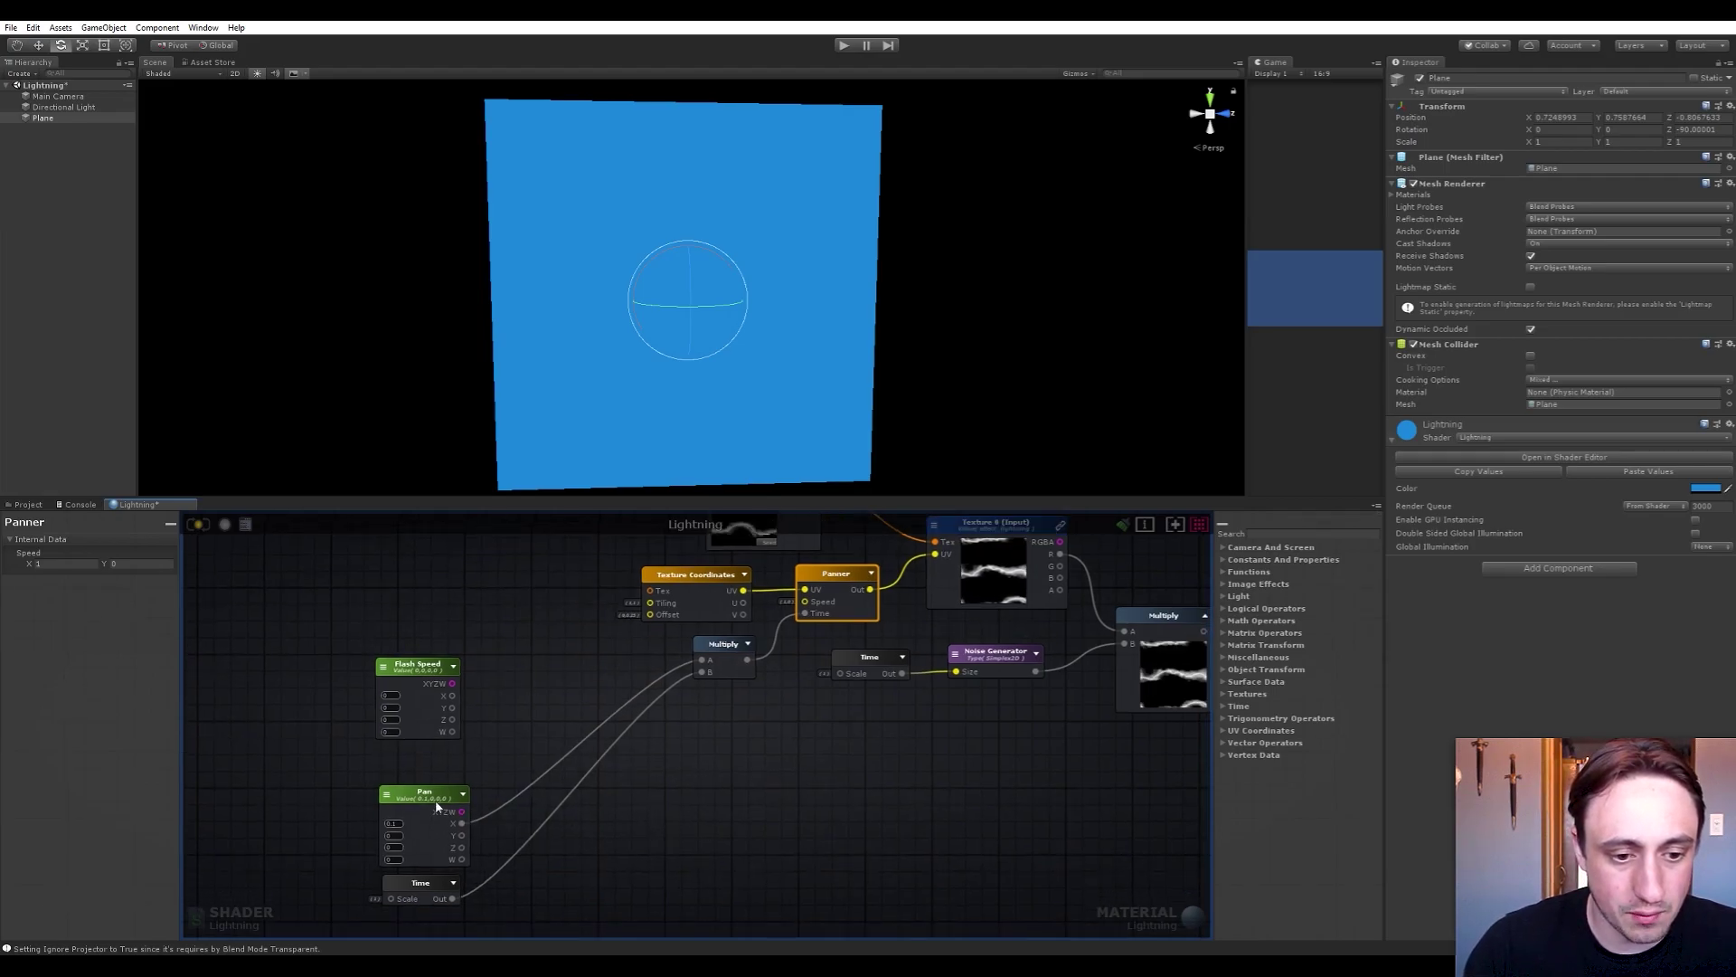
left_click_drag(442, 802, 443, 791)
Connect Flash Speed's X output to the Scale input of the Time node feeding the Noise Generator
middle_click_drag(695, 786, 681, 812)
left_click(729, 746)
middle_click_drag(728, 746, 632, 803)
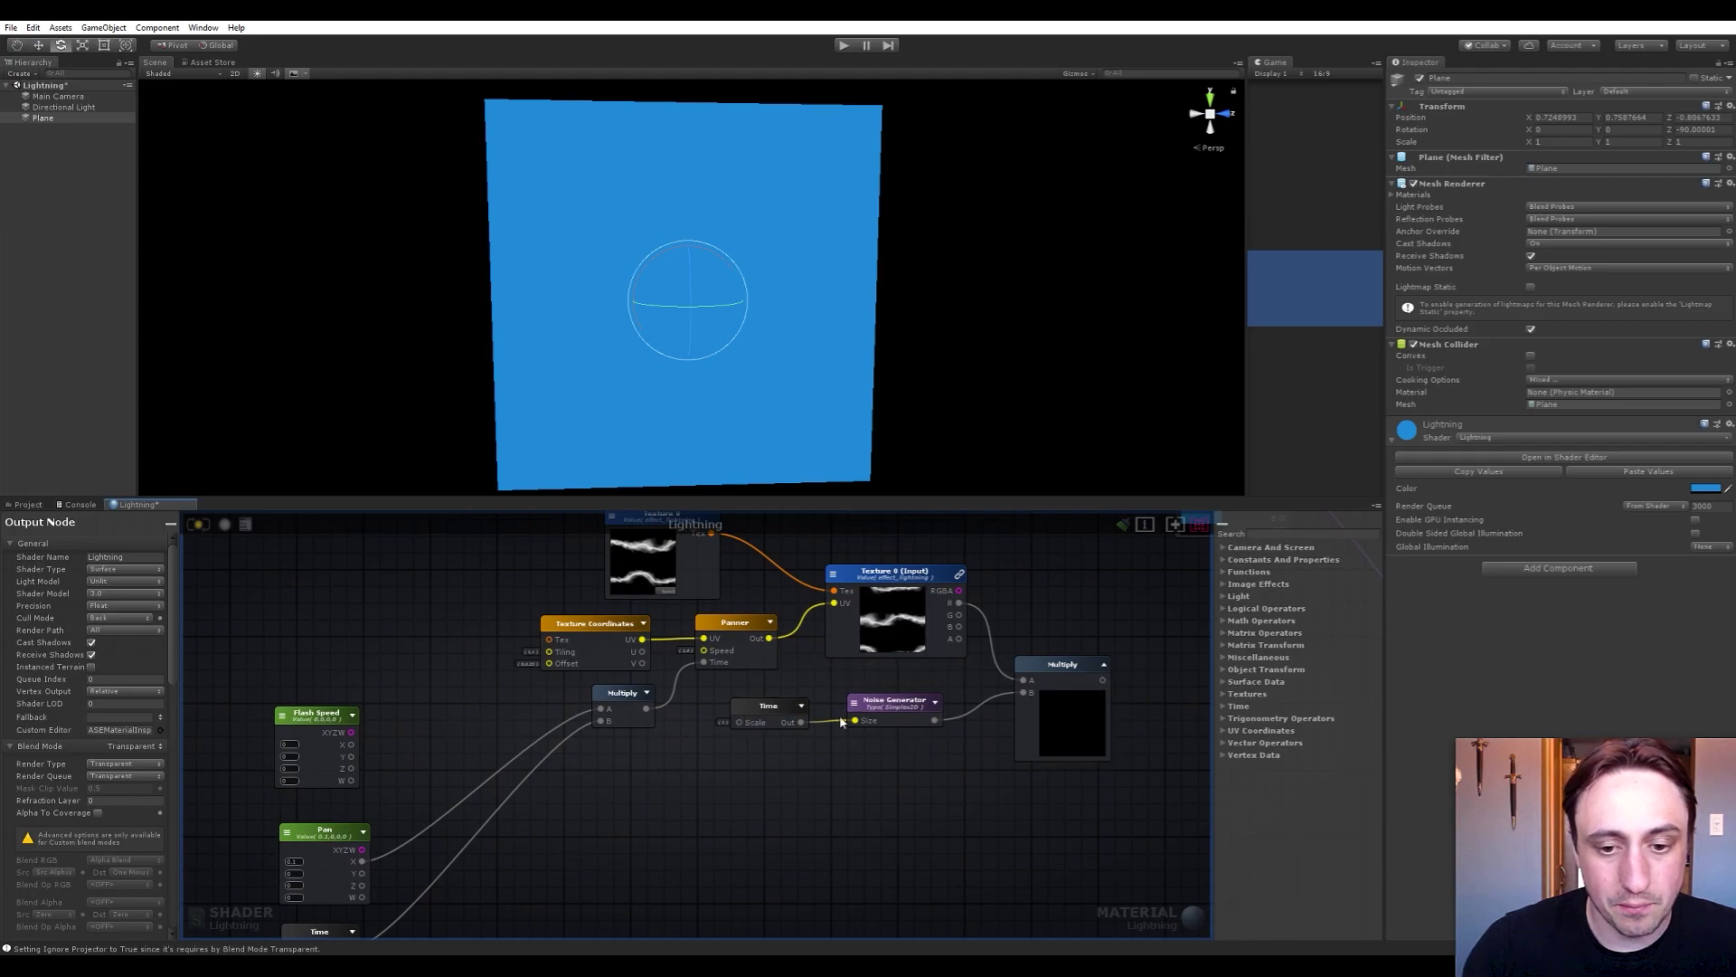
middle_click_drag(557, 920, 696, 817)
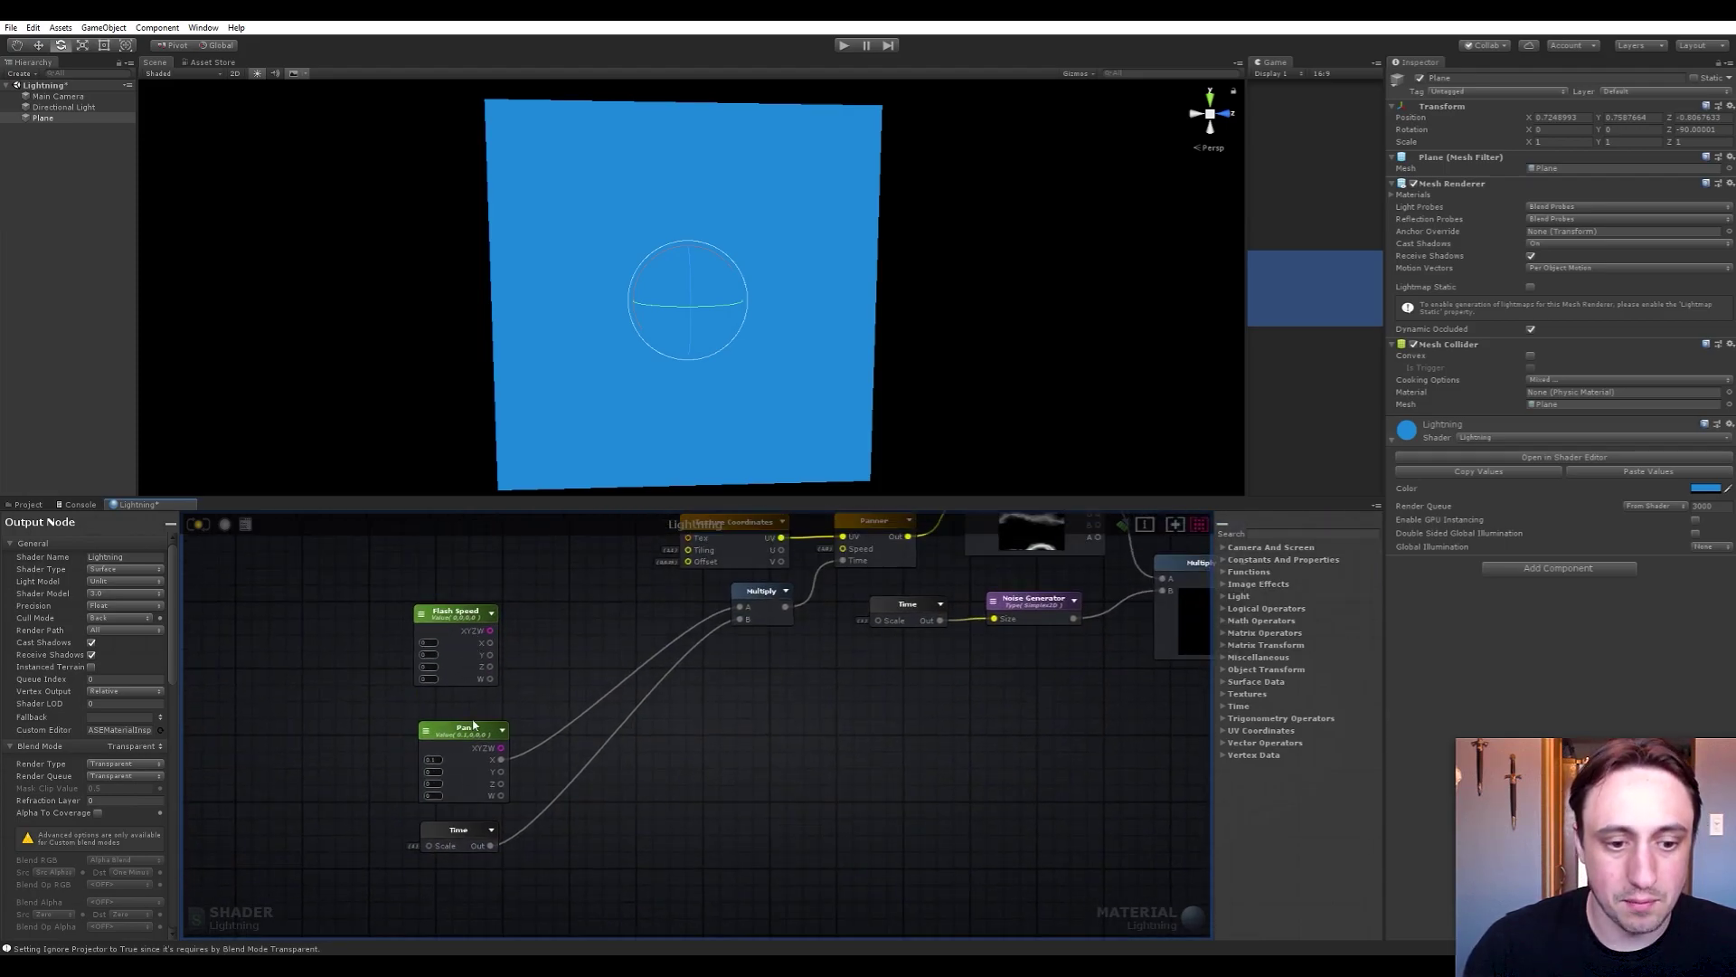
middle_click_drag(660, 701, 572, 735)
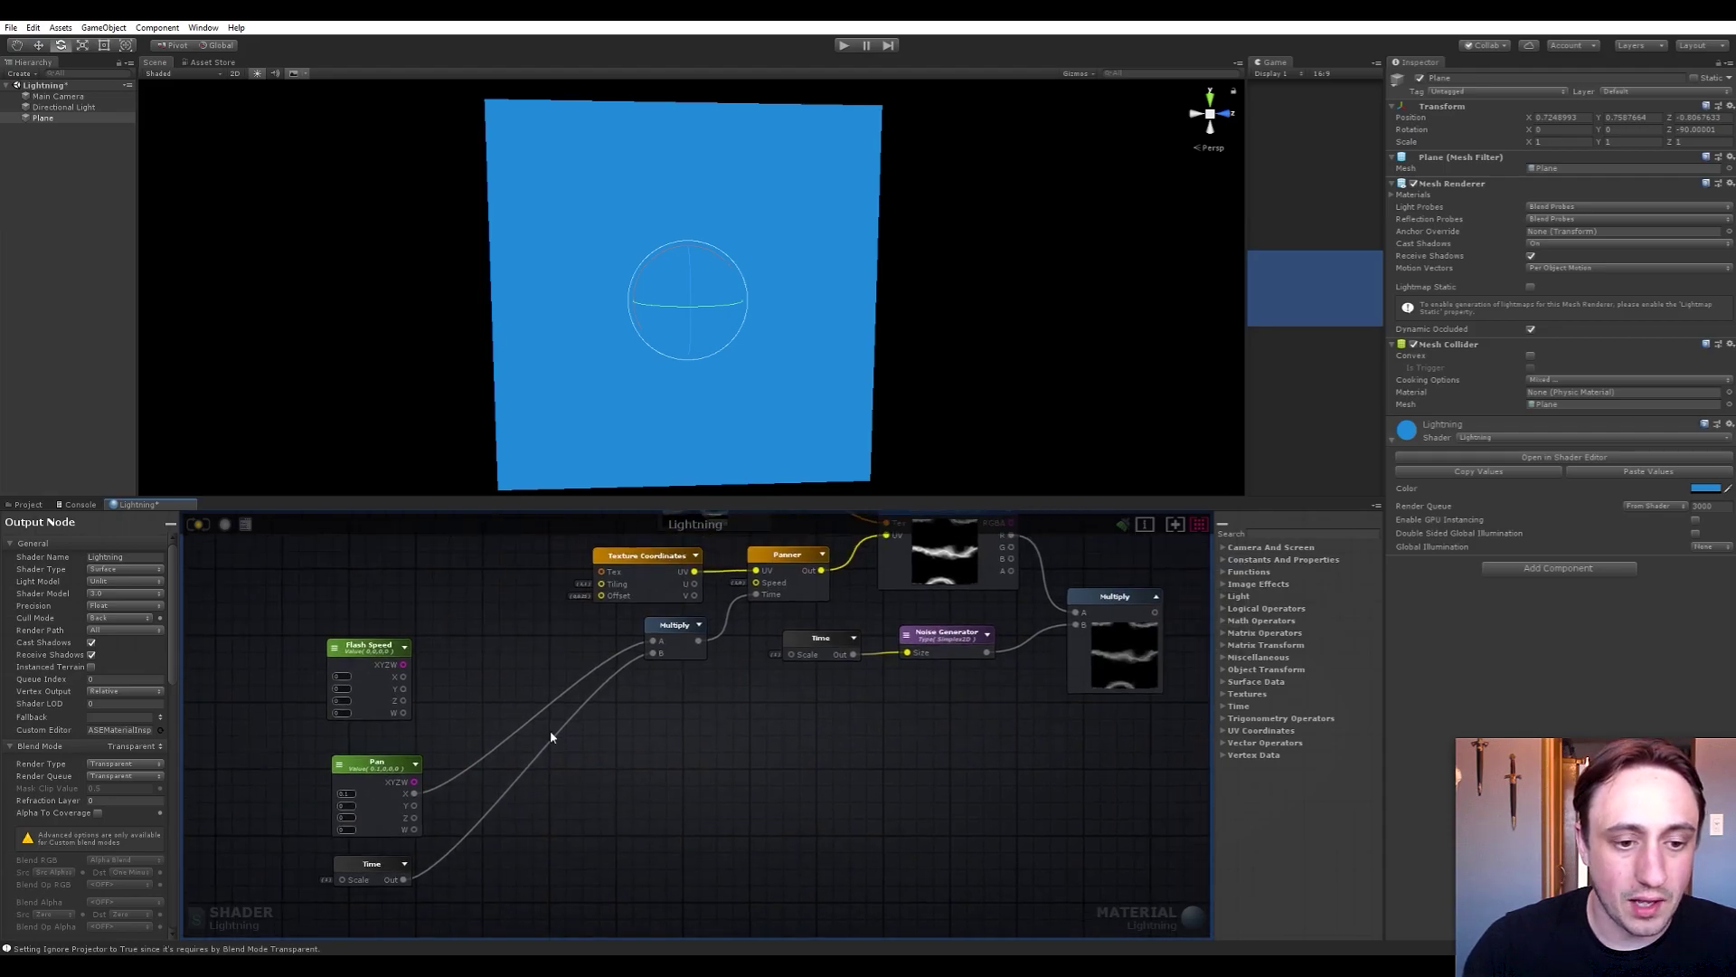
left_click_drag(382, 674, 792, 655)
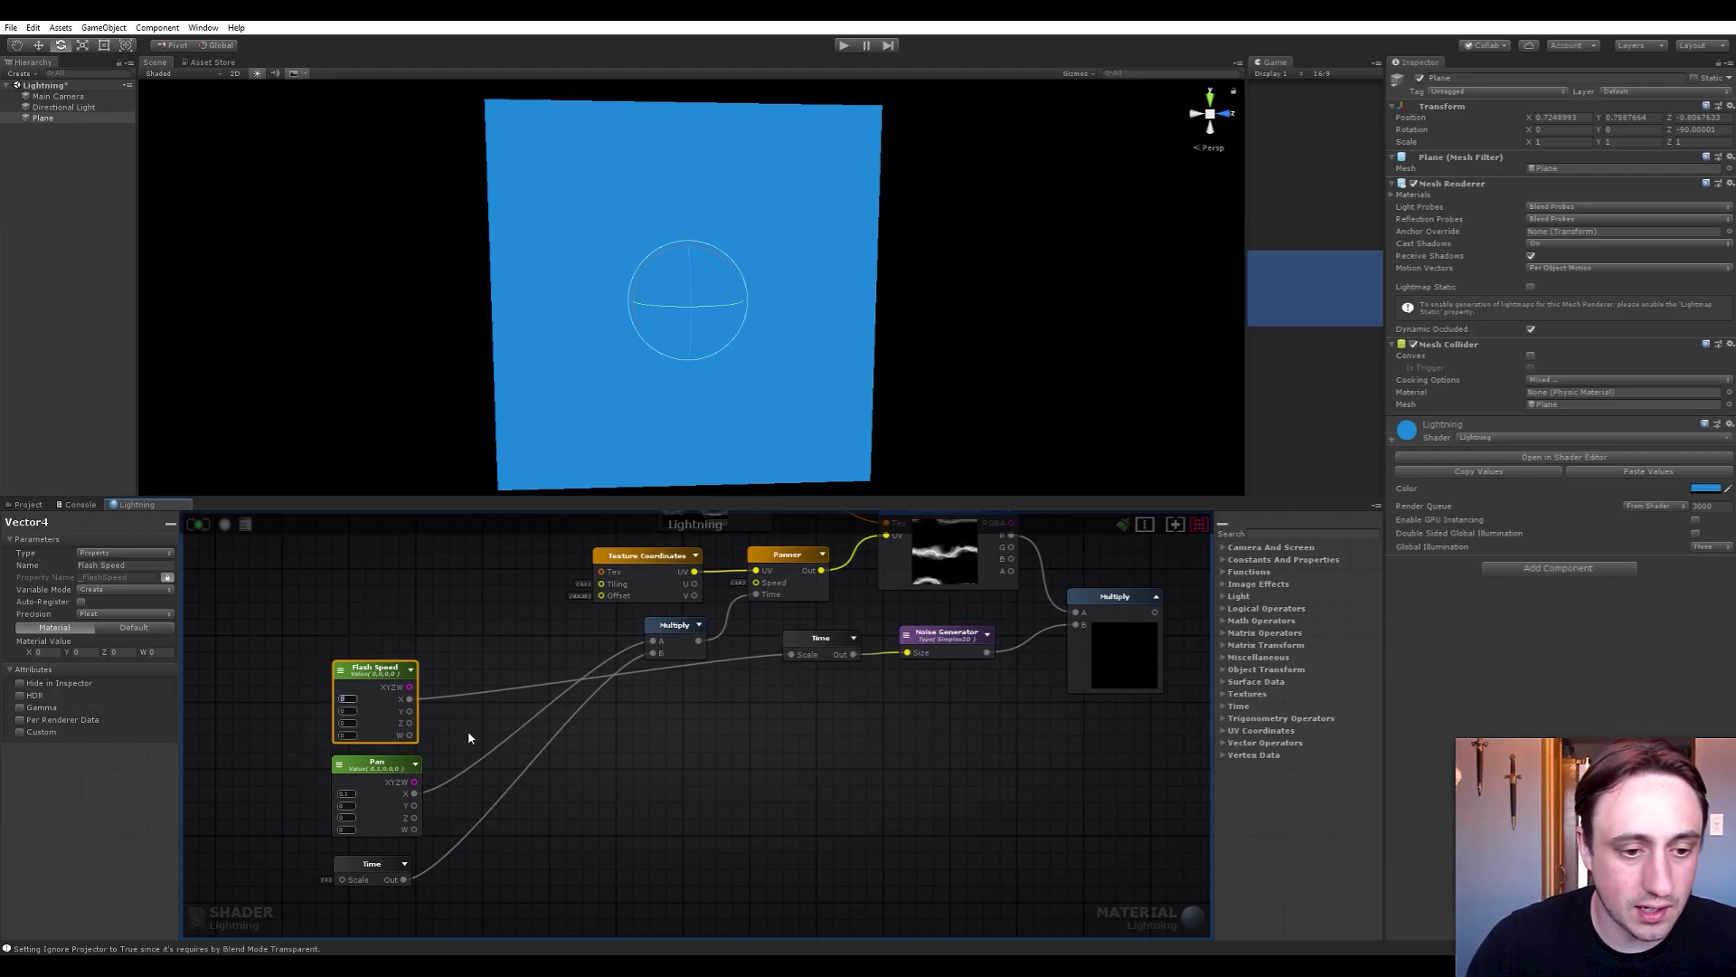
Try a Flash Speed X value of 1
type("1")
key("Return")
middle_click_drag(1134, 641, 1036, 691)
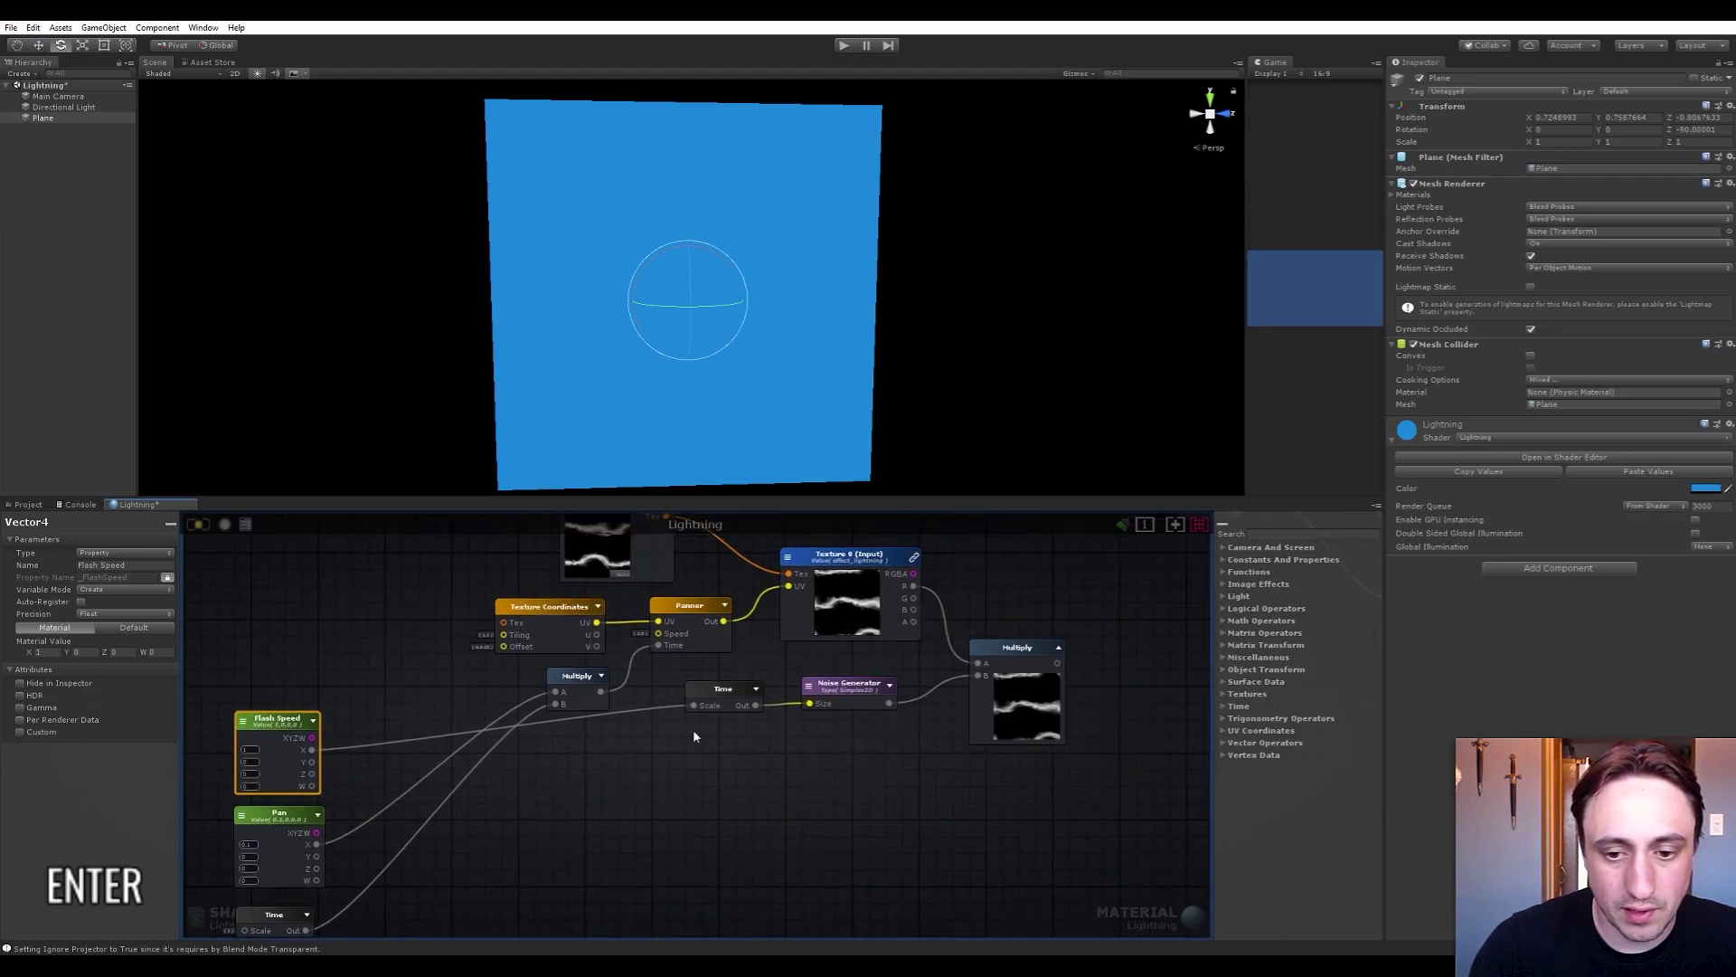
Set the Flash Speed property's X value to 5
left_click(248, 750)
type("5")
key("Return")
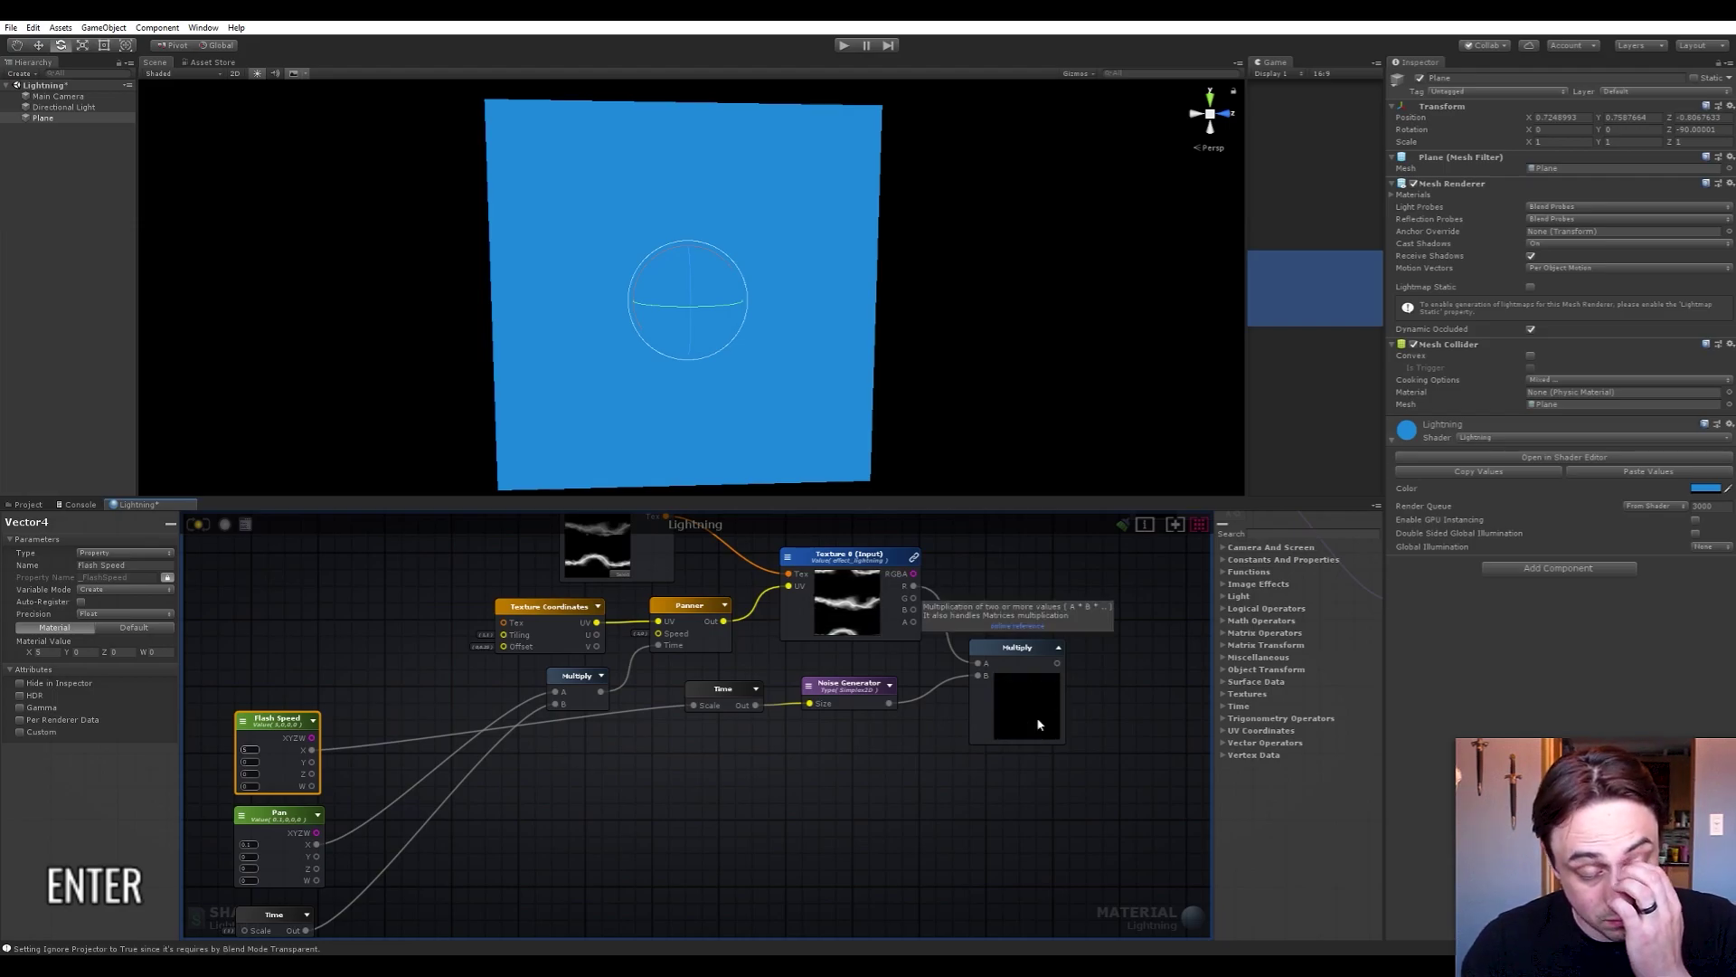
Add a Multiply node before the Lightning output node and connect the texture-and-noise Multiply's output to its B input
left_click(813, 812)
scroll(737, 795, "down", 3)
right_click_drag(749, 803, 607, 780)
scroll(680, 787, "up", 2)
key("space")
type("mult")
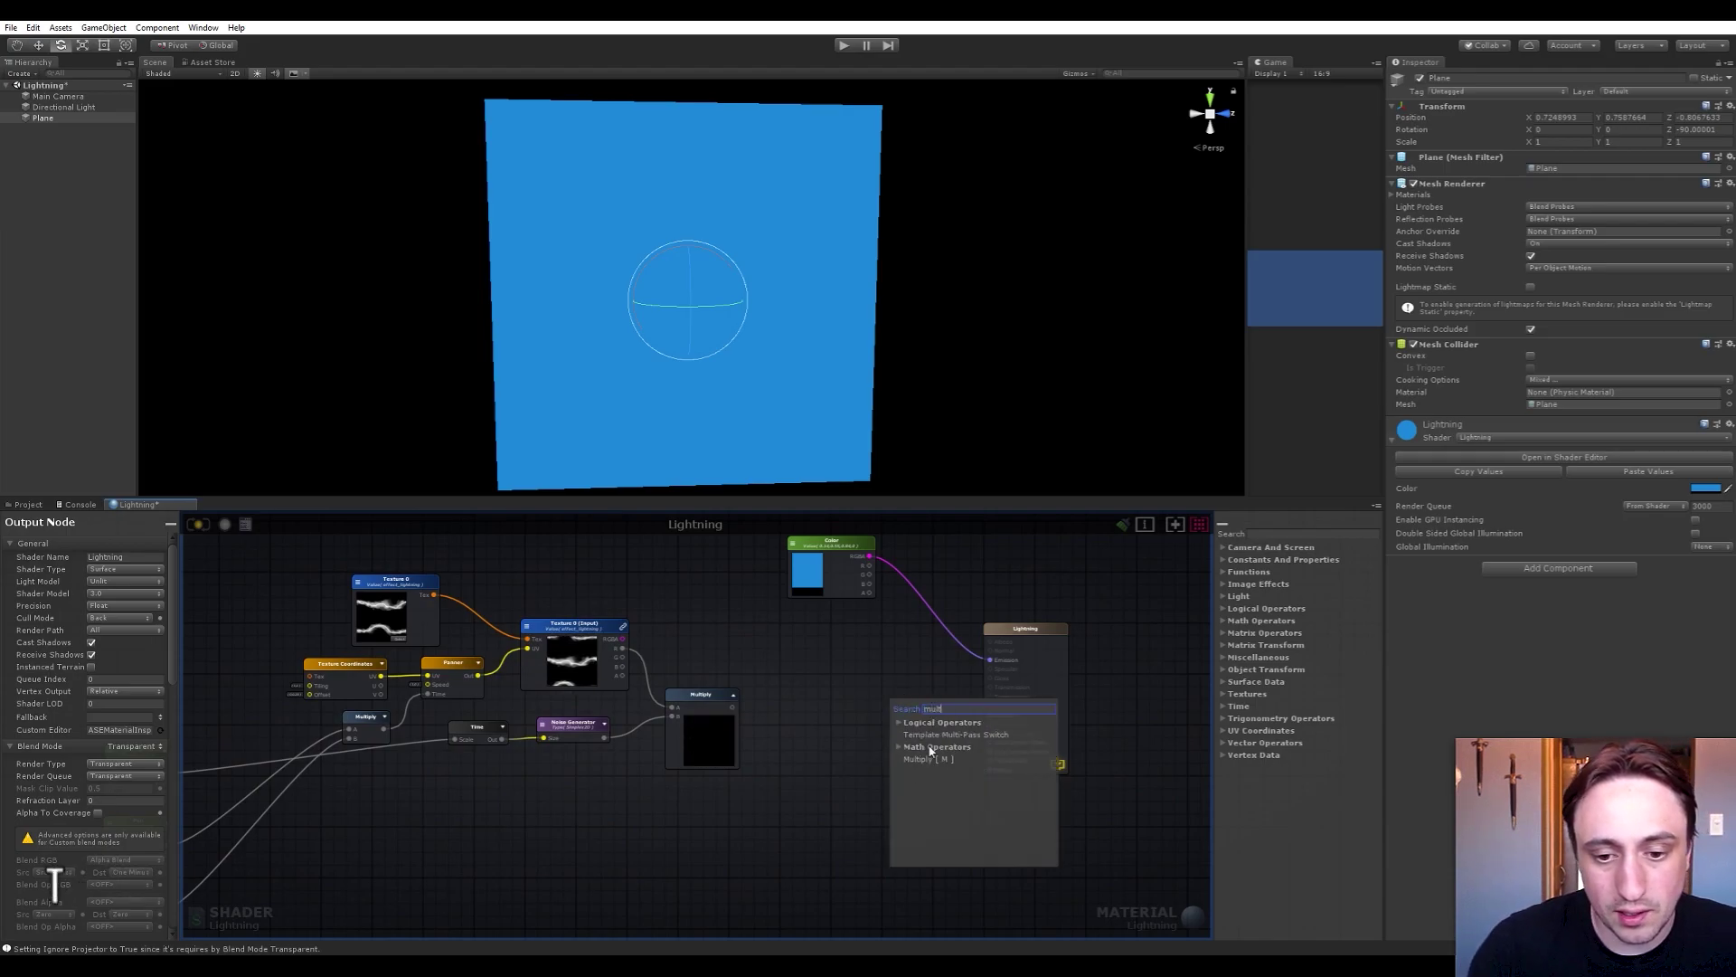
left_click(923, 747)
left_click_drag(732, 709, 884, 726)
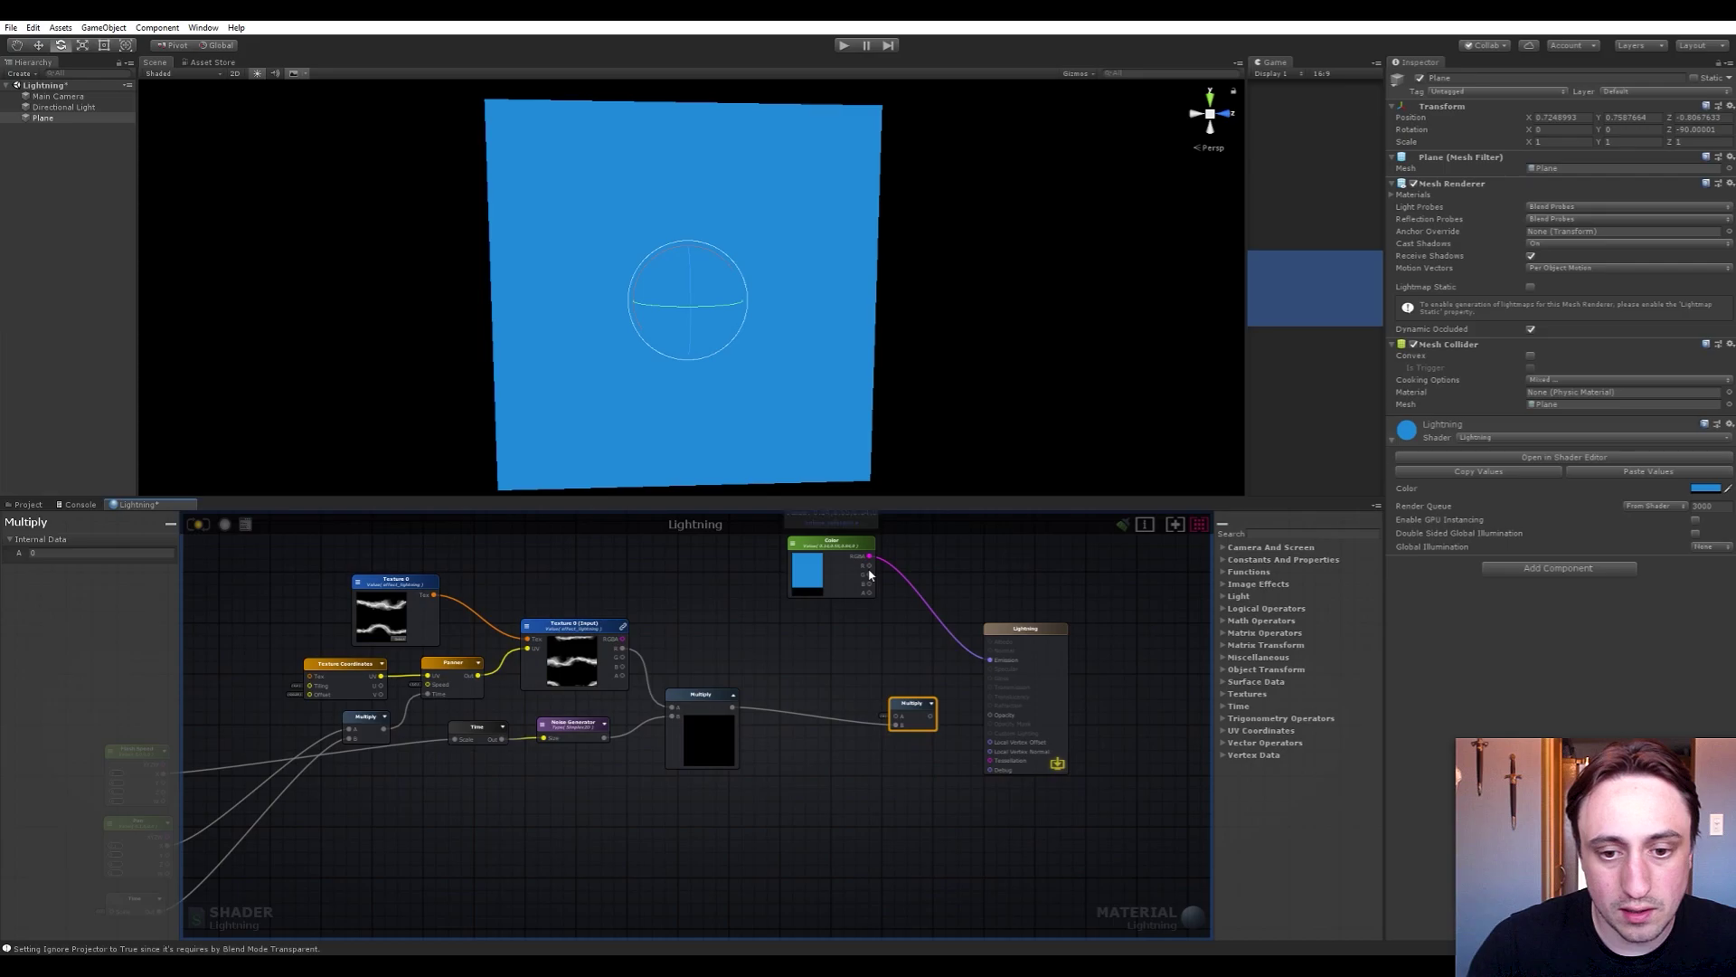
Connect the Color node's RGBA output to the new Multiply's A input and feed that Multiply into the Lightning node's Emission
left_click_drag(869, 565, 897, 716)
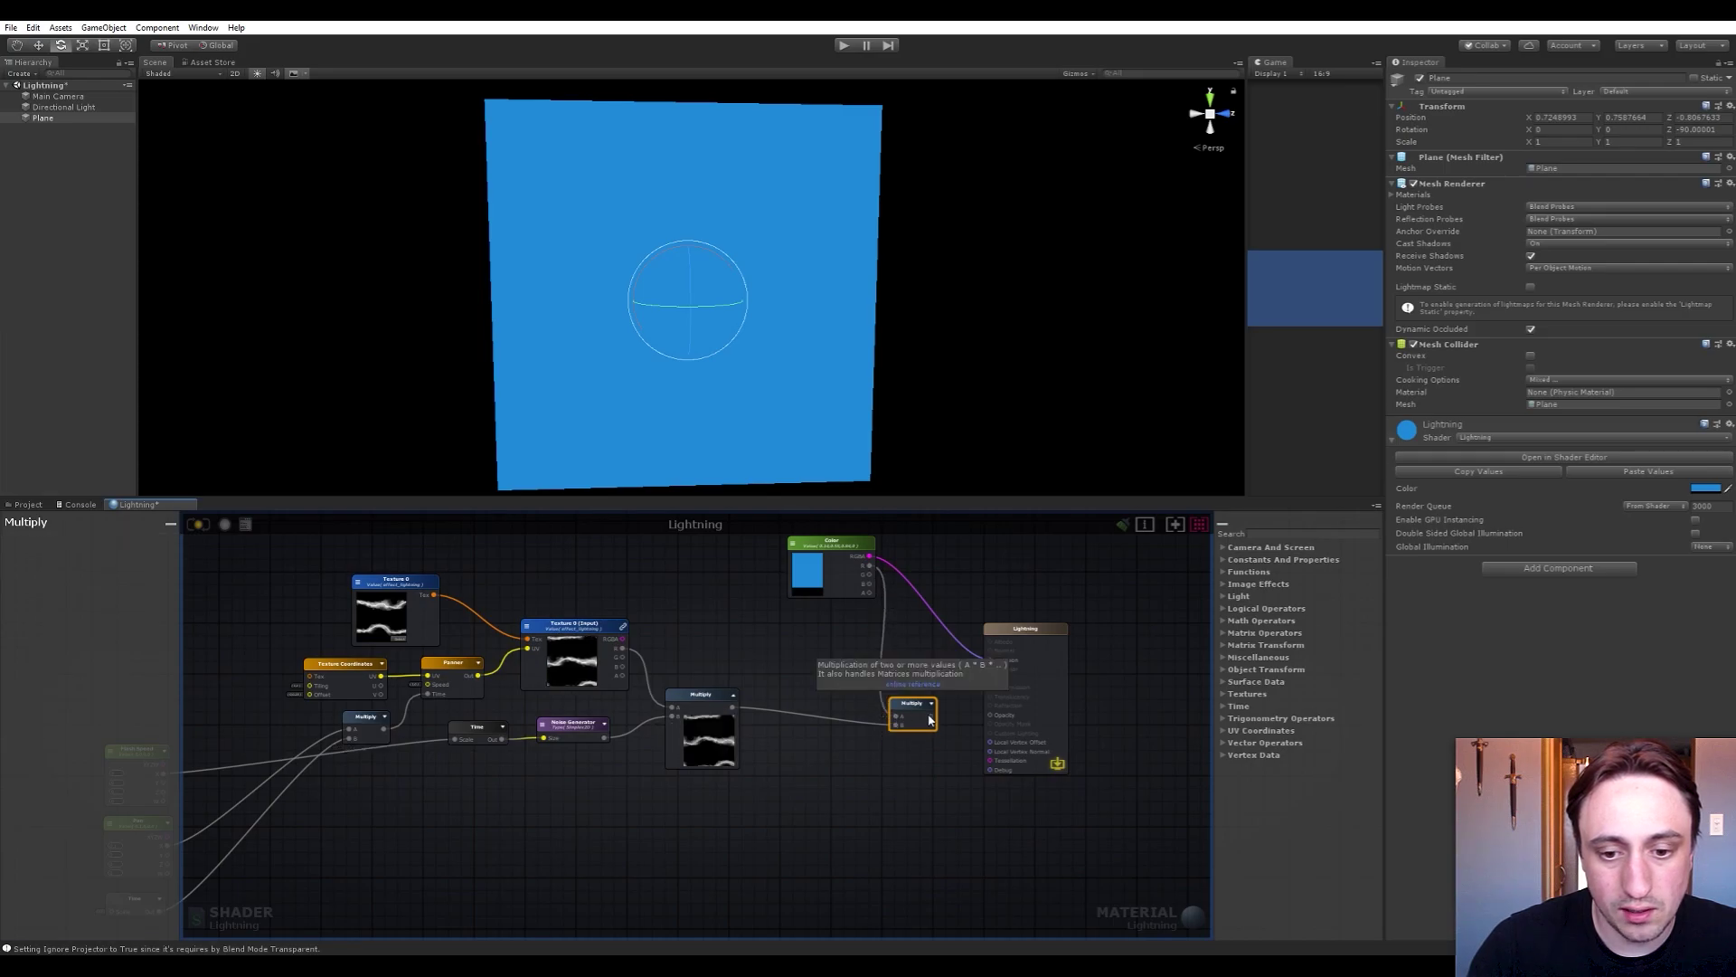
left_click(875, 558)
left_click_drag(870, 557, 893, 722)
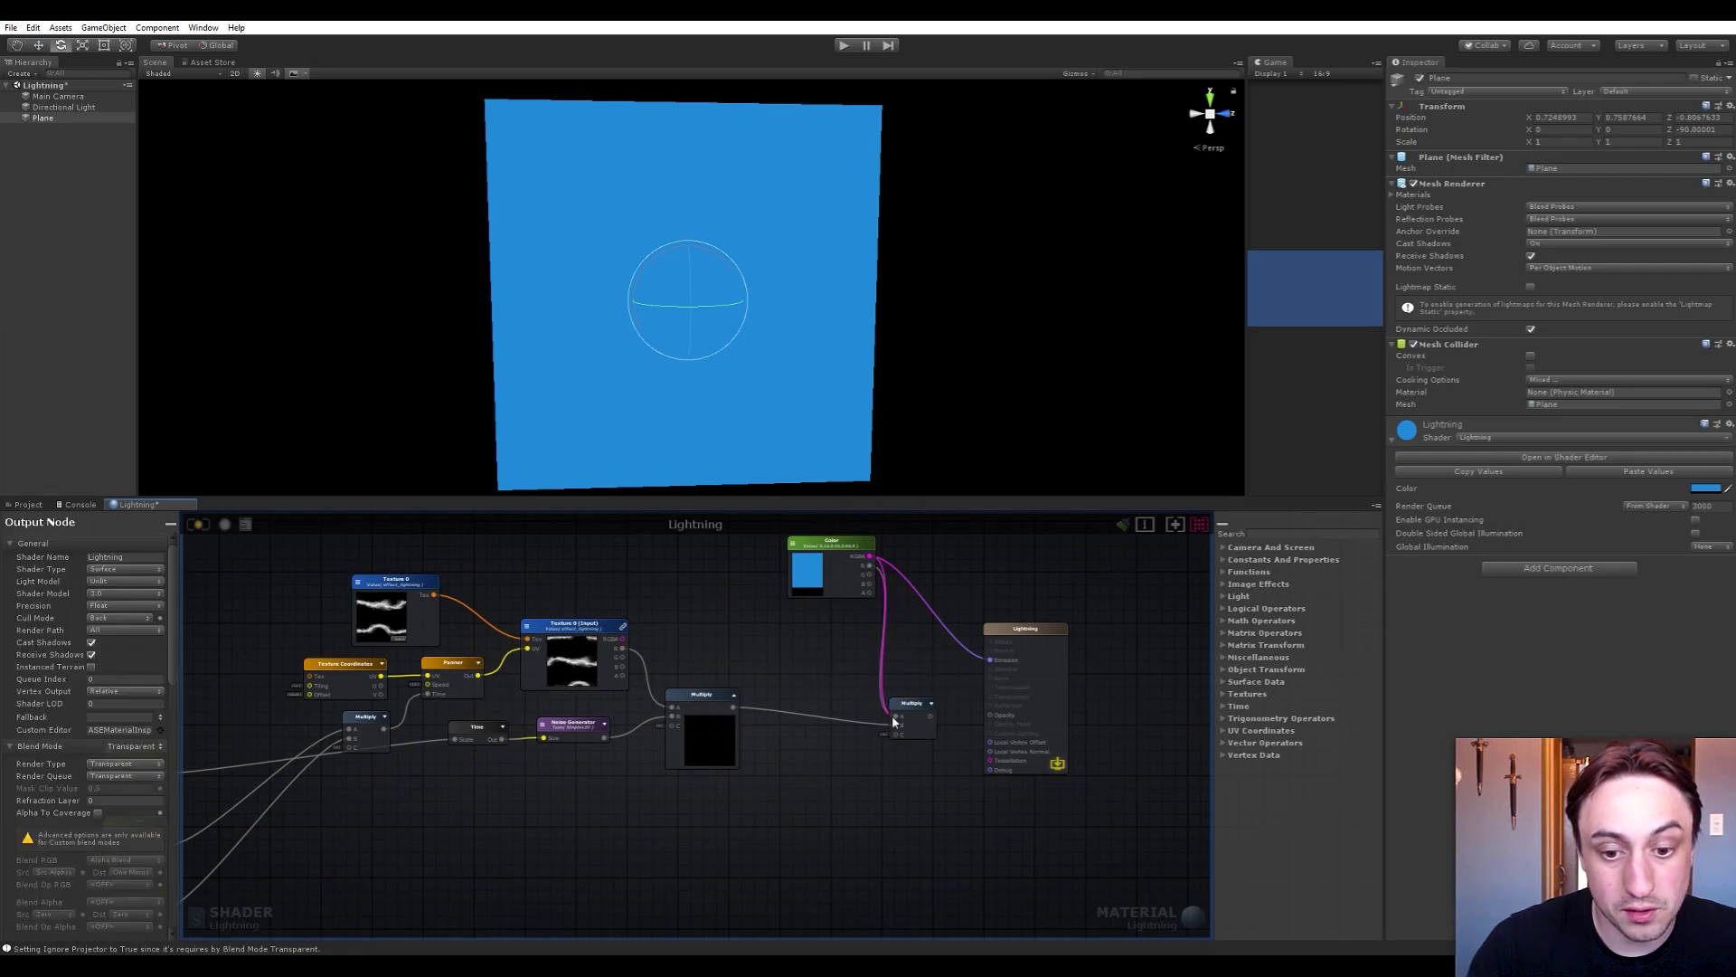
left_click_drag(991, 659, 924, 659)
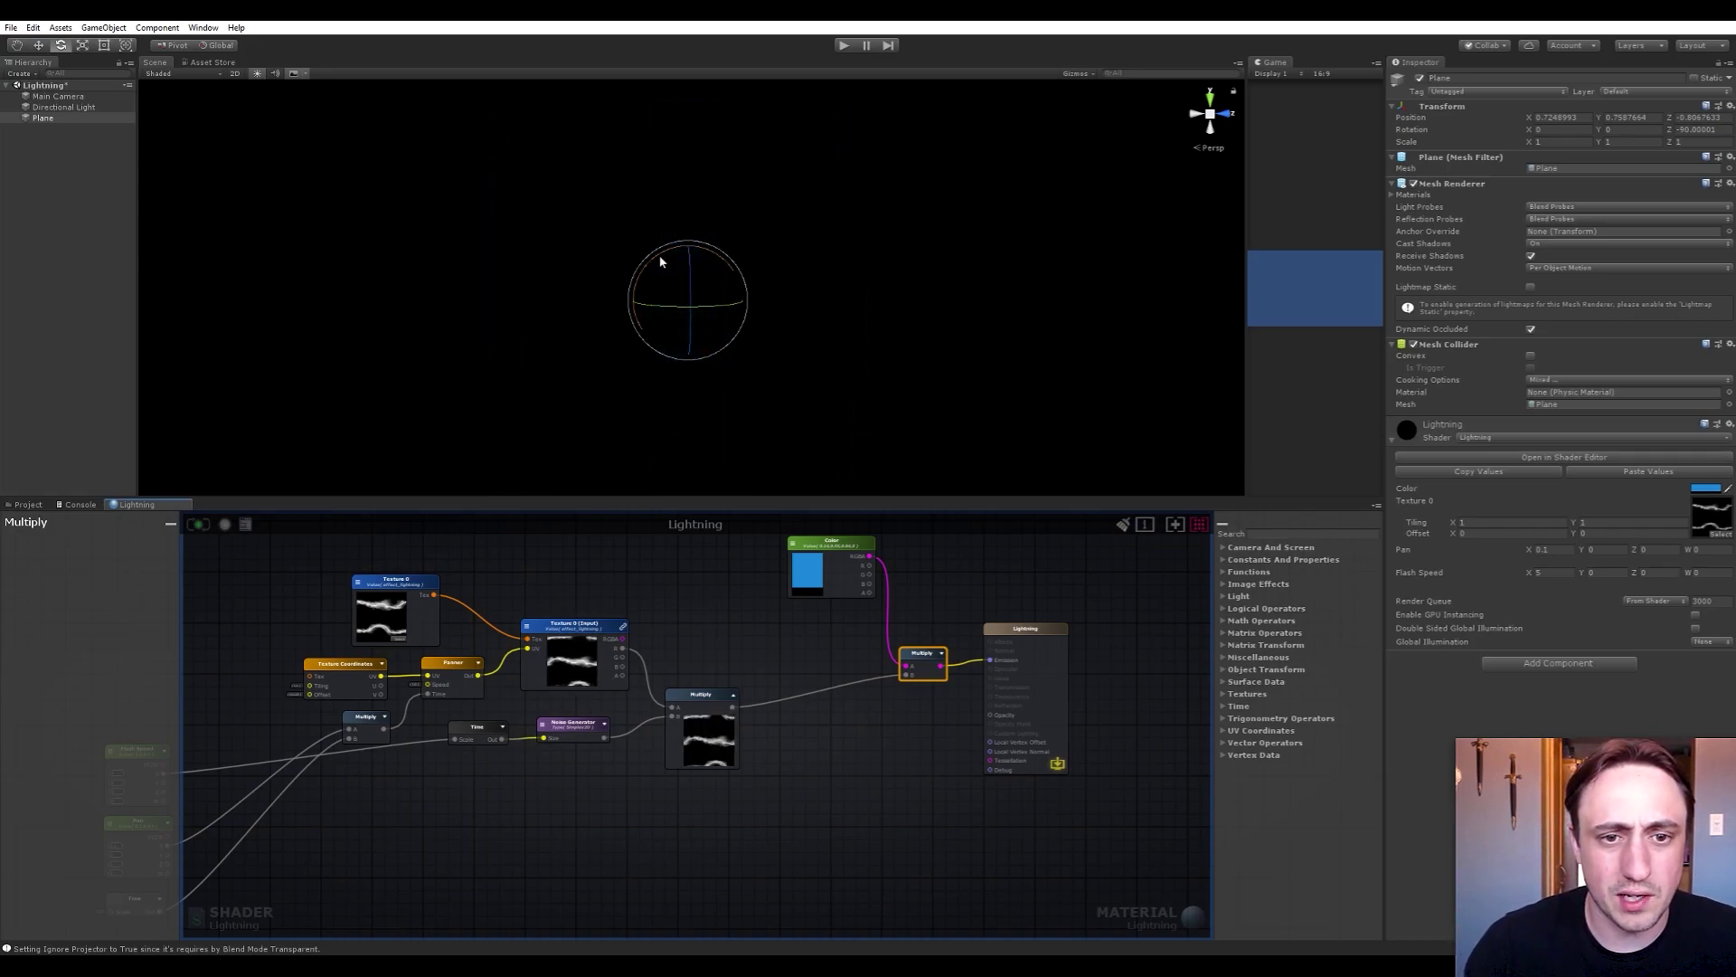
Rotate the plane in the scene to 90 degrees about X
left_click_drag(674, 263, 876, 286, "ctrl")
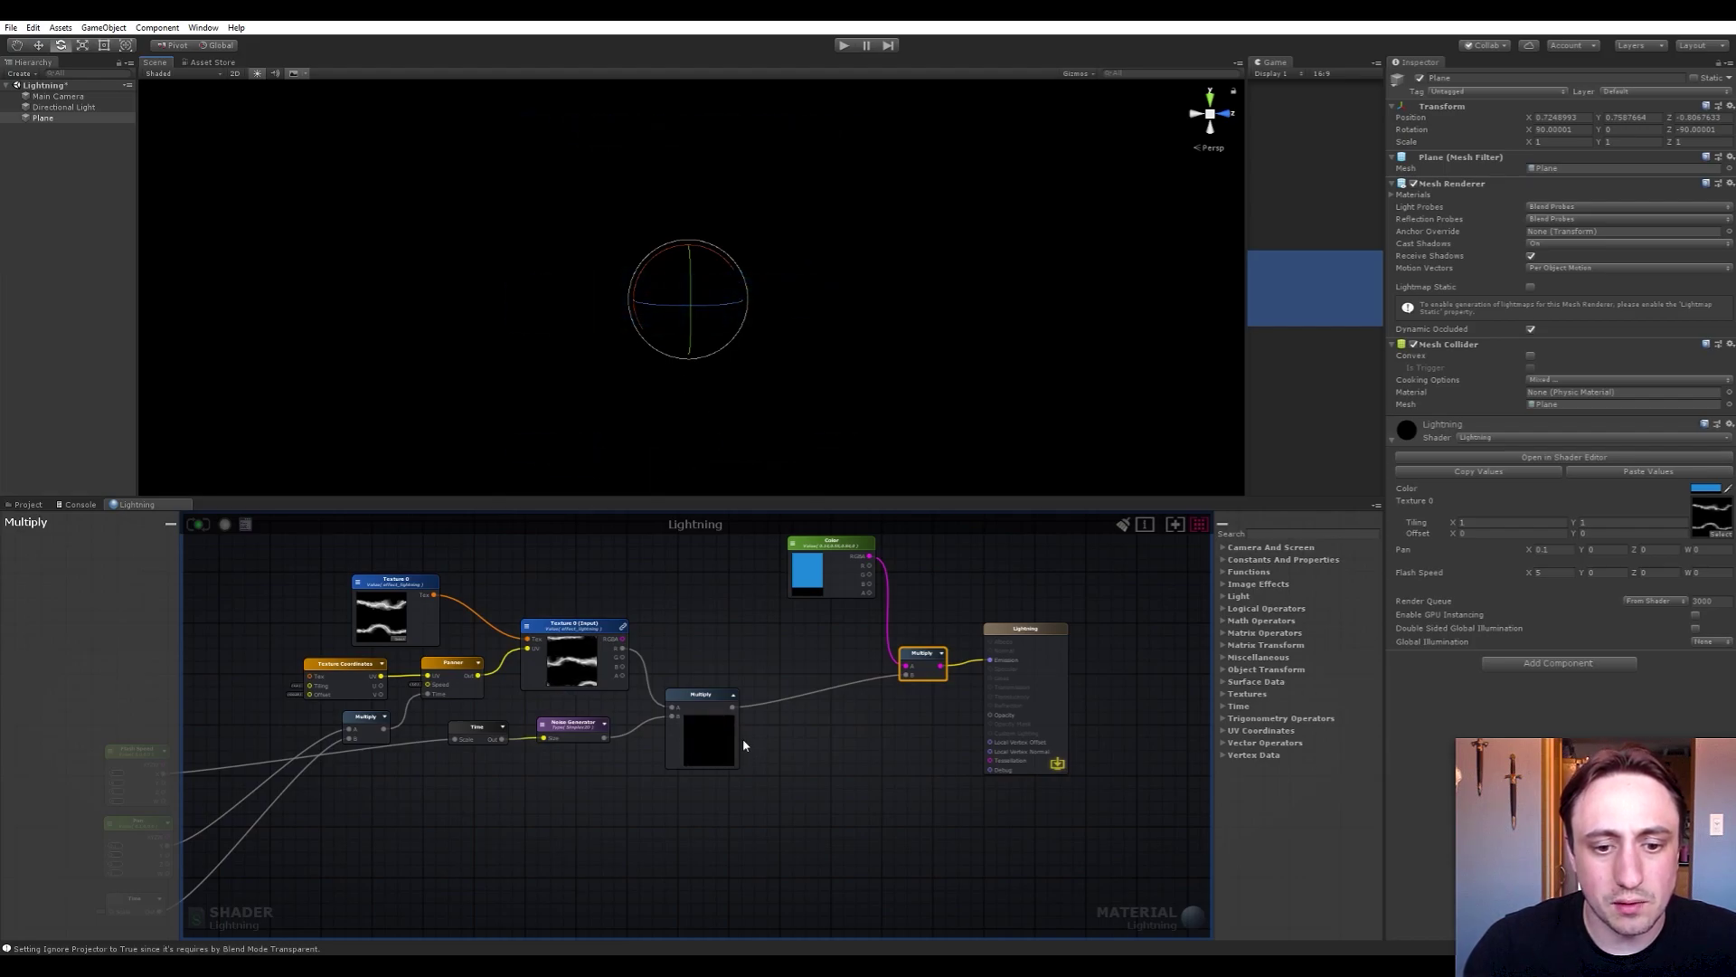
Move the Color node slightly up and away from the final Multiply node
scroll(736, 737, "up", 3)
scroll(849, 724, "down", 5)
scroll(848, 724, "up", 3)
left_click(824, 665)
left_click_drag(824, 671, 797, 637)
middle_click_drag(822, 814, 957, 771)
scroll(807, 787, "down", 1)
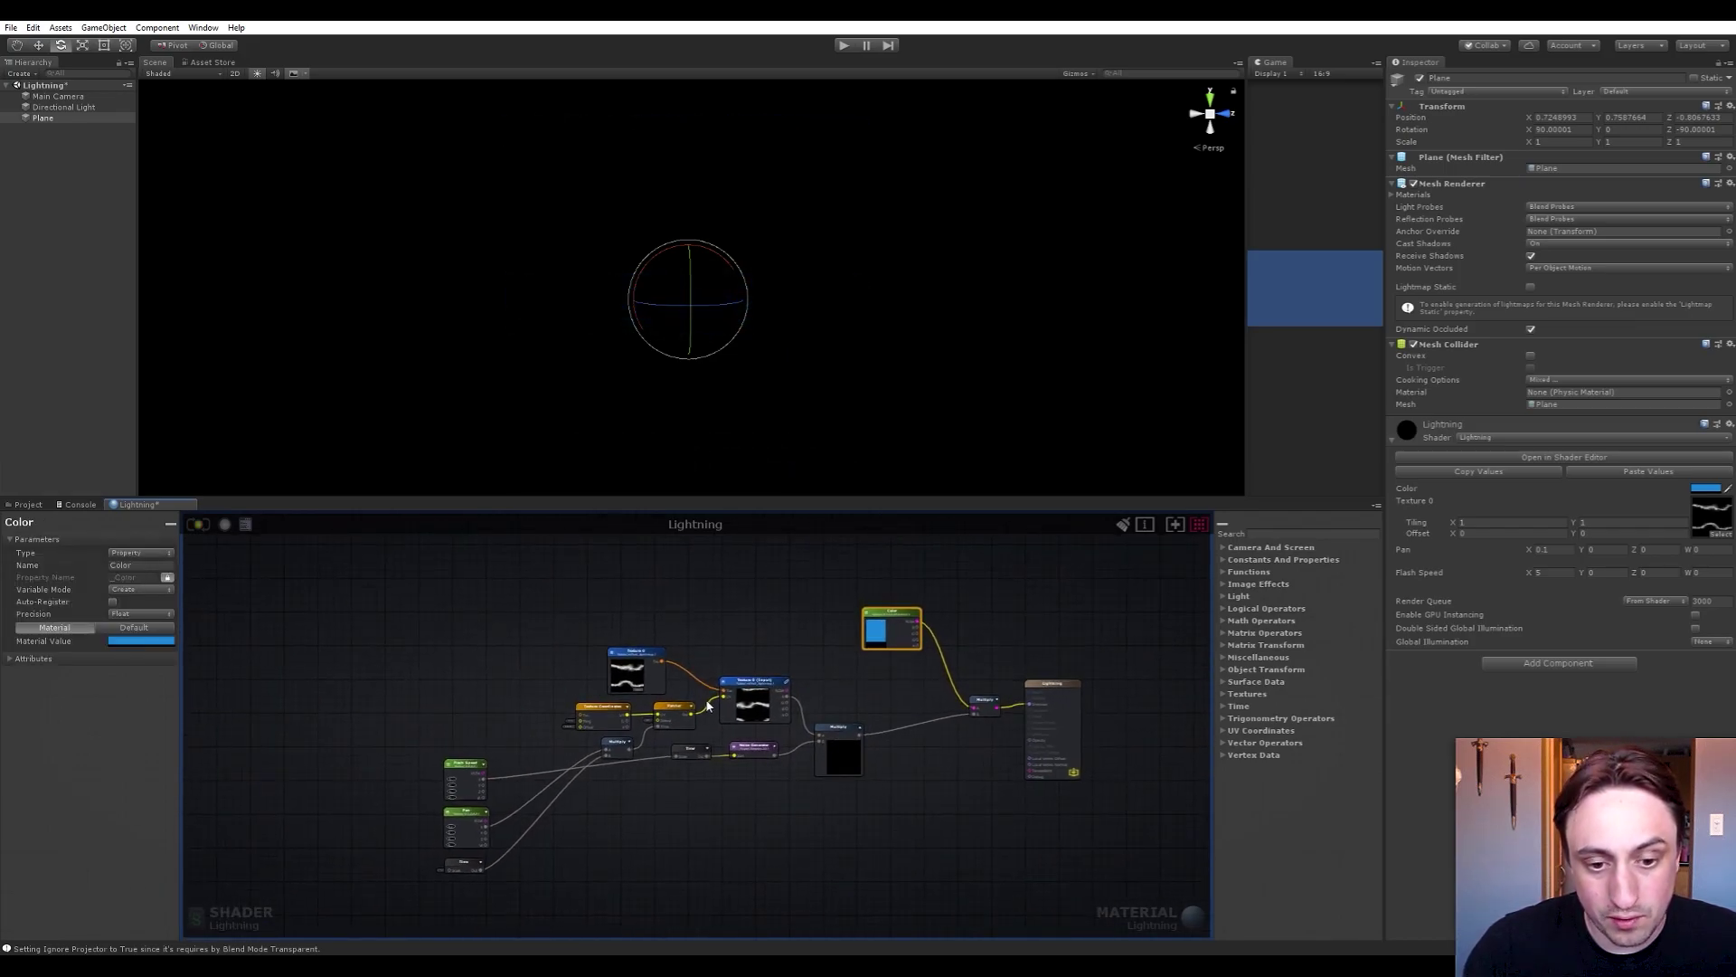
Duplicate the group of texture, Panner, Time, Noise Generator and Multiply nodes and place the copy below the original
middle_click_drag(658, 782, 637, 731)
left_click(533, 779)
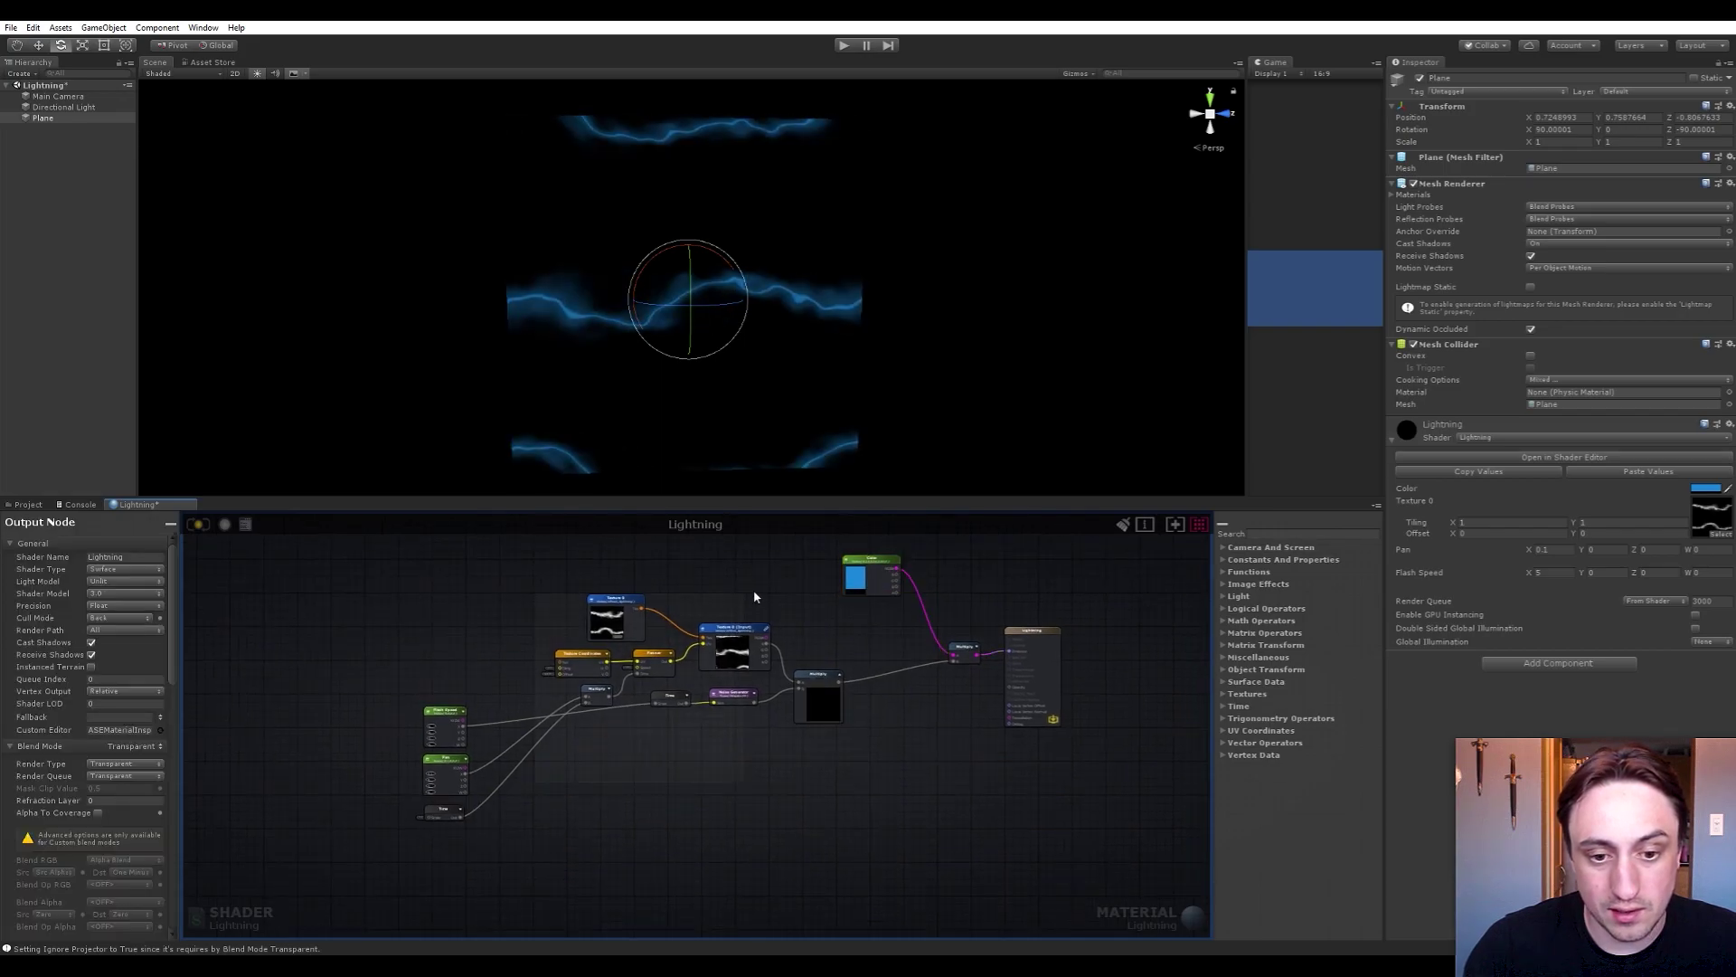
left_click_drag(819, 572, 557, 728)
middle_click_drag(693, 802, 699, 717)
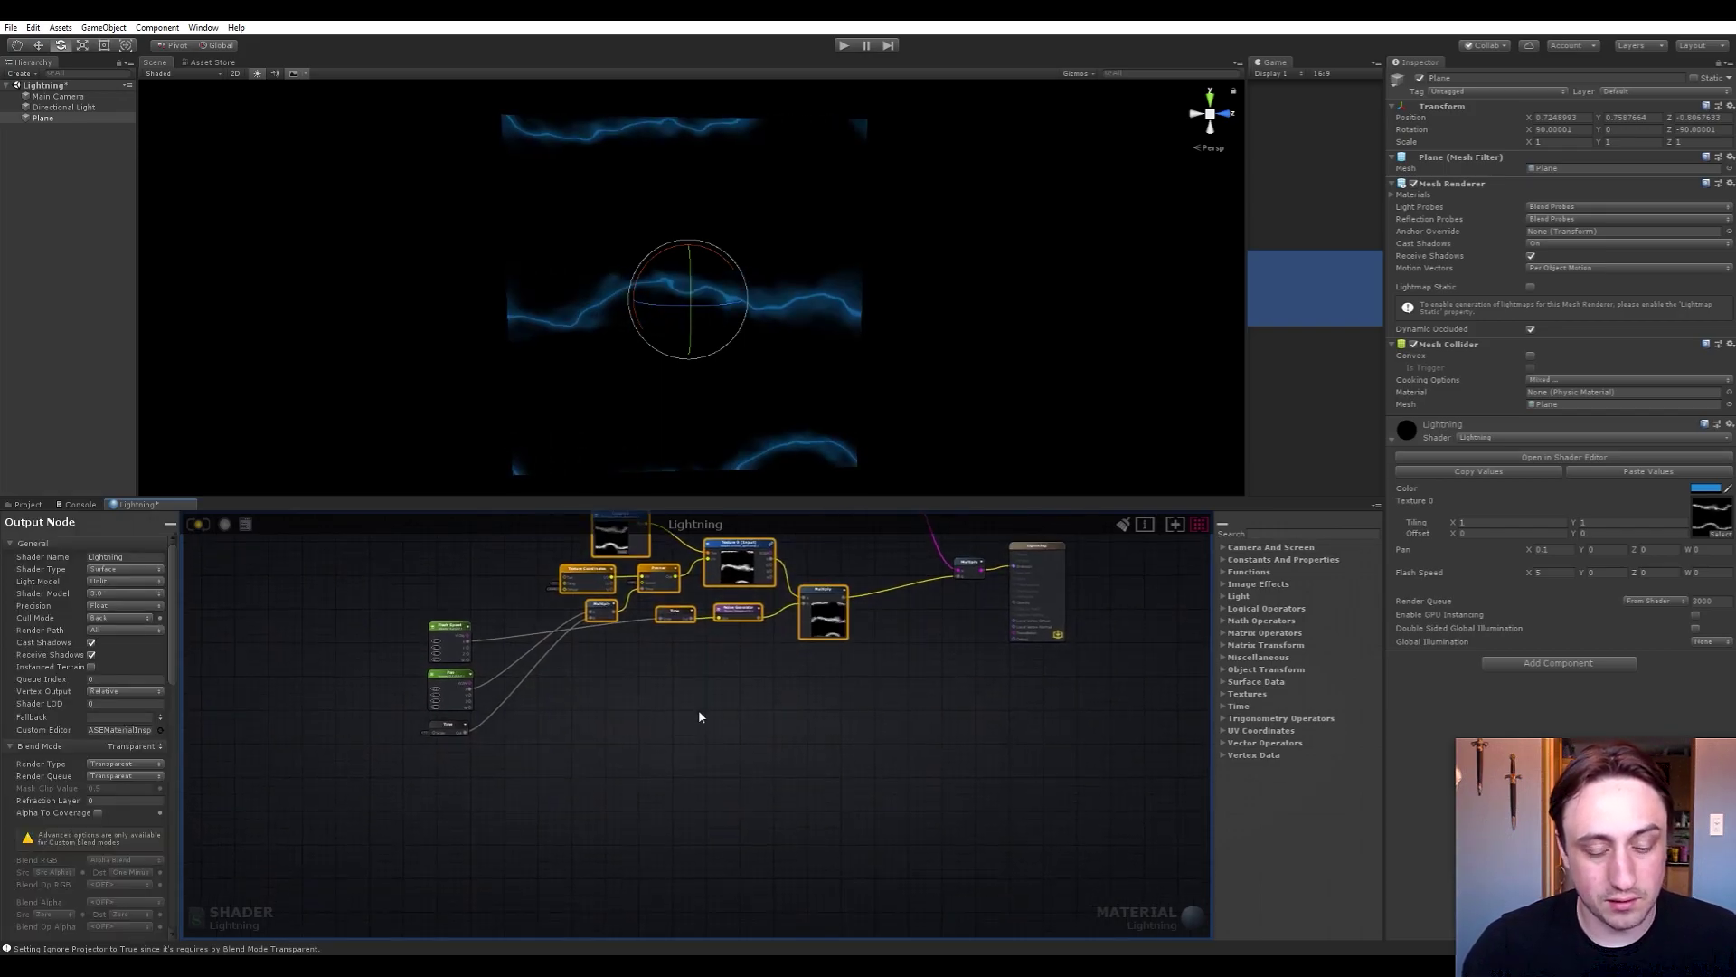
key("ctrl+d")
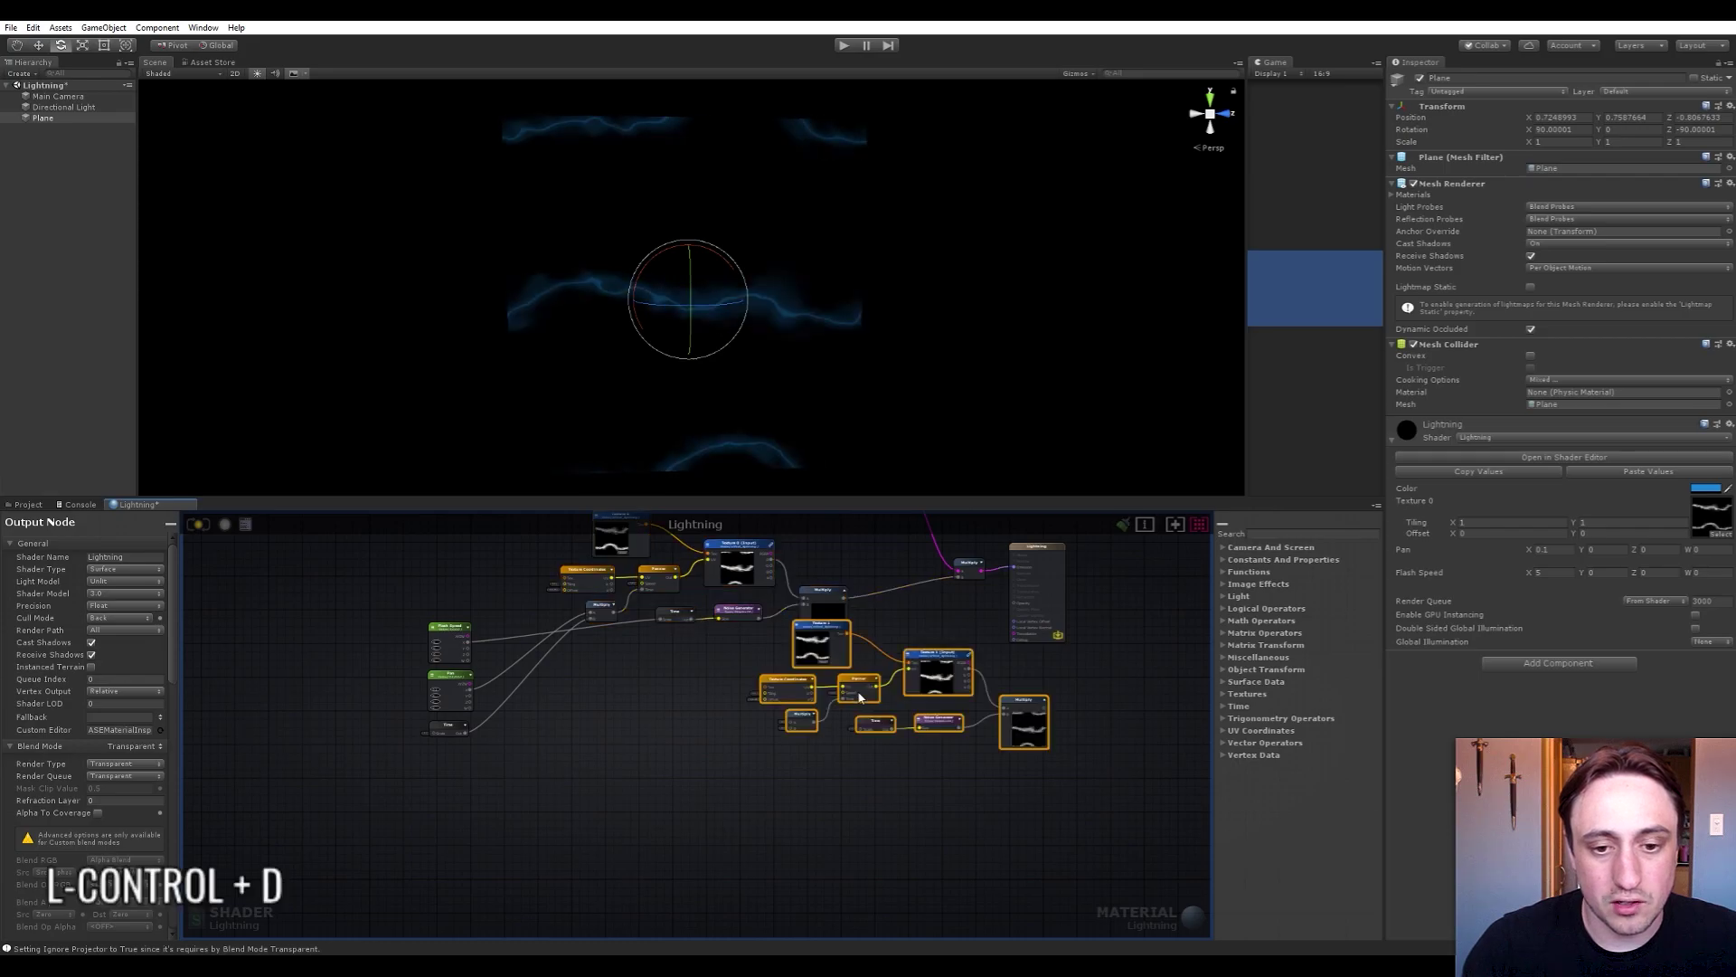
left_click_drag(962, 675, 815, 663)
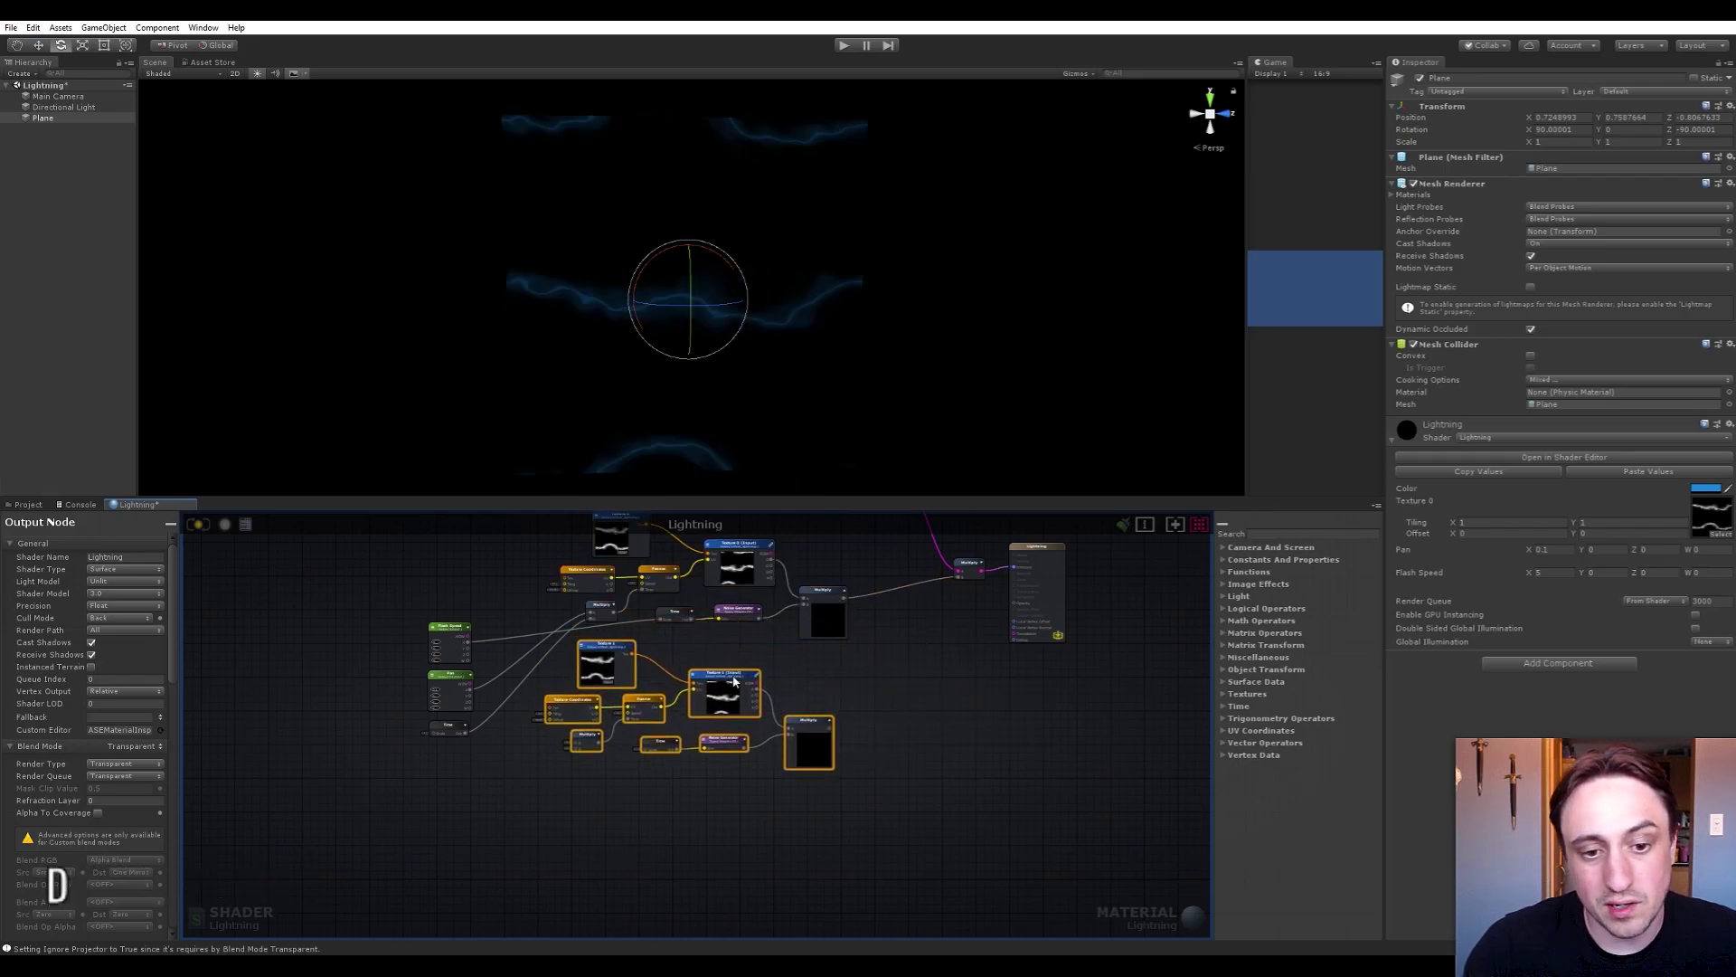
Duplicate the copied lightning node group again and place this third group below the second
key("ctrl+d")
middle_click_drag(899, 855, 889, 684)
scroll(895, 624, "up", 5)
left_click_drag(742, 647, 830, 620)
scroll(830, 624, "down", 8)
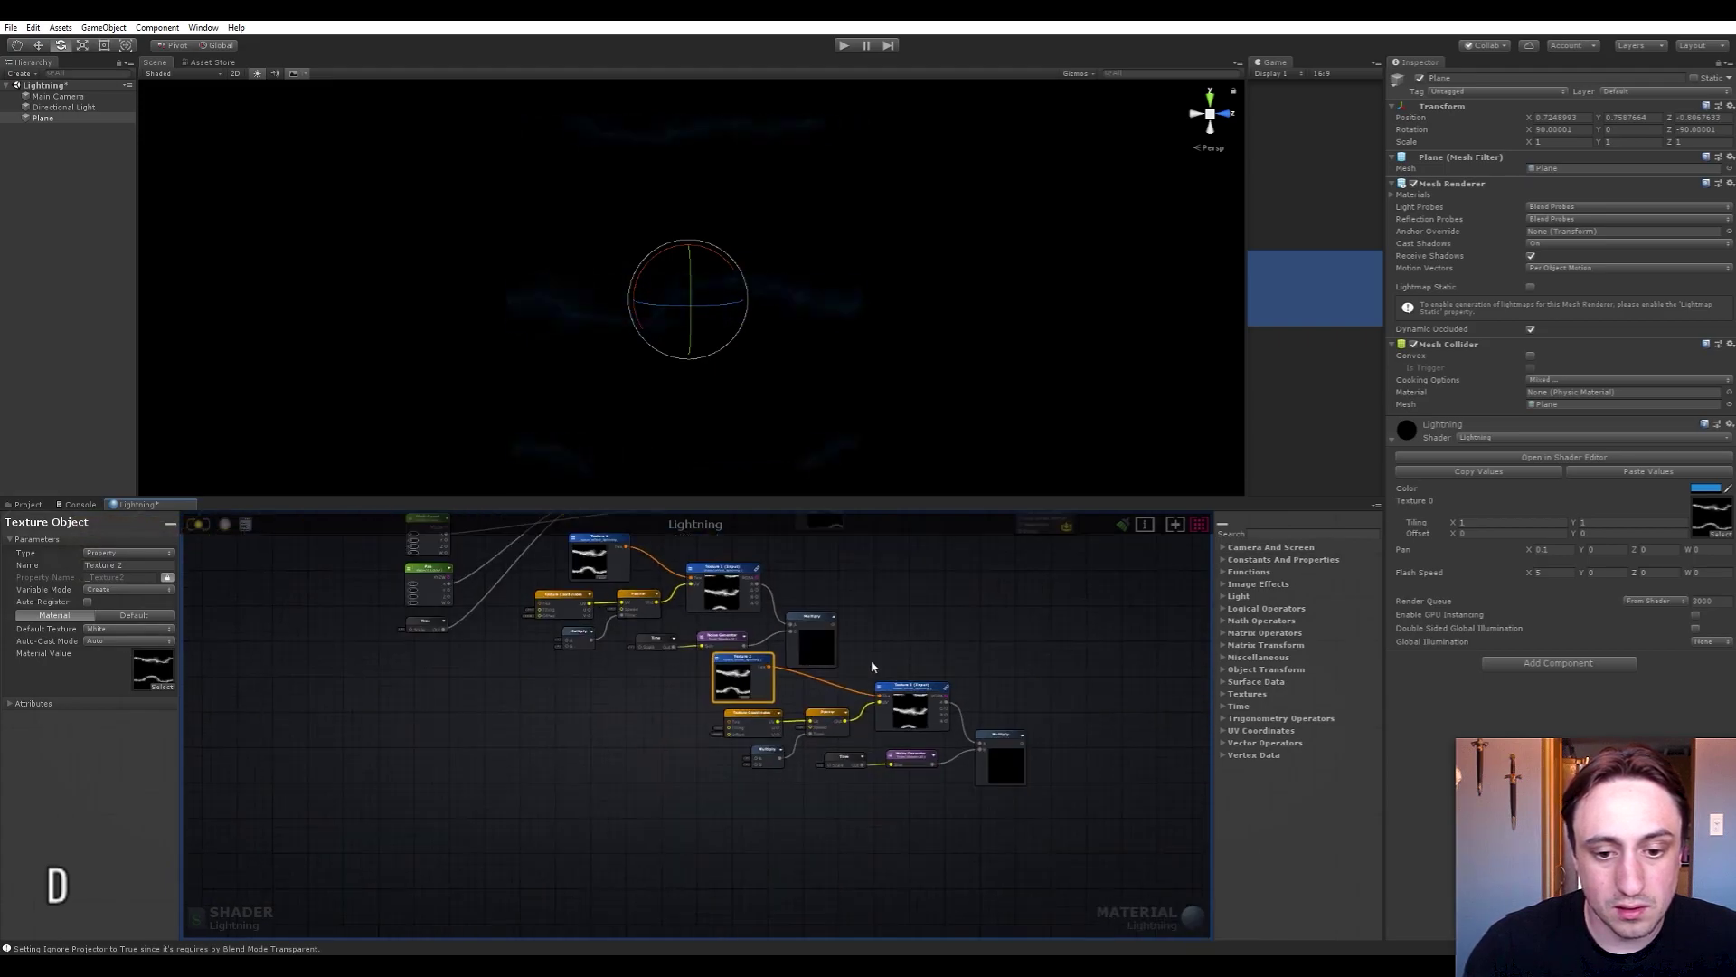
left_click_drag(741, 749, 812, 689)
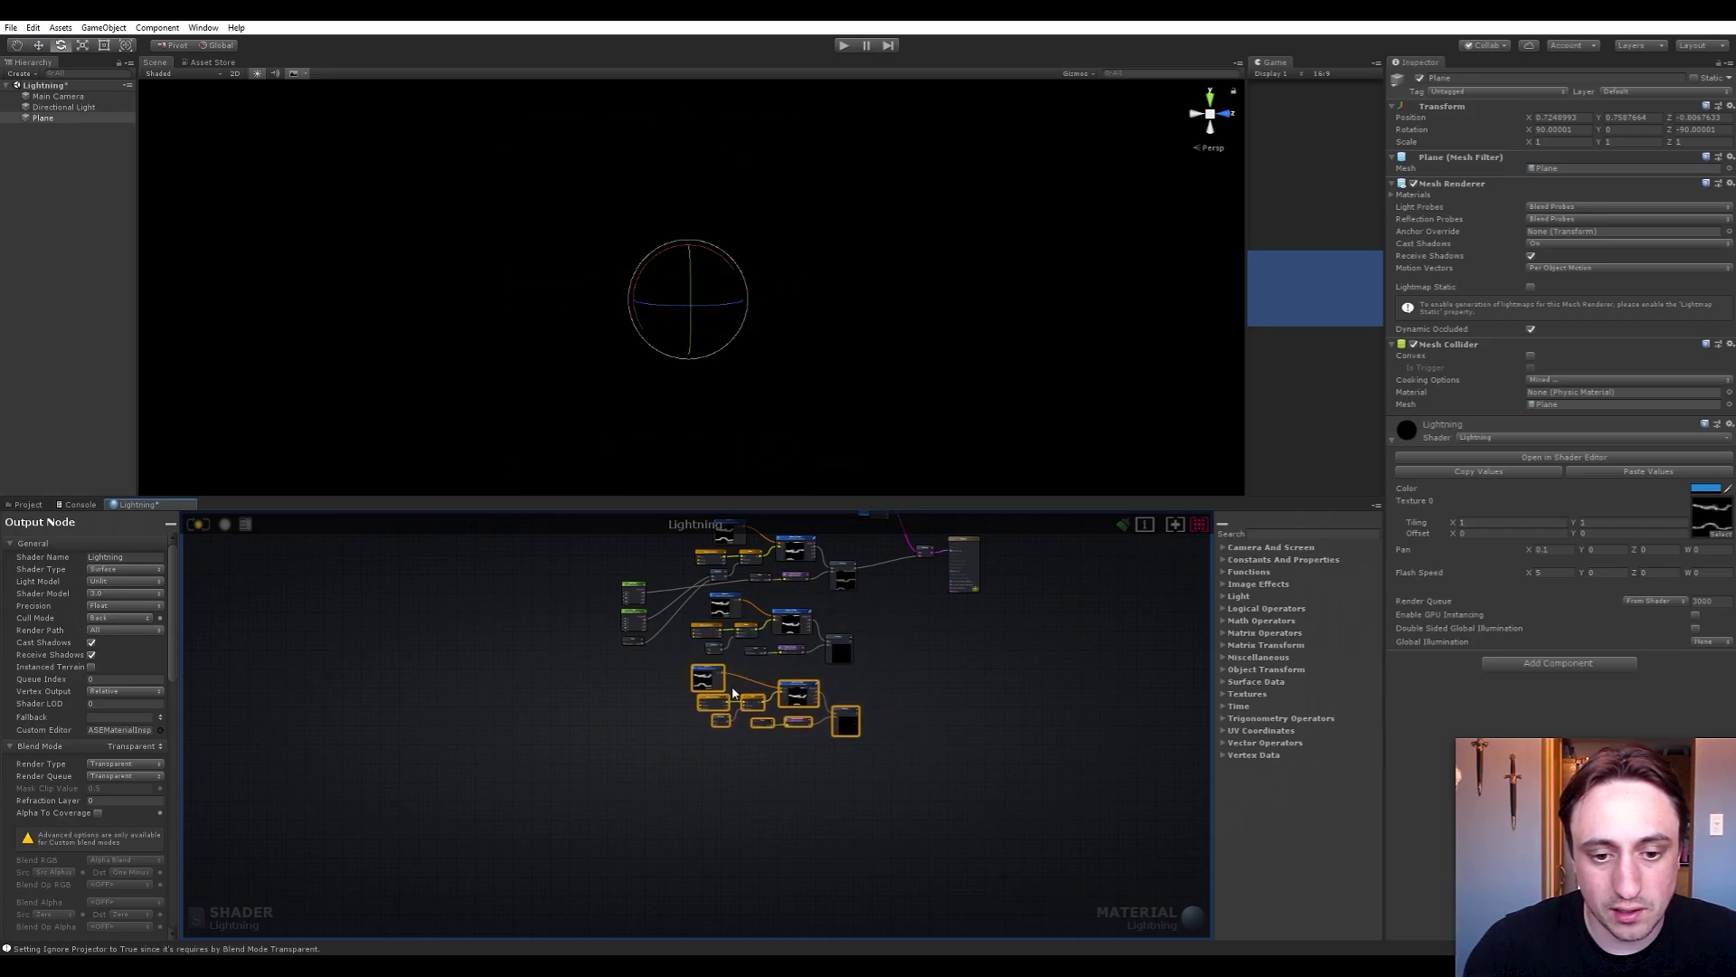
Duplicate the third lightning group, including its Texture 2 node, and place the fourth group beneath it
scroll(734, 692, "up", 3)
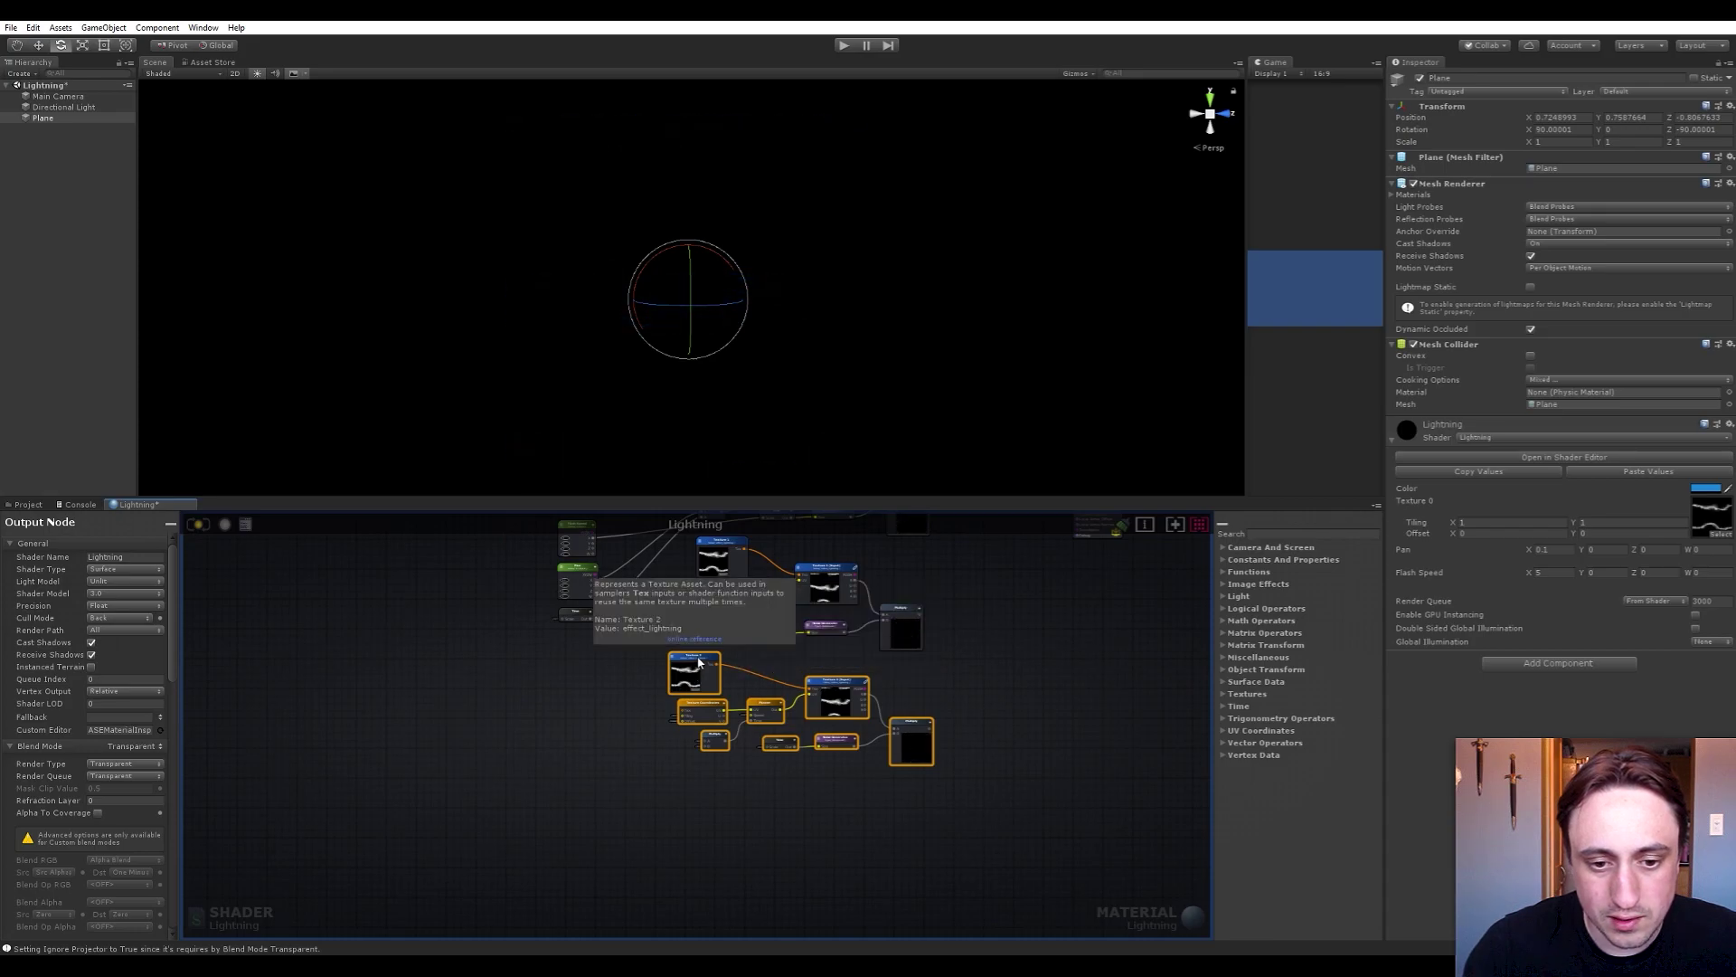
left_click(694, 669)
scroll(694, 660, "up", 5)
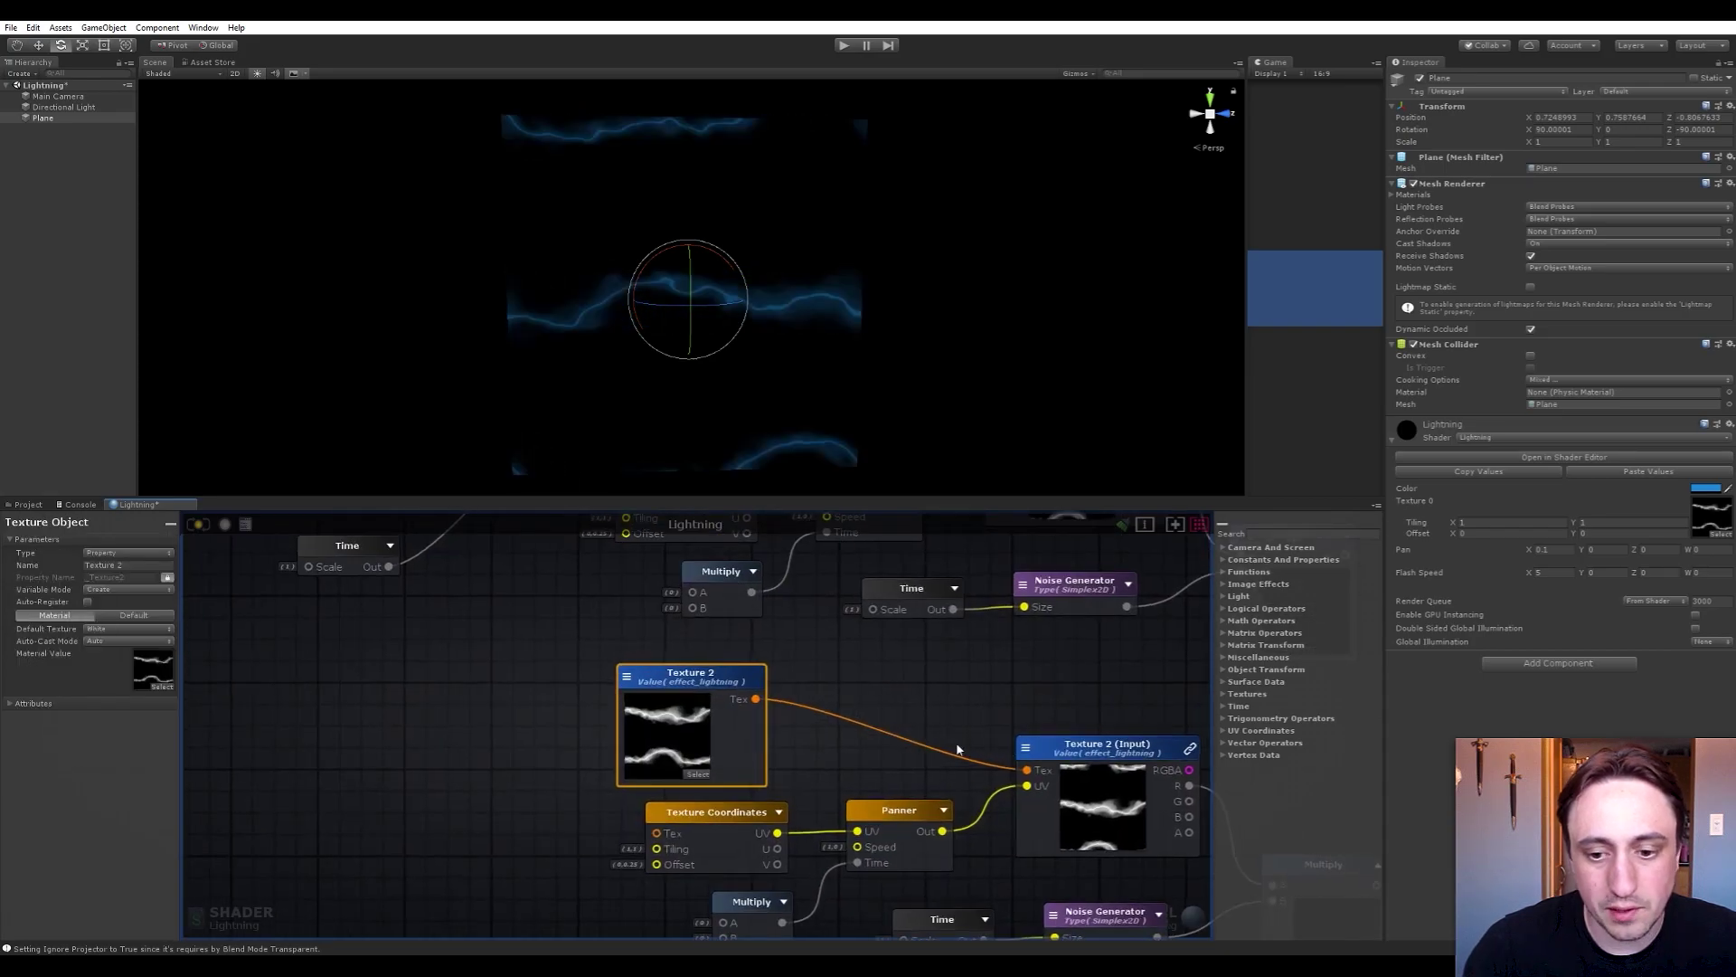
scroll(692, 697, "down", 5)
left_click_drag(687, 813, 1017, 710)
middle_click_drag(1041, 759, 1019, 714)
key("ctrl+d")
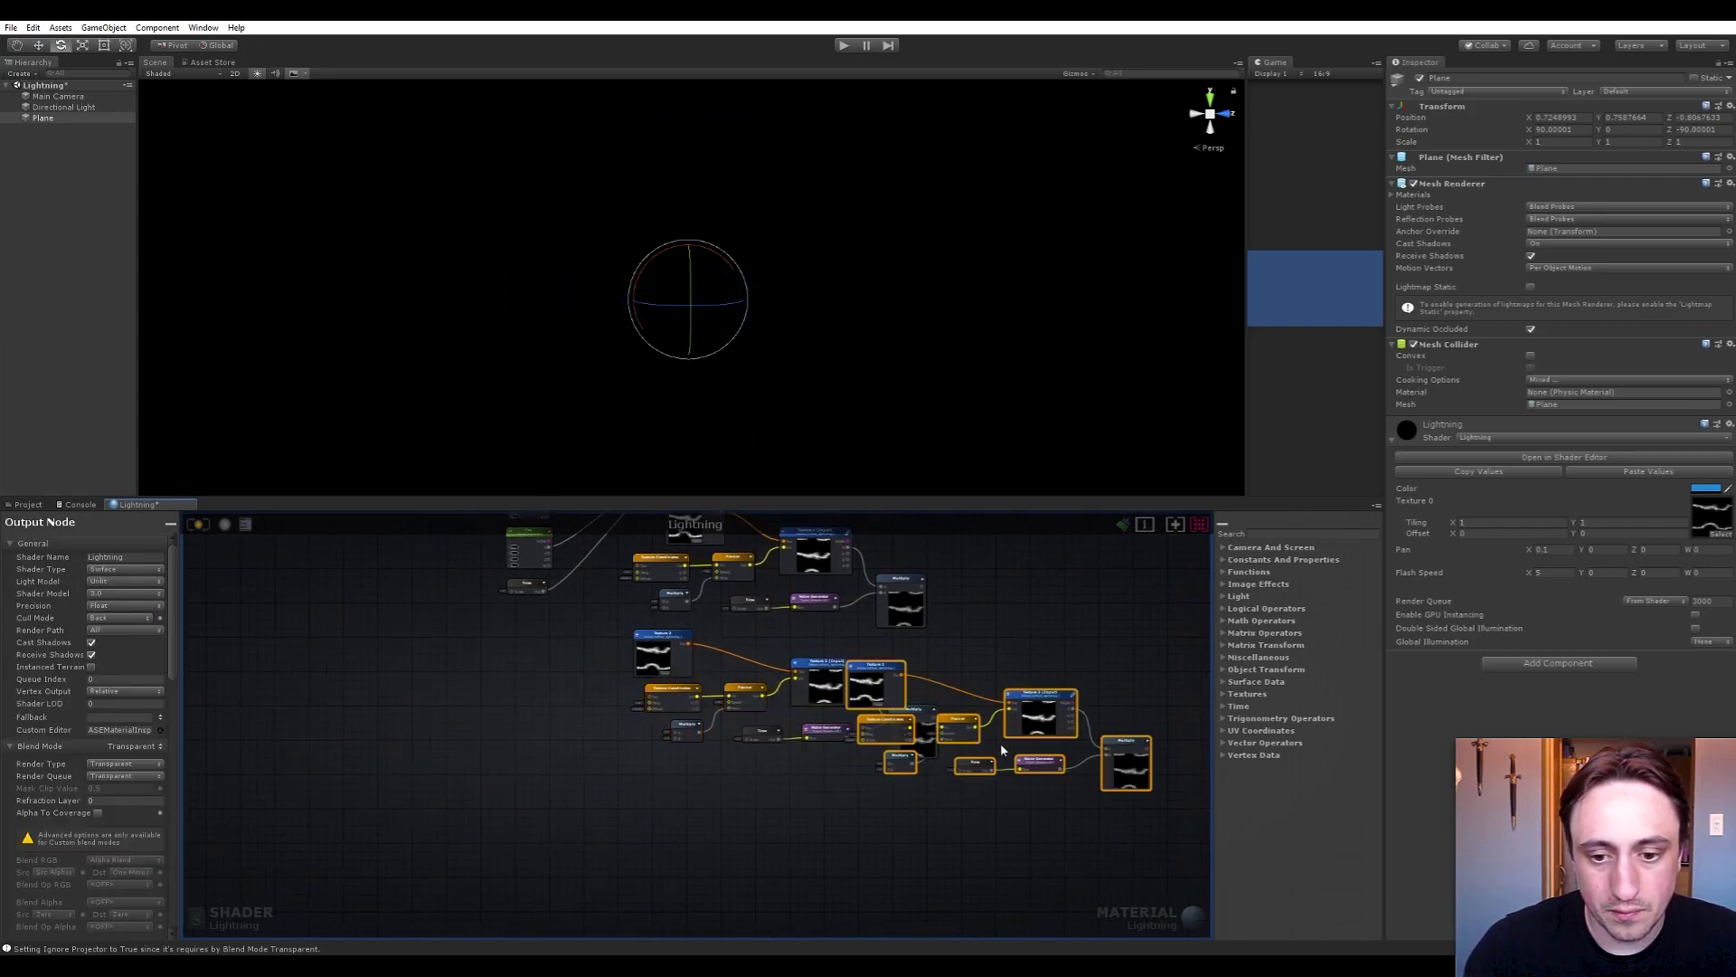
left_click_drag(1019, 738, 797, 837)
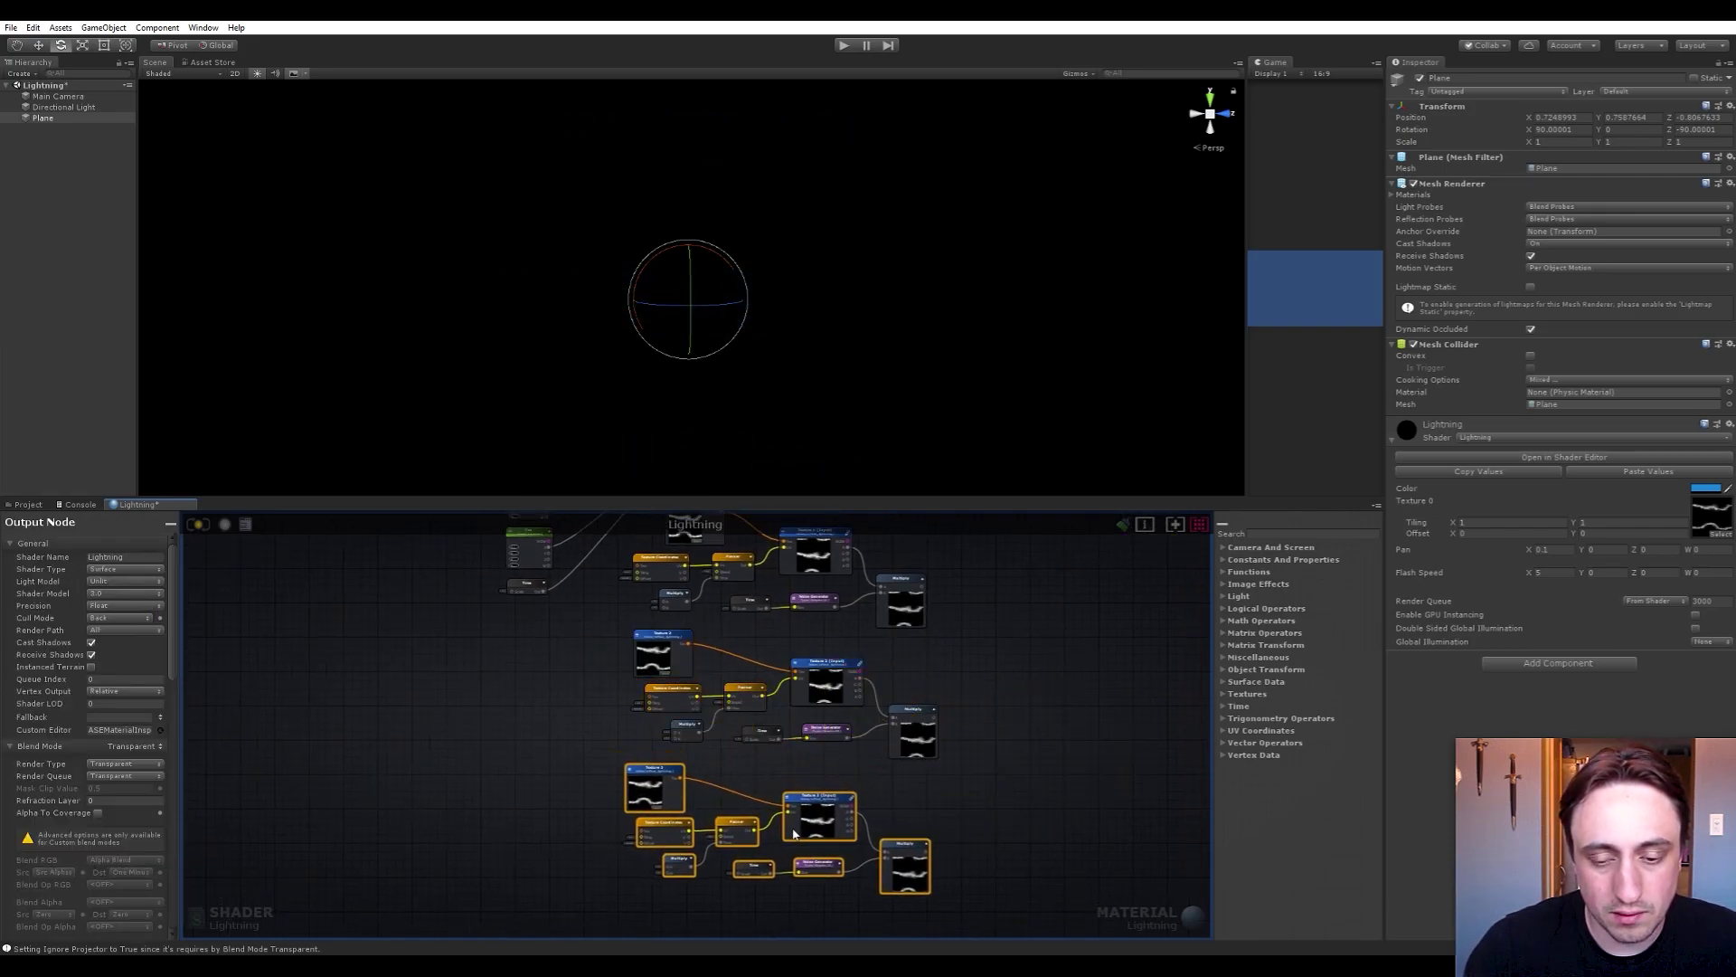
Nudge the two lowest lightning groups together so they line up with the groups above
left_click(1026, 680)
middle_click_drag(991, 640, 917, 683)
scroll(920, 774, "down", 3)
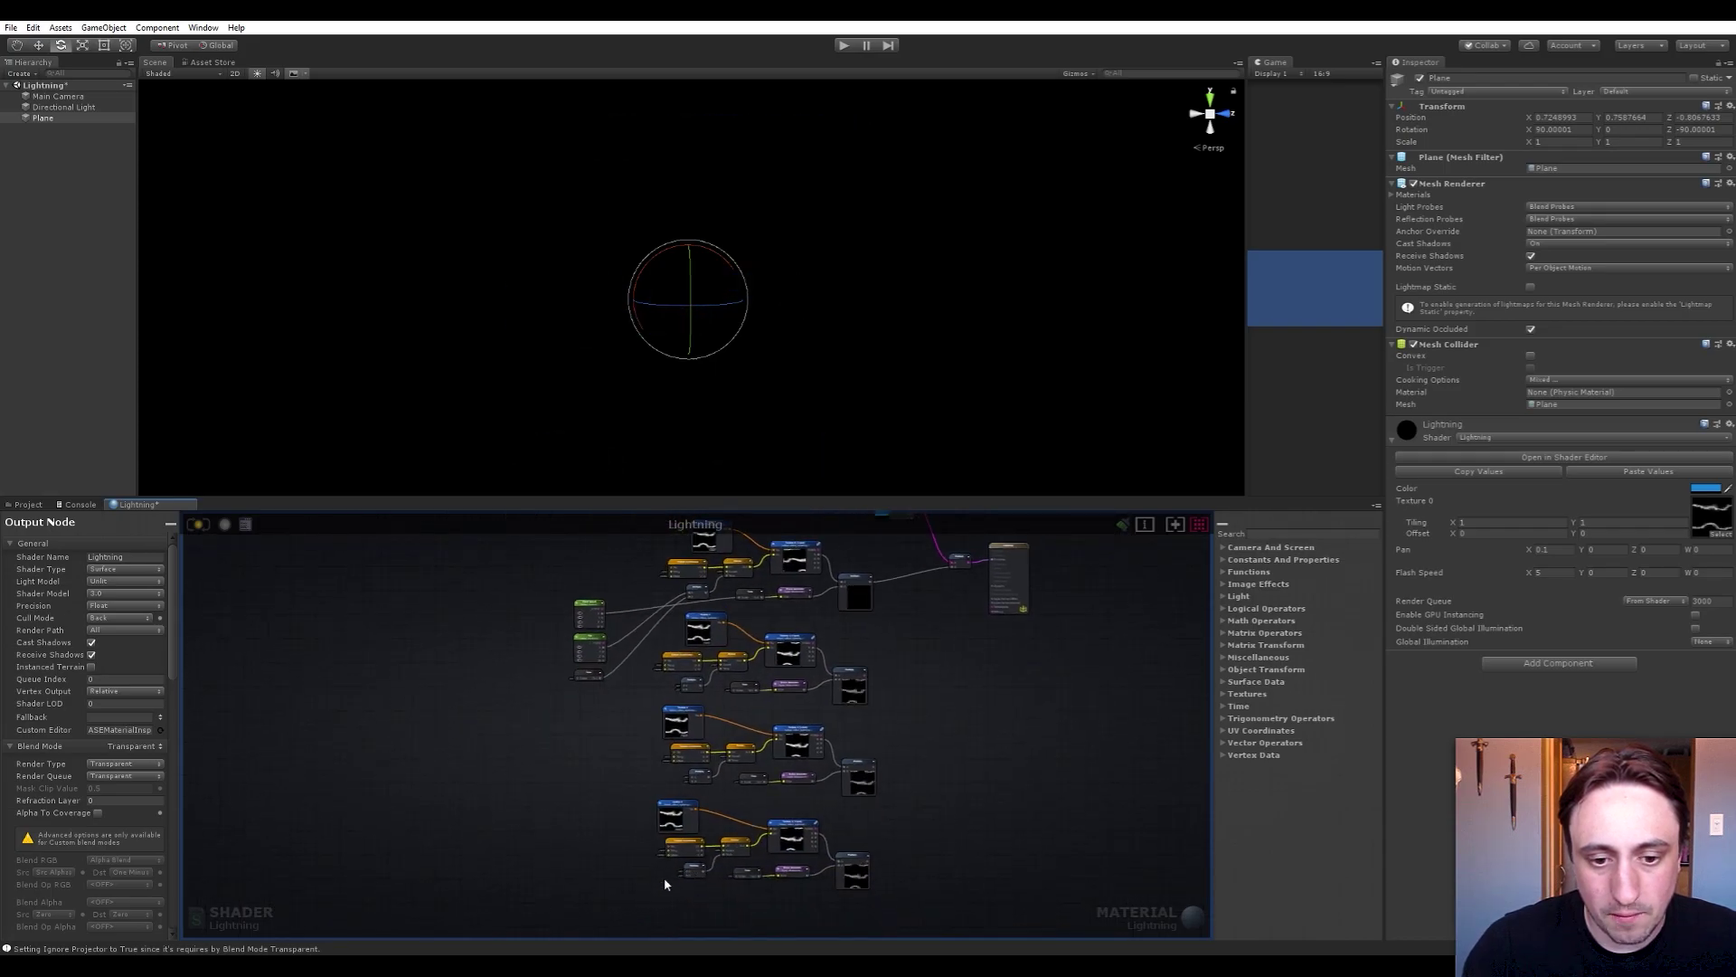
left_click_drag(903, 740, 647, 900)
left_click_drag(813, 751, 805, 749)
left_click(930, 698)
middle_click_drag(912, 678, 864, 709)
scroll(884, 775, "up", 2)
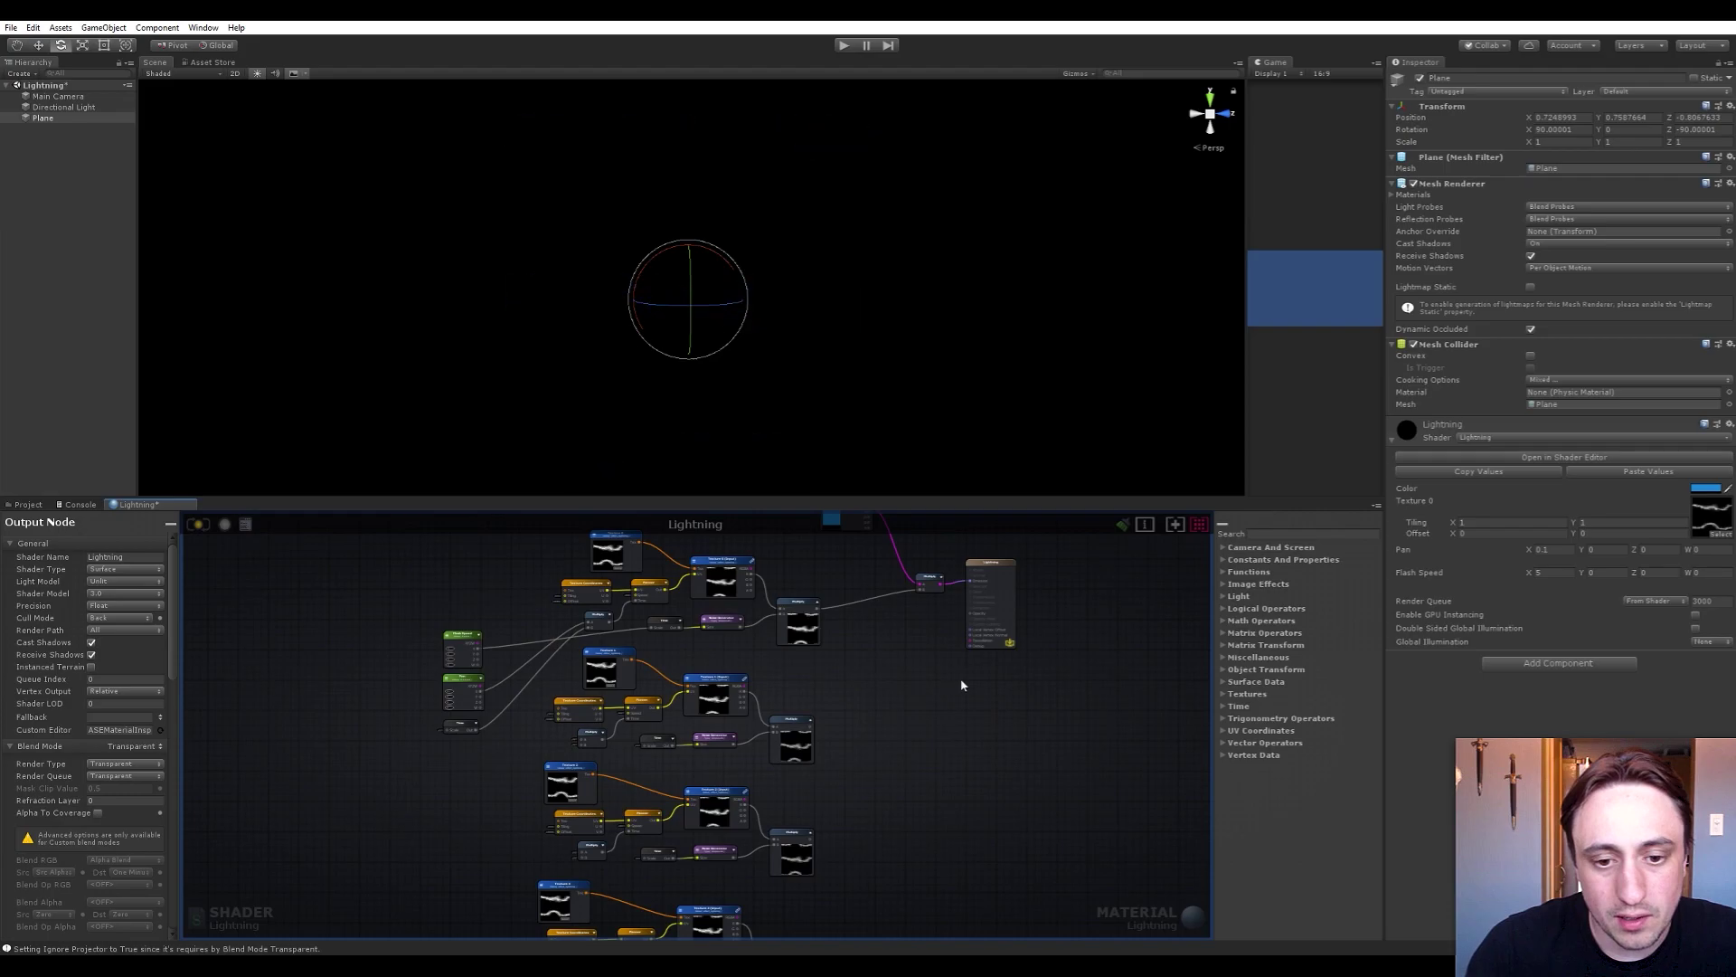
Add a Clamp node beside the first group's Multiply and connect that Multiply's output to the Clamp's input
scroll(846, 685, "up", 4)
scroll(841, 692, "up", 5)
middle_click_drag(839, 684, 916, 716)
scroll(863, 763, "down", 5)
scroll(669, 744, "up", 4)
left_click(697, 688)
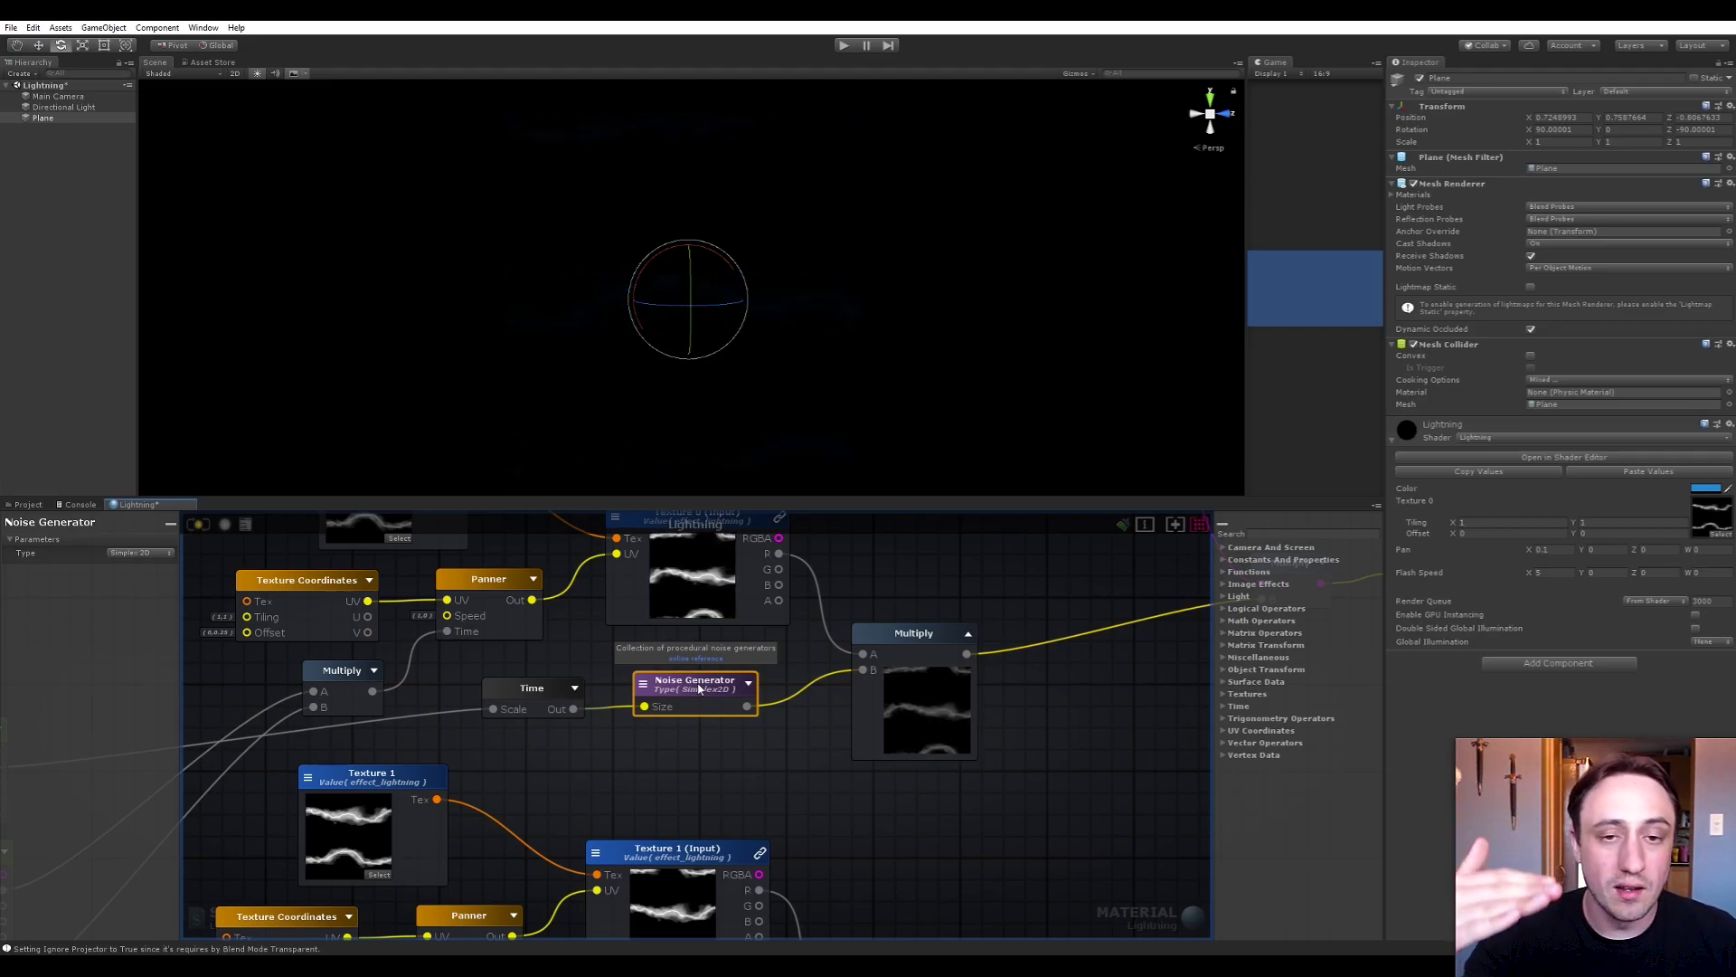
middle_click_drag(898, 815, 720, 804)
left_click(930, 749)
key("space")
type("clamp")
key("Return")
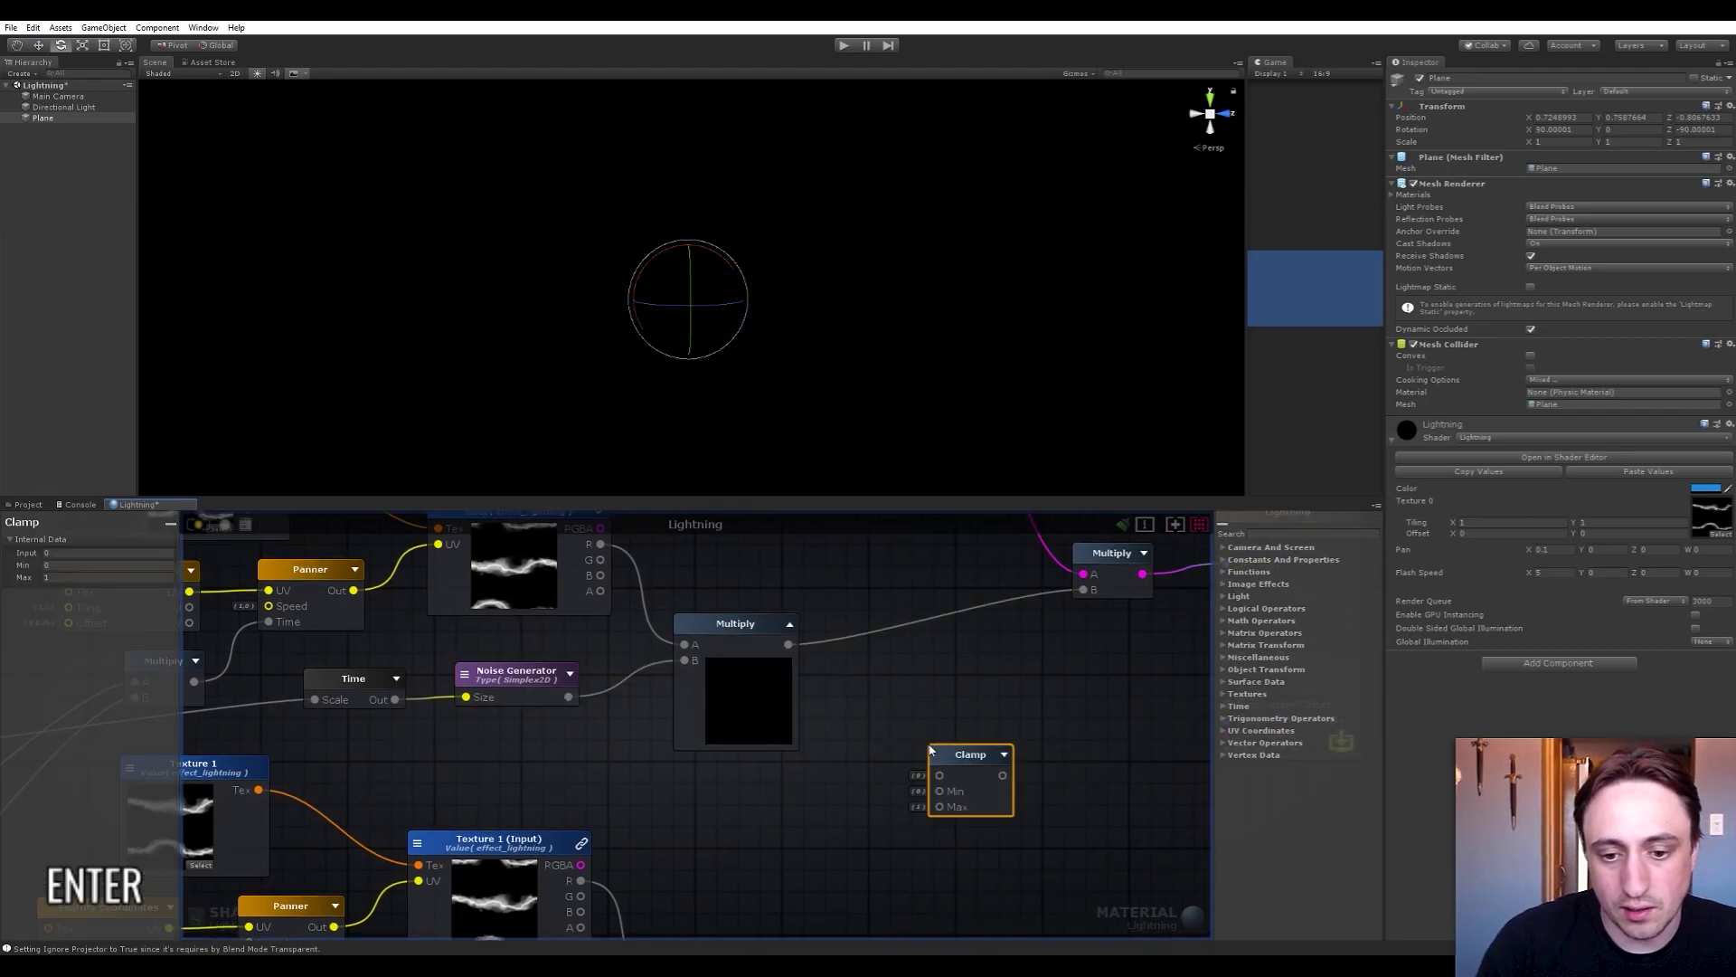
left_click_drag(789, 644, 891, 685)
scroll(923, 659, "down", 5)
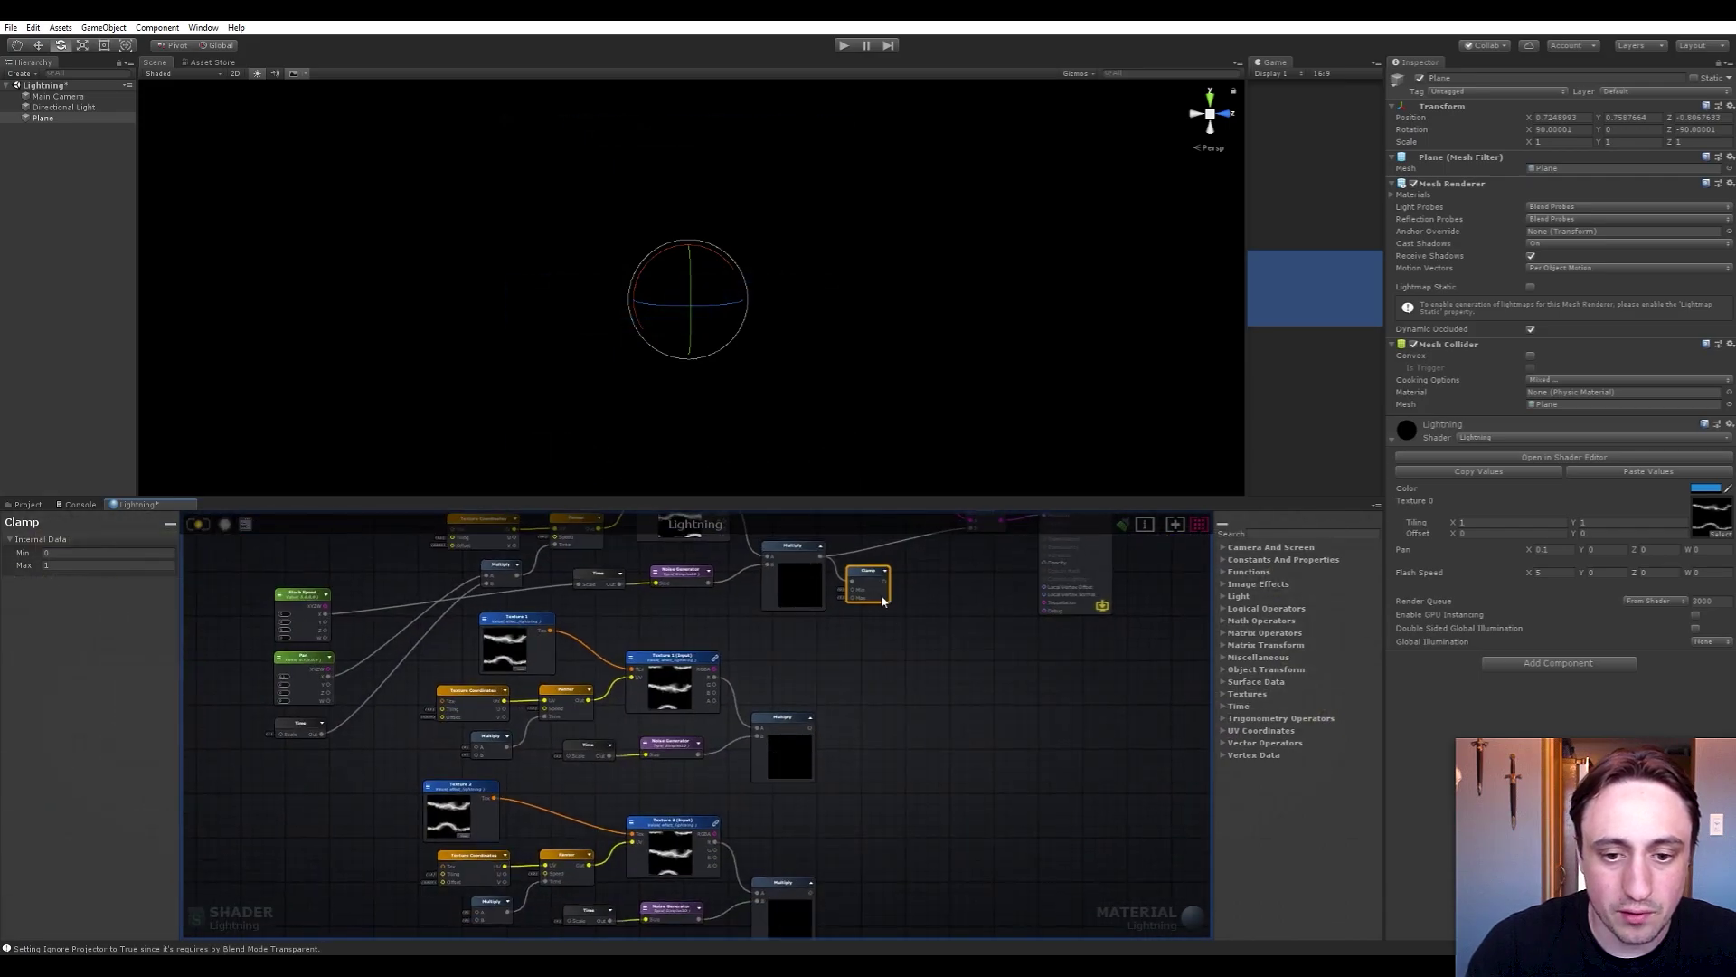
Duplicate the Clamp node three times, placing one copy beside the Multiply of each remaining lightning group
key("ctrl+d")
left_click_drag(957, 700, 862, 741)
key("ctrl+d")
middle_click_drag(956, 785, 956, 621)
left_click_drag(926, 640, 870, 747)
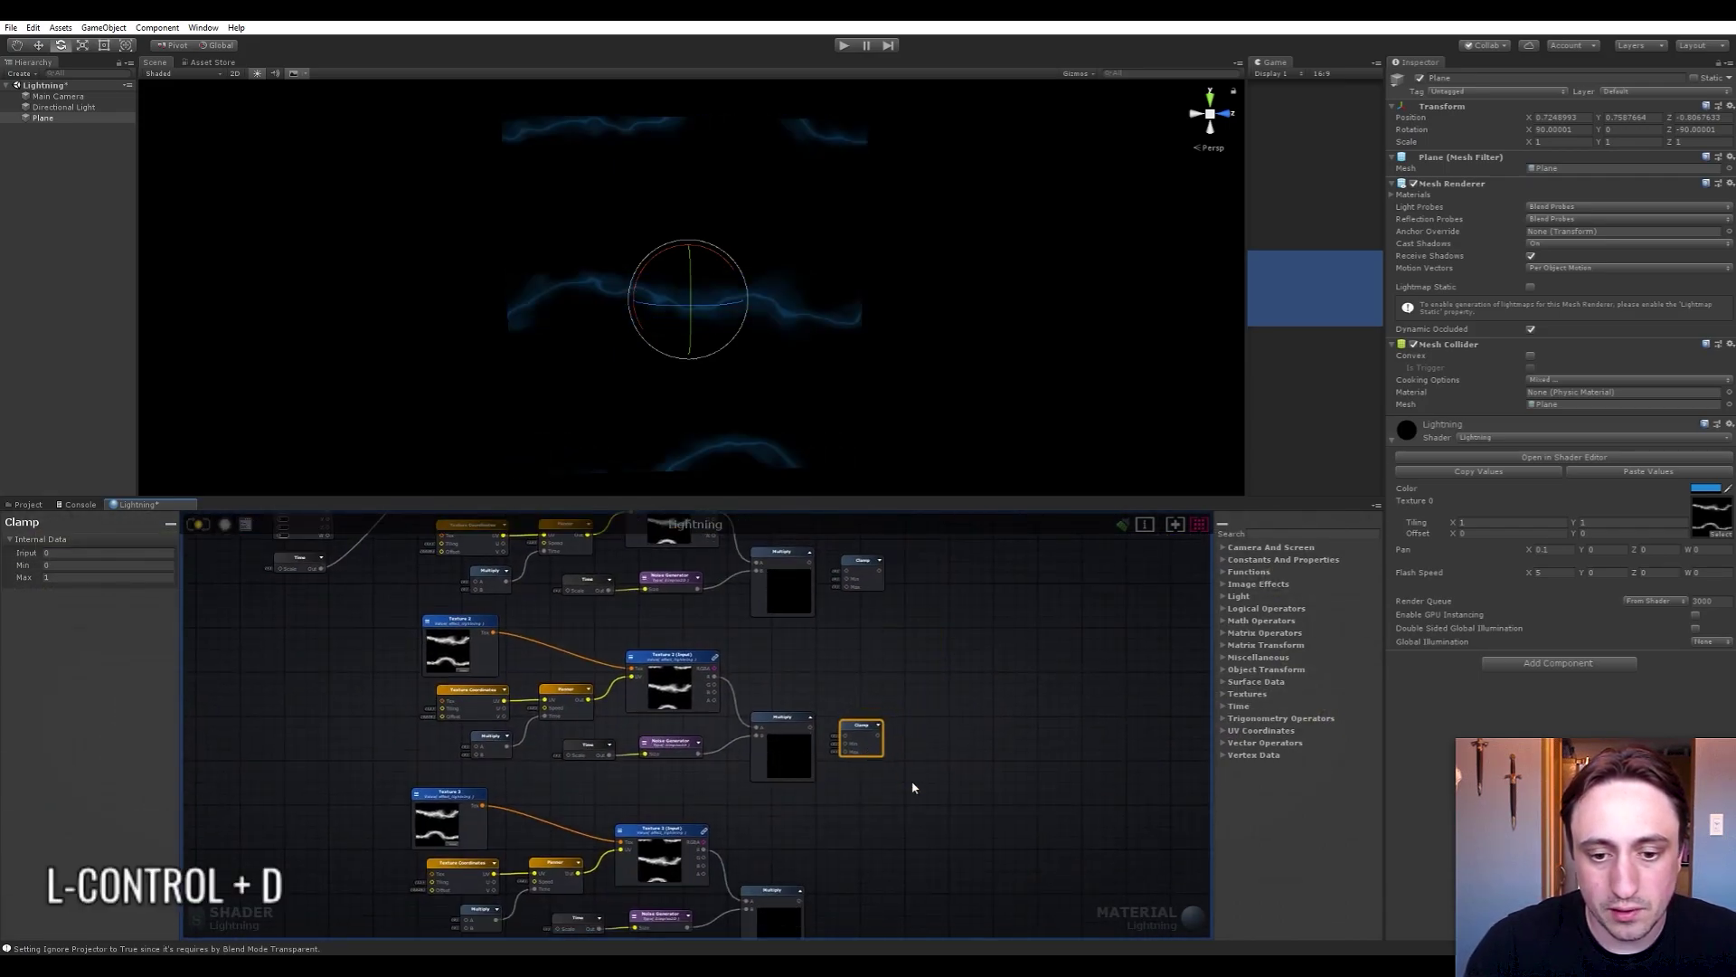
left_click_drag(929, 813, 837, 902)
Create an Add node and connect the first and second groups' Clamp outputs to its A and B inputs
left_click(984, 683)
middle_click_drag(949, 600, 930, 722)
key("space")
type("d")
key("Return")
middle_click_drag(900, 592, 888, 653)
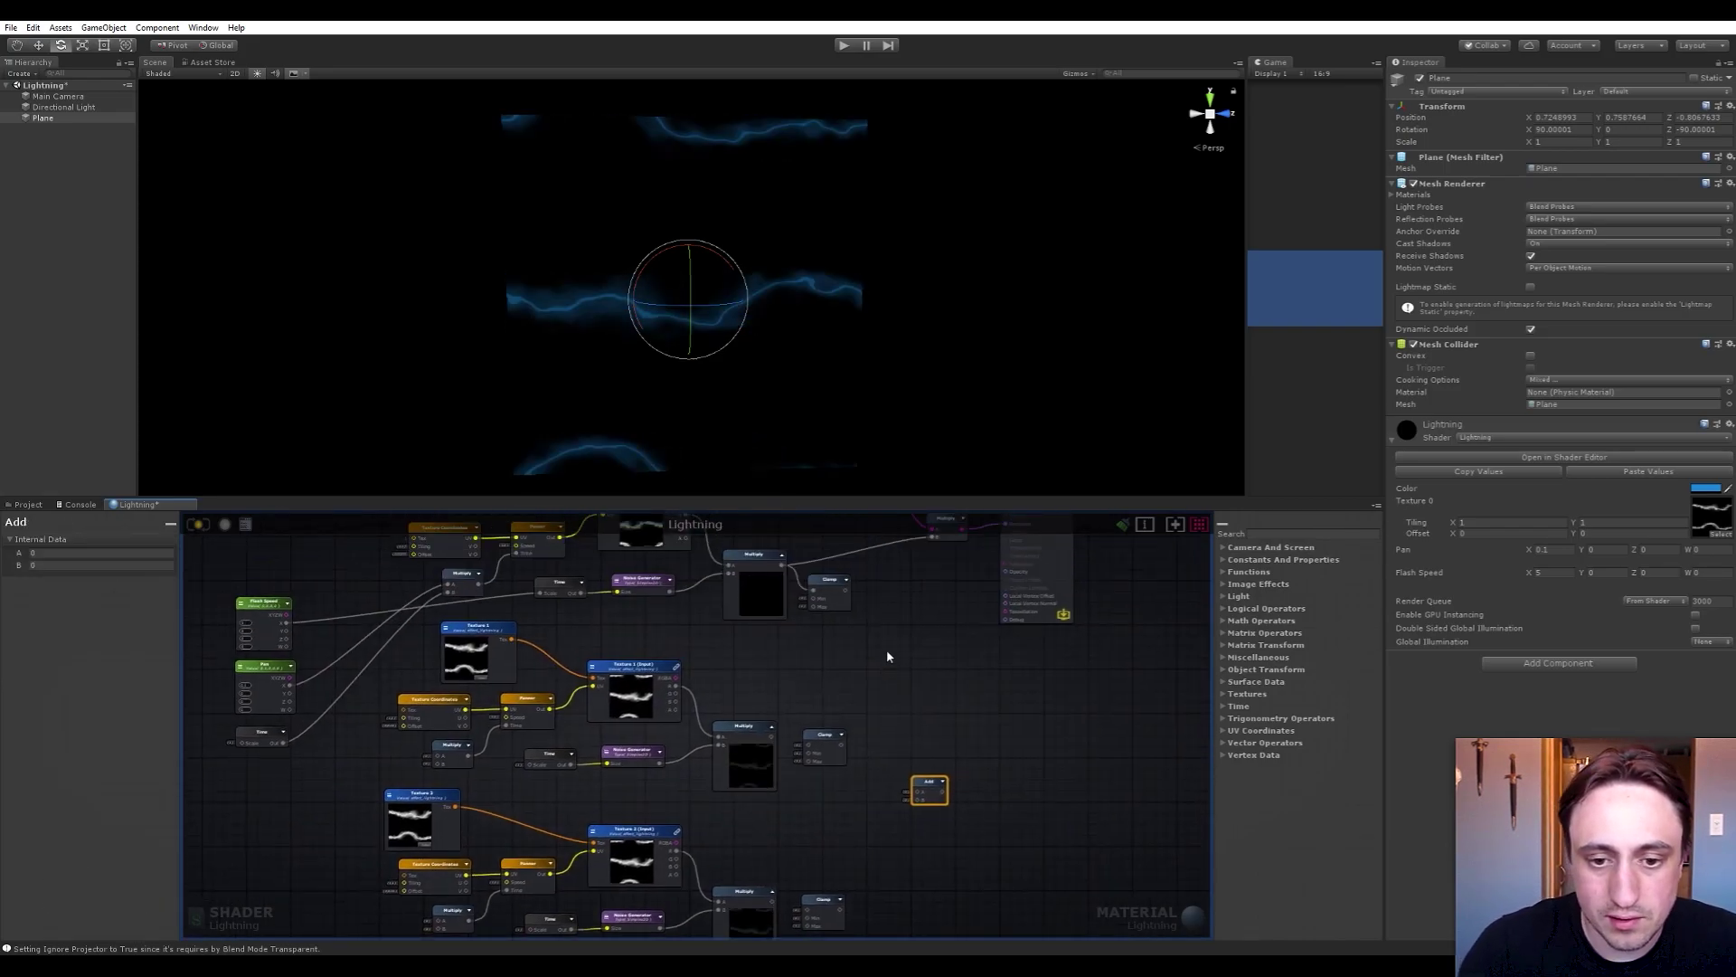
left_click_drag(850, 590, 917, 791)
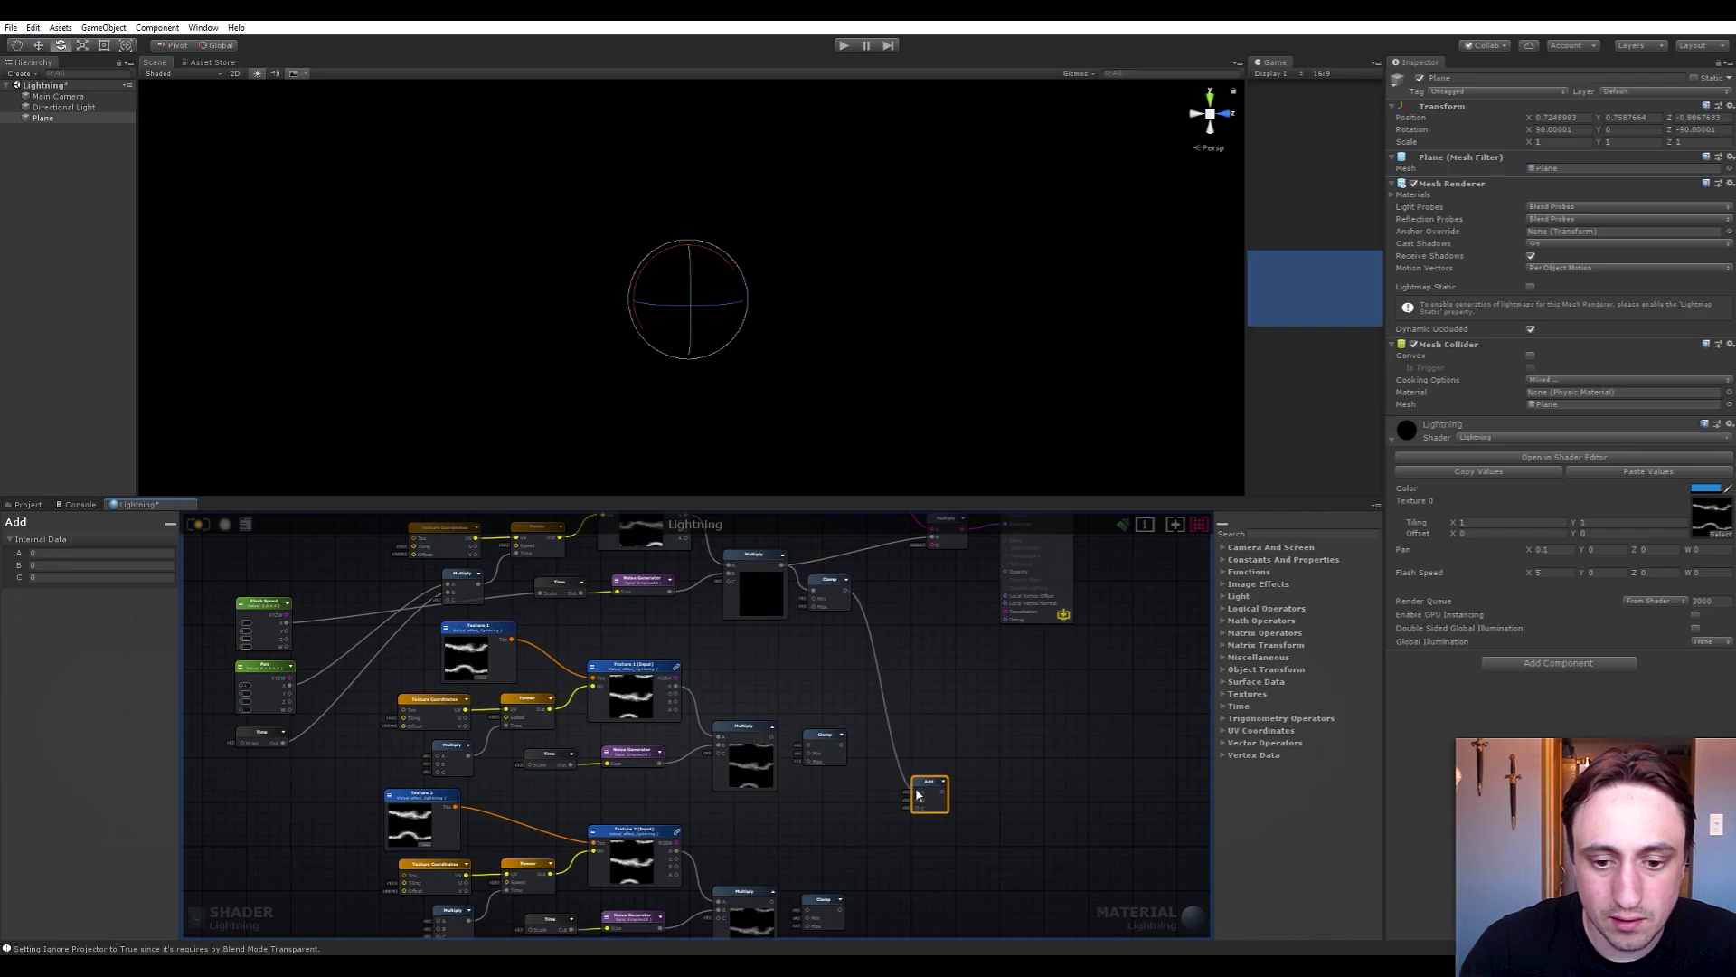
left_click_drag(843, 747, 917, 803)
Connect the third and fourth groups' Clamp outputs to the next free inputs of the Add node
middle_click_drag(893, 852, 849, 725)
left_click_drag(859, 694, 873, 687)
middle_click_drag(864, 843, 874, 749)
scroll(874, 752, "down", 1)
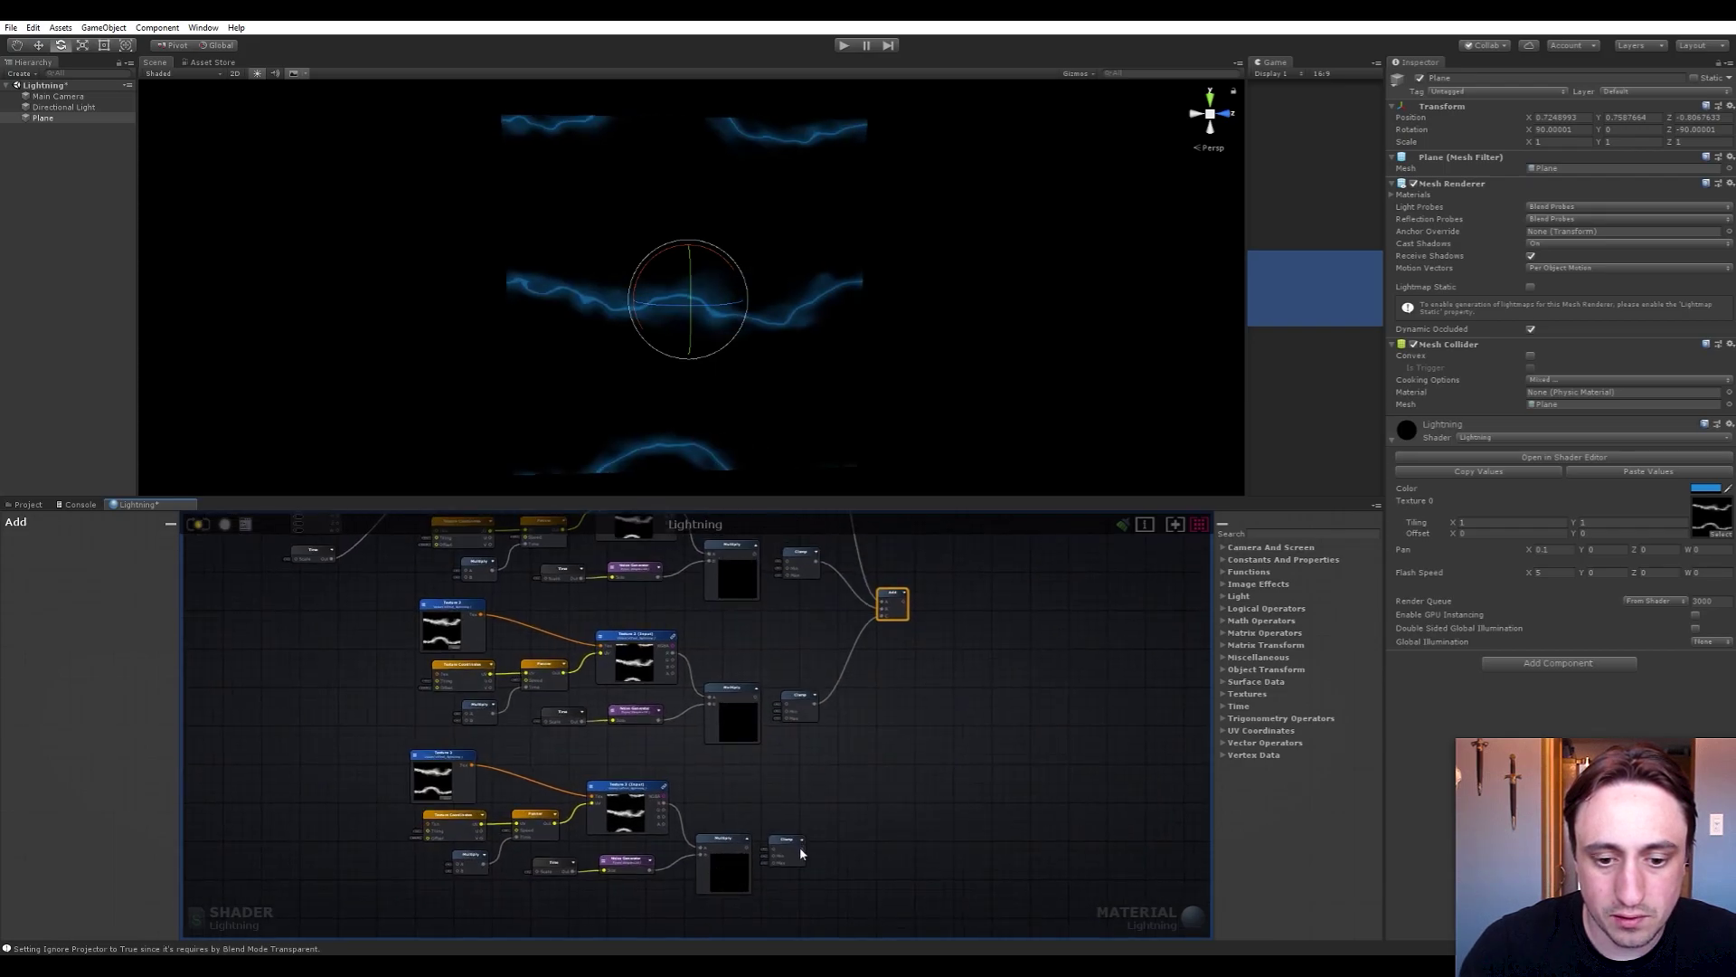
middle_click_drag(919, 674, 945, 796)
Connect the Multiply outputs of the second, third and fourth lightning groups to their Clamp inputs
scroll(870, 707, "up", 4)
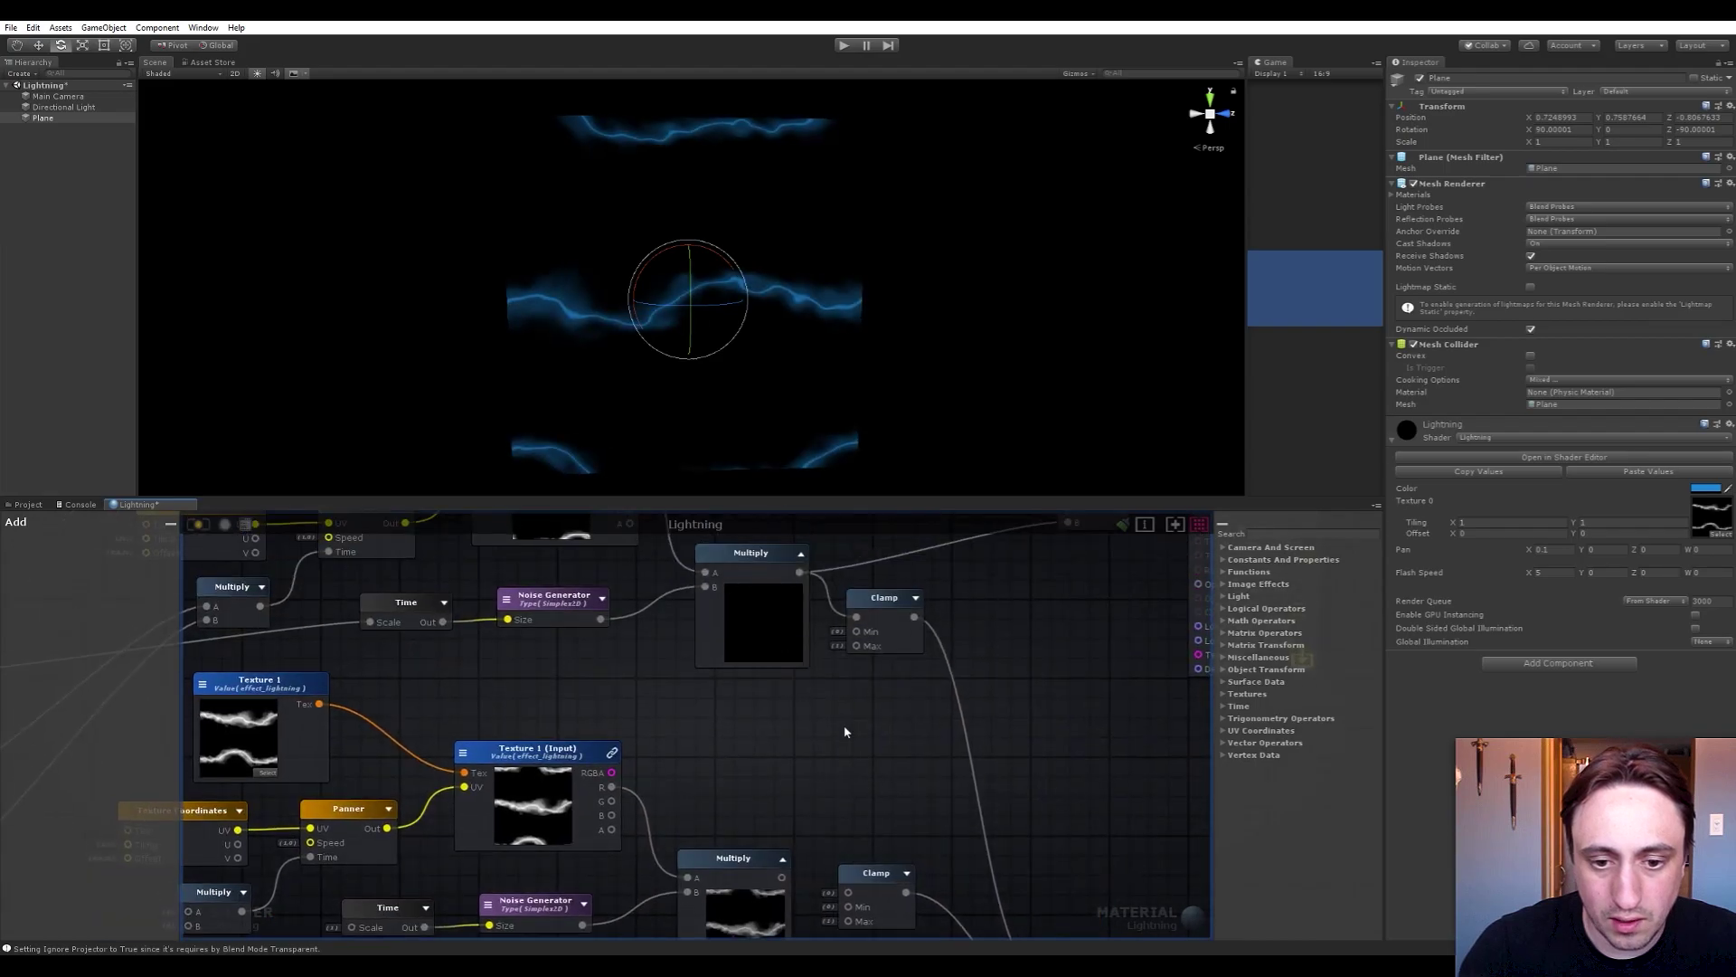
middle_click_drag(846, 730, 837, 660)
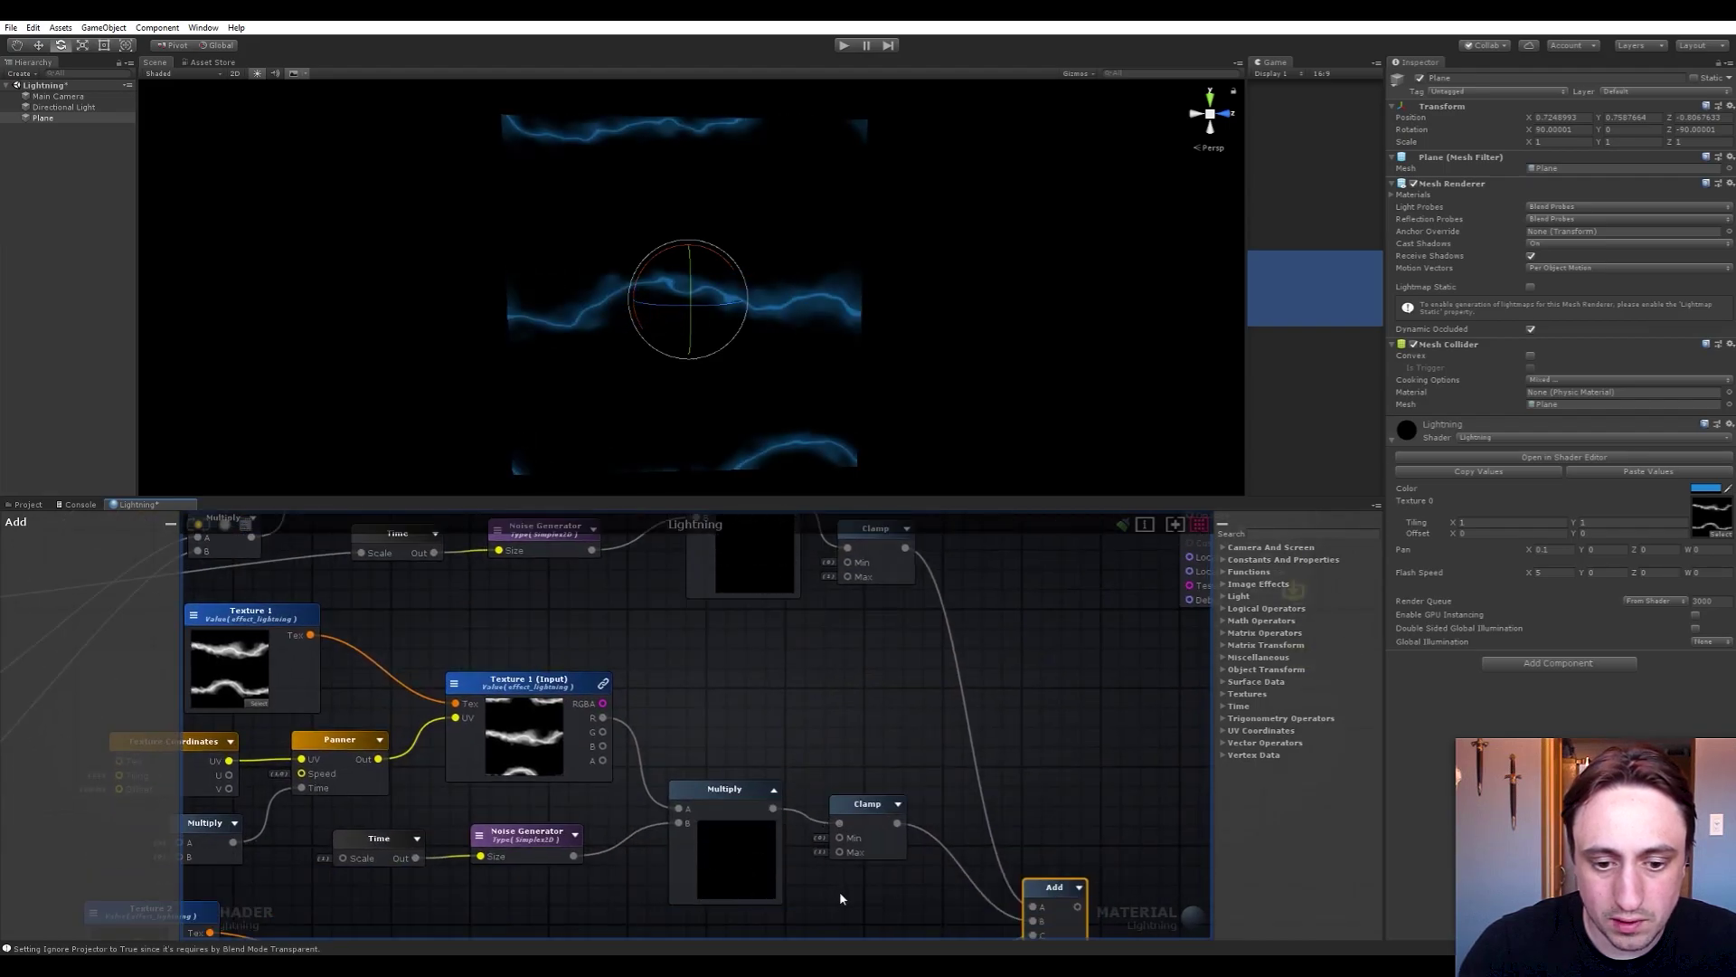
middle_click_drag(841, 898, 843, 661)
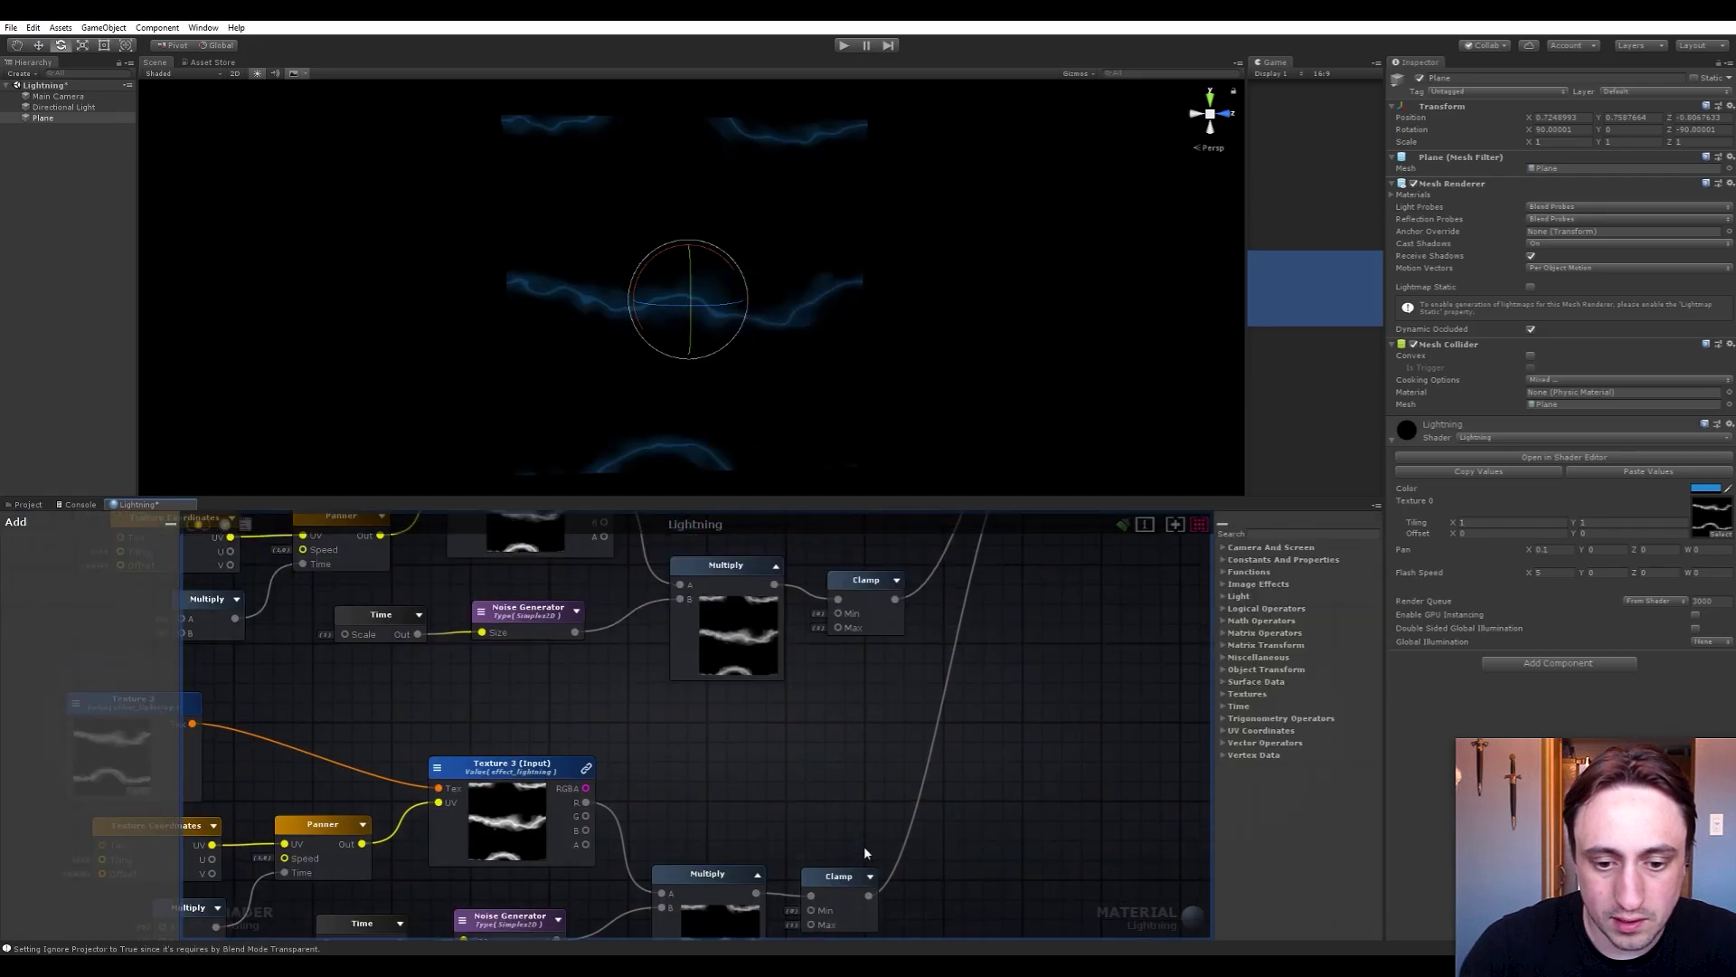
scroll(859, 834, "down", 3)
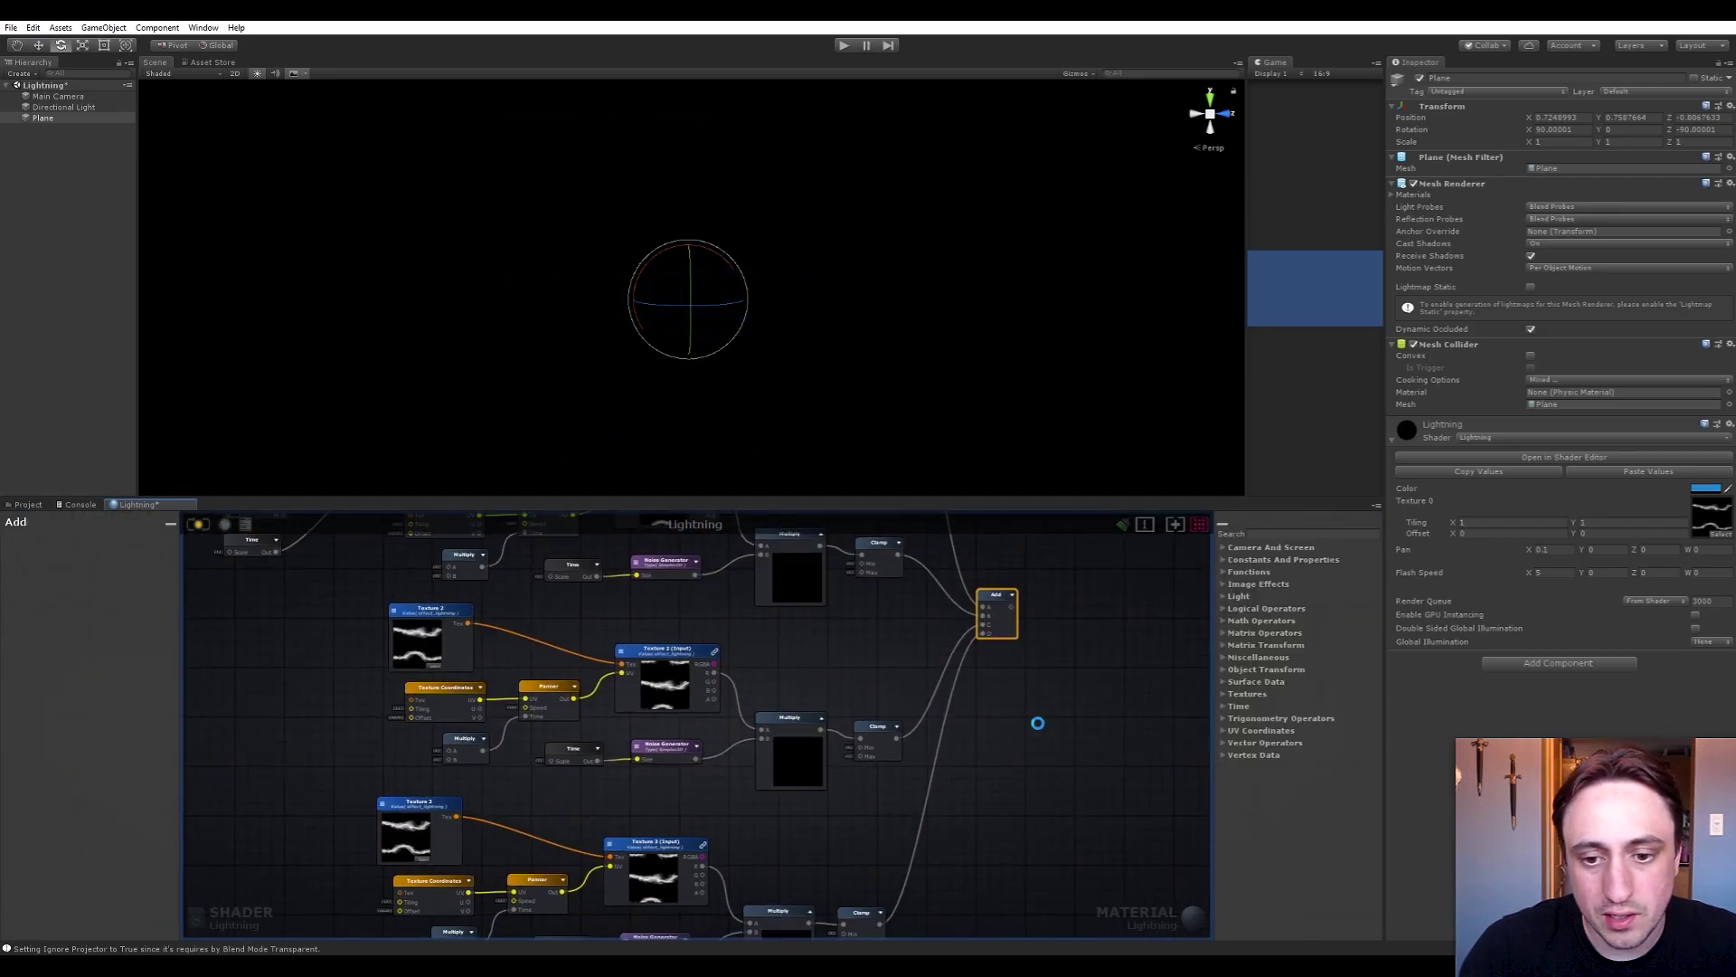
Connect the Add node's output to the B input of the color Multiply, replacing the first group's direct connection
scroll(1039, 693, "down", 3)
scroll(986, 763, "up", 3)
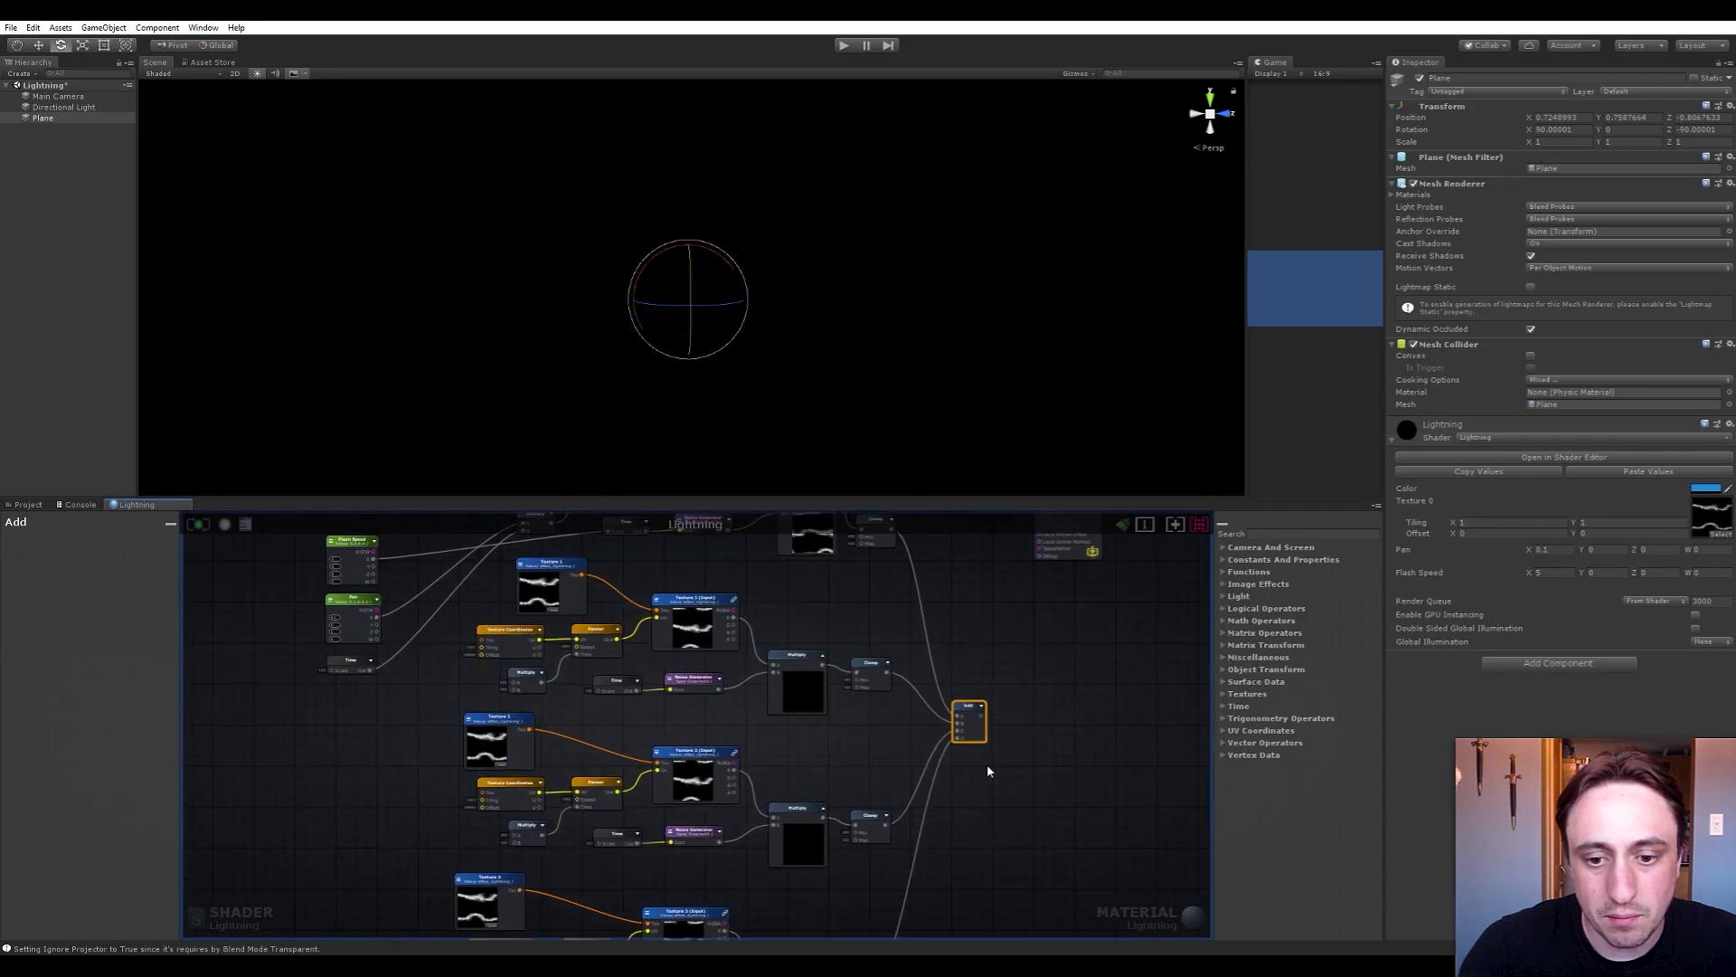
right_click_drag(872, 737, 888, 819)
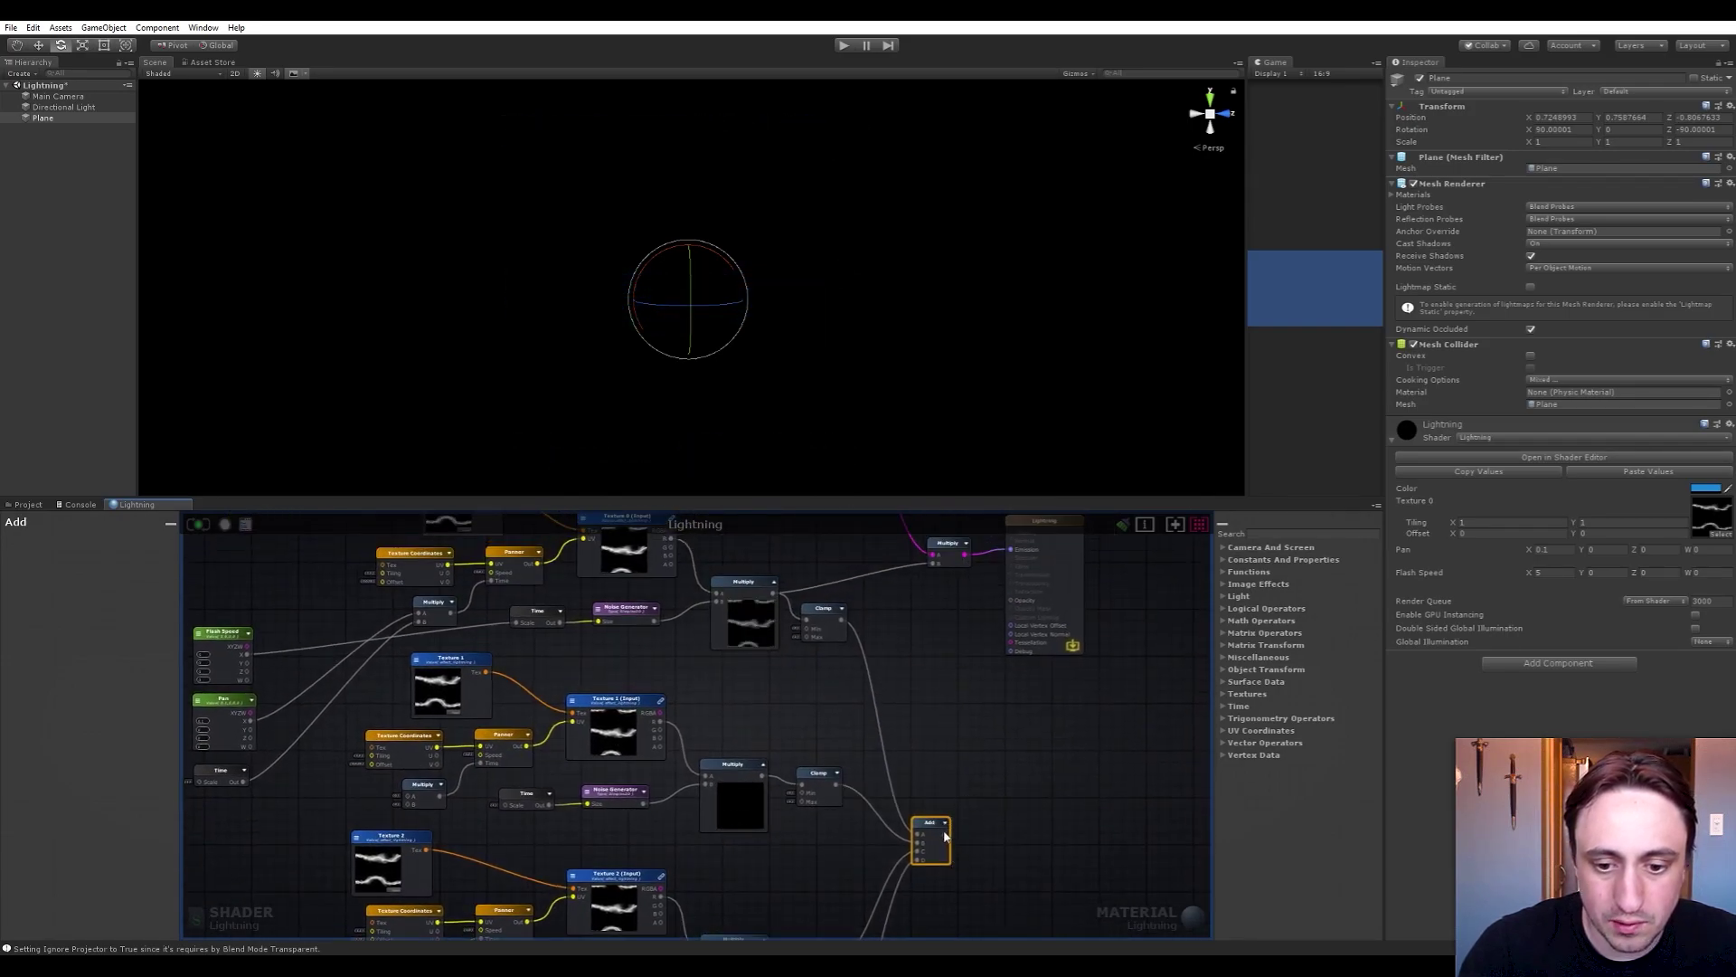
left_click_drag(935, 567, 935, 562)
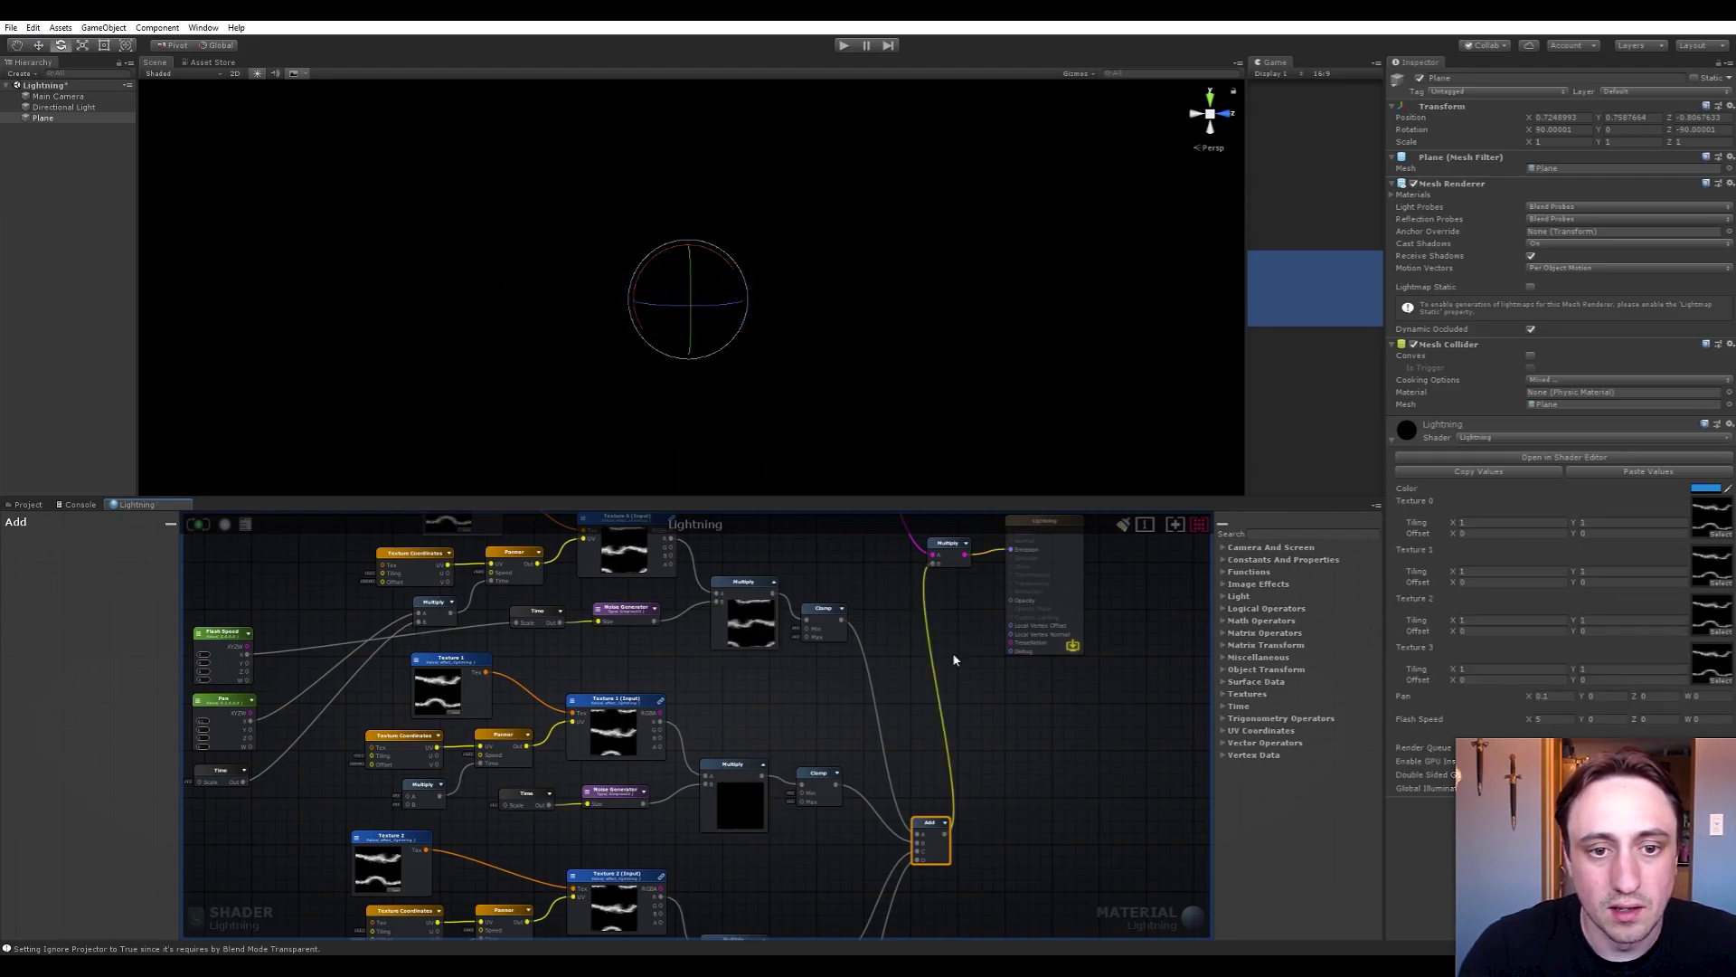
Connect the Flash Speed node's Y, Z and W outputs to the Scale inputs of the second, third and fourth groups' Time nodes
middle_click_drag(925, 734, 1242, 749)
scroll(588, 715, "up", 3)
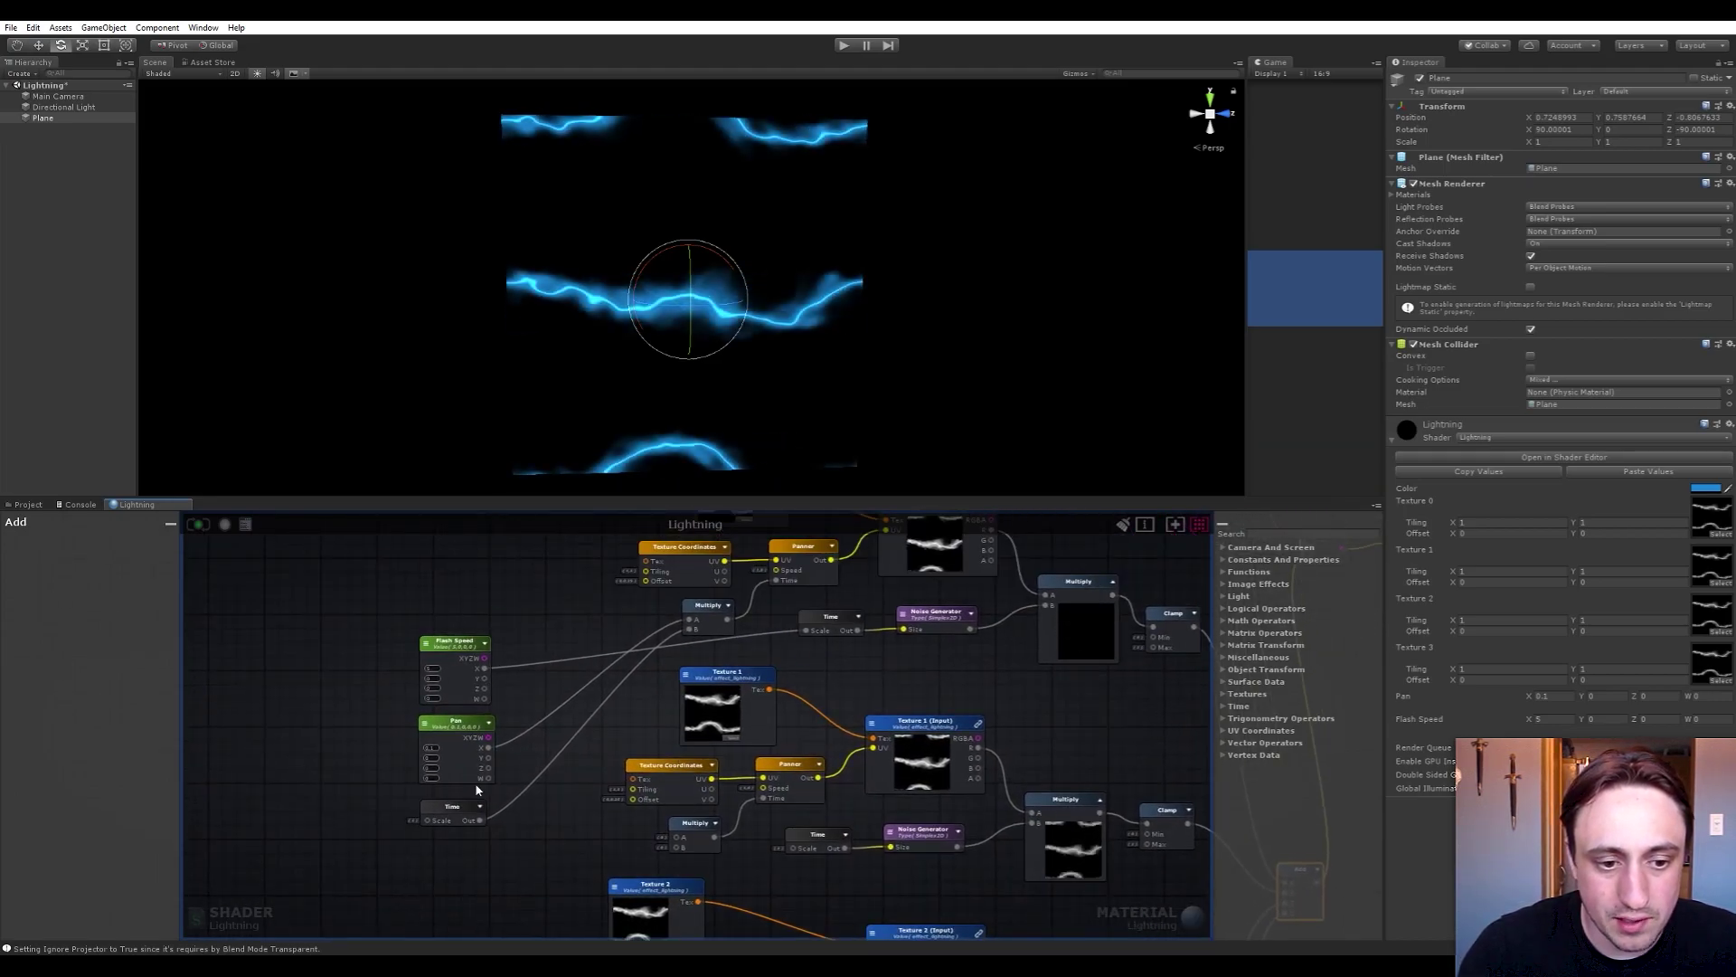
middle_click_drag(517, 699, 495, 680)
left_click_drag(461, 660, 689, 760)
middle_click_drag(771, 848, 779, 761)
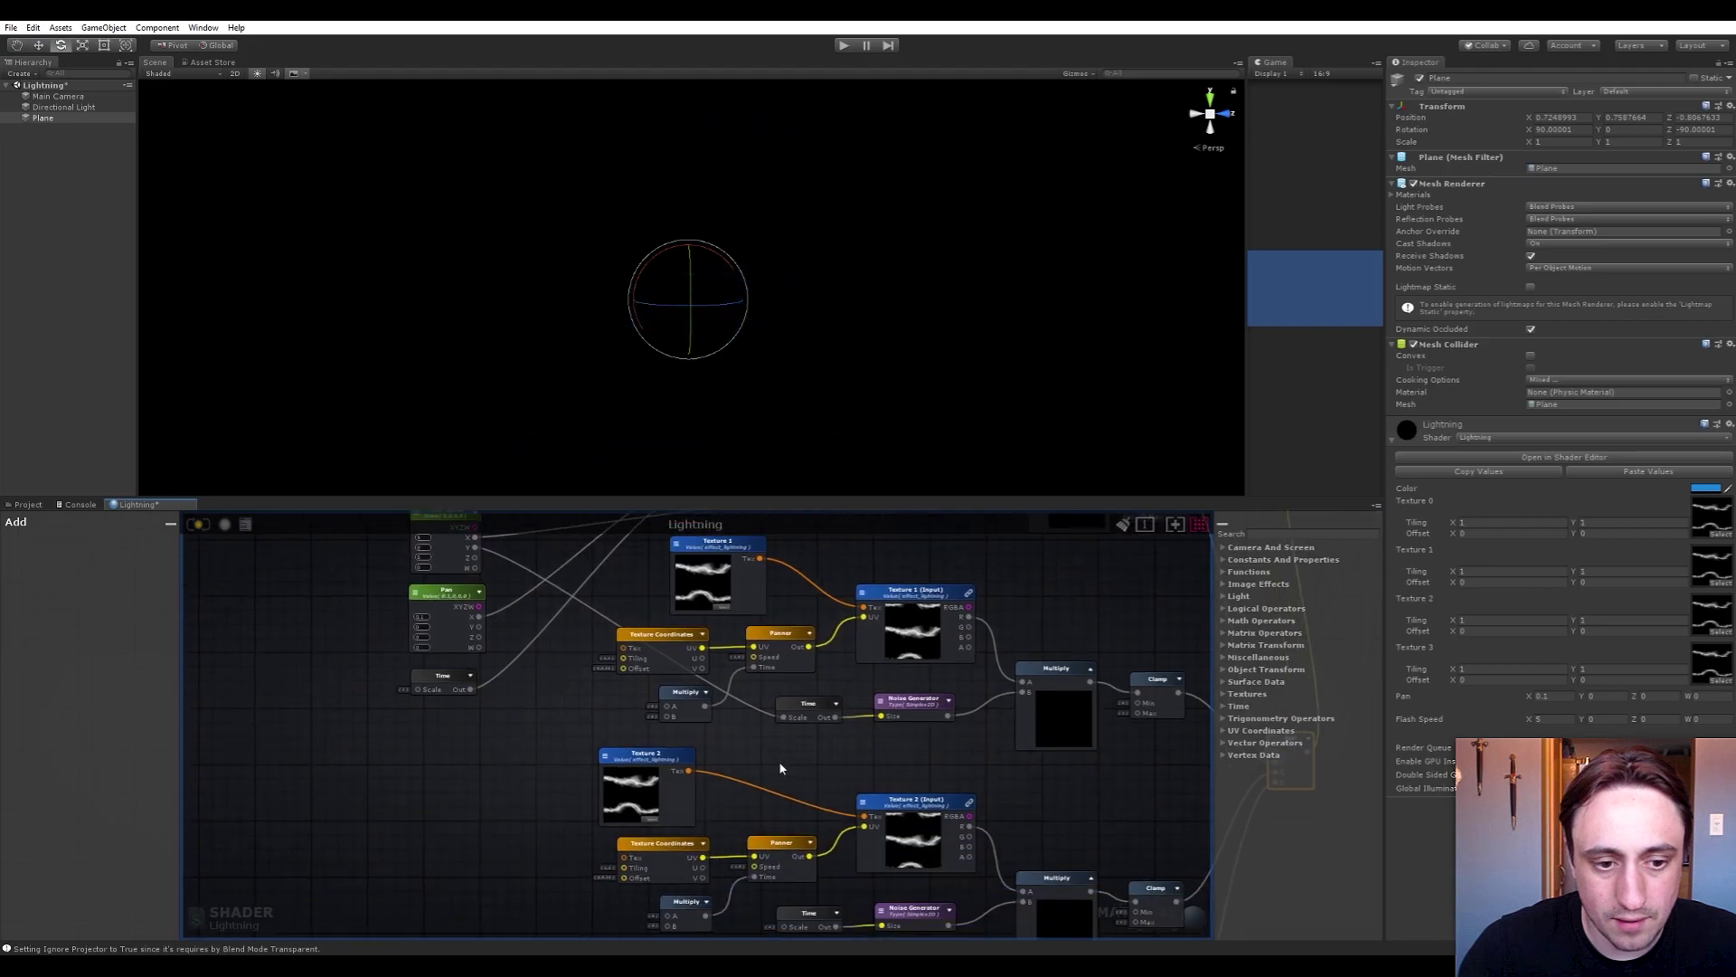
scroll(779, 761, "down", 2)
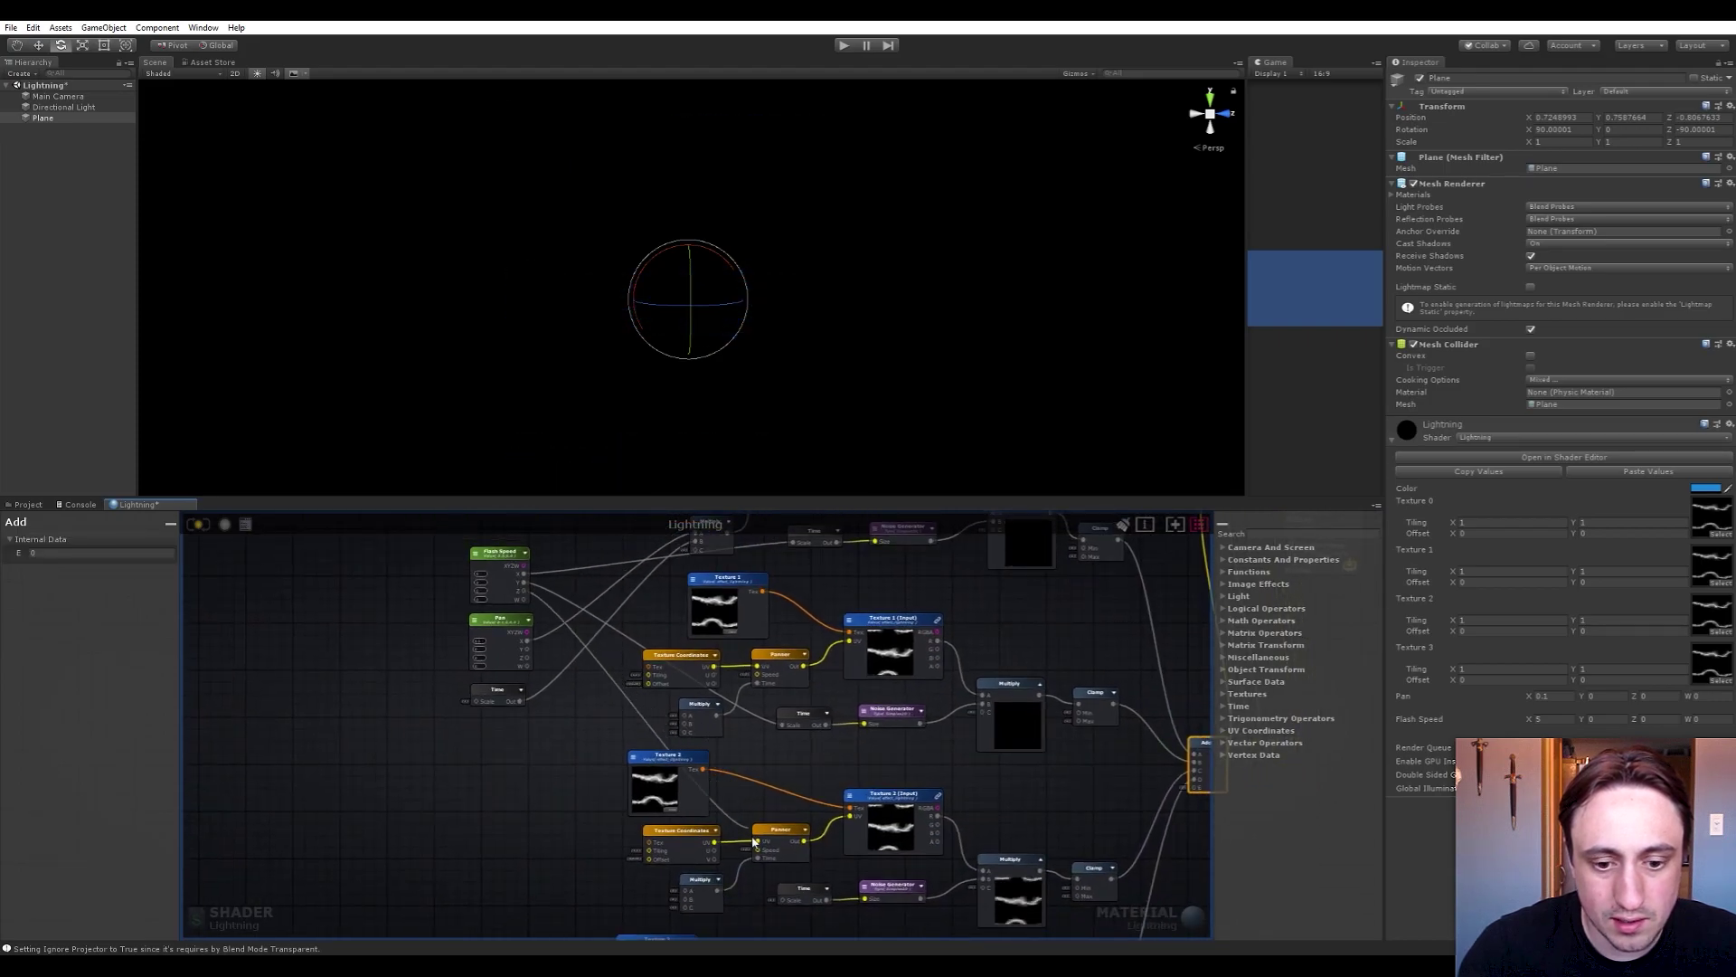
scroll(518, 774, "down", 2)
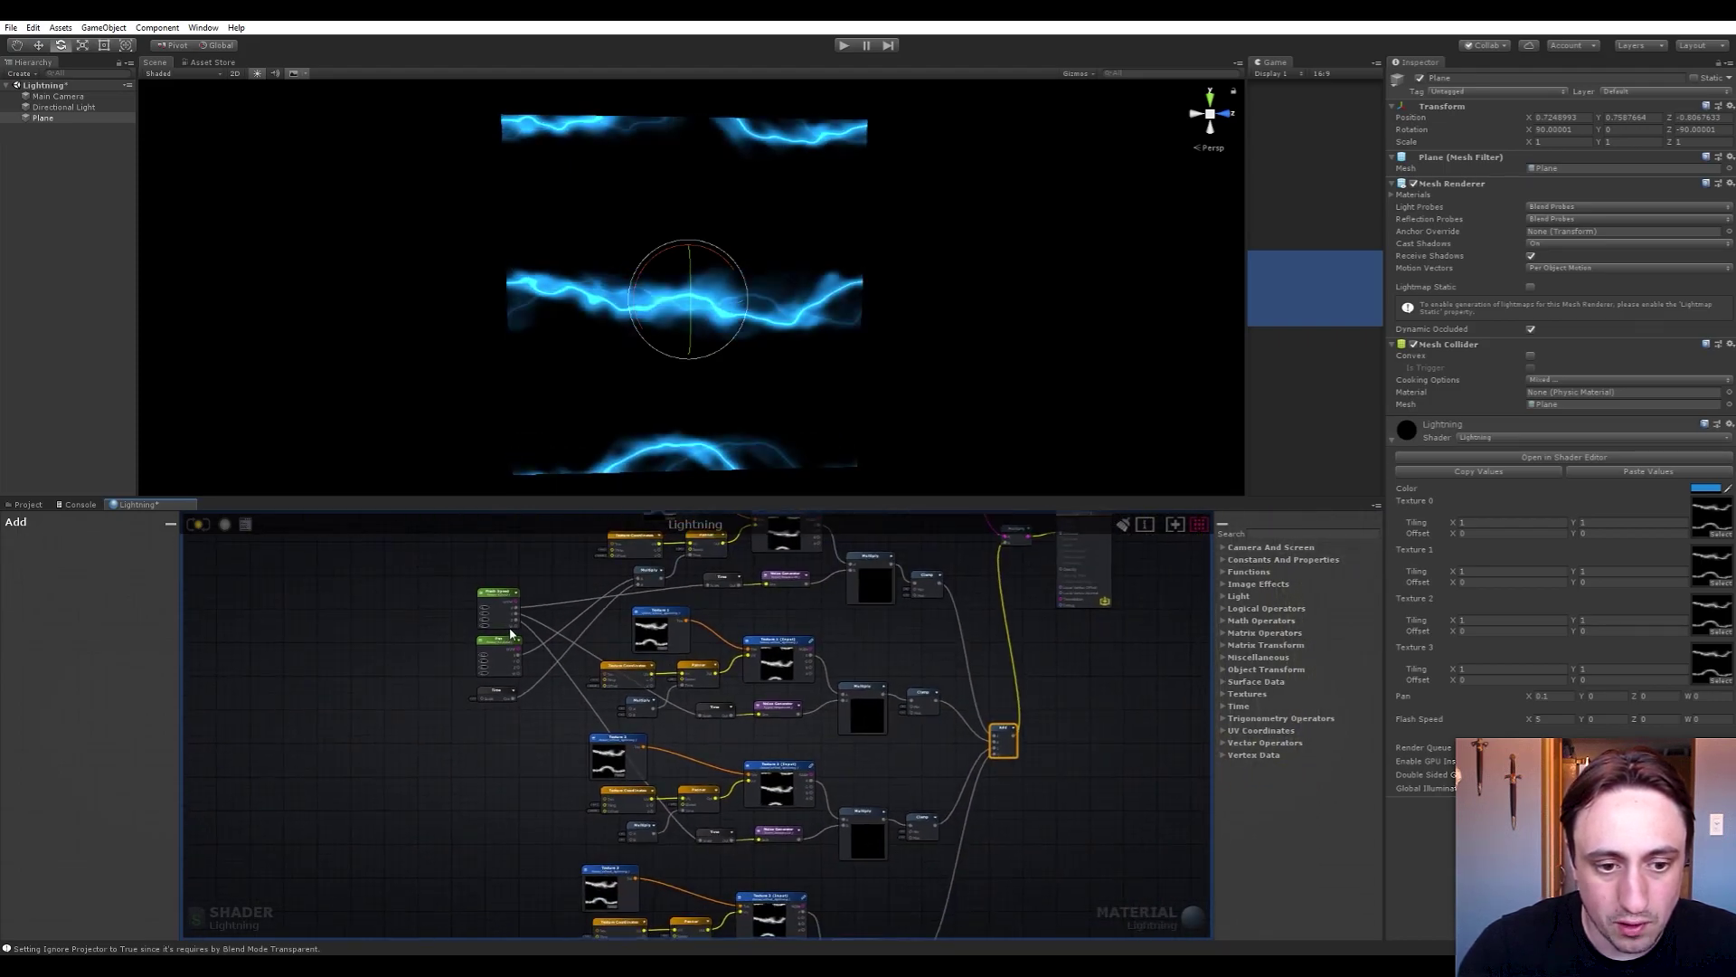
left_click_drag(517, 626, 687, 903)
Move the Flash Speed, Pan and shared Time nodes farther away from the four texture groups
left_click_drag(502, 548, 465, 692)
left_click_drag(488, 609, 439, 730)
left_click(481, 828)
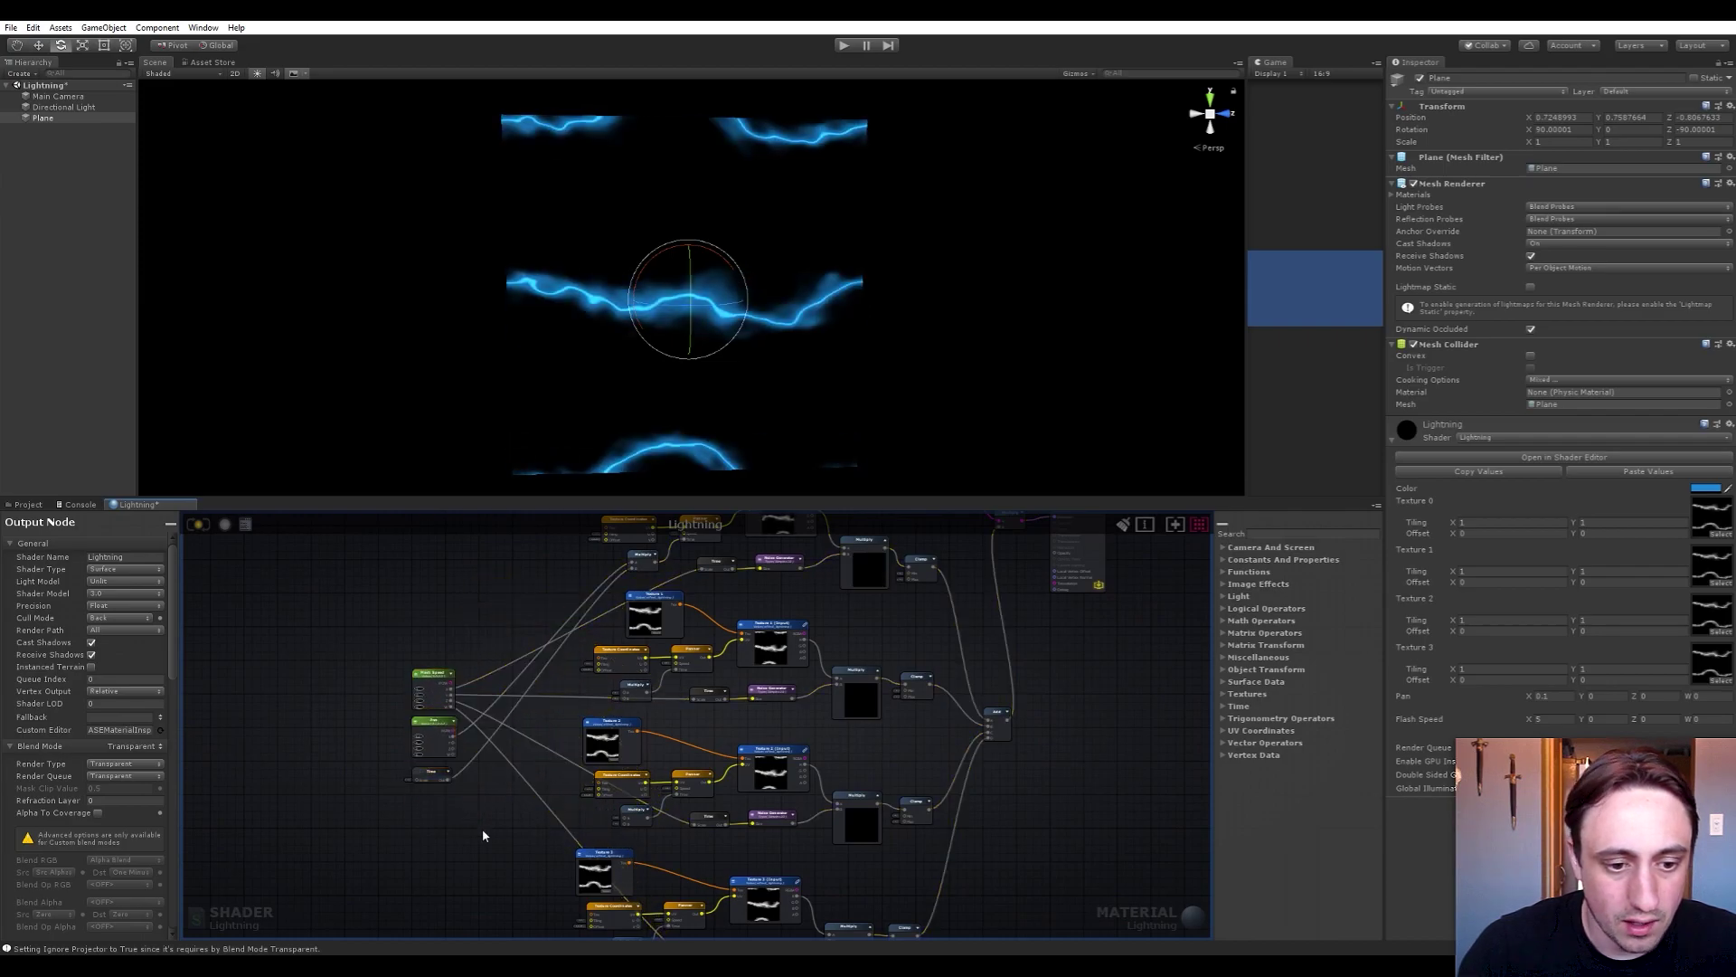
Wire the Pan node's Y, Z and W outputs and the shared Time into the second, third and fourth groups' panner Multiply nodes
scroll(489, 796, "up", 5)
scroll(496, 767, "down", 3)
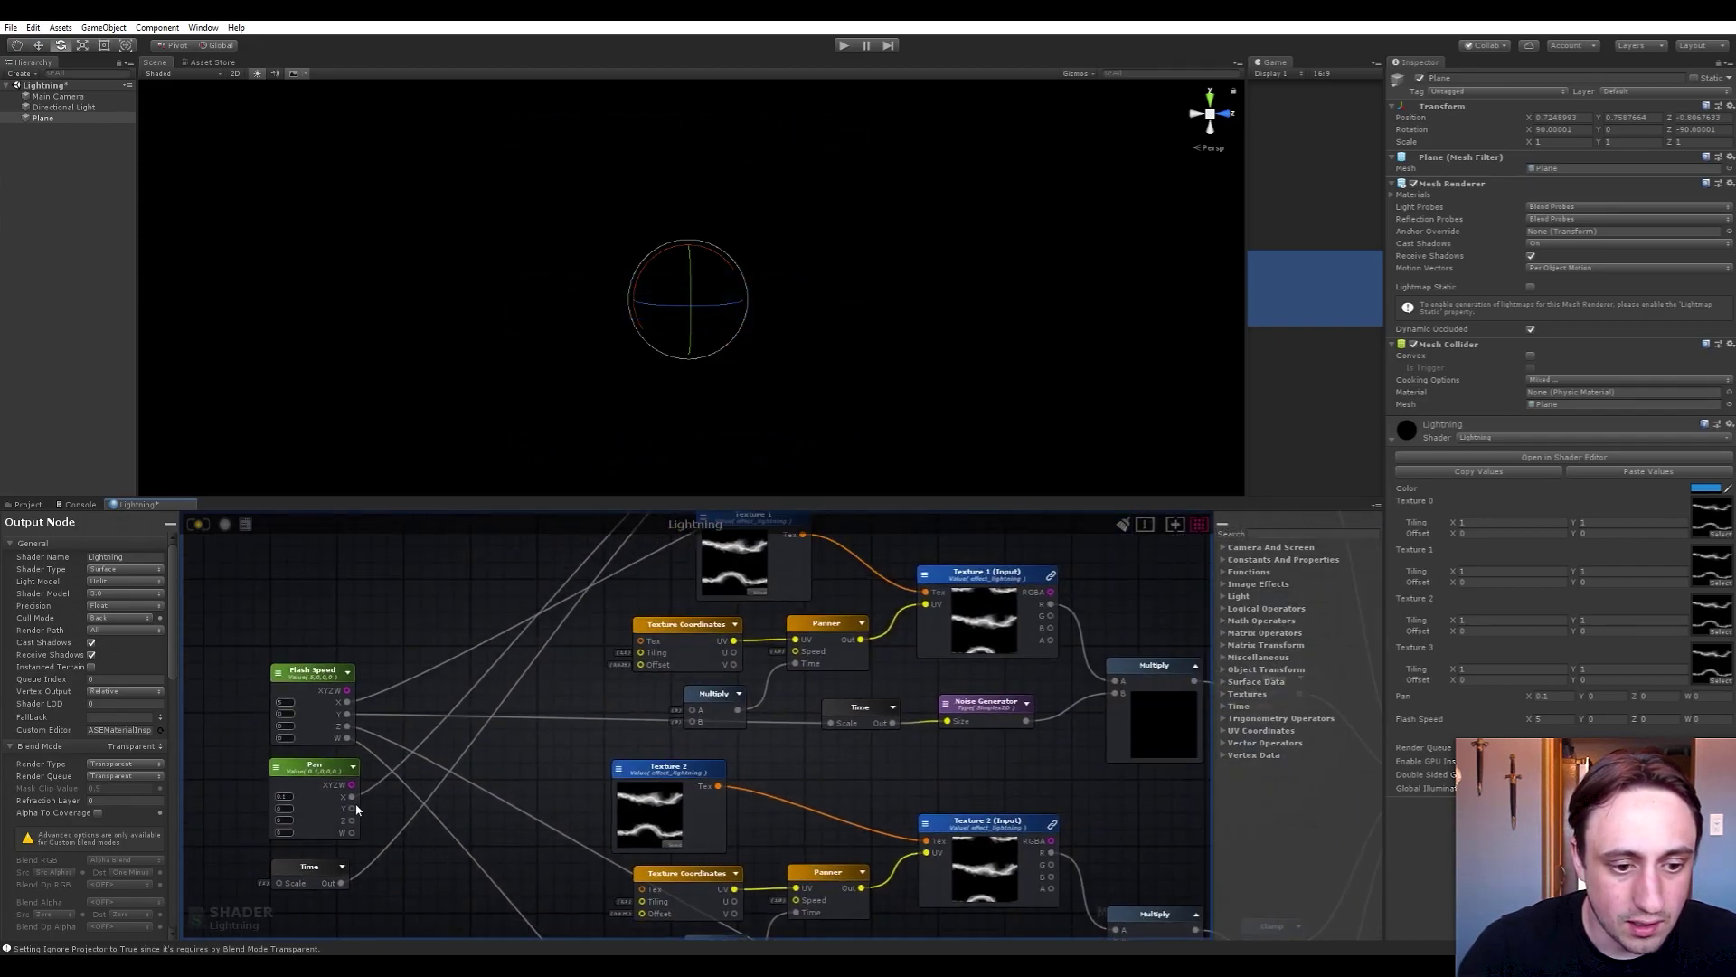
scroll(506, 818, "down", 2)
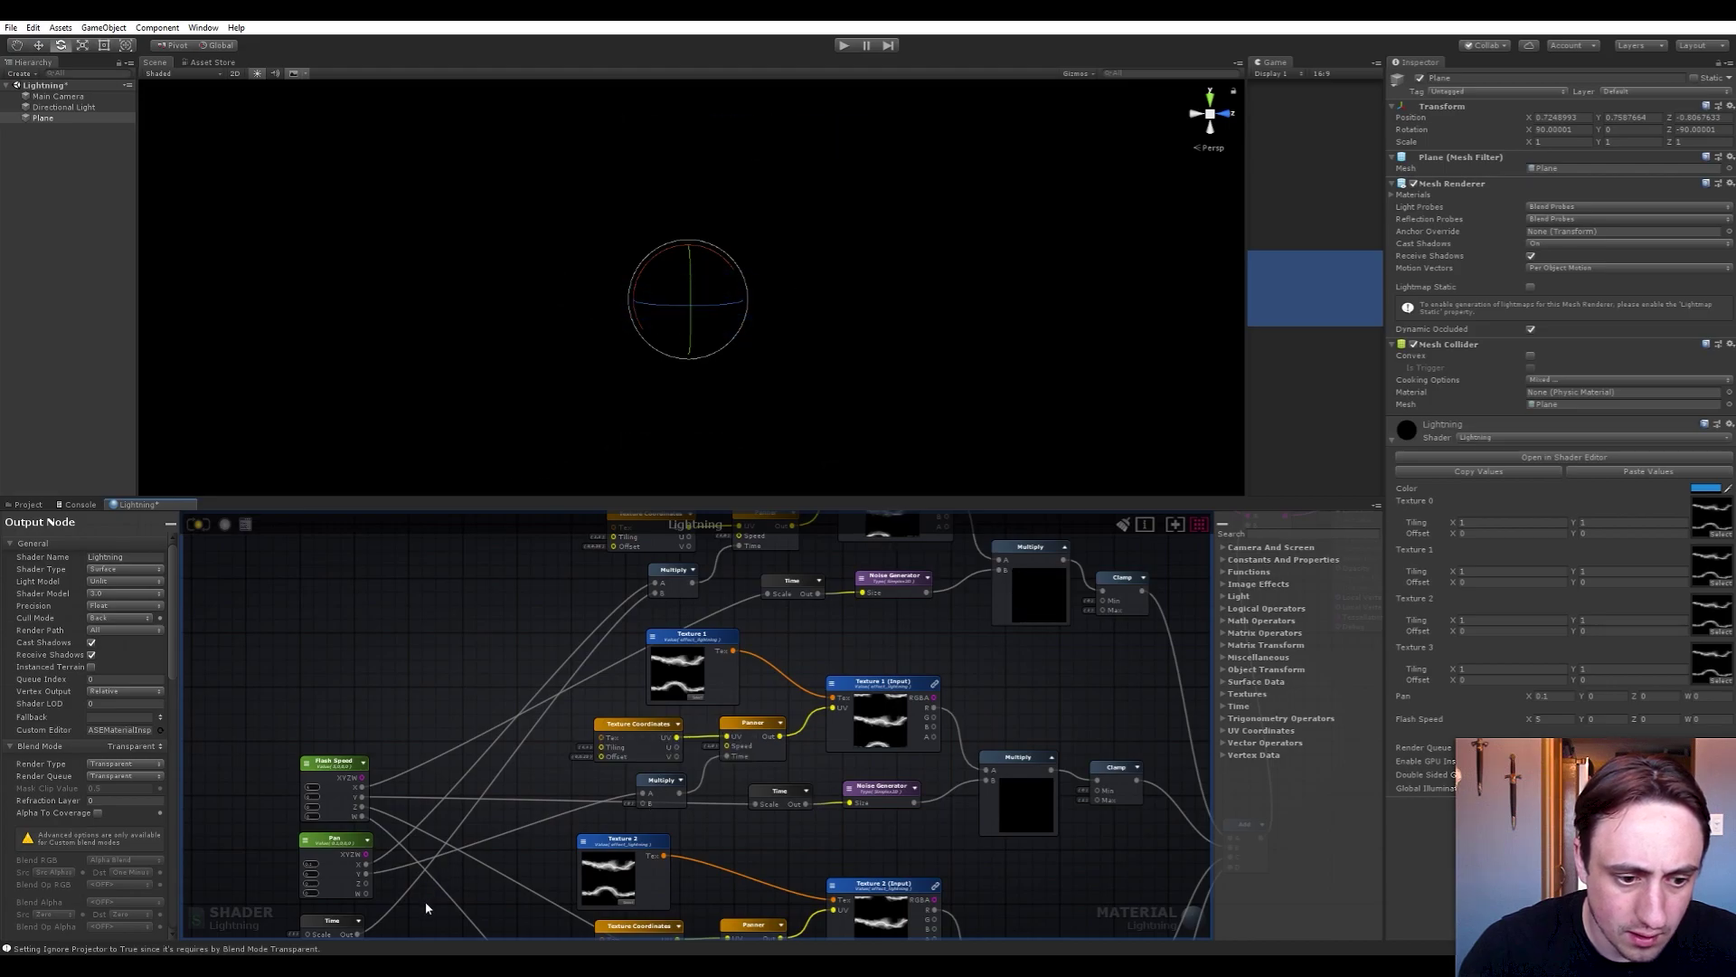
left_click_drag(357, 936, 559, 878)
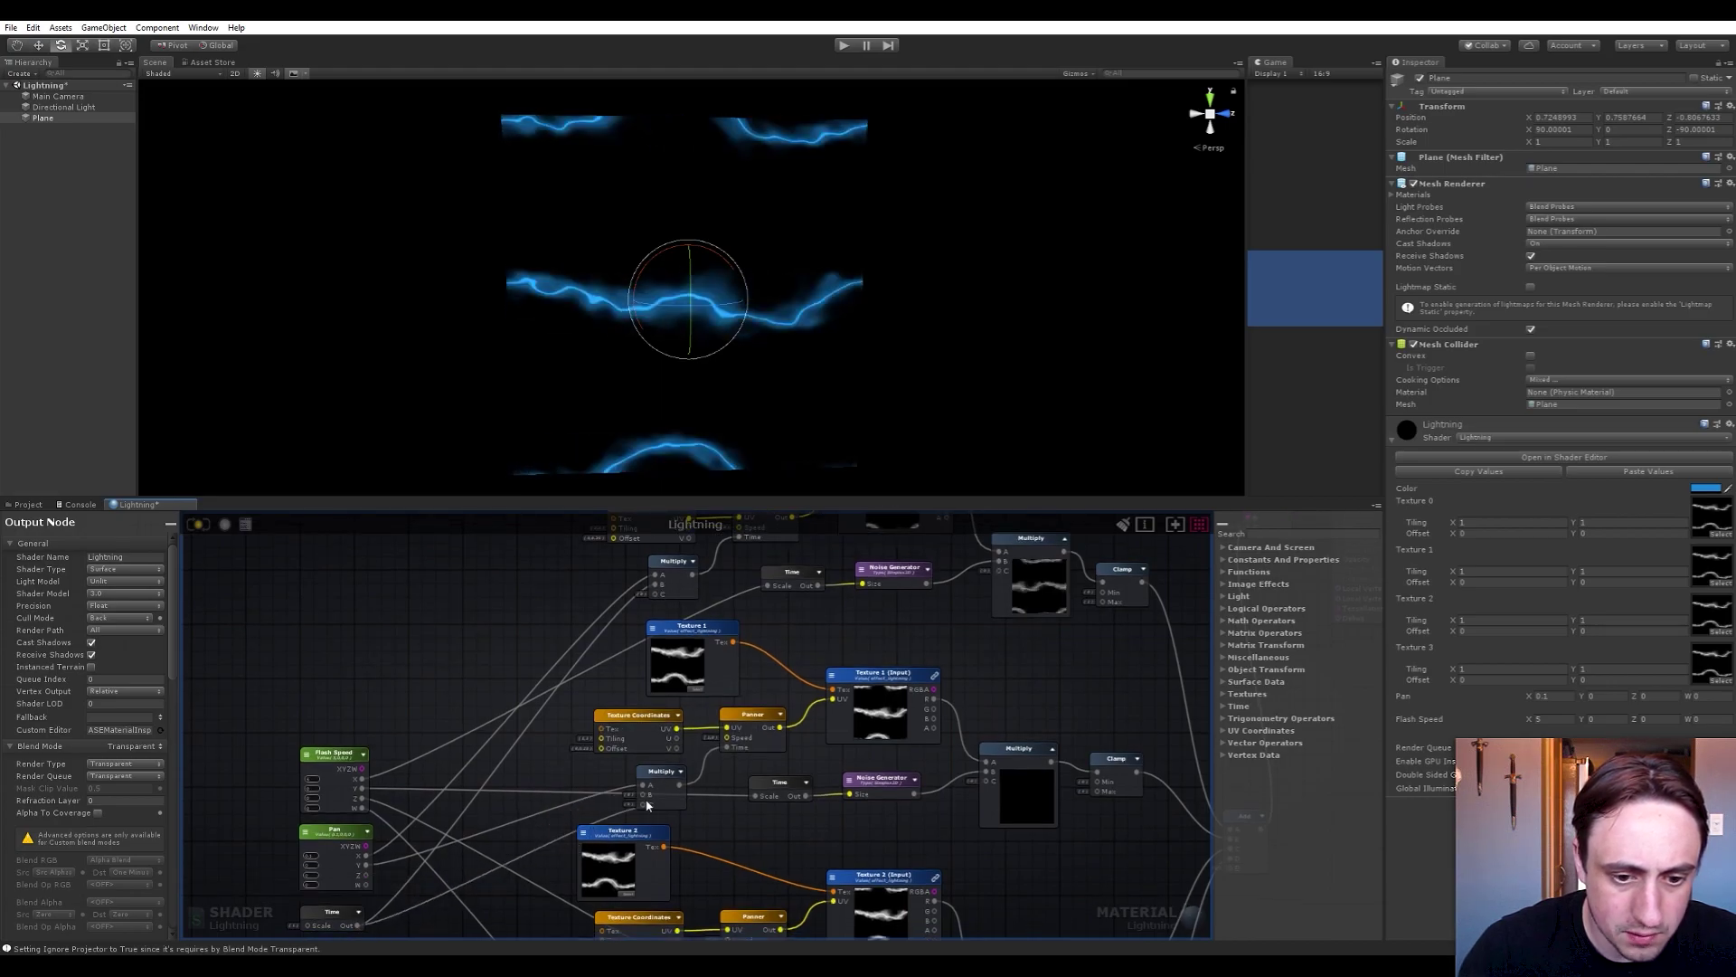
left_click_drag(644, 798, 644, 795)
middle_click_drag(496, 831, 507, 604)
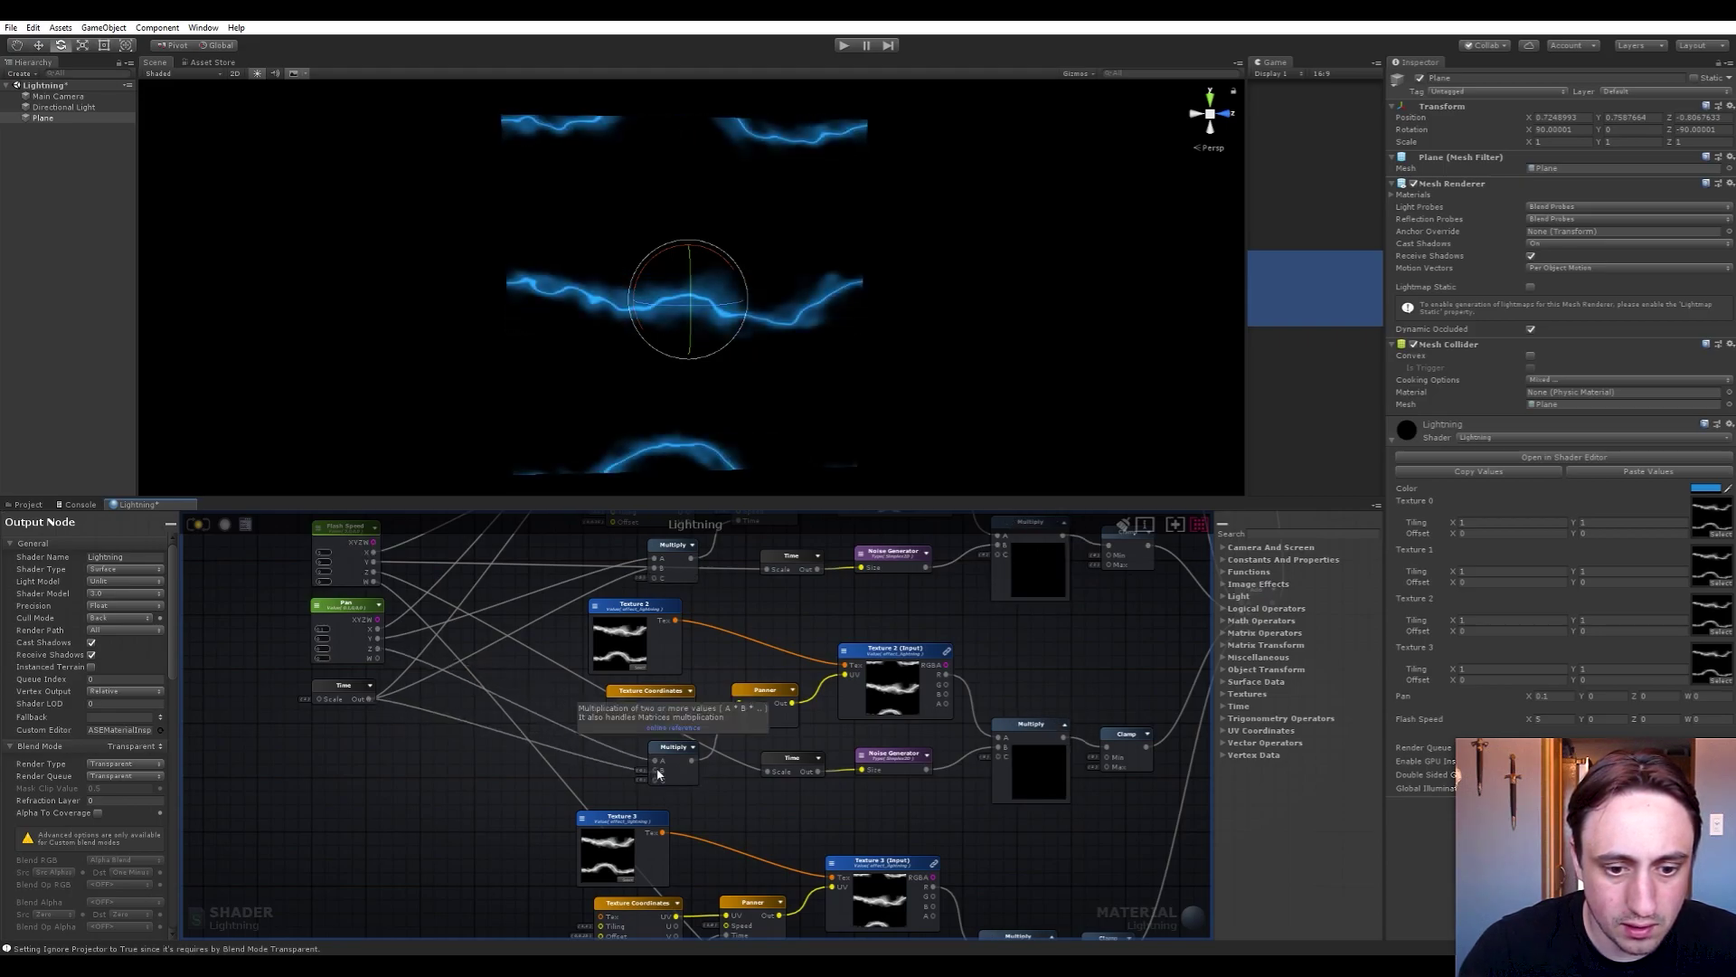
scroll(433, 741, "down", 3)
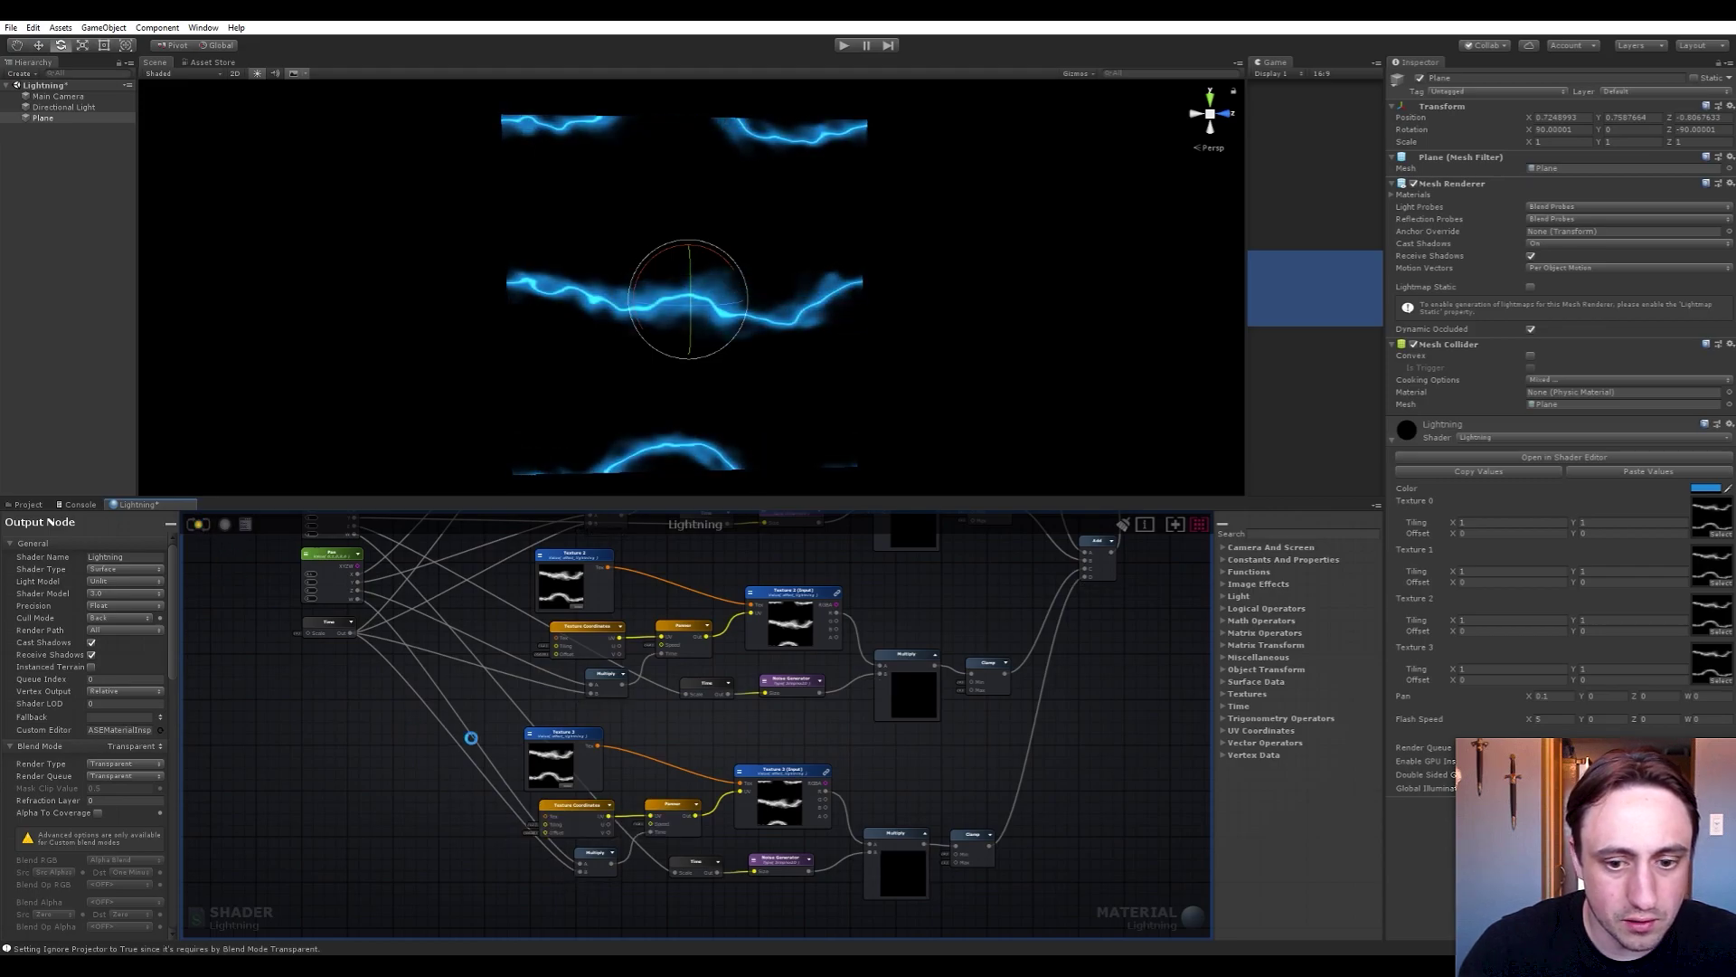
scroll(946, 614, "down", 3)
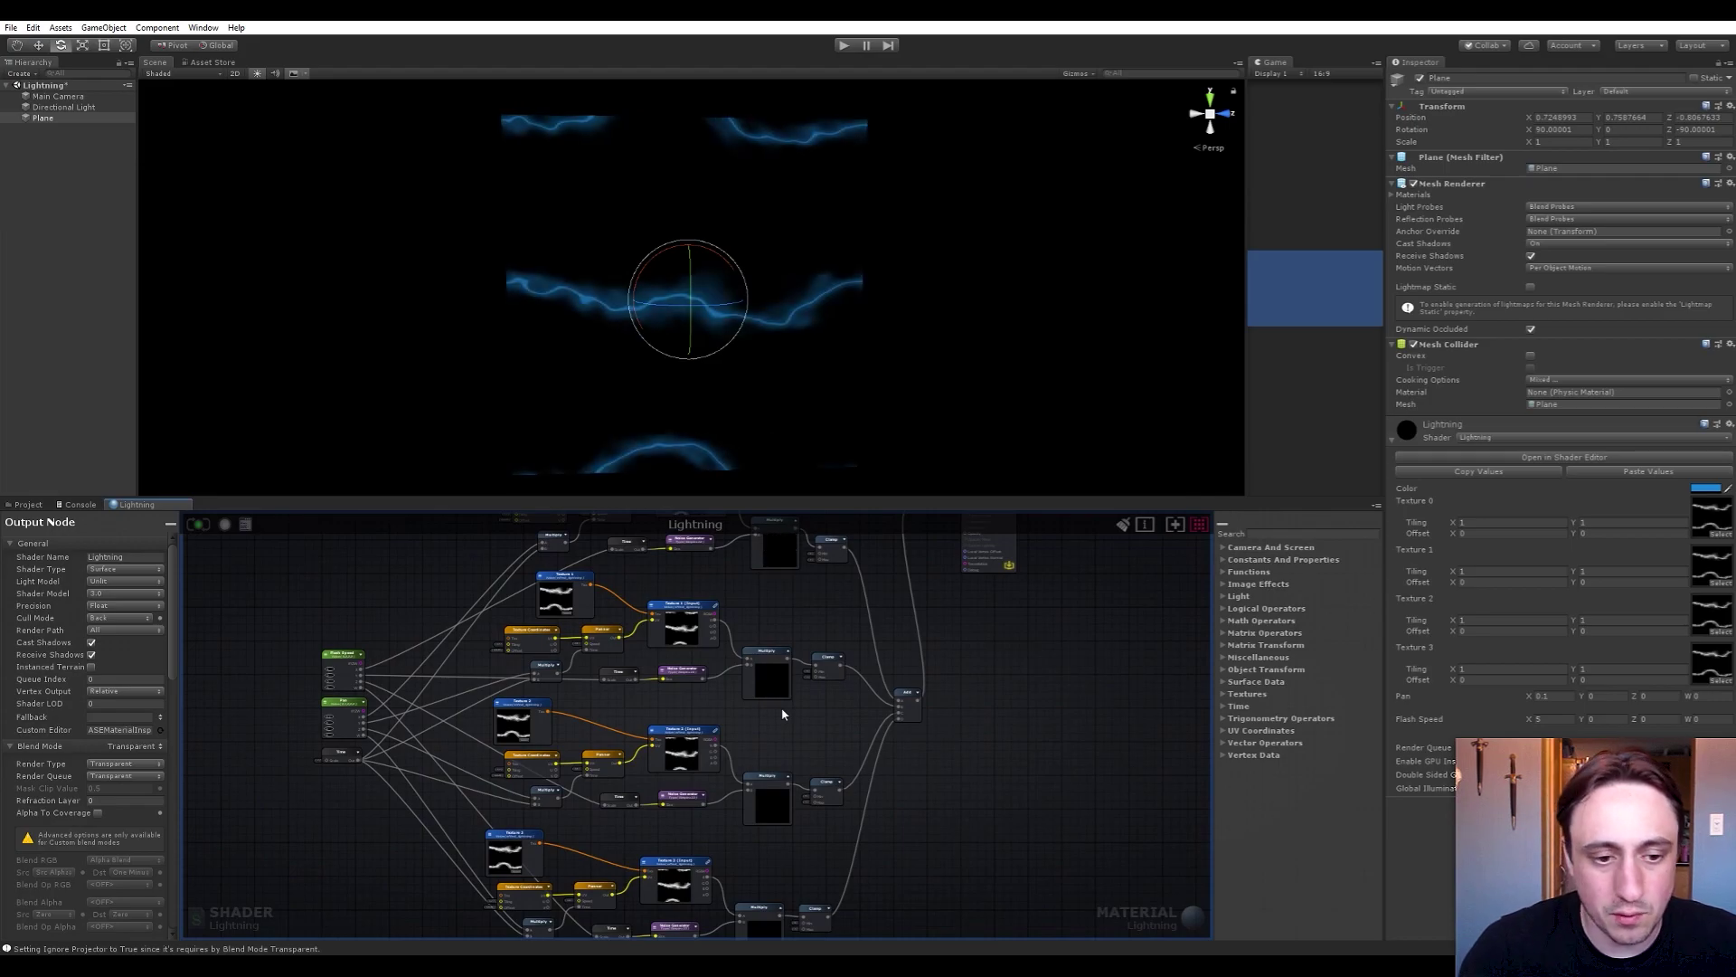
Set the material's Pan values to Y 0.5, Z 0.6 and W 0.8
type("0.5")
key("Tab")
type("0.6")
key("Tab")
type("0.8")
key("Tab")
key("Tab")
Set the material's Flash Speed values to Y 4, Z 8 and W 3
type("4")
key("Tab")
type("8")
key("Tab")
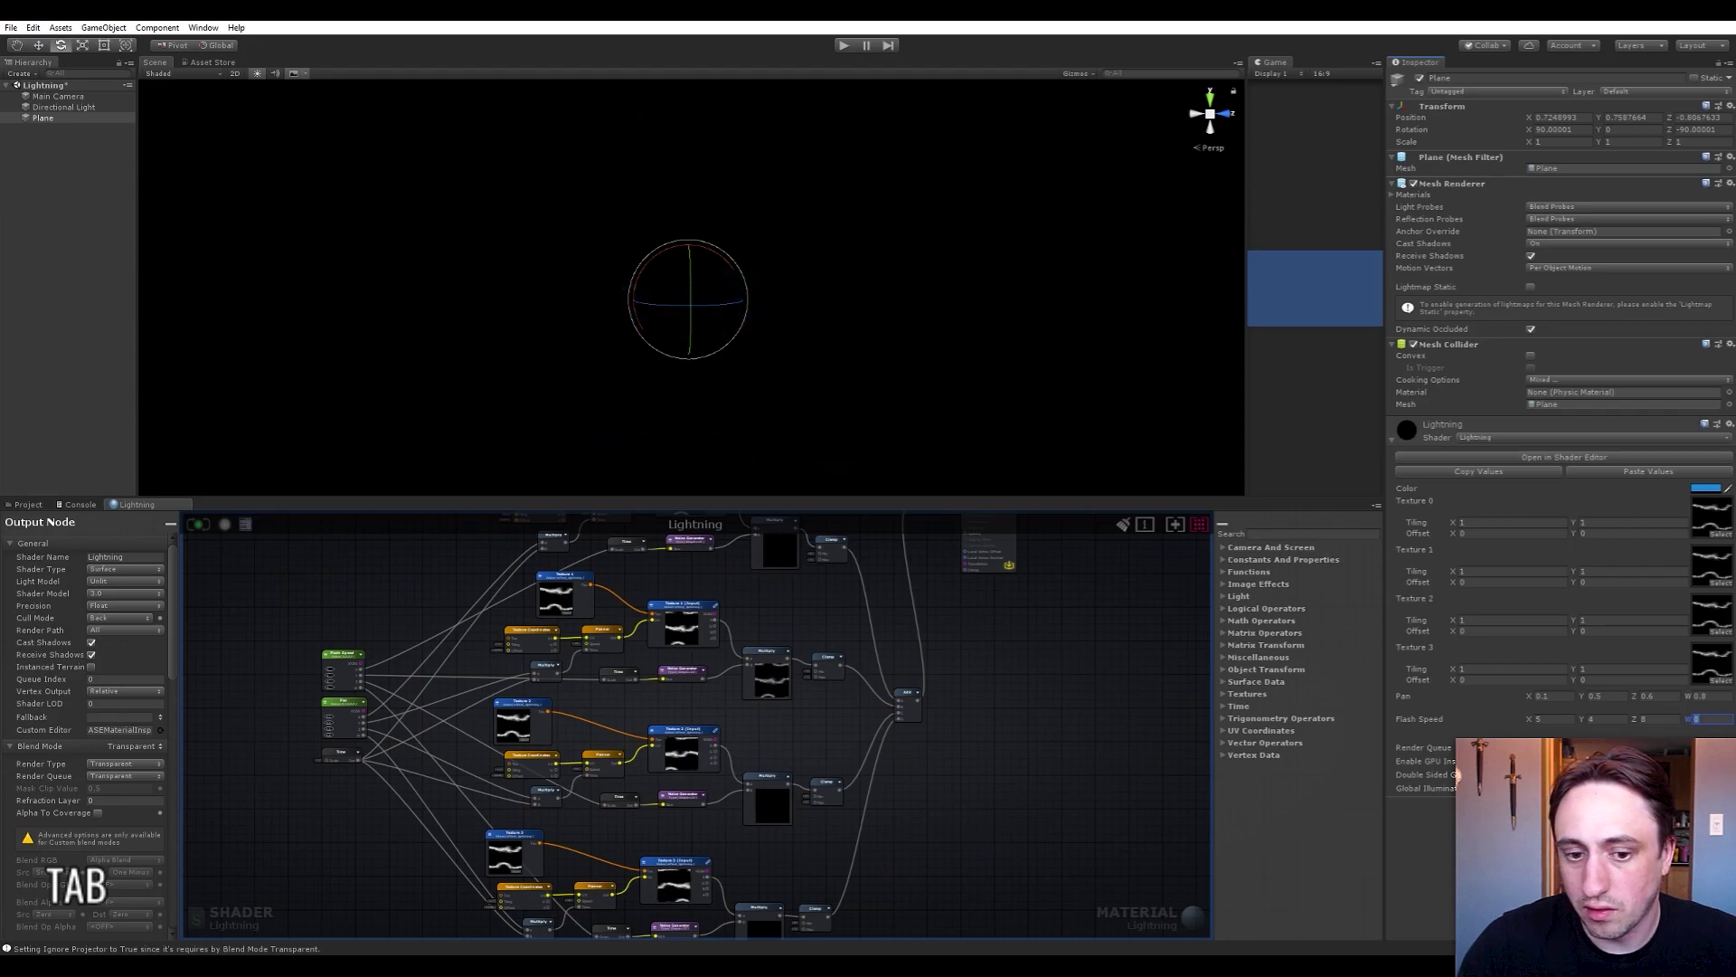
type("3")
key("Return")
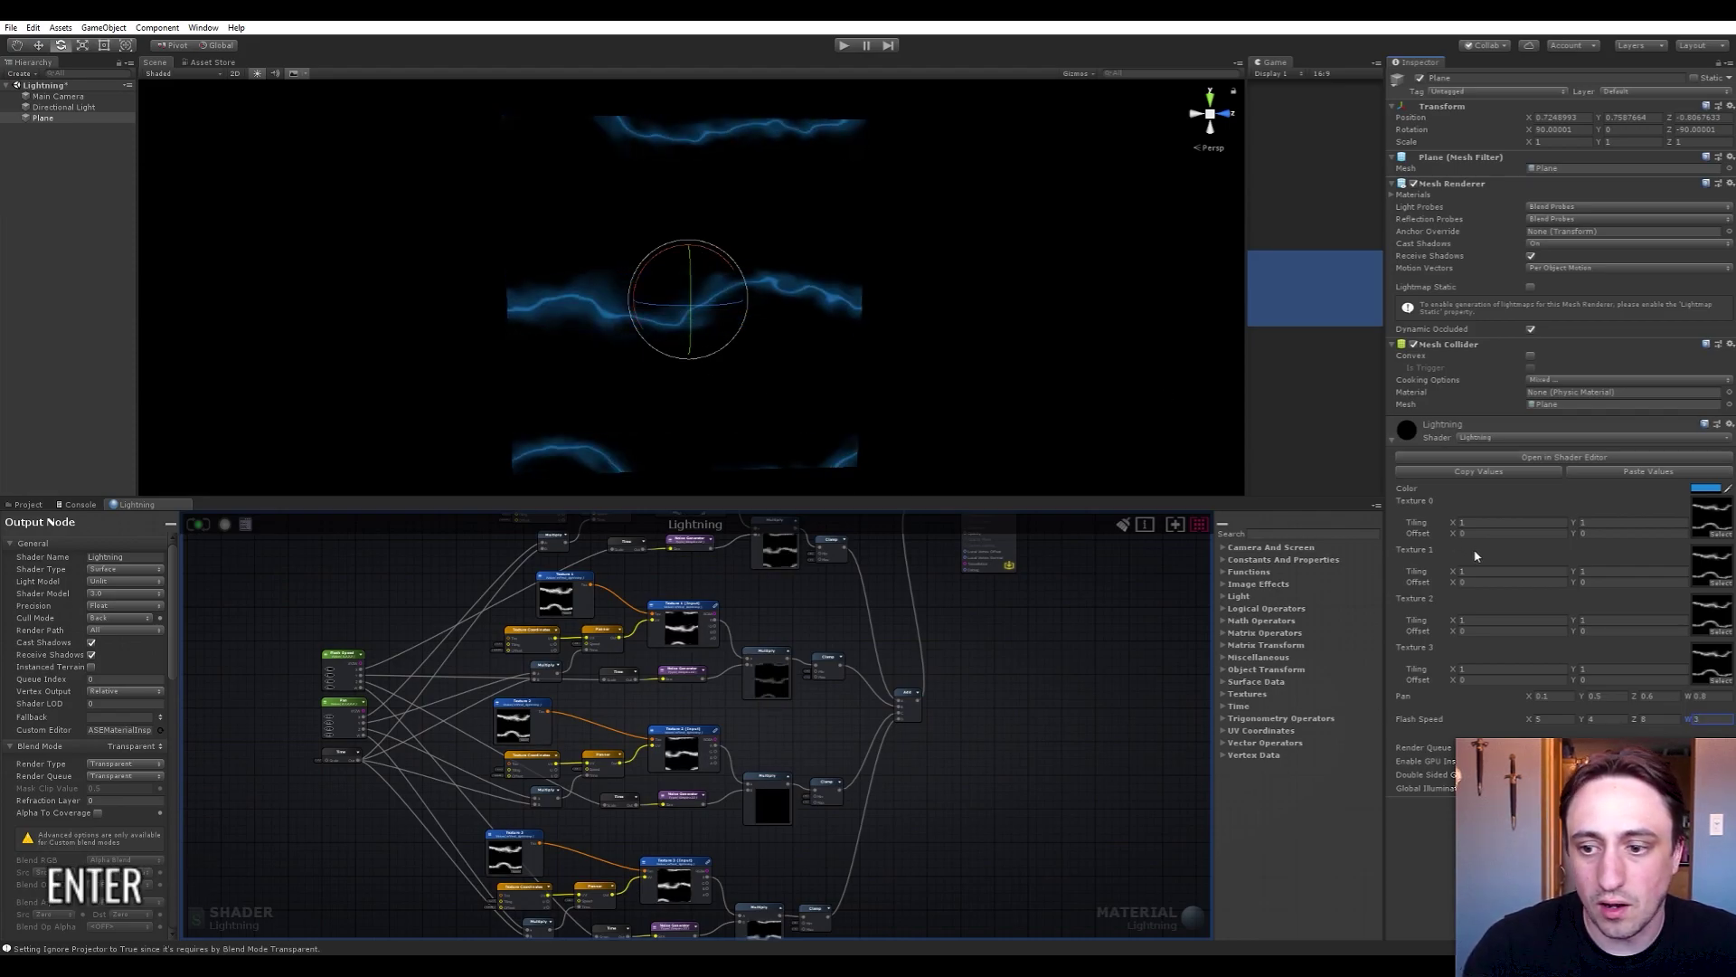
Move all the lightning group nodes and the Add node farther from the color Multiply and output node to make room
middle_click_drag(913, 606, 786, 706)
scroll(787, 705, "down", 3)
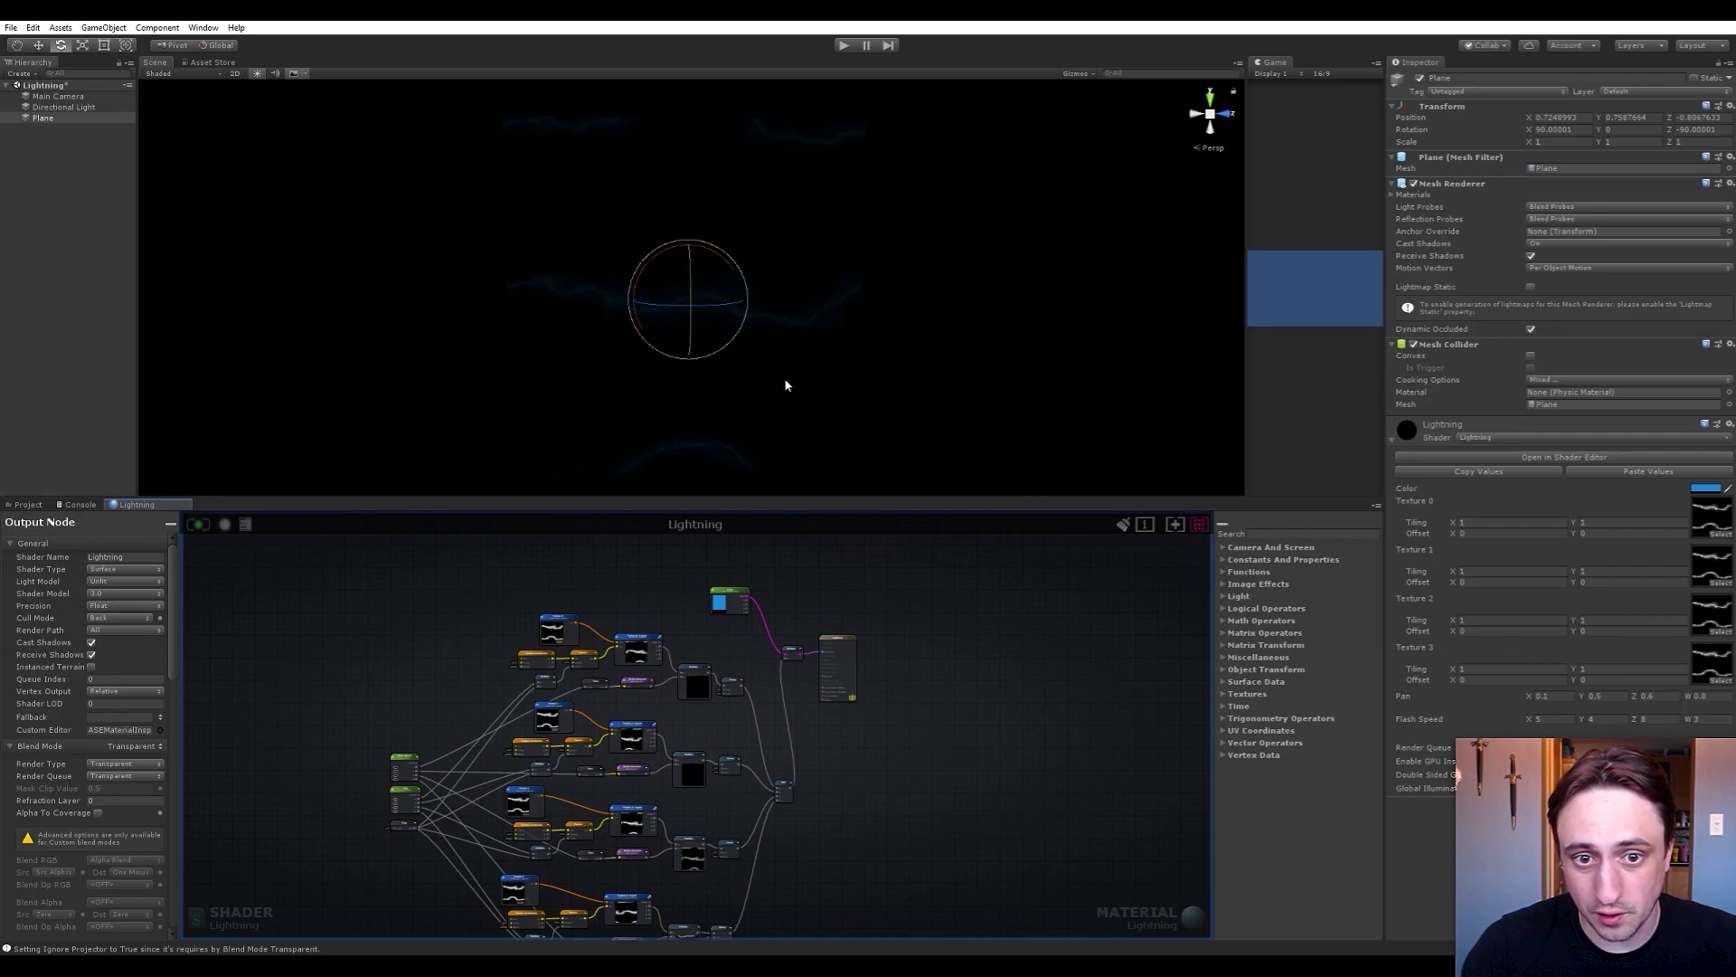
scroll(959, 701, "down", 3)
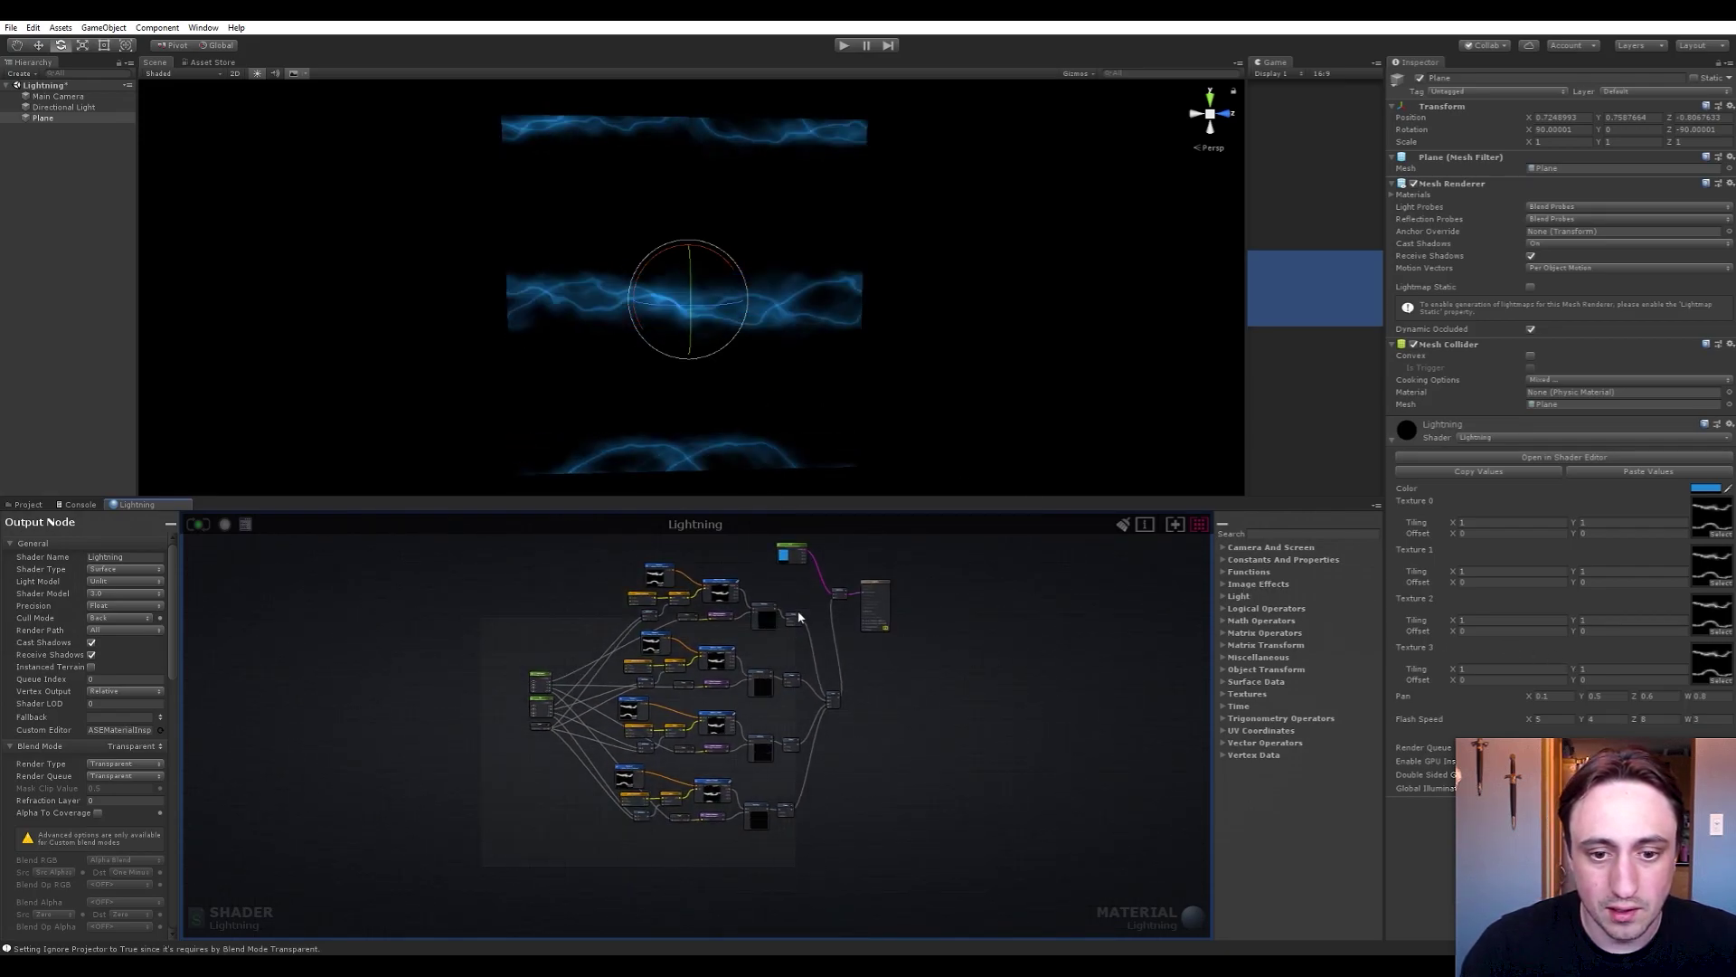
key("ctrl+a")
left_click_drag(798, 624, 636, 624)
left_click(832, 756)
left_click_drag(830, 700, 676, 705)
left_click(787, 719)
Move the Color node away from the color Multiply to free space between them
scroll(787, 719, "up", 3)
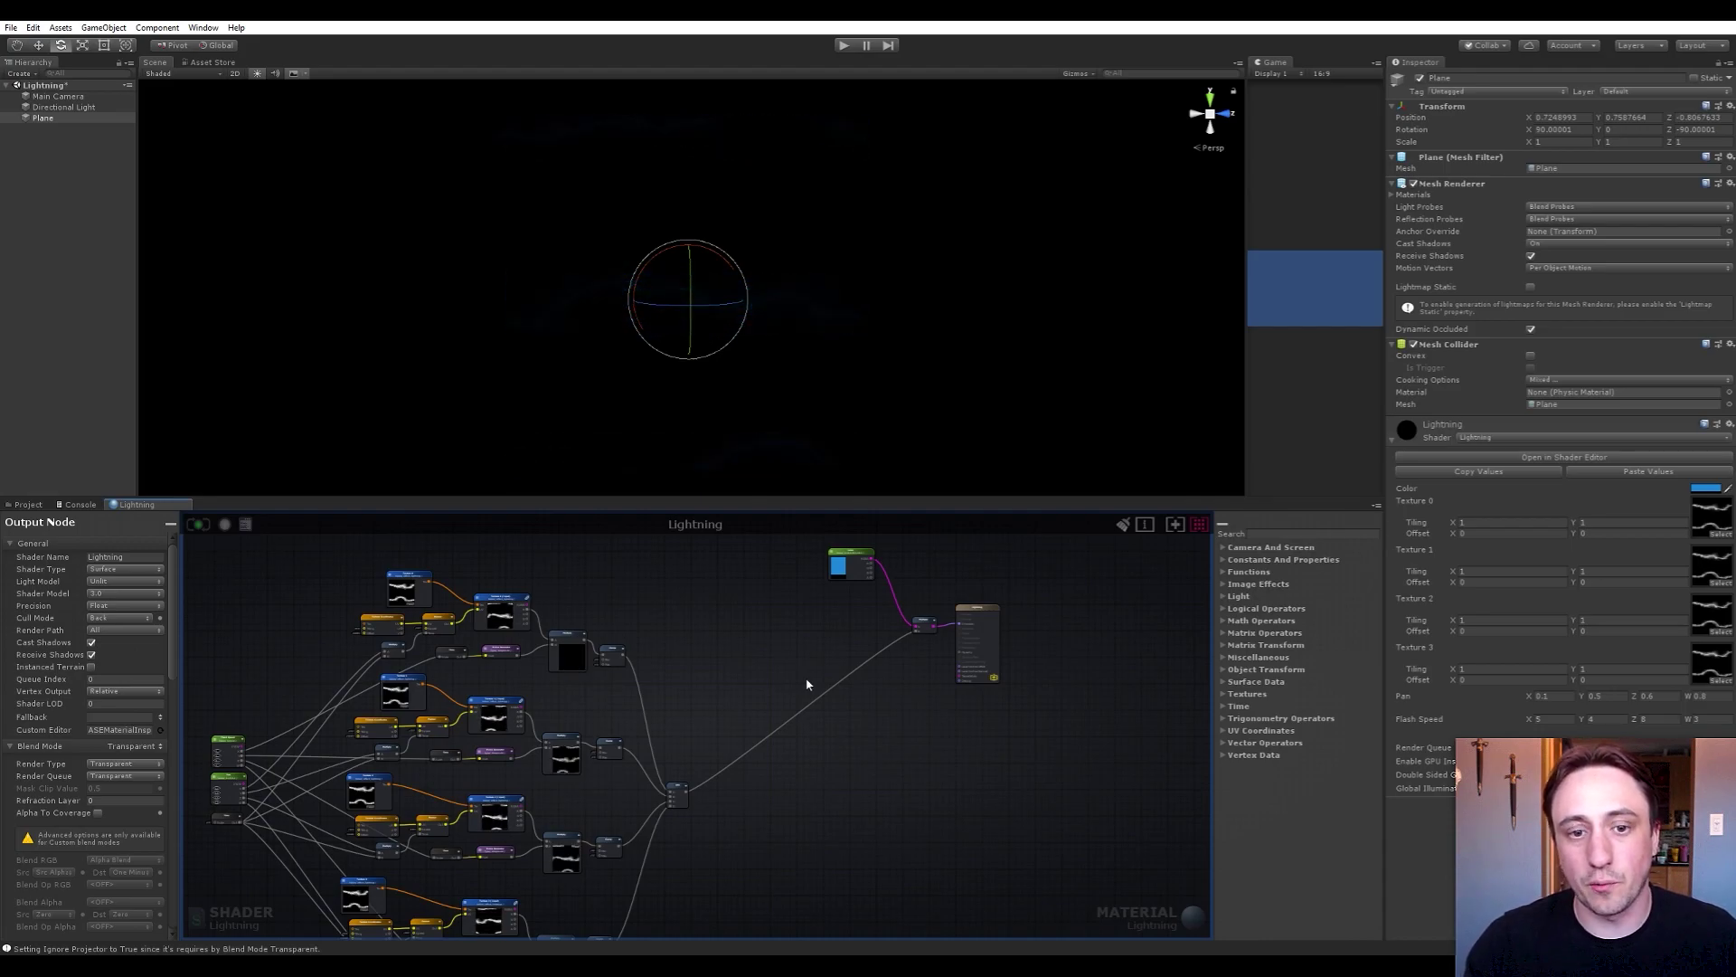
scroll(806, 680, "up", 1)
middle_click_drag(770, 639, 692, 758)
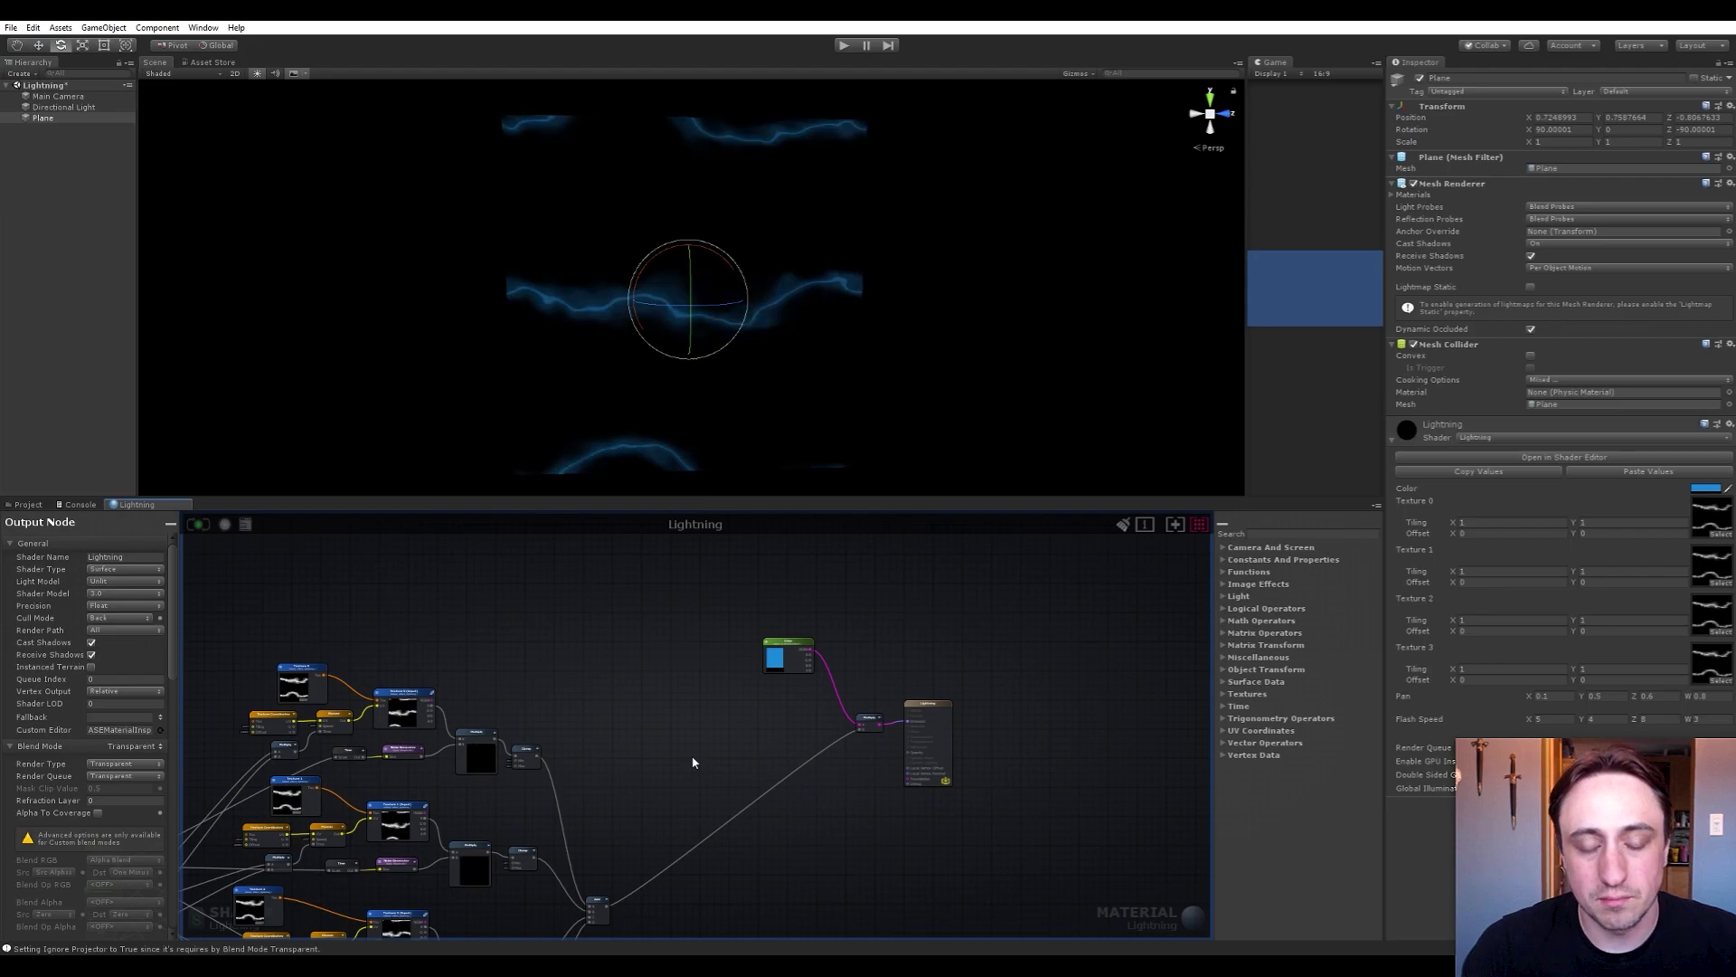
scroll(692, 762, "up", 2)
middle_click_drag(856, 659, 760, 732)
left_click_drag(714, 692, 659, 656)
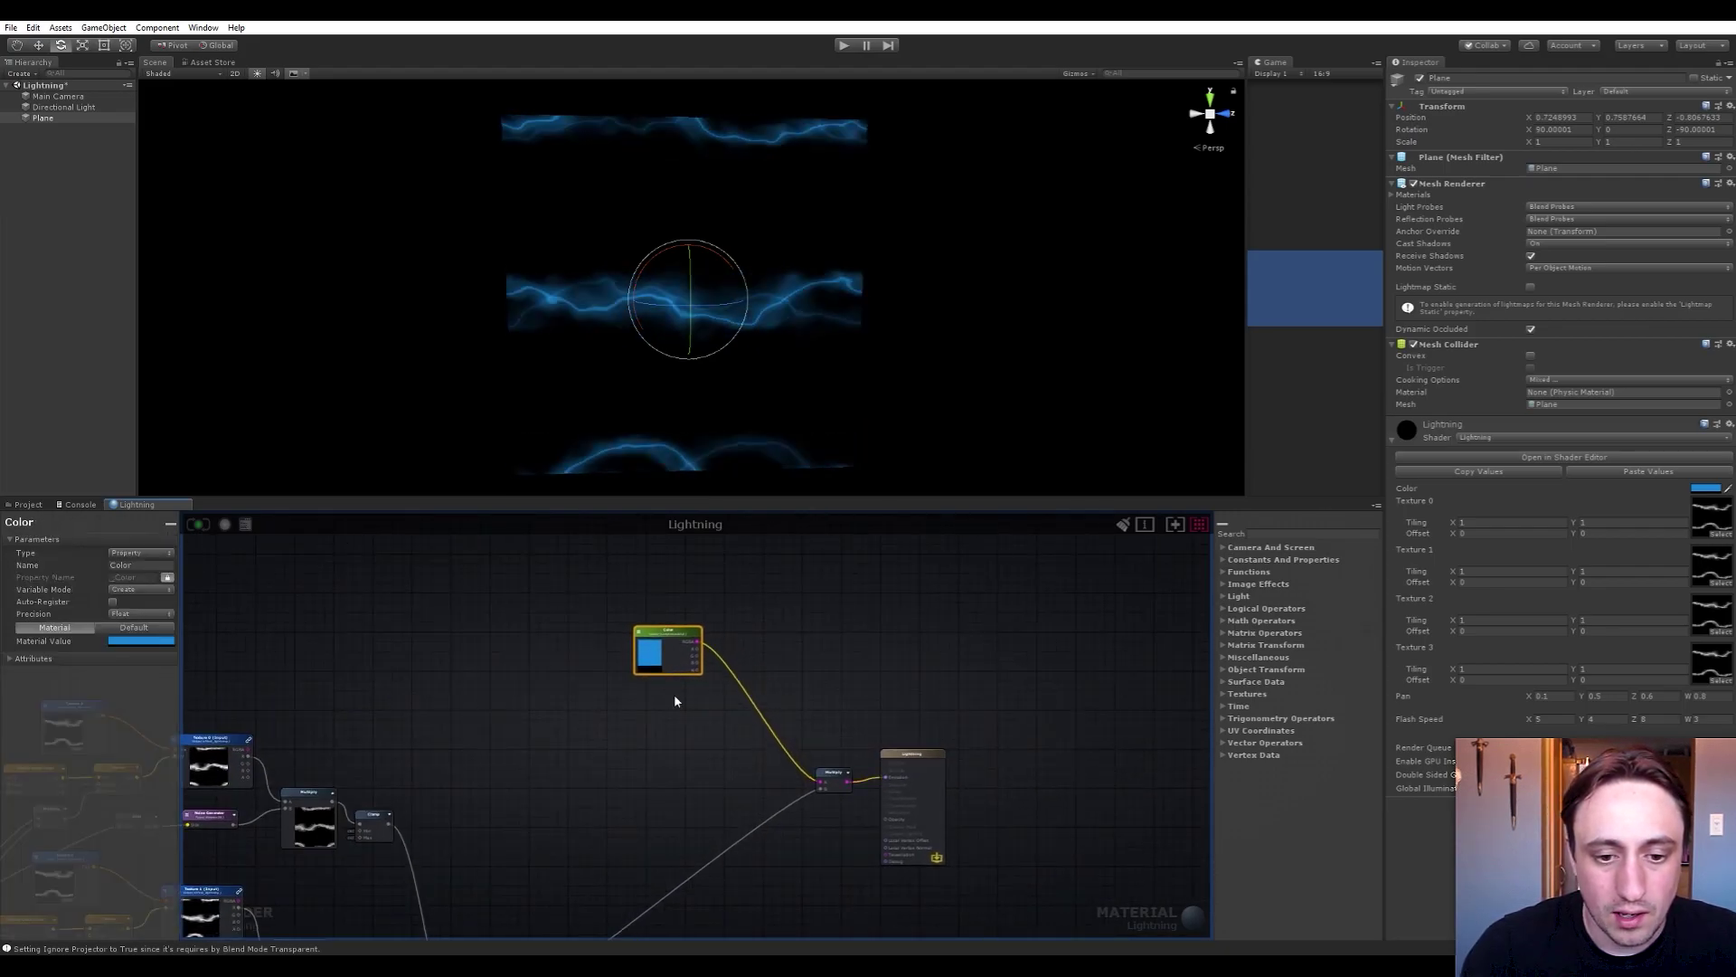
Add a Lerp node between the Color node and the color Multiply
scroll(729, 750, "up", 3)
key("space")
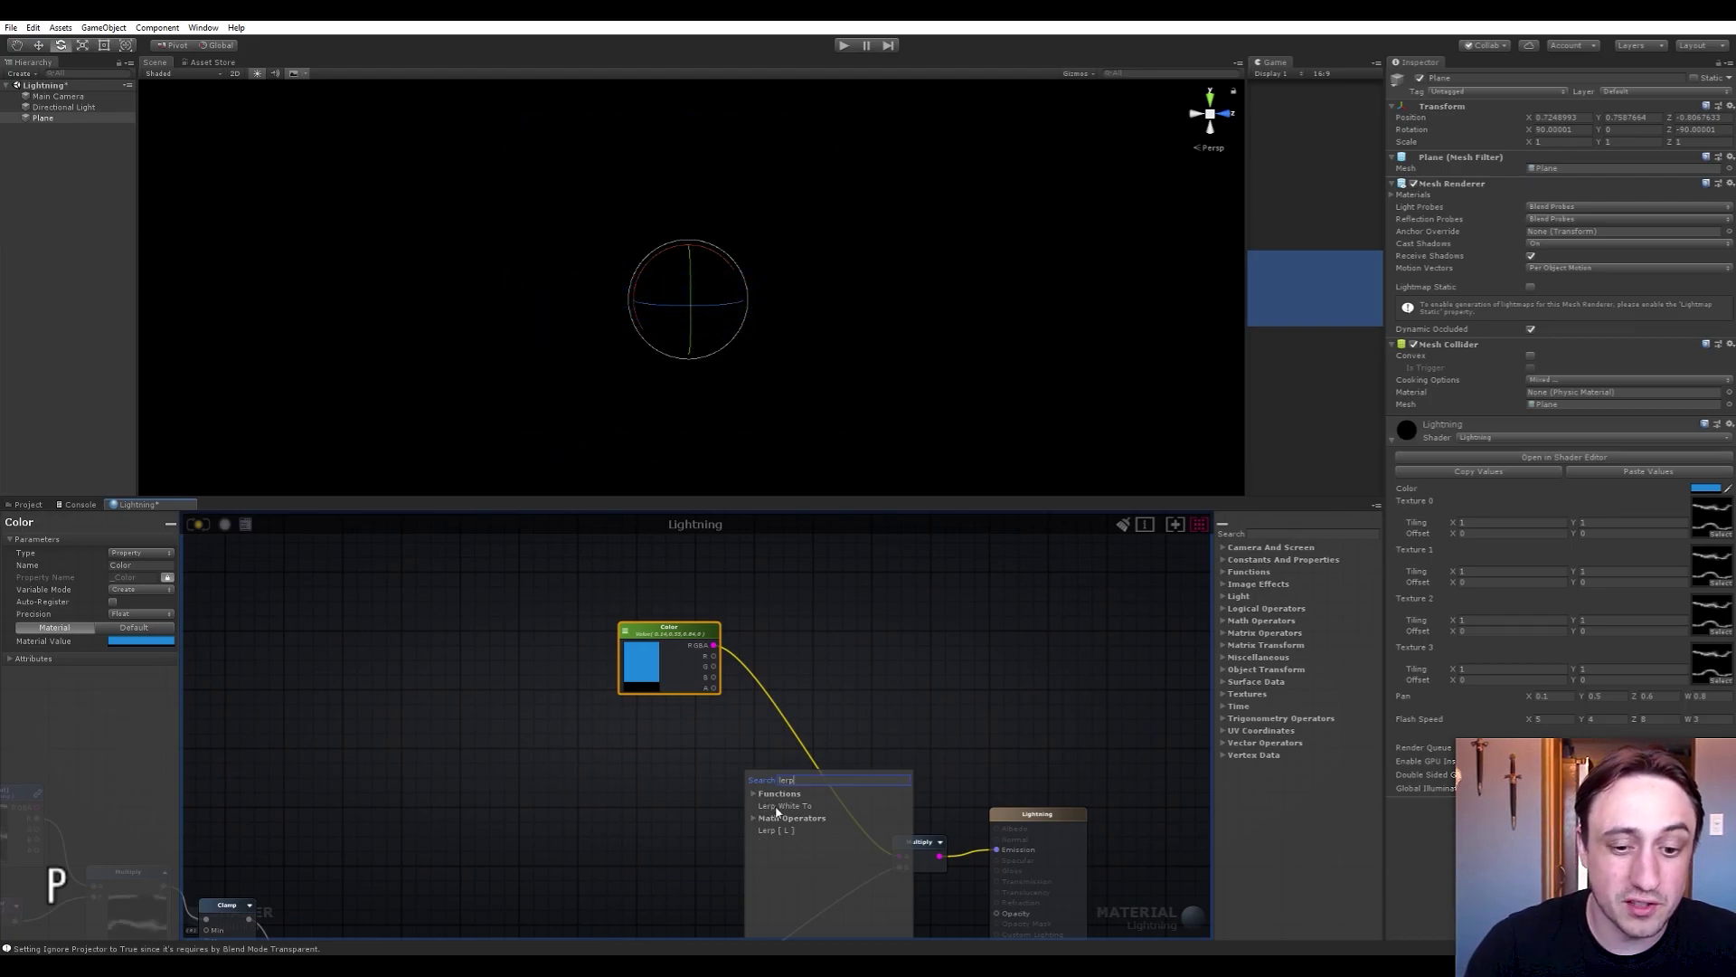
type("lerp")
left_click(785, 836)
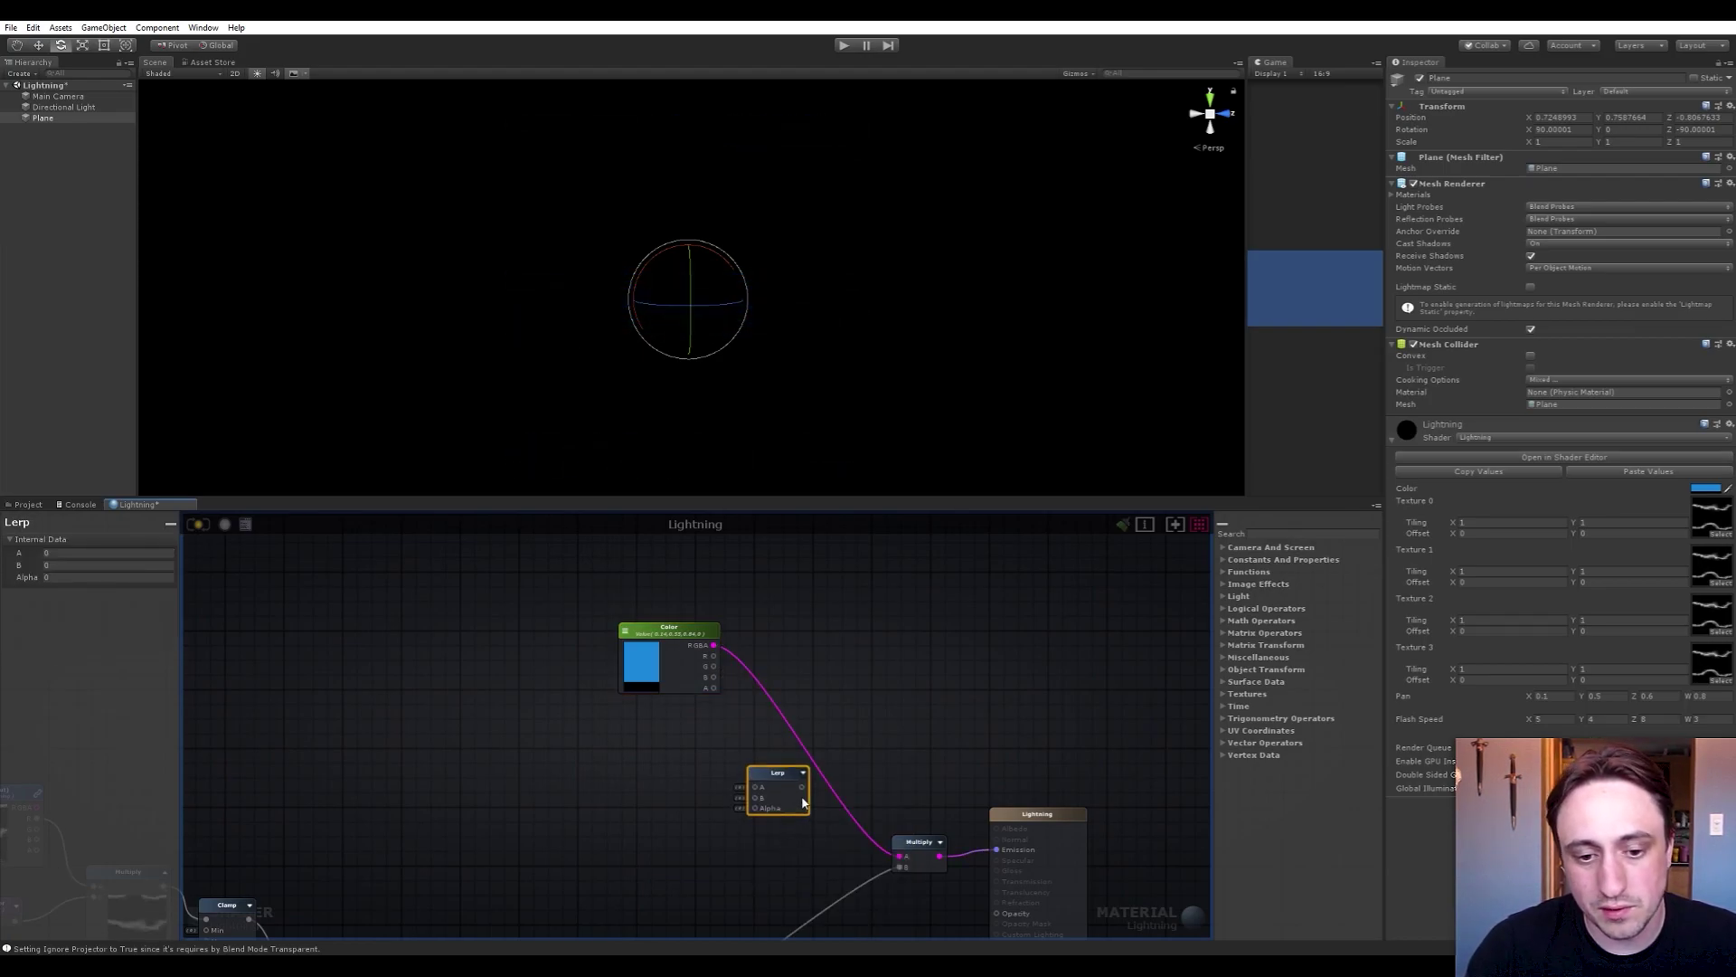
Add a second Color node below the blue Color node and connect its RGBA output to the Lerp's B input
left_click(632, 787)
key("space")
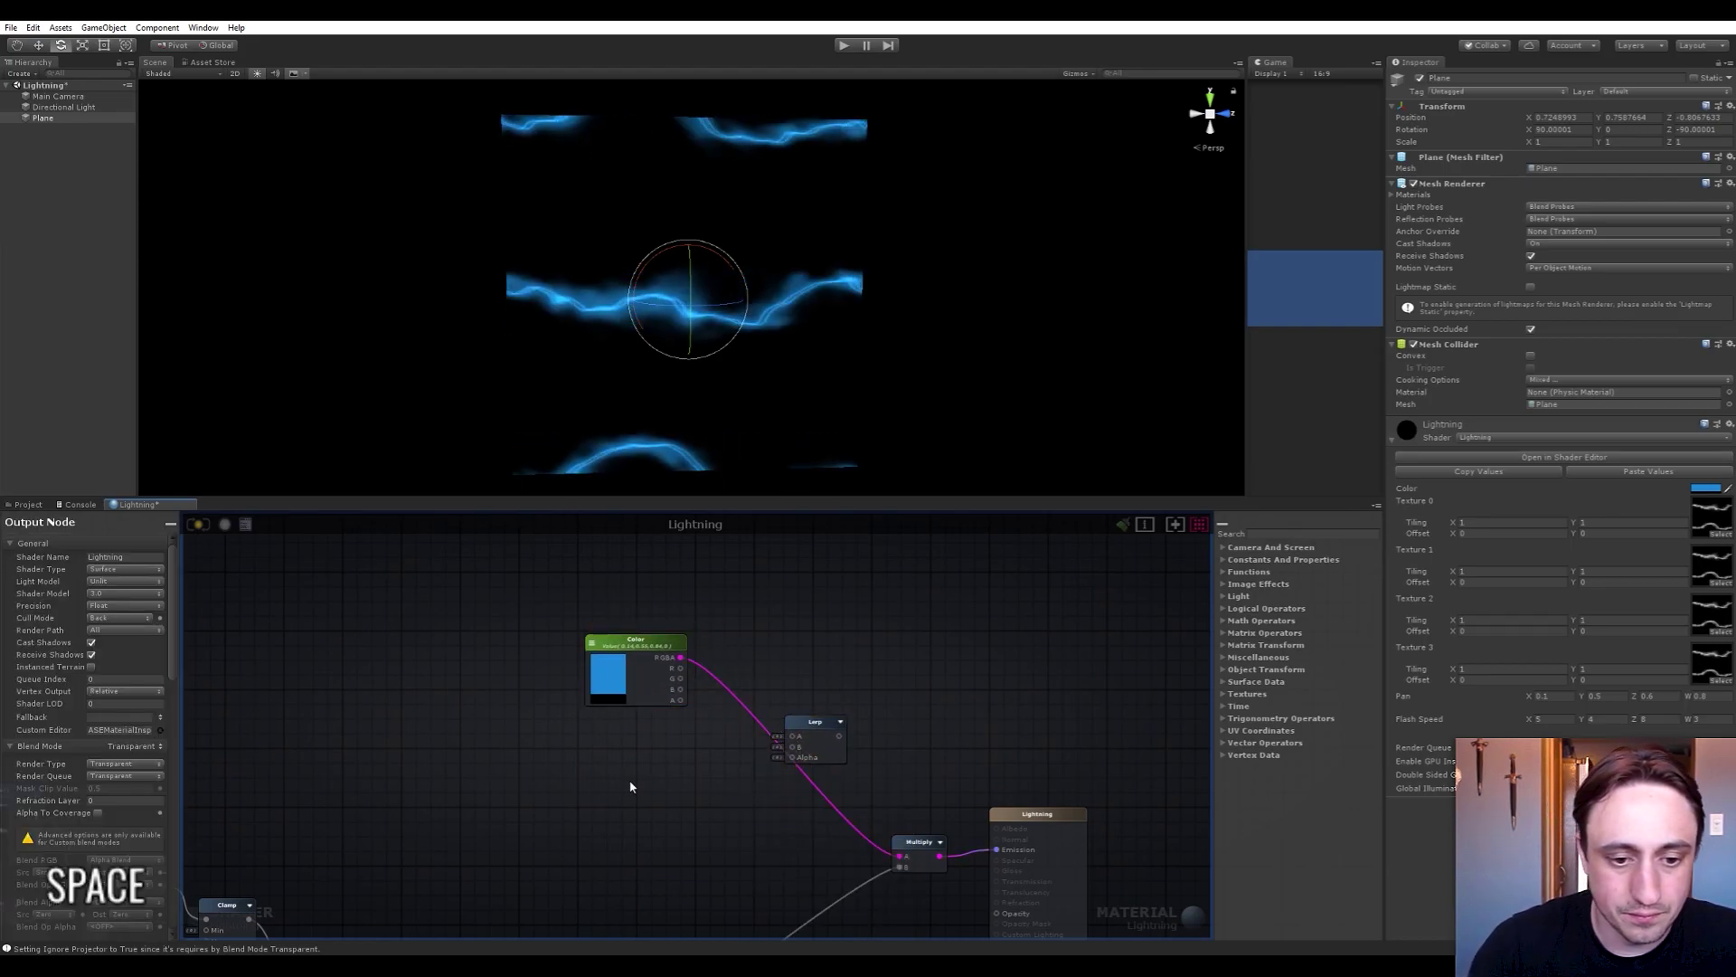
type("color")
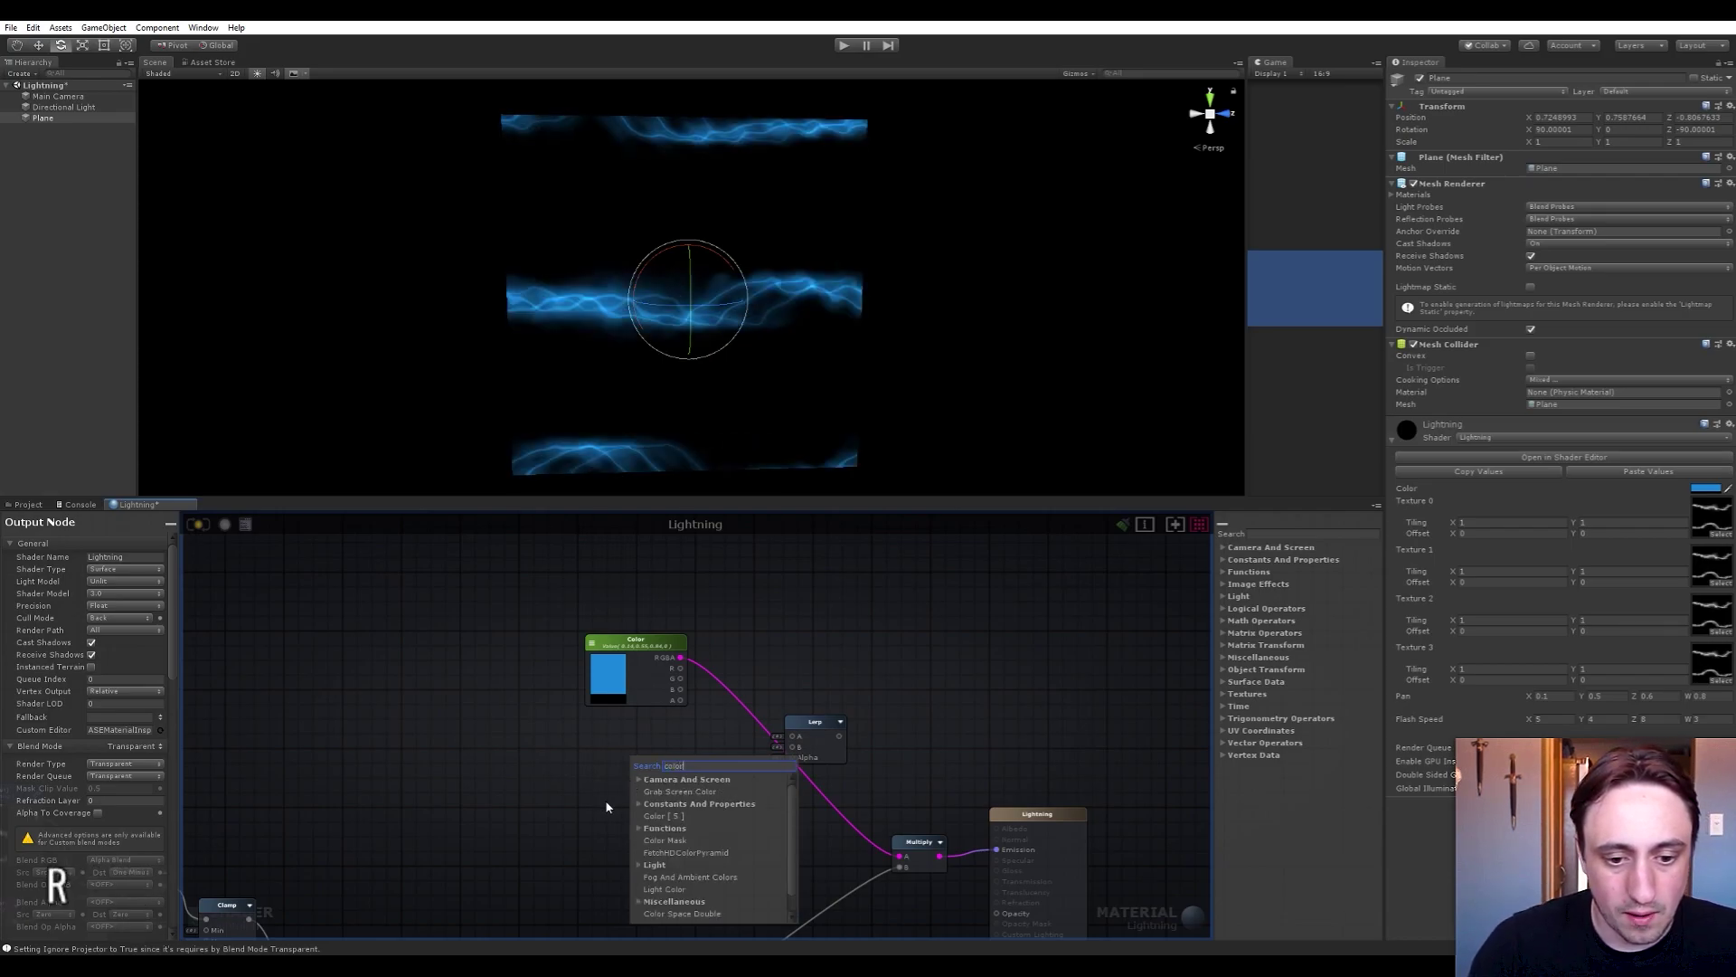
left_click(647, 816)
left_click_drag(665, 810, 642, 754)
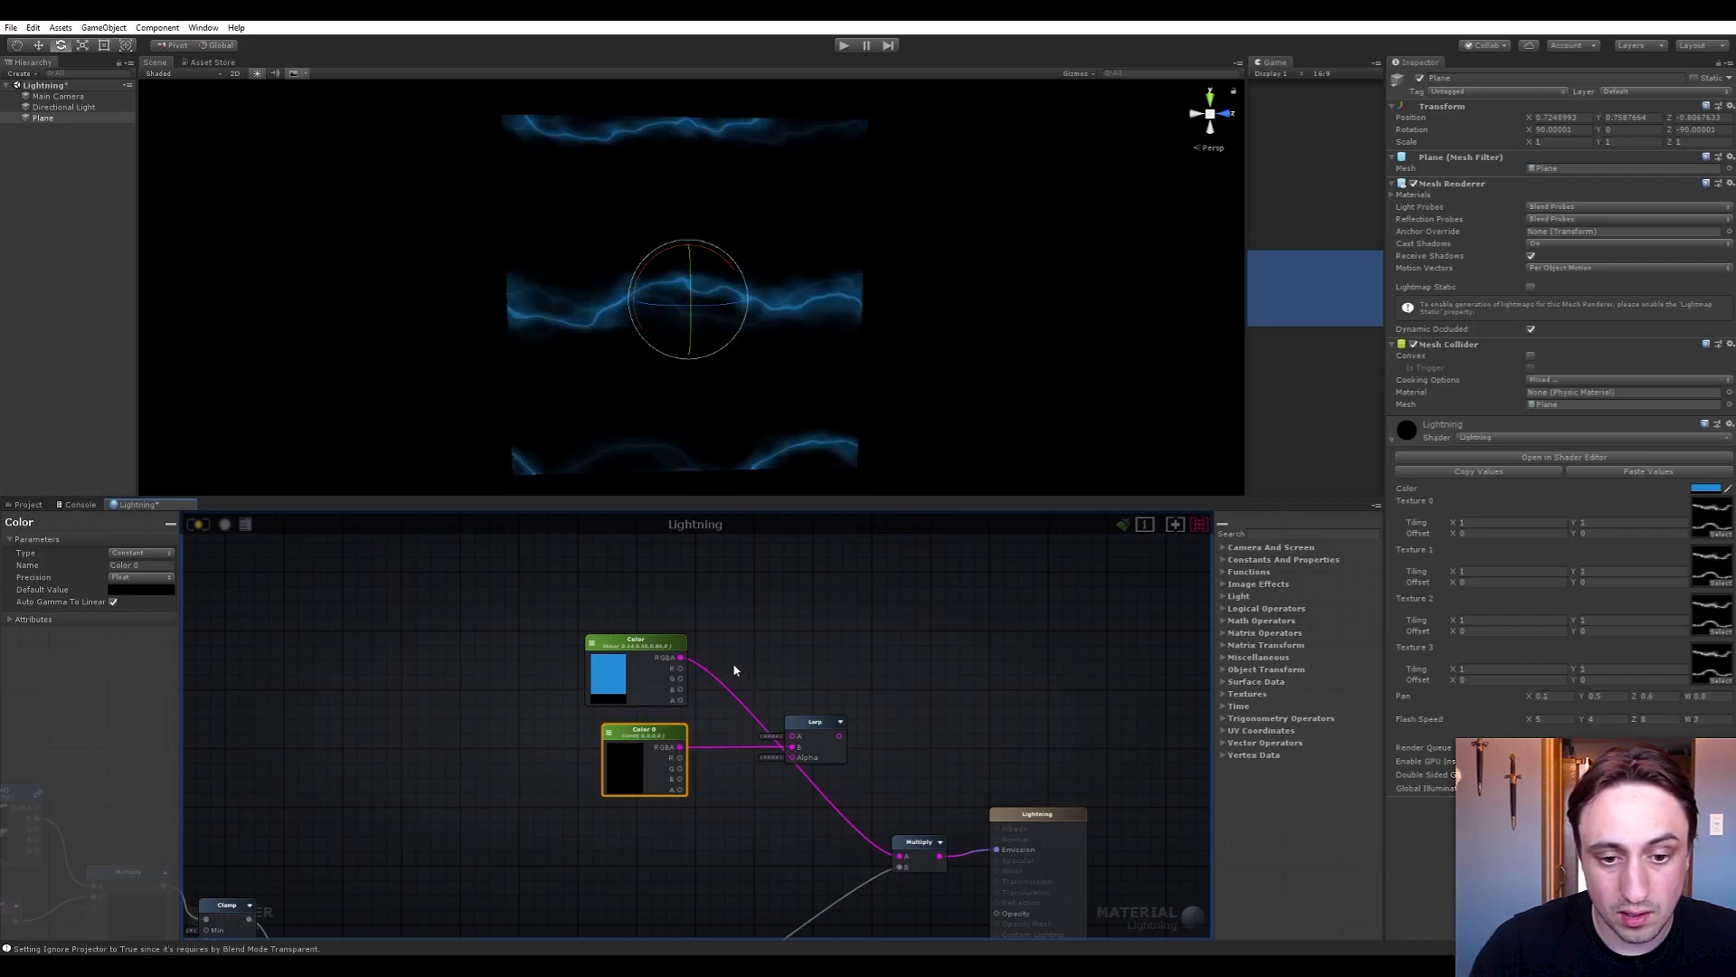
Feed the blue Color into the Lerp's A input and replace its link to the Multiply's A input with the Lerp output
left_click_drag(839, 739, 901, 849)
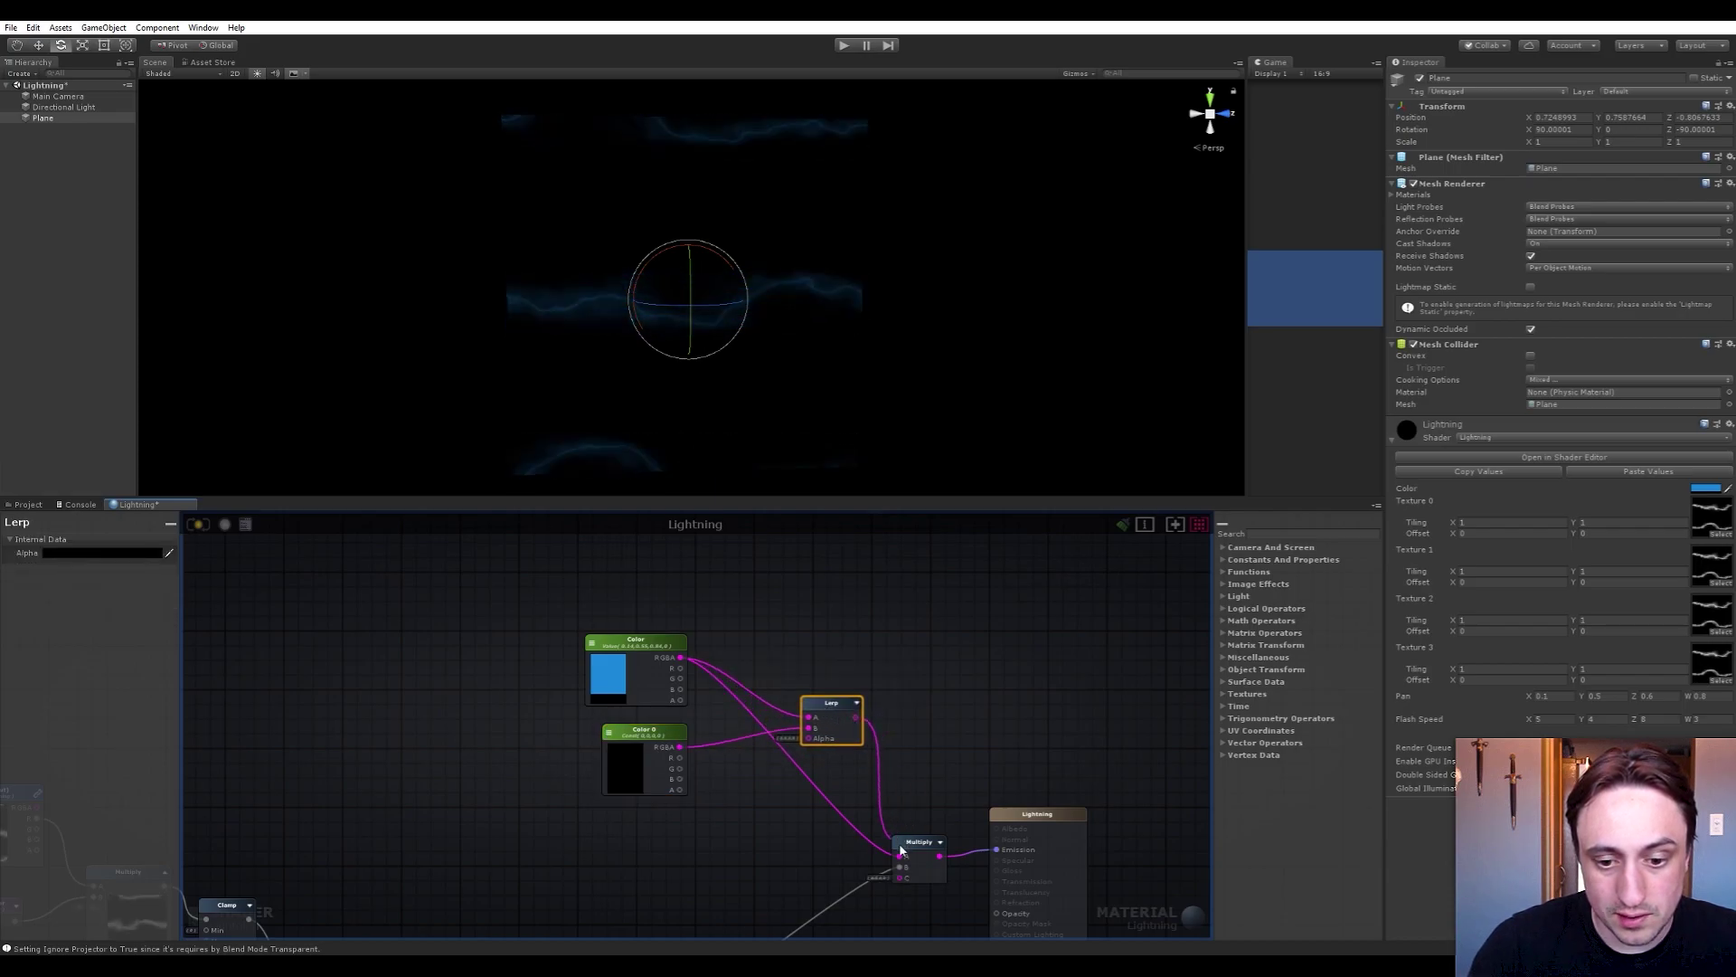
left_click_drag(849, 734, 825, 767)
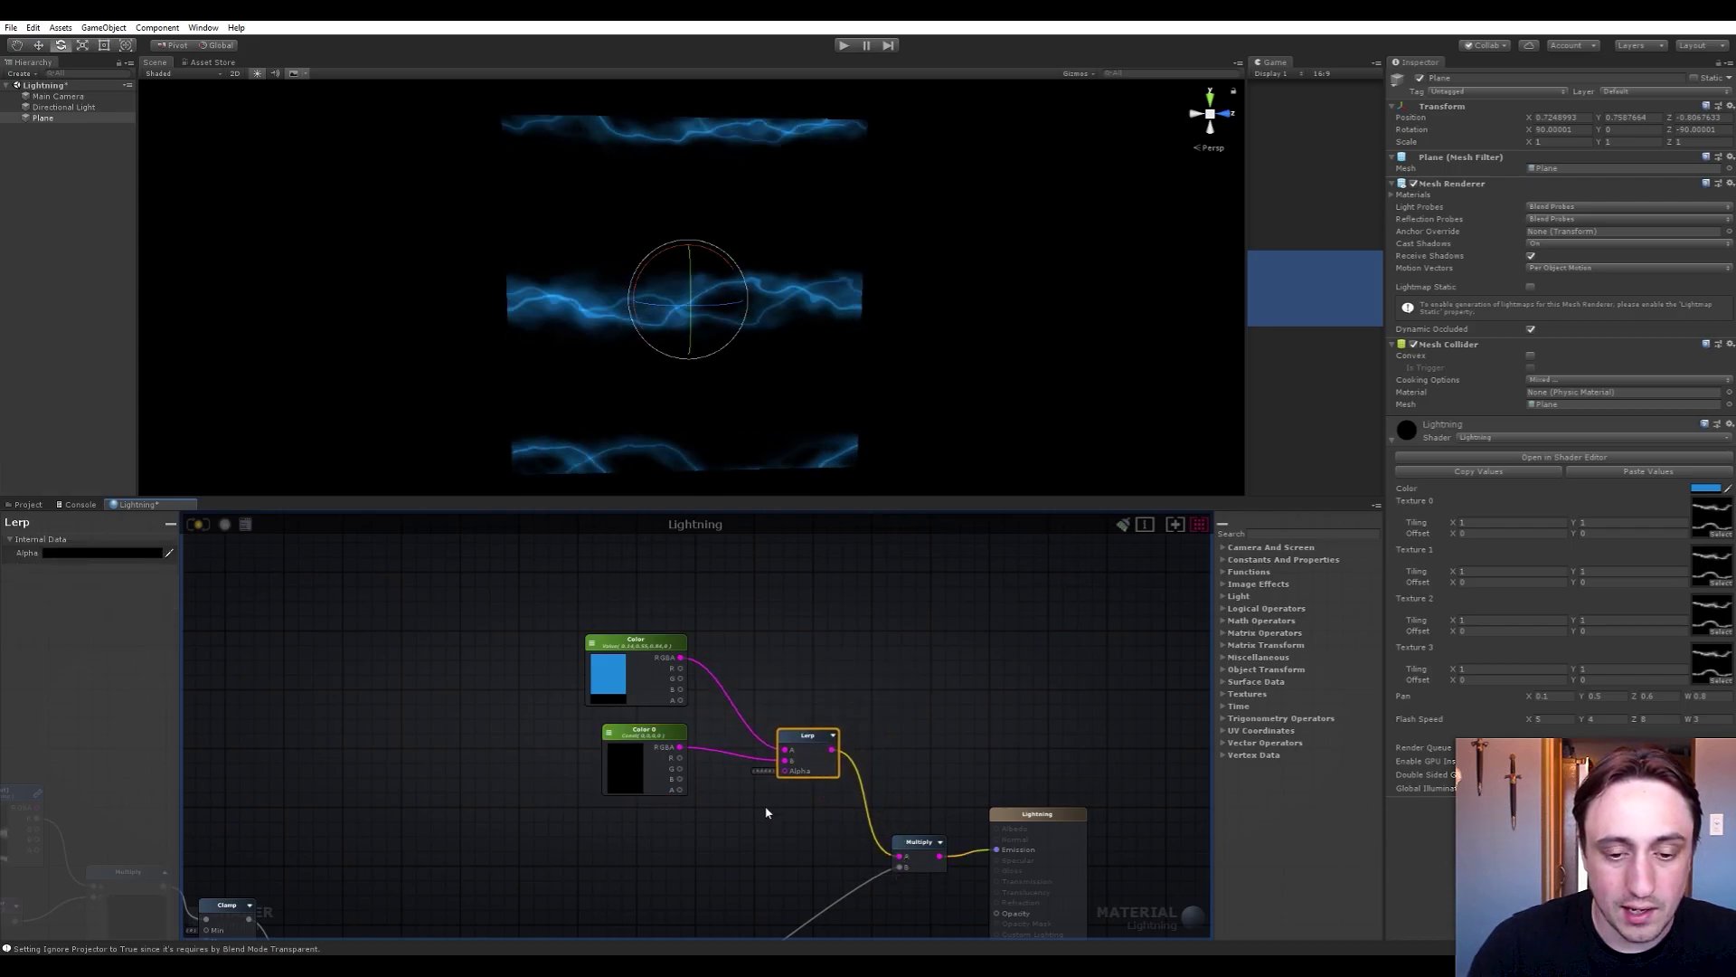
scroll(767, 812, "up", 2)
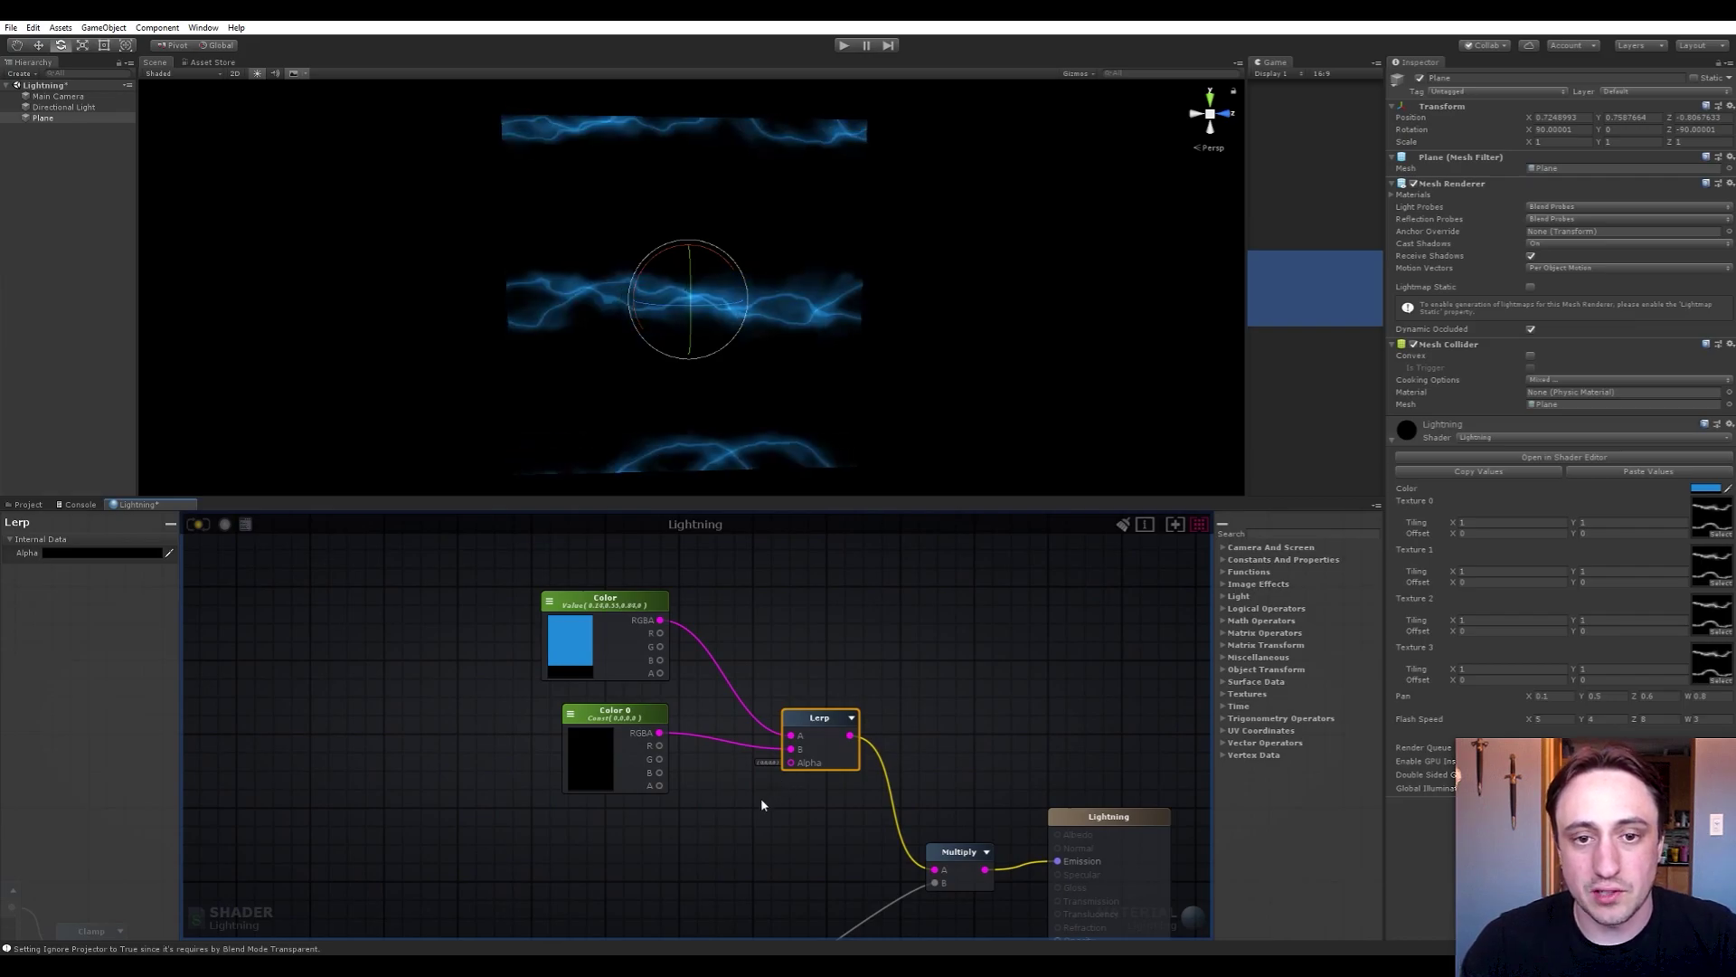
Connect the Add node's output to the Lerp's Alpha input and update the shader
scroll(758, 811, "down", 3)
middle_click_drag(763, 816, 865, 716)
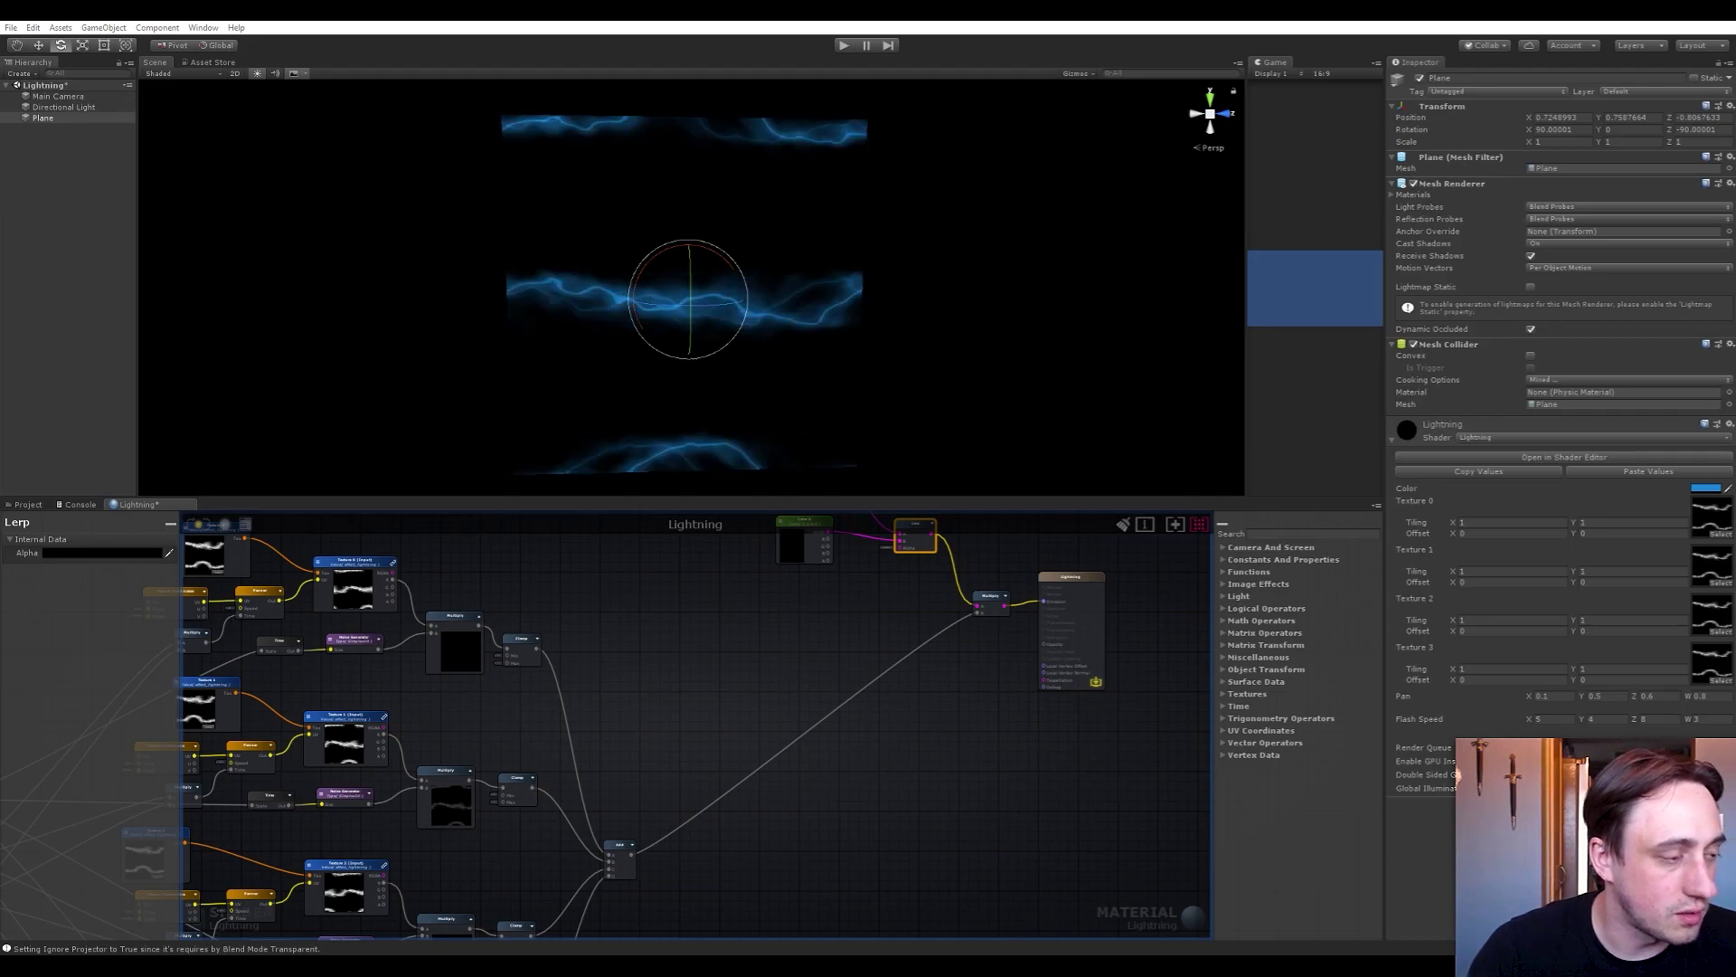
left_click(670, 718)
left_click_drag(632, 846, 898, 545)
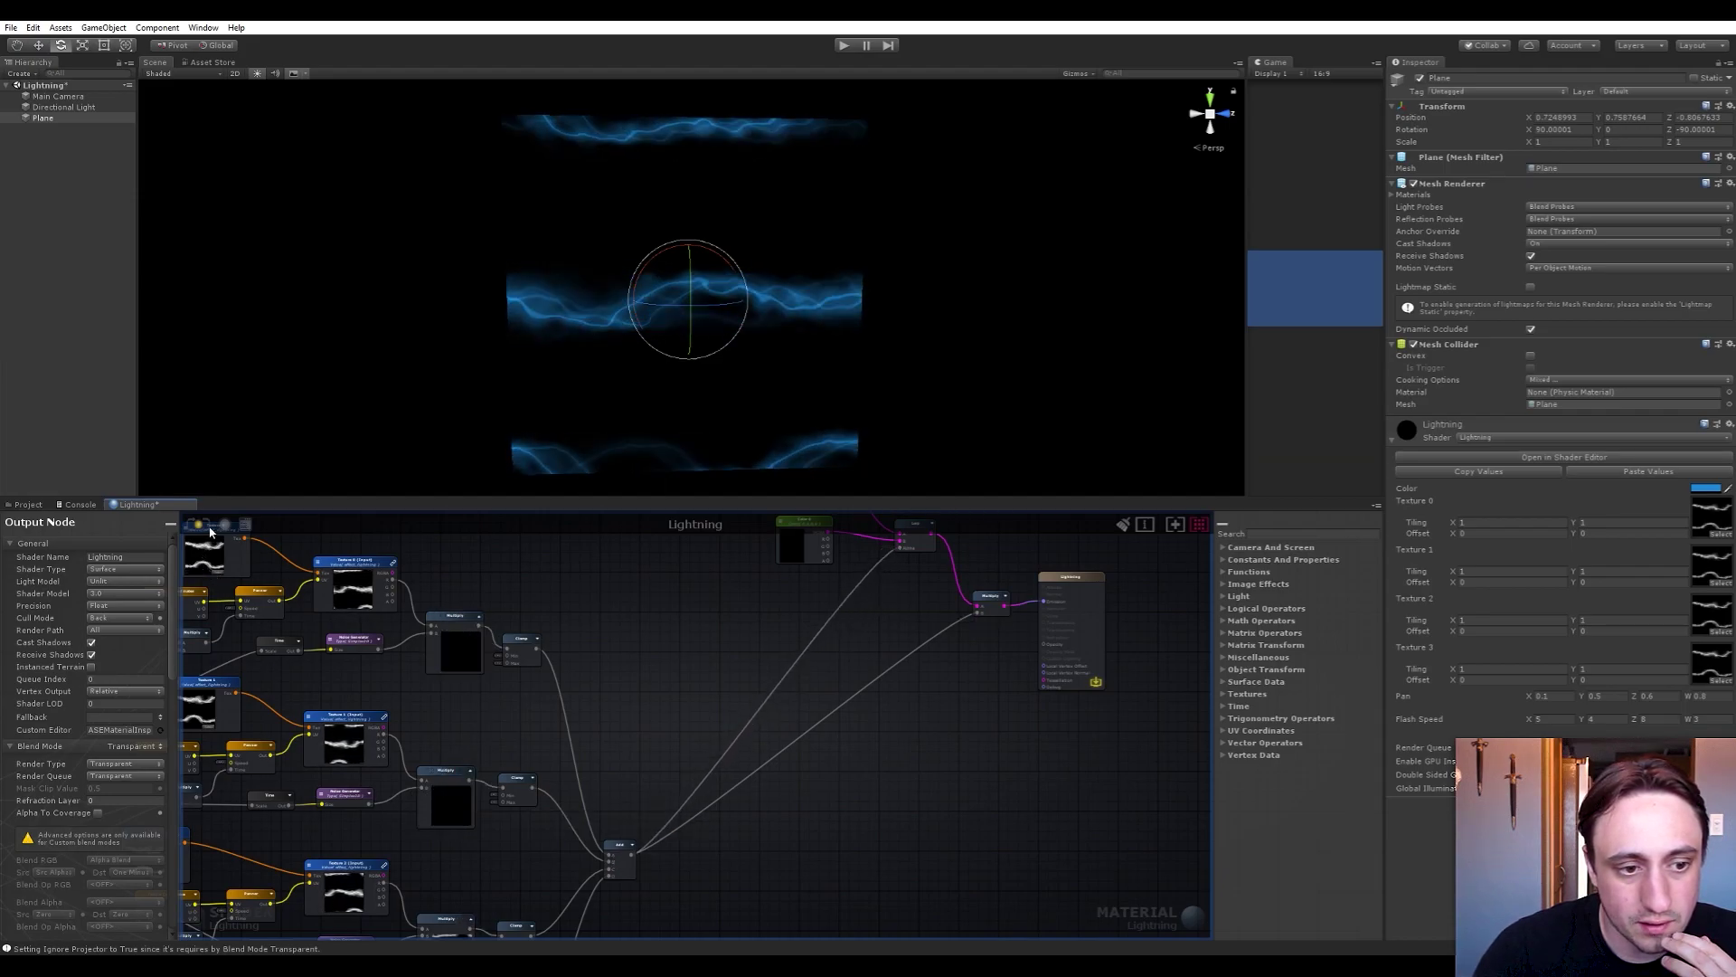
middle_click_drag(696, 673, 596, 803)
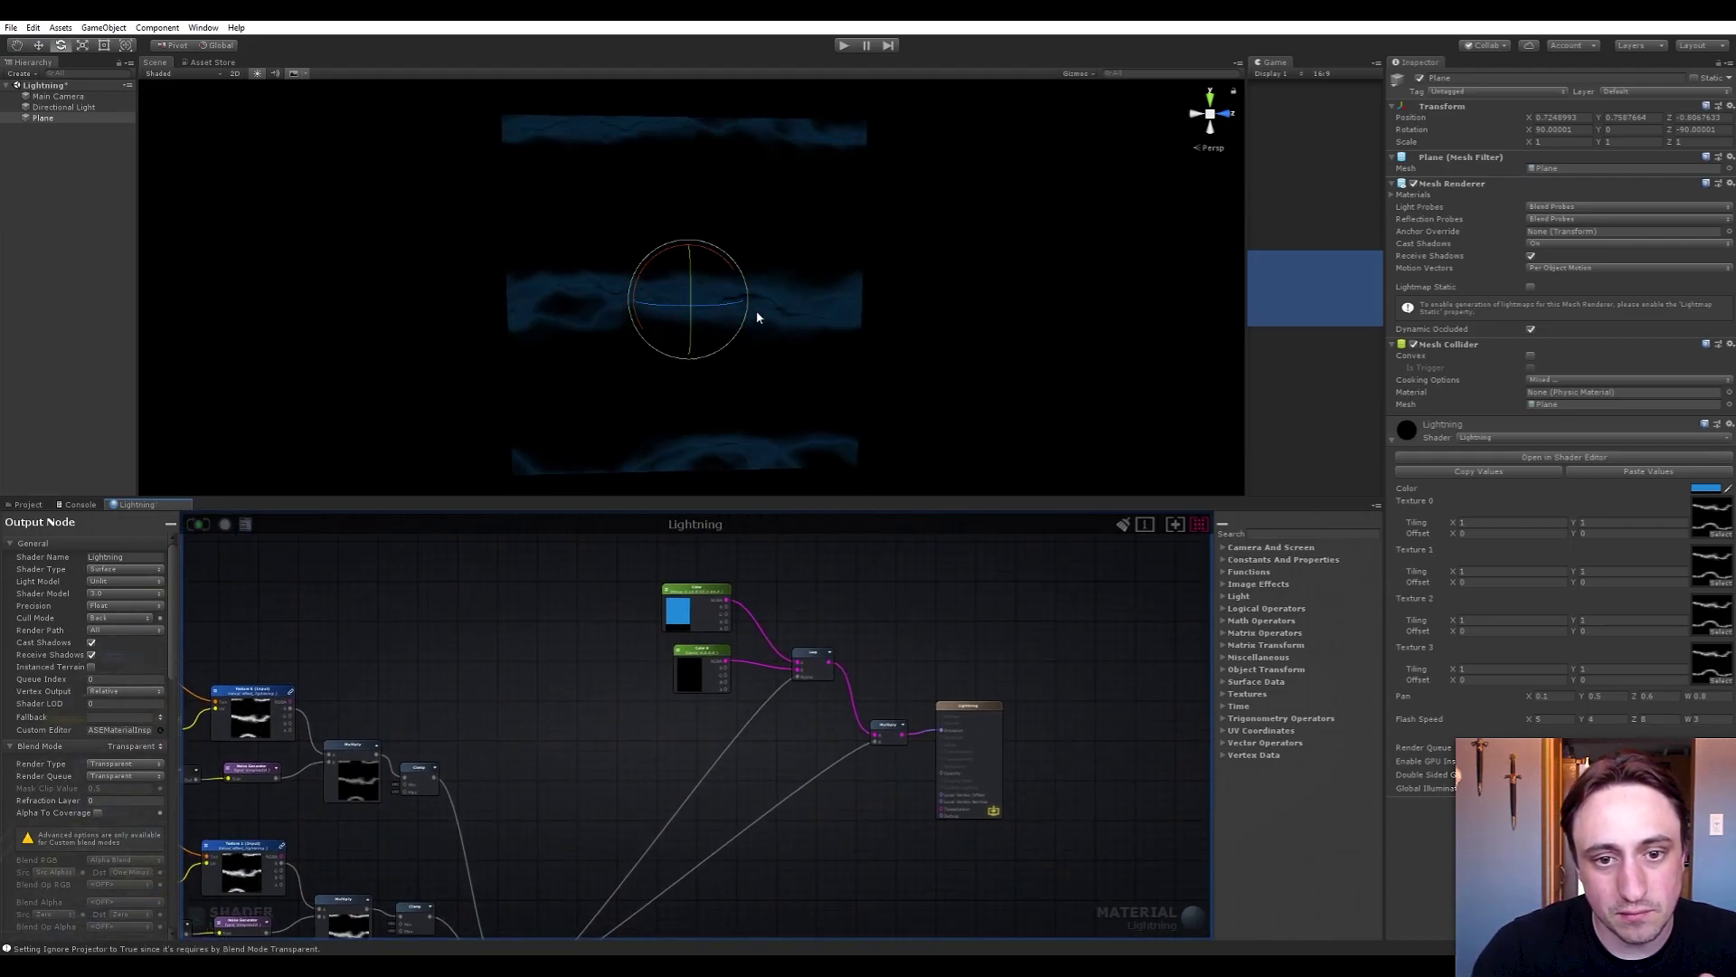
Move the Lerp node closer to the two Color nodes
scroll(637, 674, "up", 2)
left_click_drag(836, 670, 745, 674)
left_click(751, 738)
Set the second Color node to white (FFFFFF) and update the shader
scroll(750, 738, "up", 2)
middle_click_drag(750, 739, 742, 799)
left_click(564, 724)
left_click_drag(1247, 409, 1203, 363)
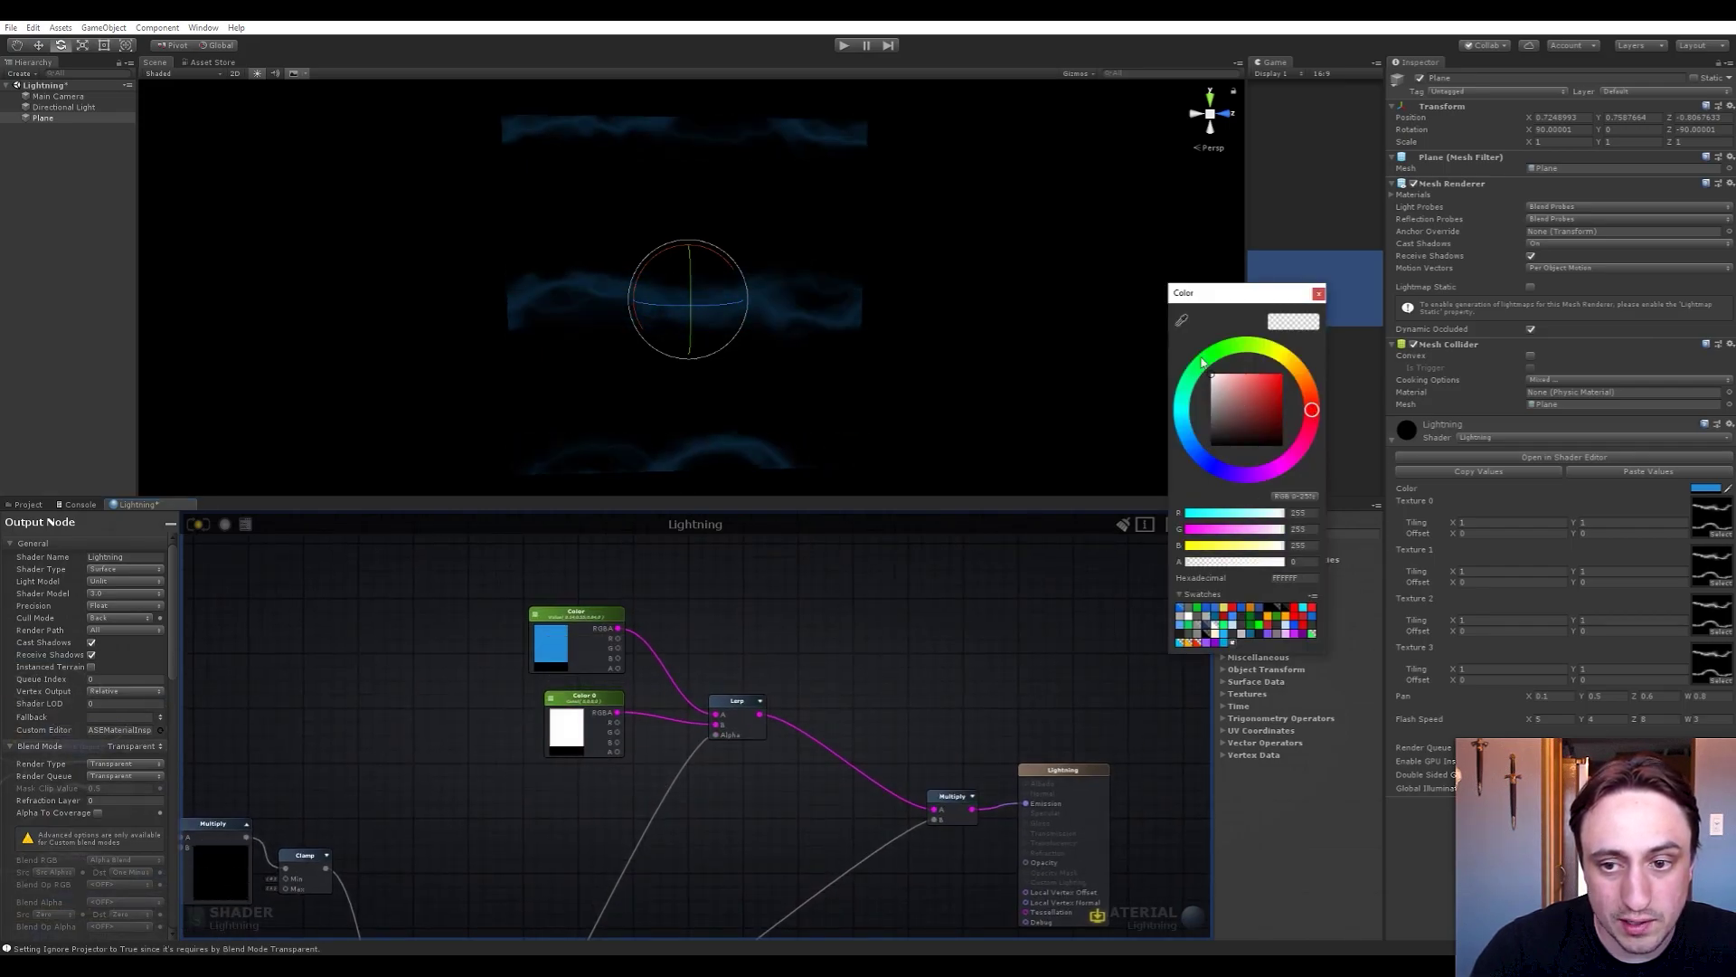
left_click(1319, 294)
left_click(195, 523)
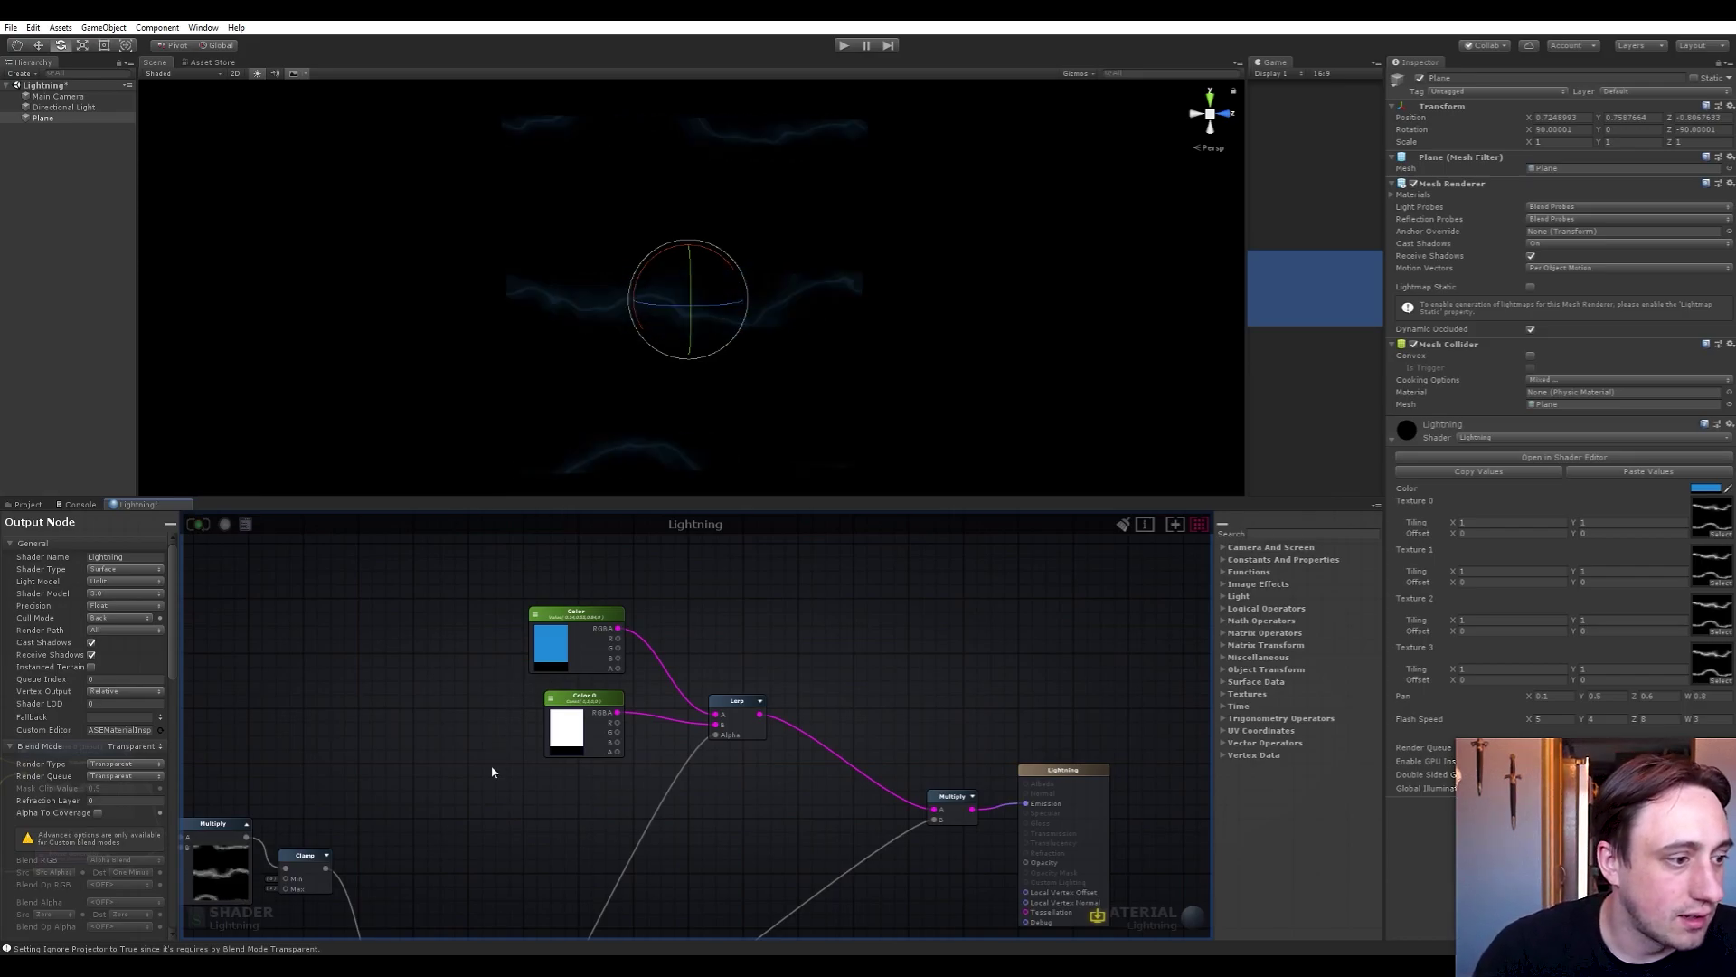
Rearrange the two Color nodes and the Lerp node ahead of the color Multiply
scroll(431, 709, "down", 3)
right_click_drag(637, 754, 600, 756)
middle_click_drag(673, 870, 648, 792)
left_click_drag(853, 615, 758, 704)
left_click_drag(870, 694, 913, 686)
left_click(866, 734)
left_click_drag(775, 689, 775, 684)
left_click(780, 773)
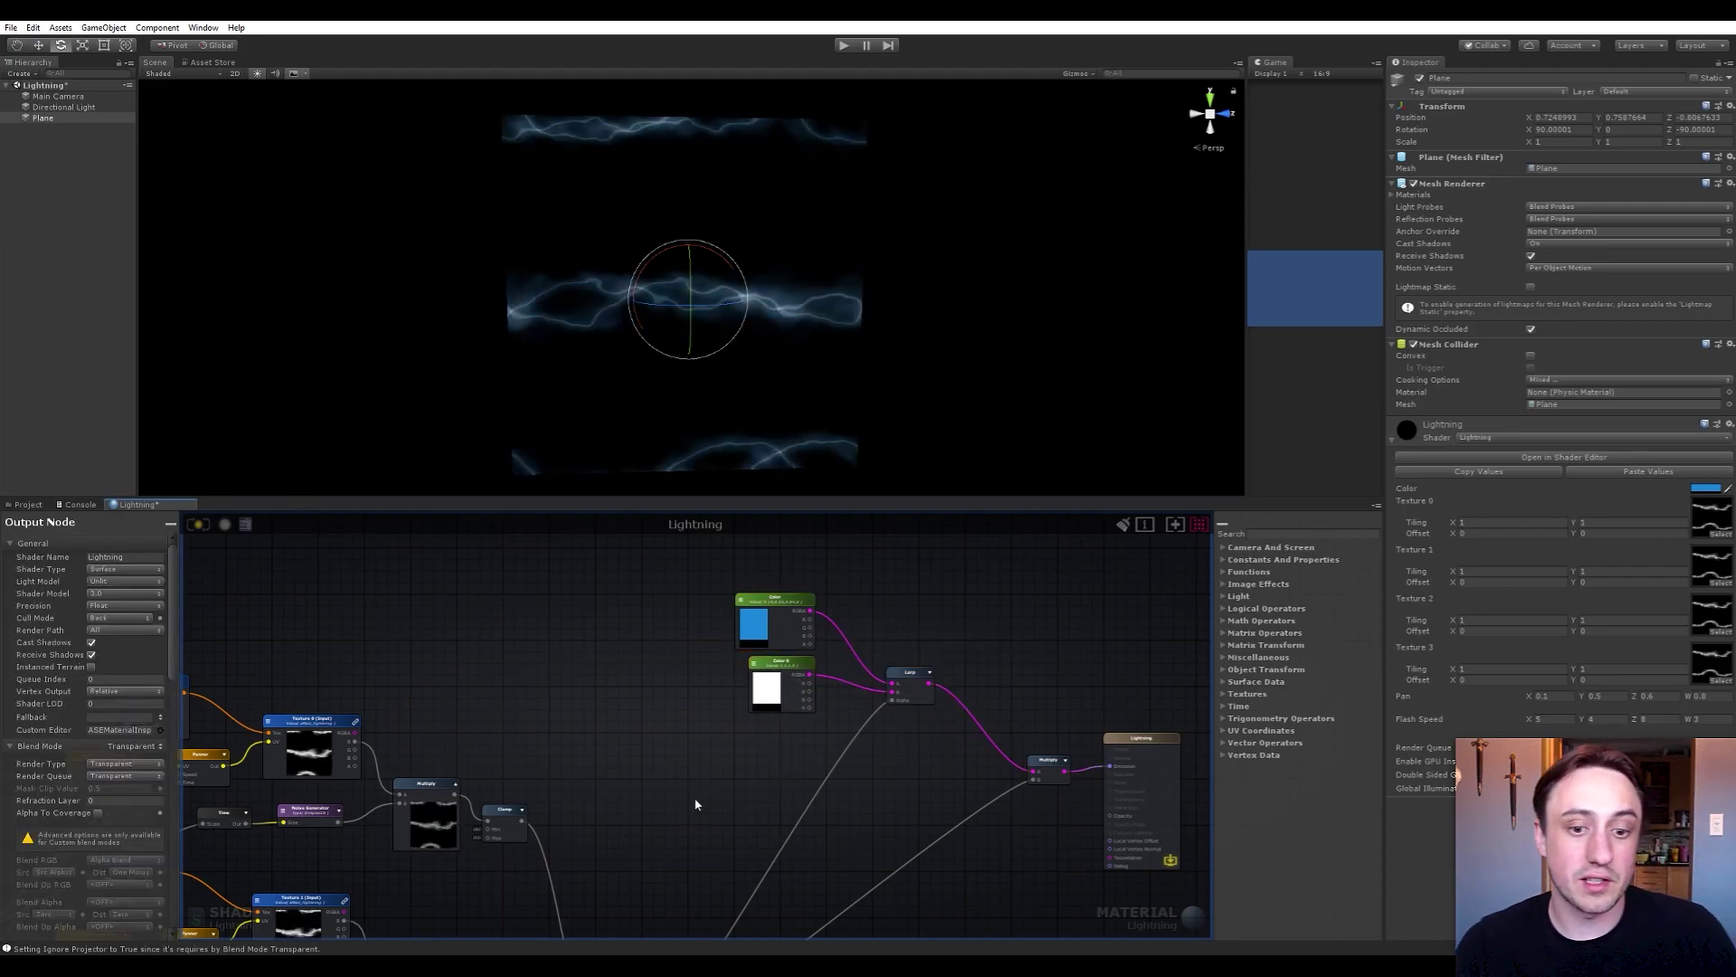
Add a Float node in the free space below the Color nodes, make it a Property and name it Intensity
middle_click_drag(697, 804, 710, 748)
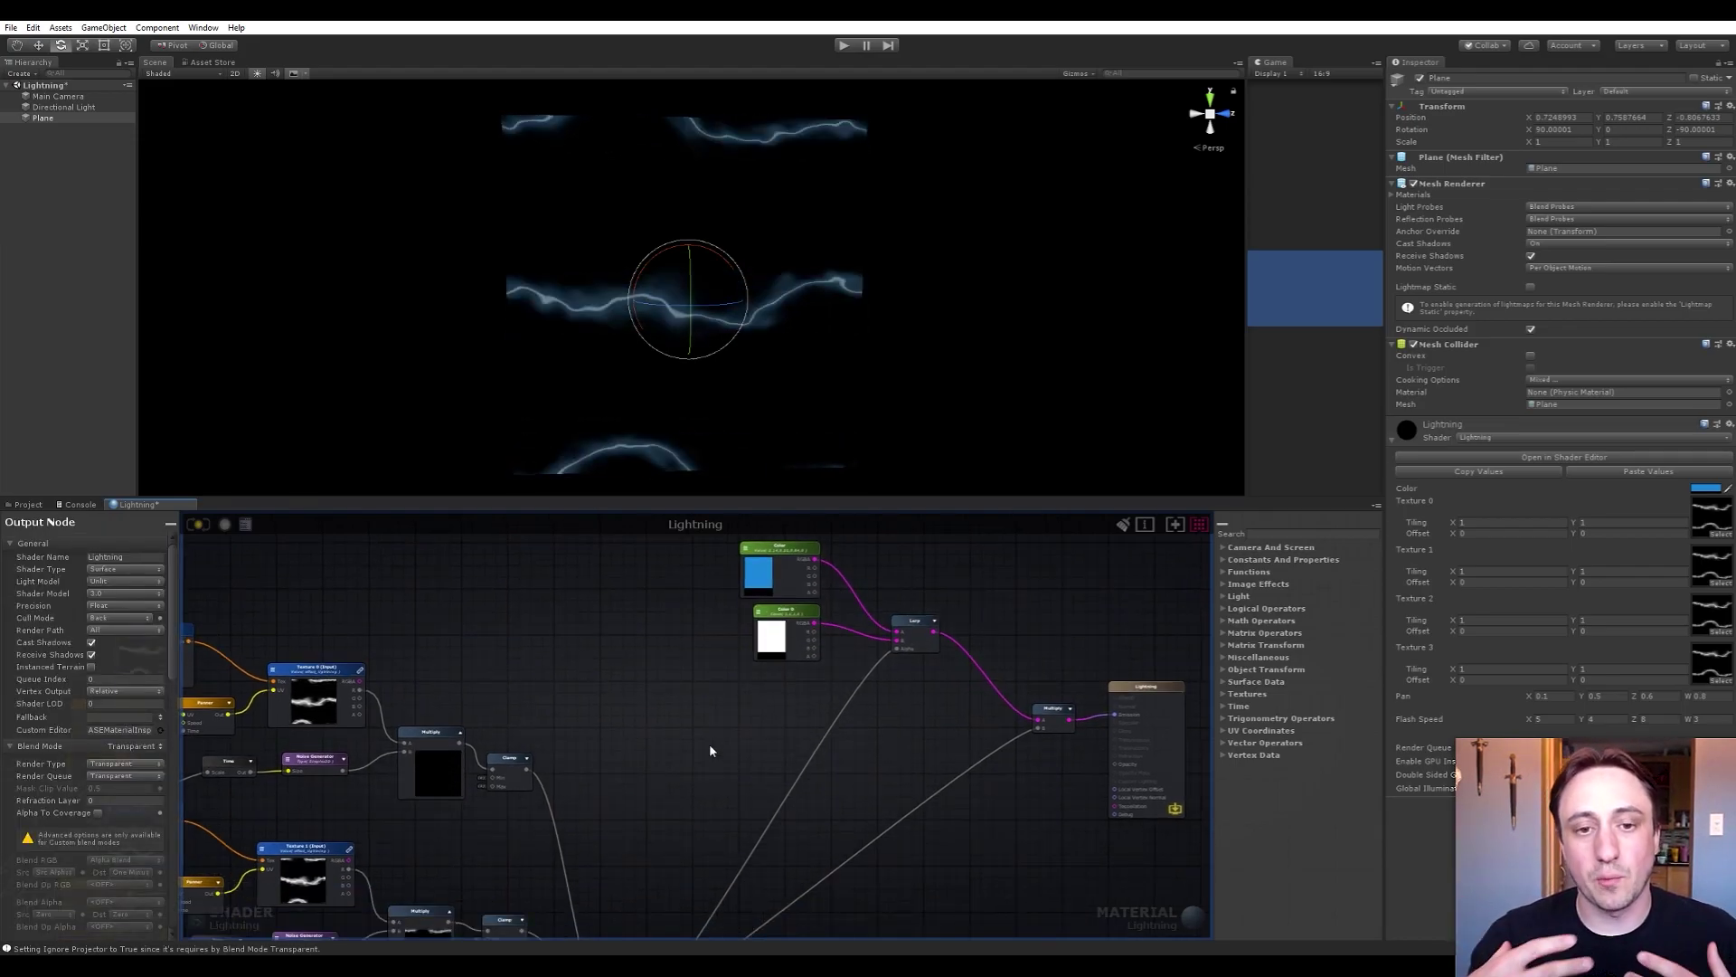
key("space")
type("flo")
key("Return")
left_click_drag(723, 753, 702, 732)
left_click(108, 555)
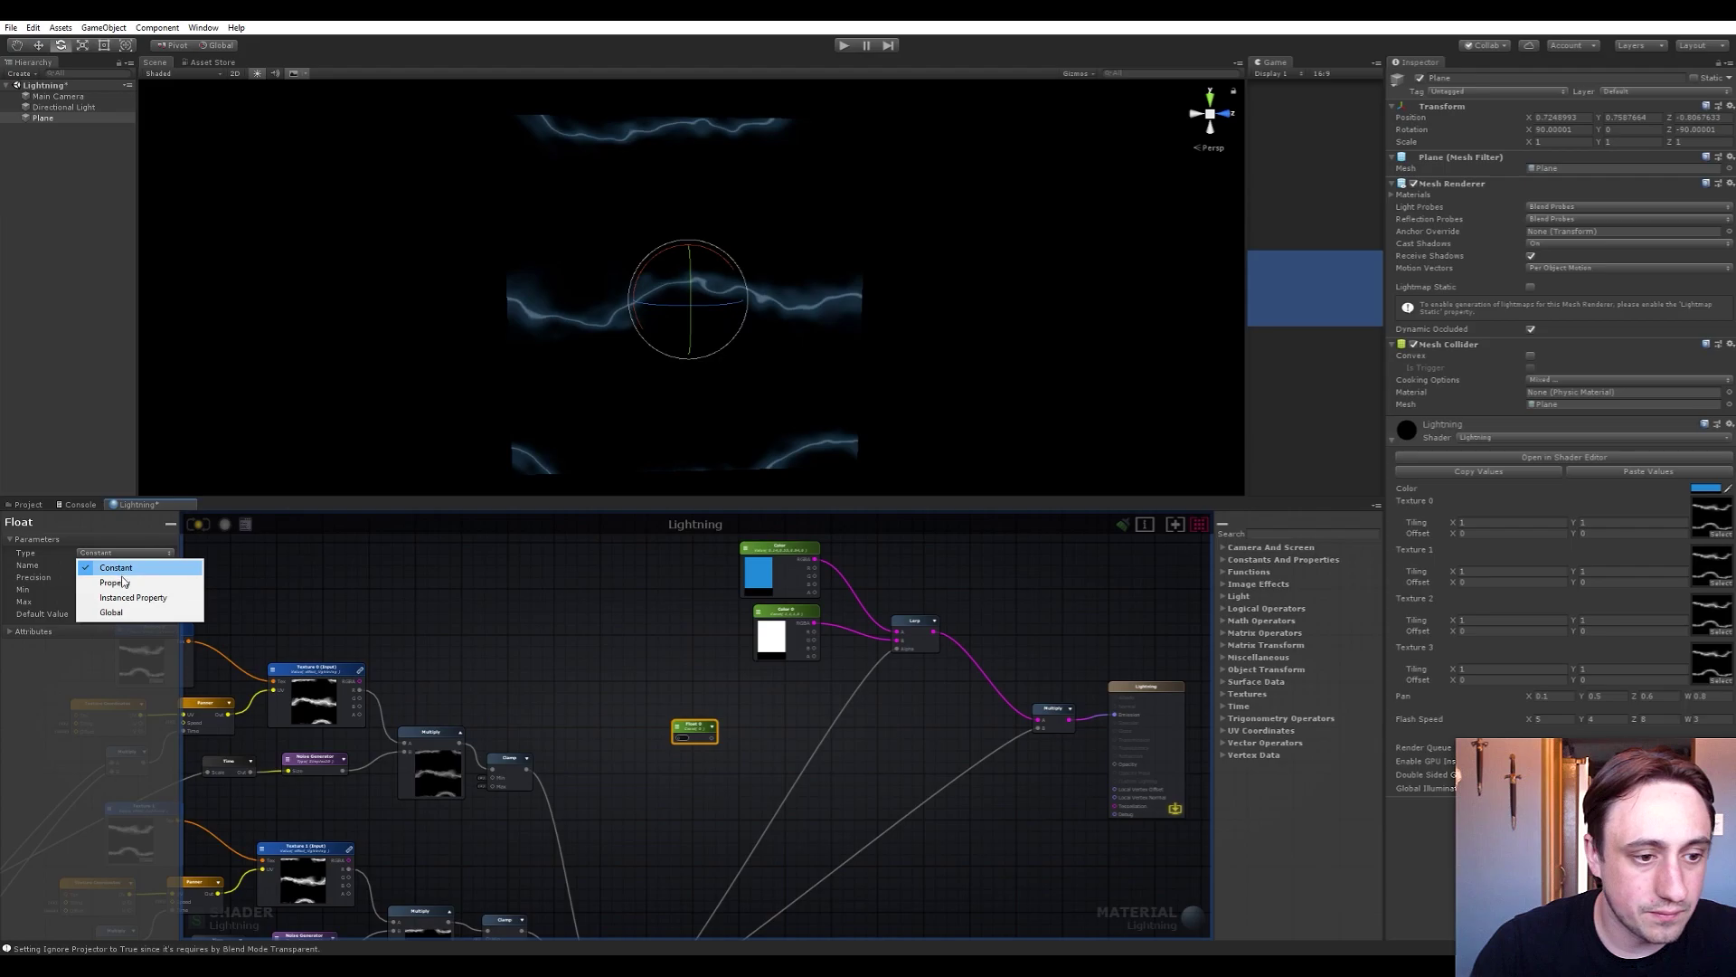
left_click(124, 573)
type("Intensity")
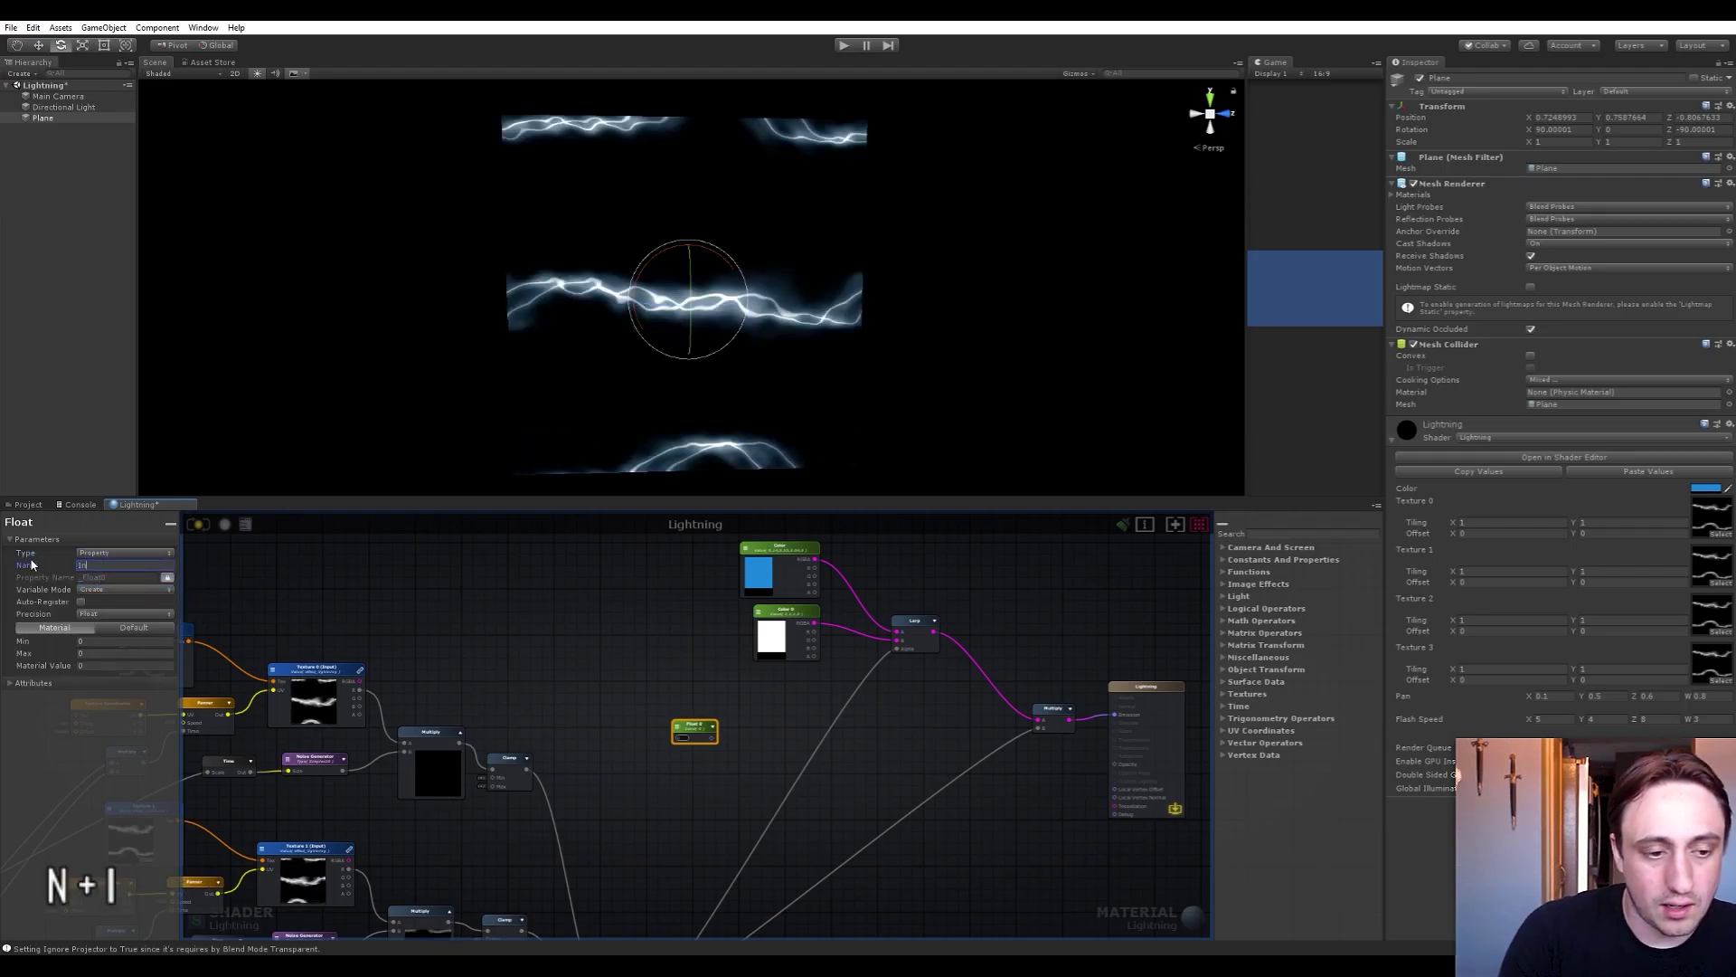
Finish naming the Float property Intensity and add a Multiply node beside it
key("Return")
left_click(739, 810)
key("space")
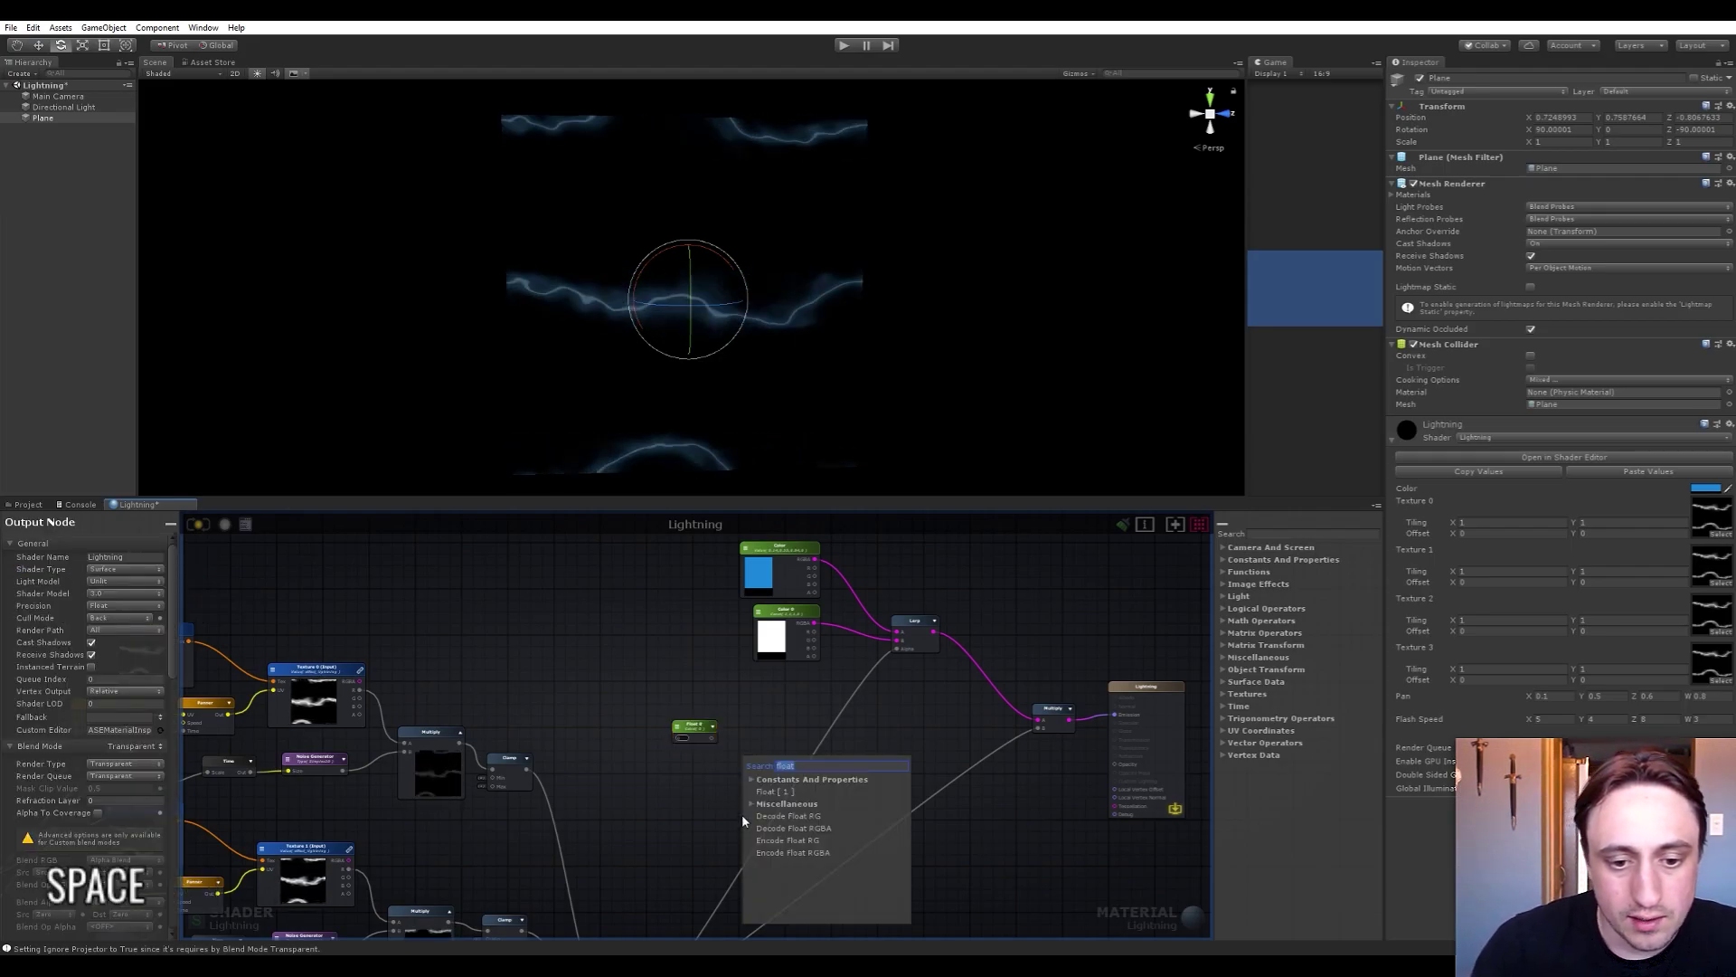
type("multiply")
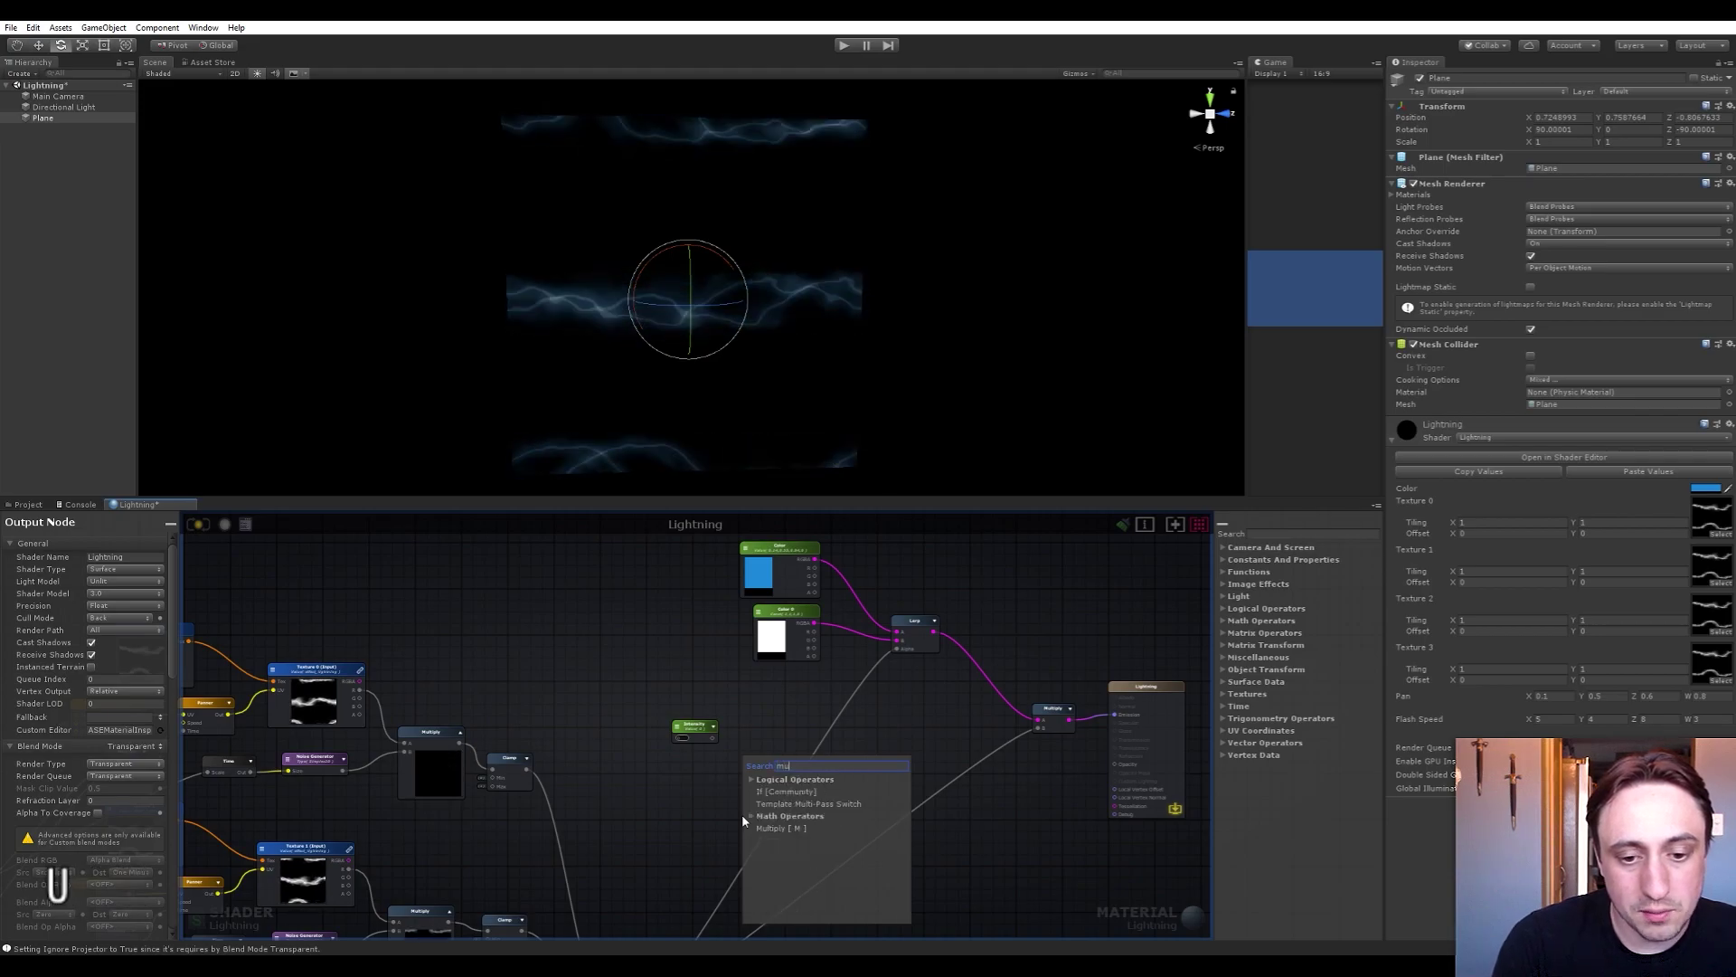
left_click(814, 817)
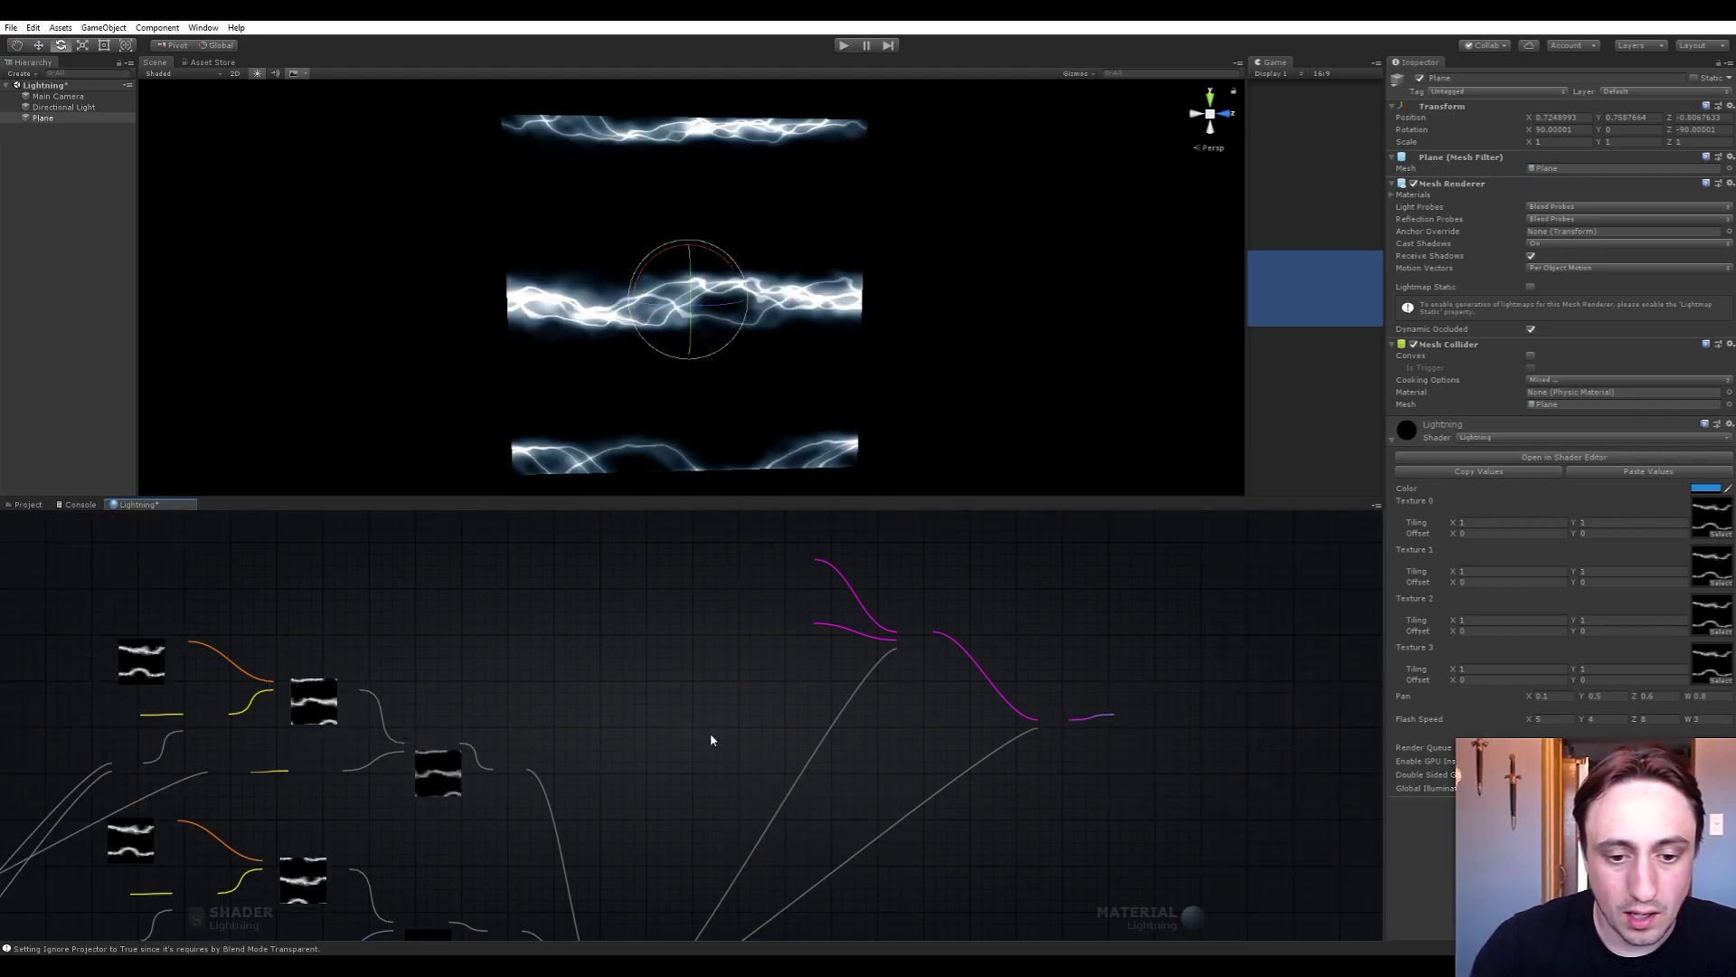
Multiply Intensity by the combined texture Add output, feed the result into the Lerp's Alpha and update the shader
left_click_drag(712, 737, 766, 704)
middle_click_drag(783, 751, 824, 709)
scroll(768, 808, "up", 4)
scroll(824, 709, "down", 3)
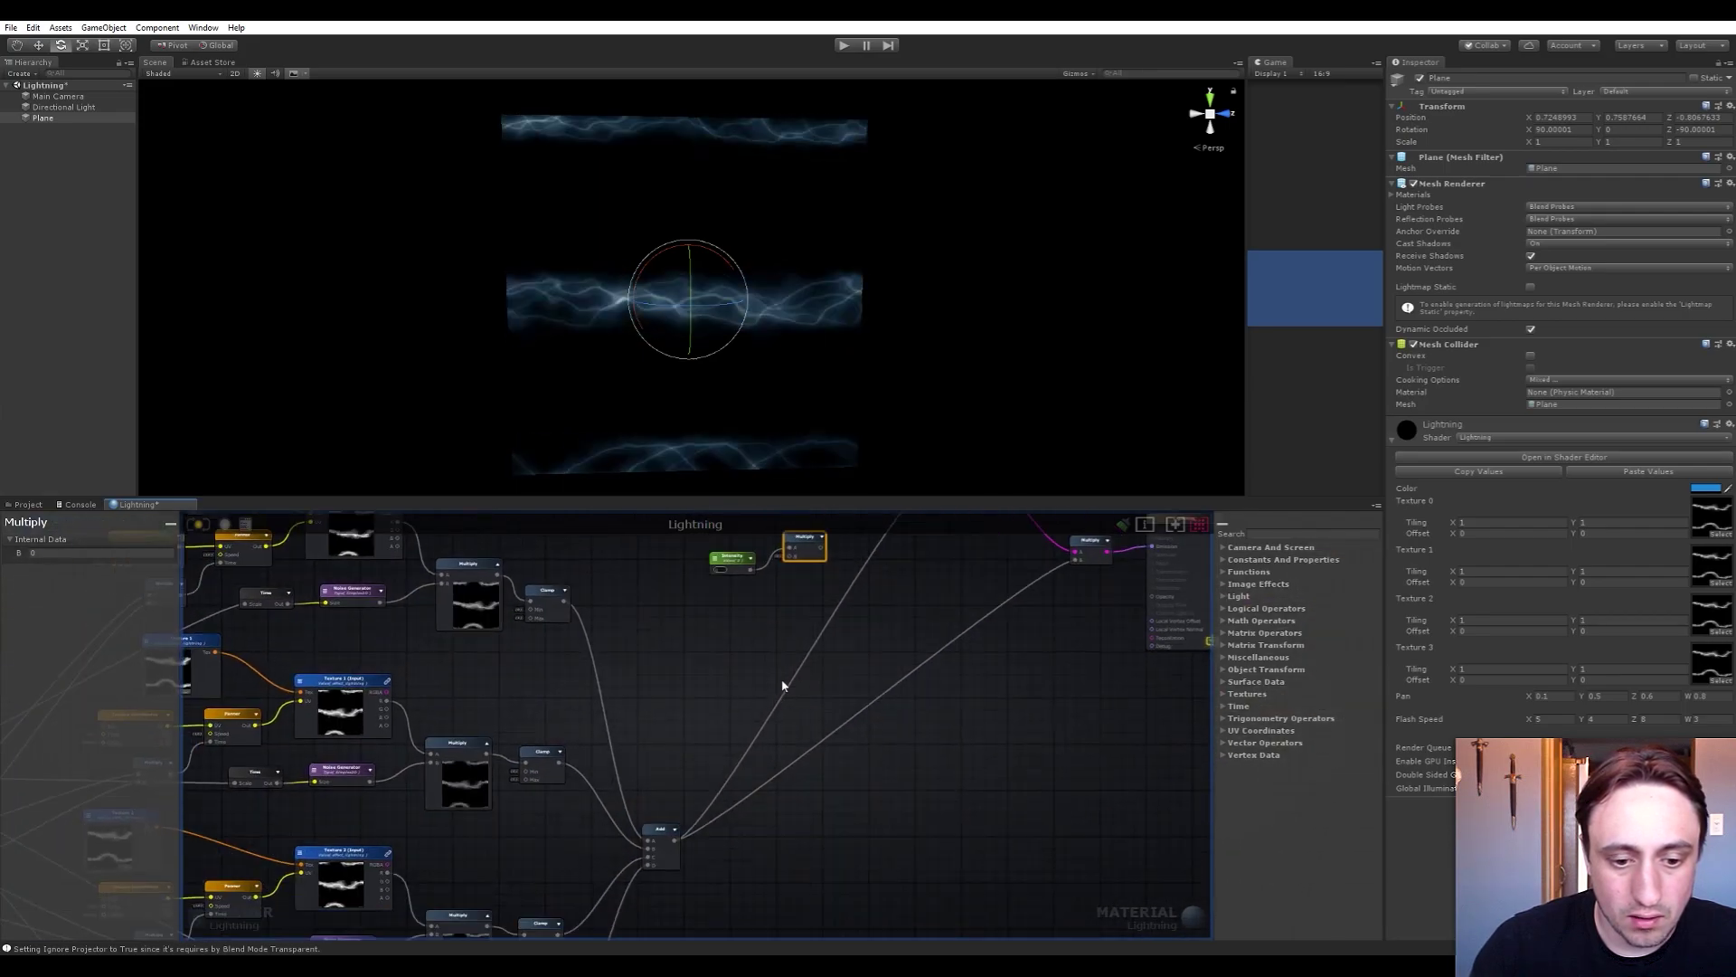
middle_click_drag(908, 655, 761, 960)
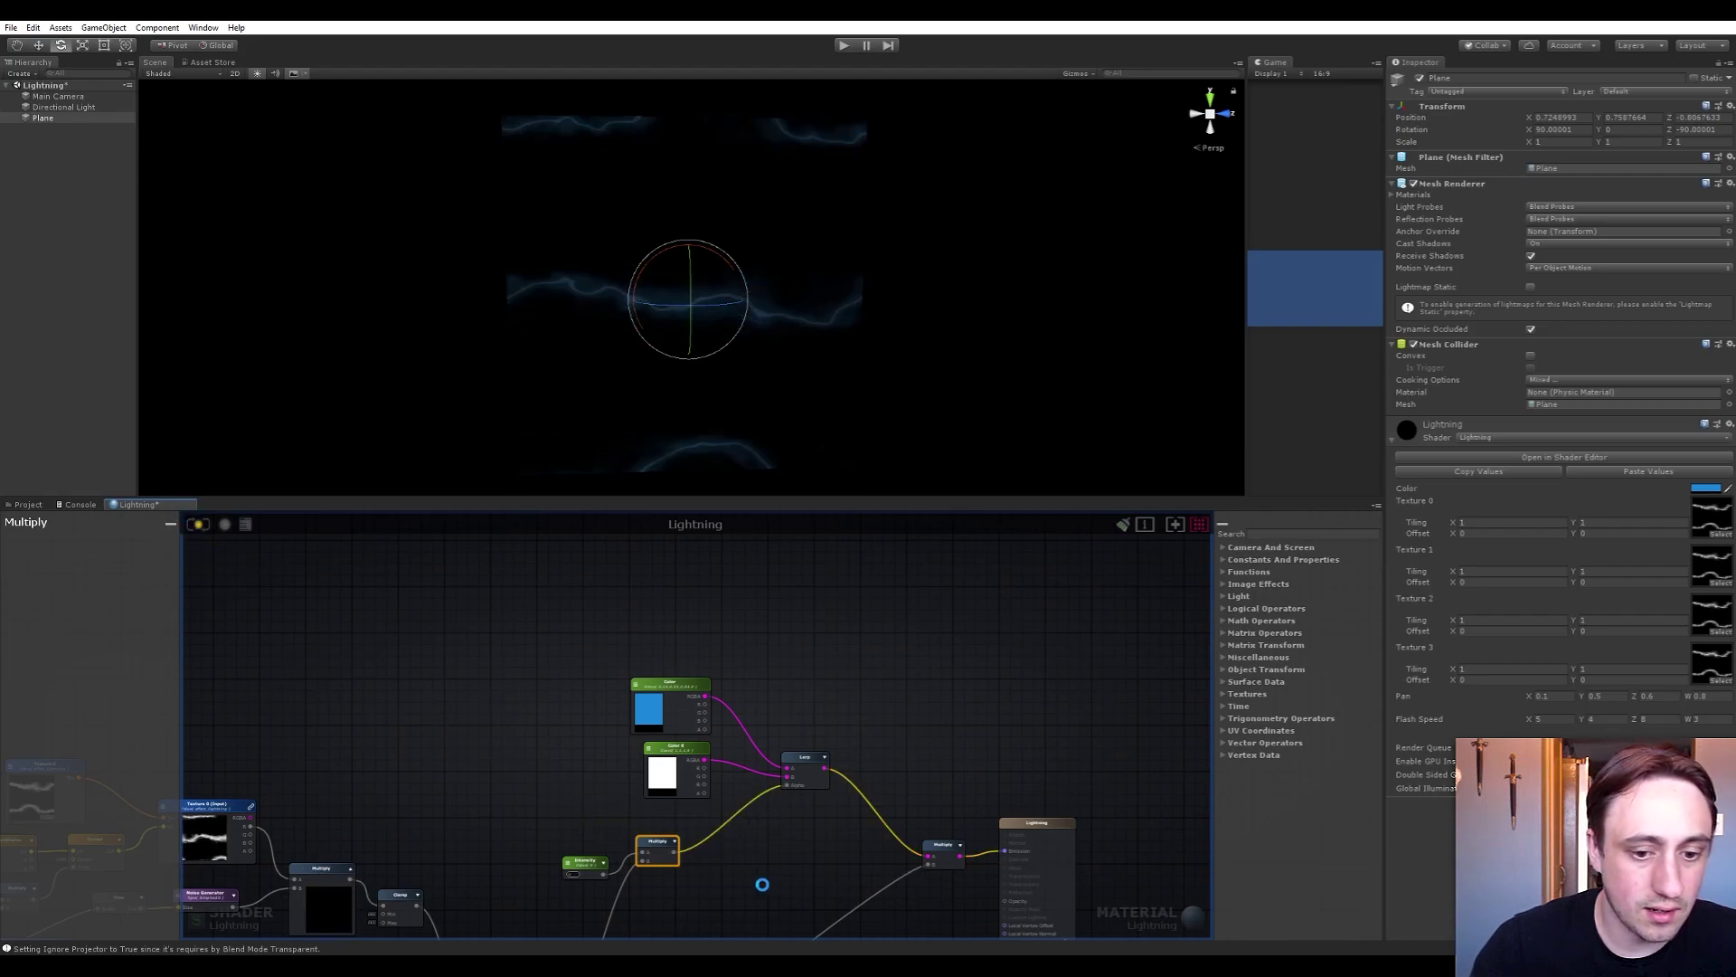
scroll(597, 941, "up", 5)
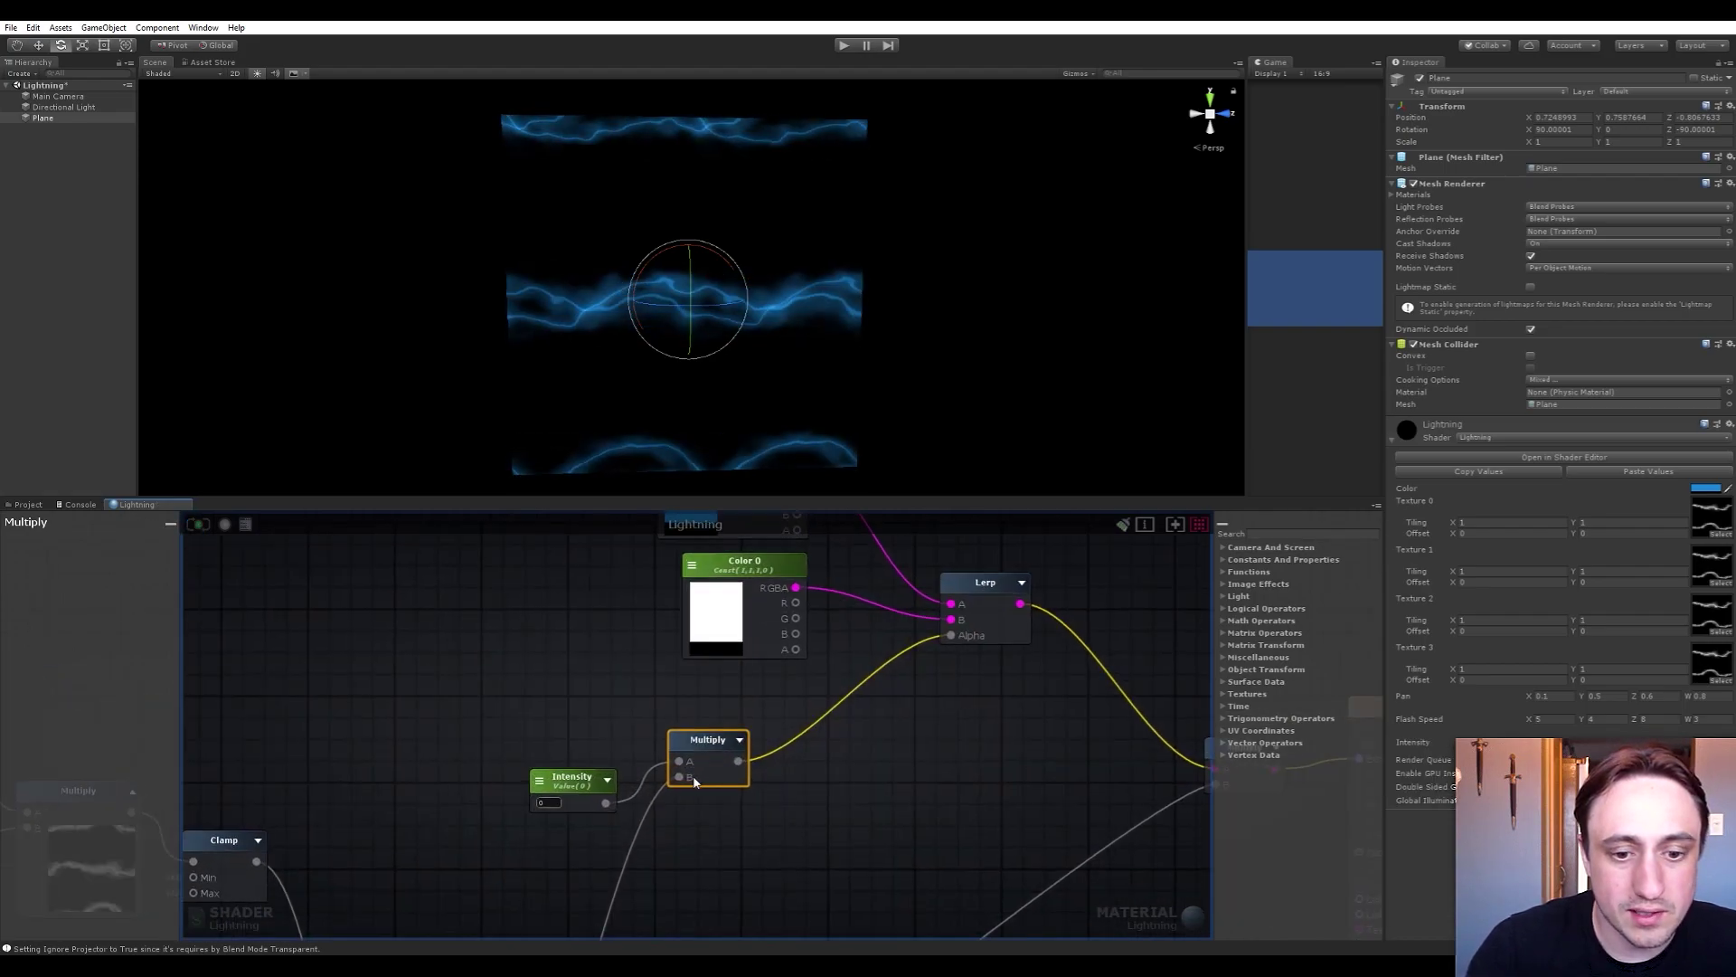
Move the Intensity node level with its Multiply node and set the property's Min to 0 and Max to 1
left_click_drag(572, 790, 565, 759)
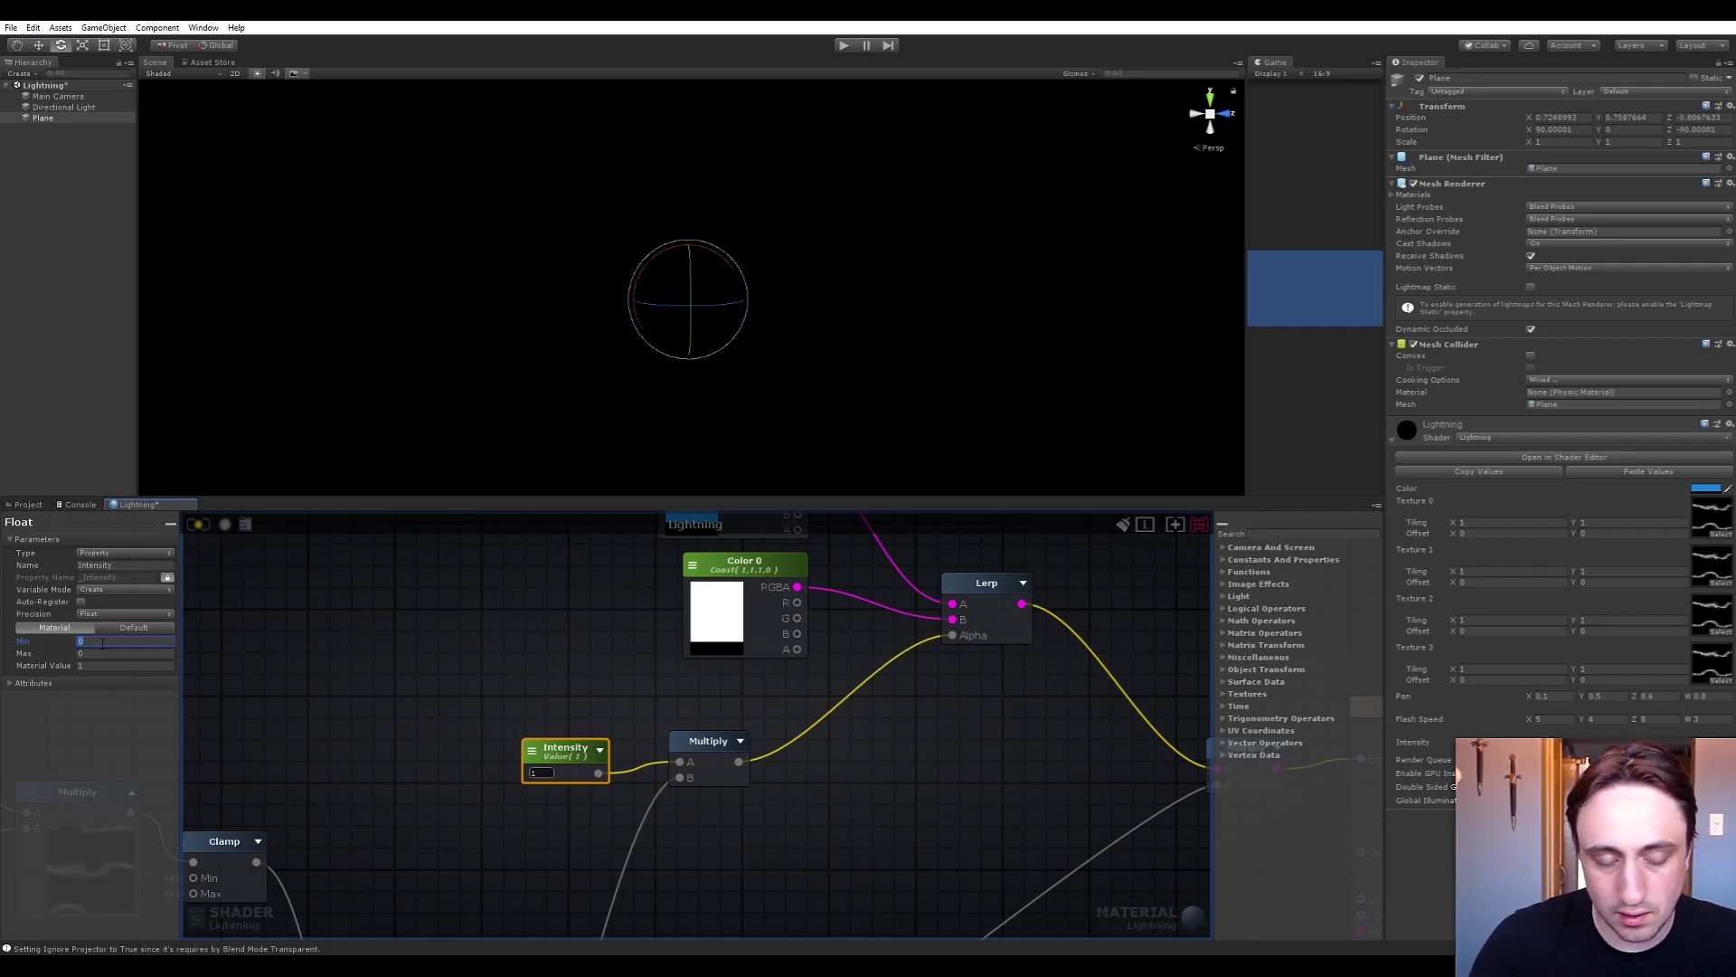
key("Tab")
type("2")
key("Return")
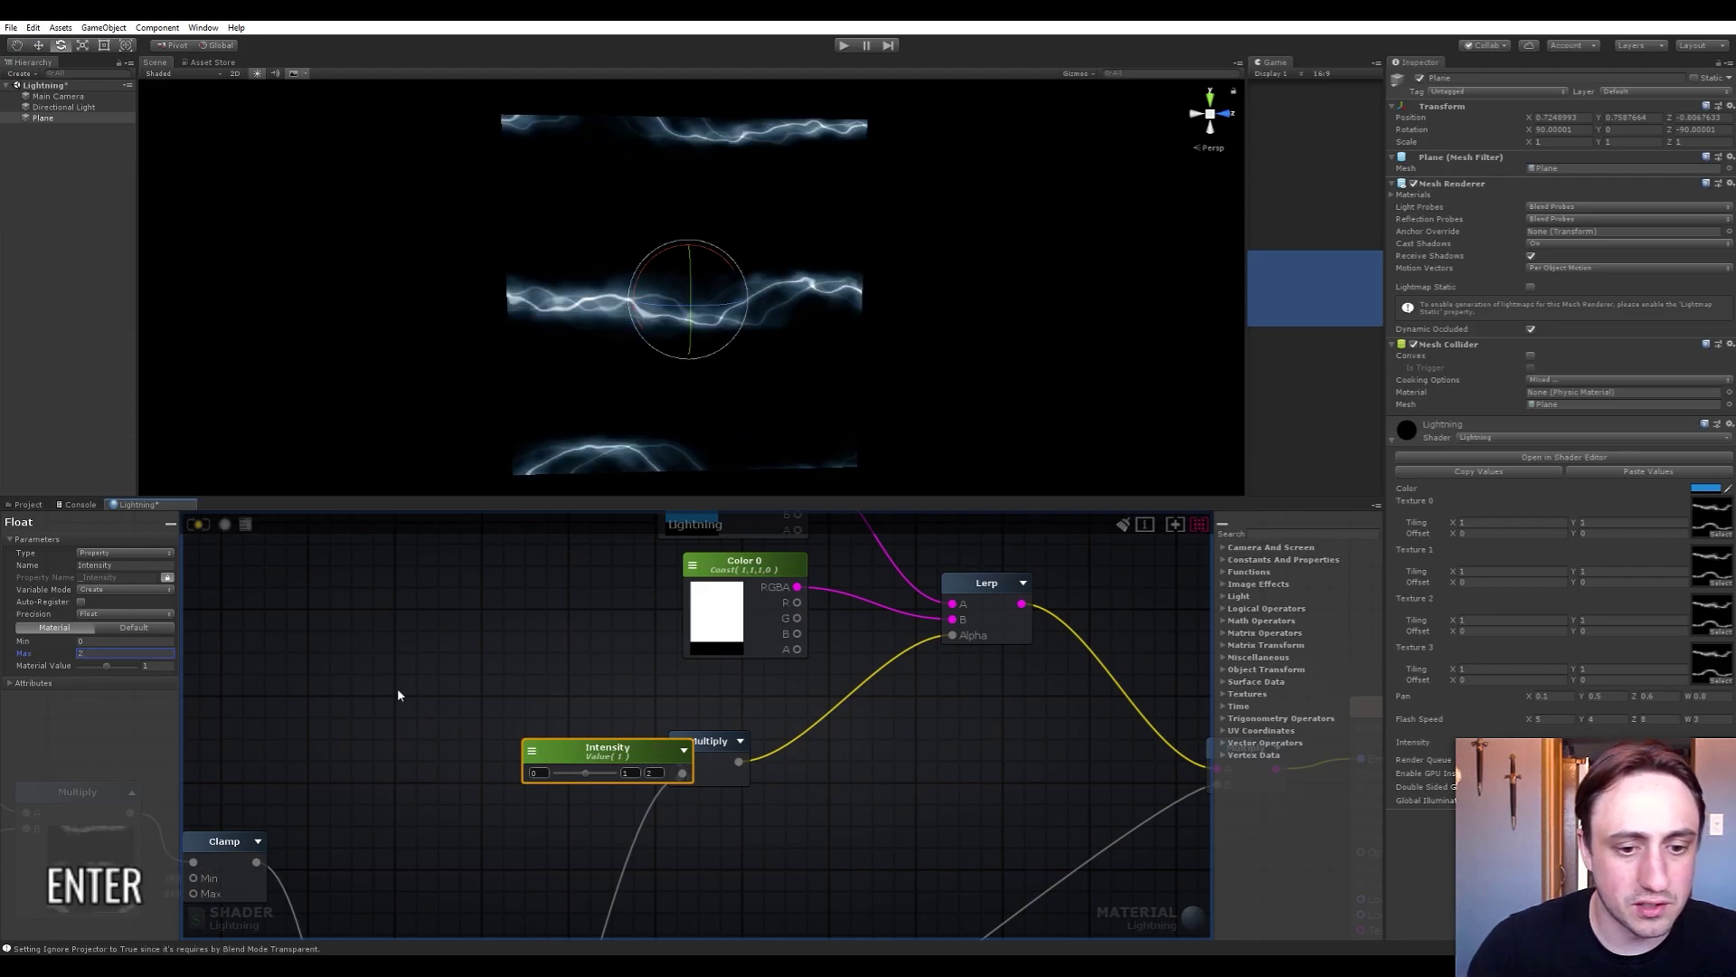
type("0")
key("Tab")
type("1")
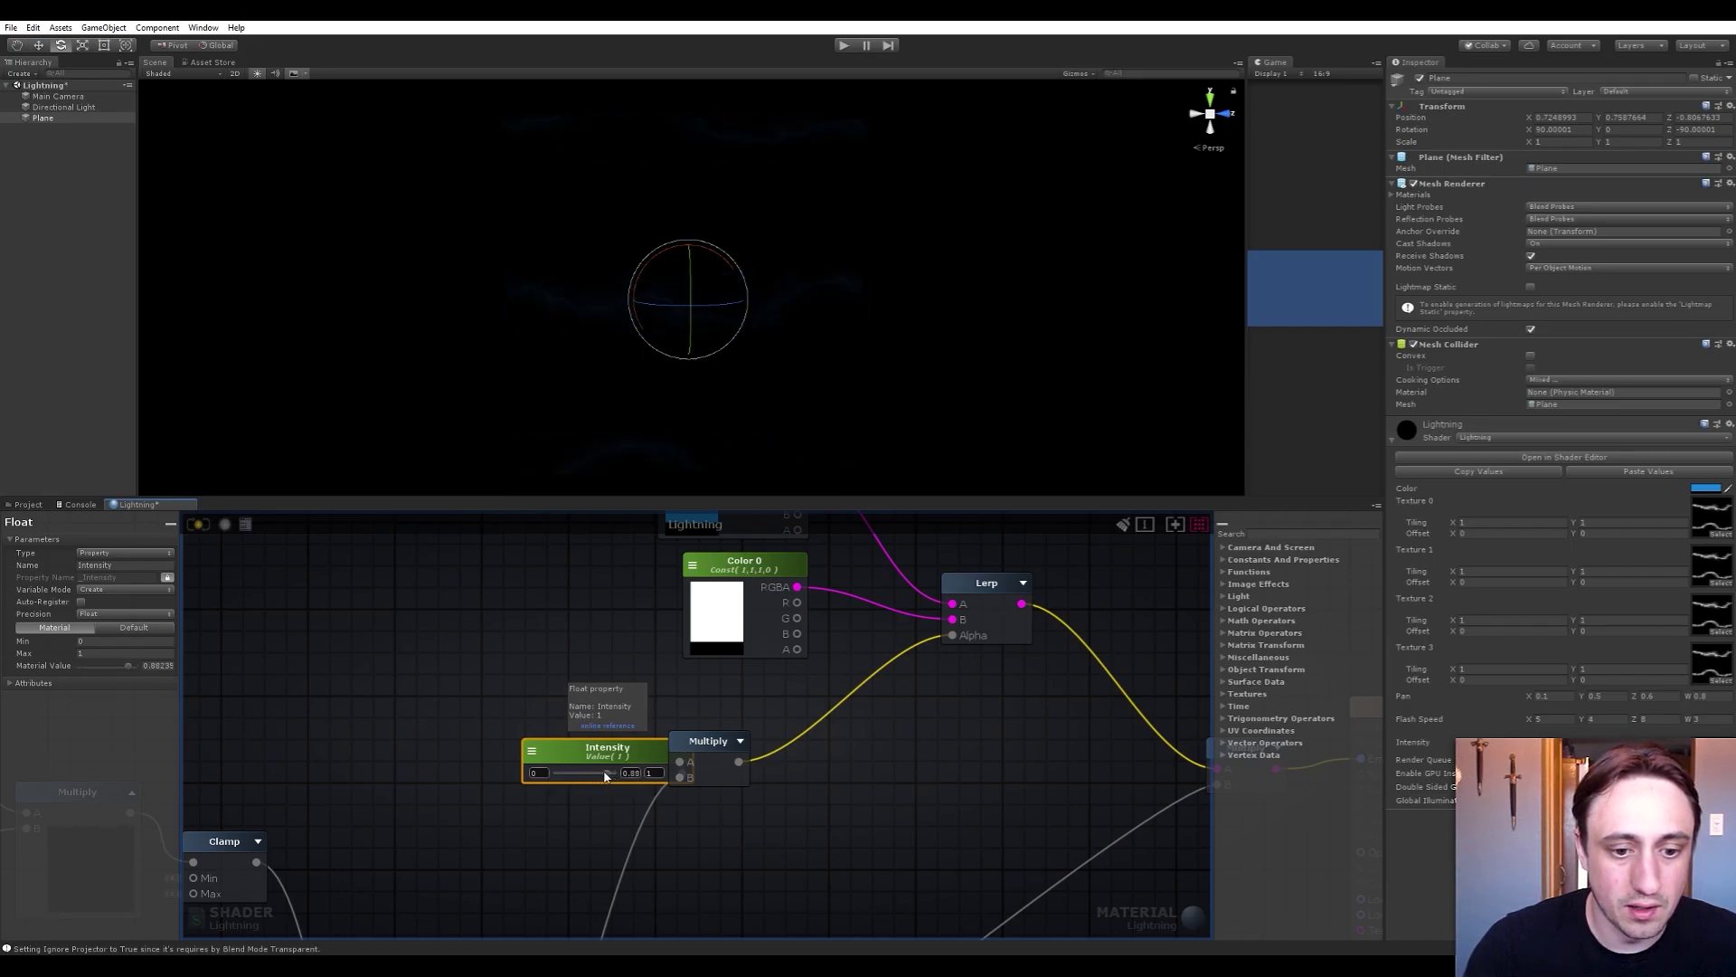
Change the blue Color property node to bright green
middle_click_drag(600, 600, 558, 783)
scroll(558, 783, "down", 5)
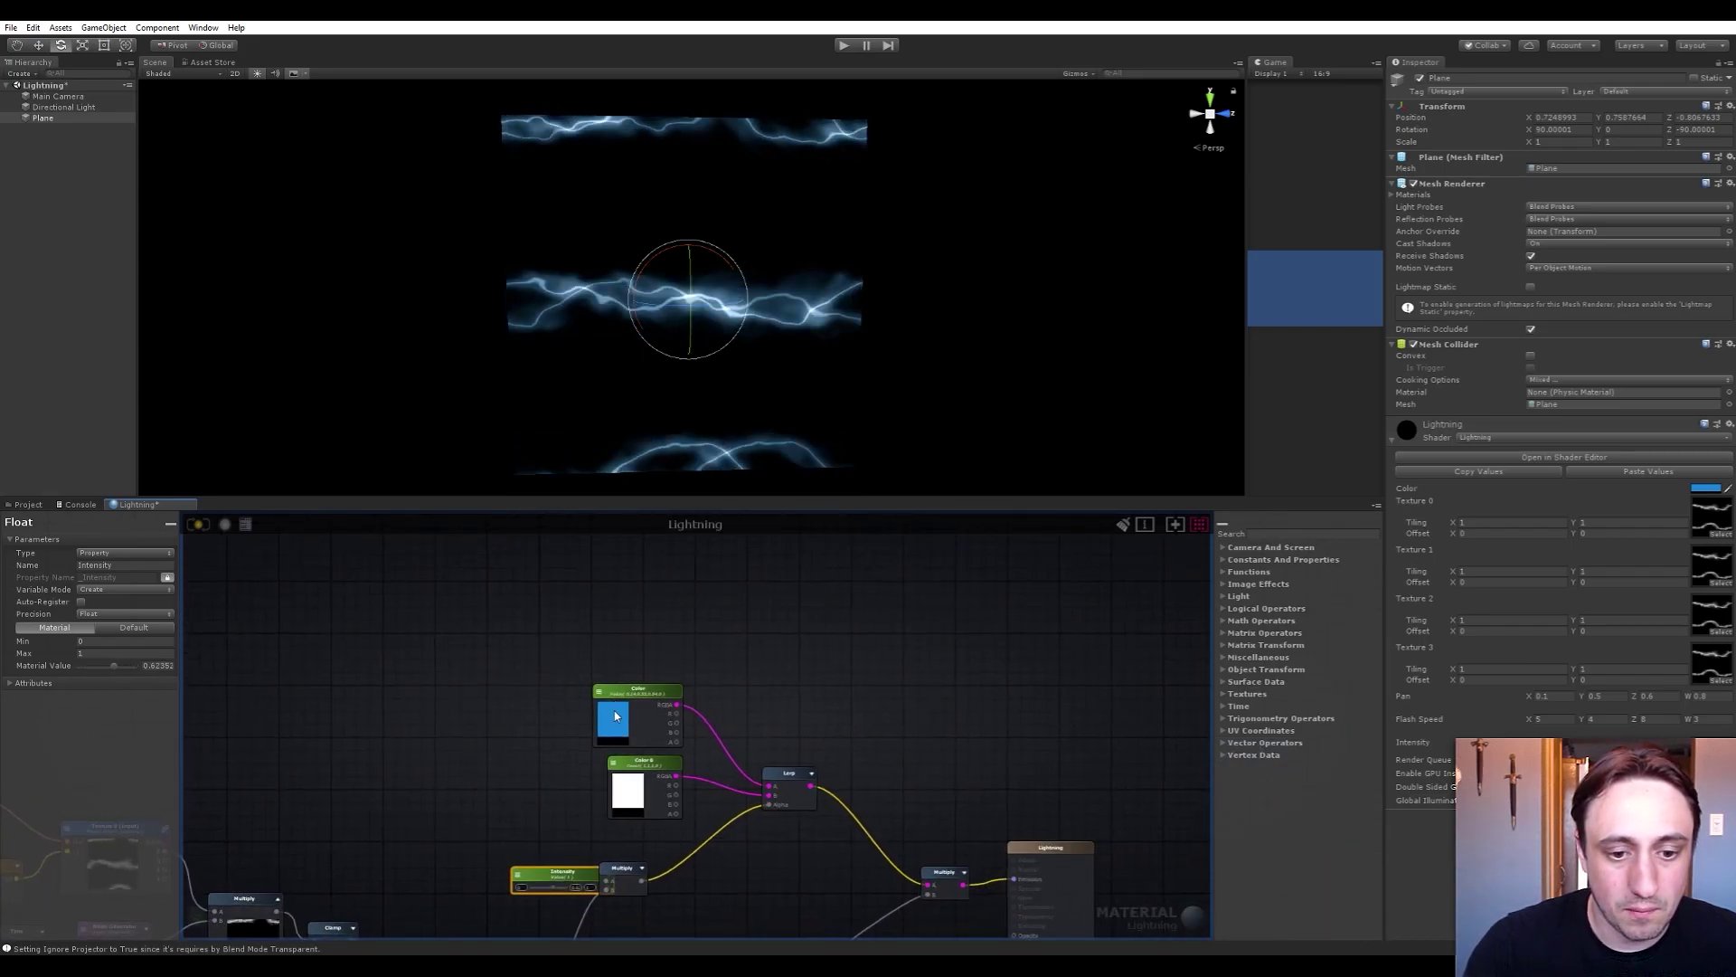
left_click(612, 714)
left_click(1223, 352)
left_click_drag(1235, 415, 1298, 376)
left_click(884, 675)
Try different Intensity values on the slider, then set Intensity to 0.5
scroll(768, 692, "up", 3)
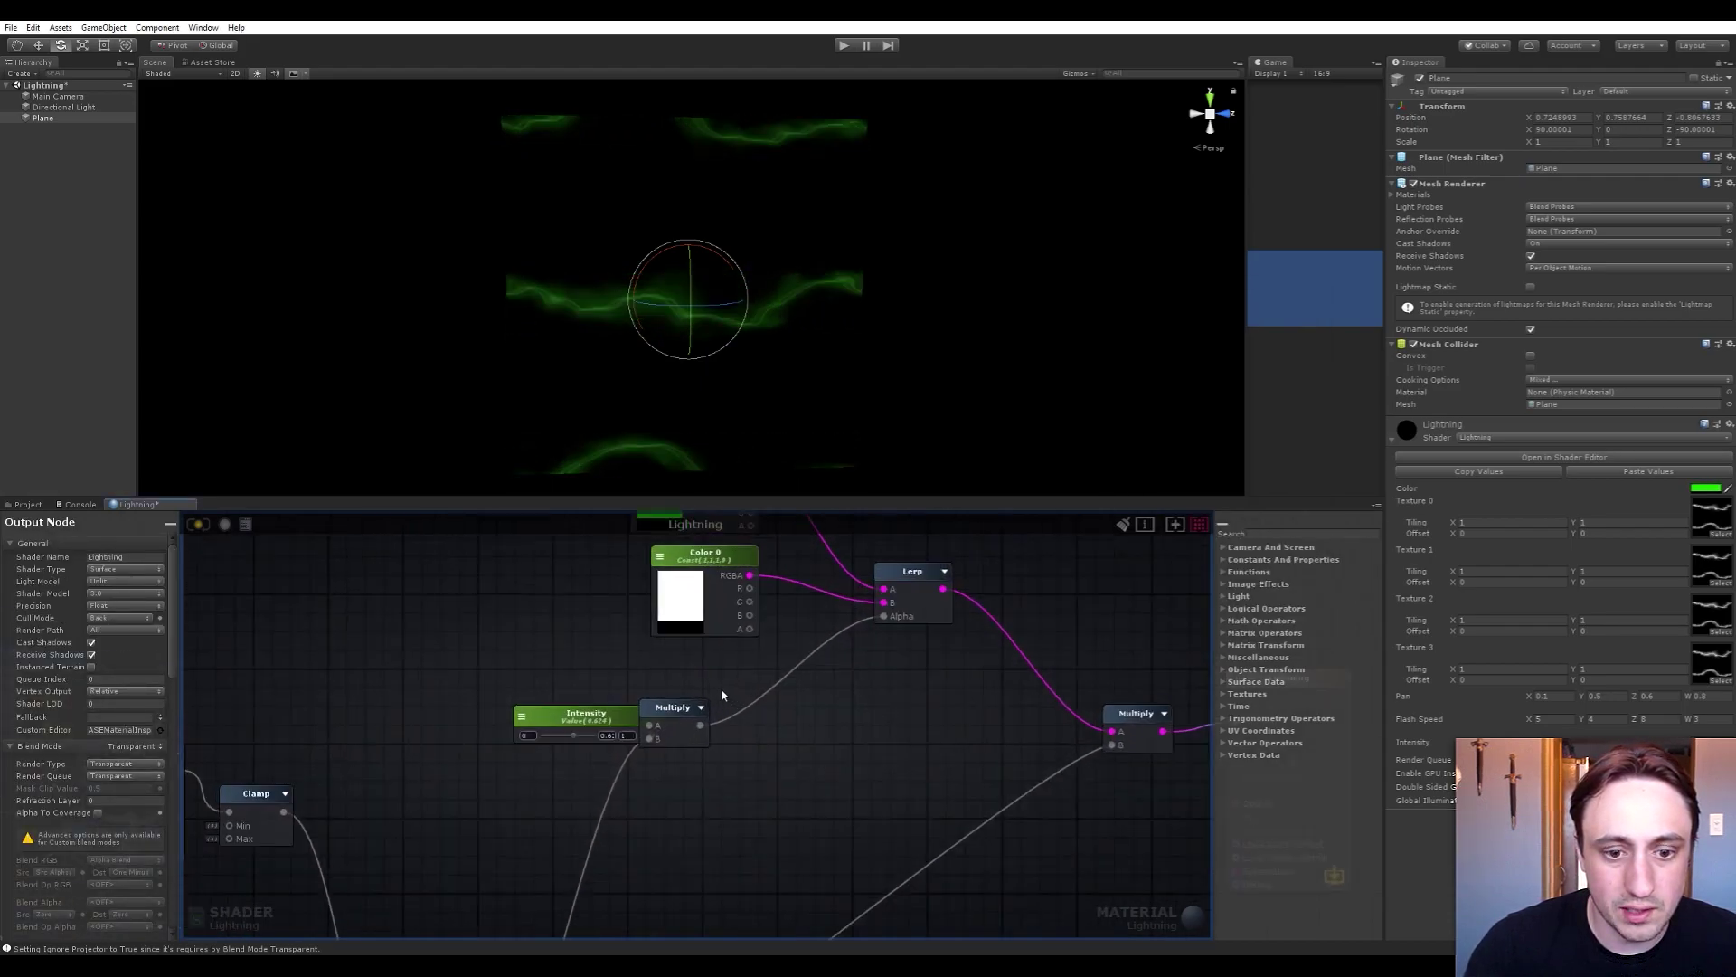
left_click_drag(550, 745, 503, 744)
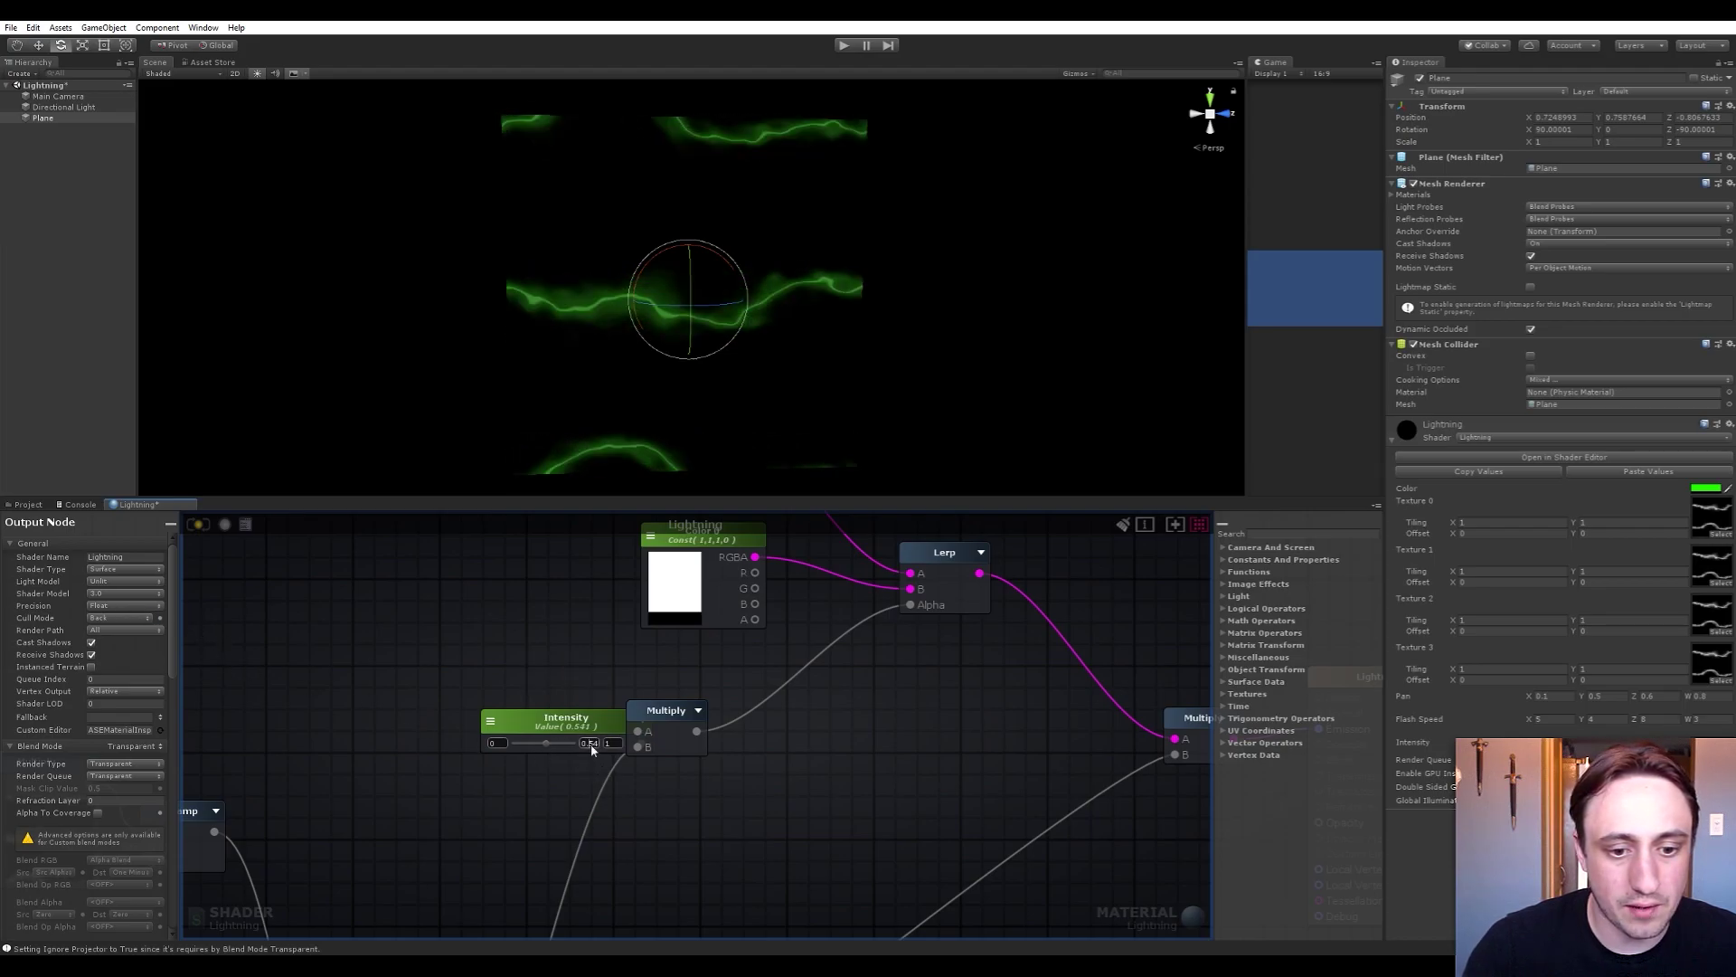
type("0")
key("Return")
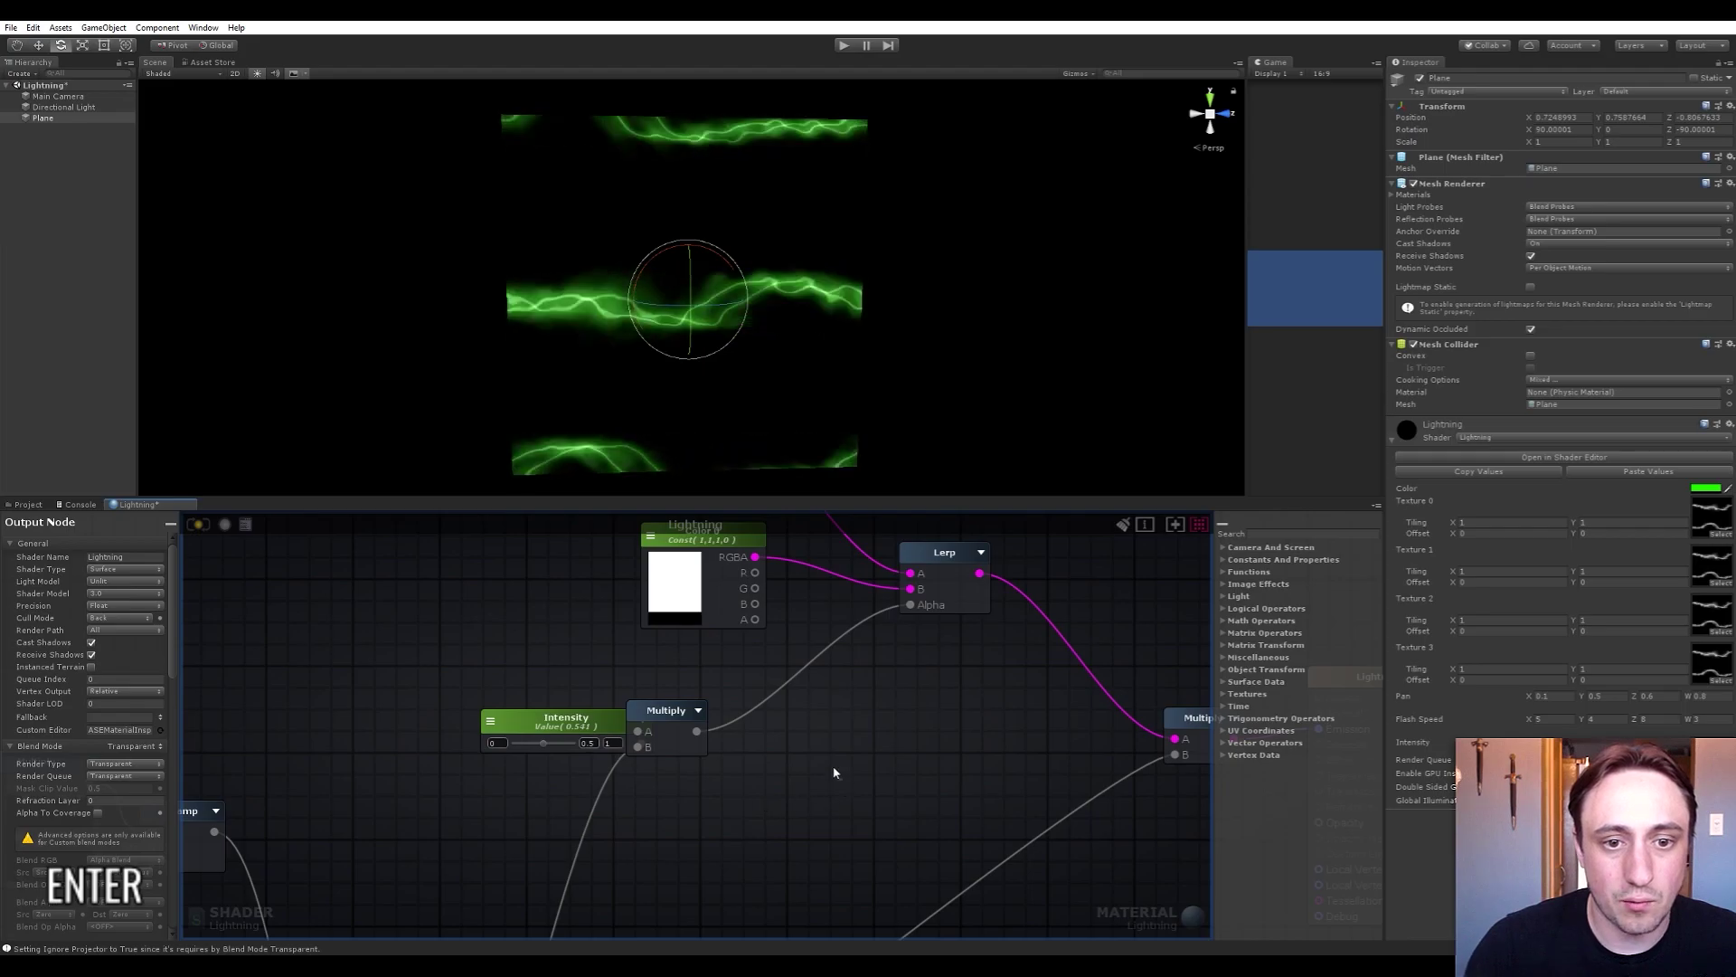
scroll(833, 774, "down", 5)
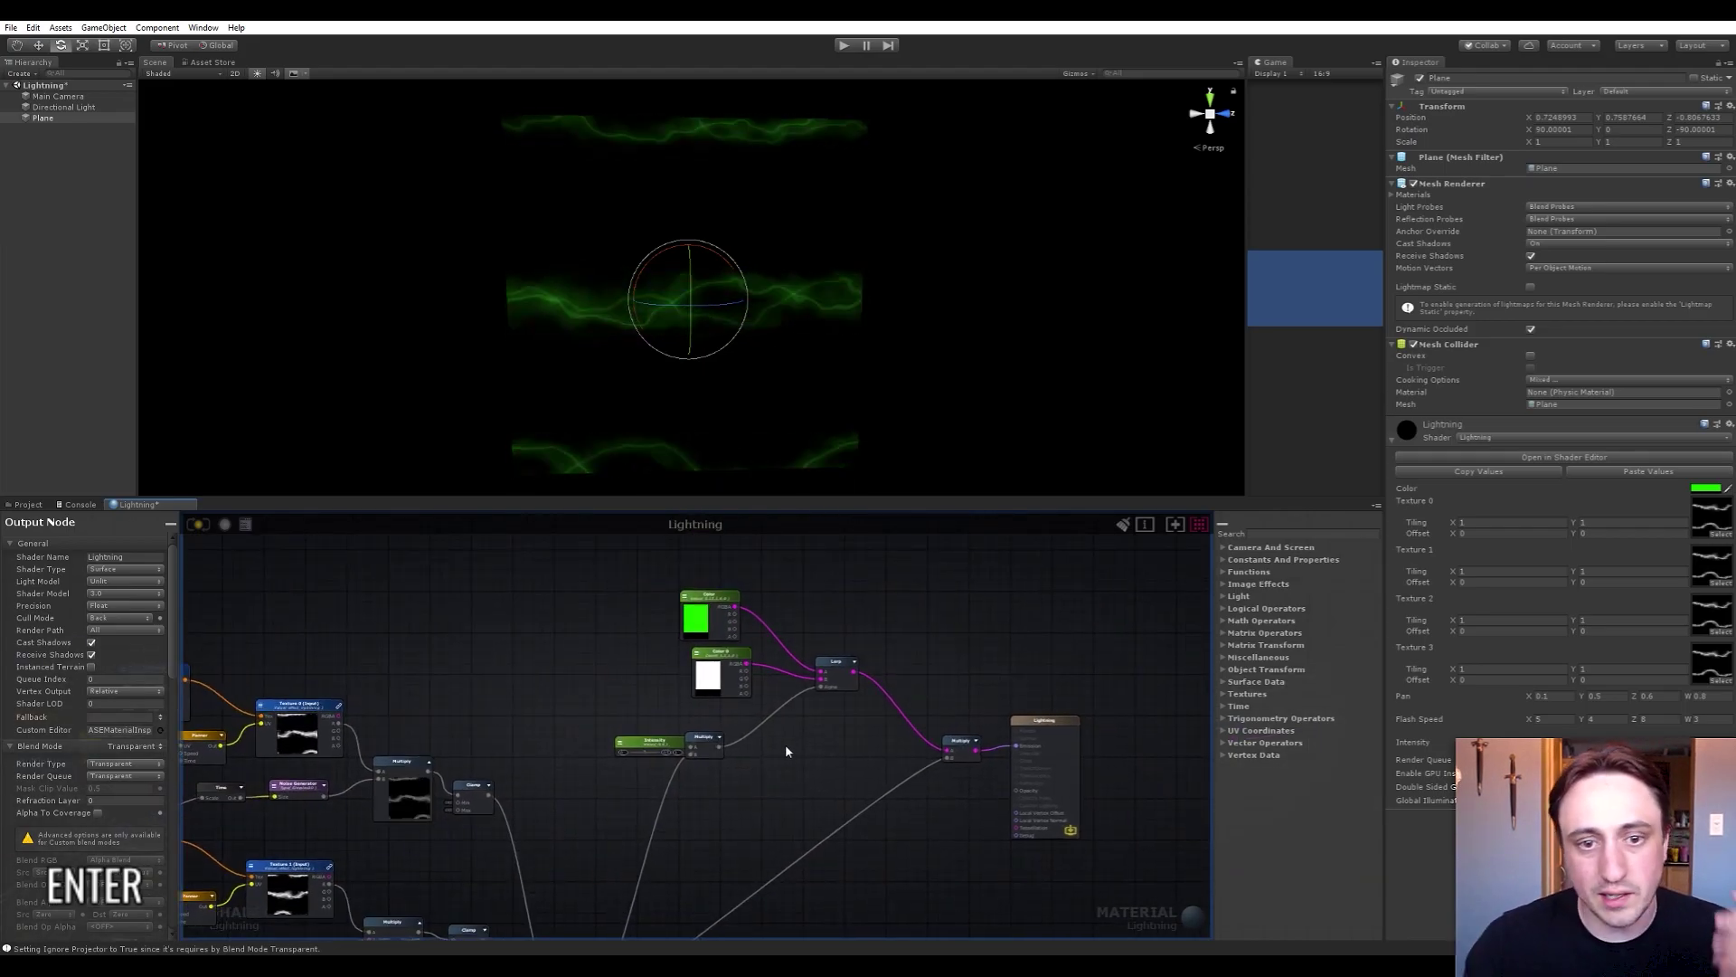
scroll(775, 783, "down", 1)
scroll(773, 709, "up", 2)
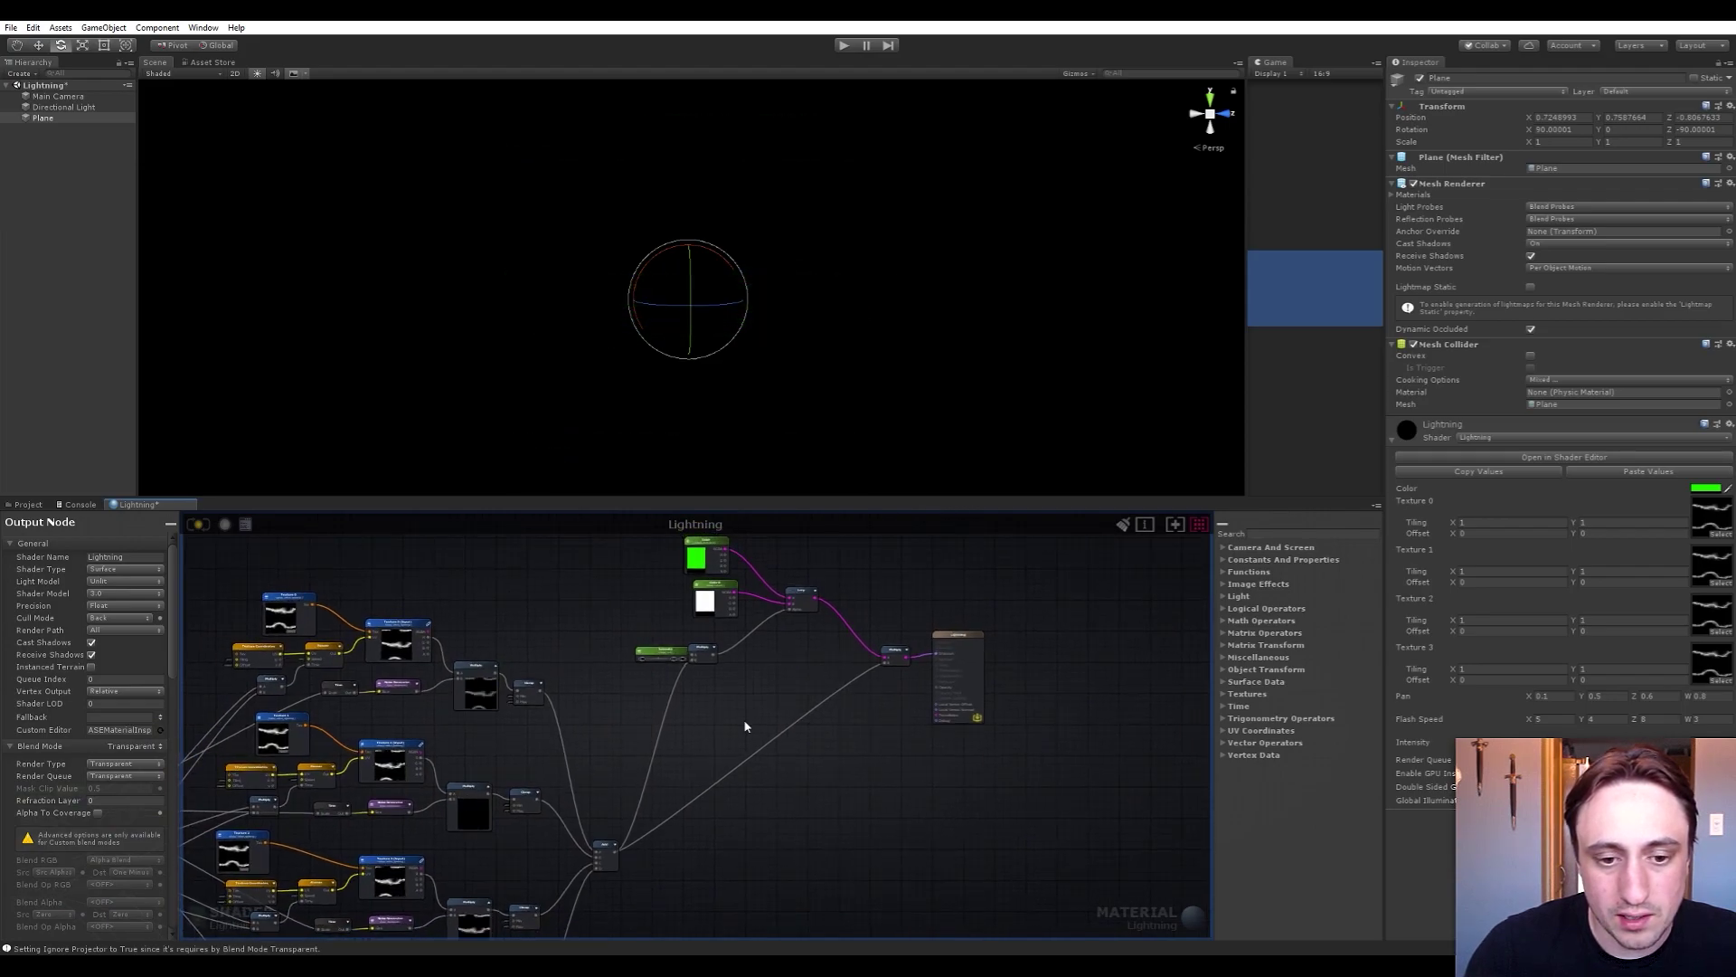
mouse_move(745, 726)
middle_mouse_down()
mouse_move(817, 663)
mouse_move(752, 702)
middle_mouse_up()
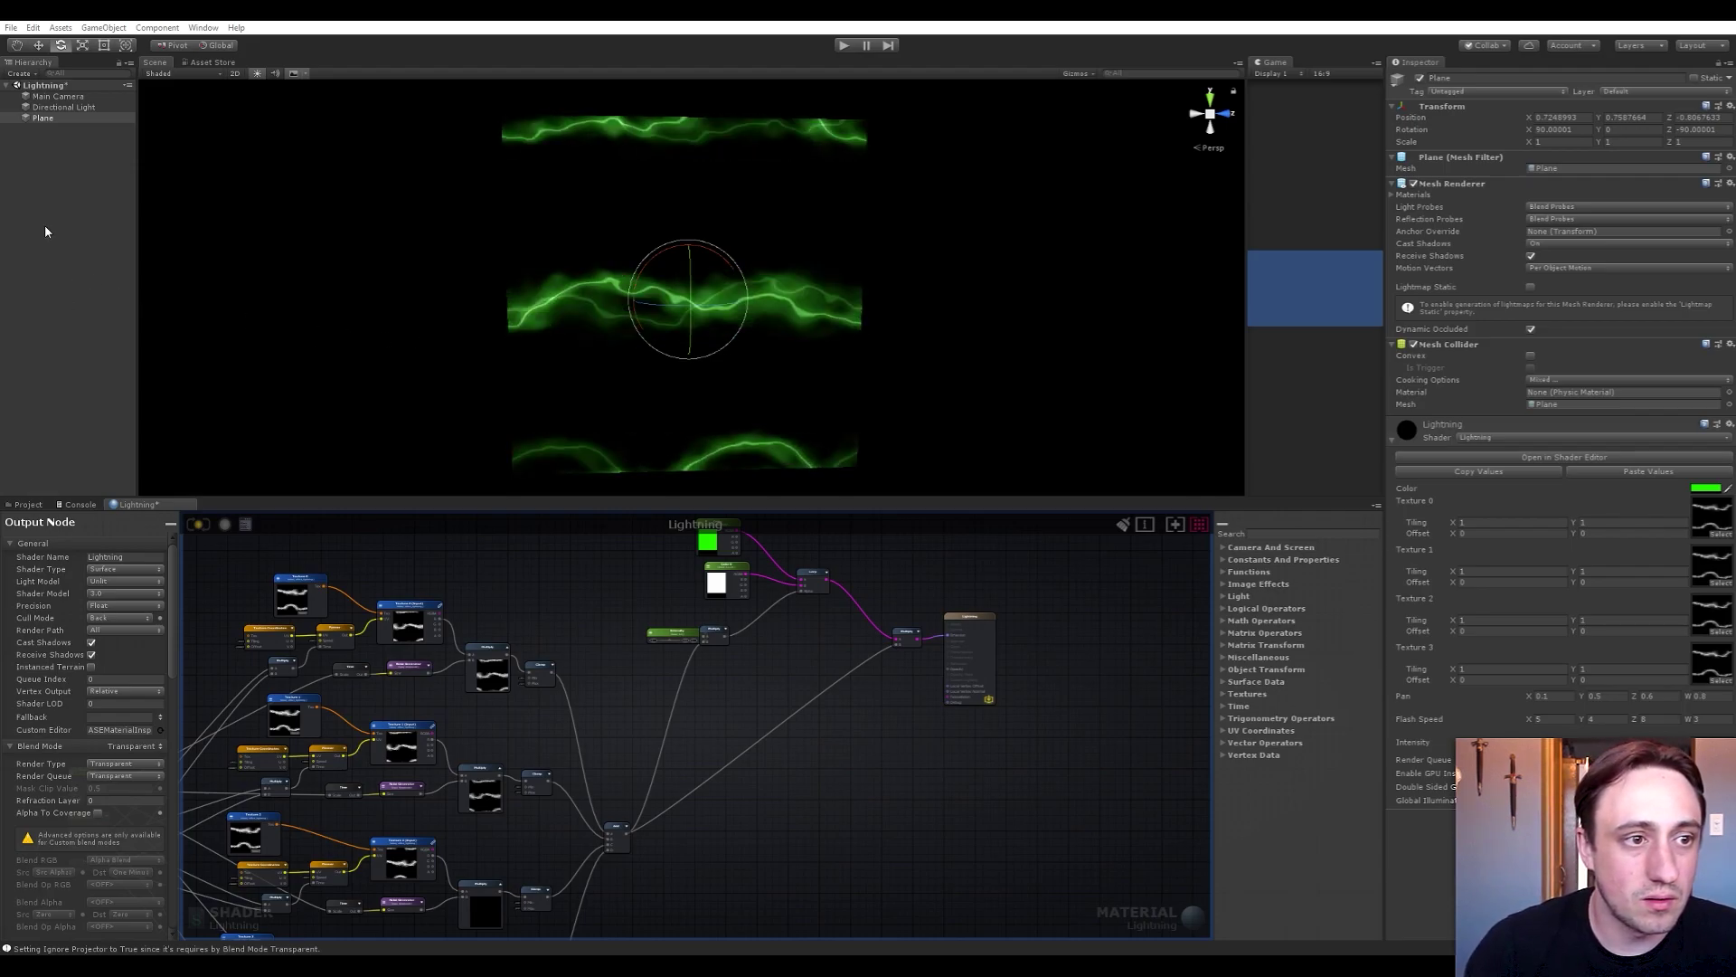
Open the Lighting settings and set the scene's Skybox Material to Default-Skybox
left_click(1047, 170)
left_click(203, 28)
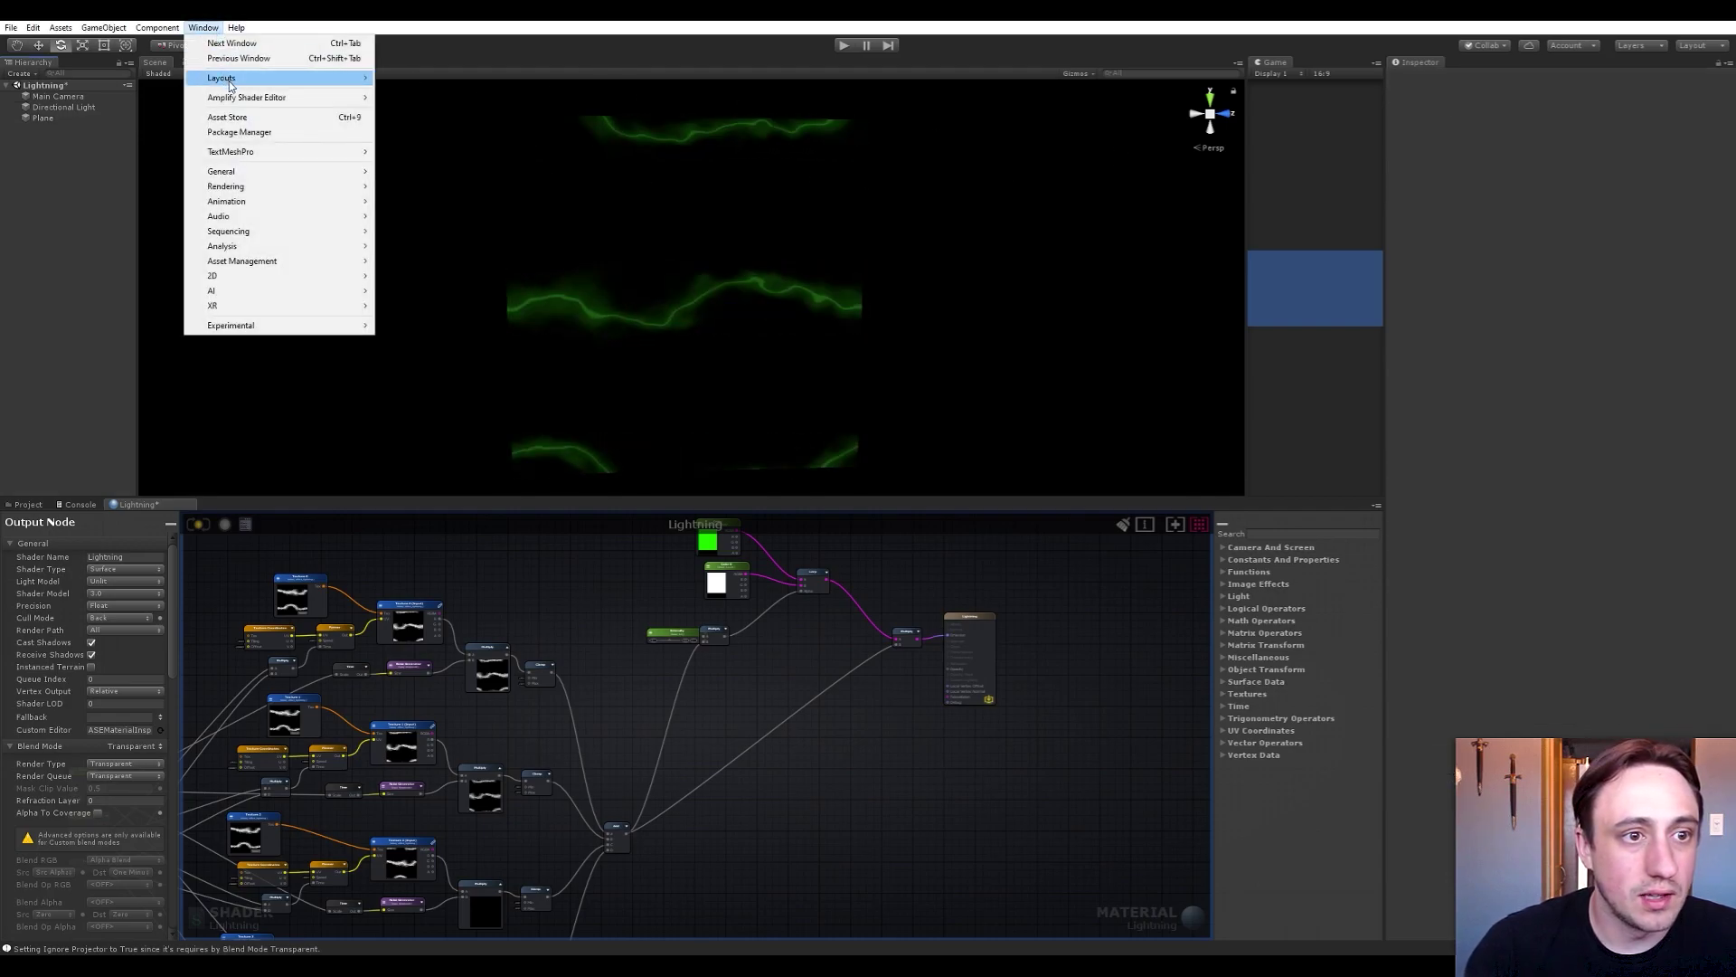
mouse_move(266, 102)
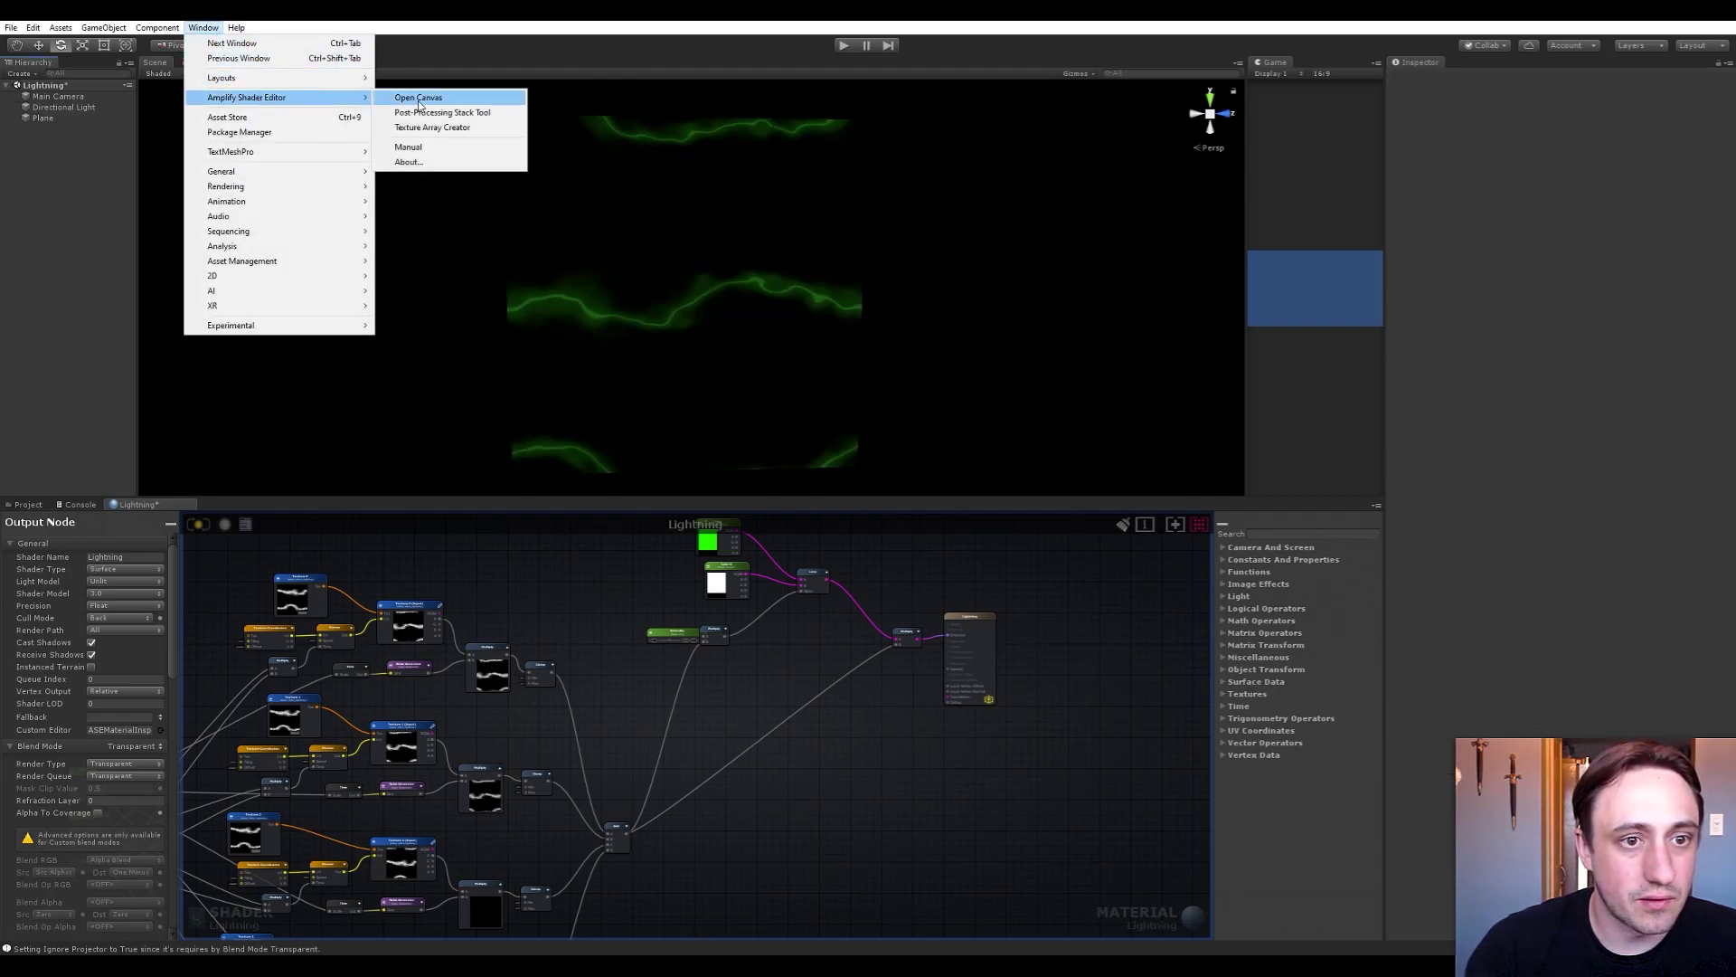
mouse_move(298, 186)
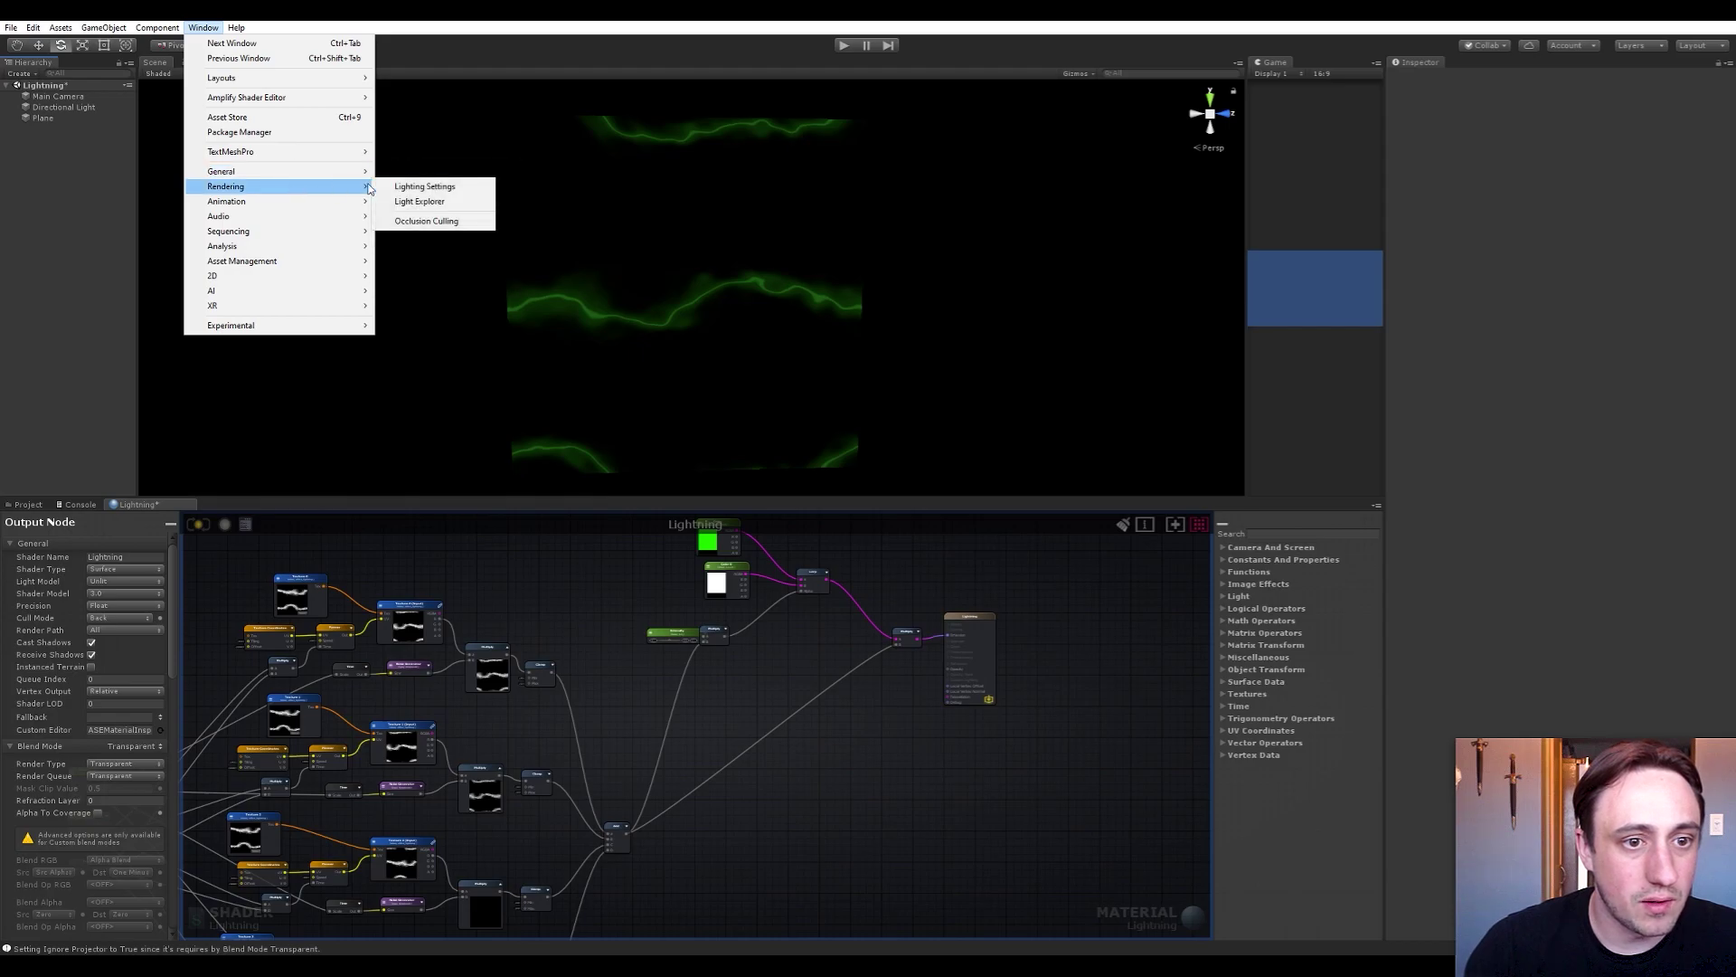
left_click(401, 187)
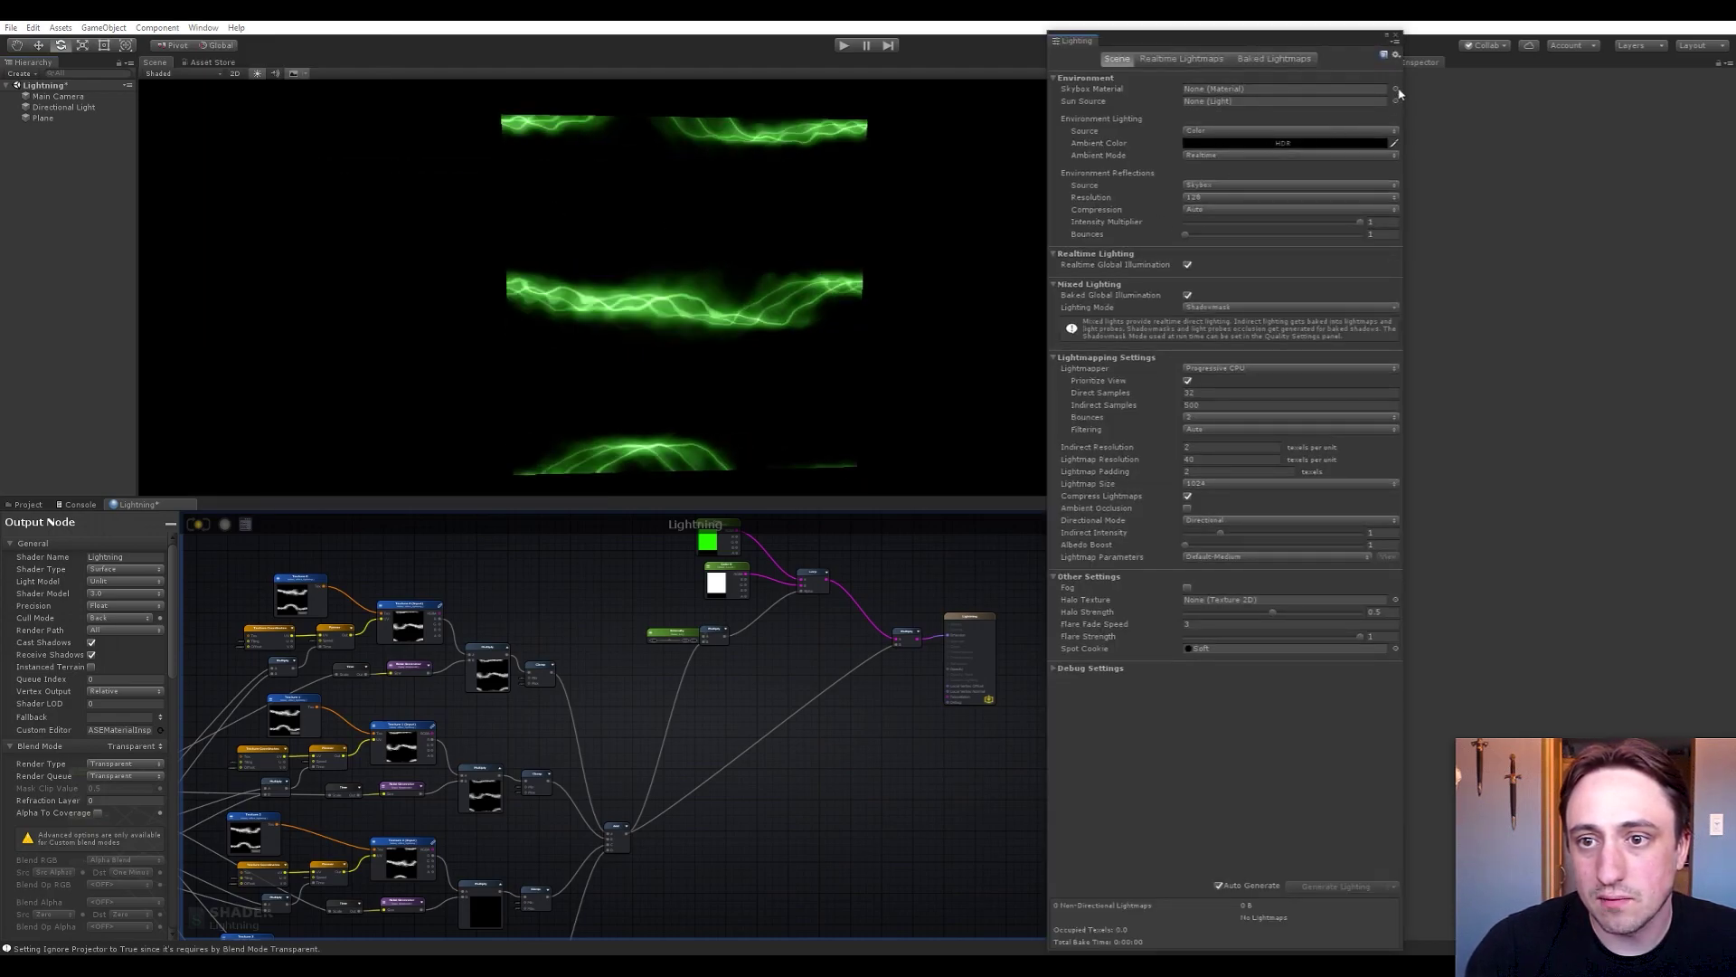
left_click(1397, 91)
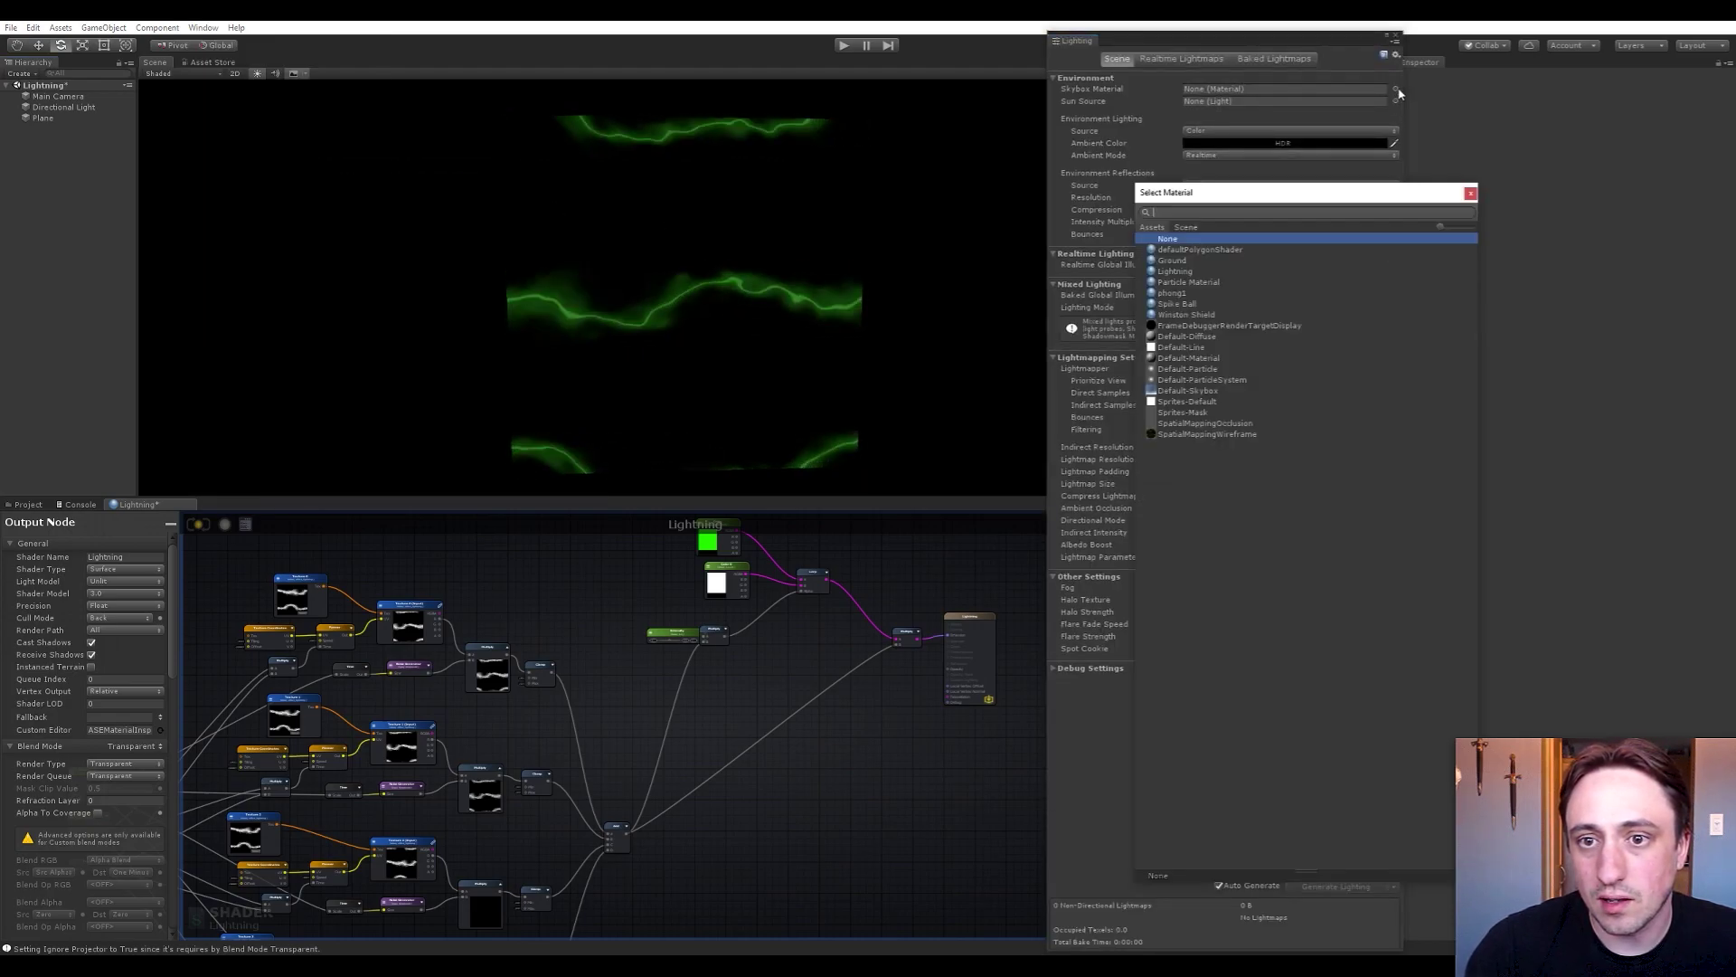
left_click(1188, 392)
double_click(1188, 392)
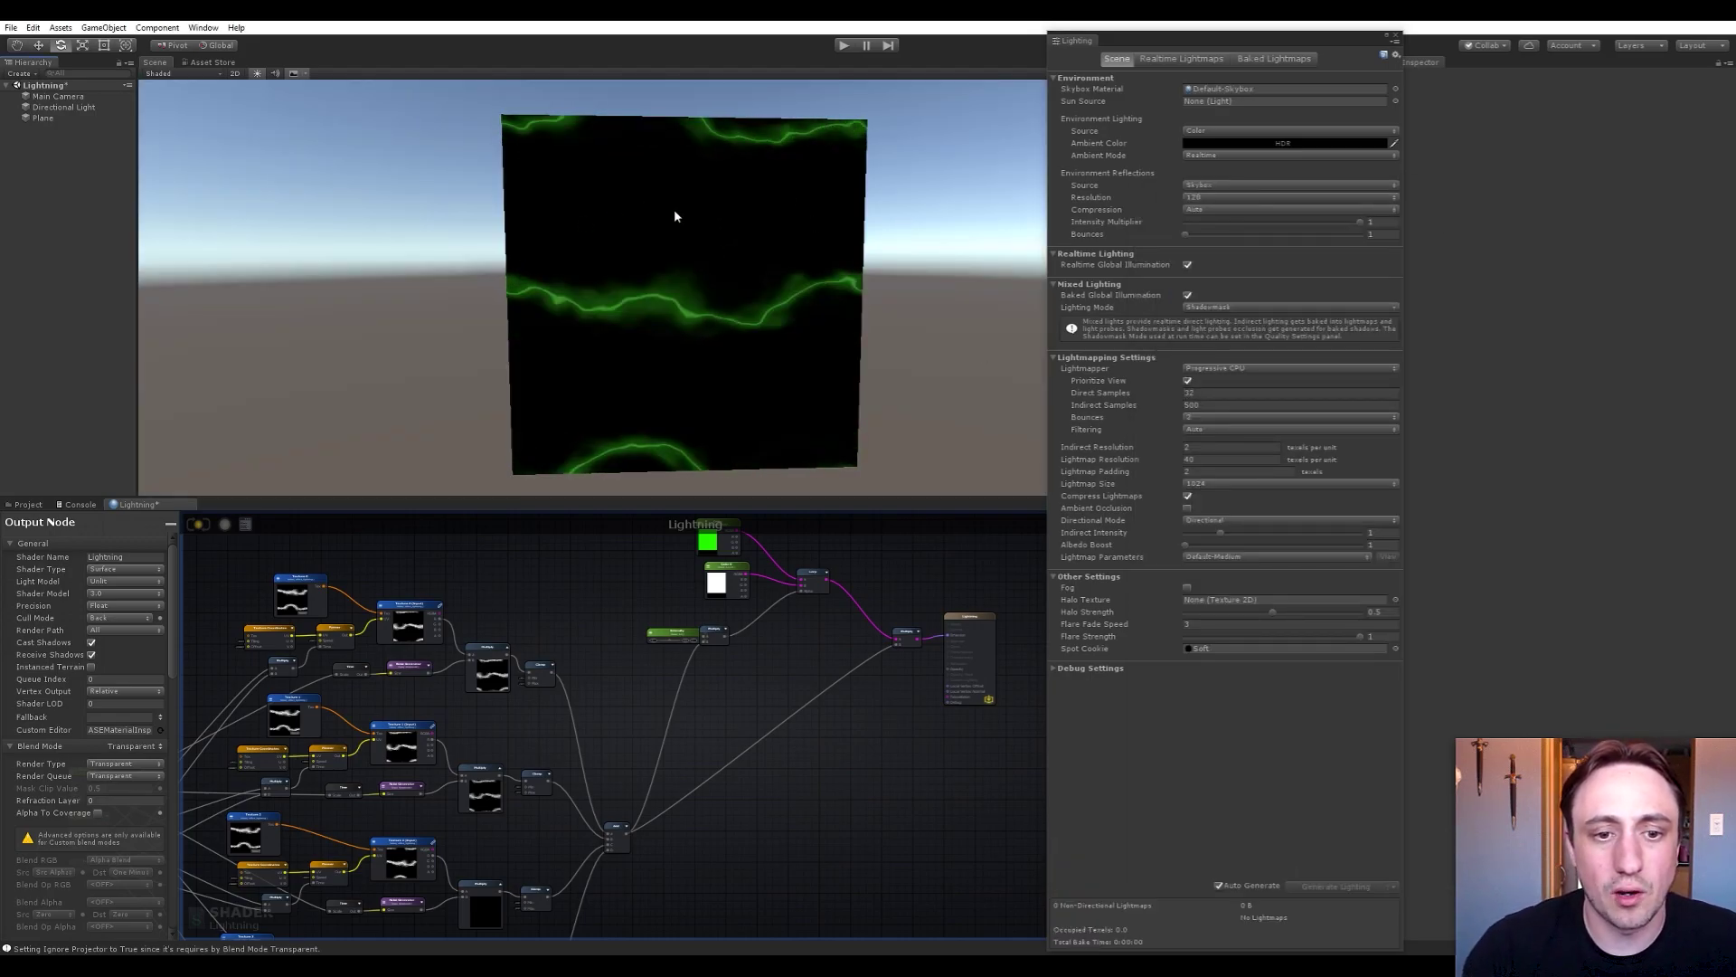
Move the Intensity node away from its Multiply node so the two no longer overlap
scroll(726, 699, "up", 2)
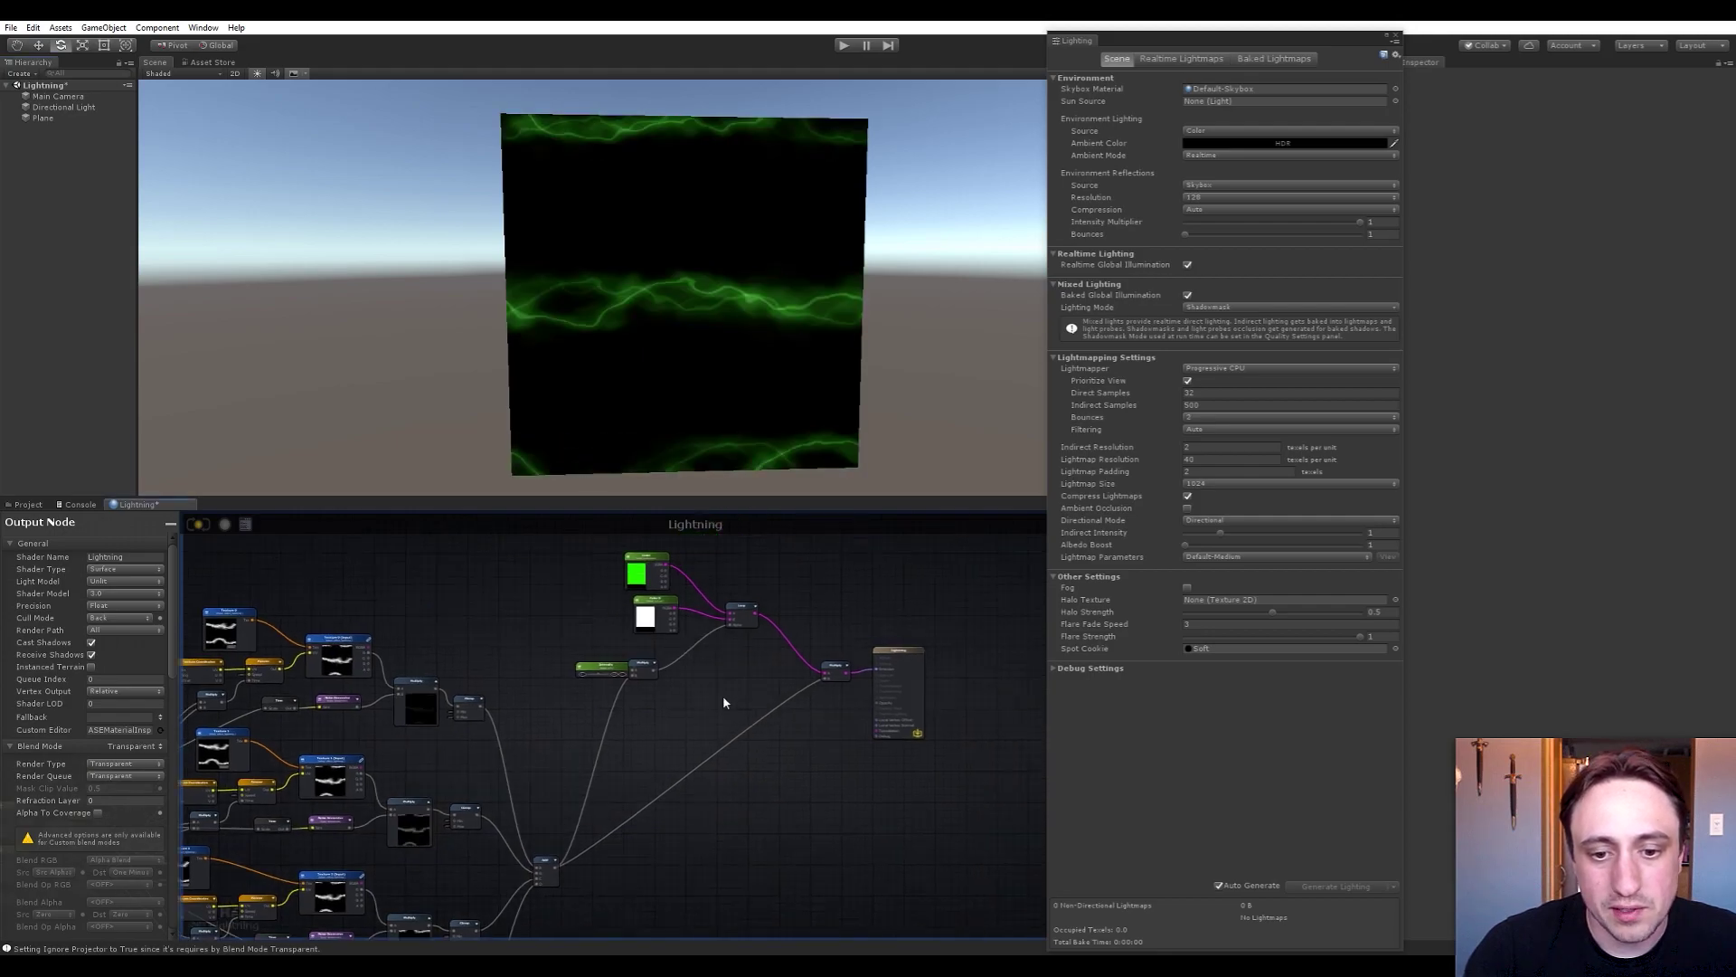
middle_click_drag(728, 700, 651, 749)
scroll(677, 696, "up", 2)
left_click_drag(463, 727, 425, 725)
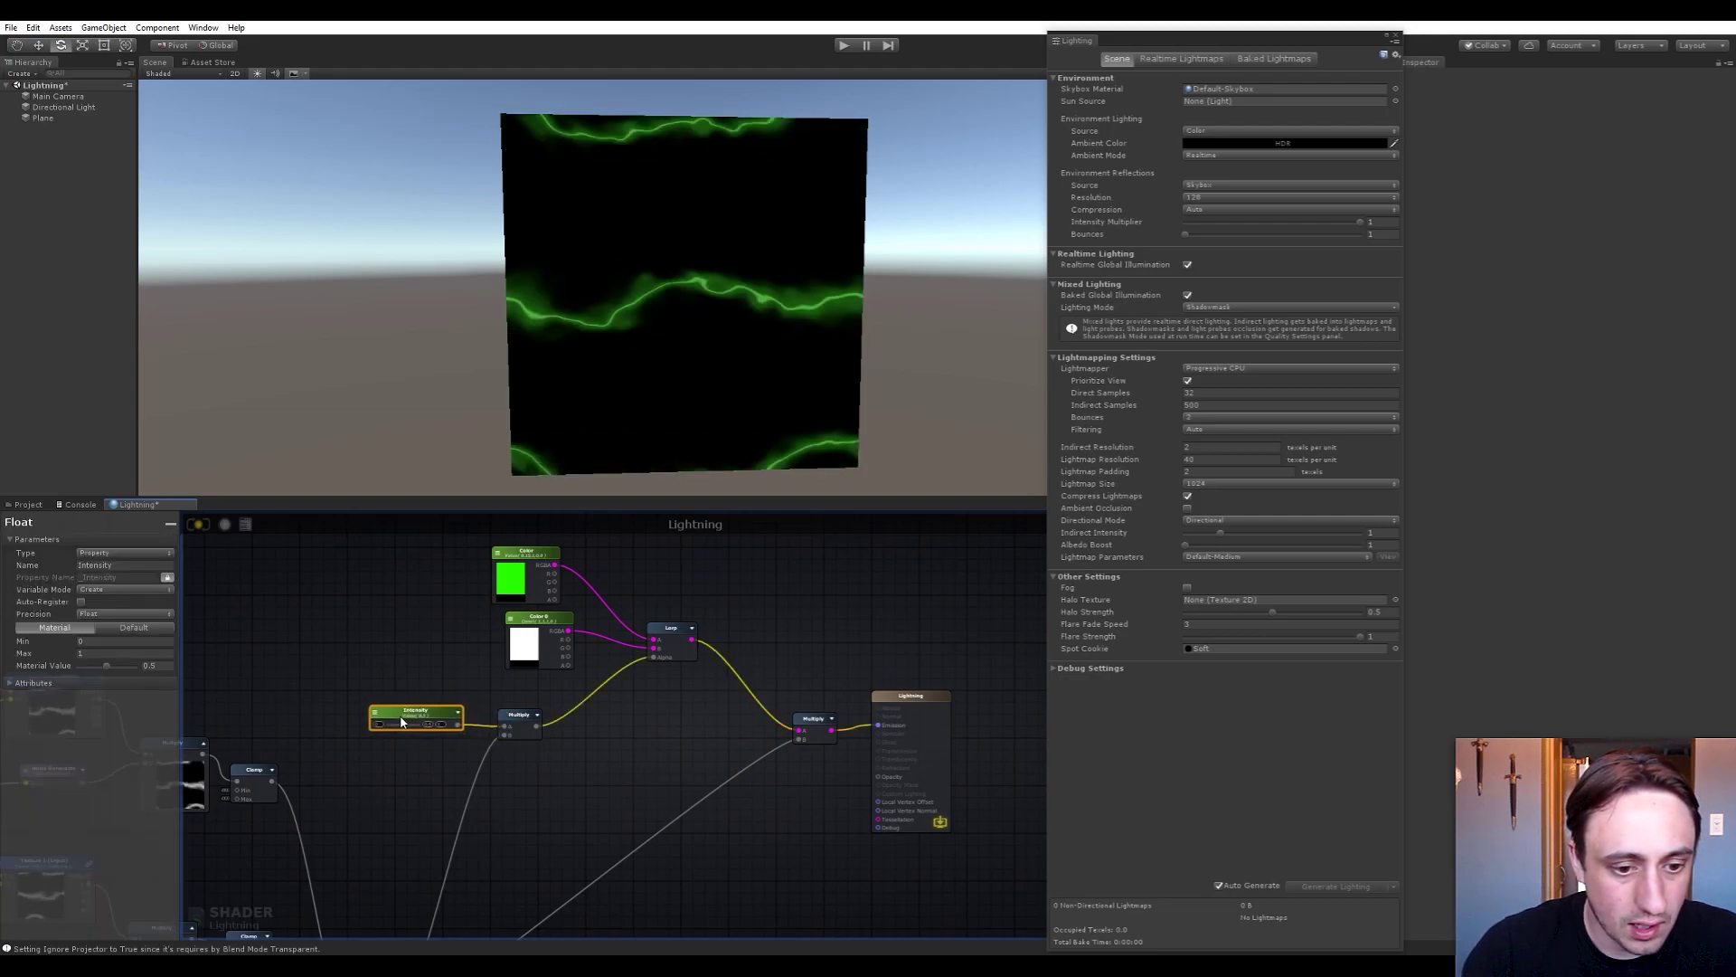
middle_click_drag(640, 769, 643, 729)
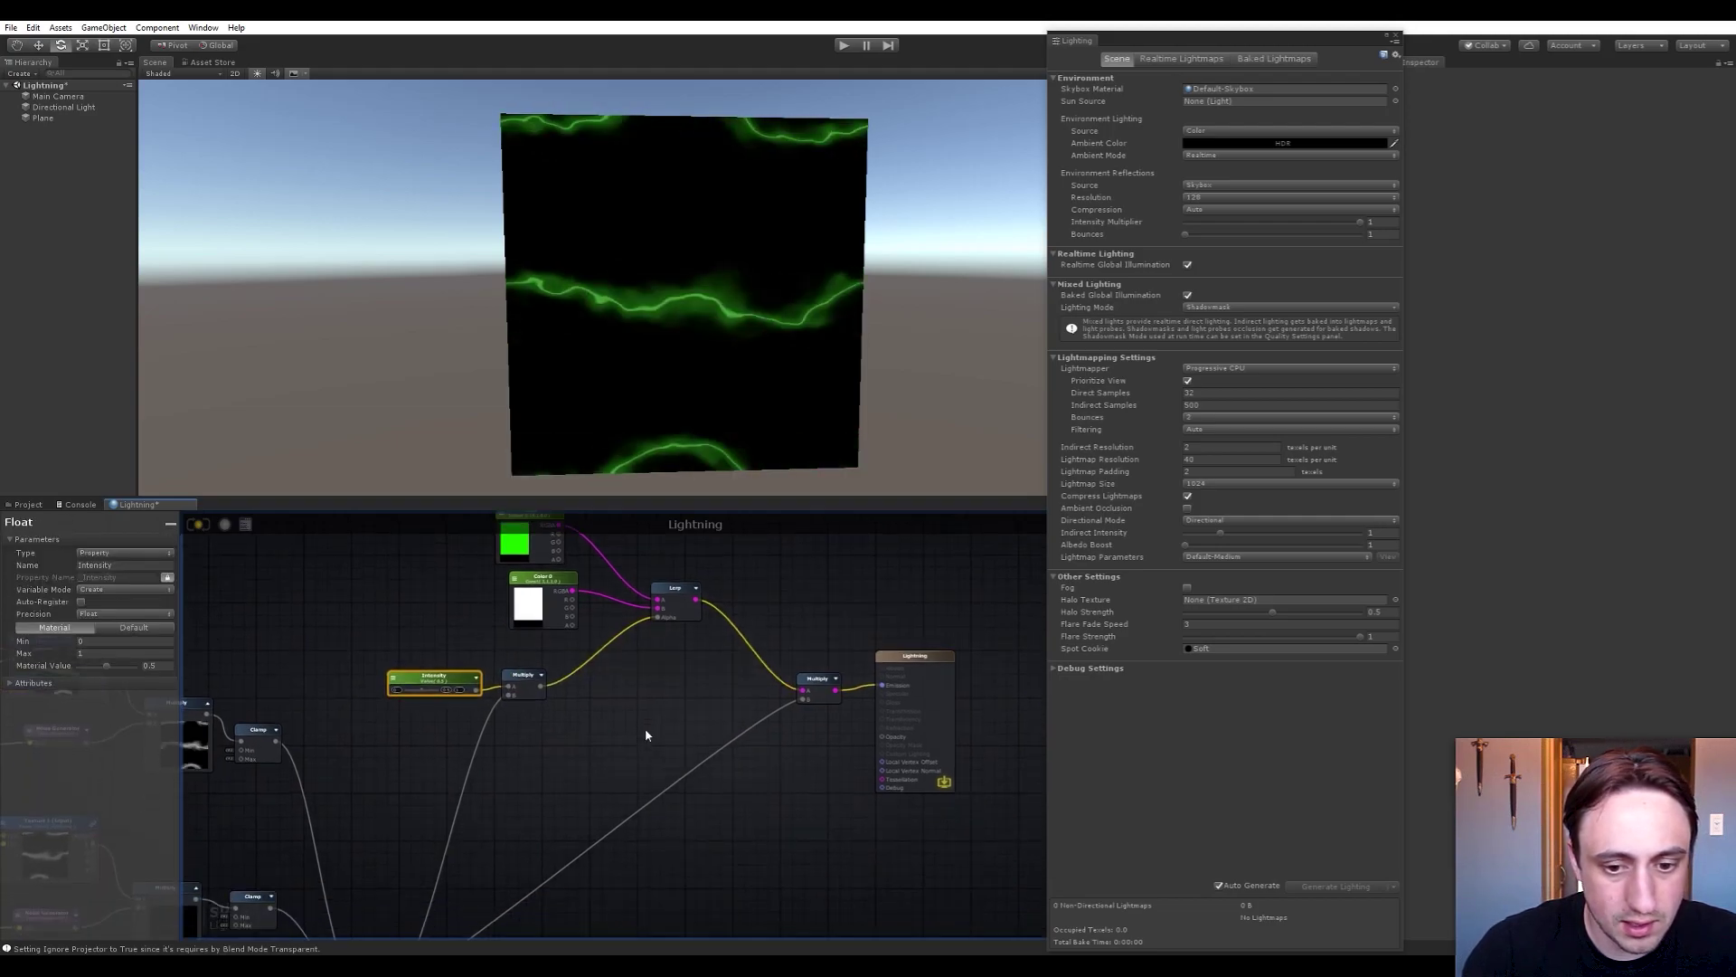
Connect the combined texture Add output to the output node's Opacity and update the shader
middle_click_drag(810, 800, 893, 685)
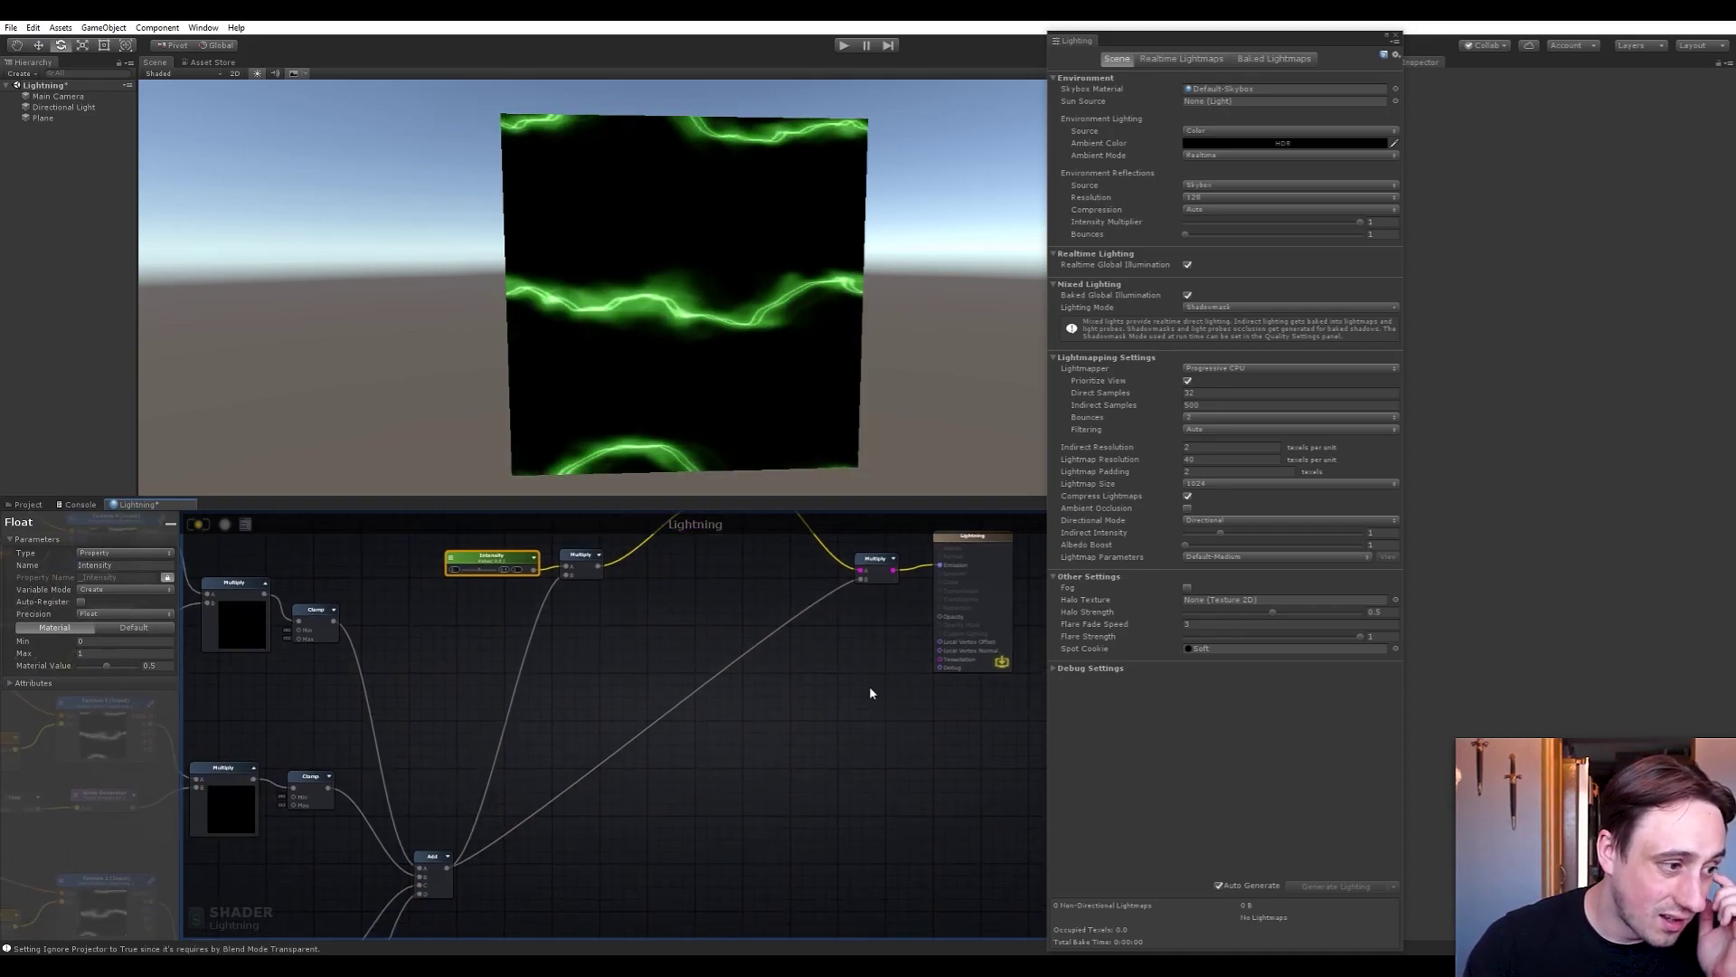
scroll(761, 767, "down", 2)
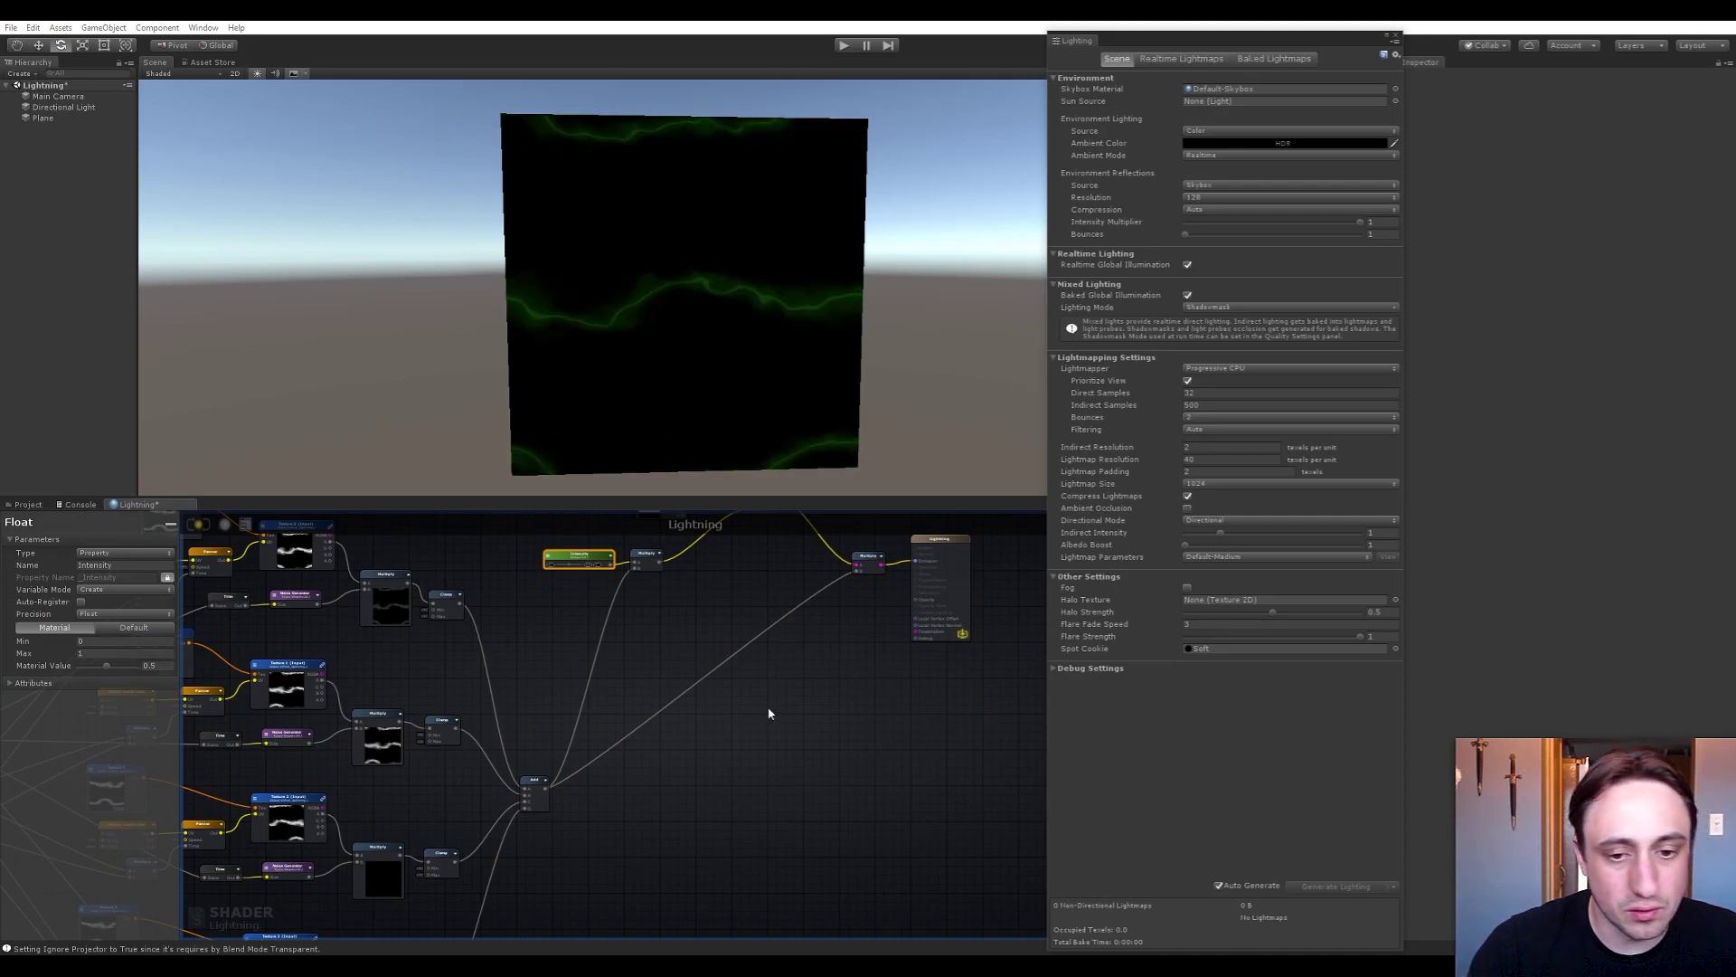
middle_click_drag(768, 709, 725, 775)
left_click(725, 775)
left_click_drag(515, 837, 886, 660)
left_click(199, 526)
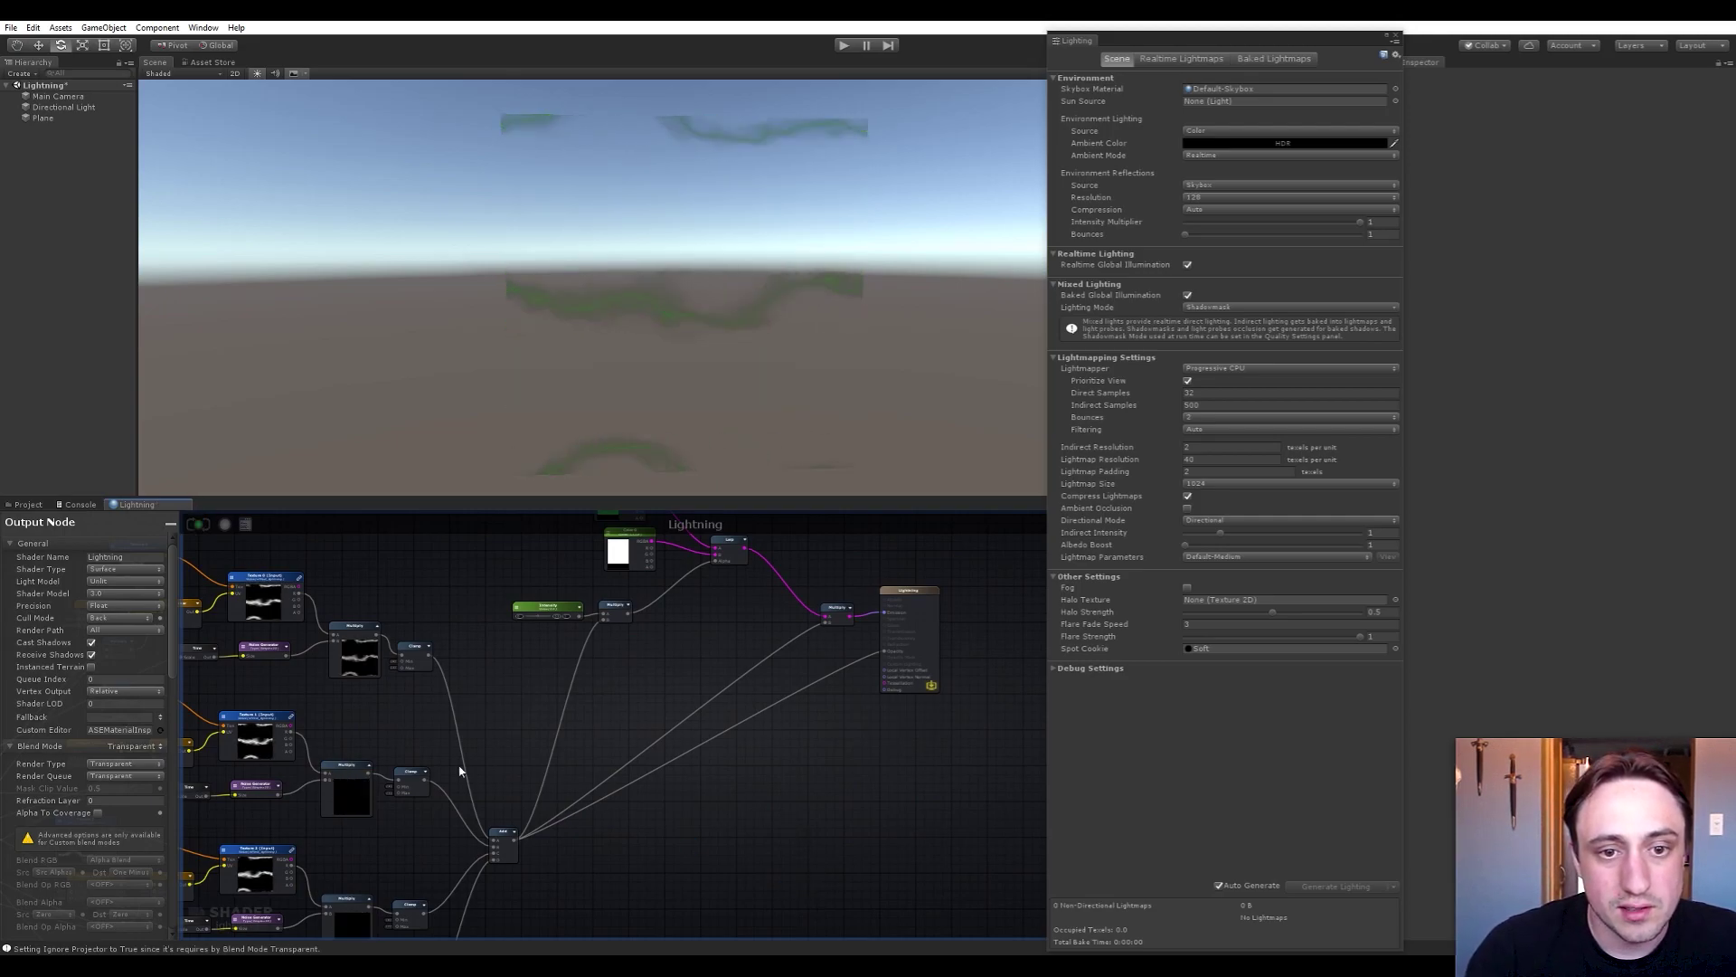
Insert an Add node that sums Intensity and the combined textures, connect it to Opacity and update the shader
scroll(356, 794, "up", 5)
scroll(457, 745, "down", 3)
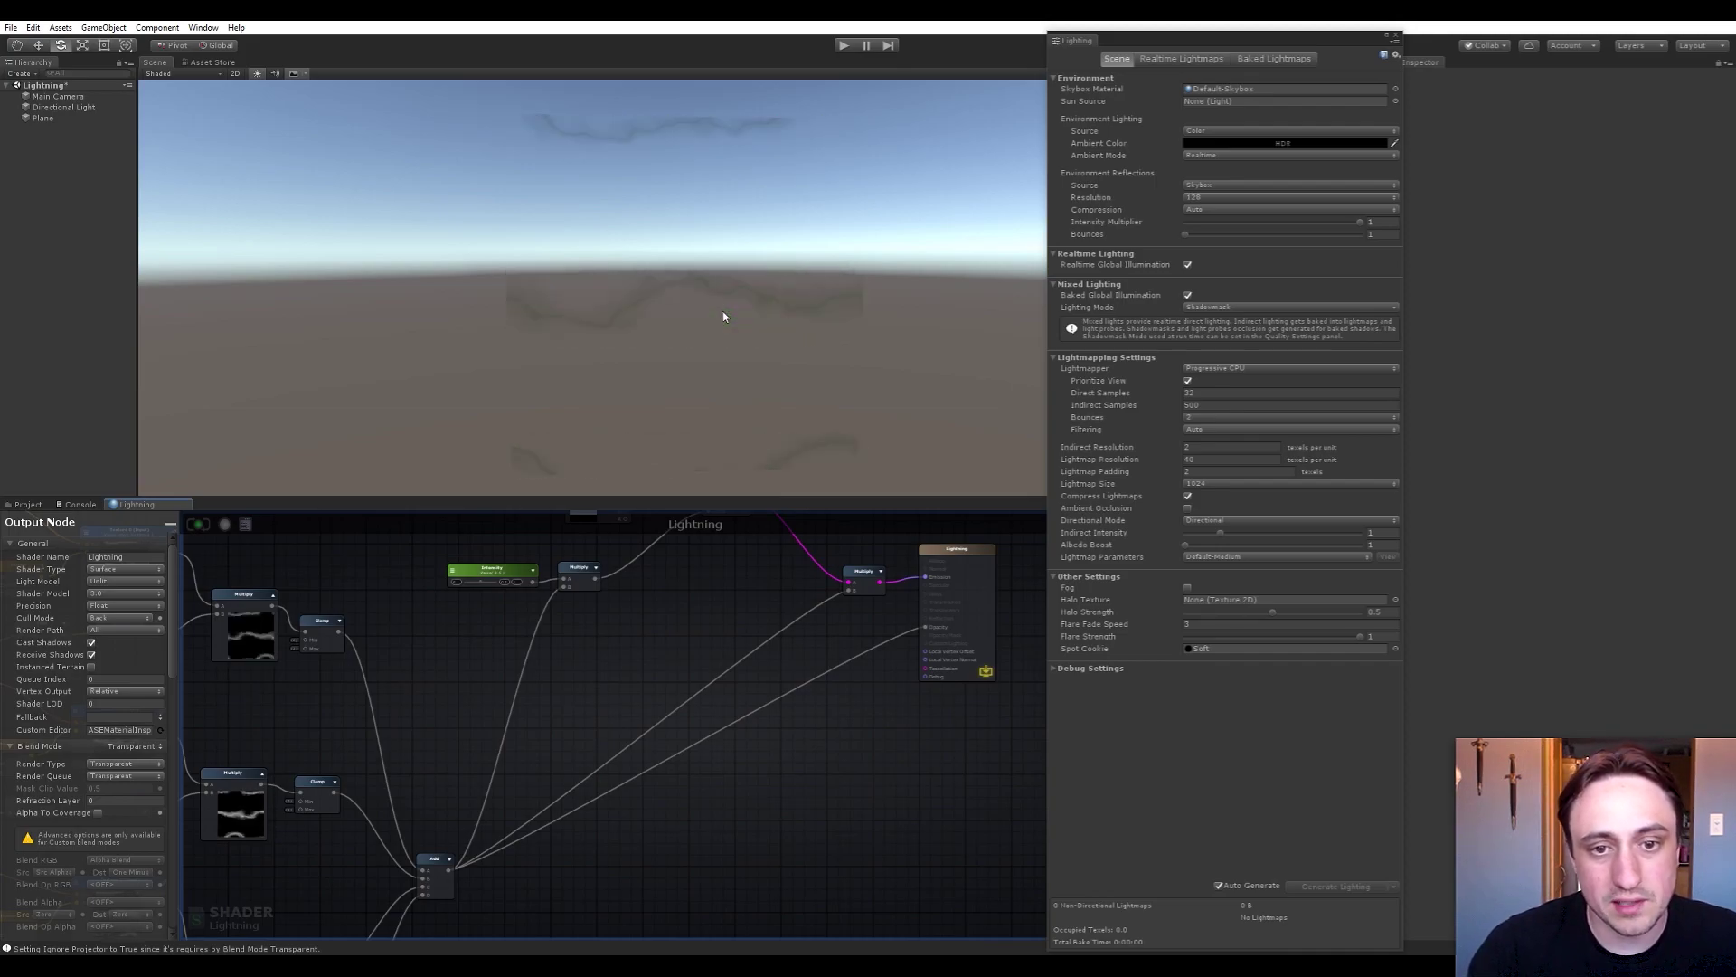
scroll(784, 589, "up", 3)
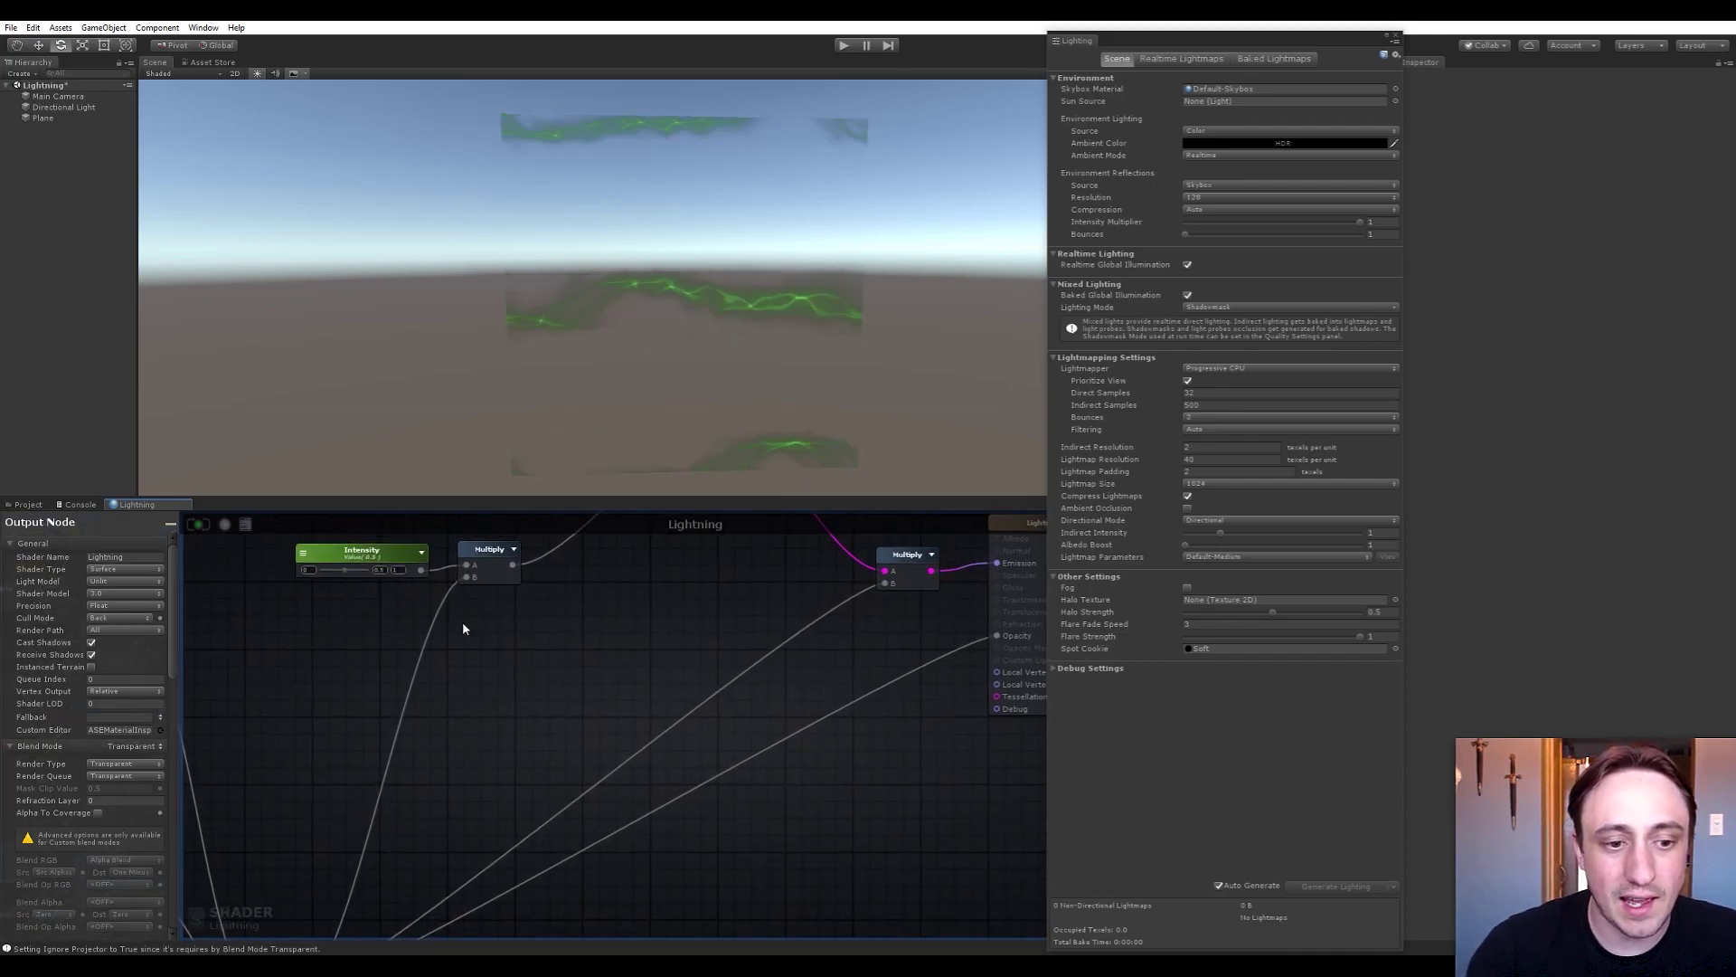
key("space")
type("add")
key("Return")
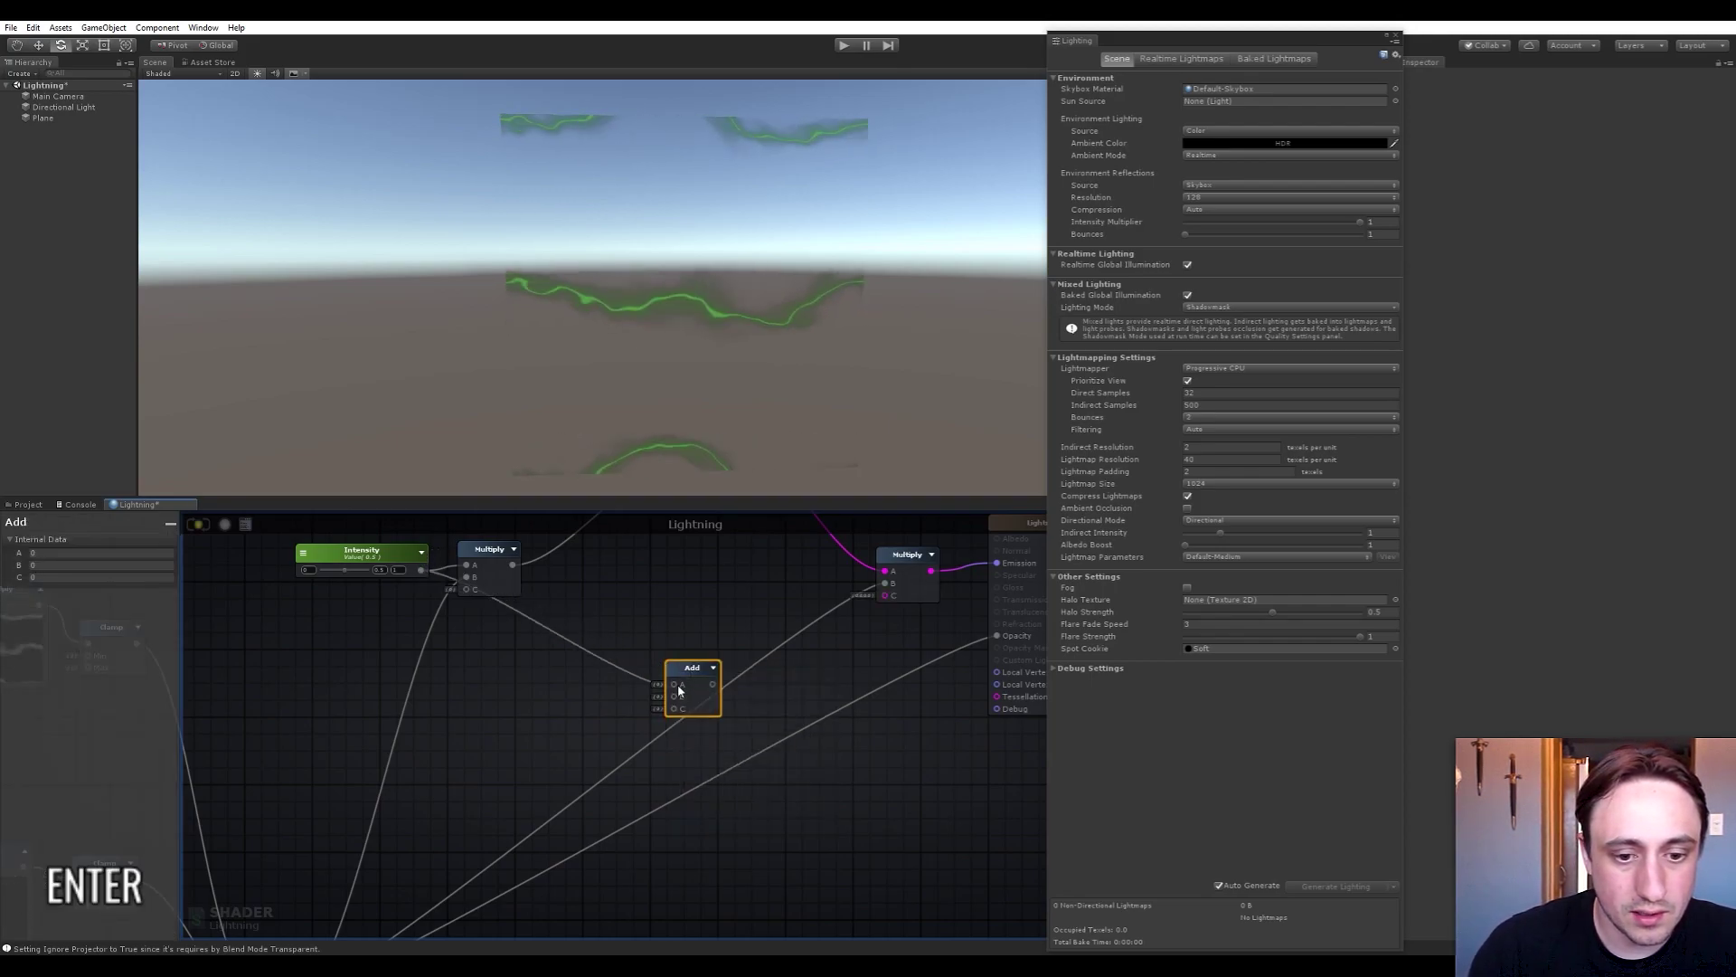
scroll(600, 735, "down", 5)
left_click_drag(399, 817, 864, 577)
left_click_drag(682, 620, 749, 643)
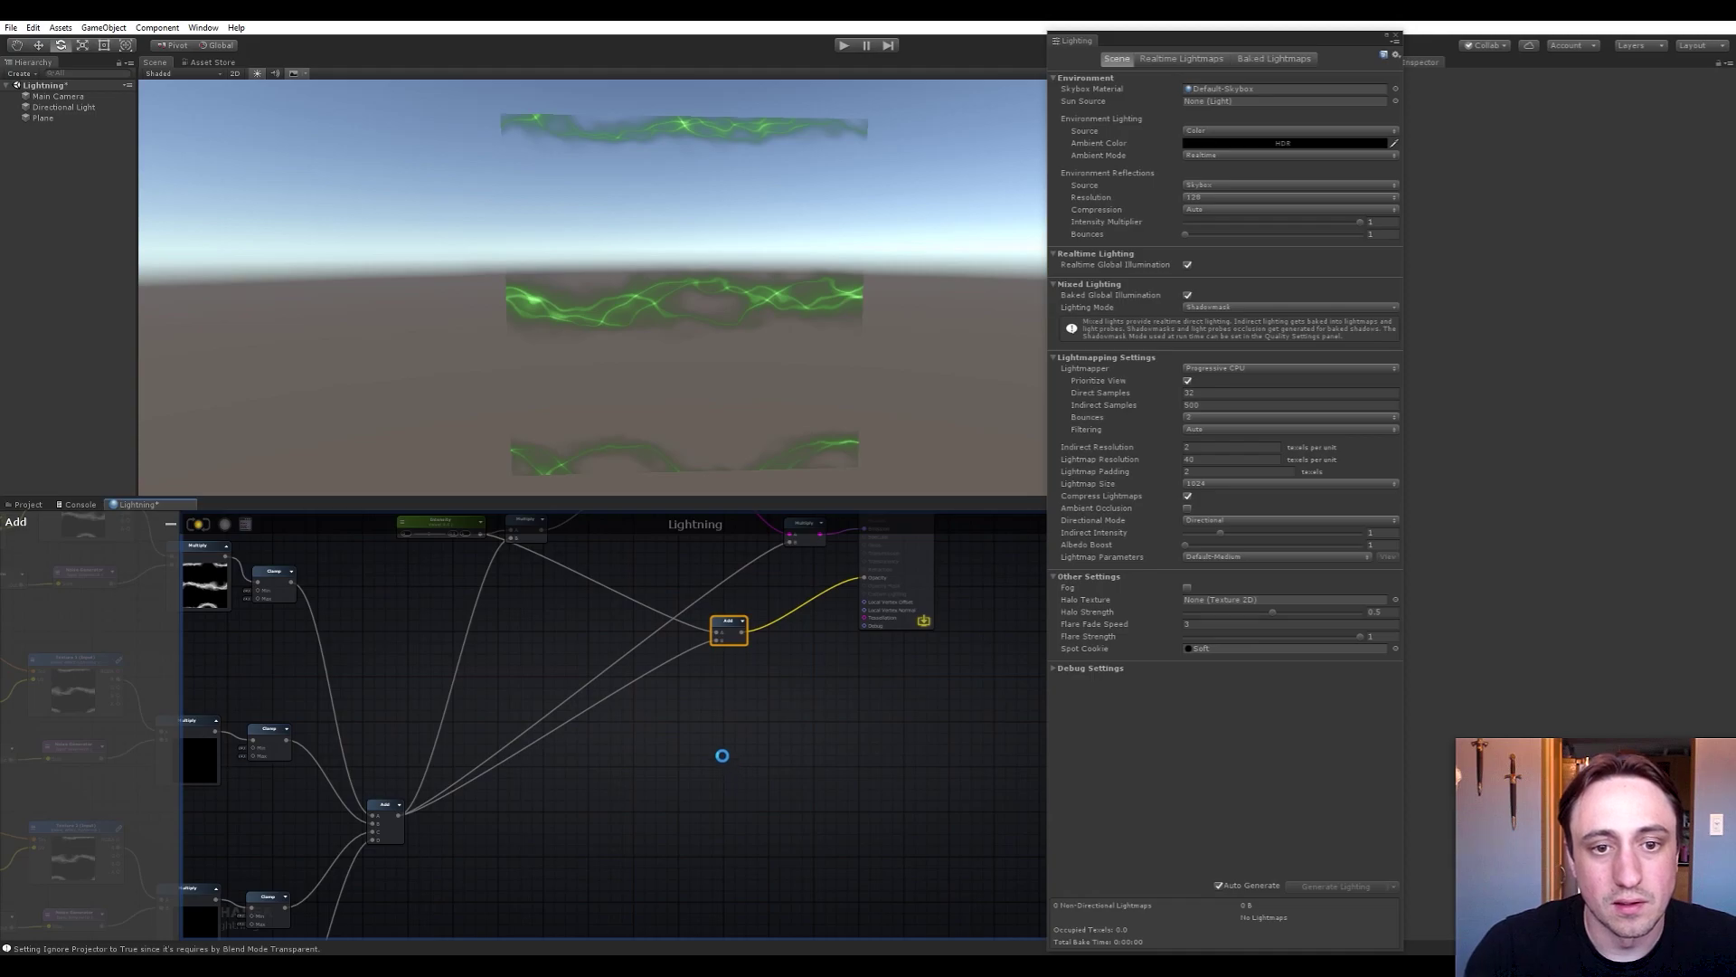
scroll(687, 720, "up", 3)
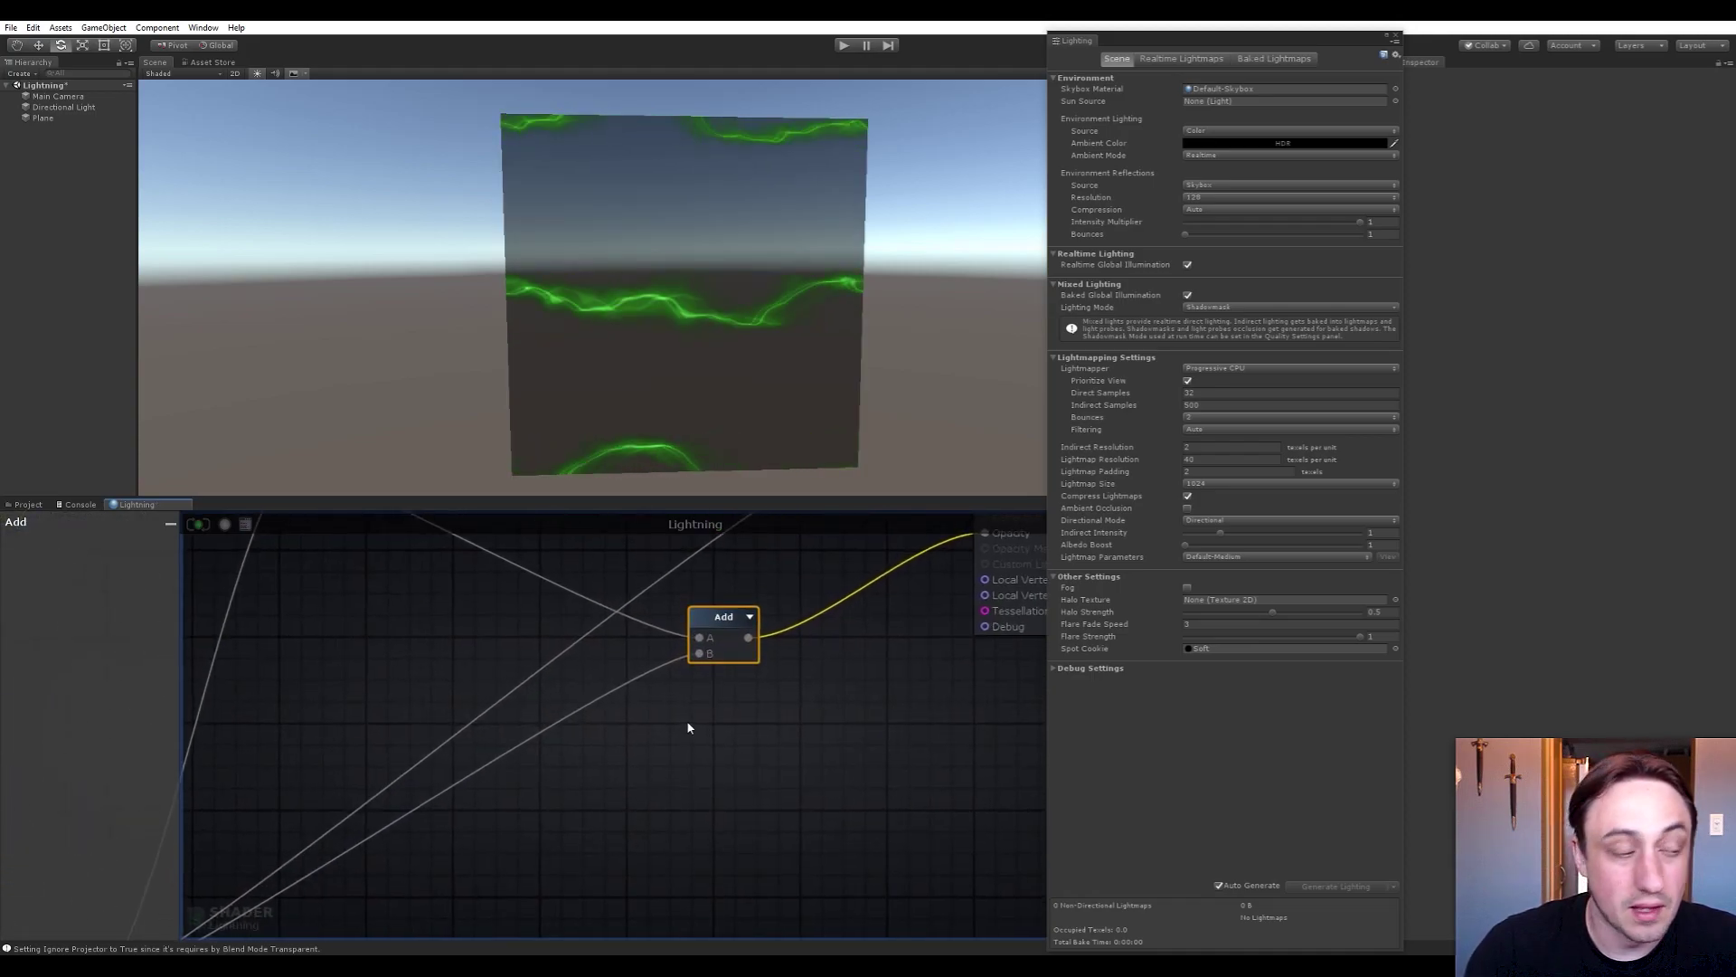
Shift the Multiply node that feeds the Lerp's Alpha and the Intensity node to tidy the graph around the new Add node
scroll(712, 769, "down", 5)
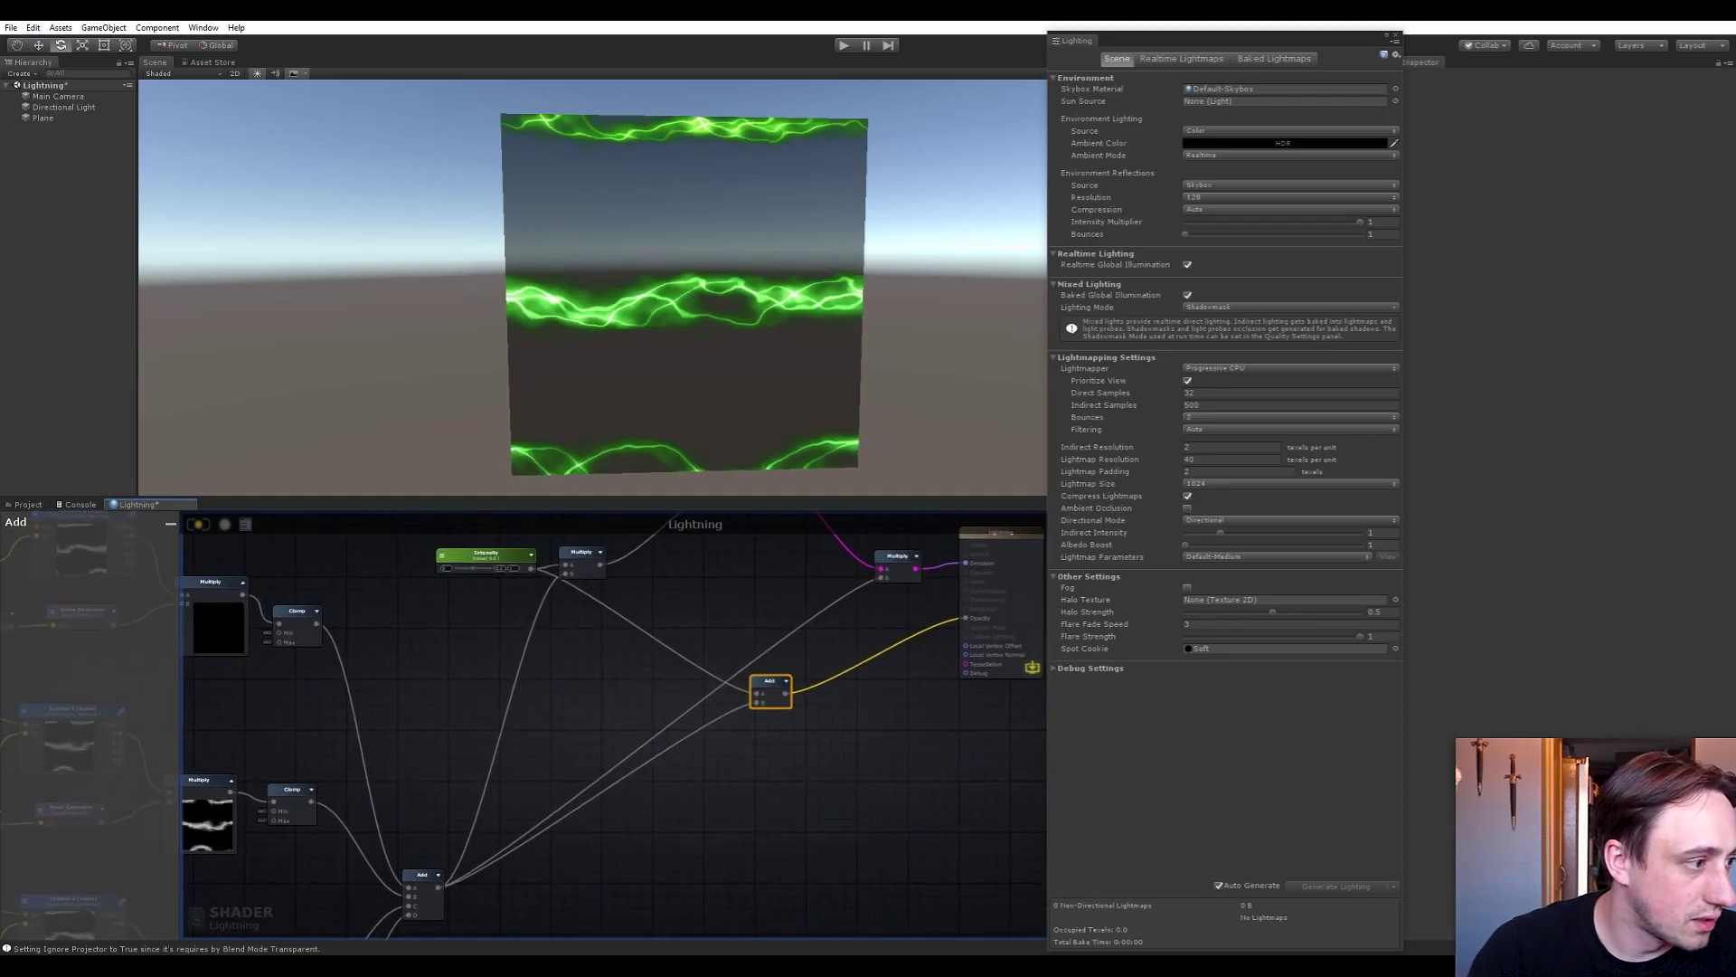
middle_click_drag(586, 626, 671, 694)
left_click_drag(668, 639, 712, 658)
middle_click_drag(776, 726, 712, 672)
mouse_move(508, 573)
left_mouse_down()
mouse_move(472, 623)
mouse_move(519, 589)
left_mouse_up()
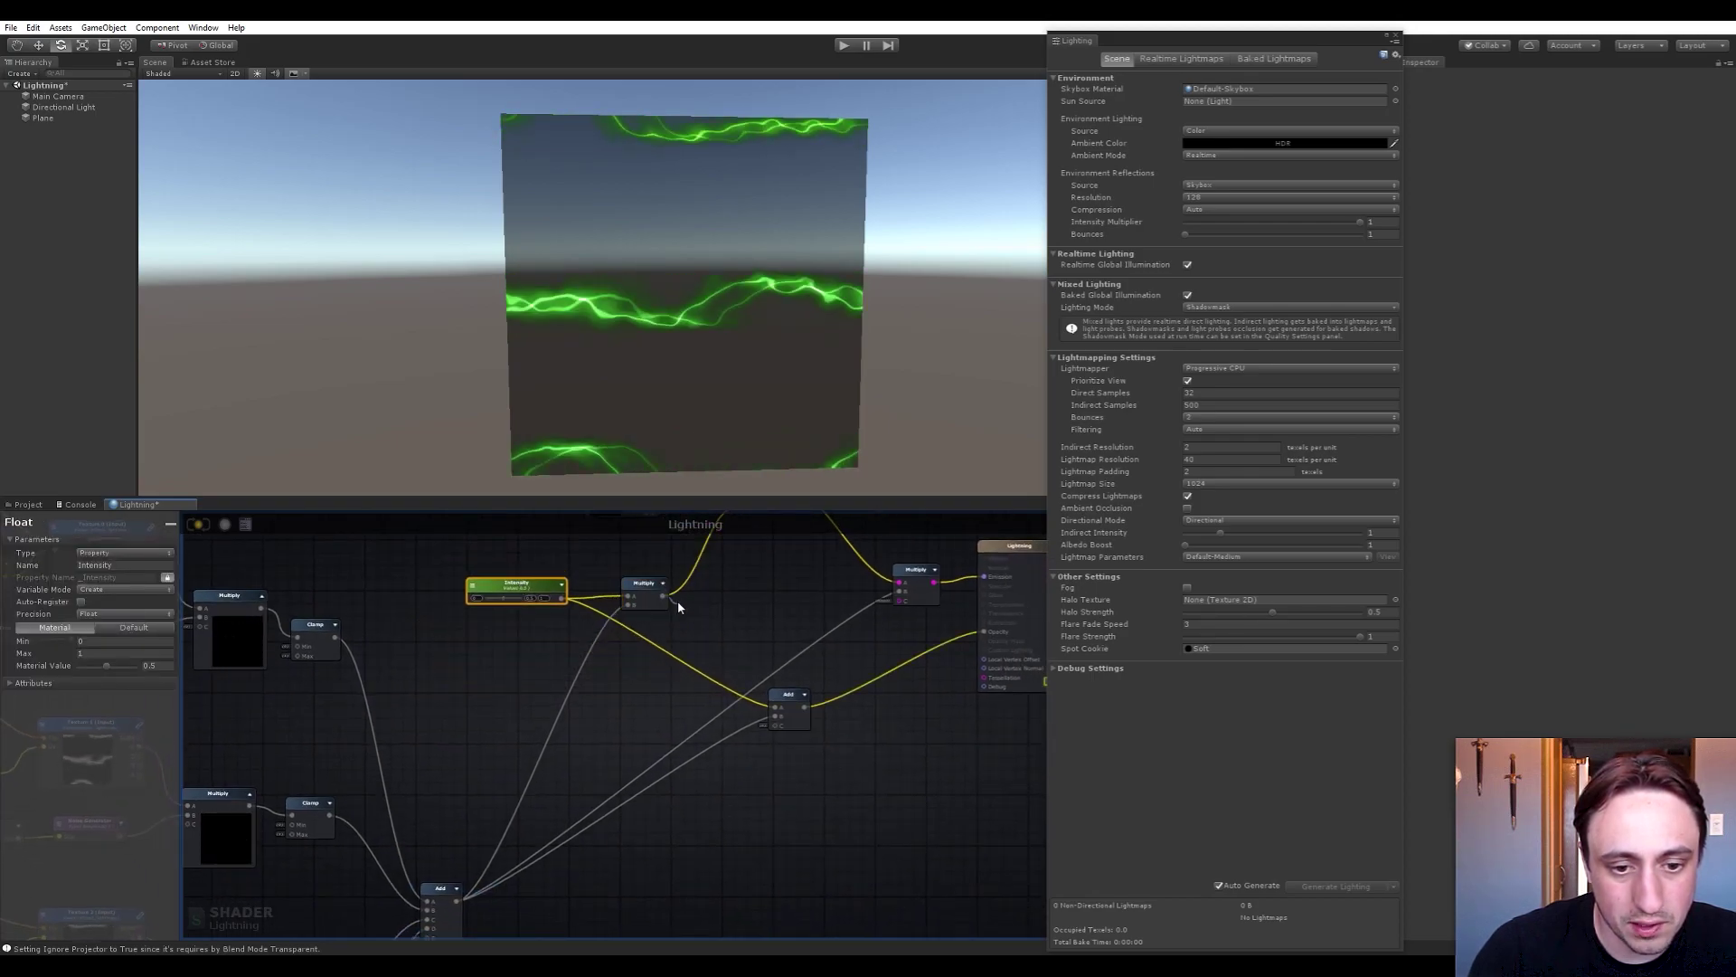
Rewire the opacity Add node's A input to take the output of the Multiply that combines Intensity and the textures
left_click_drag(773, 707, 774, 707)
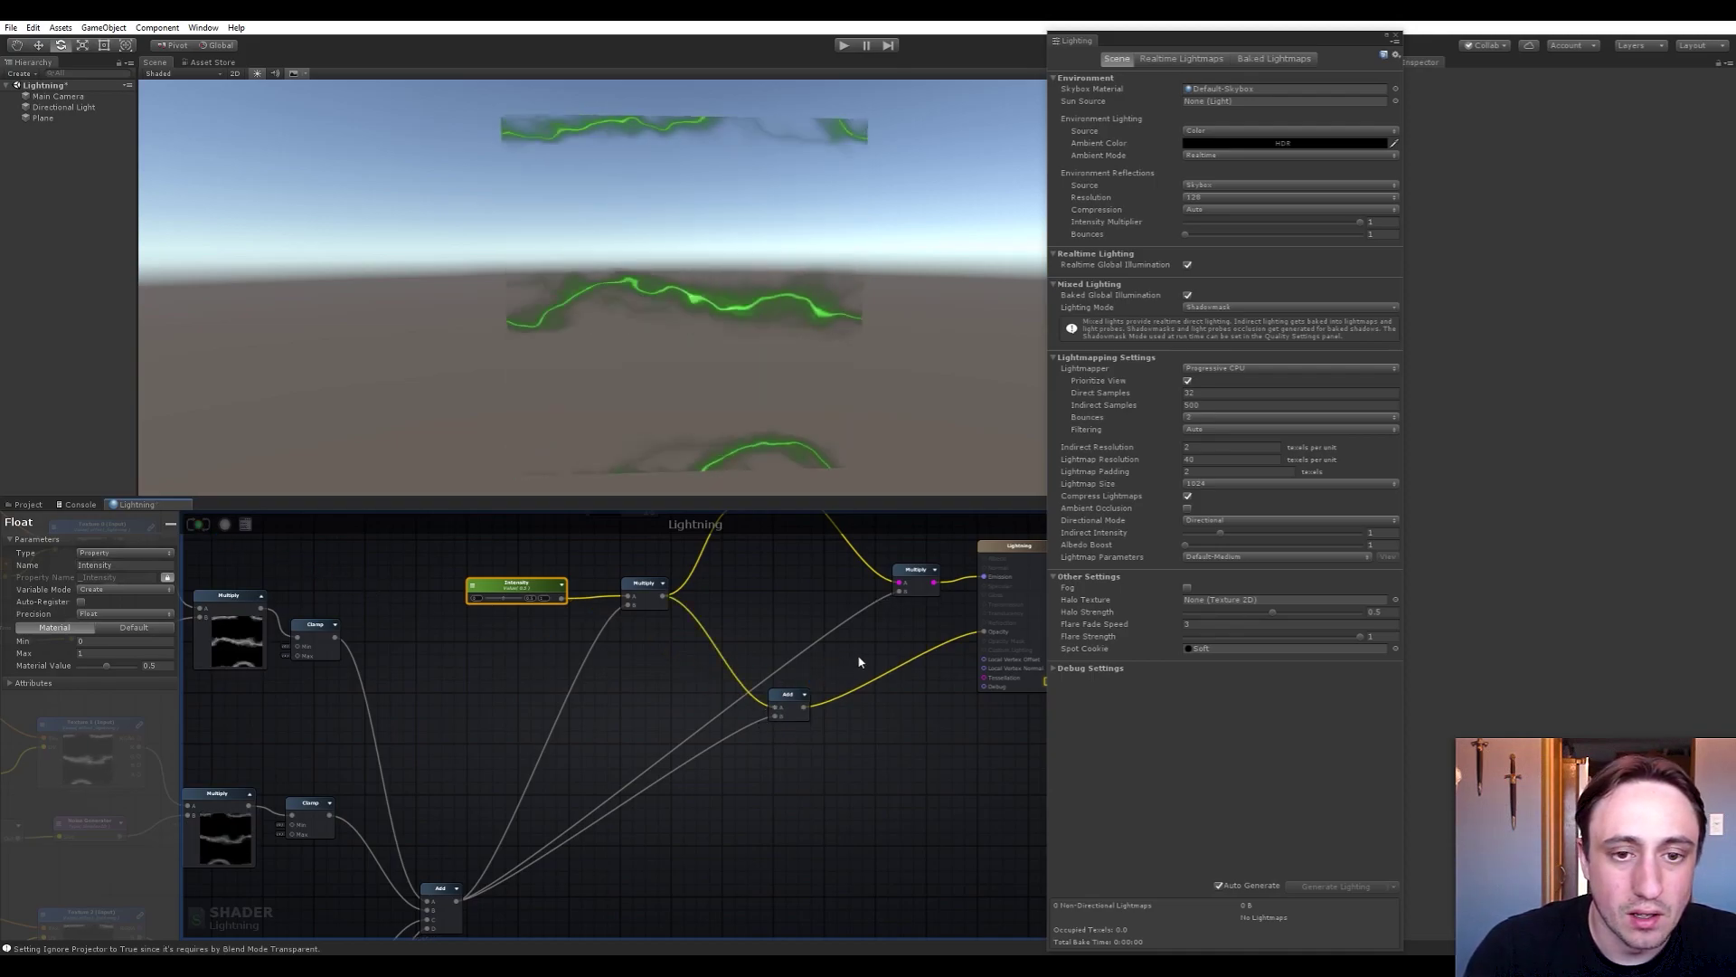
scroll(752, 669, "down", 3)
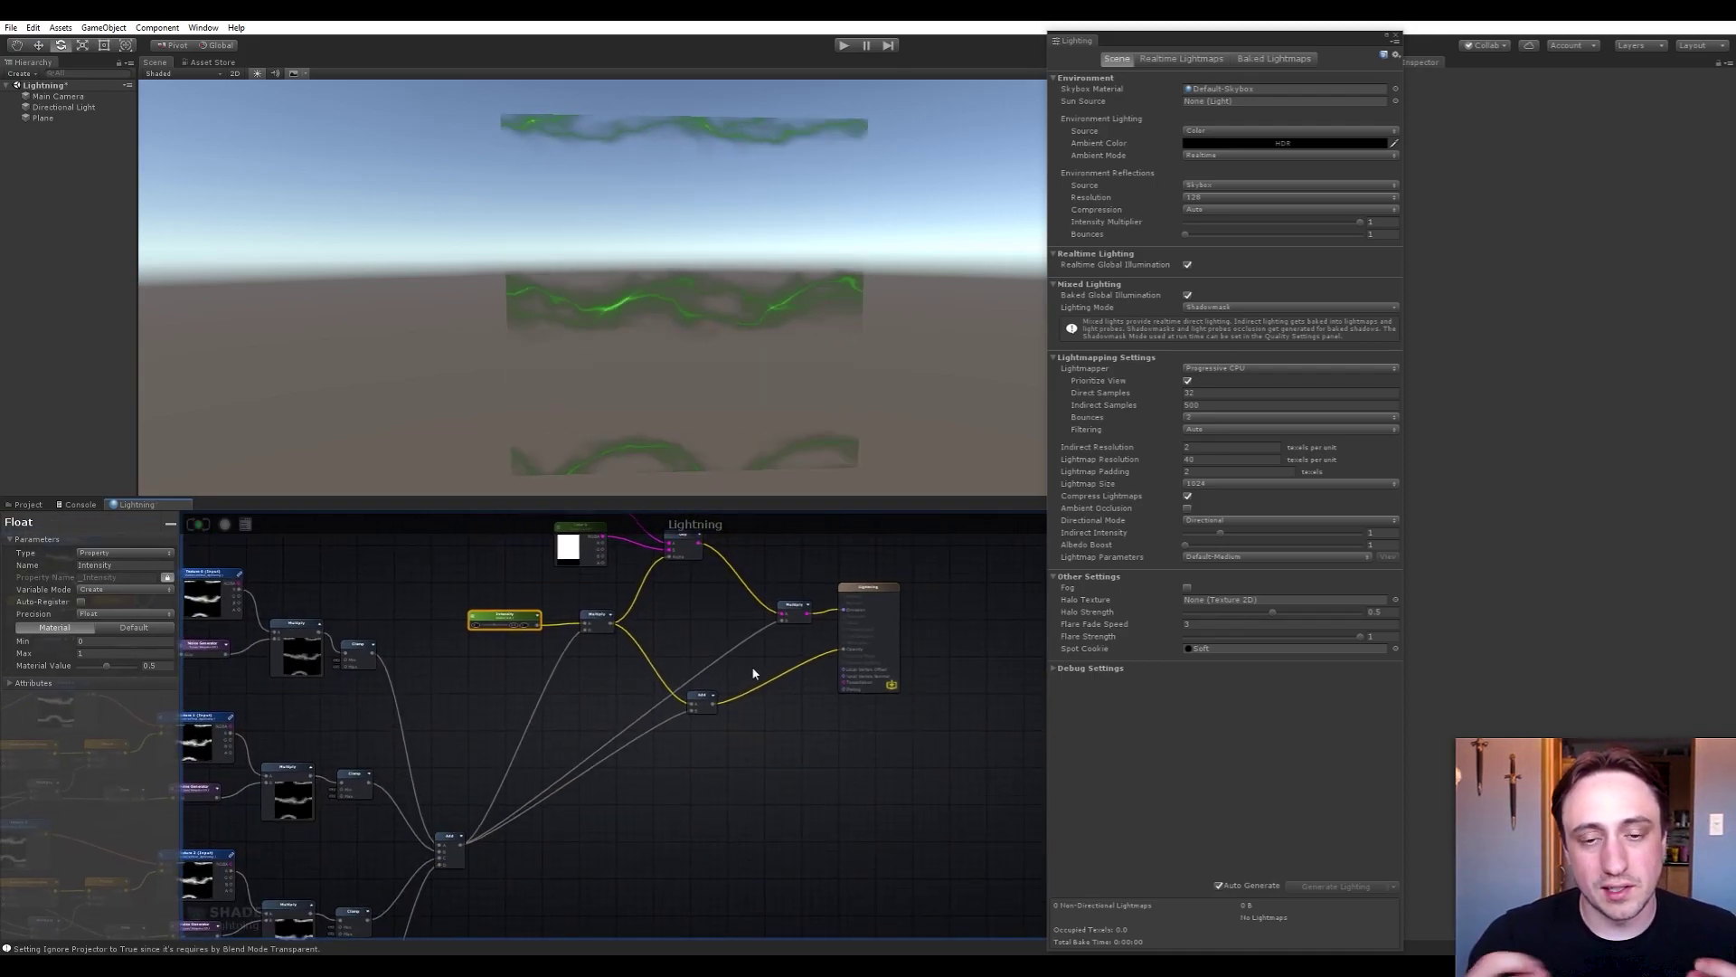
scroll(753, 671, "up", 1)
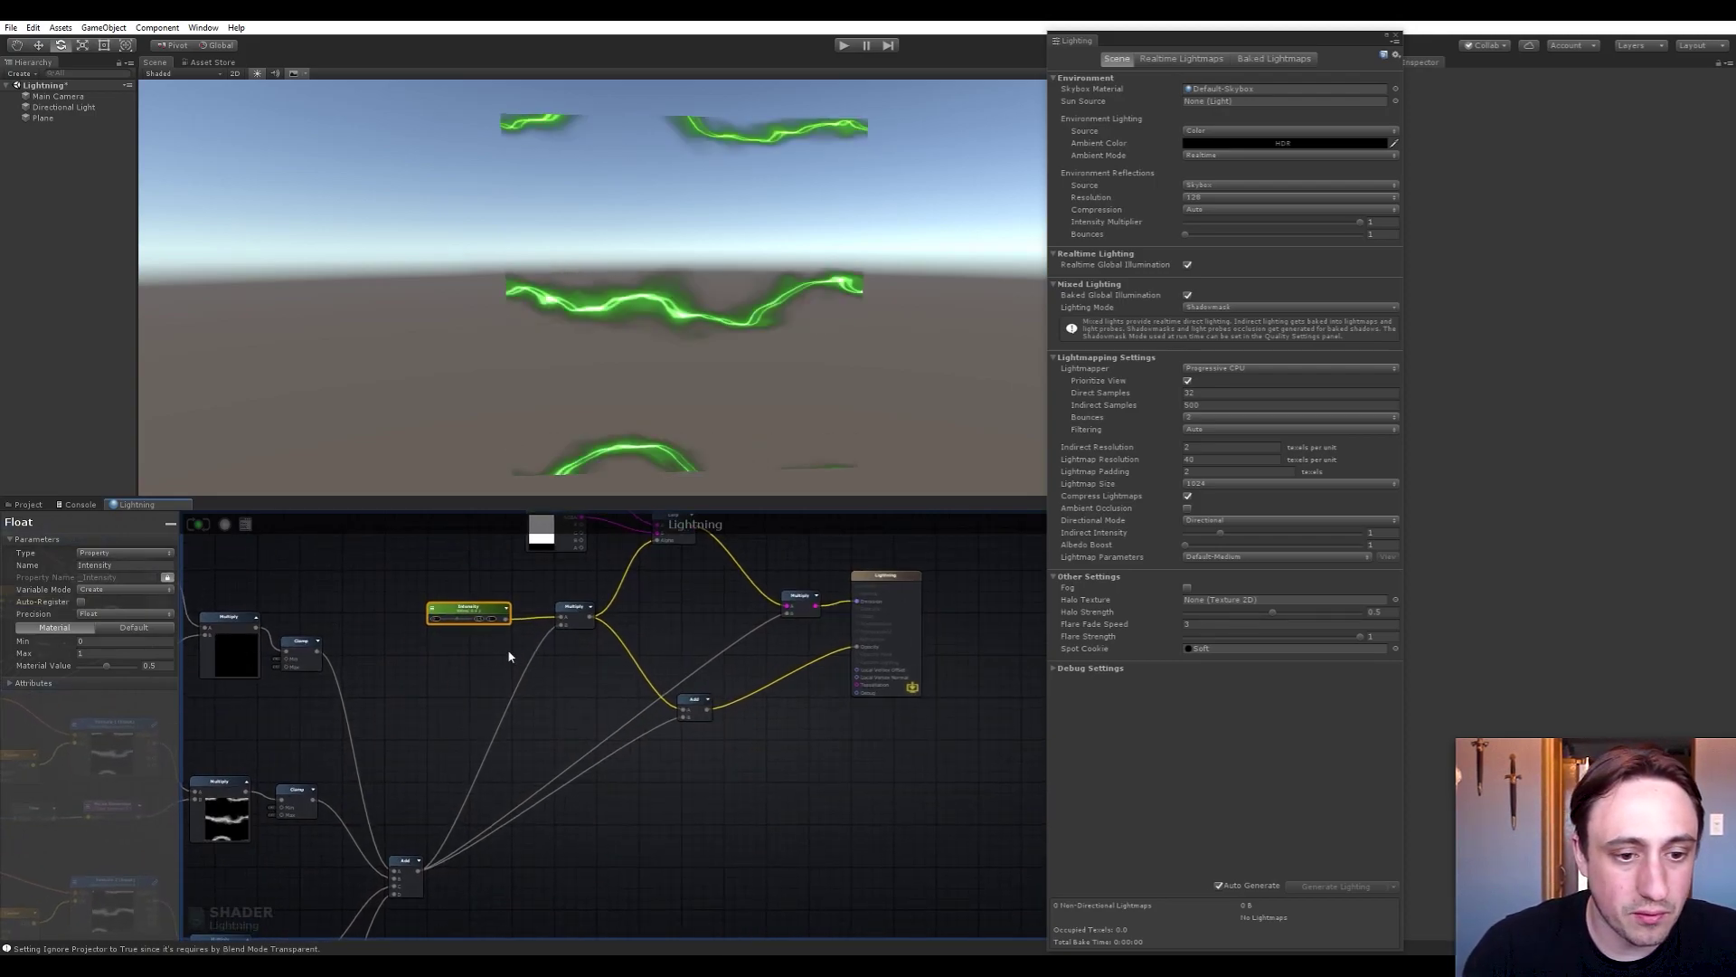
Test the effect by lowering the Intensity property to 0, then raising it to about 0.55
mouse_move(458, 620)
left_mouse_down()
mouse_move(504, 631)
mouse_move(436, 635)
left_mouse_up()
scroll(473, 627, "up", 3)
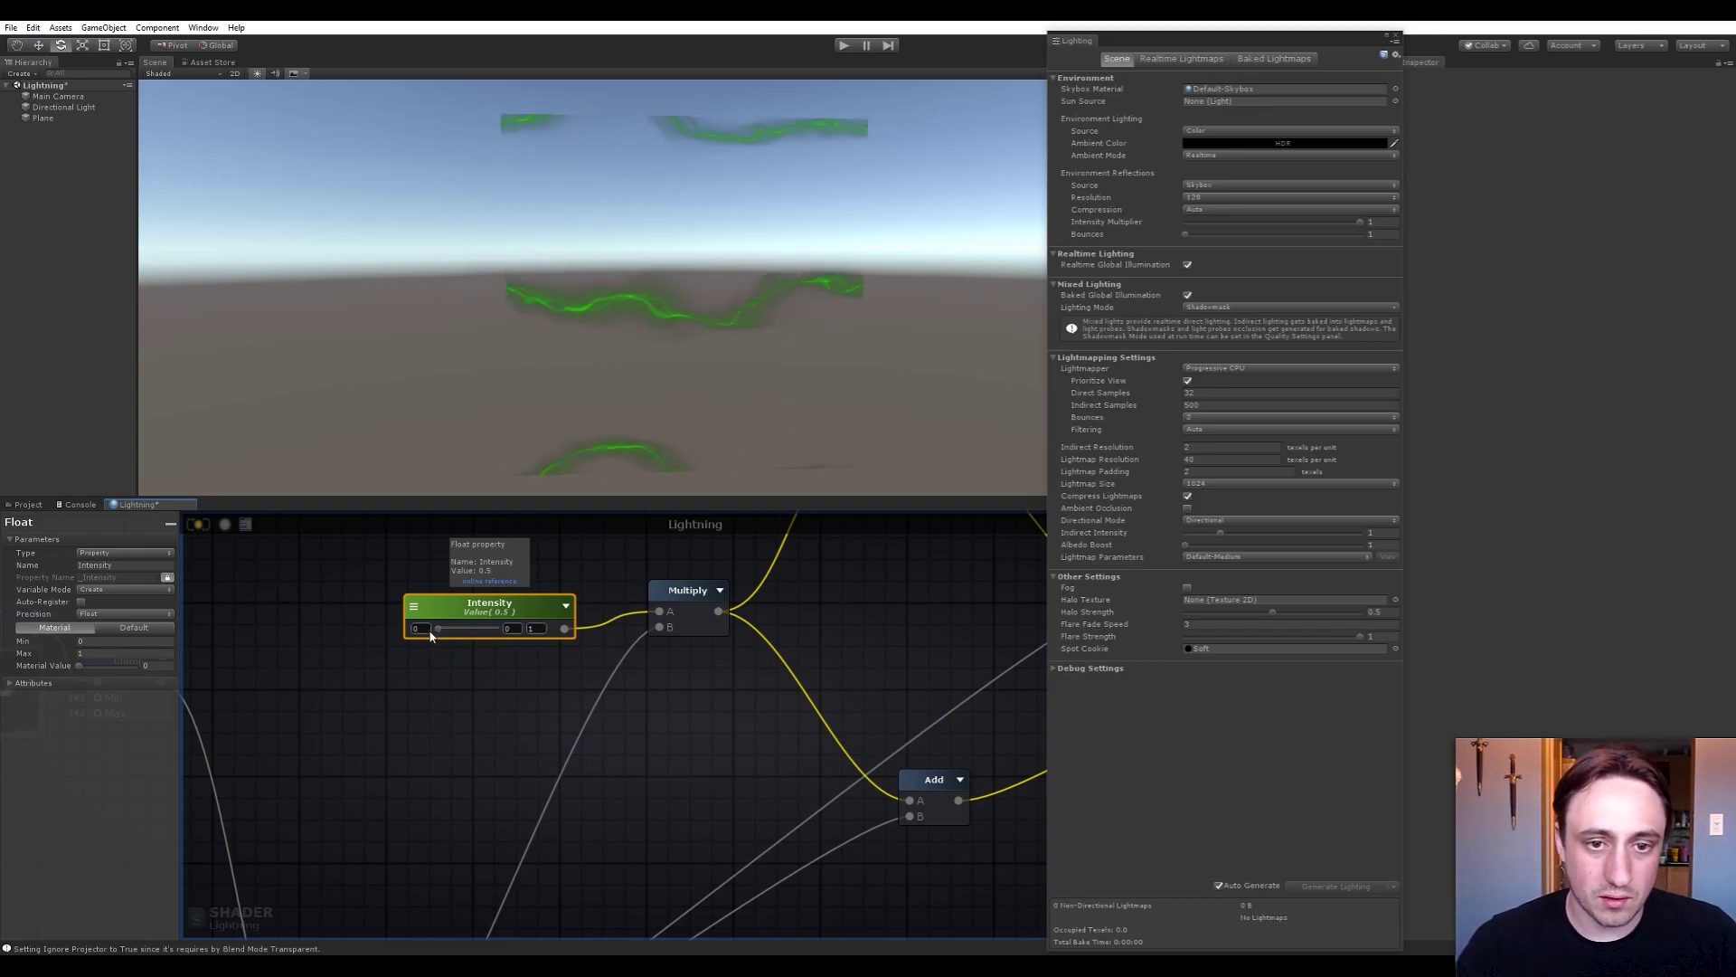
left_click_drag(429, 637, 471, 631)
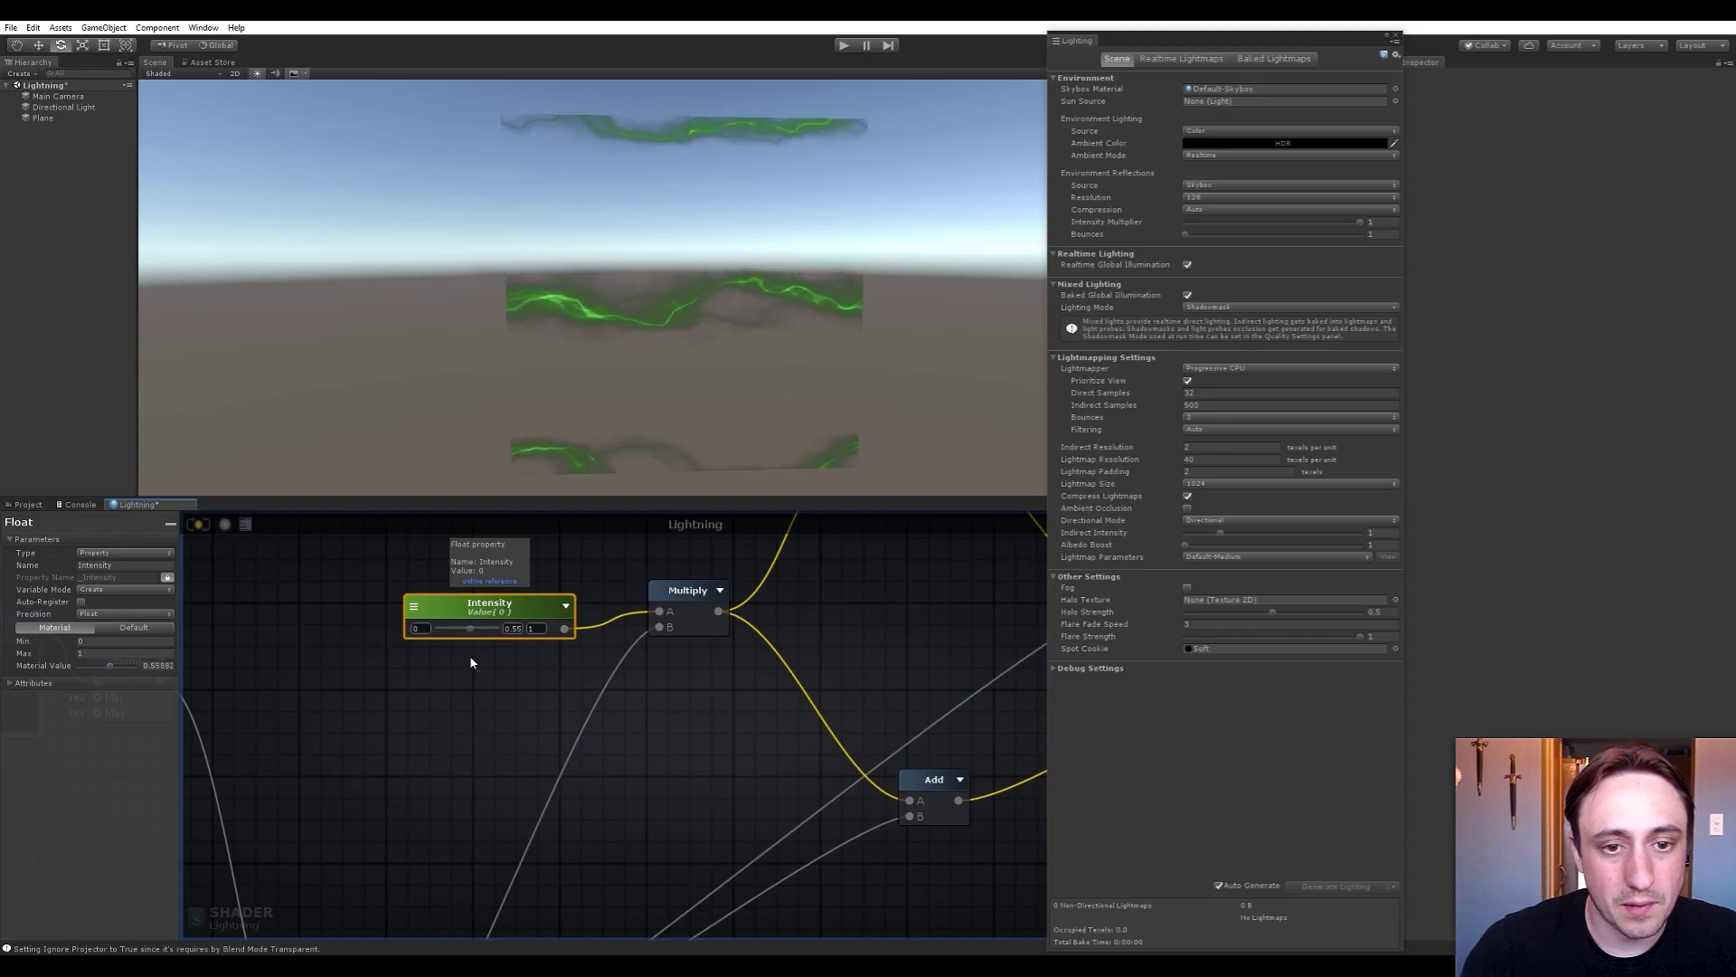
left_click(593, 757)
scroll(593, 758, "down", 5)
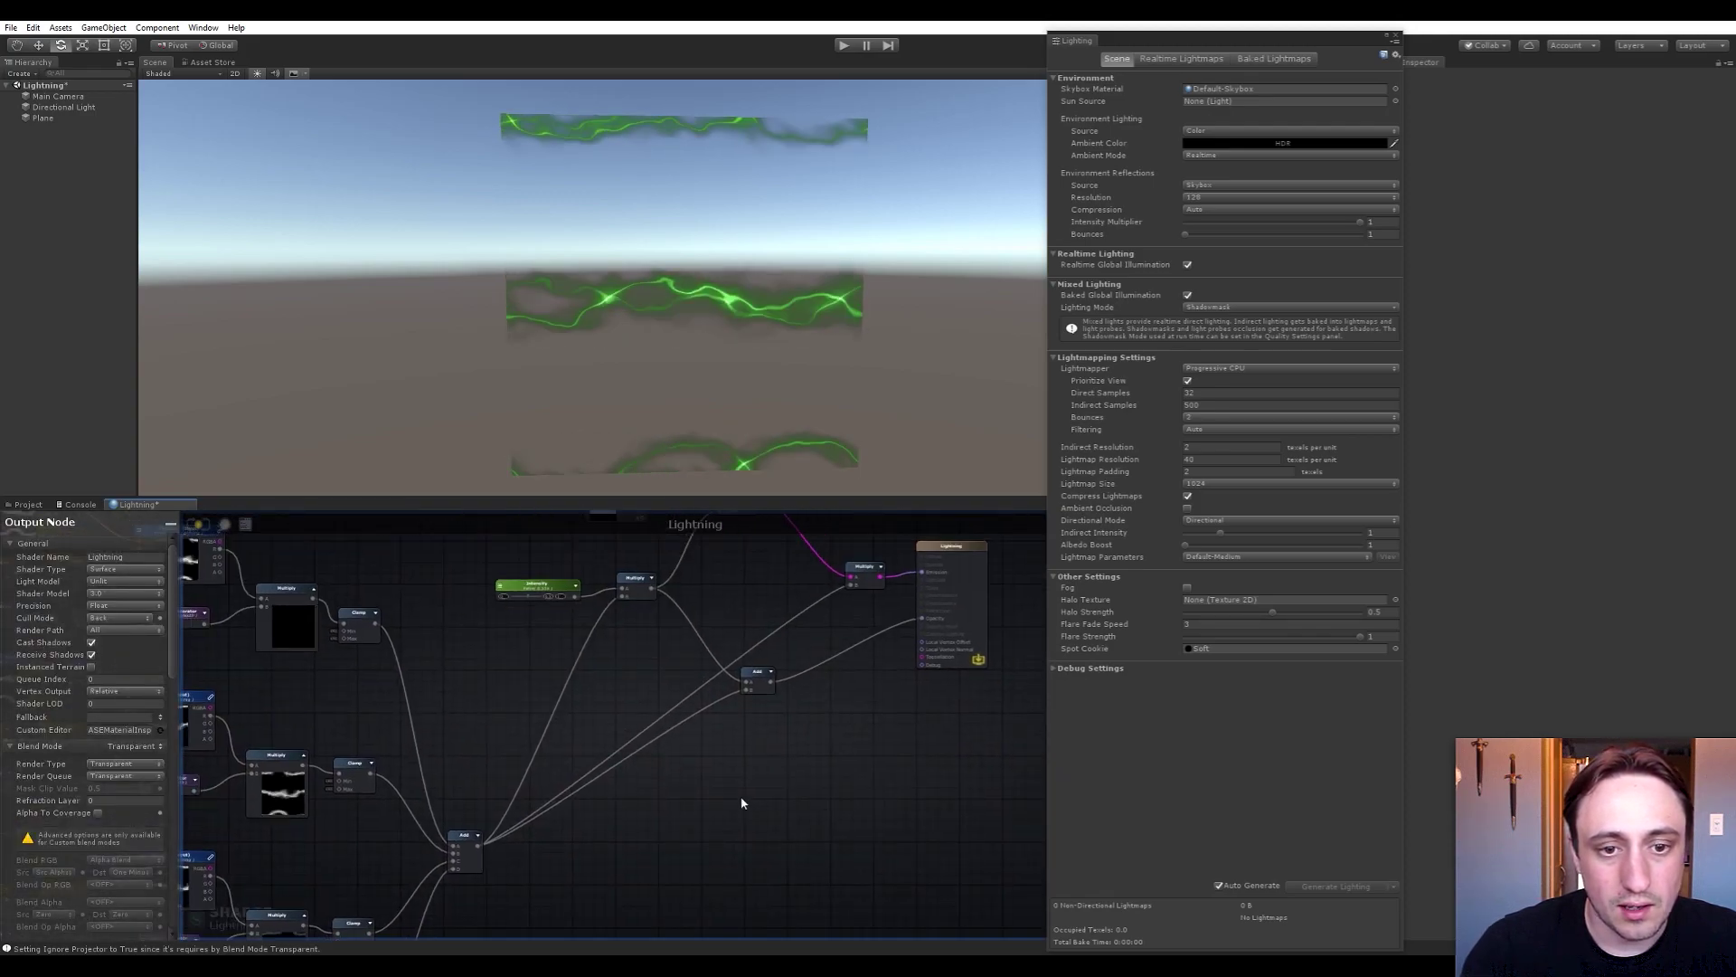
scroll(741, 803, "down", 2)
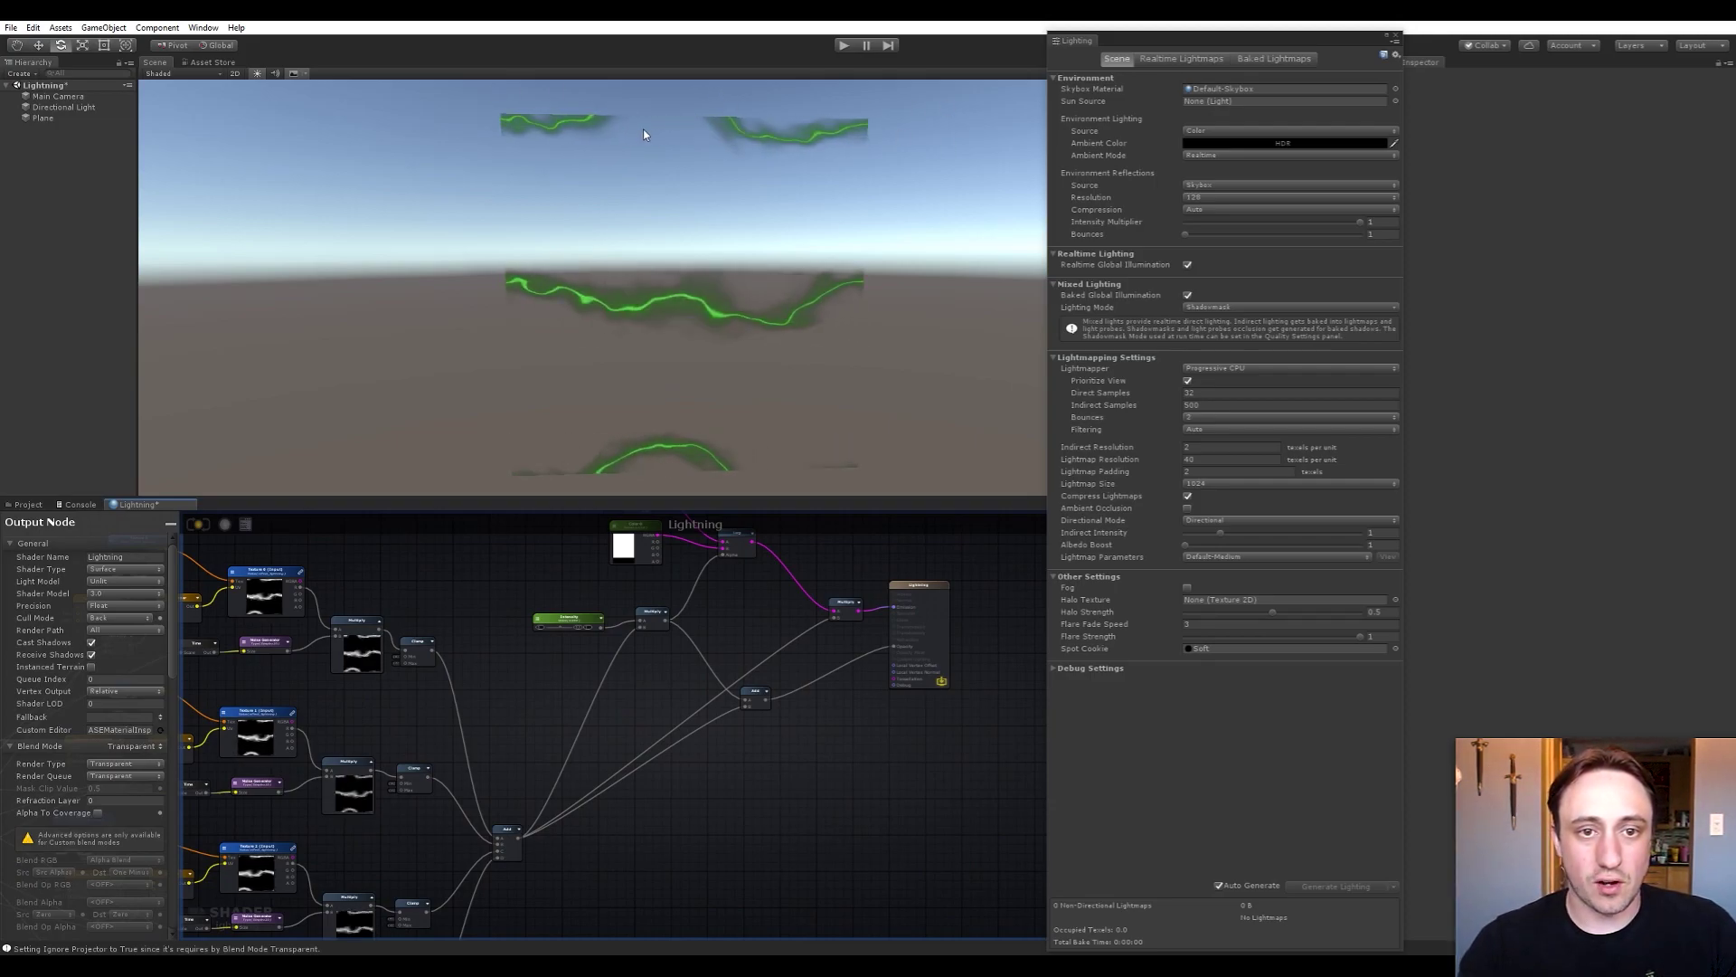
middle_click_drag(666, 803, 751, 674)
scroll(709, 710, "down", 1)
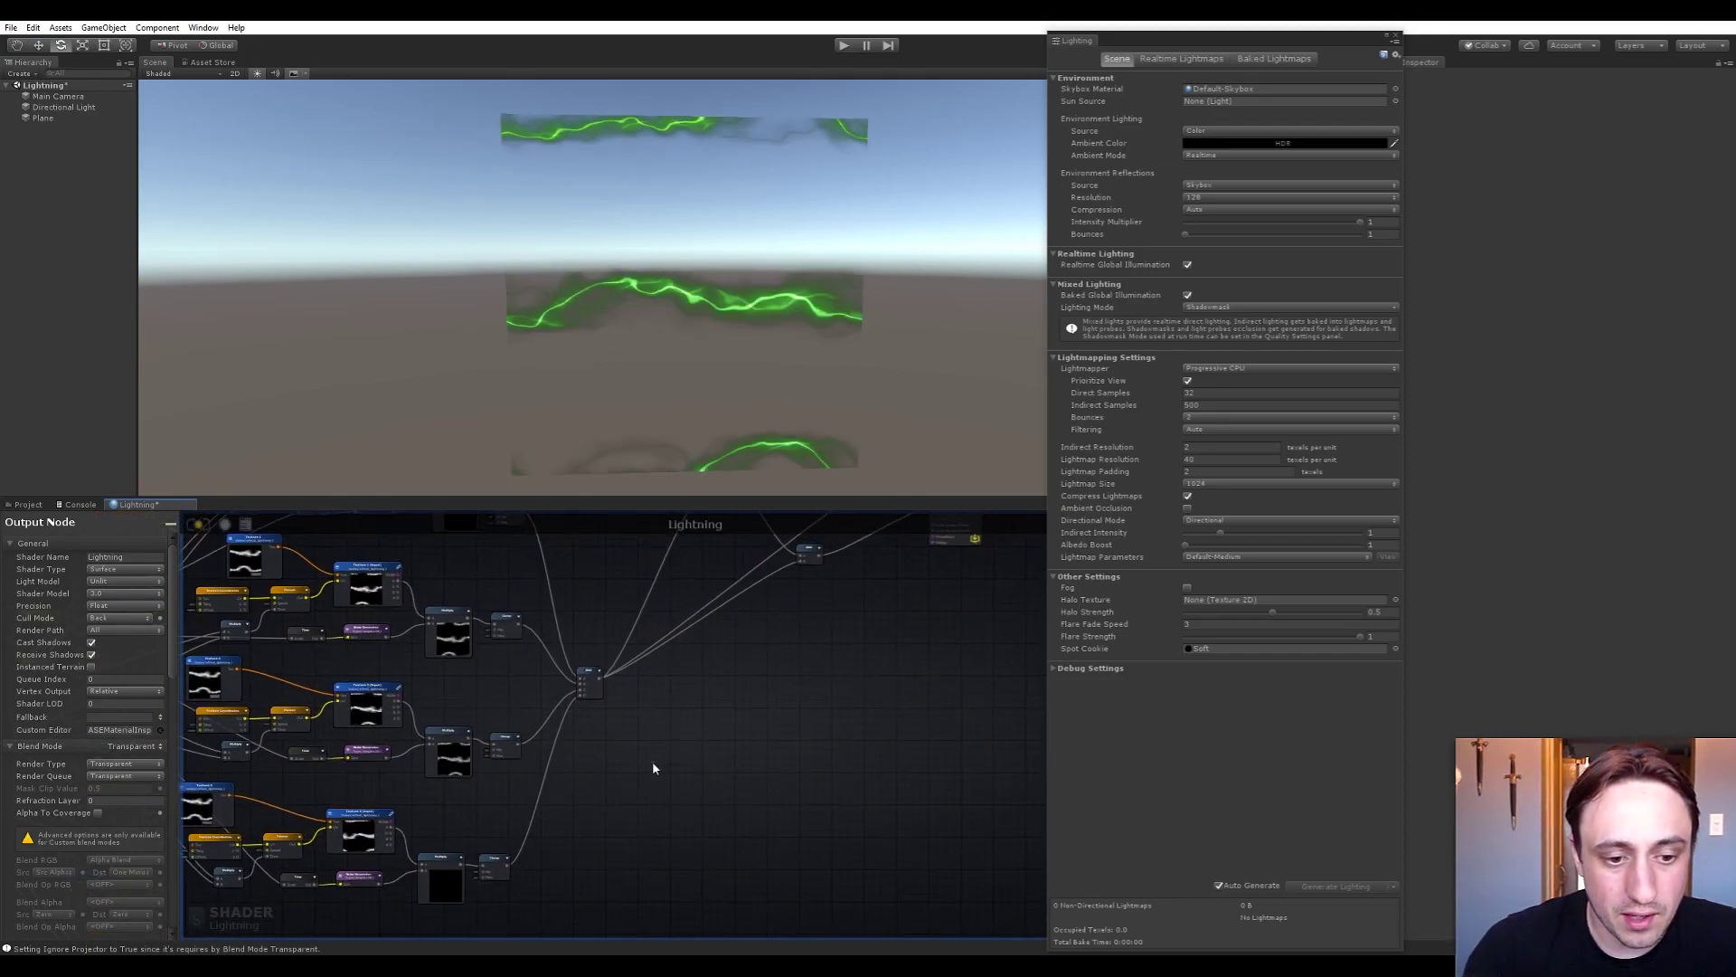
key("space")
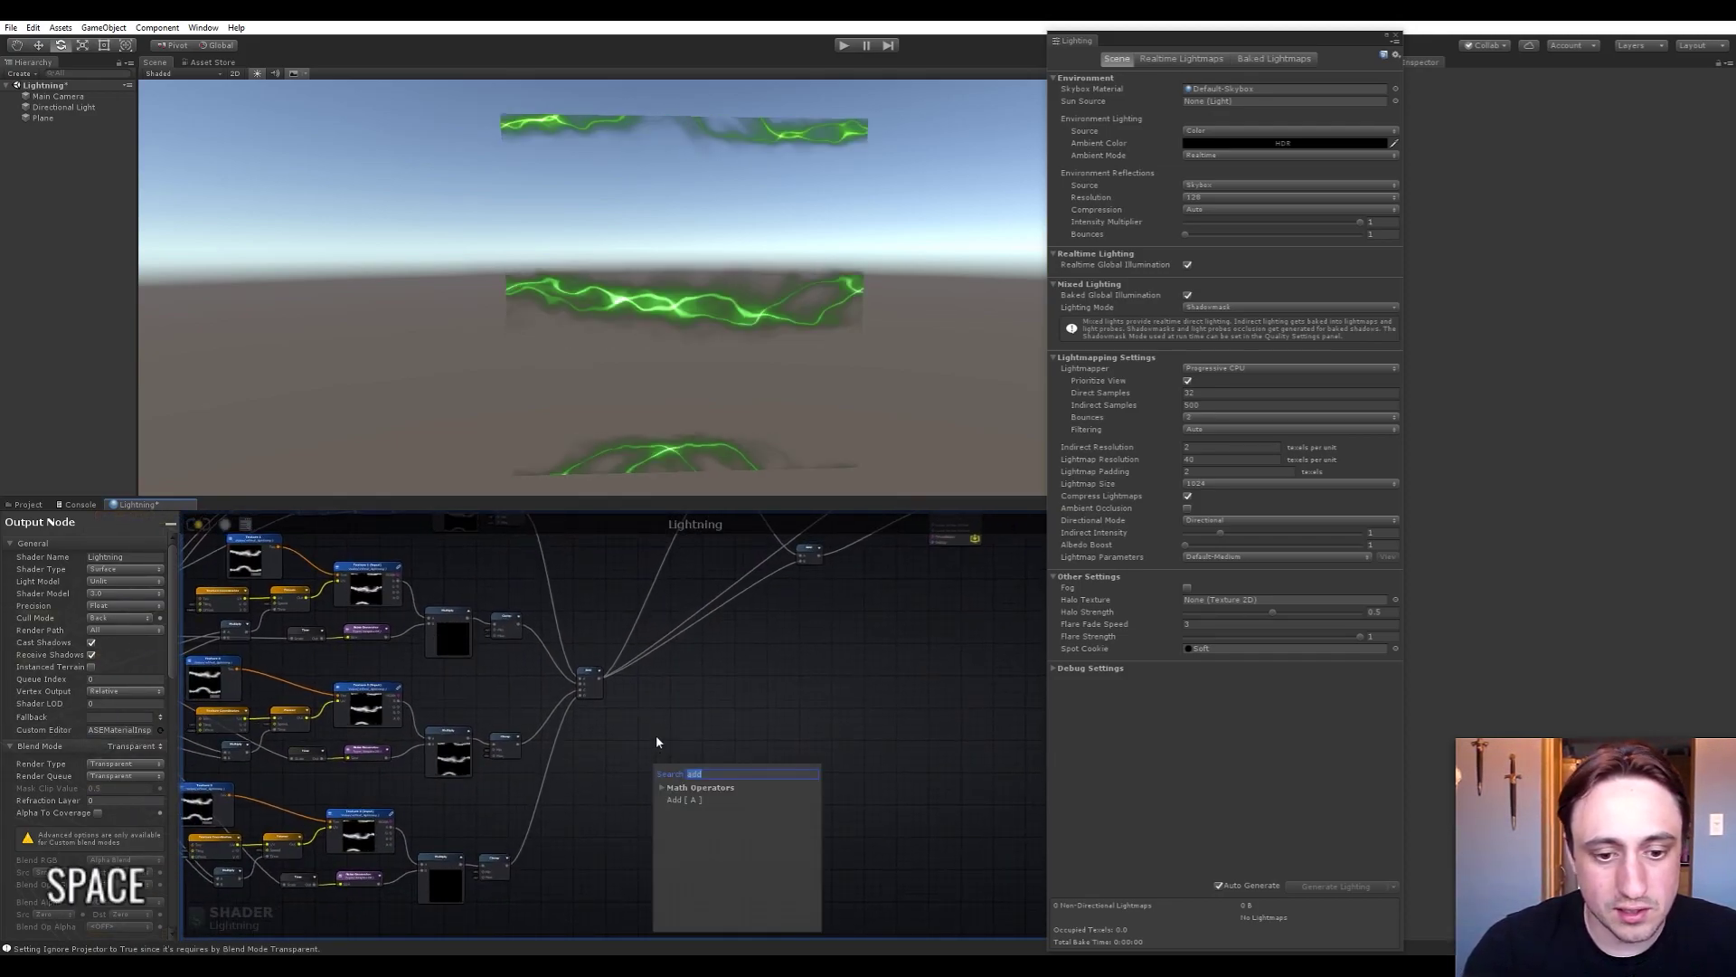
left_click(656, 737)
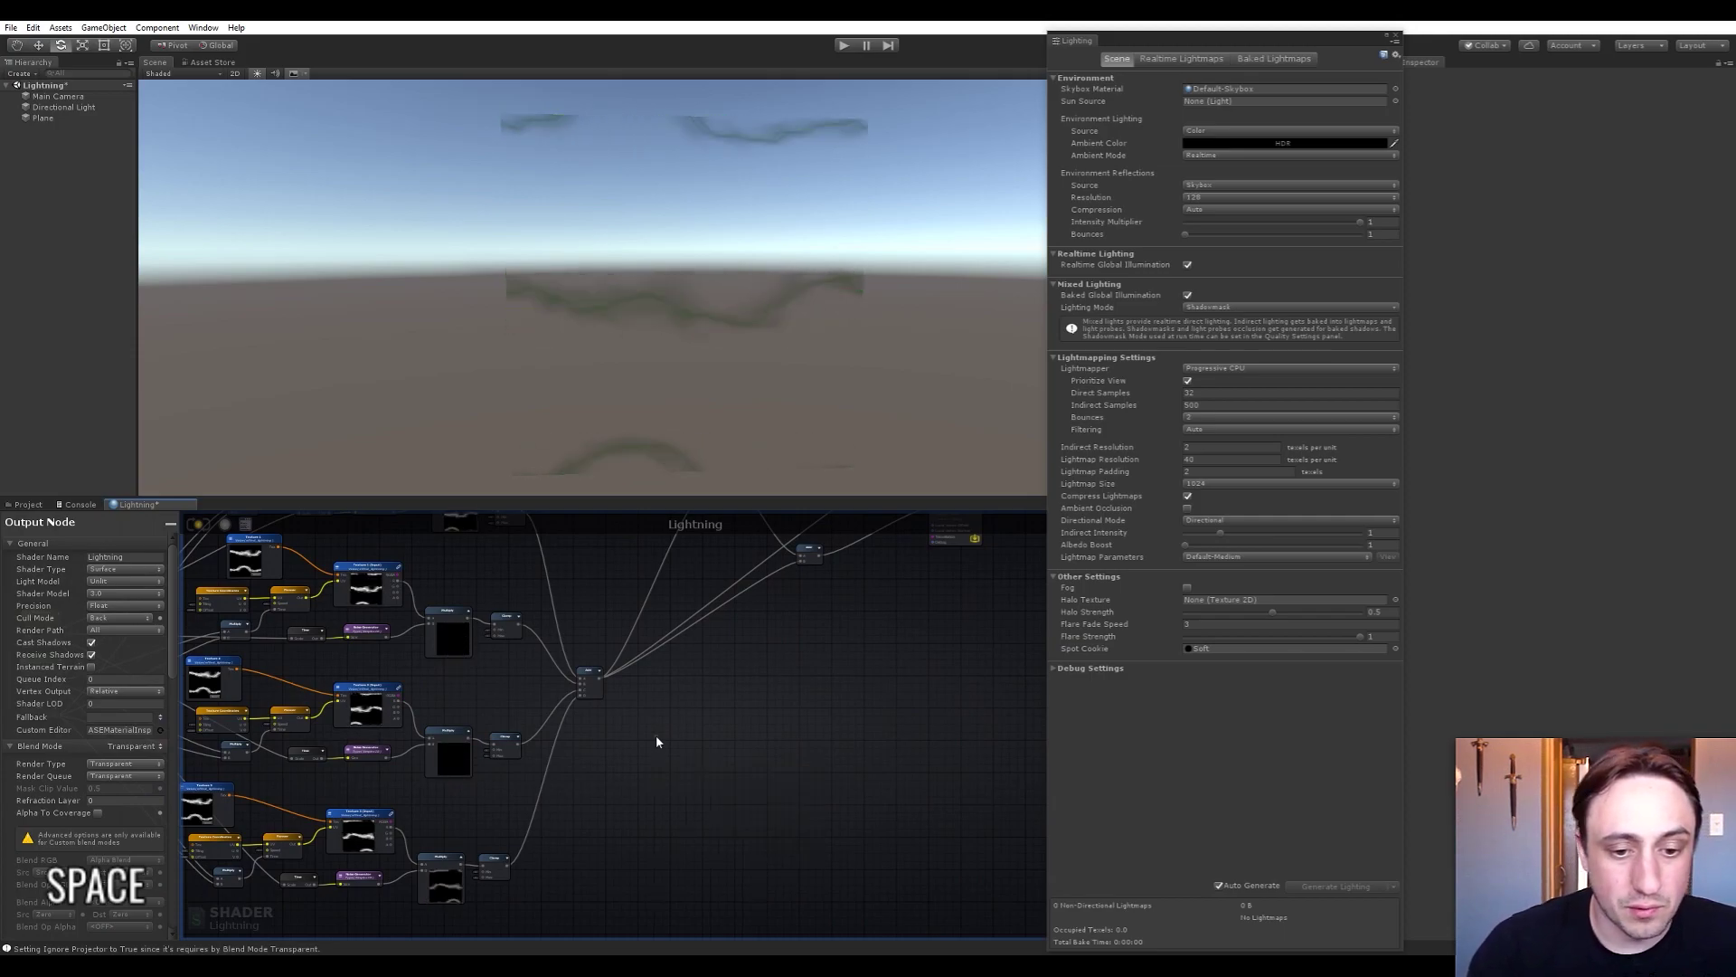
middle_click_drag(637, 814, 620, 702)
scroll(621, 706, "up", 1)
key("space")
type("uv")
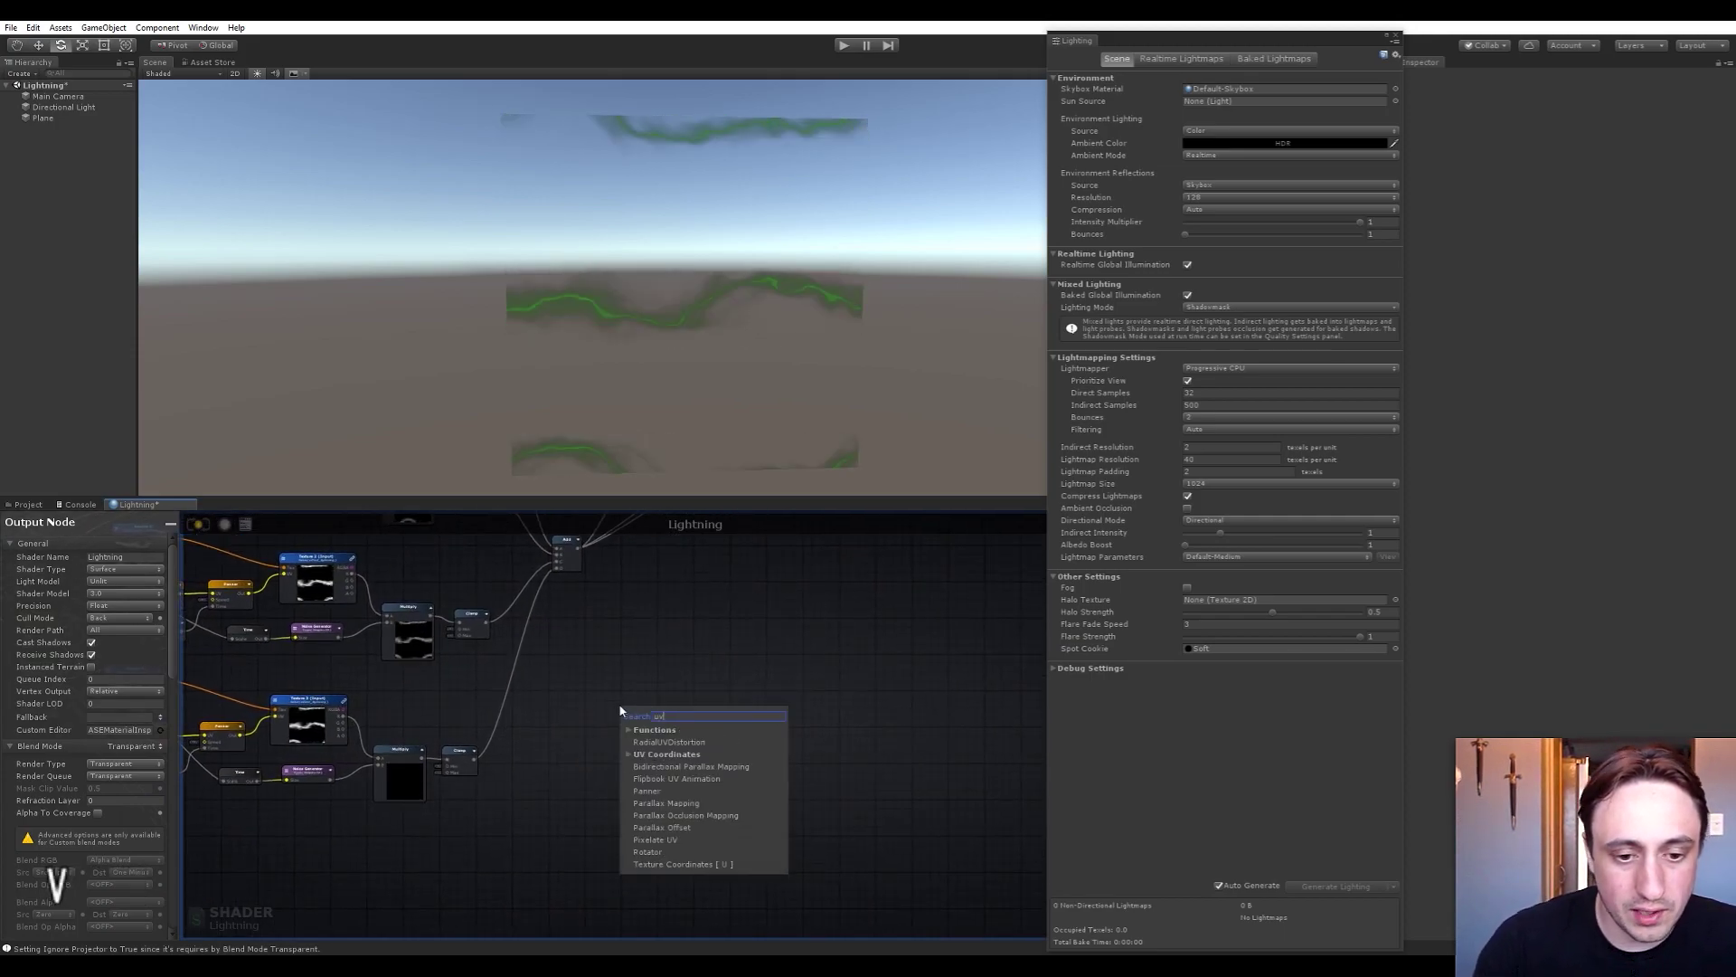
left_click(686, 852)
scroll(649, 738, "up", 3)
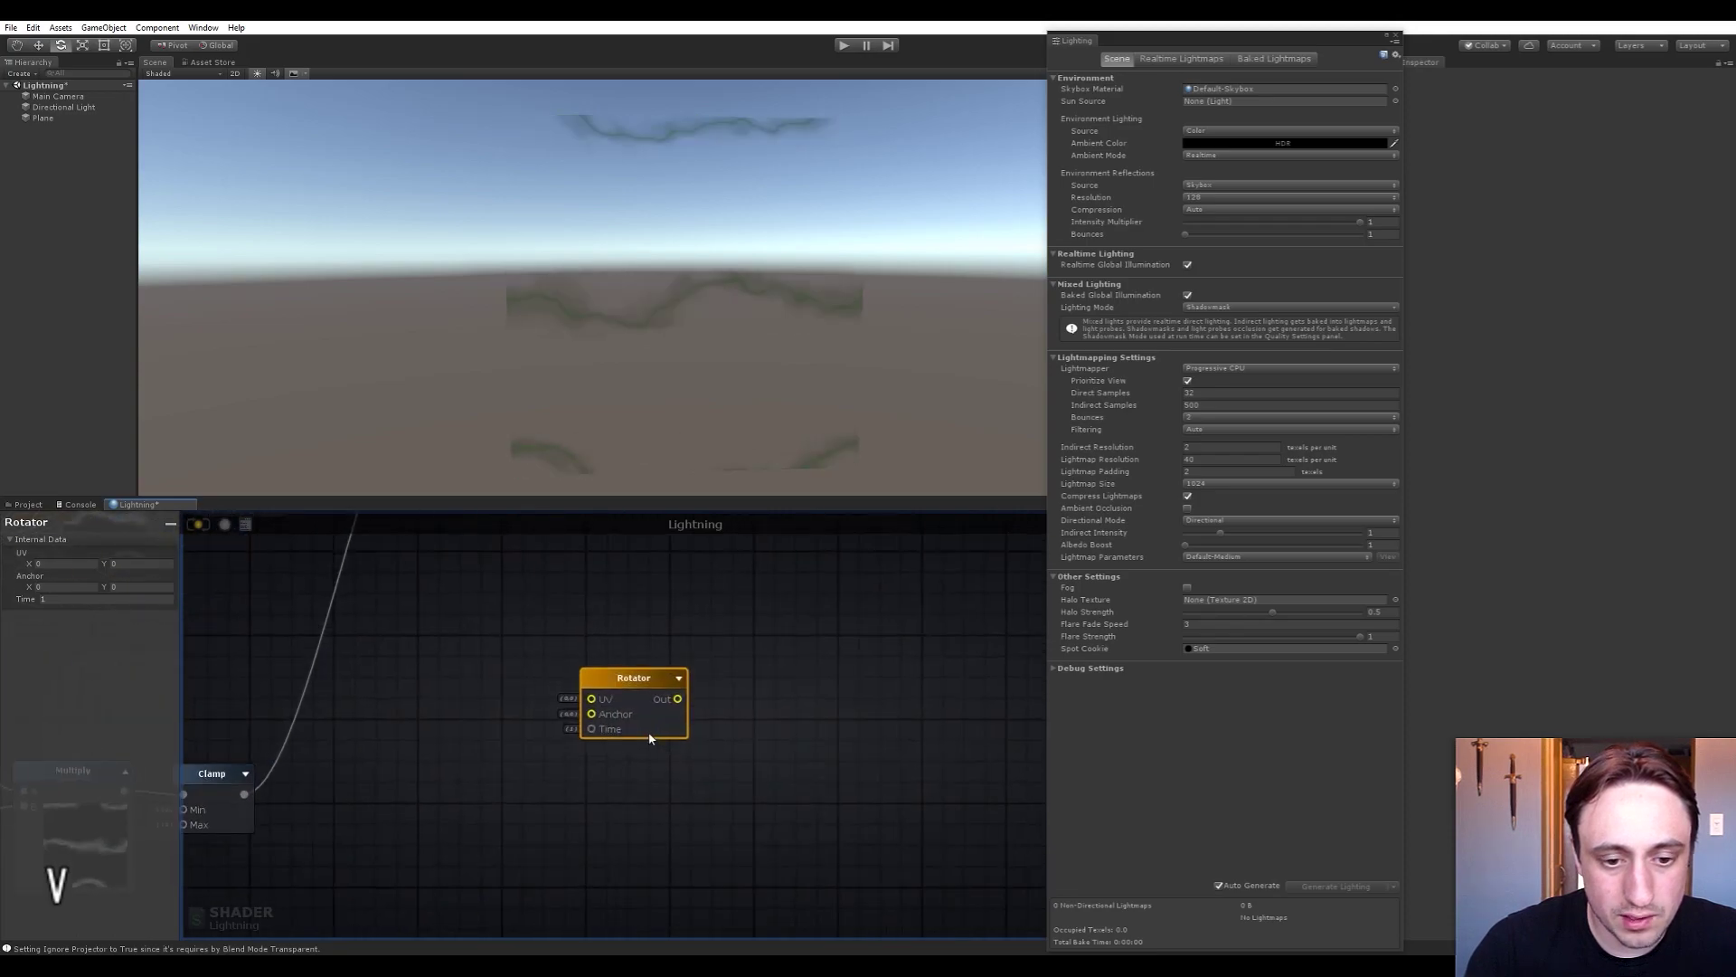
key("Delete")
Add a Texture Coordinates node in the empty graph area below the node that sums the four textures
key("space")
type("te")
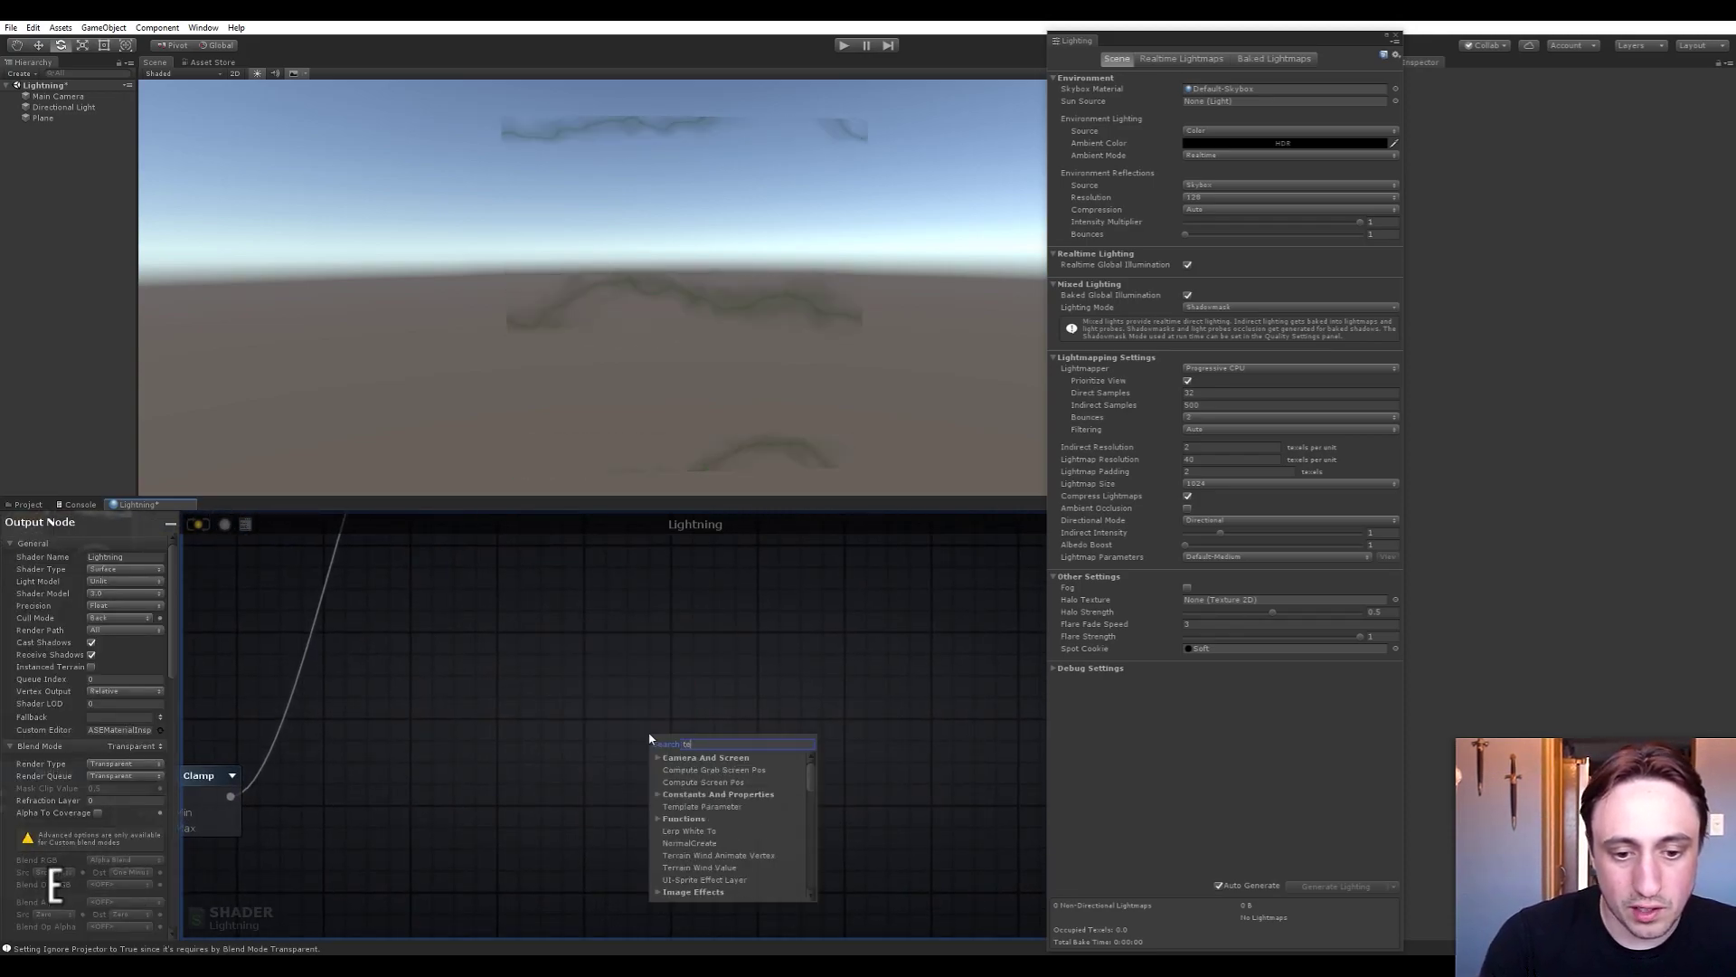
type("xture")
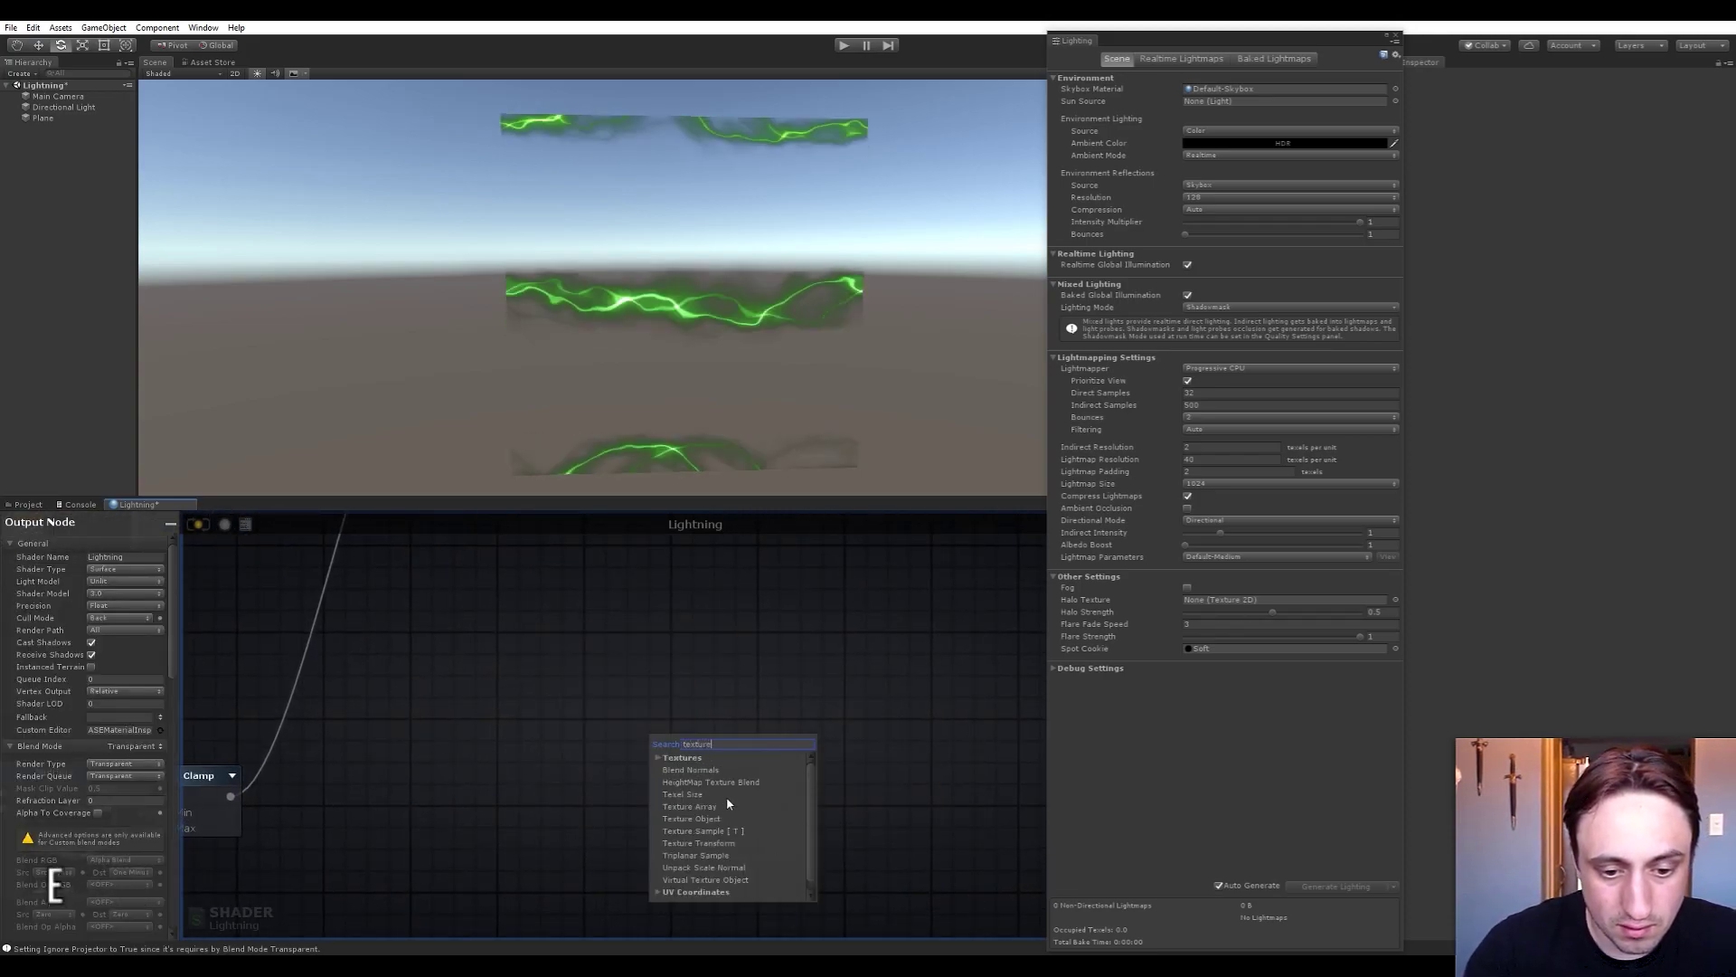
left_click(692, 896)
left_click_drag(705, 794, 583, 771)
middle_click_drag(774, 811, 706, 892)
scroll(708, 837, "down", 1)
middle_click_drag(615, 843, 585, 865)
left_click_drag(544, 860, 511, 854)
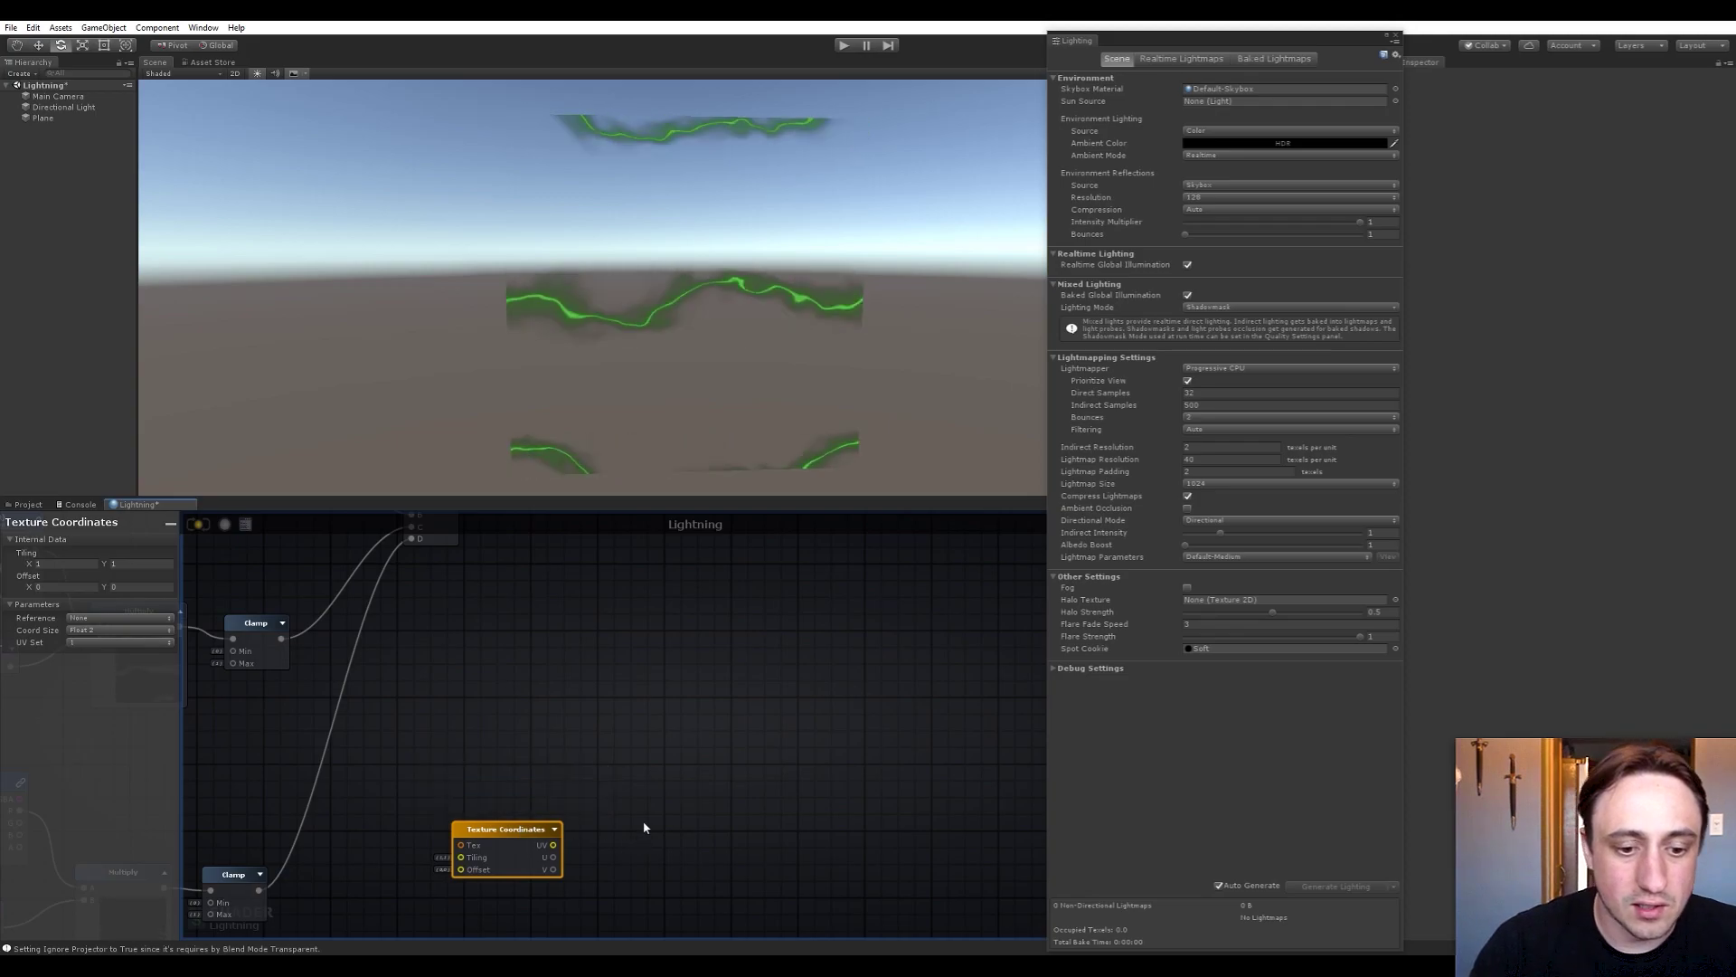
Add a Remap node, connect the Texture Coordinates V output to its input and expand its preview
key("space")
type("rem")
key("Return")
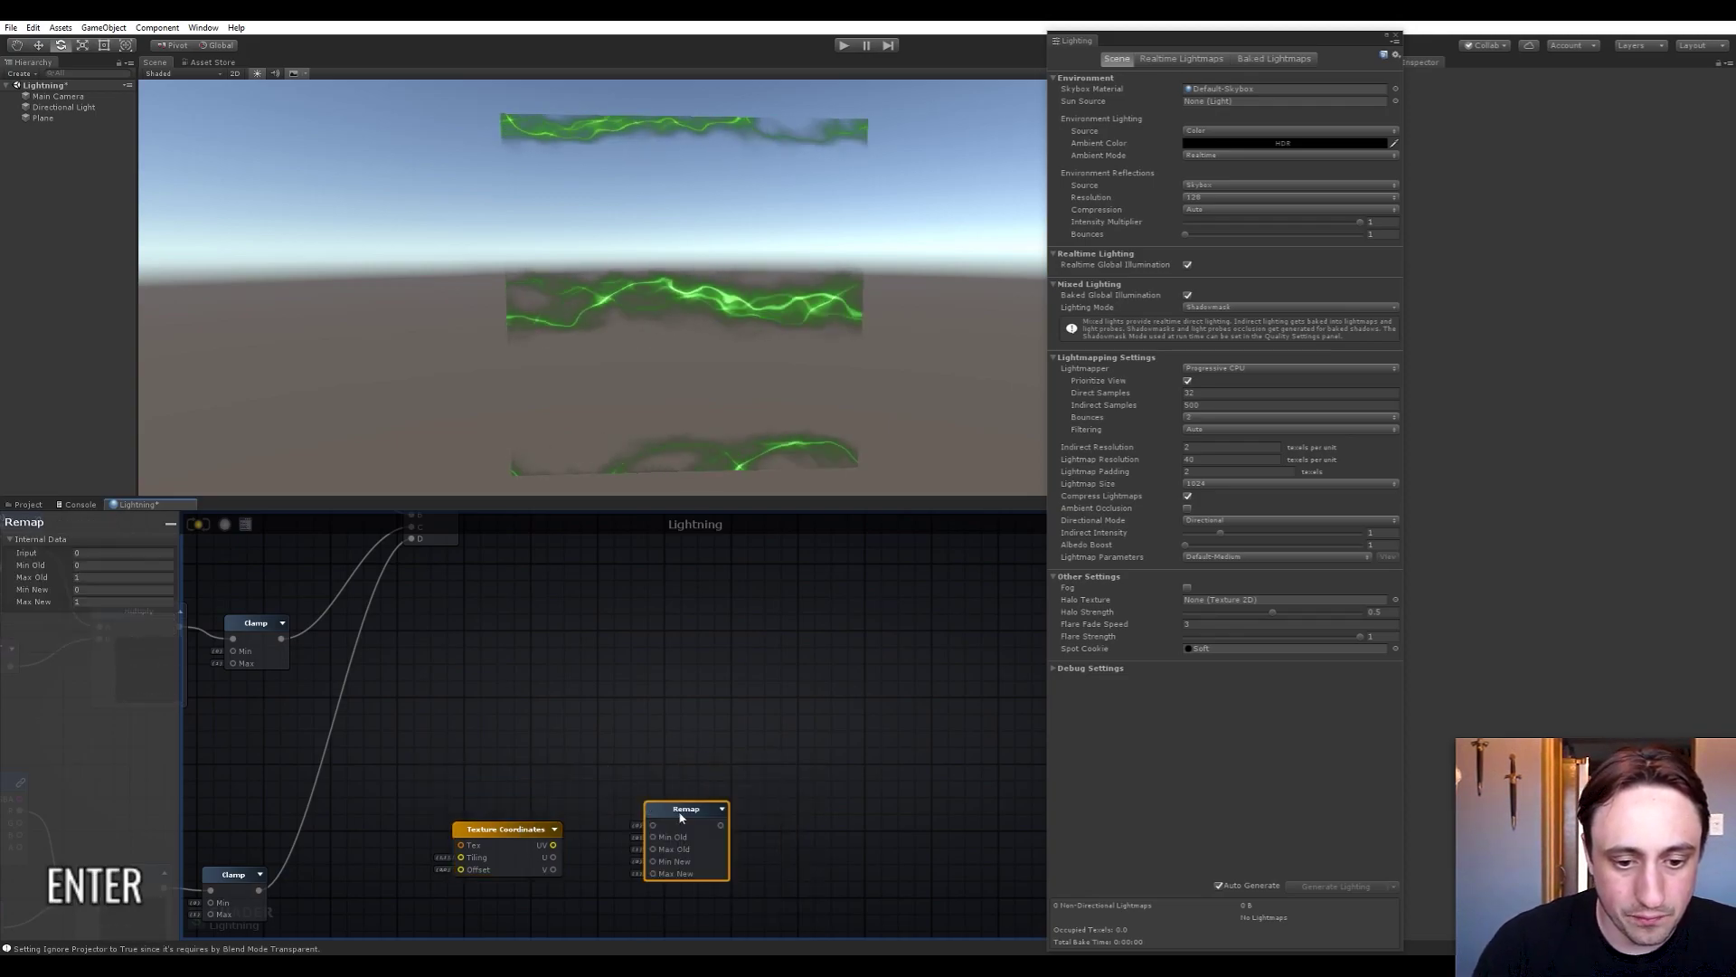
left_click_drag(680, 811, 667, 733)
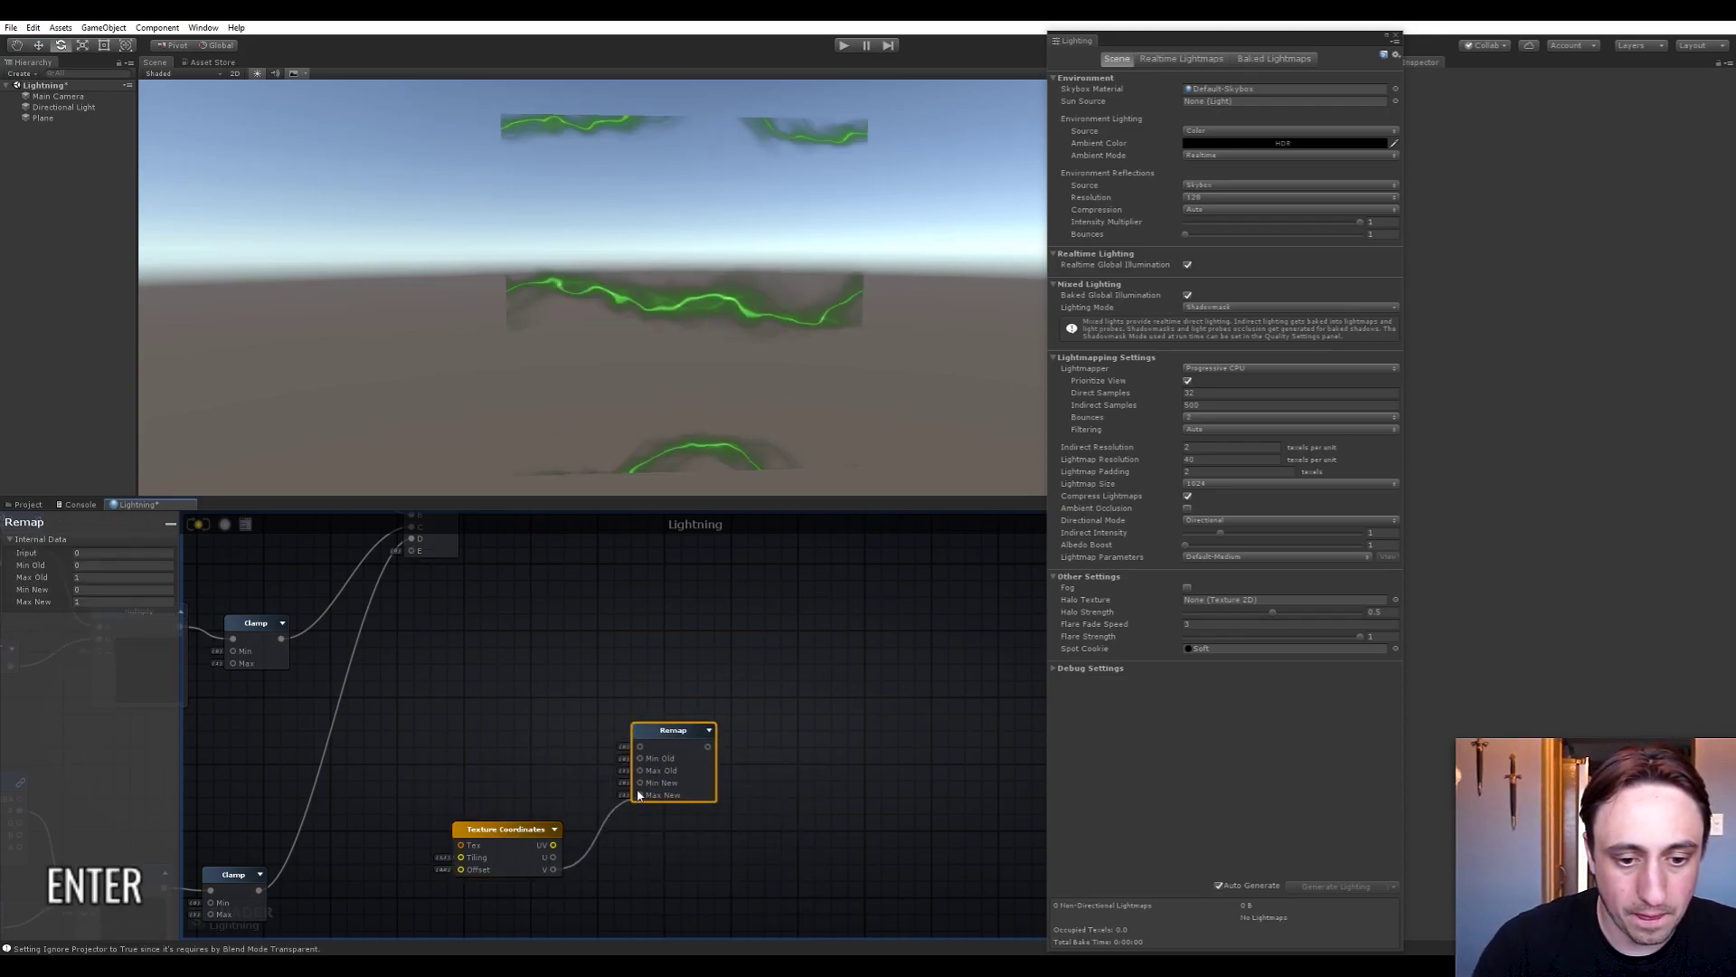
left_click_drag(638, 795, 640, 747)
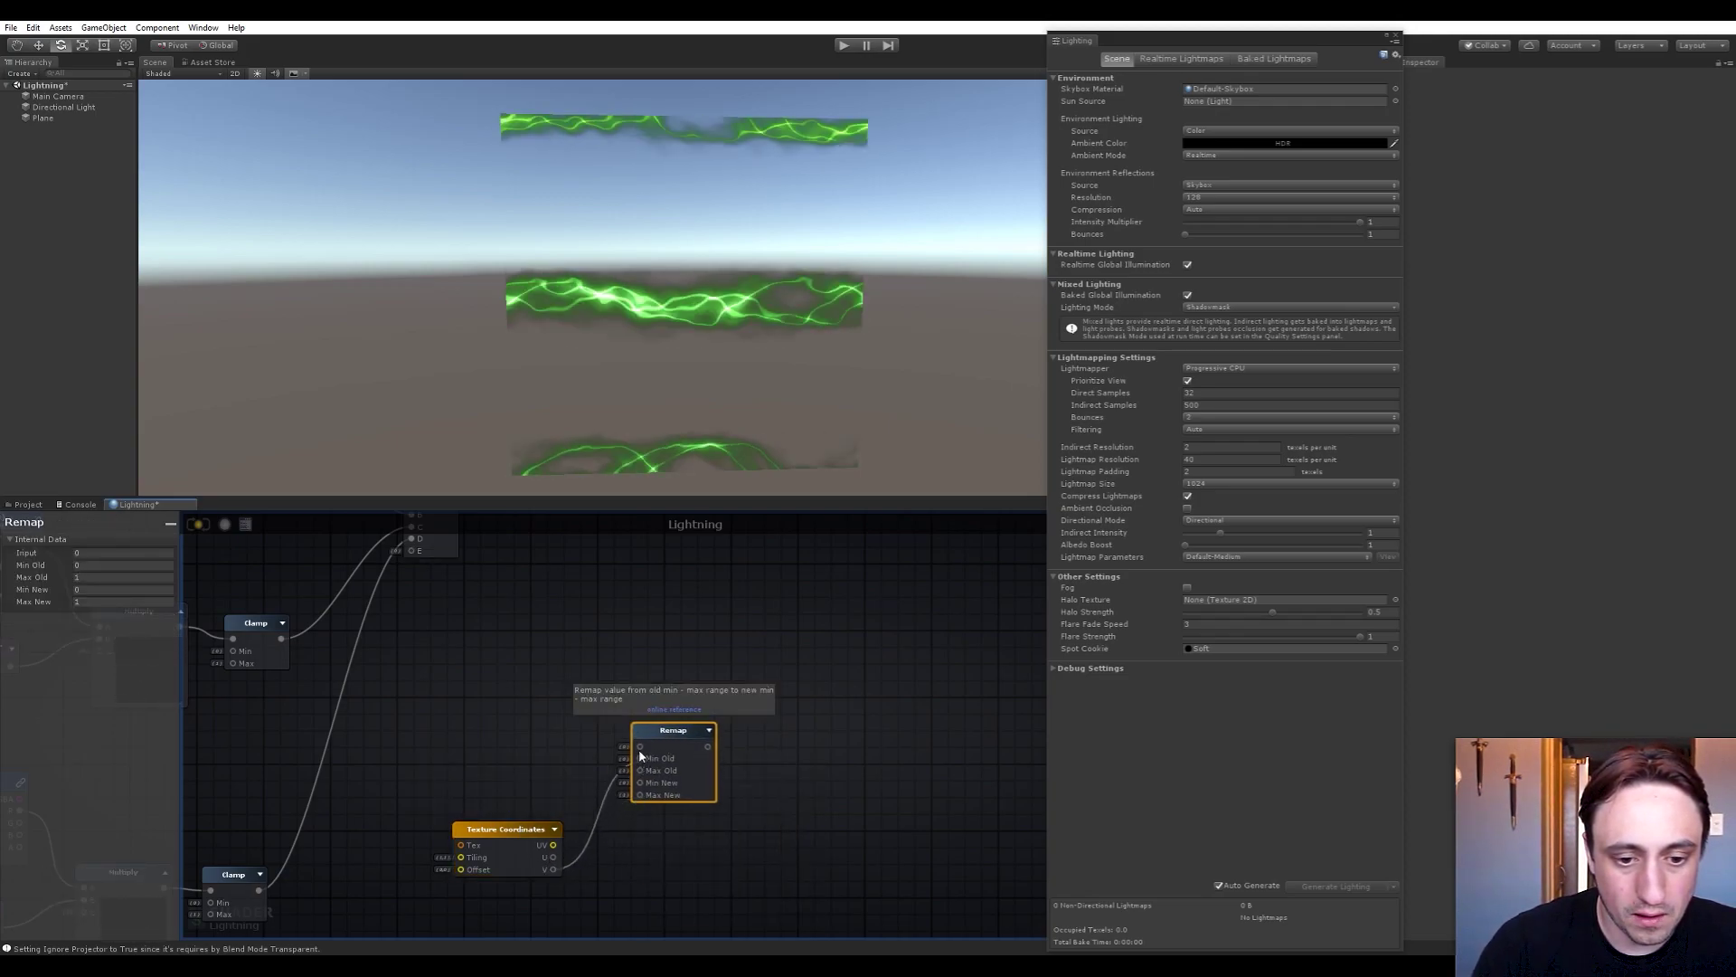
left_click(709, 729)
right_click_drag(840, 787, 713, 741)
scroll(724, 720, "up", 3)
scroll(712, 743, "down", 1)
scroll(713, 736, "down", 1)
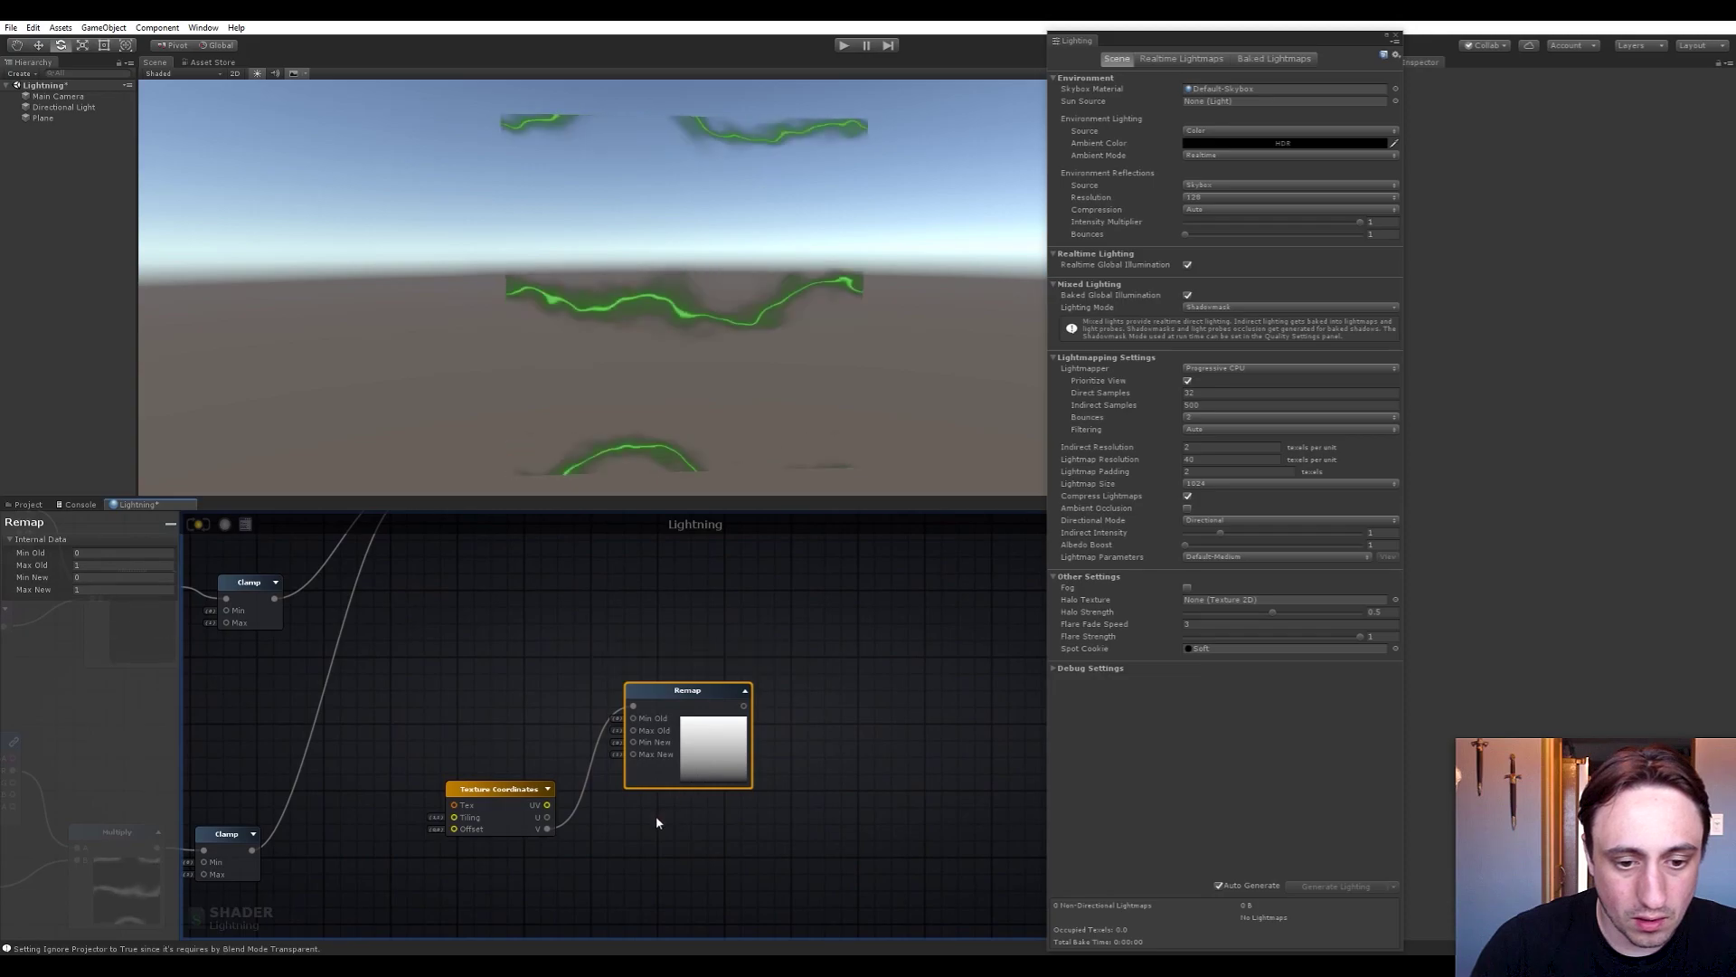
Duplicate the Remap node below the original and connect the Texture Coordinates V output to the copy's input
key("ctrl+d")
right_click_drag(838, 860, 835, 785)
left_click_drag(792, 765, 622, 769)
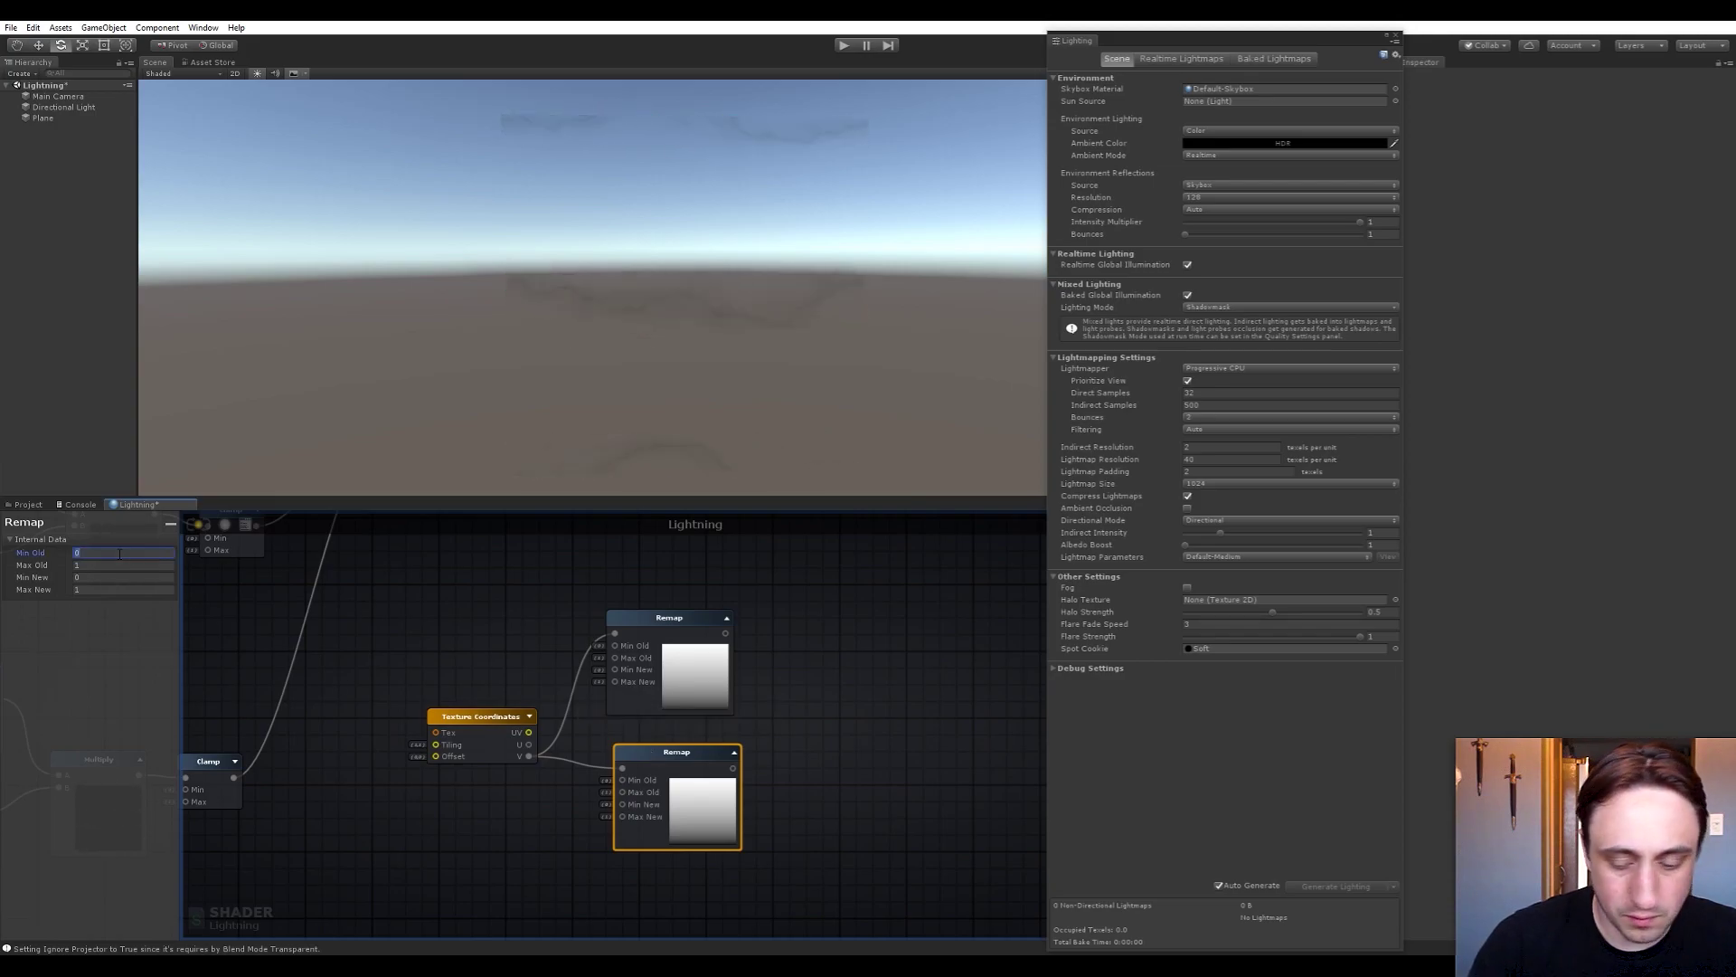
Invert the duplicated Remap by setting its Min Old to 1 and Max Old to 0
type("1")
key("Tab")
type("0")
key("Return")
left_click(781, 740)
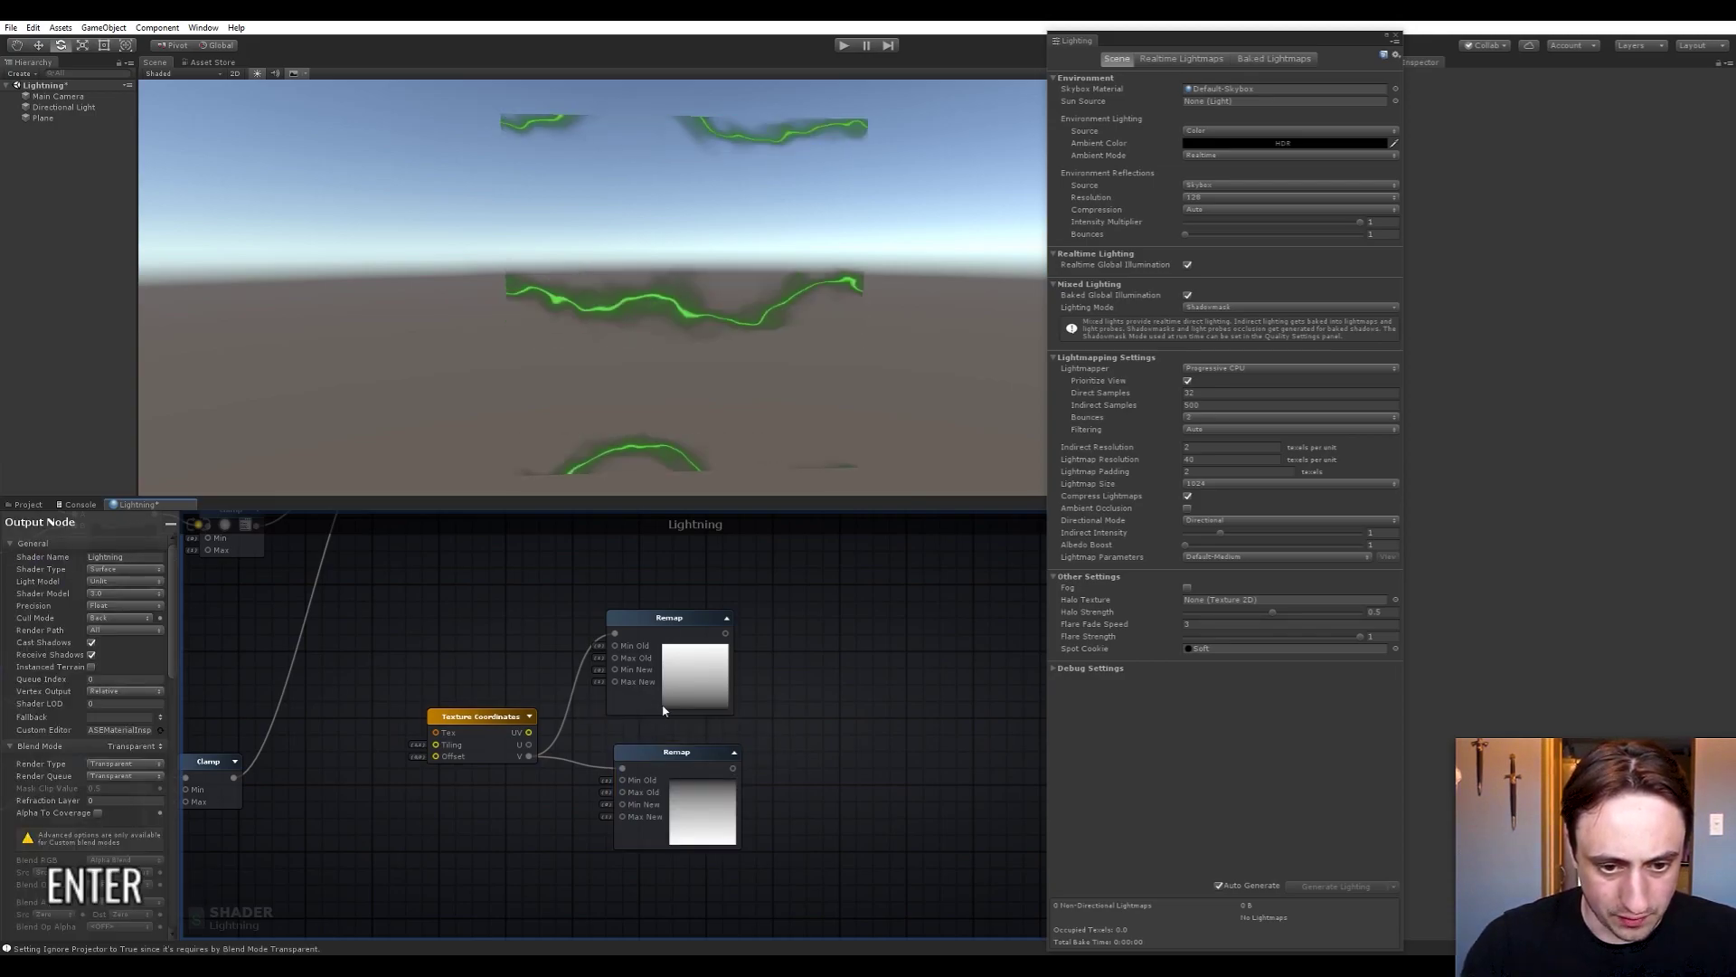
Add a Multiply node and connect the original Remap to input A and the inverted Remap to input B
key("space")
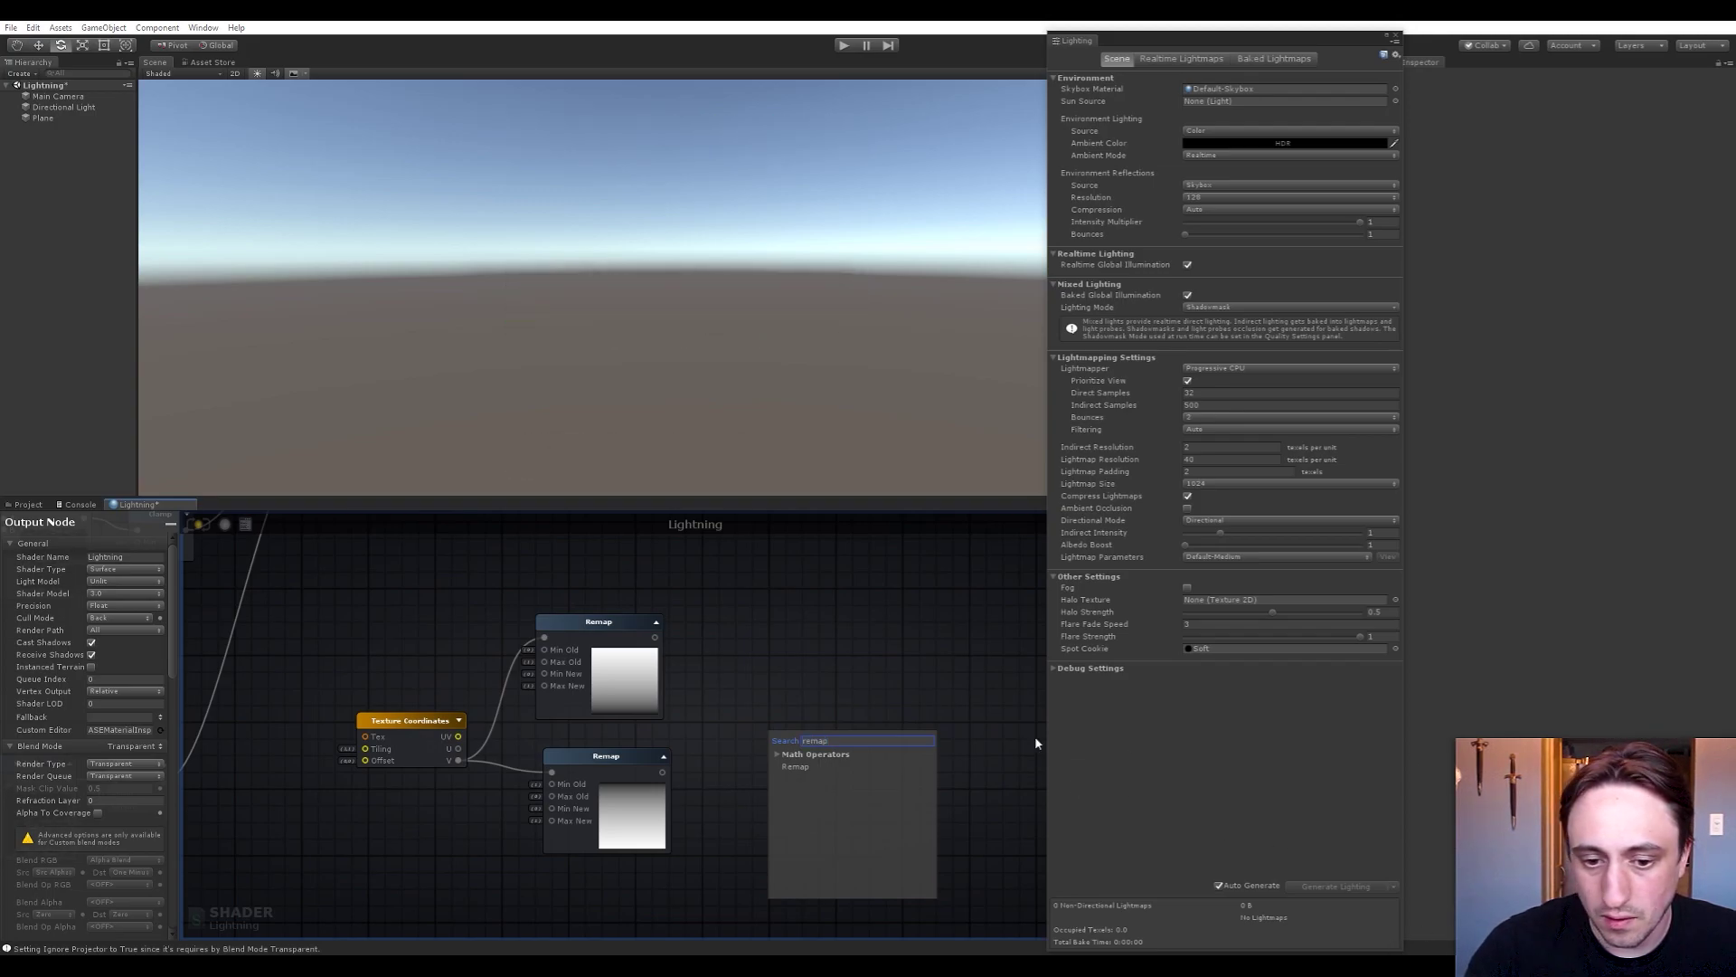
left_click(908, 683)
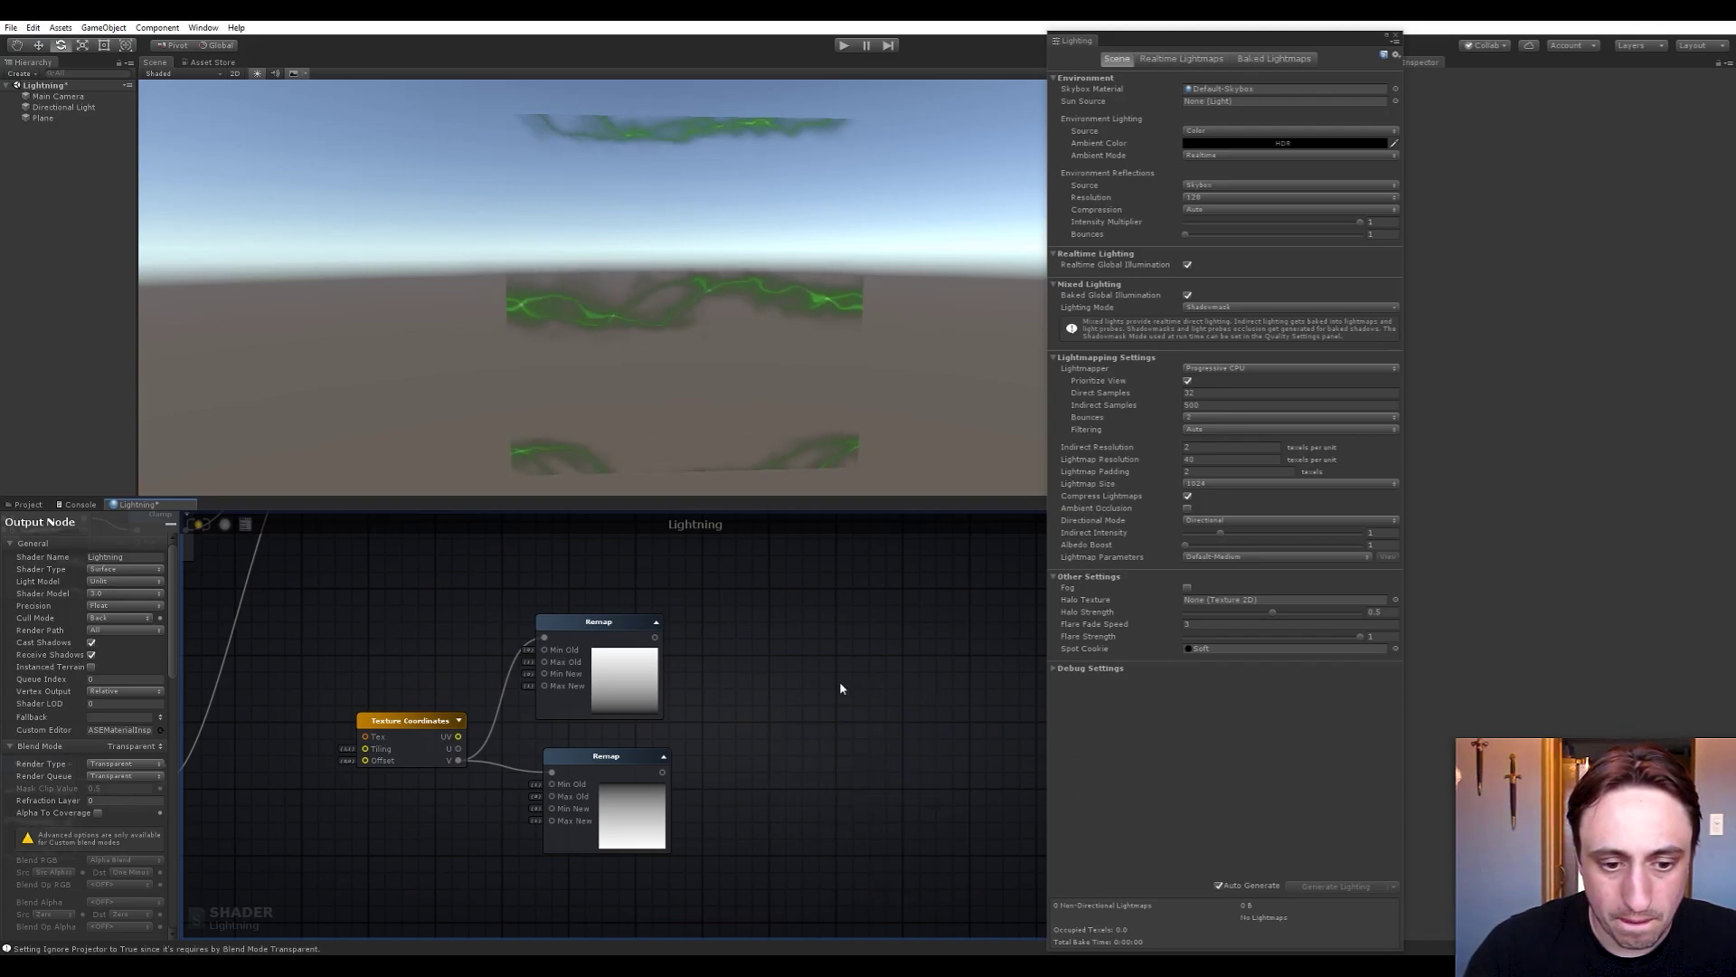
key("space")
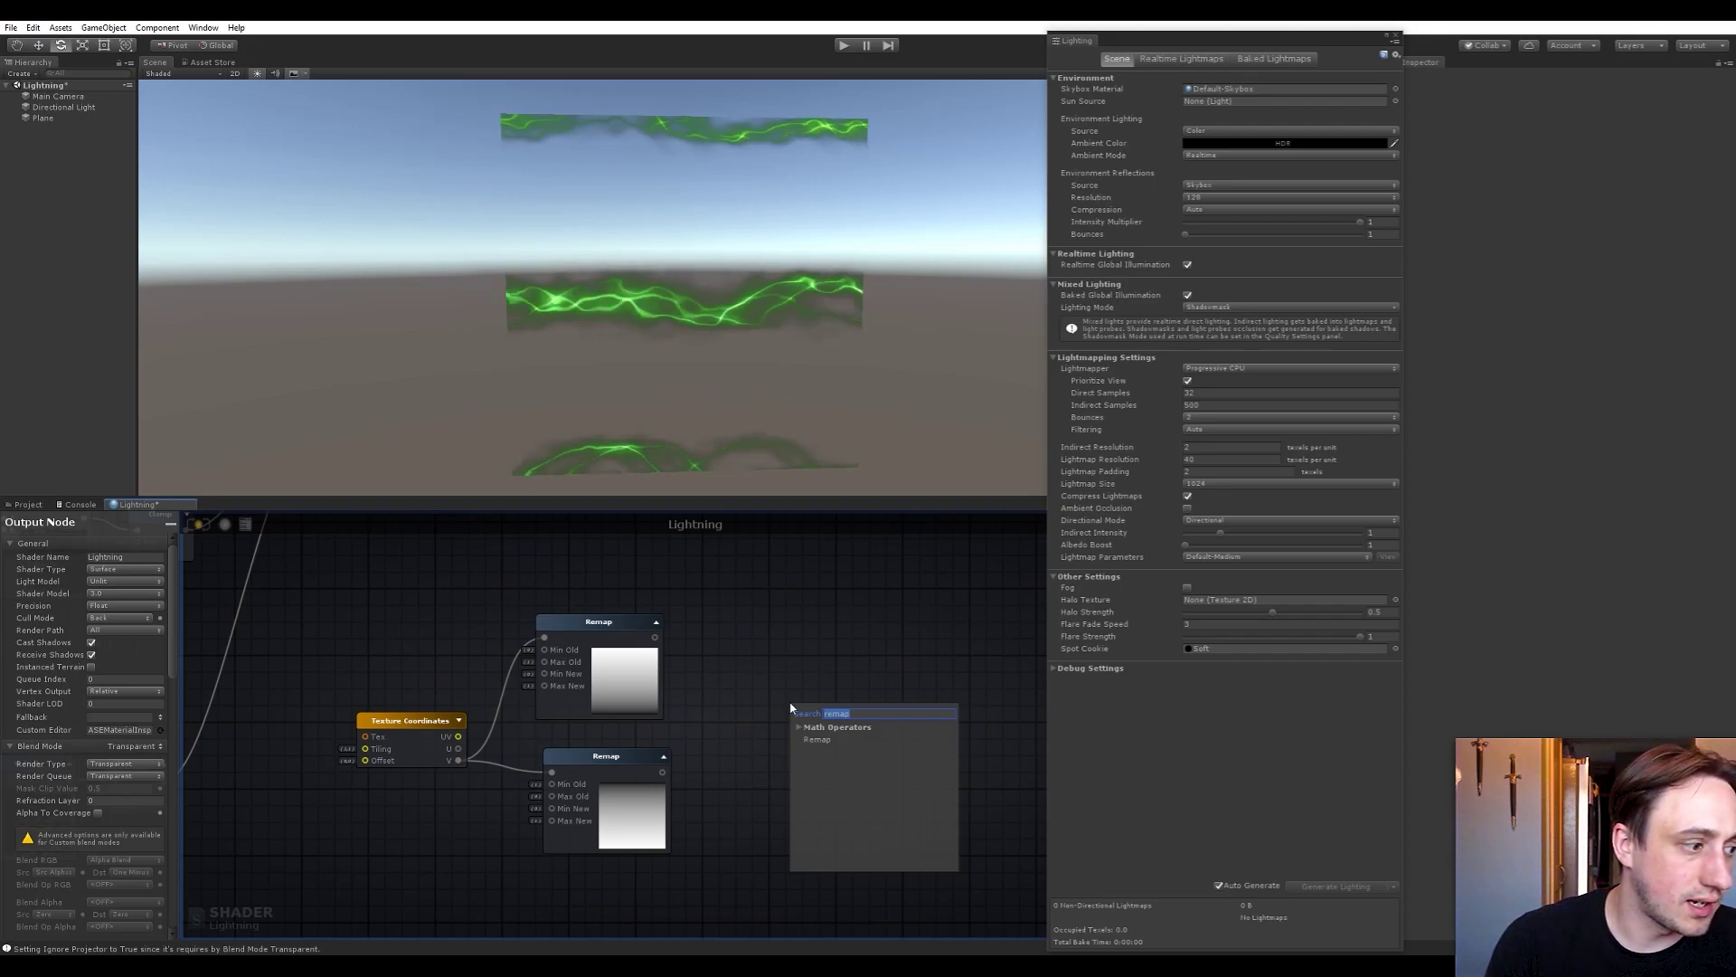
type("mult")
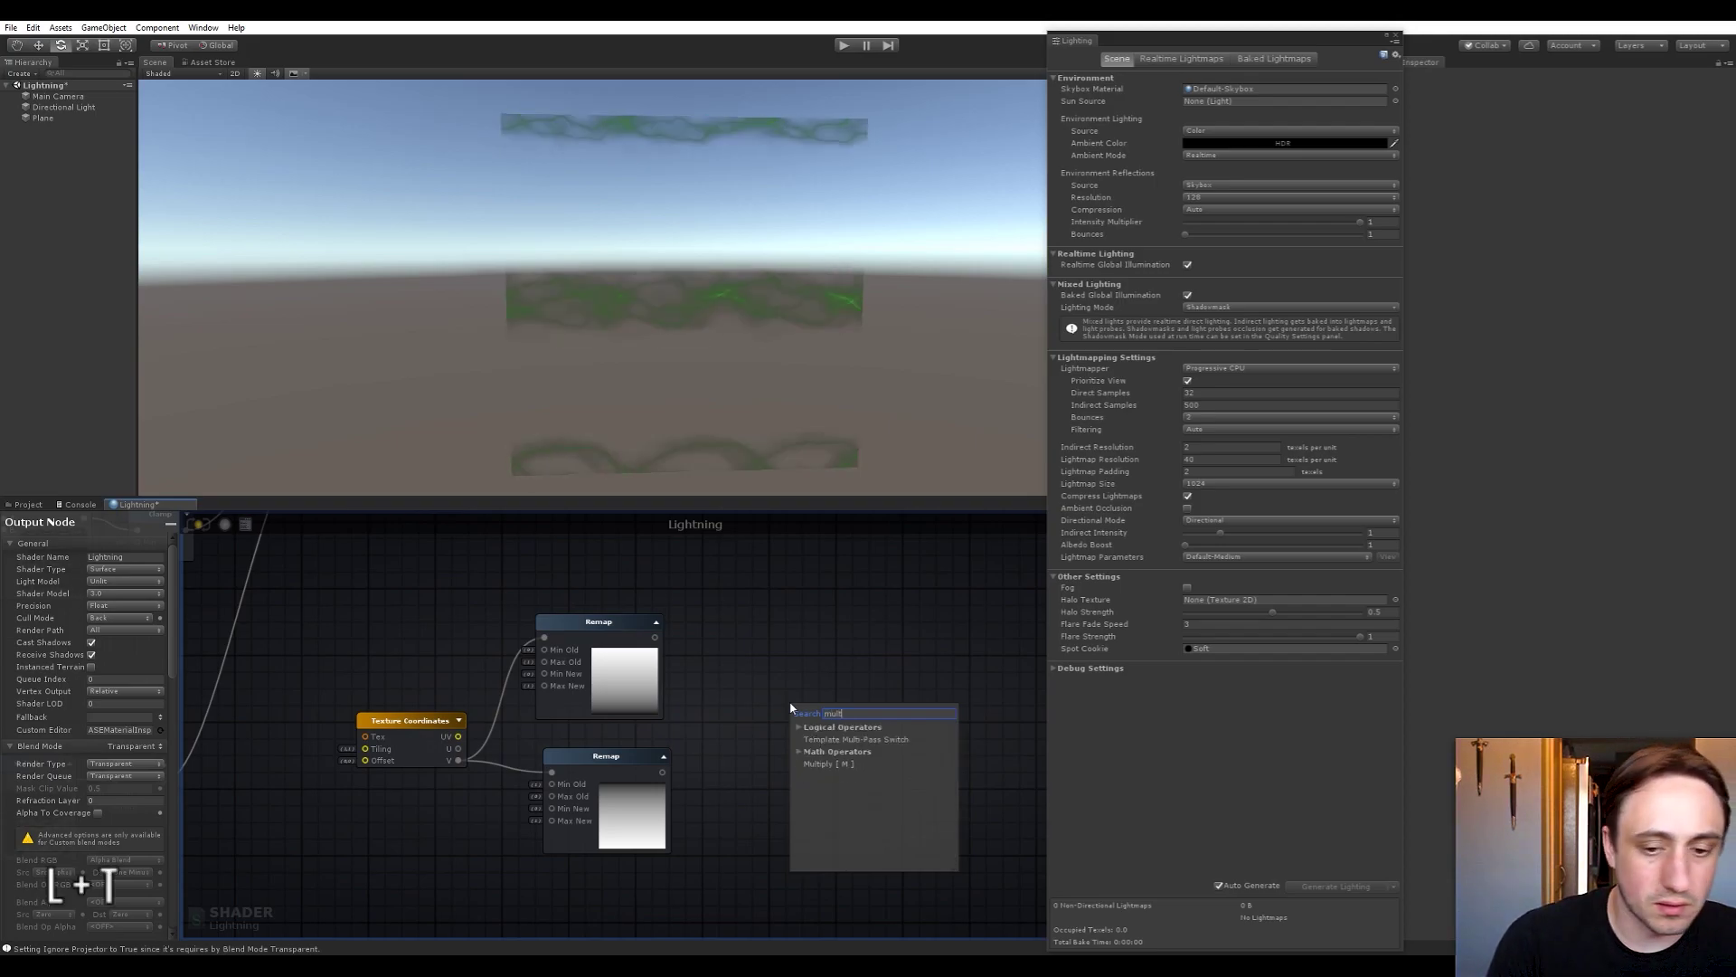
left_click(833, 764)
left_click_drag(655, 637, 679, 642)
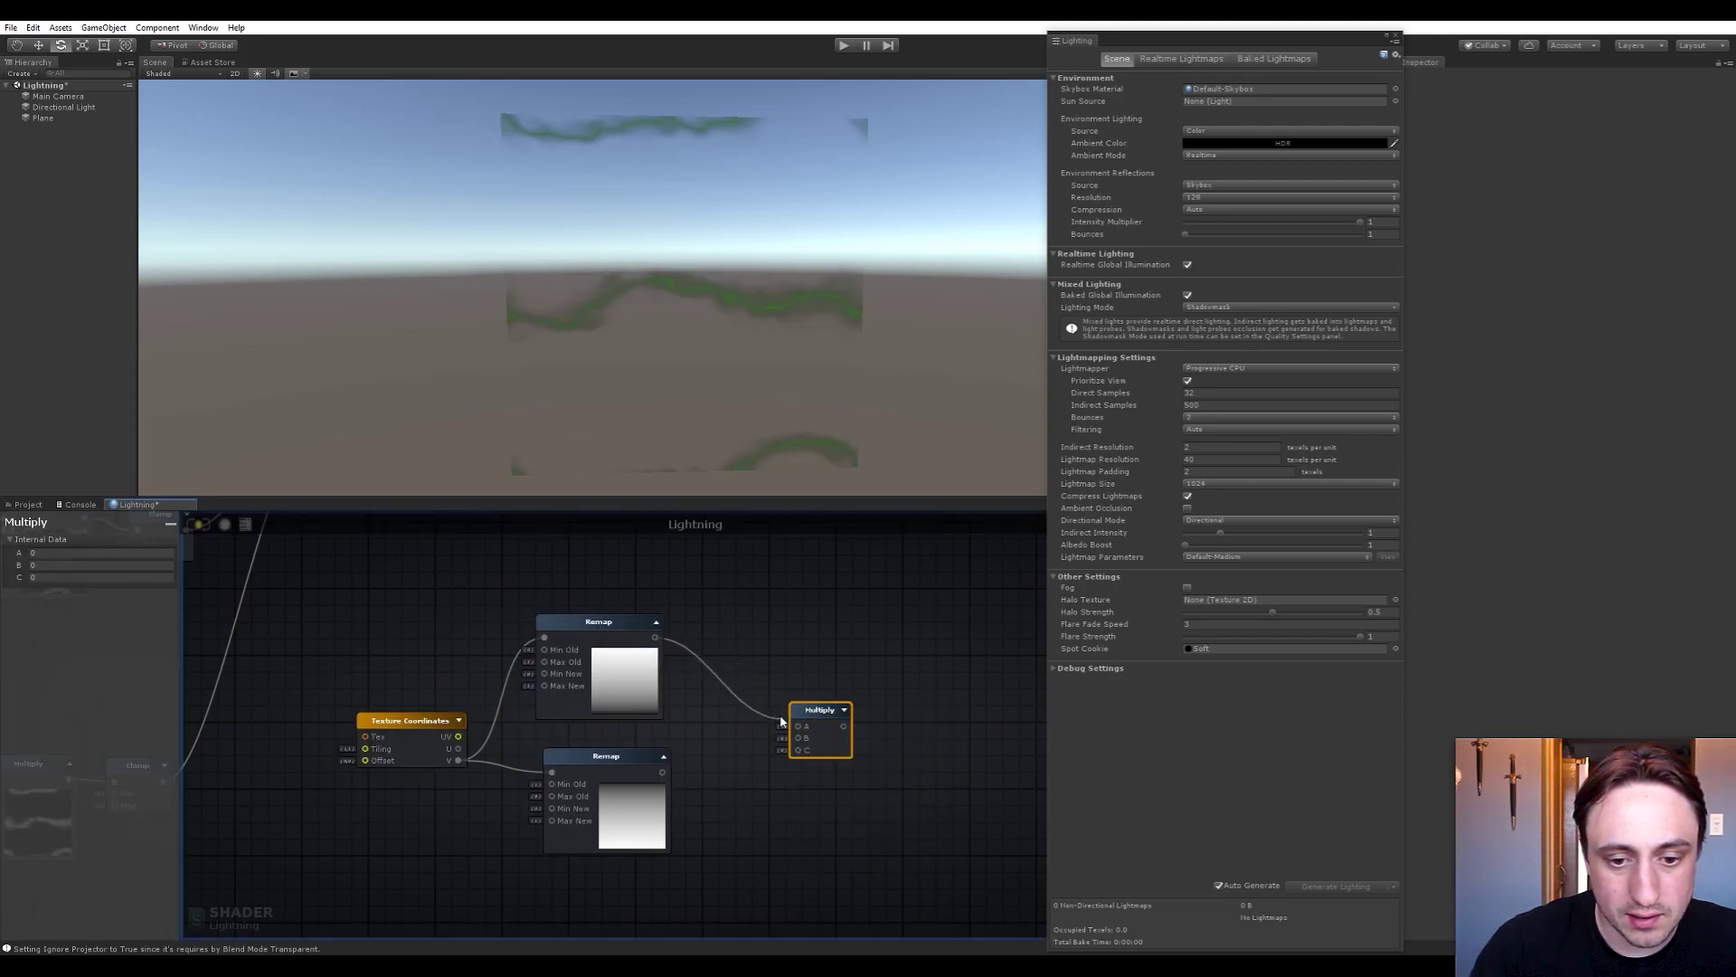
left_click_drag(794, 726, 790, 731)
left_click_drag(663, 772, 690, 783)
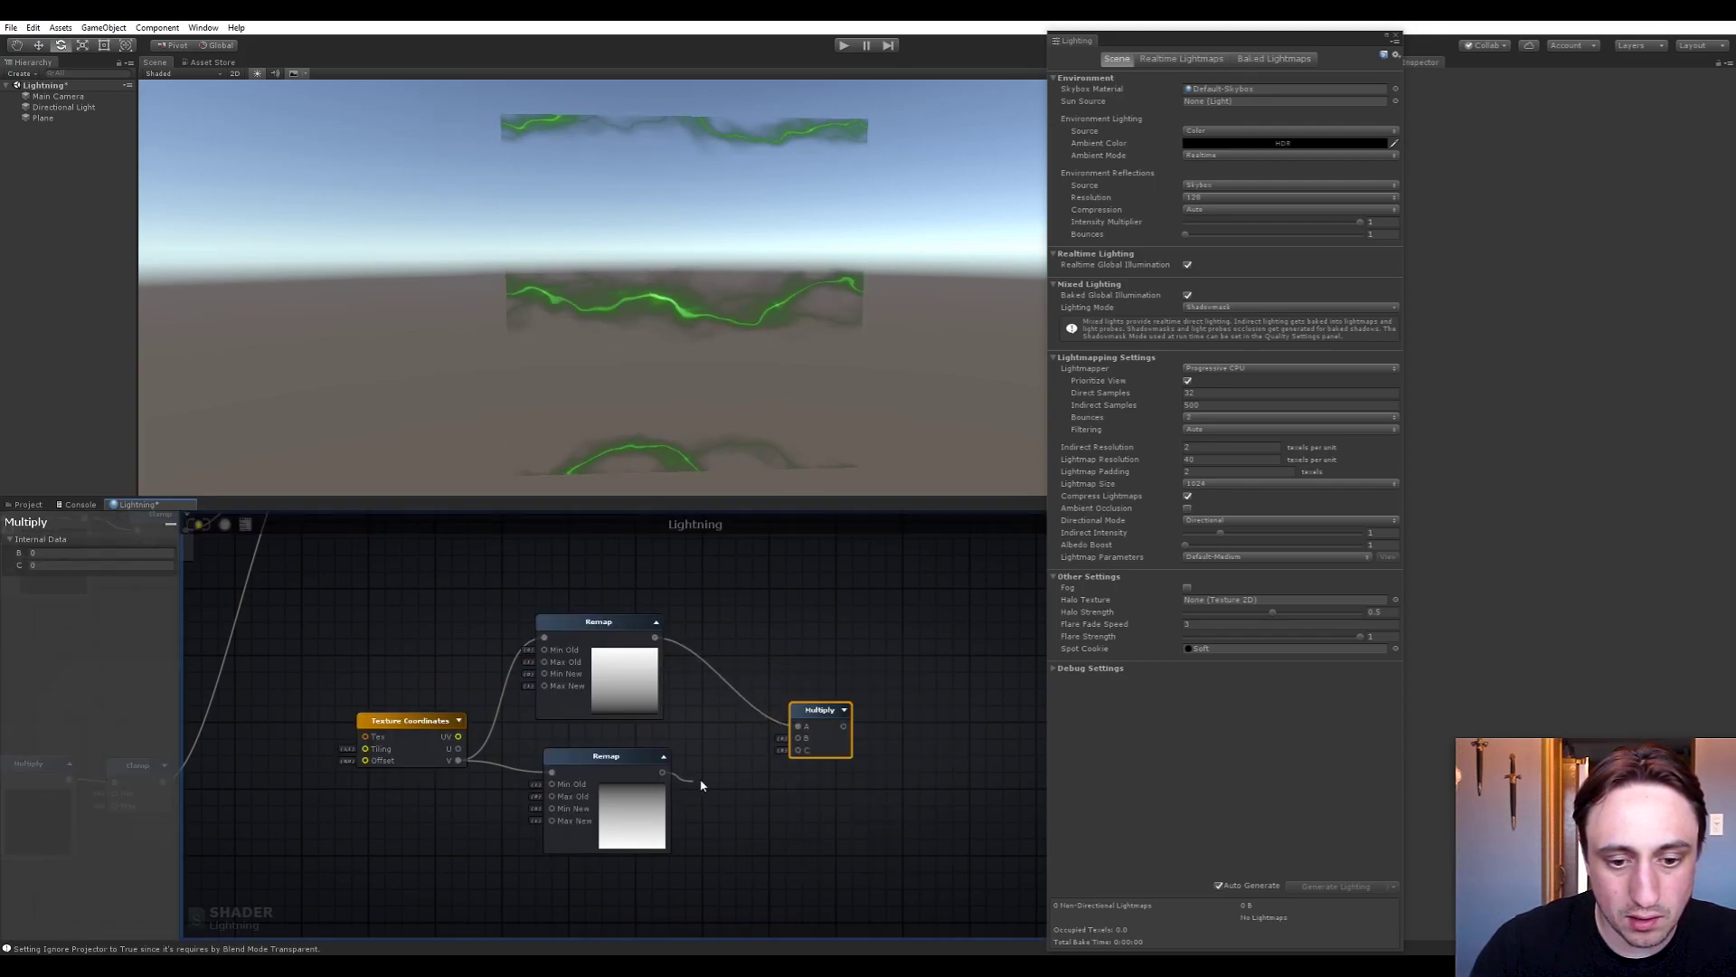
left_click_drag(796, 740, 798, 738)
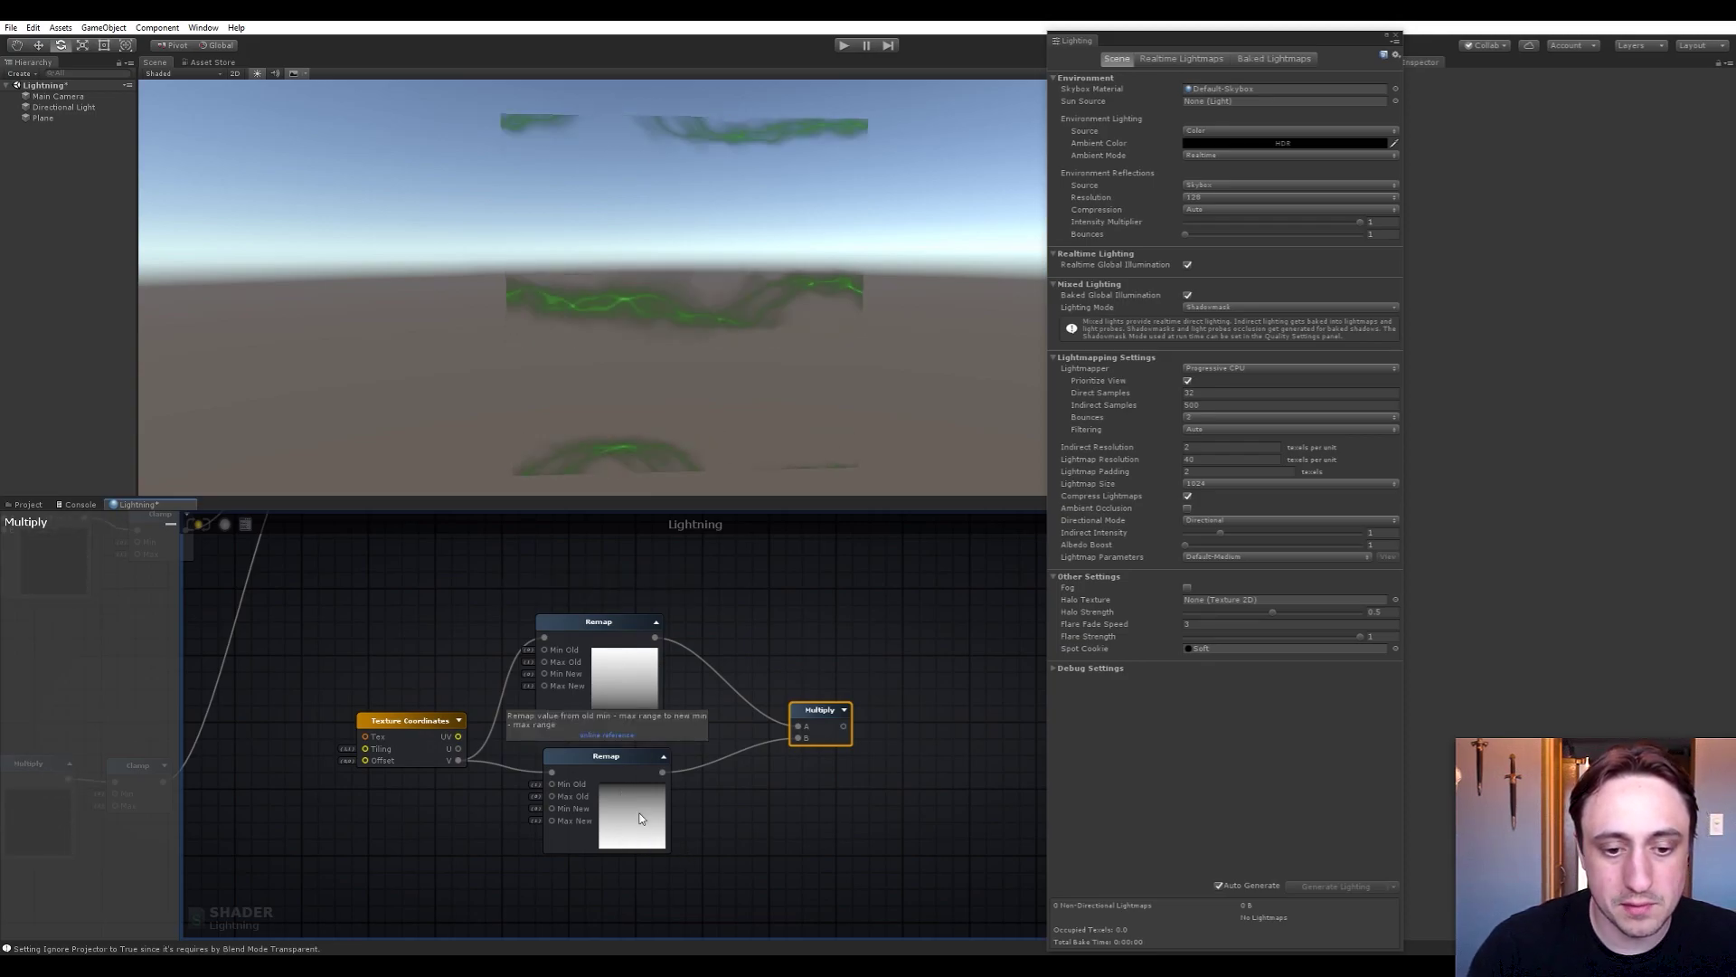
Expand the new Multiply node's preview and move the node closer to the two Remap nodes
left_click(844, 710)
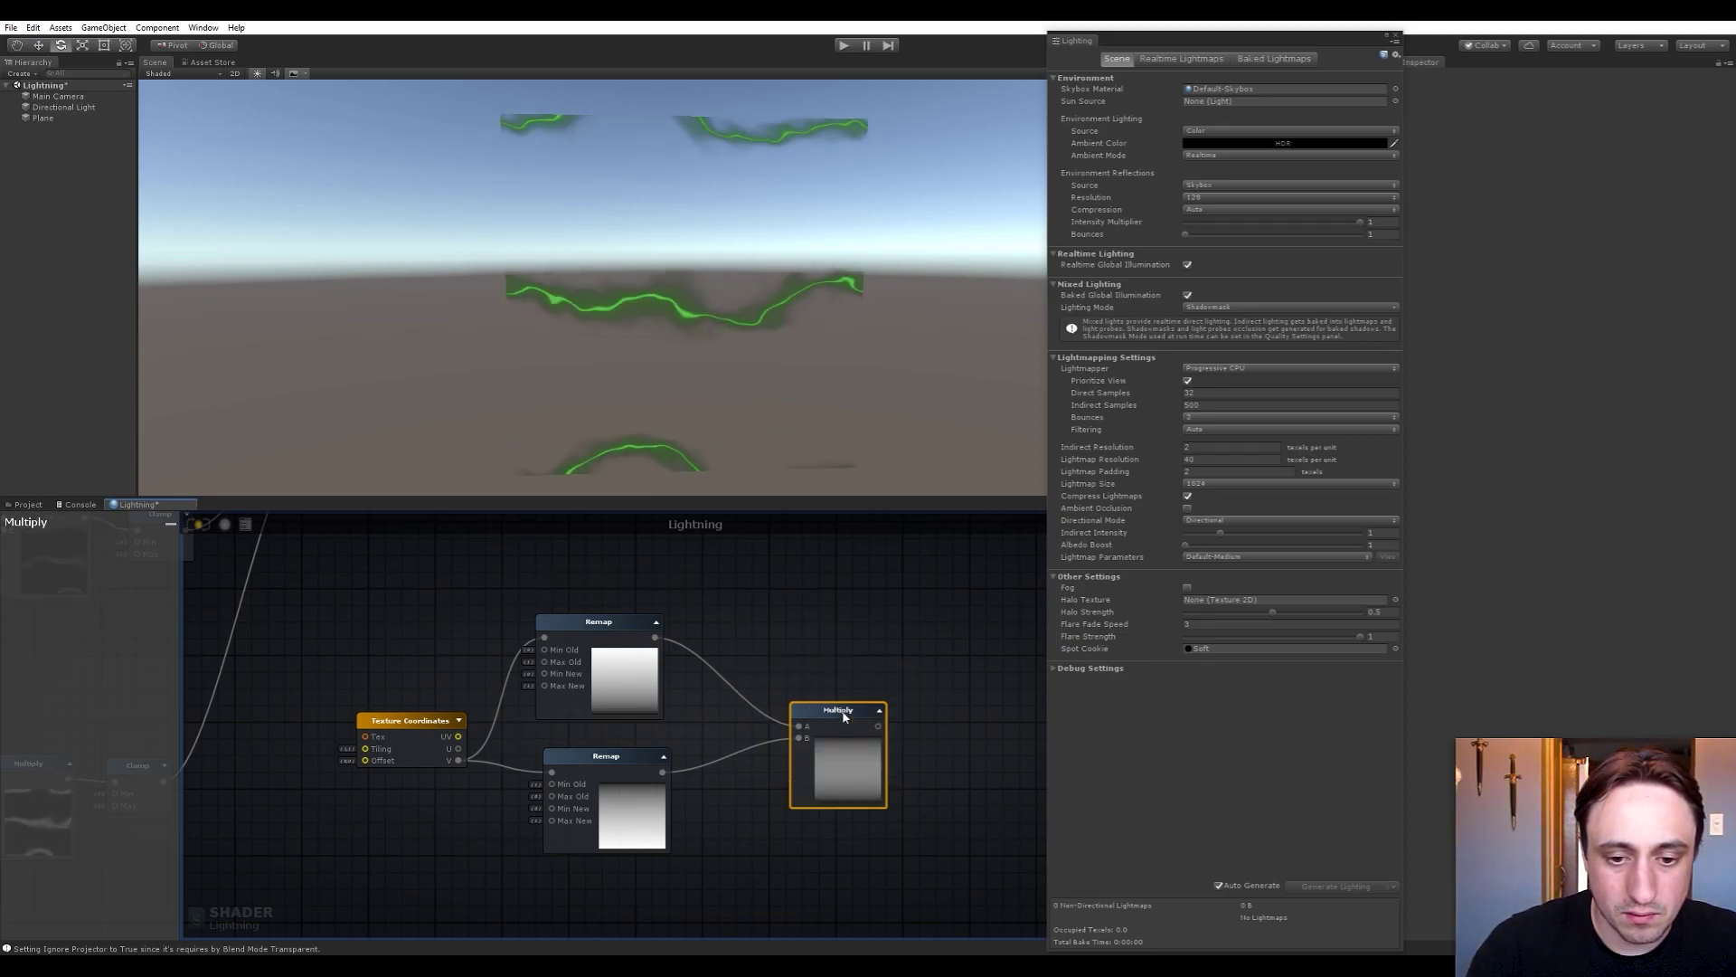
left_click_drag(846, 799, 756, 799)
scroll(759, 806, "up", 3)
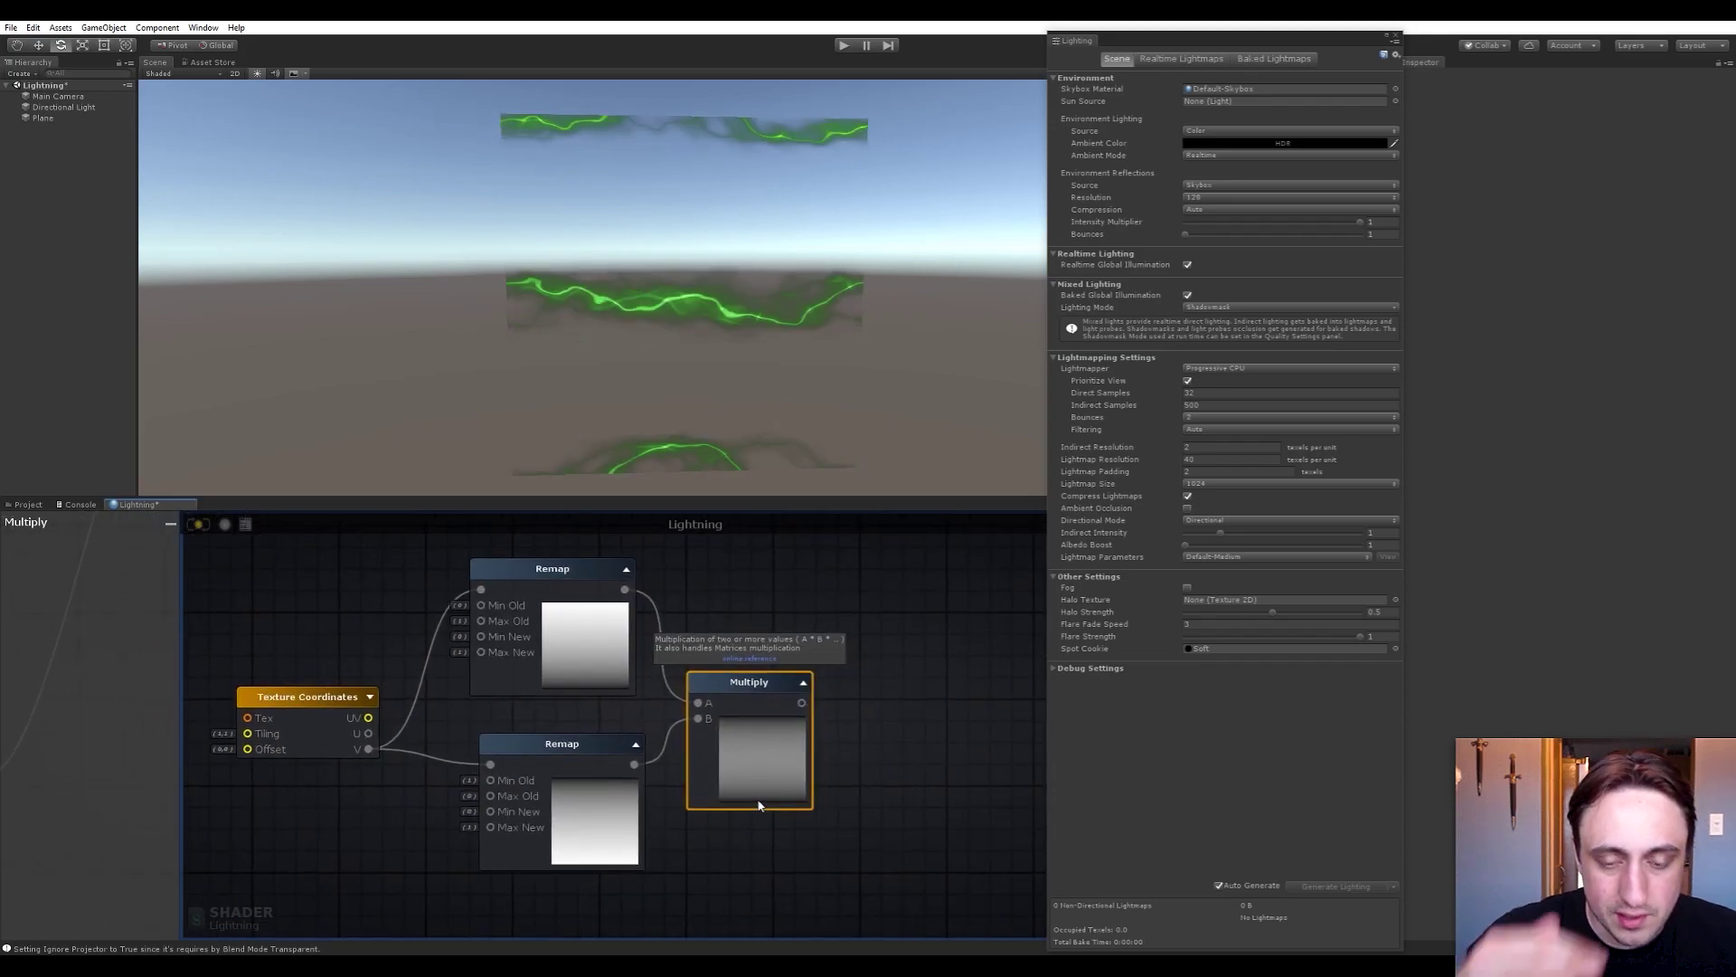
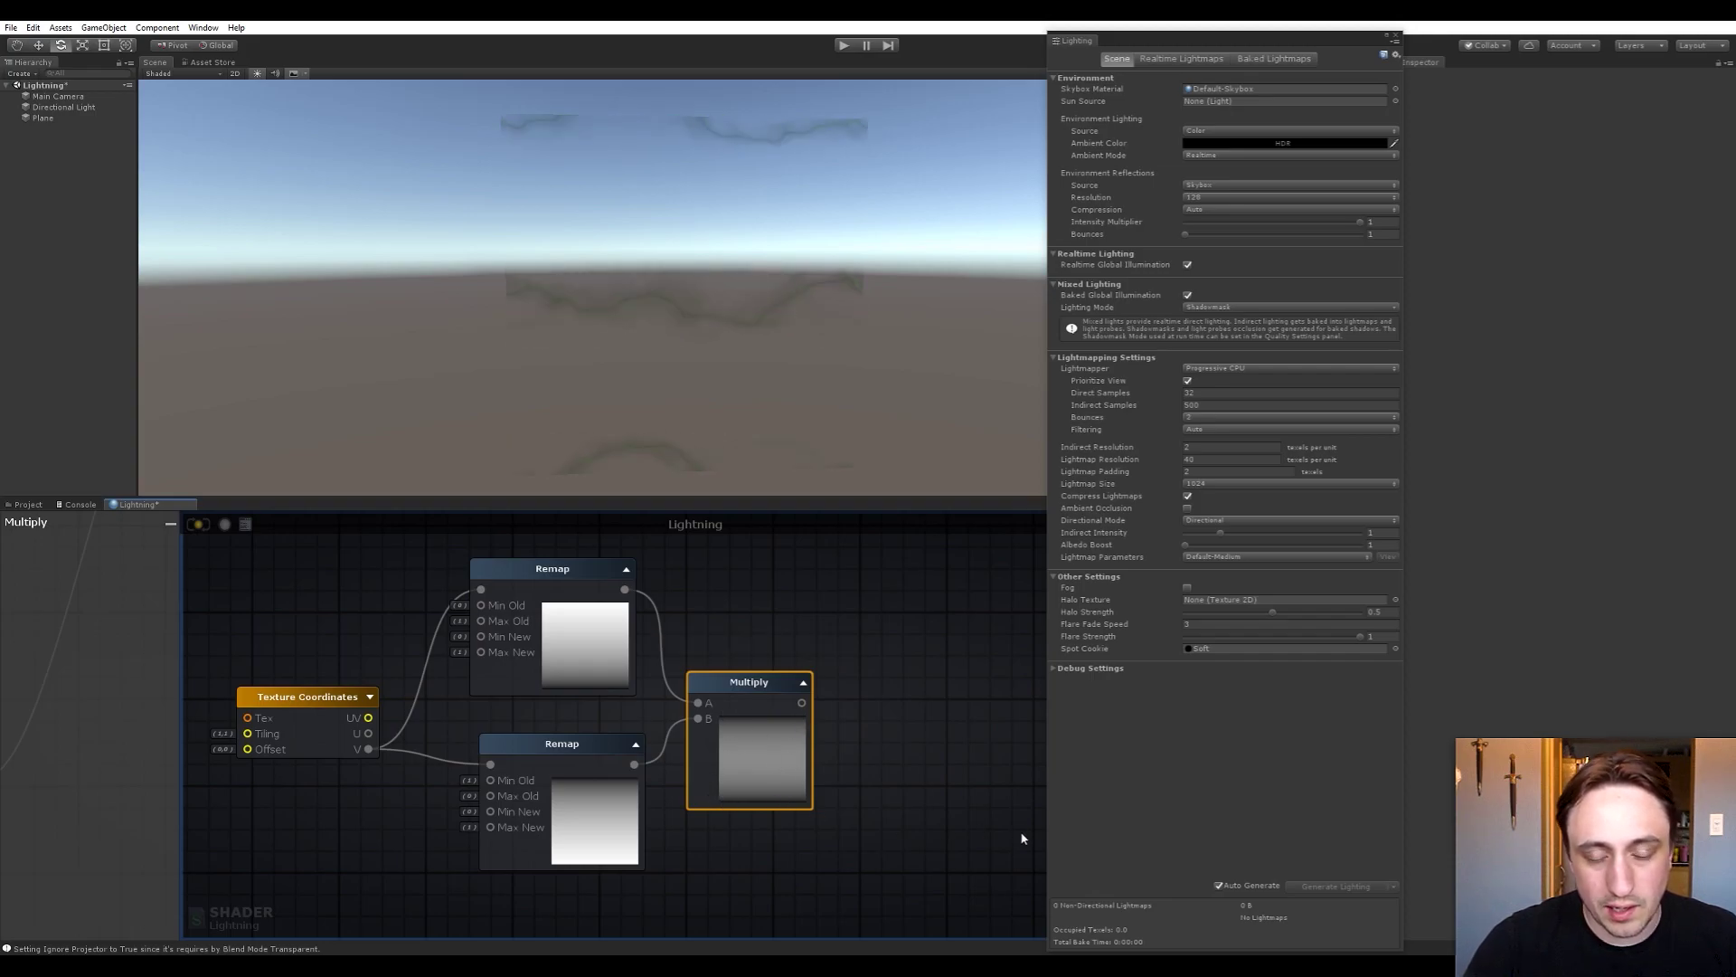
Add a Floor node, connect the gradient Multiply output to its input and place it beside the Multiply
left_click(900, 771)
right_click_drag(908, 720, 826, 722)
key("space")
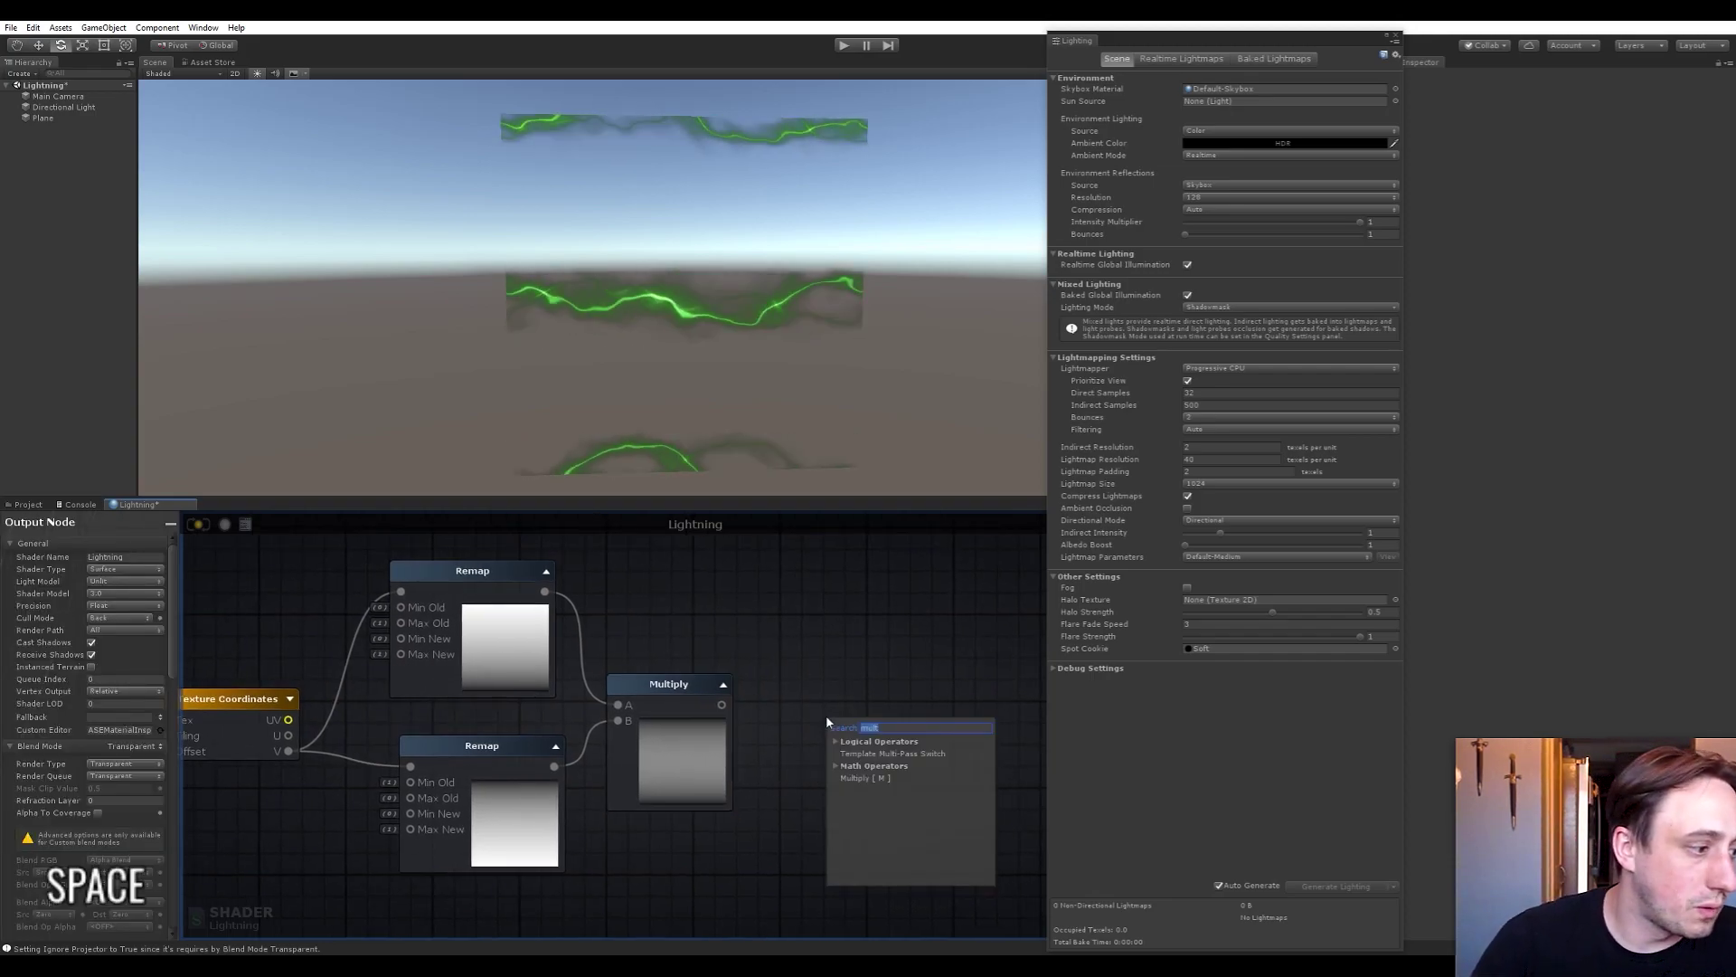
type("floor")
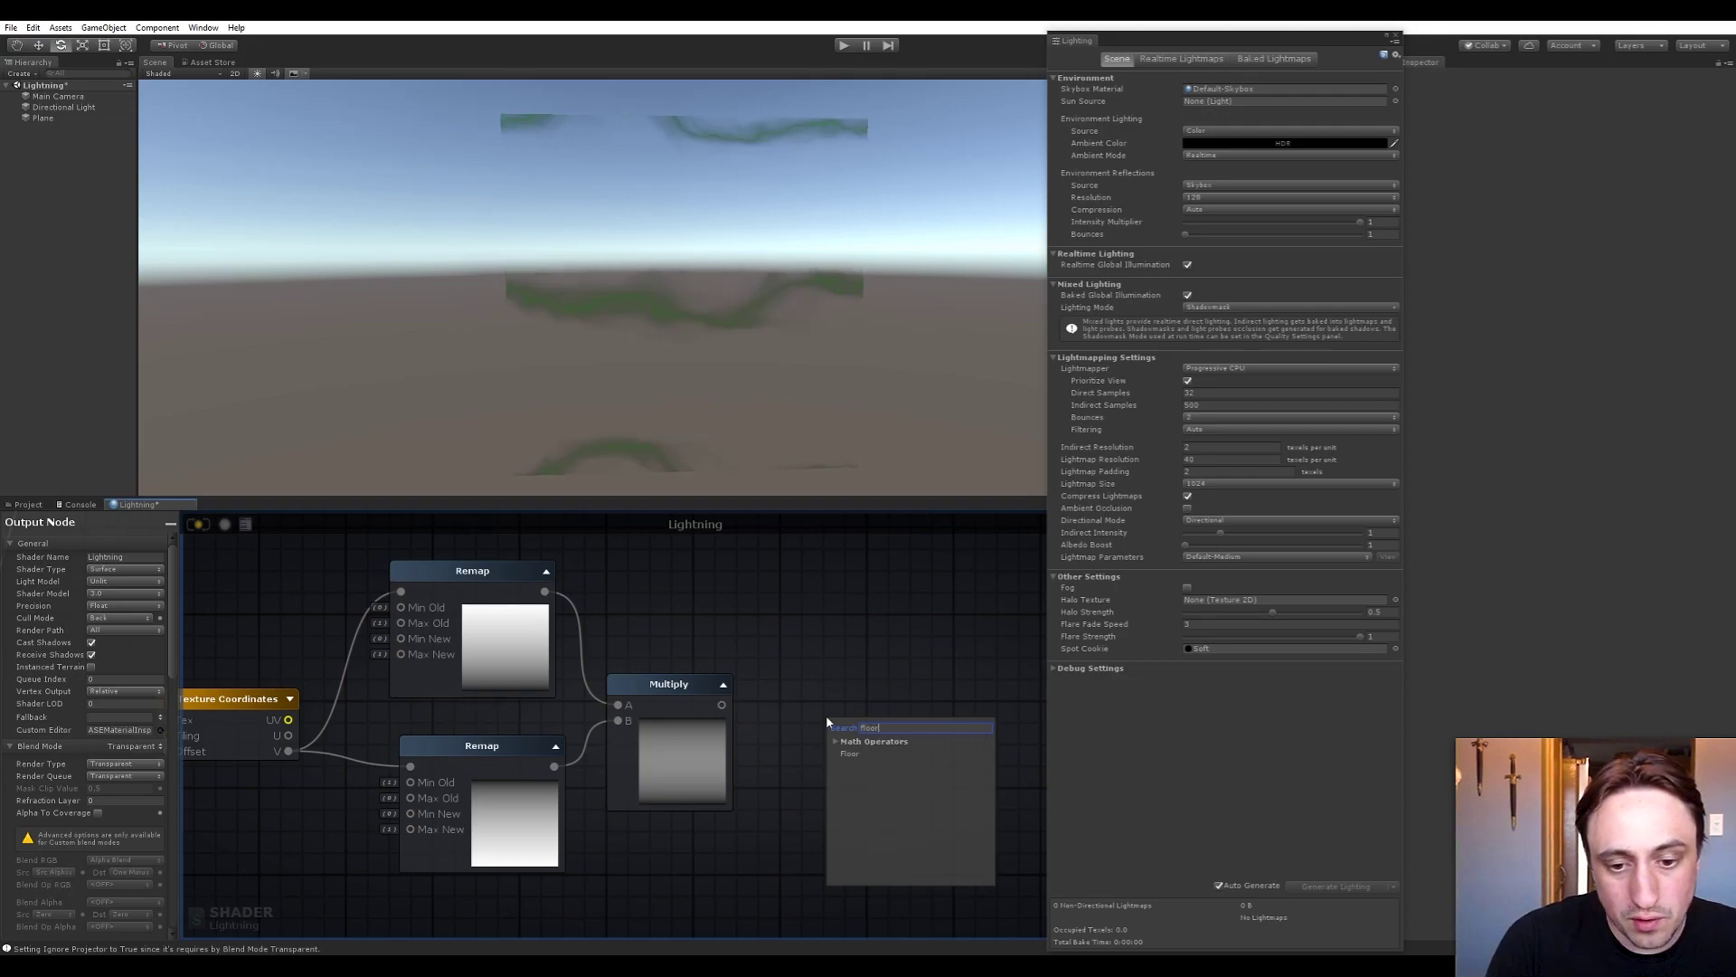
key("Return")
left_click(836, 747)
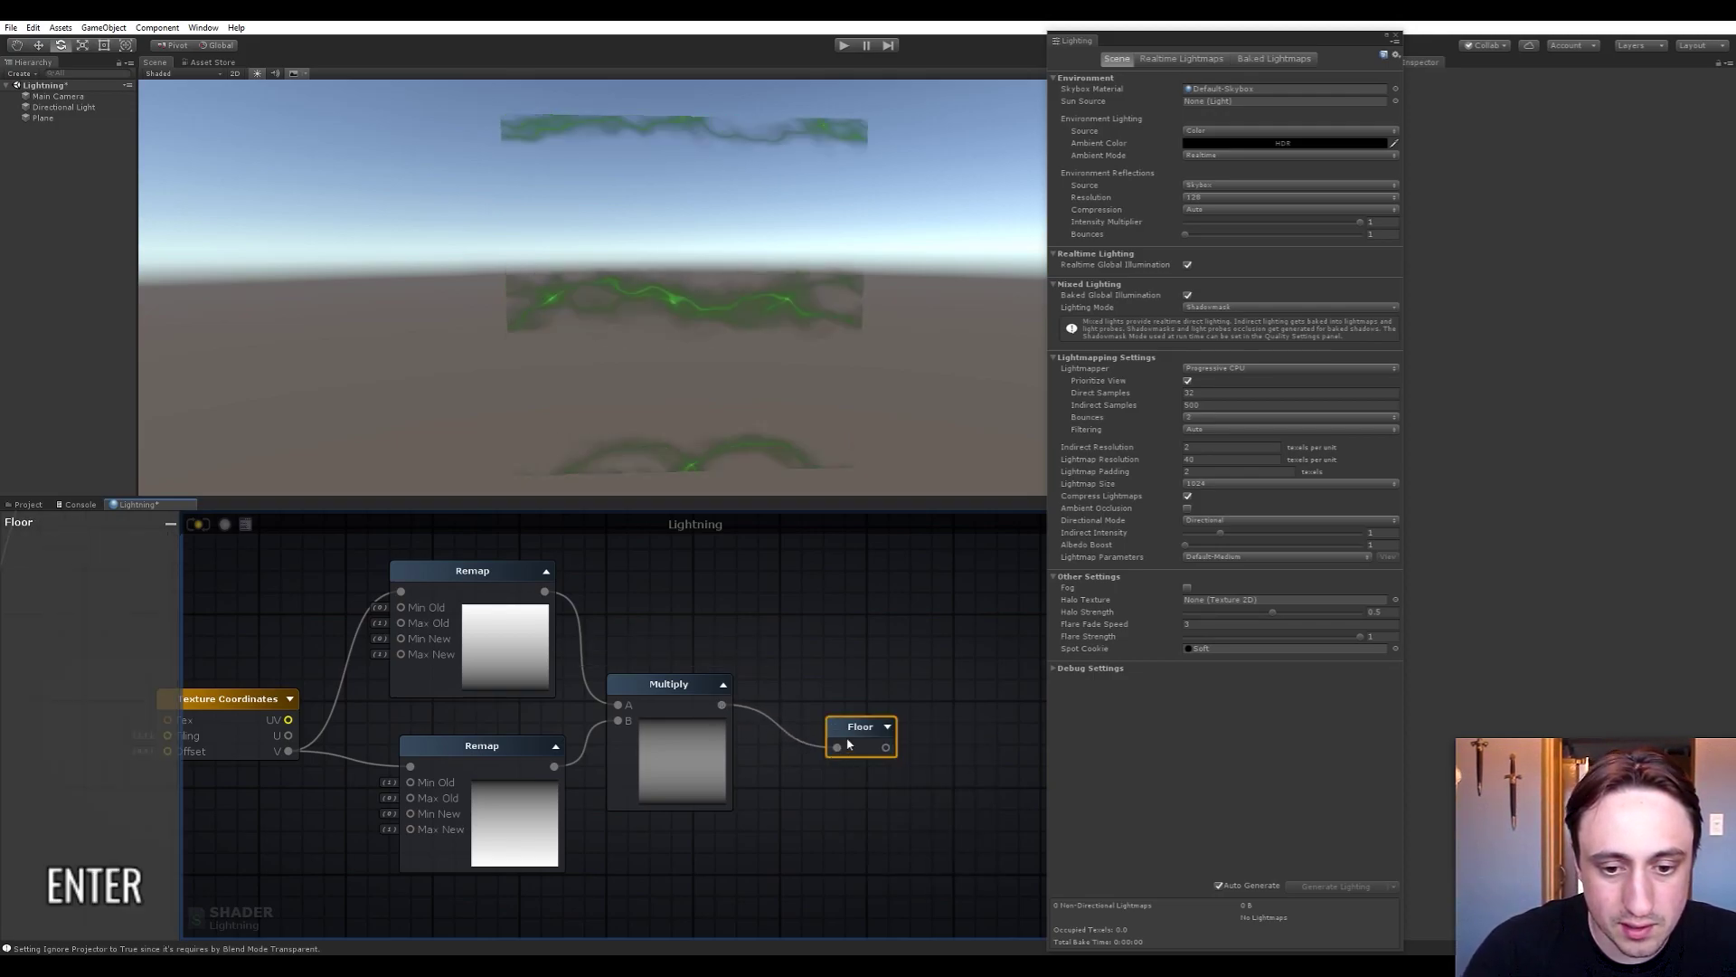
left_click_drag(853, 734, 818, 719)
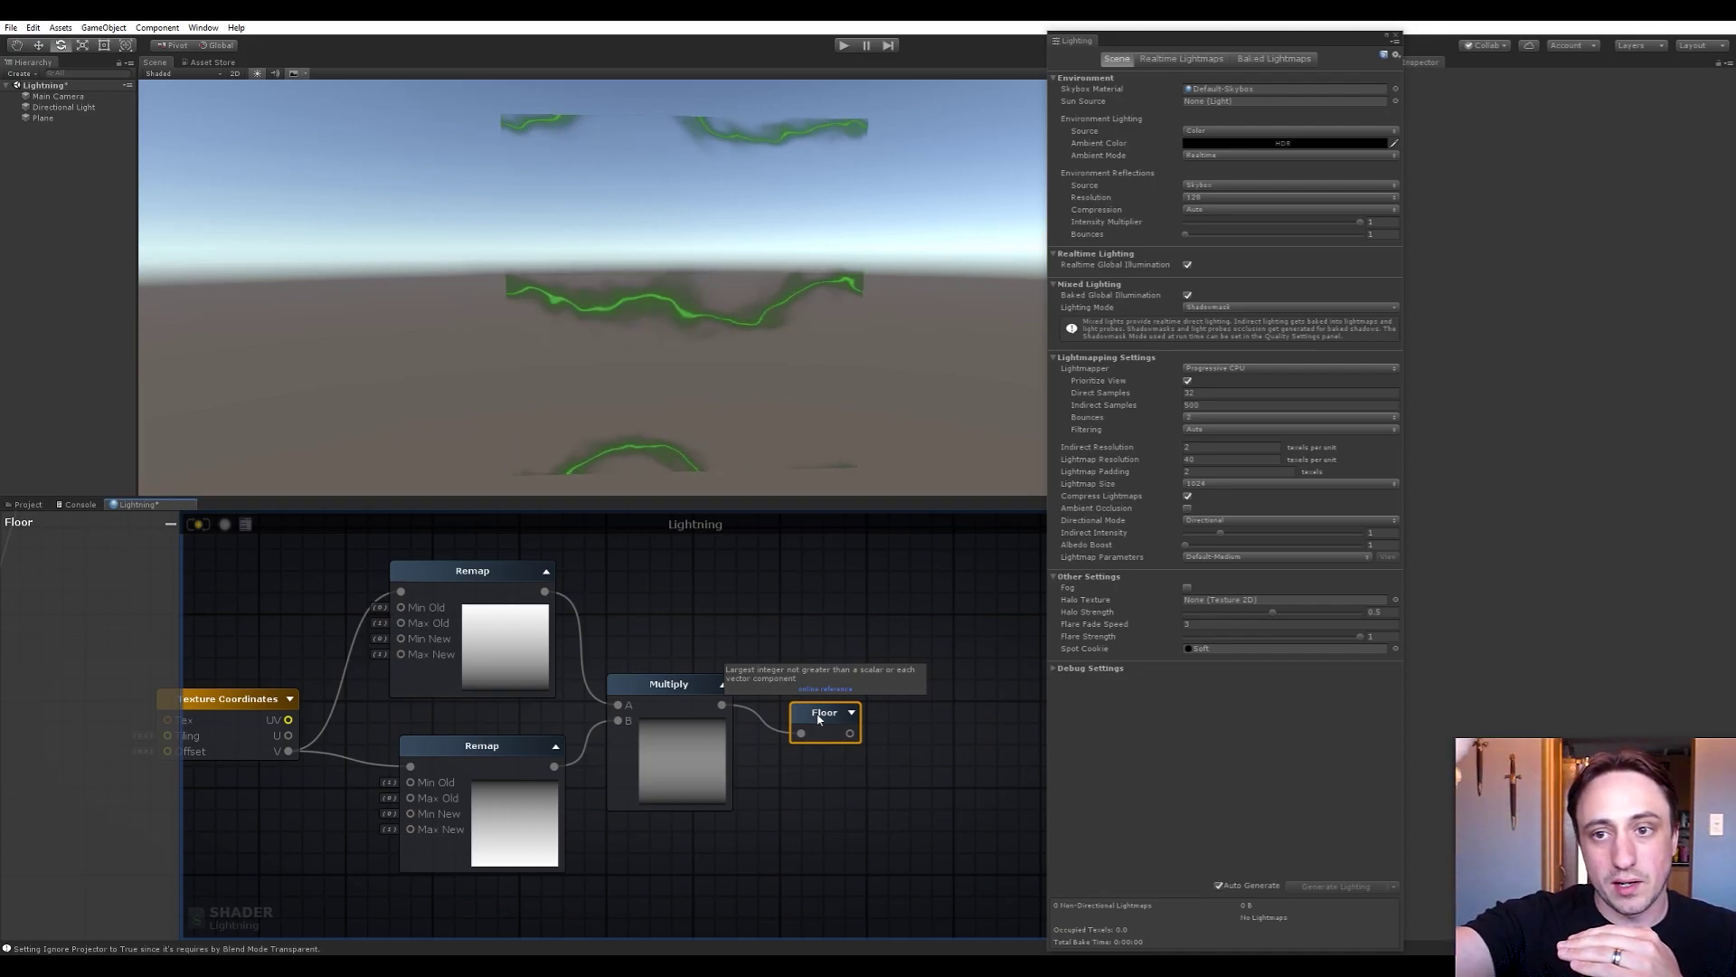
Expand the Floor node's preview and move the node closer to the gradient Multiply node
left_click(851, 712)
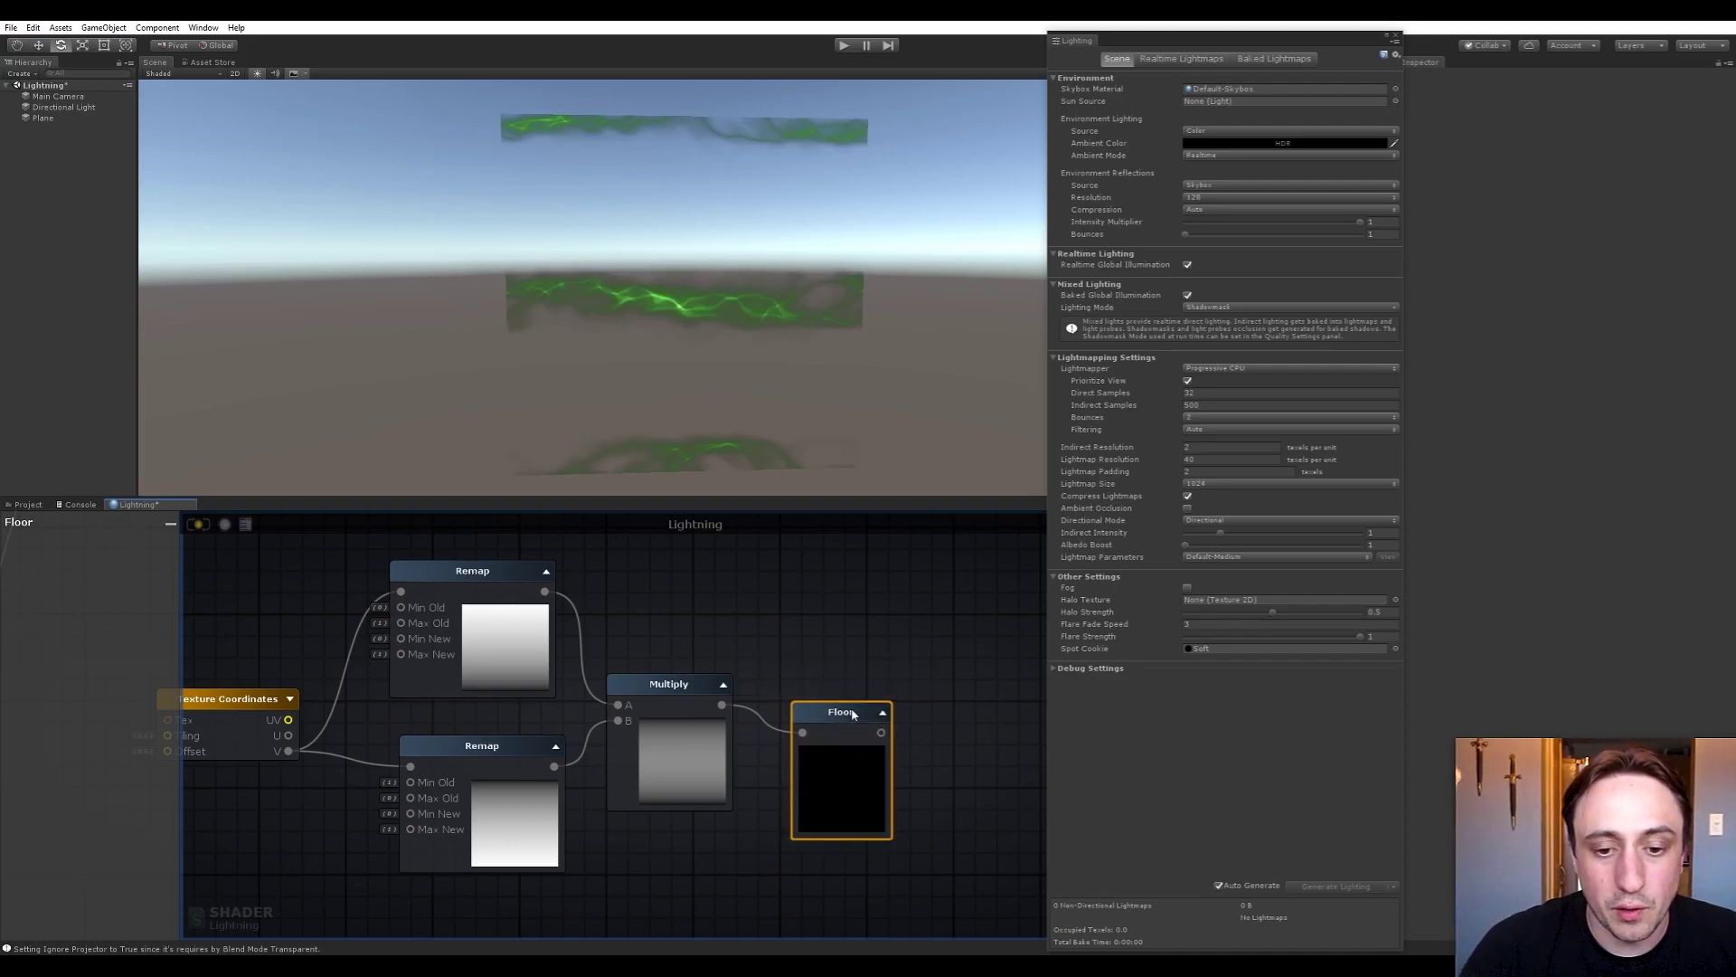
left_click_drag(850, 716, 824, 693)
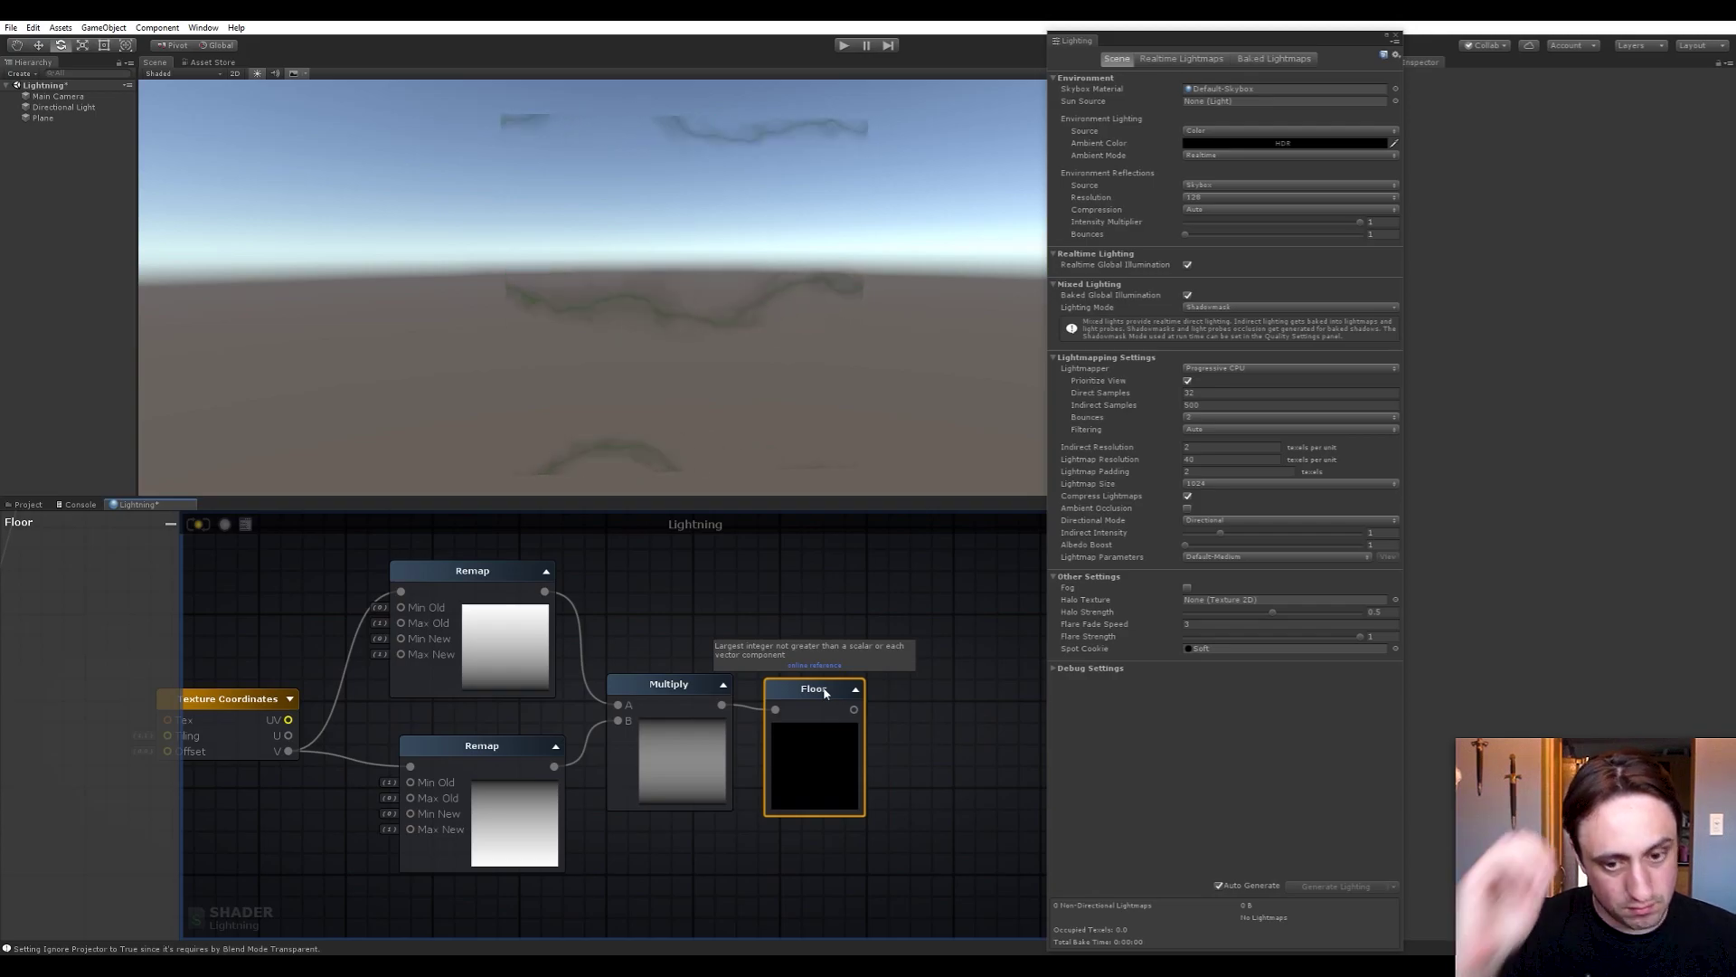
Add a Clamp node after the Floor node and connect the Floor output to its input
middle_click_drag(807, 598, 709, 633)
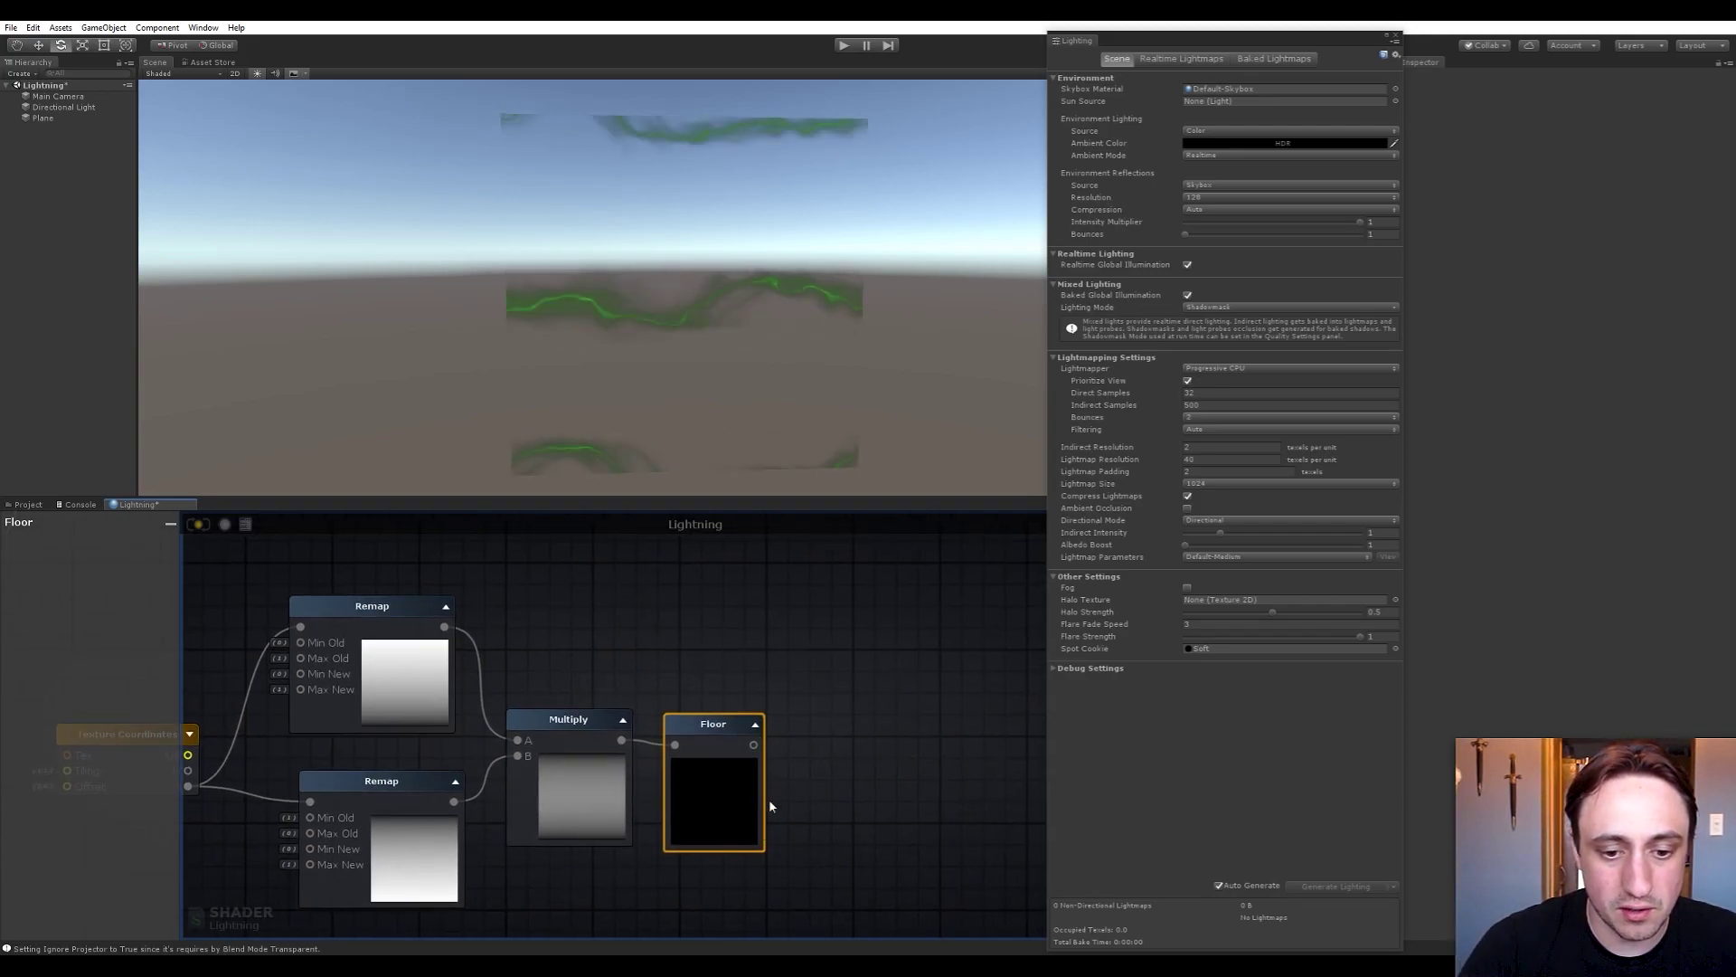
middle_click_drag(764, 823, 741, 832)
key("space")
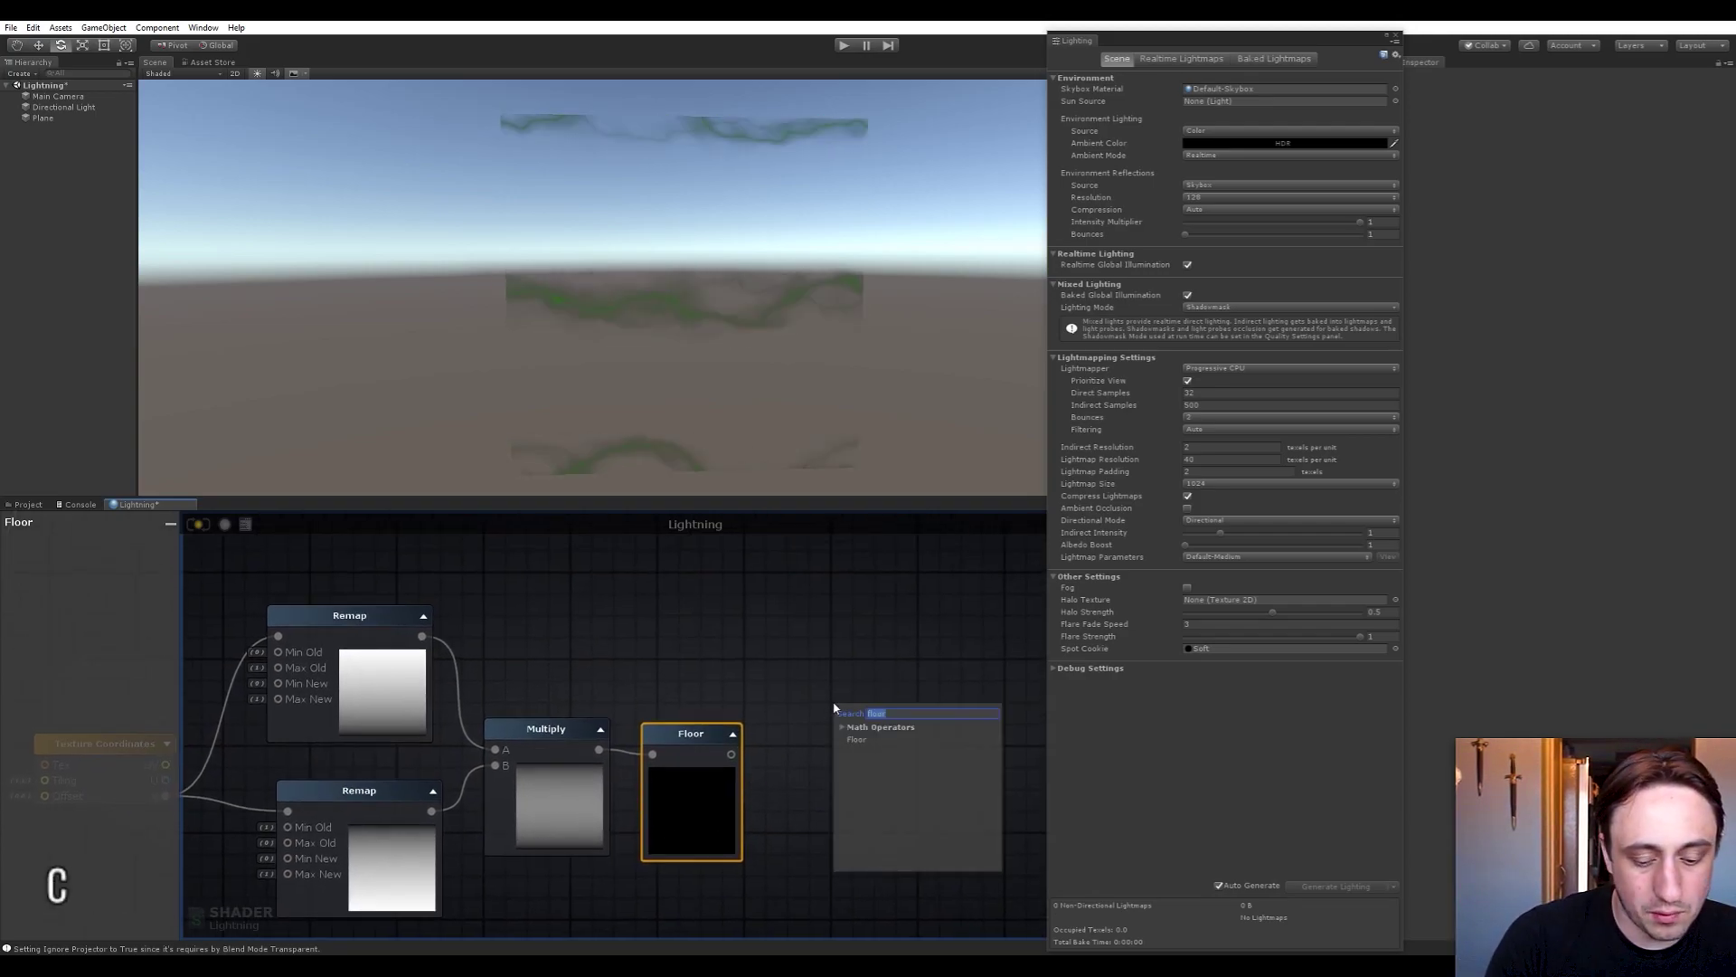
type("clamp")
key("Return")
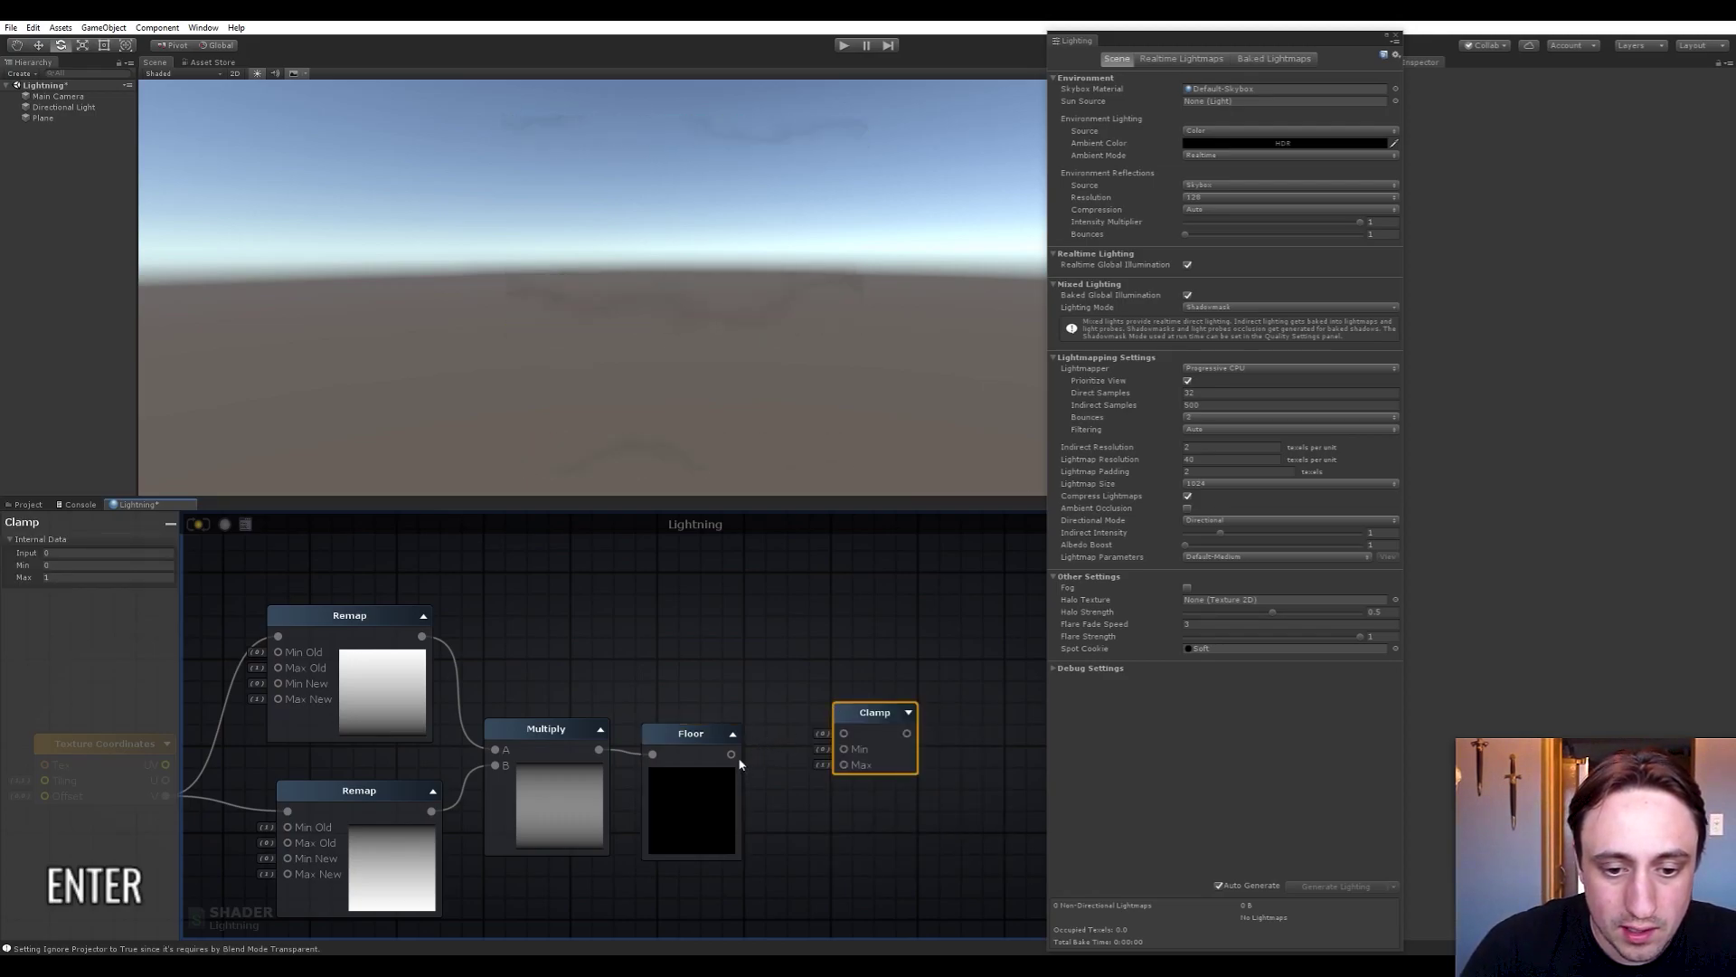
left_click_drag(838, 736, 843, 734)
scroll(702, 814, "down", 10)
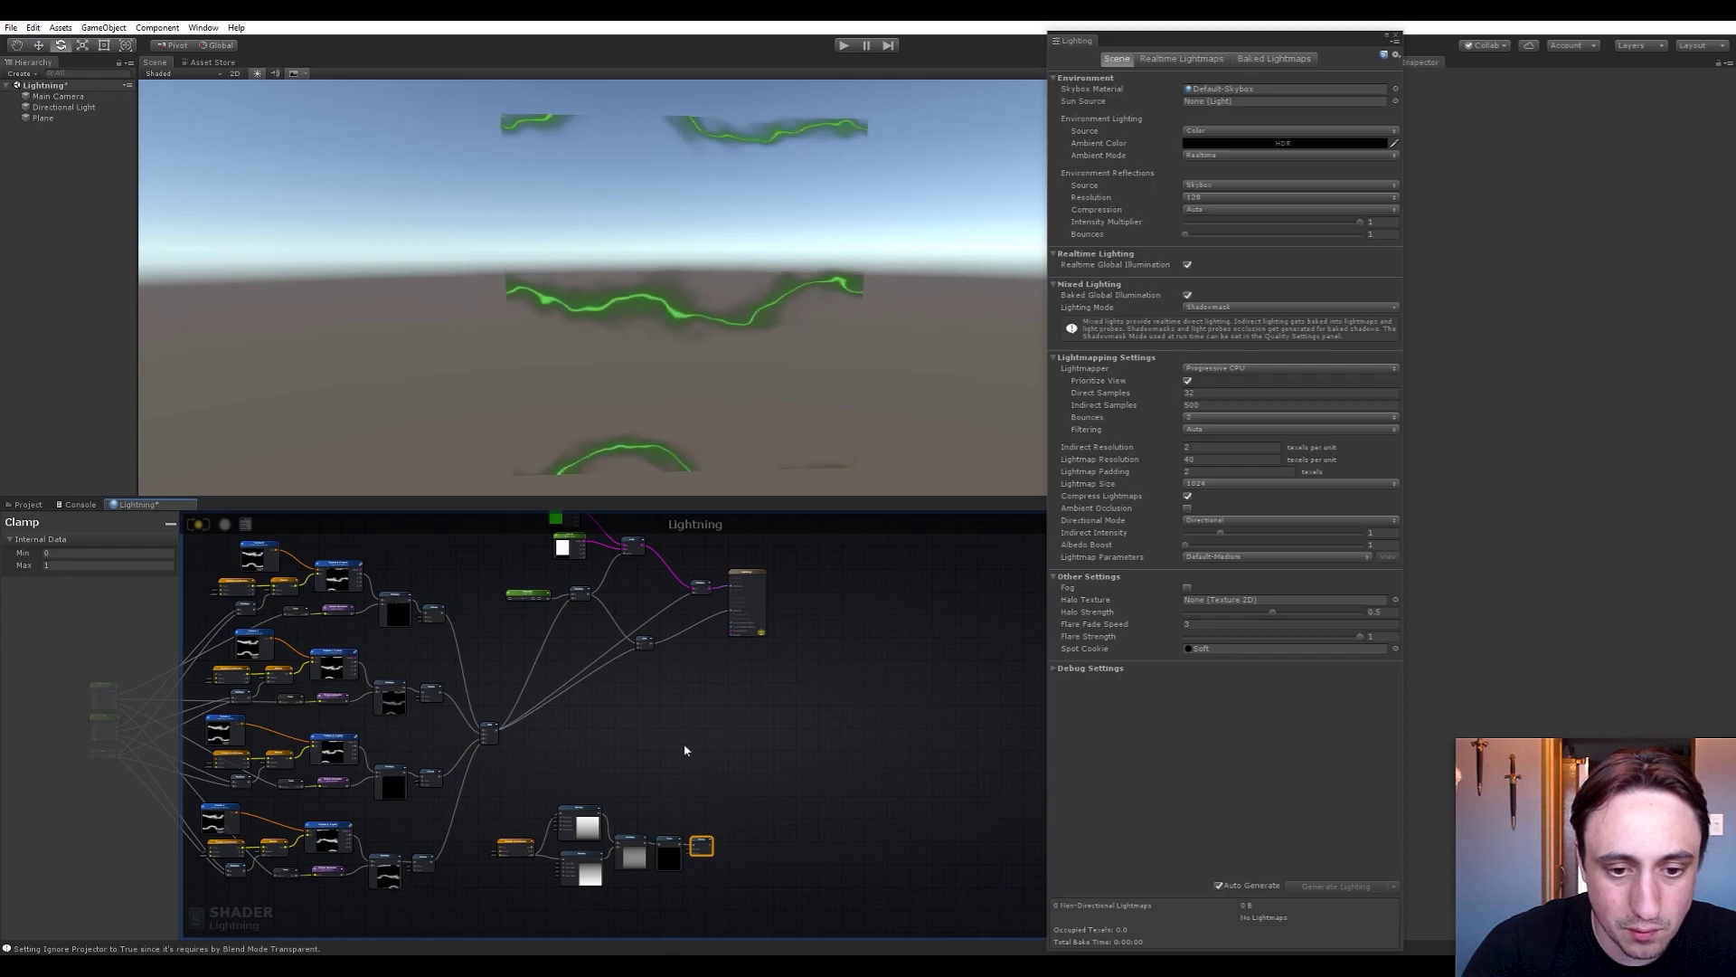
key("space")
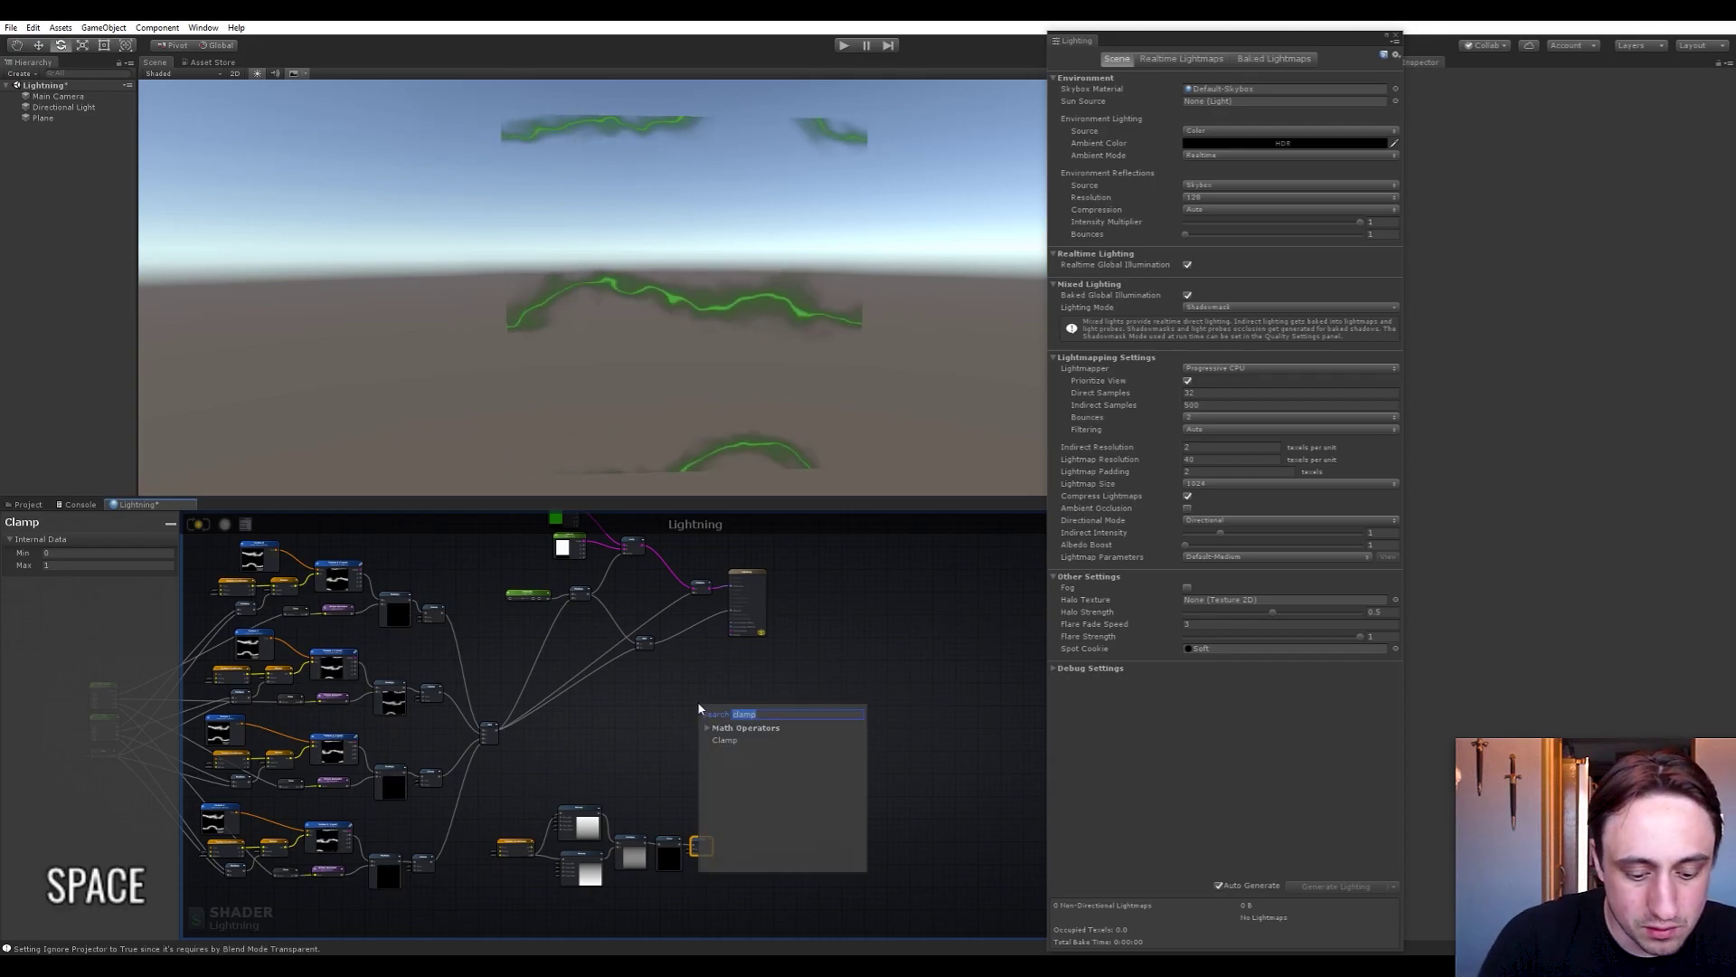
type("multi")
key("Return")
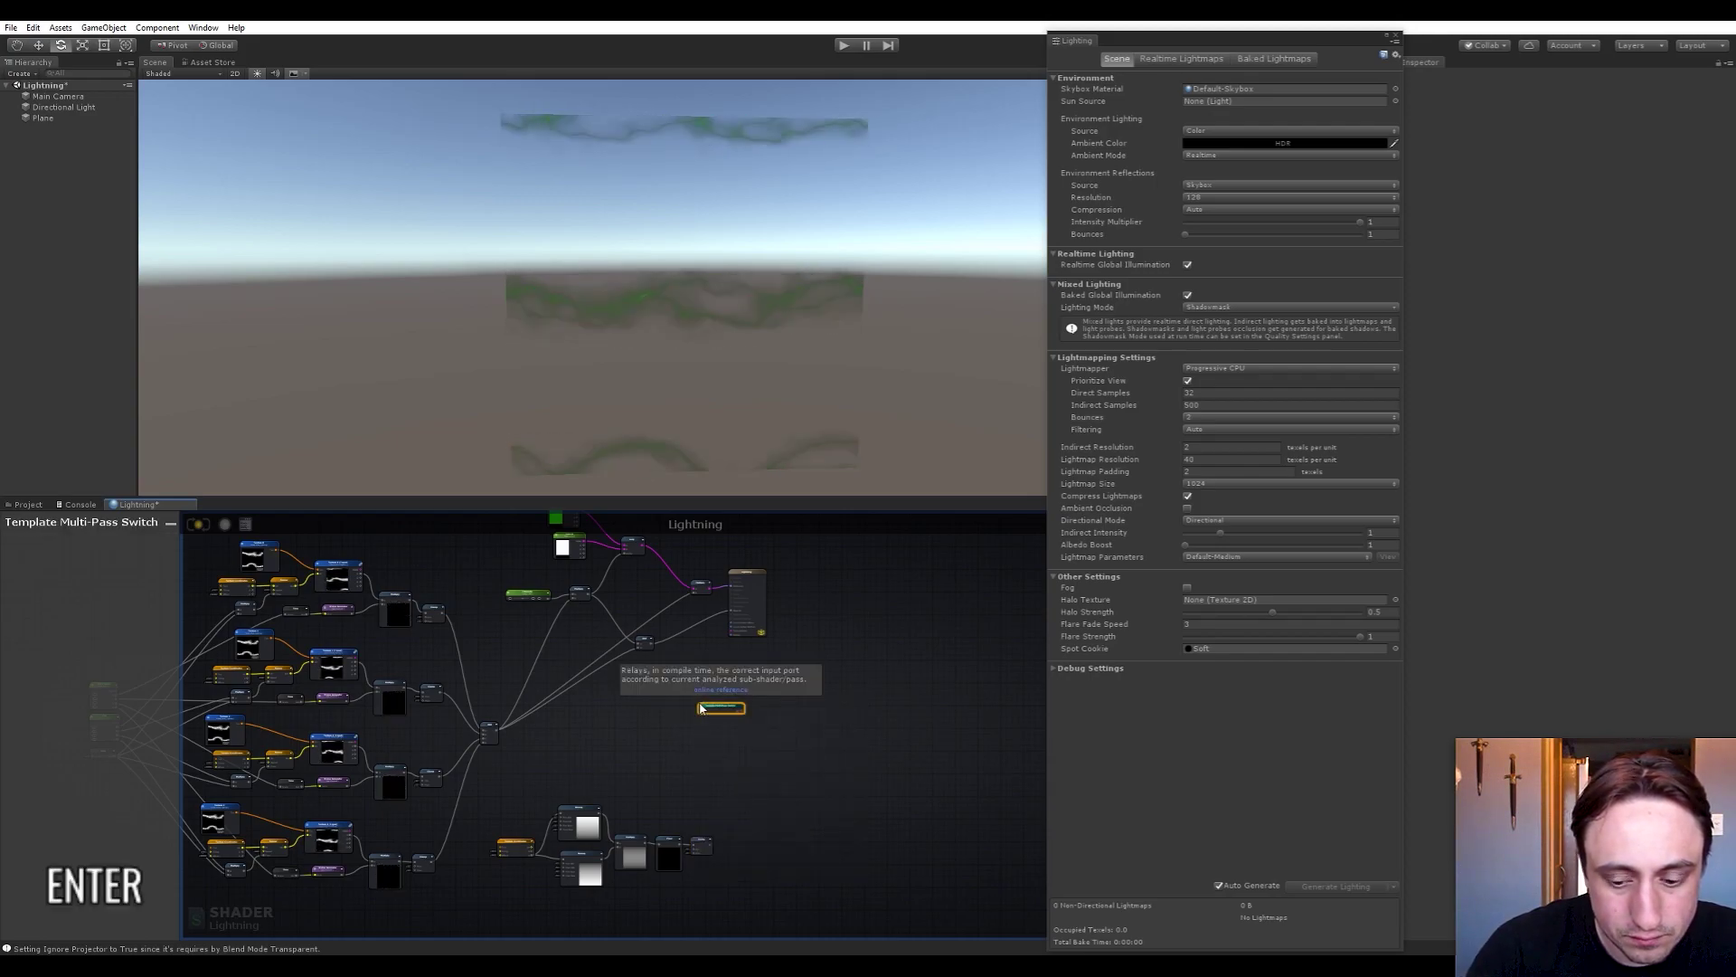
key("Delete")
Set the inverted Remap node's Max New value to 5
scroll(698, 702, "up", 6)
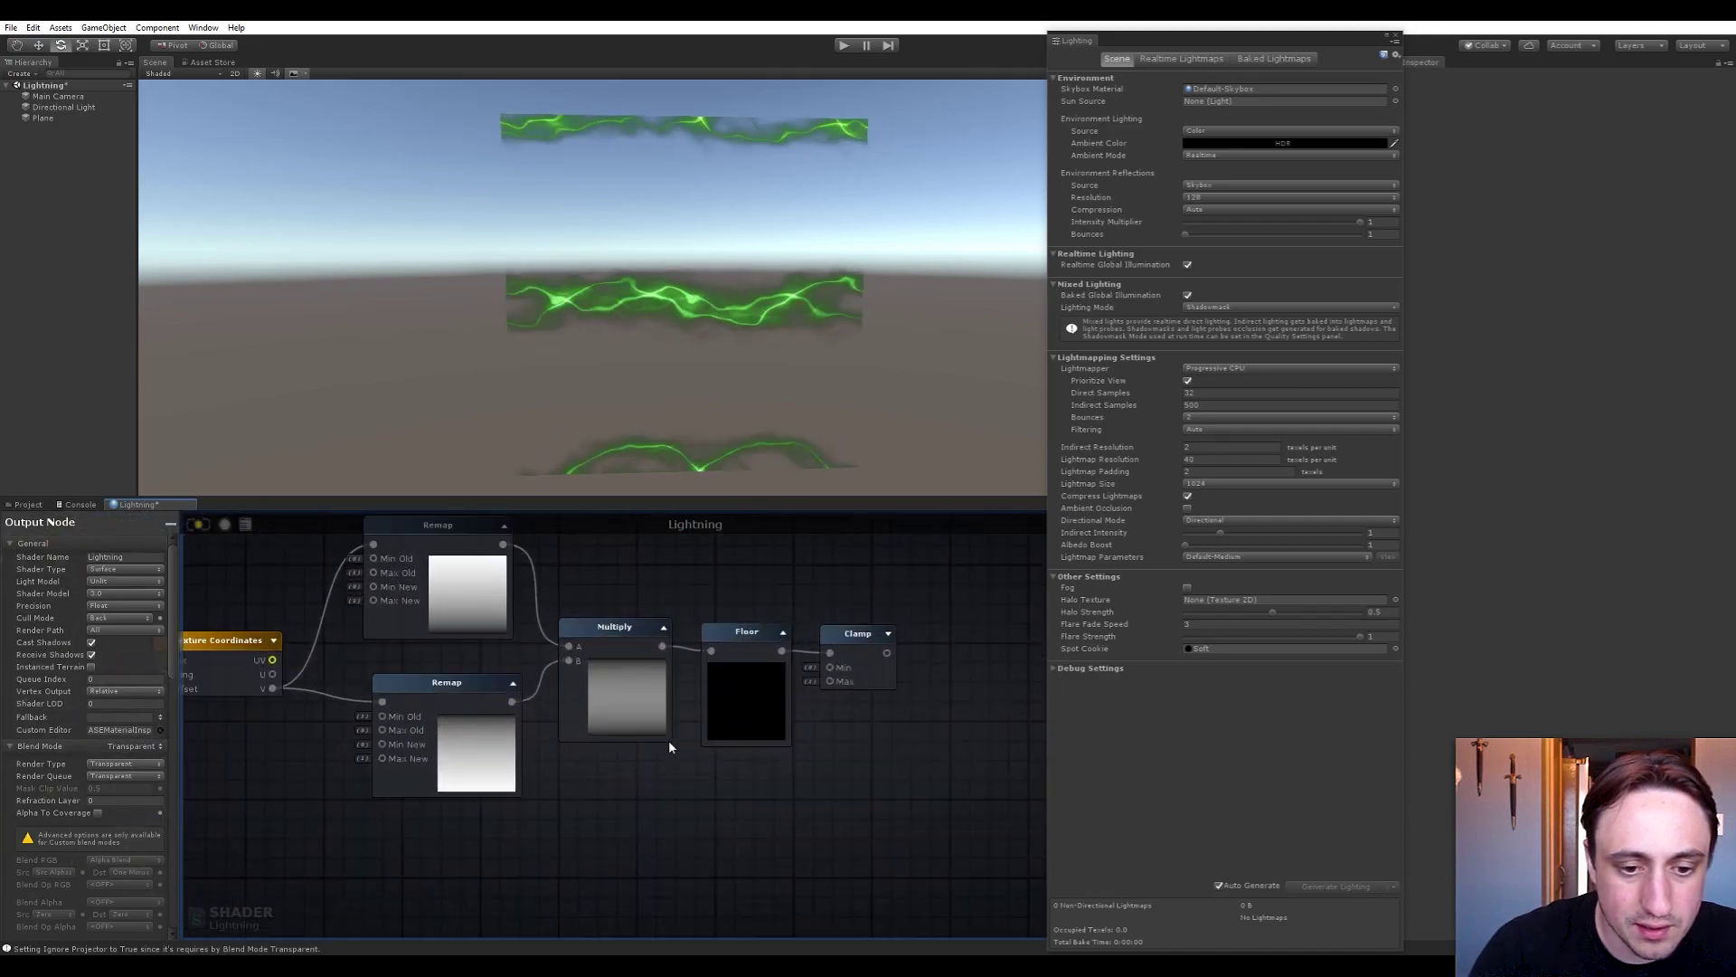
middle_click_drag(669, 742, 703, 807)
scroll(704, 807, "down", 3)
scroll(703, 681, "up", 3)
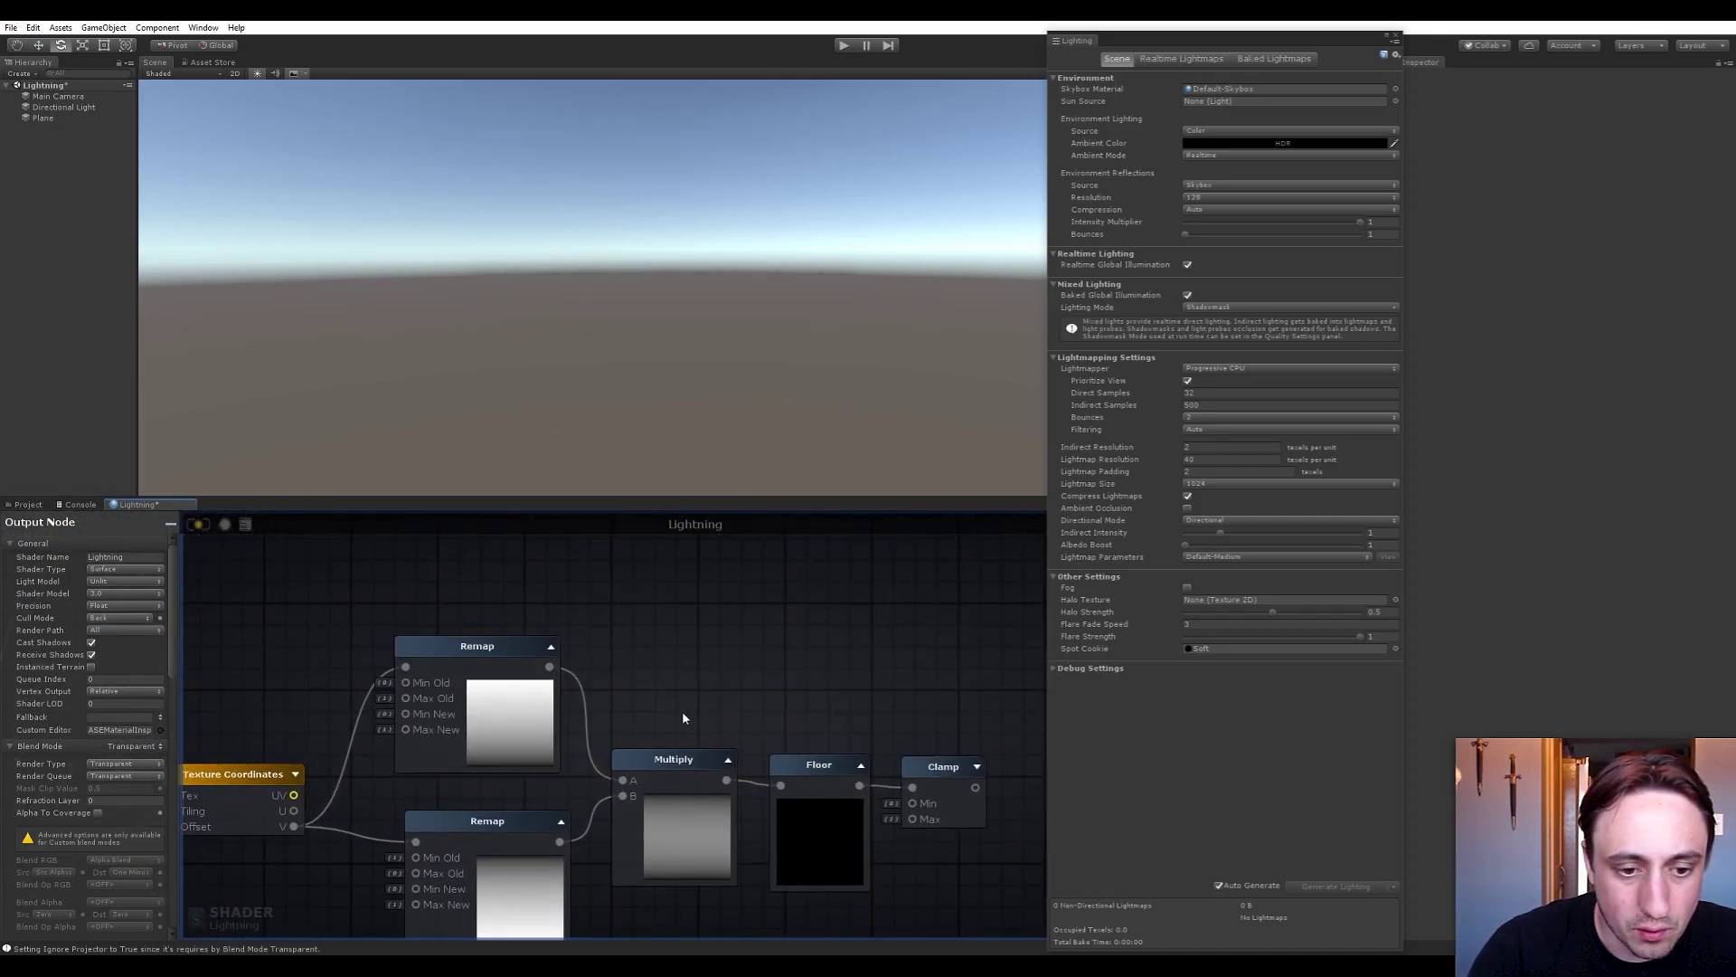
middle_click_drag(683, 717, 661, 685)
left_click(480, 792)
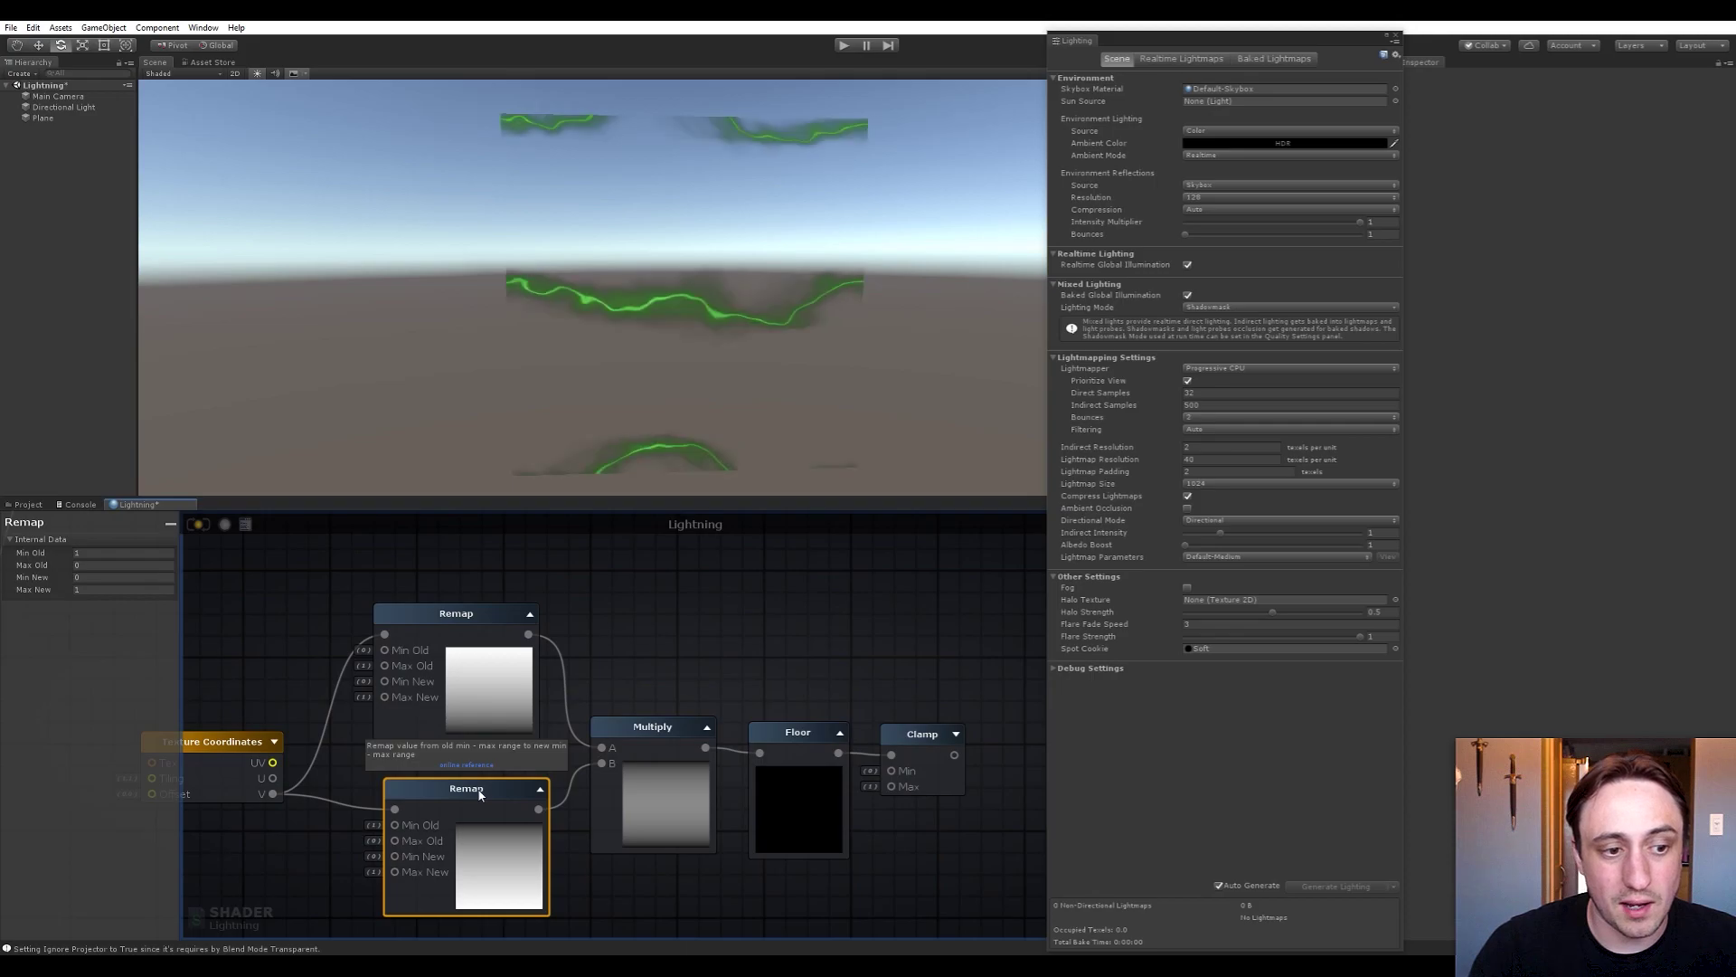
left_click_drag(50, 588, 116, 587)
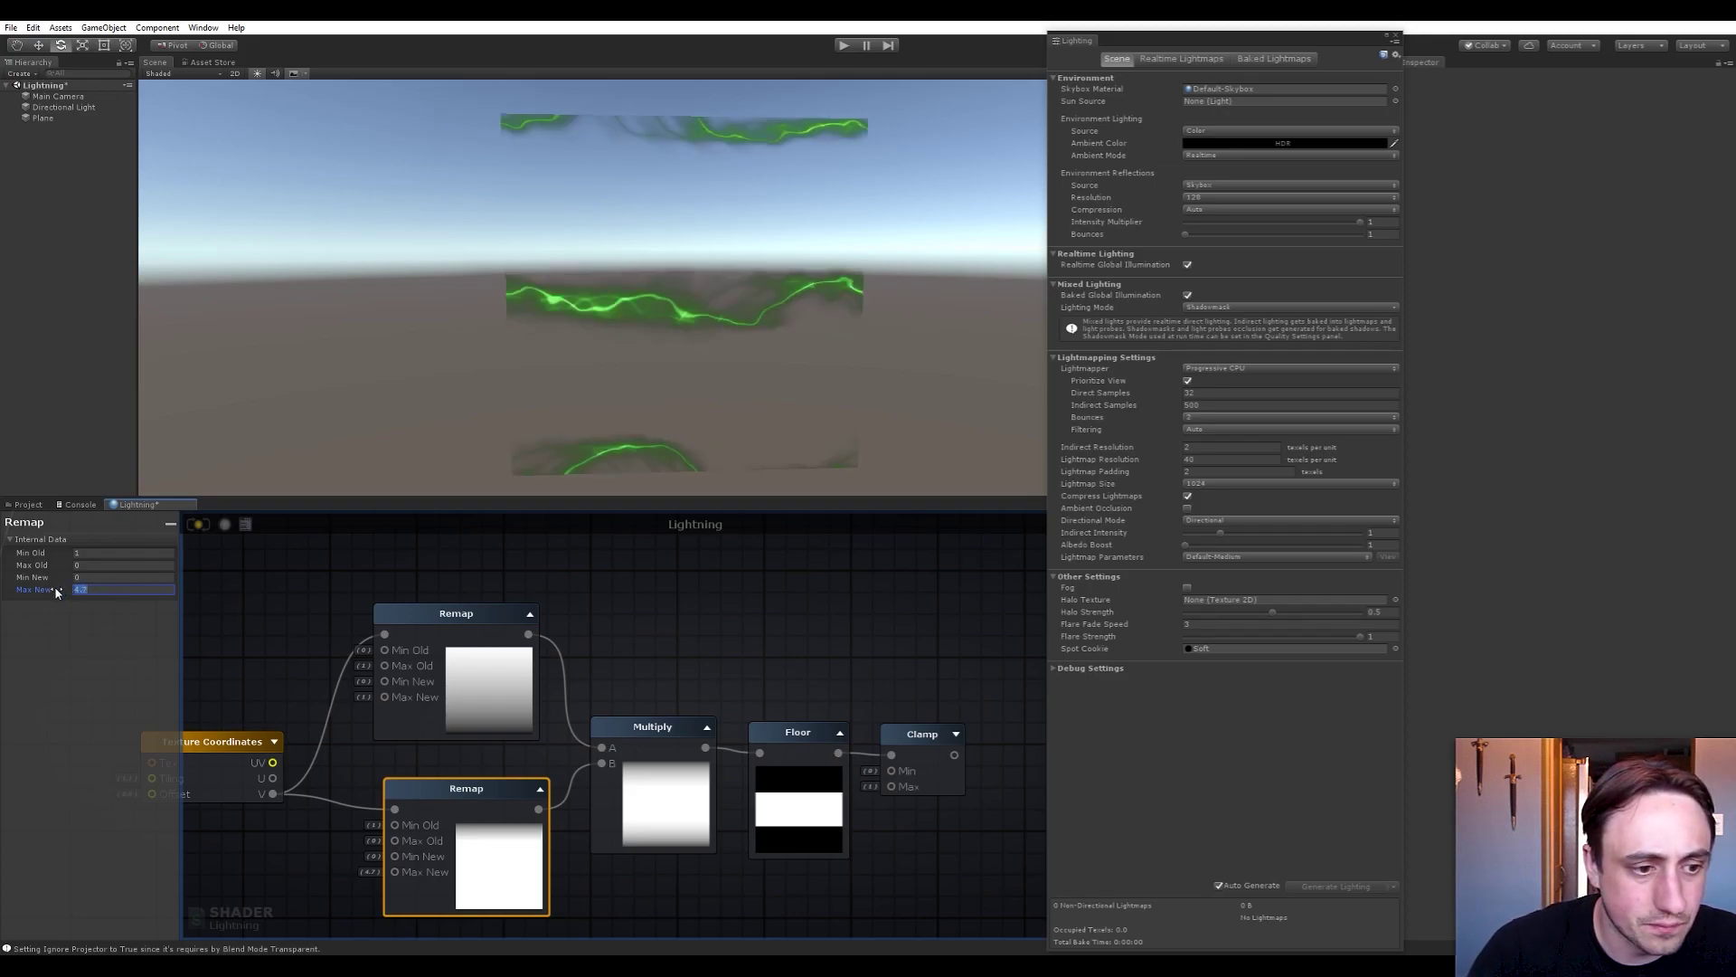
left_click_drag(52, 588, 57, 589)
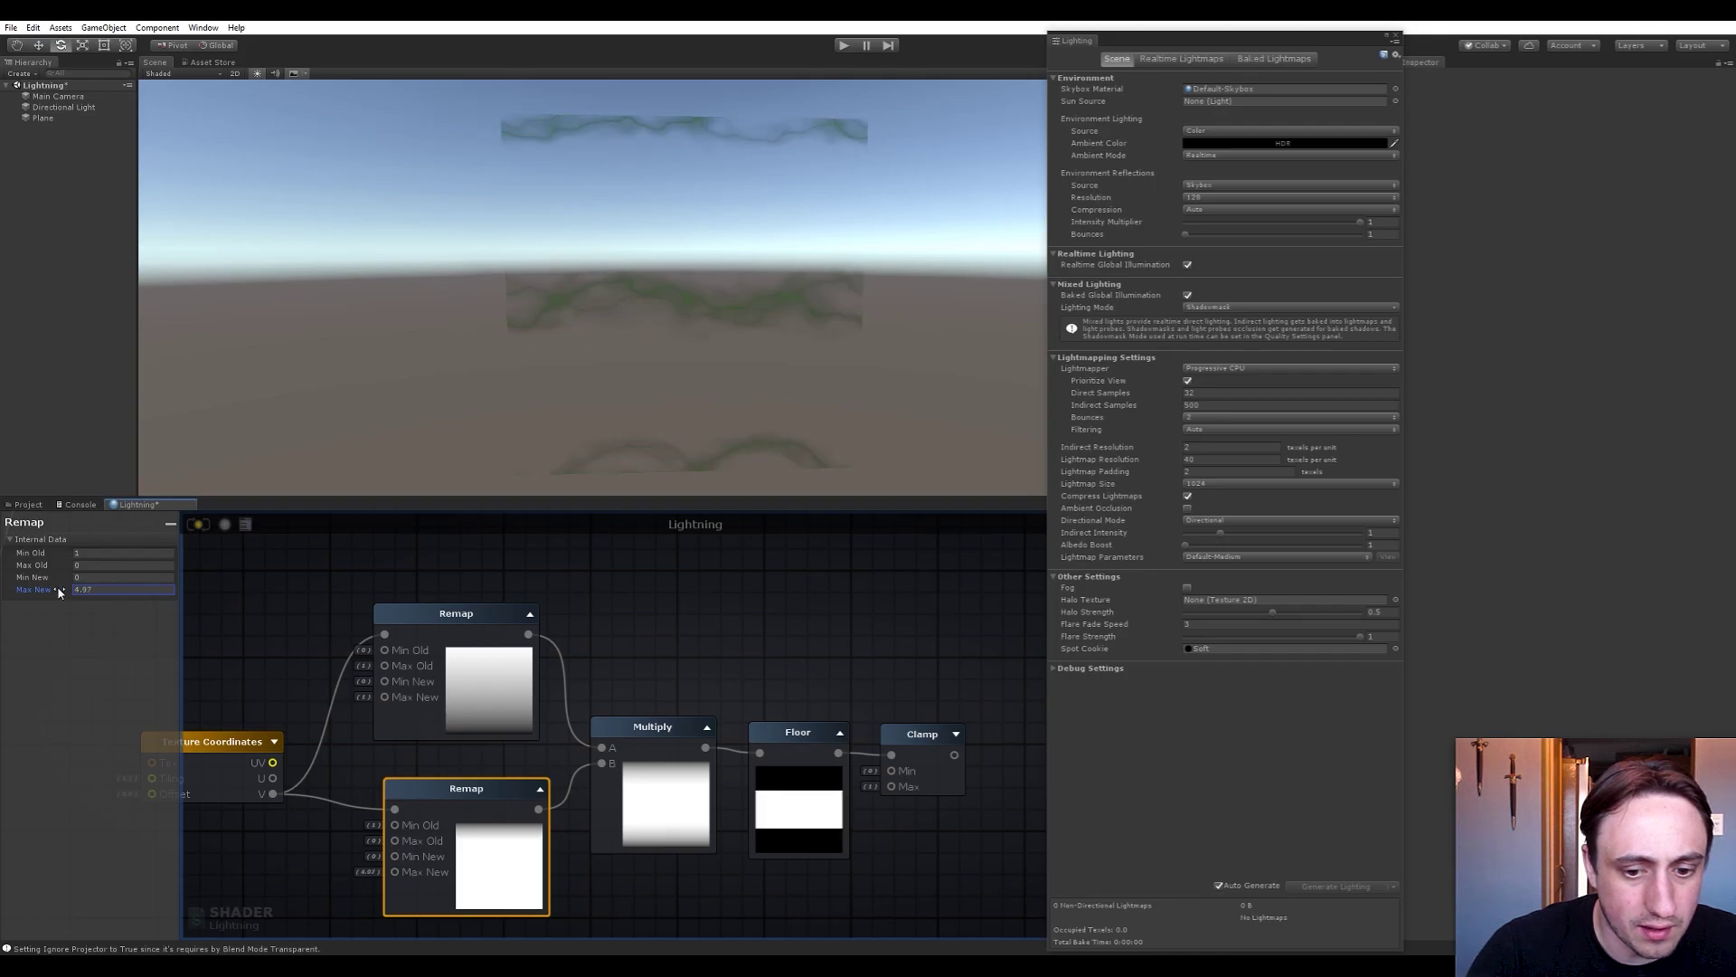
left_click(108, 590)
type("5")
key("Return")
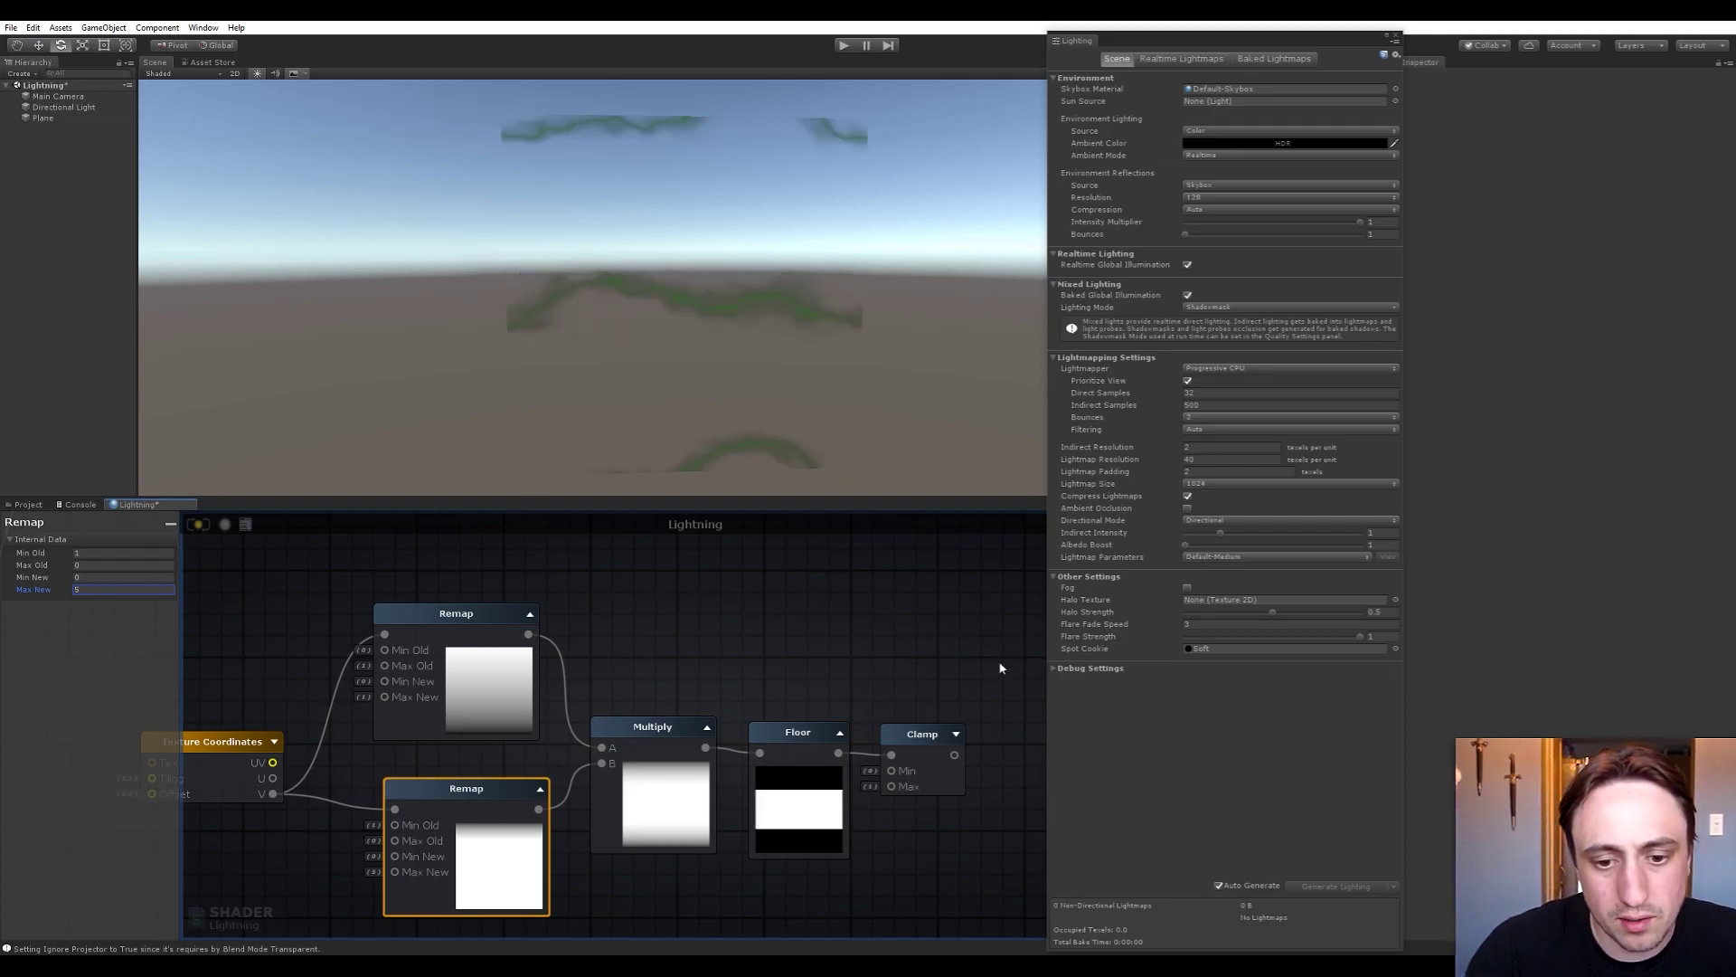
Select the gradient mask nodes together and shift the group slightly within the graph
middle_click_drag(818, 691, 775, 724)
scroll(742, 699, "down", 4)
left_click_drag(857, 685, 439, 850)
left_click_drag(799, 776, 770, 783)
left_click(752, 680)
Add a Multiply node and place it near the Add node that feeds the output's Opacity
scroll(675, 741, "down", 3)
middle_click_drag(714, 633, 706, 748)
scroll(694, 702, "up", 5)
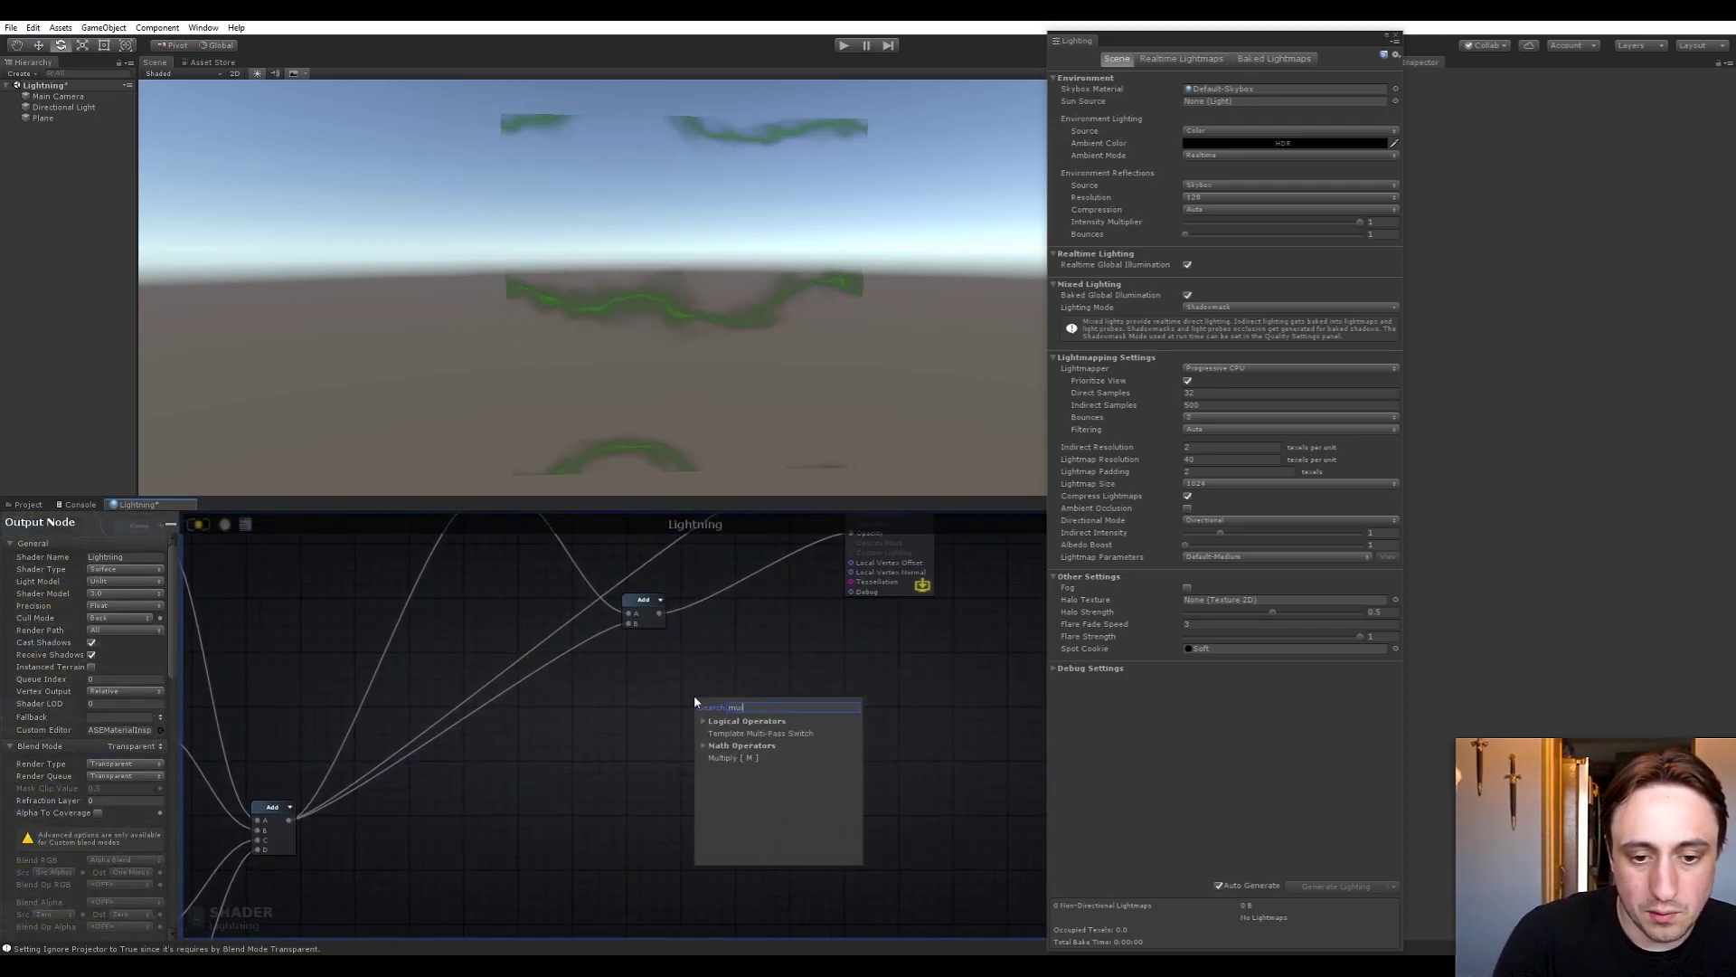
left_click(730, 757)
left_click_drag(740, 716, 785, 665)
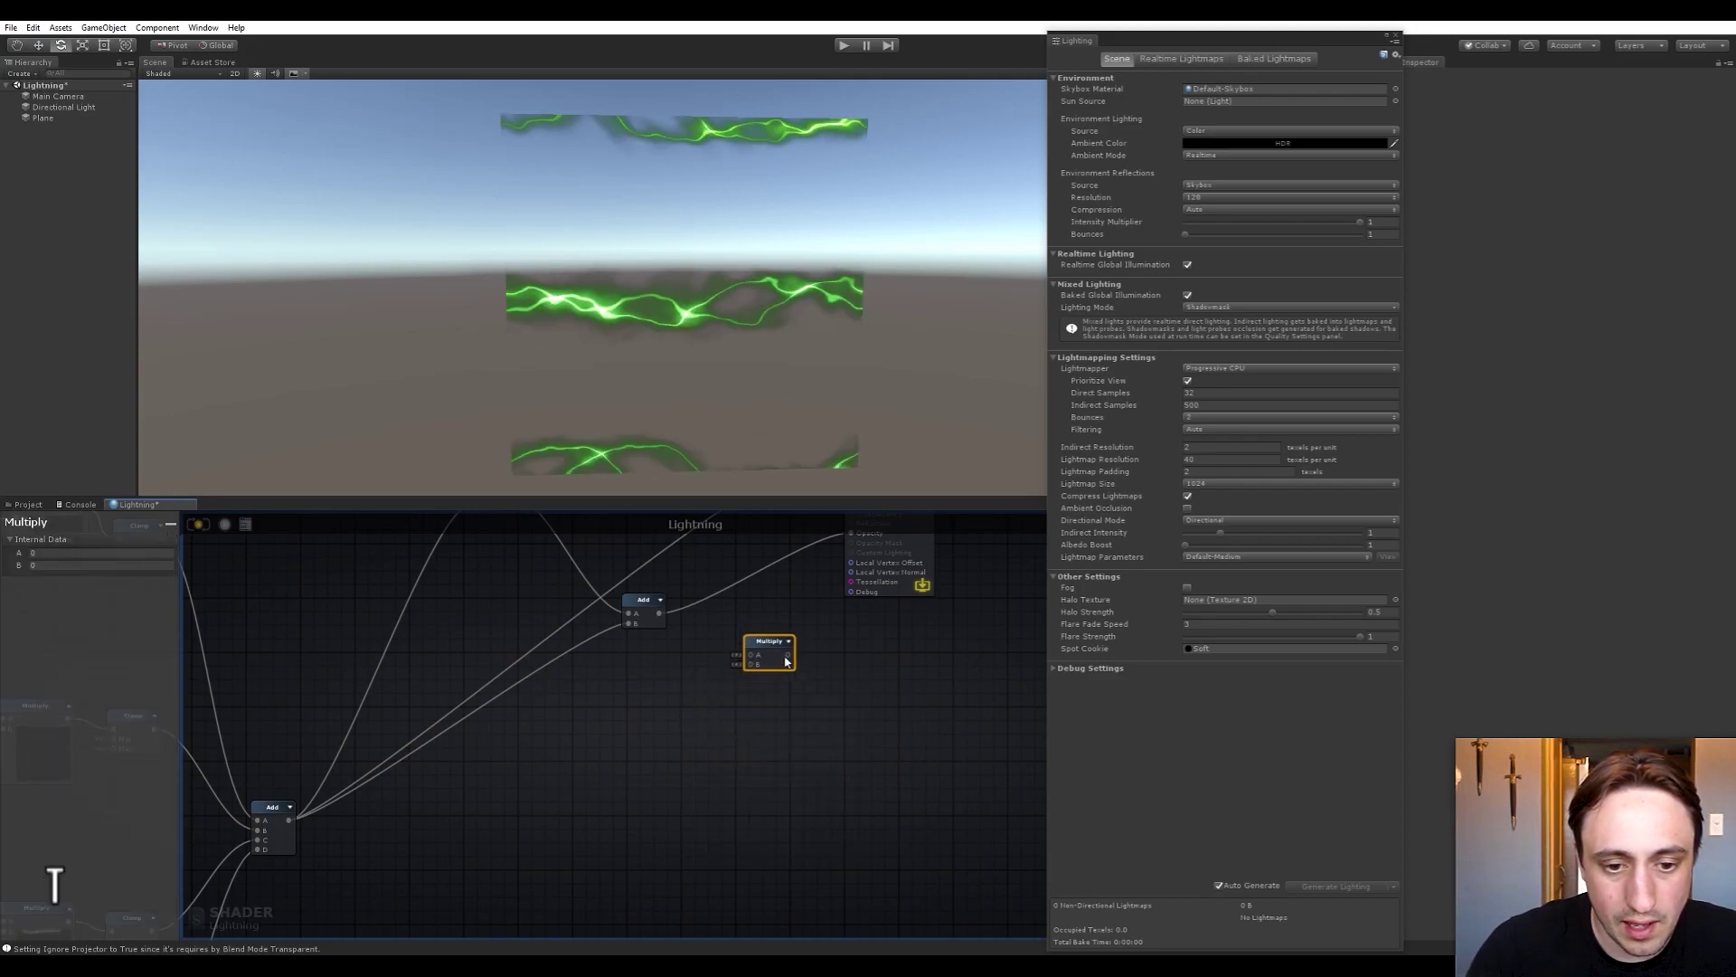
Connect the Add output to the new Multiply's input A and the Clamp output to B, and wire the result into Opacity
scroll(738, 774, "down", 5)
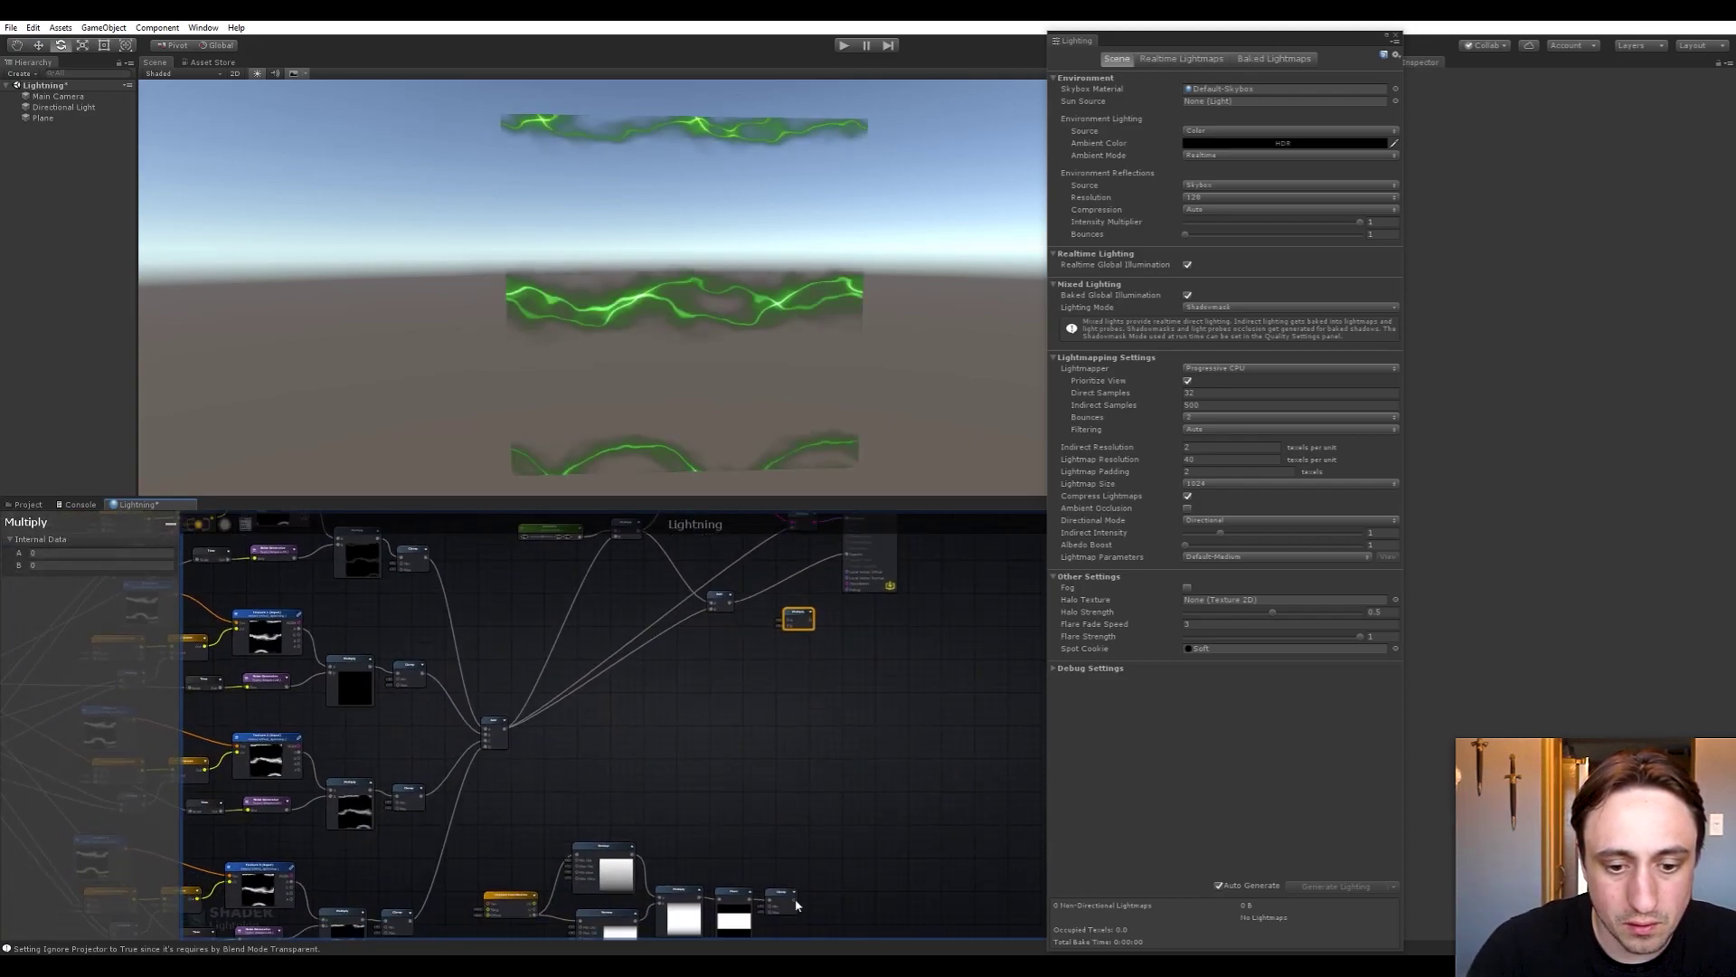
left_click_drag(795, 897, 781, 642)
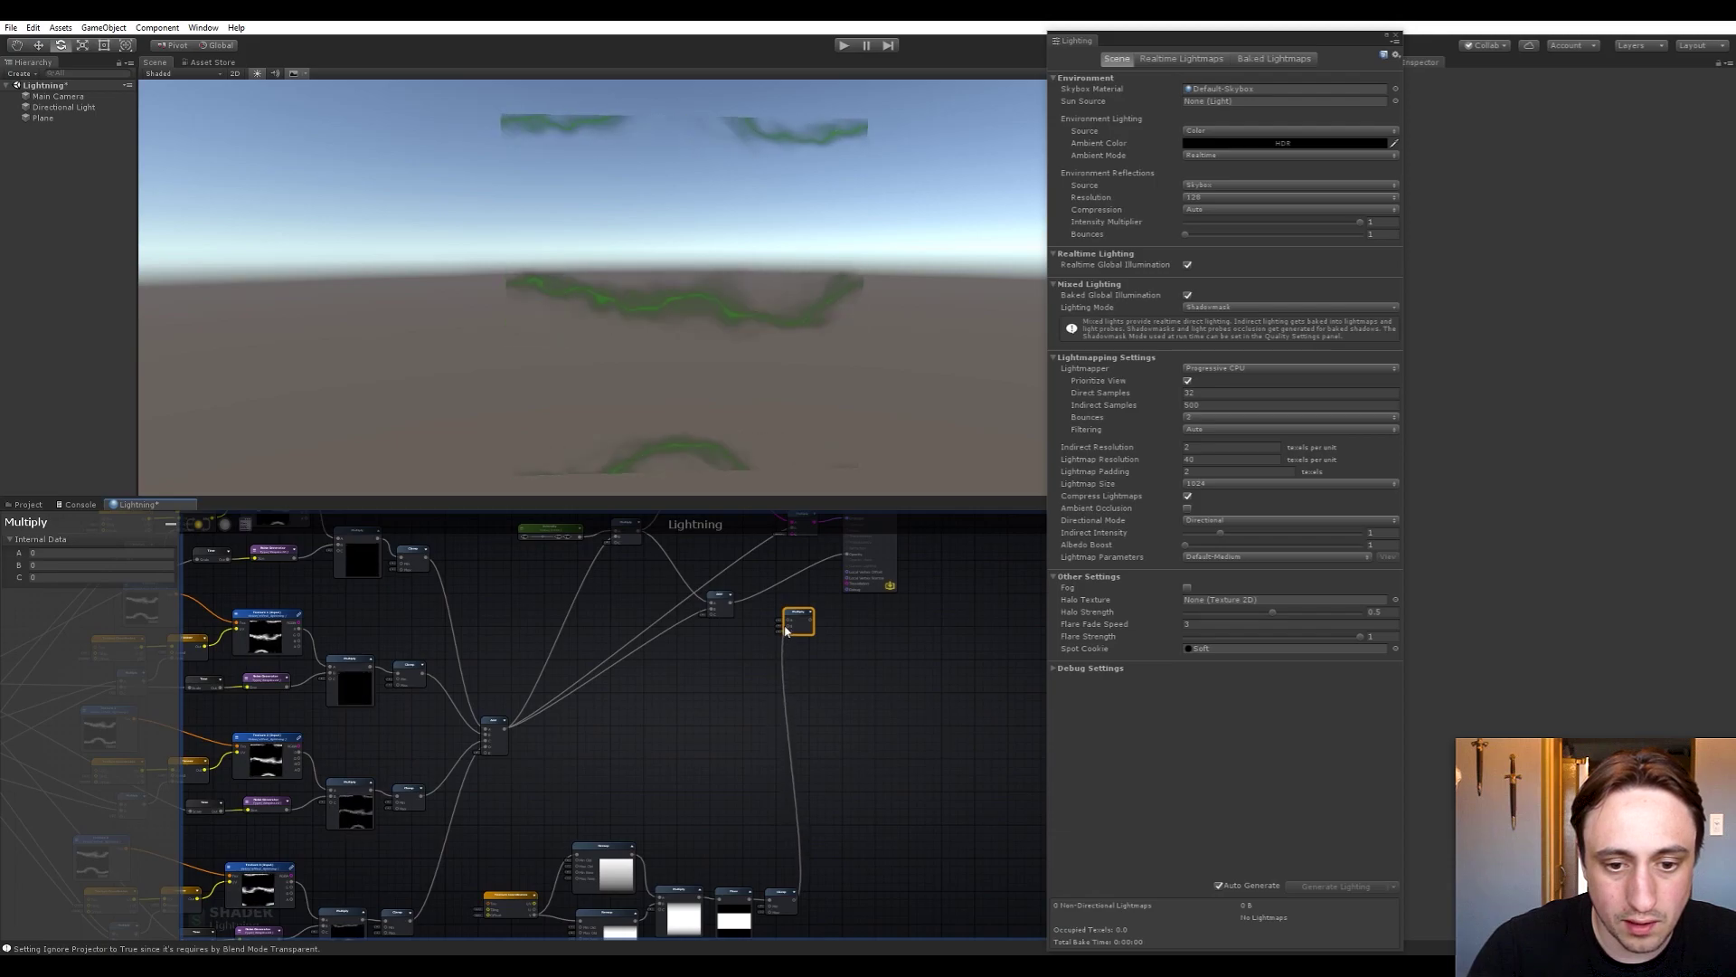
scroll(760, 622, "up", 3)
left_click_drag(709, 584, 807, 614)
middle_click_drag(758, 693, 628, 886)
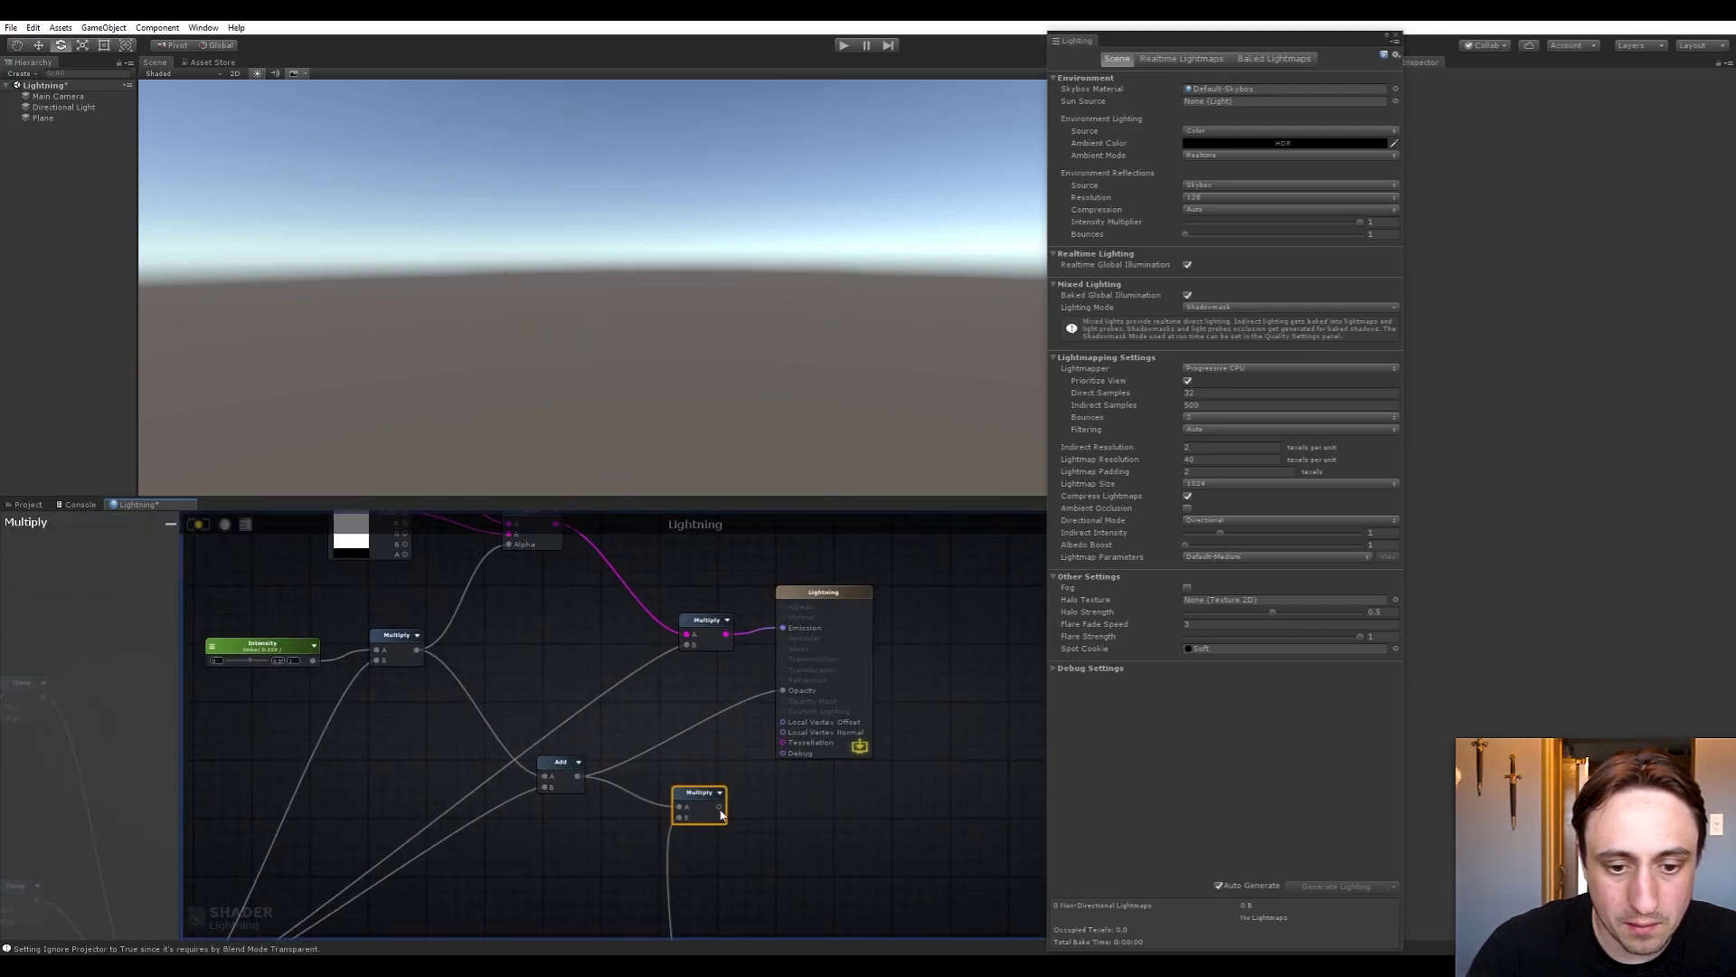
left_click_drag(719, 806, 783, 690)
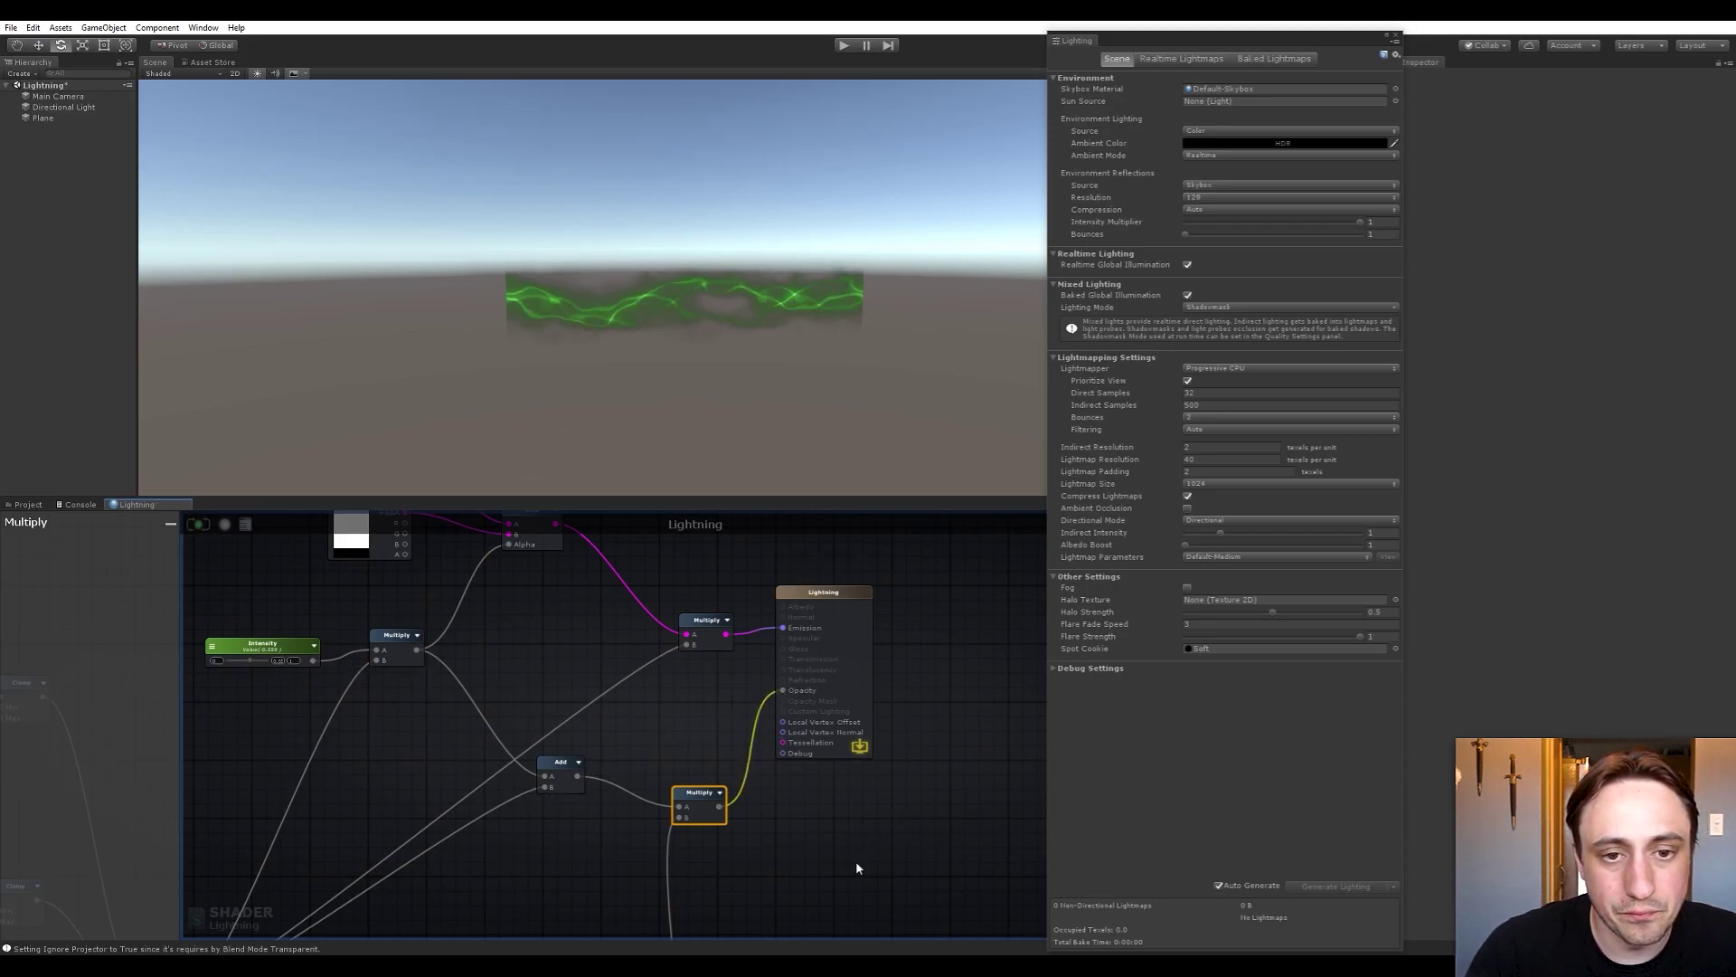
scroll(855, 860, "down", 8)
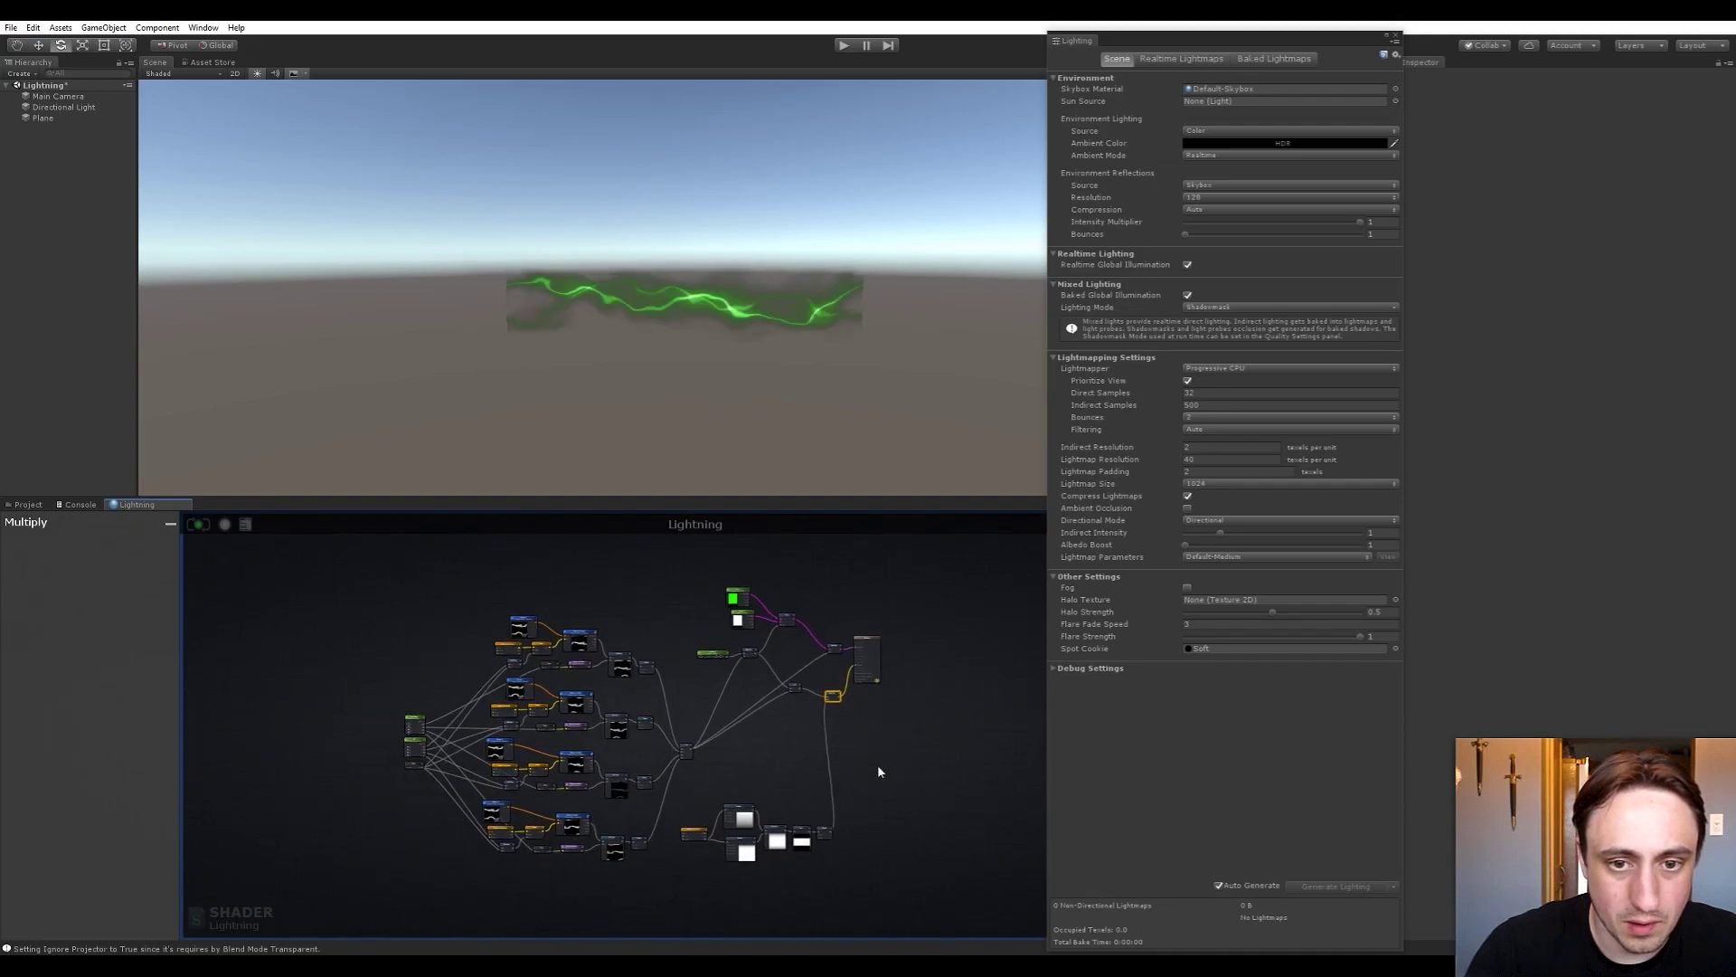
left_click_drag(876, 785, 873, 811)
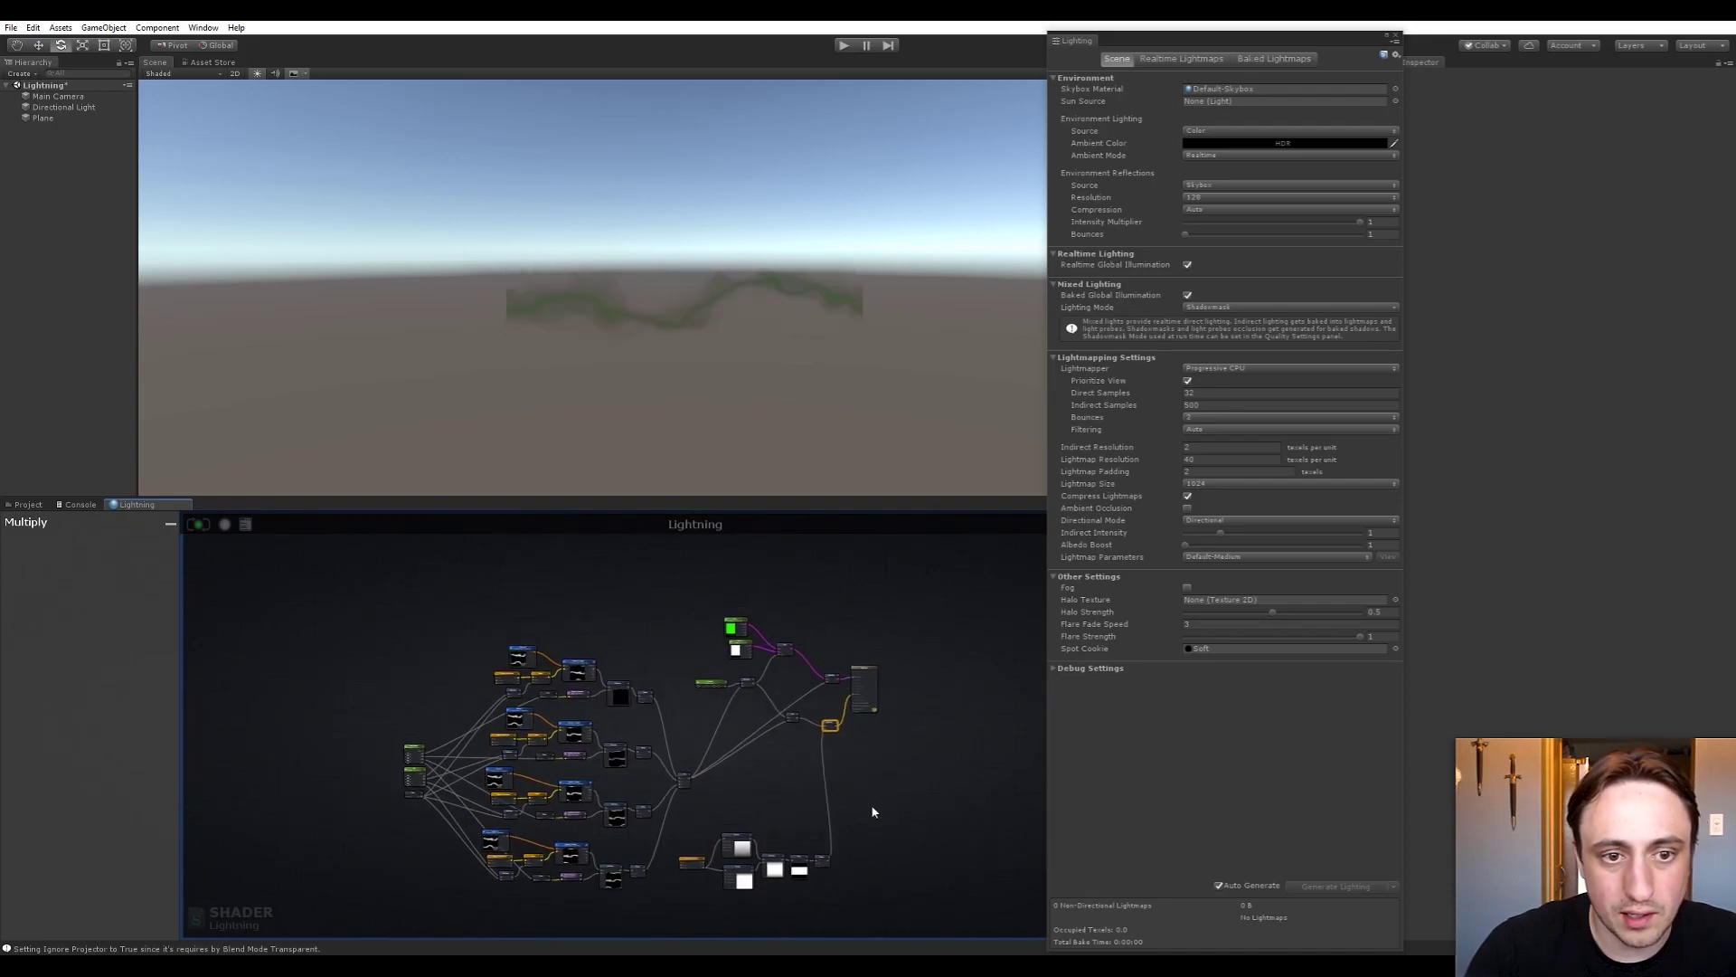
Select the lightning plane in the scene and set its X and Z scale to 10
left_click(664, 357)
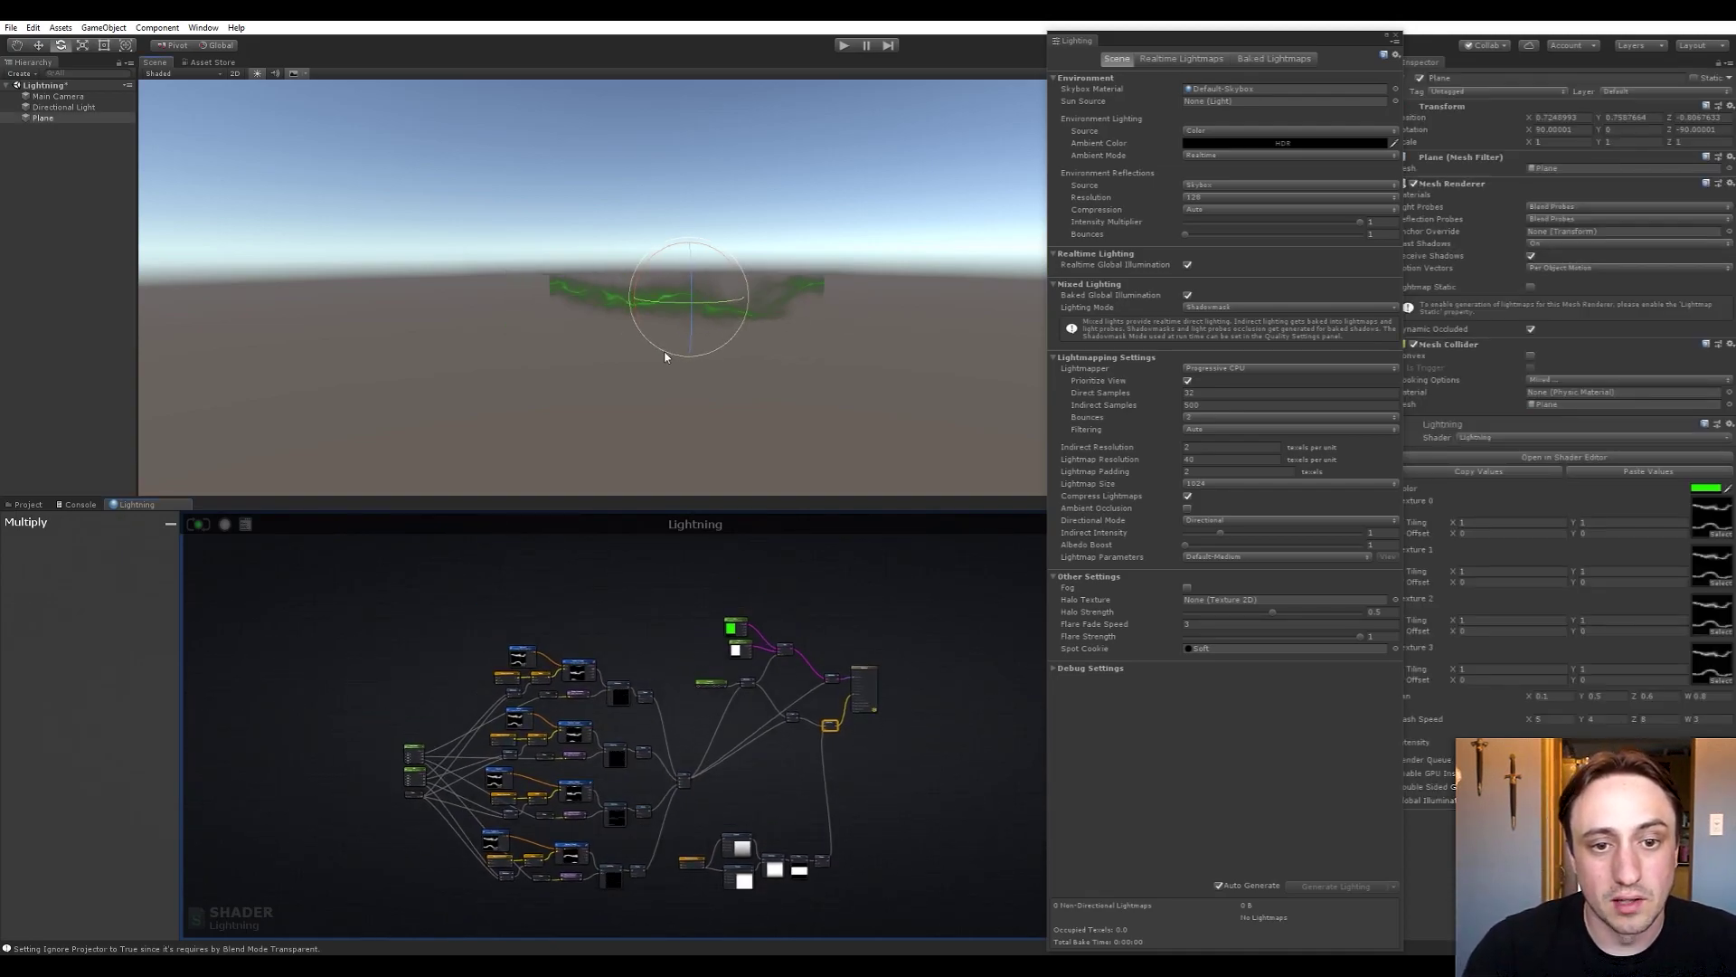
left_click(606, 288)
left_click(607, 288)
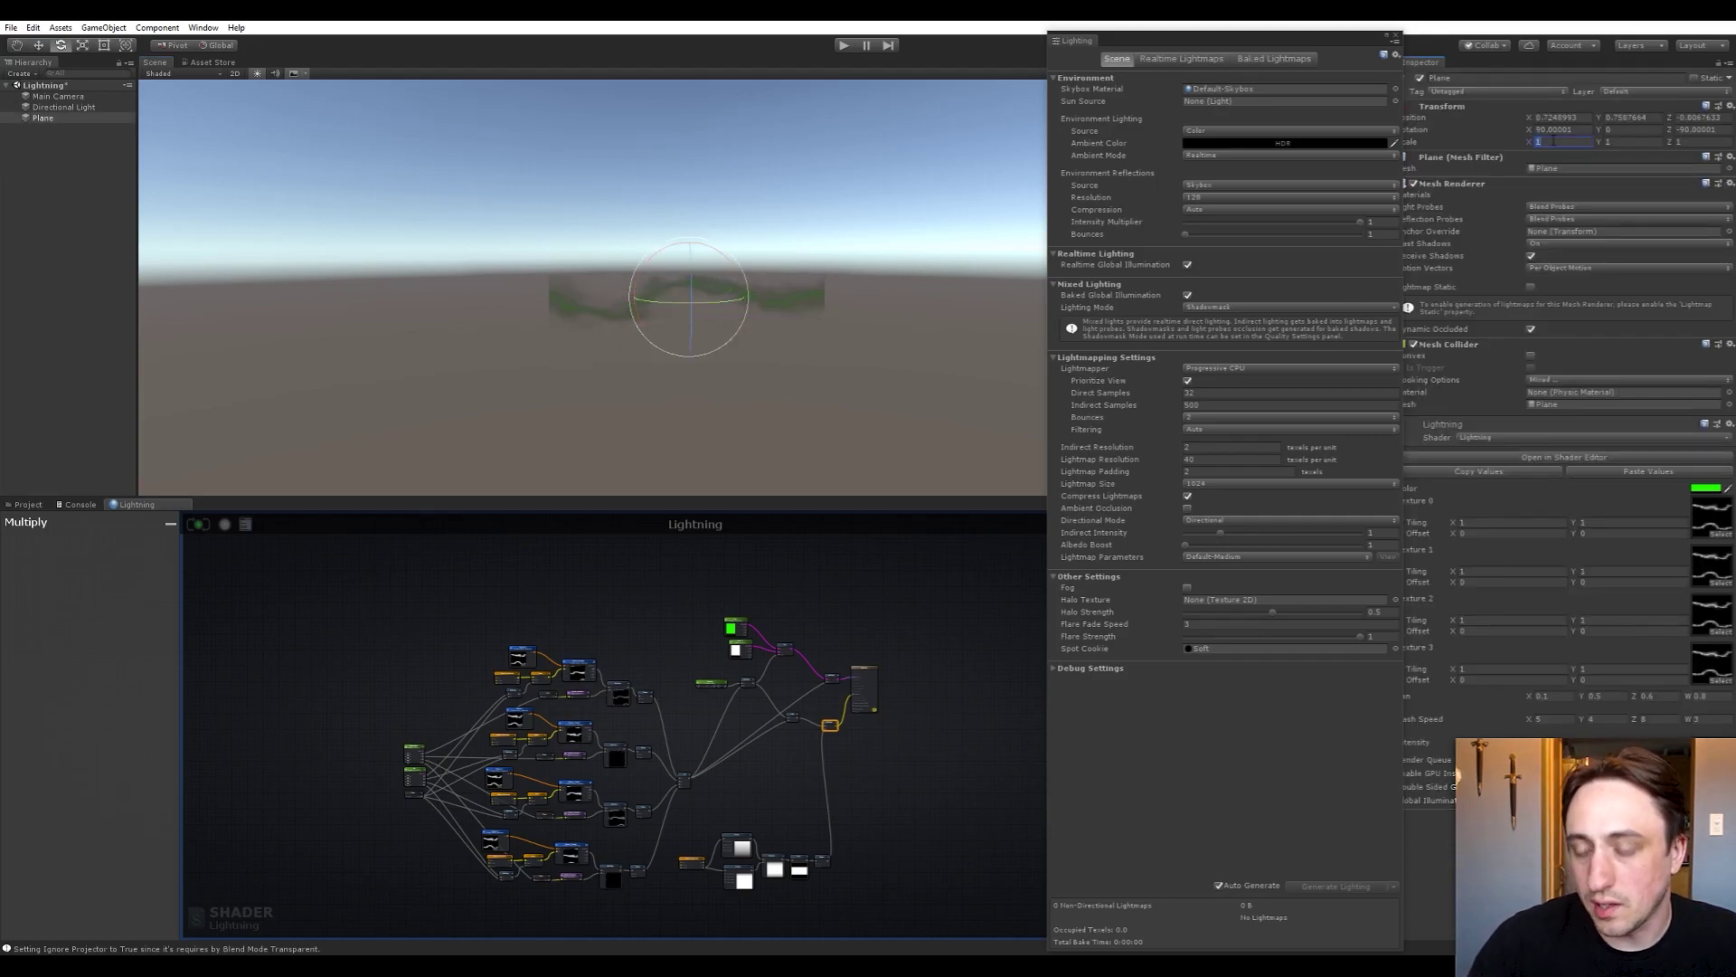
type("0")
key("Tab")
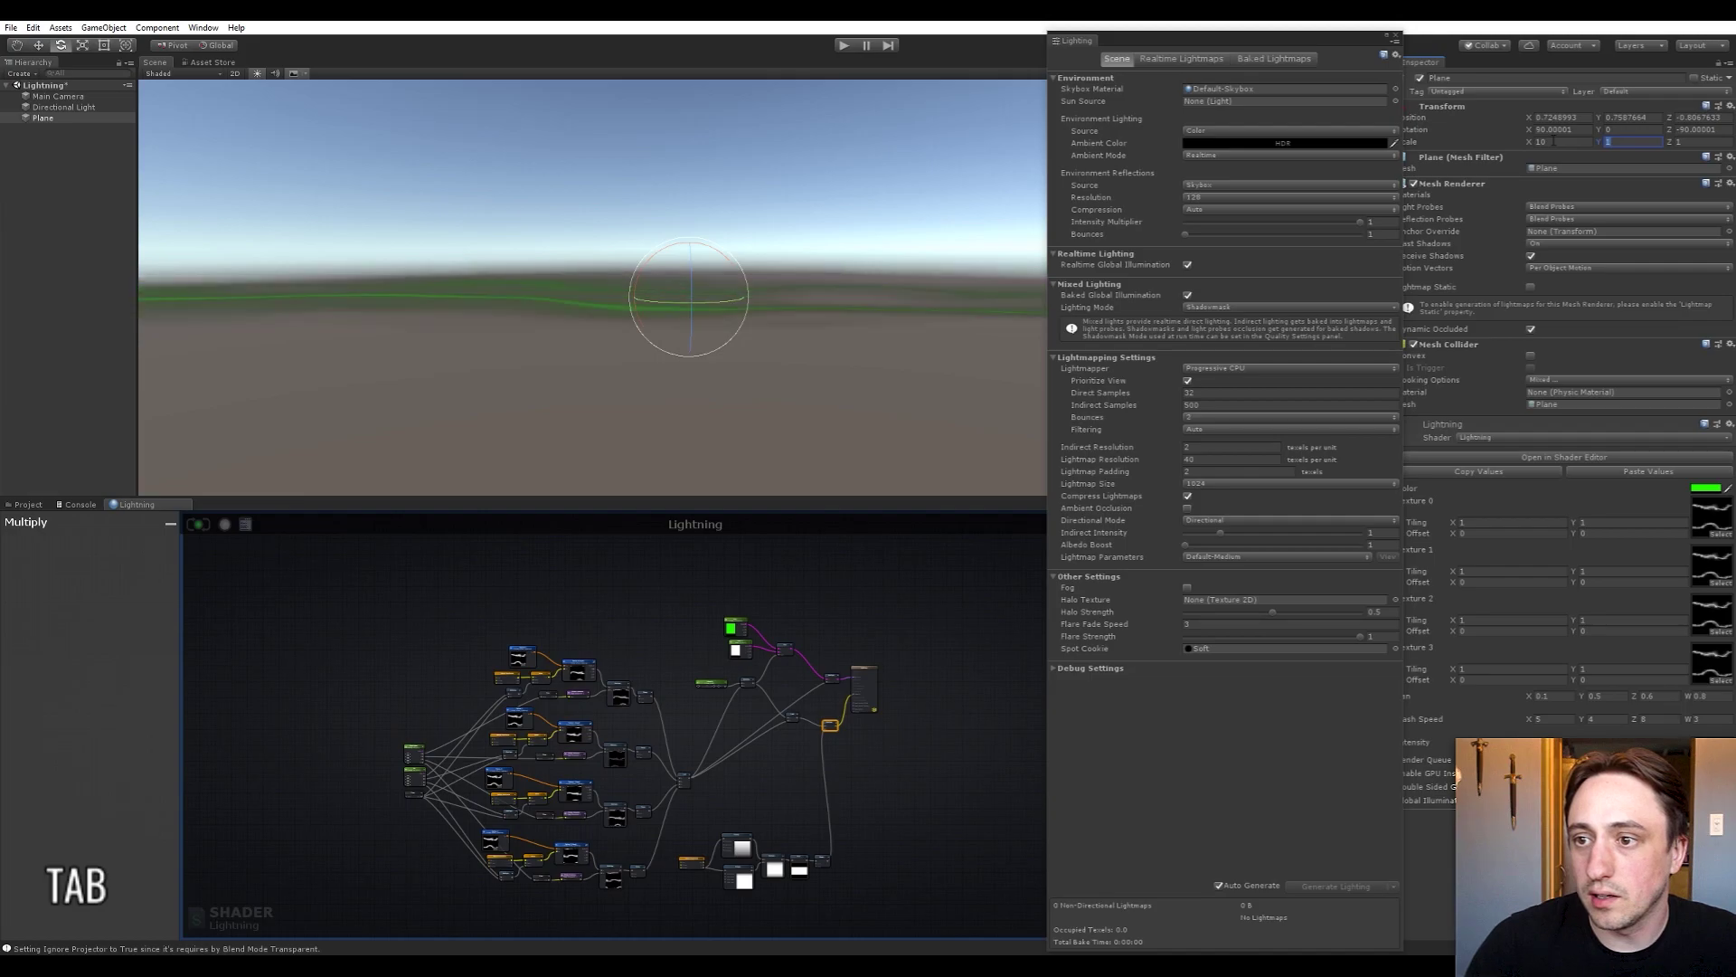
key("Tab")
type("0")
key("Return")
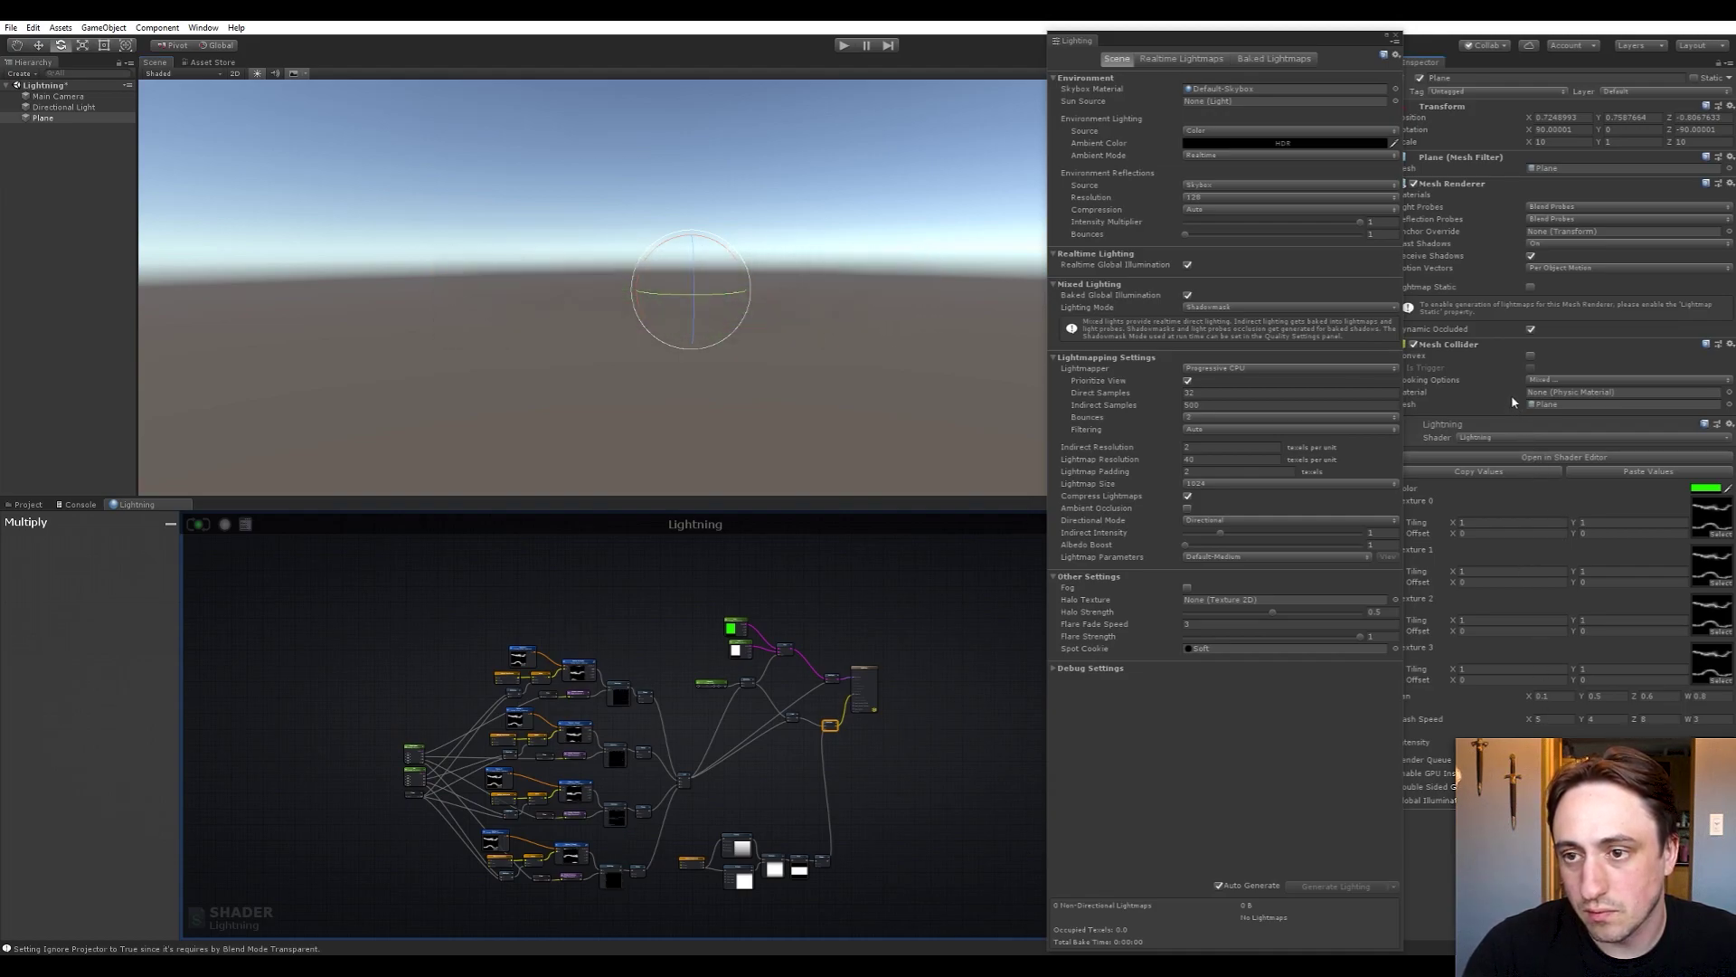
Close the Lighting window and set the plane's X and Z scale to 1
left_click(1394, 39)
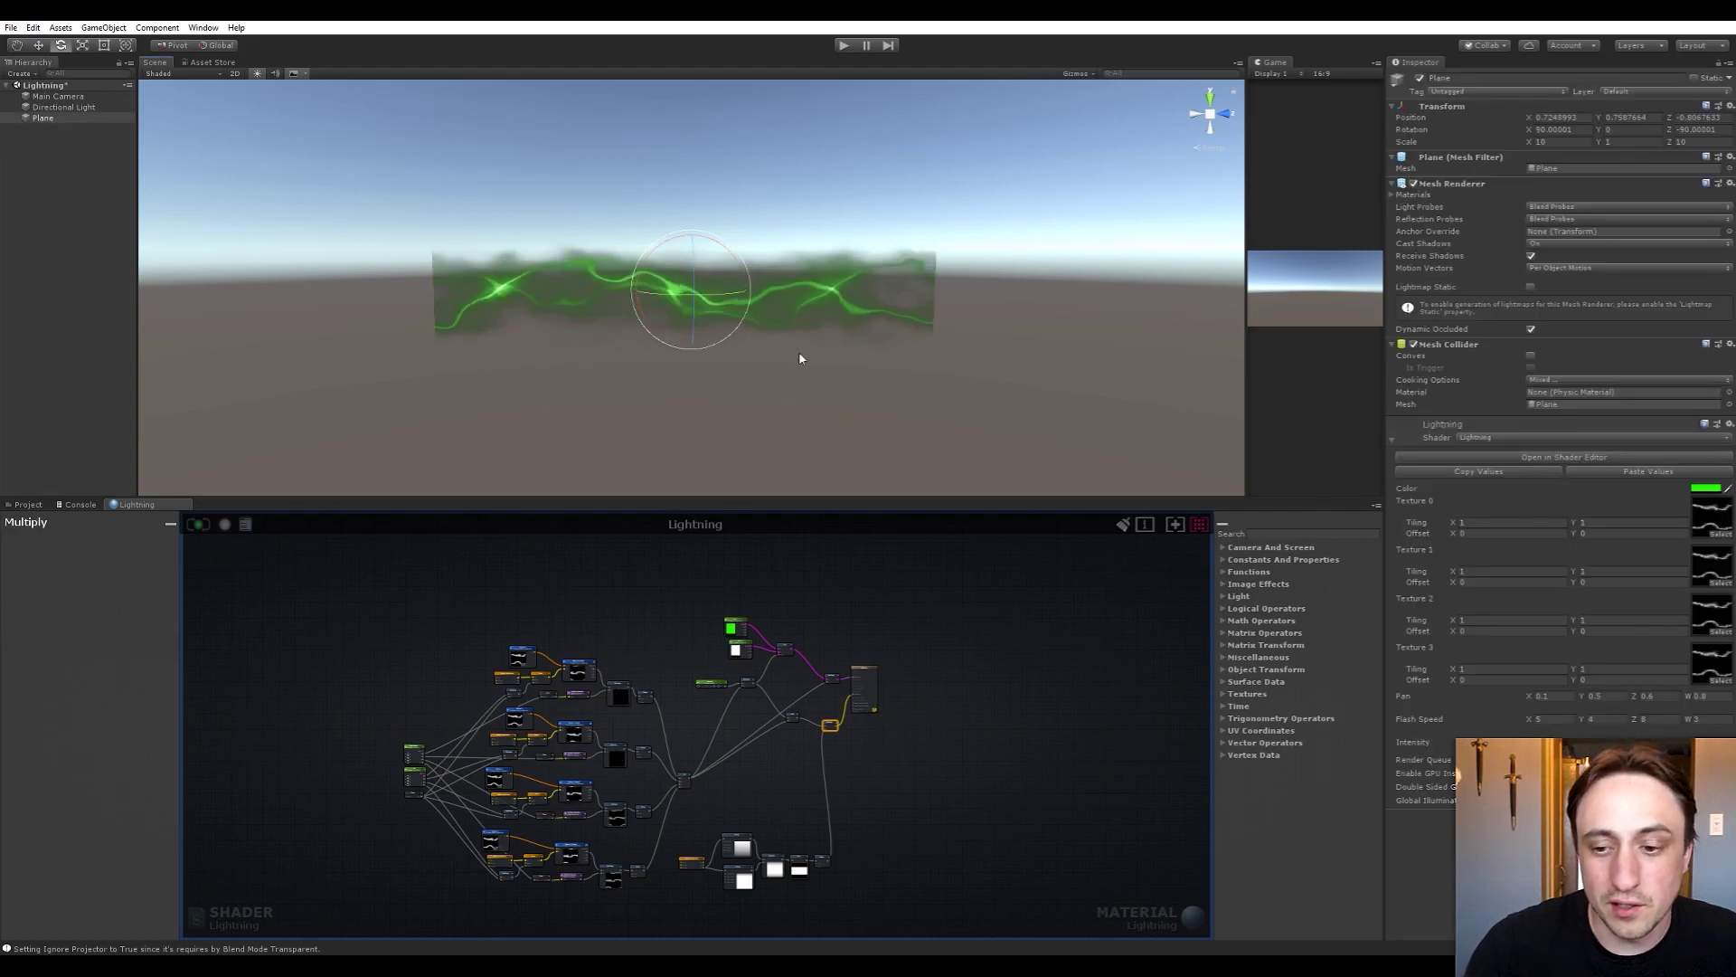
left_click(1545, 142)
type("1")
key("Tab")
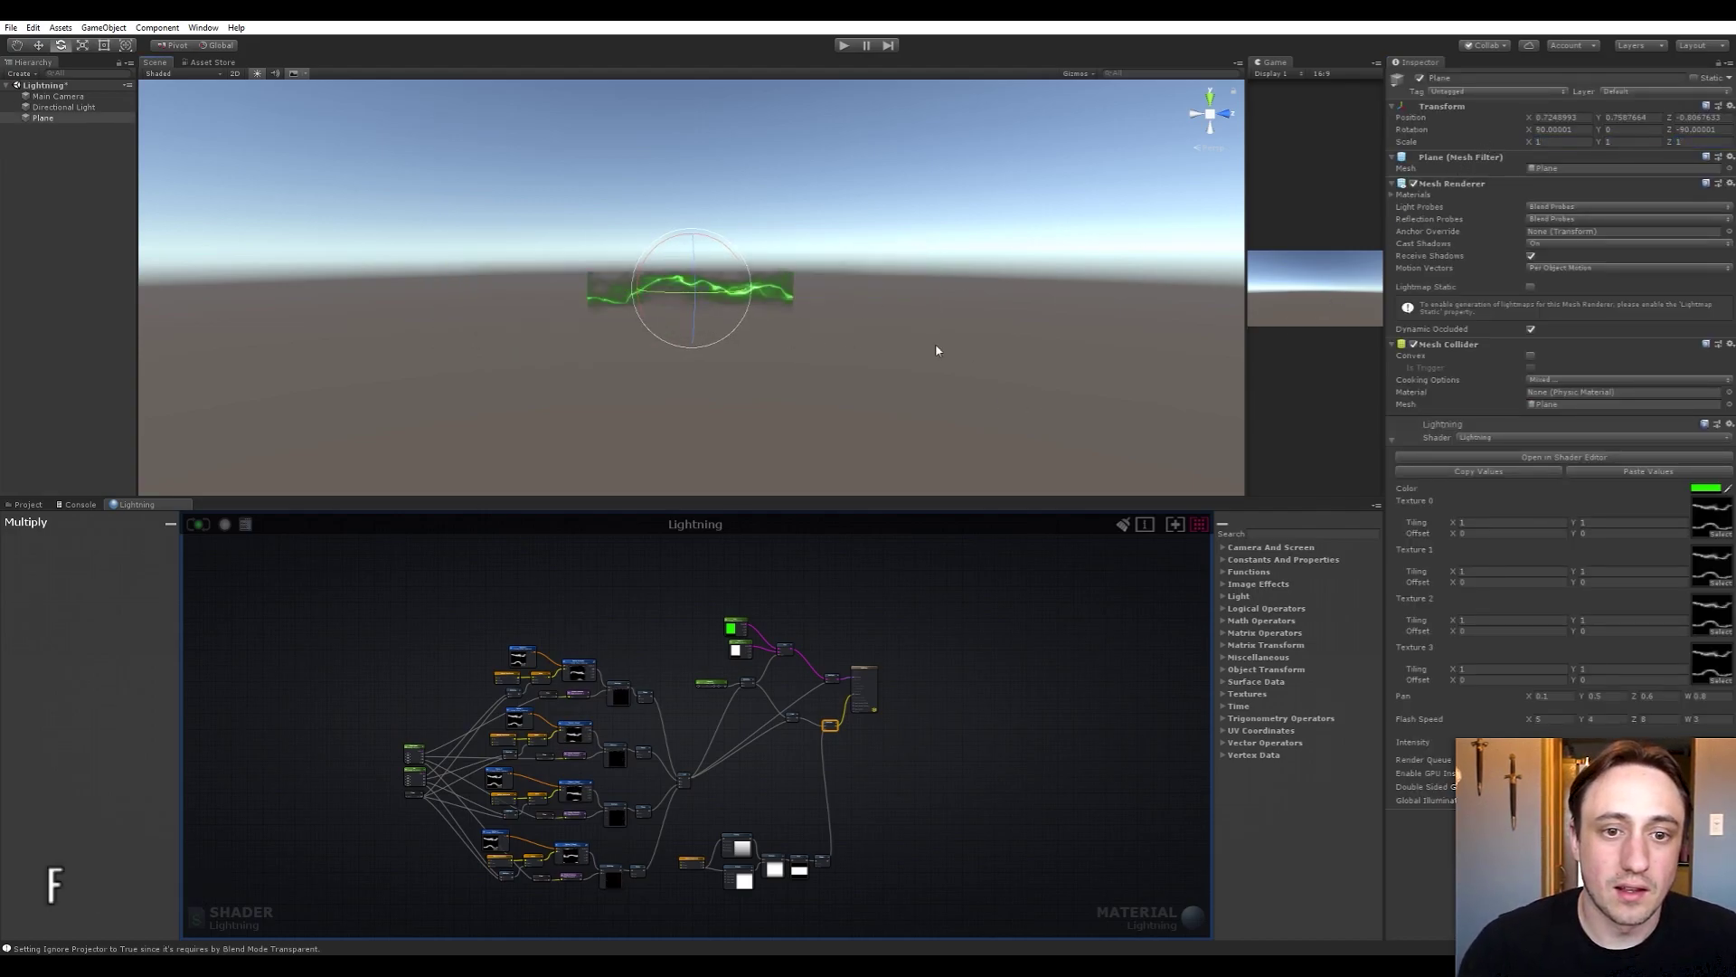
Duplicate the lightning plane and move the copy sideways with snapping so the two planes sit end to end
key("ctrl+d")
middle_click_drag(804, 334, 710, 353)
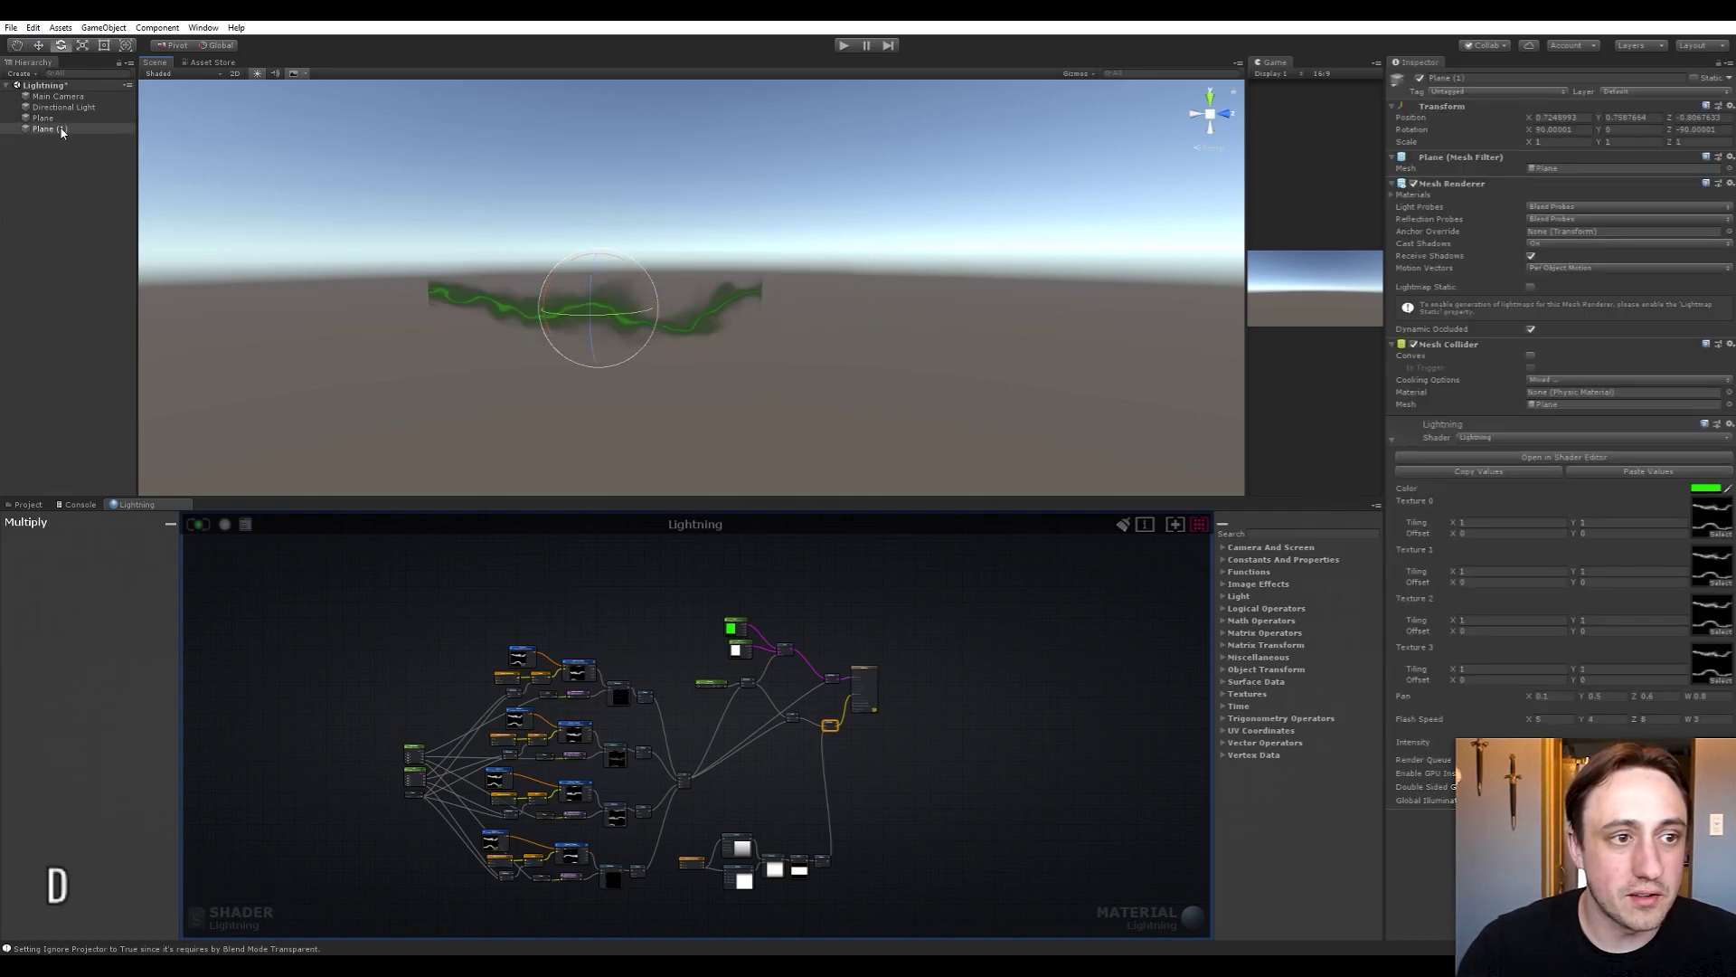
key("w")
left_click_drag(639, 304, 960, 335, "ctrl")
middle_click_drag(902, 346, 584, 389, "alt")
Select both planes, duplicate them and snap the copies sideways to extend the row to four planes
left_click(410, 338)
left_click(631, 342, "shift")
key("ctrl+d")
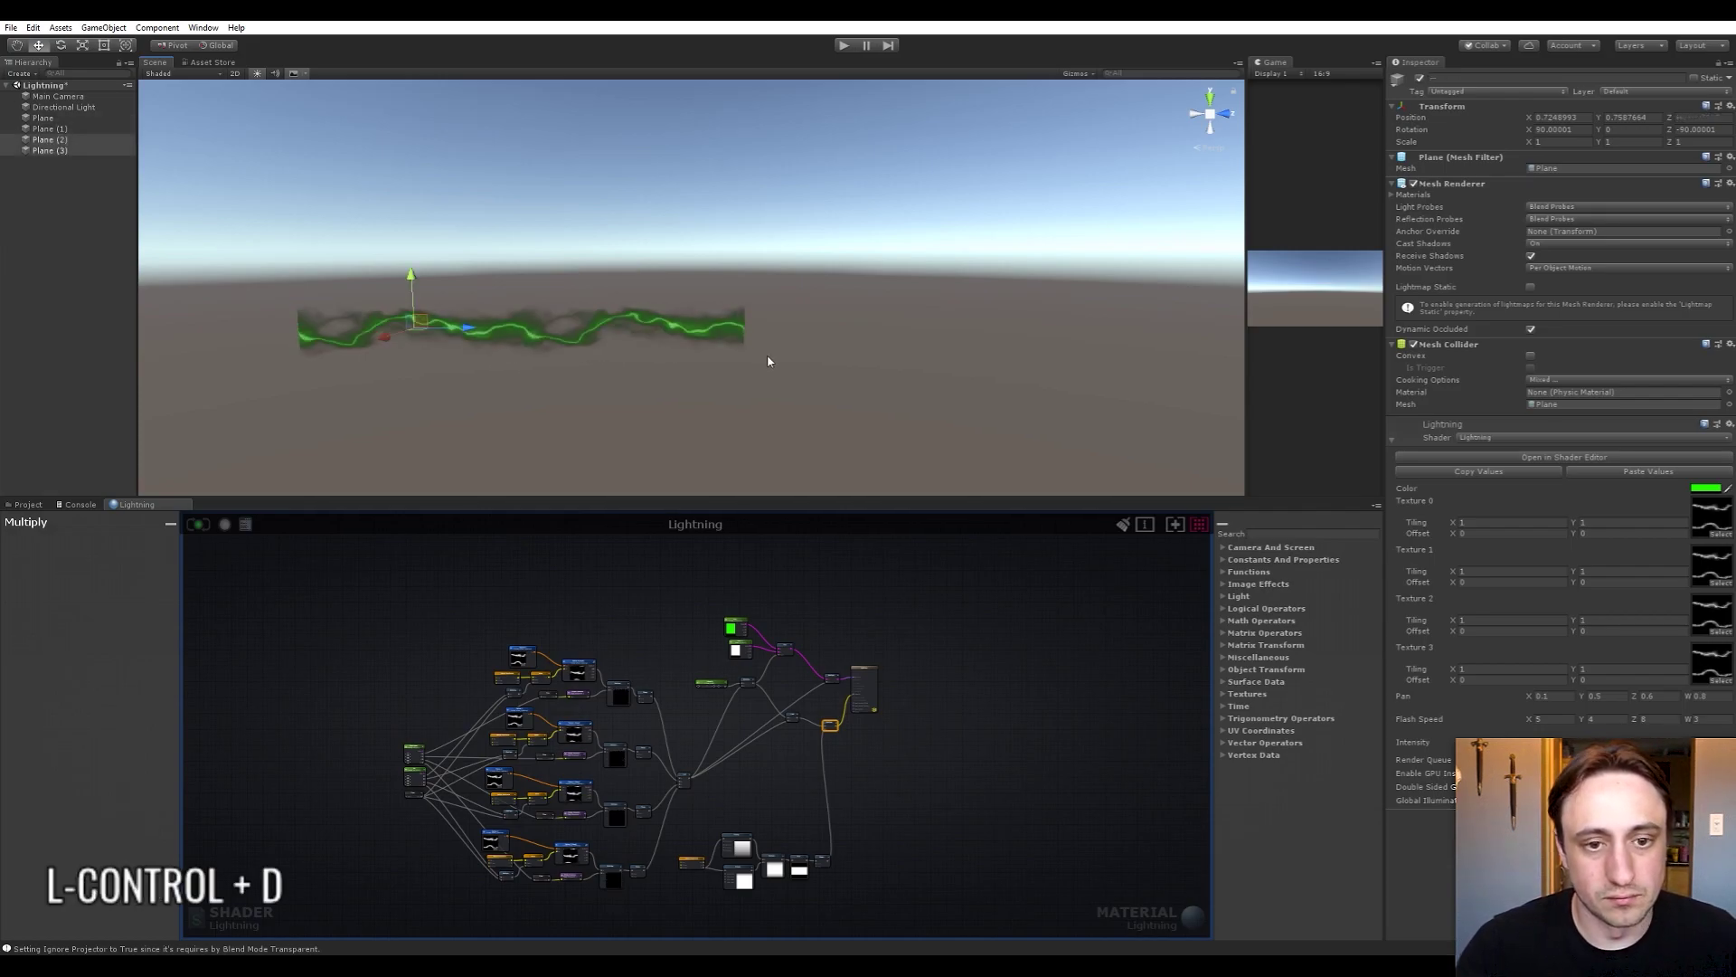
left_click_drag(466, 335, 876, 319, "ctrl")
Examine how the lightning tiles and repeats across the row of four planes
scroll(731, 389, "up", 2)
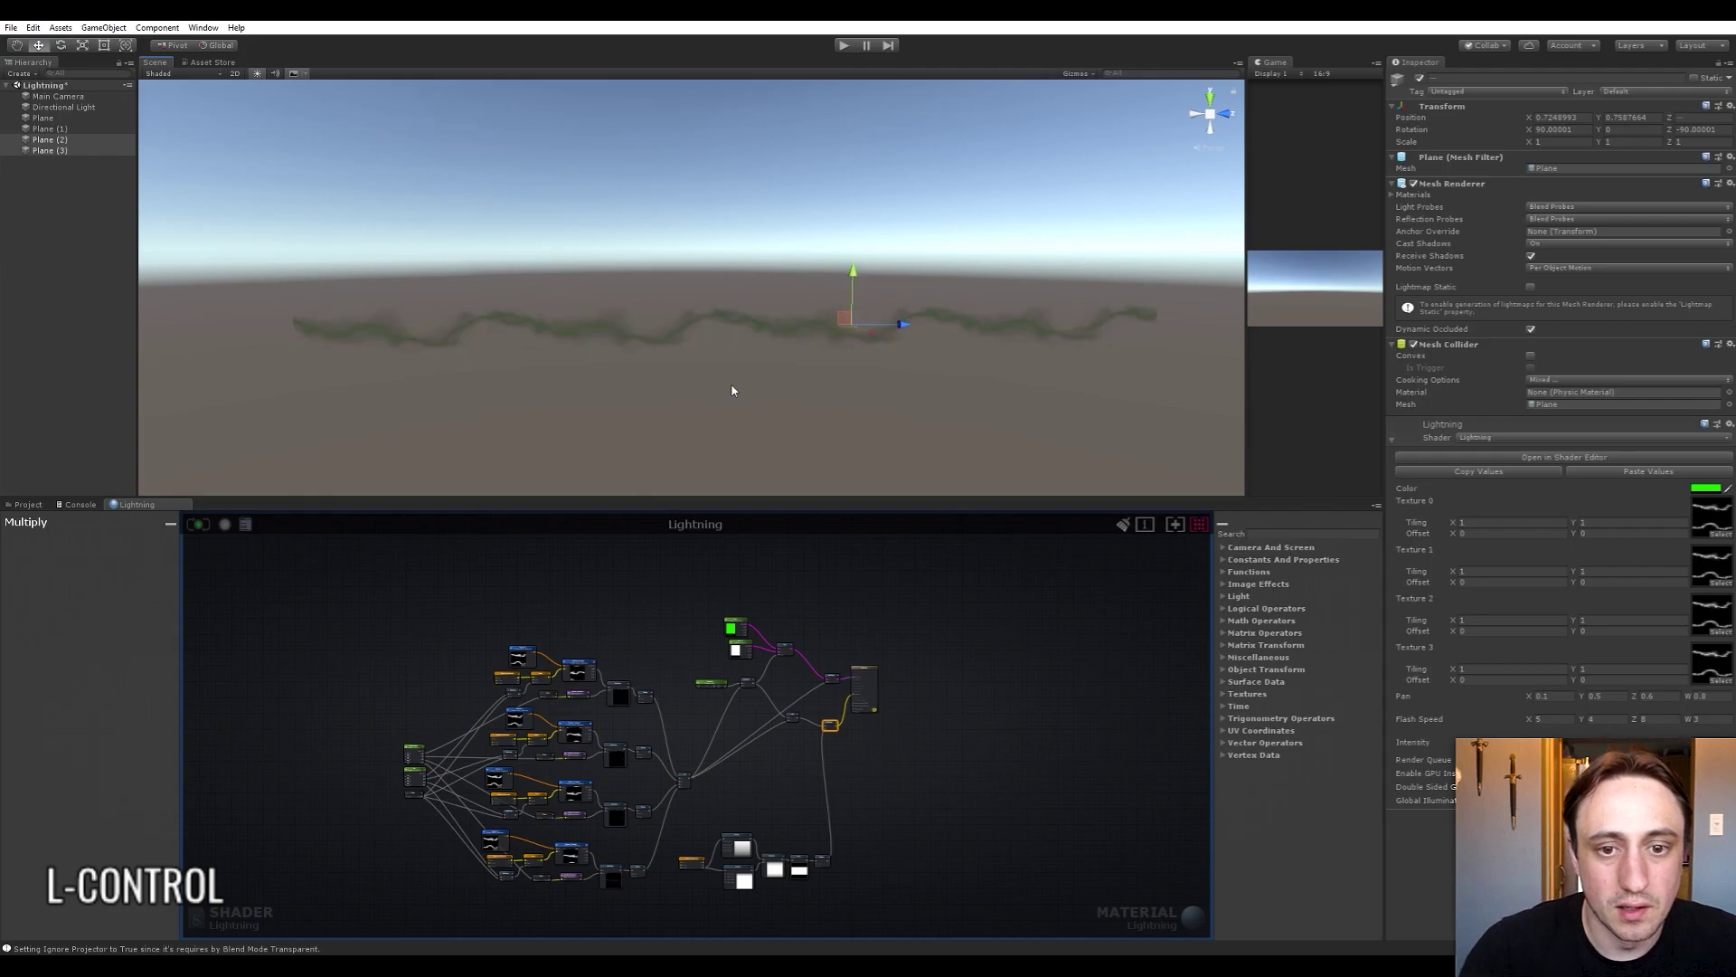
left_click(977, 204)
scroll(702, 290, "up", 3)
scroll(698, 293, "down", 3)
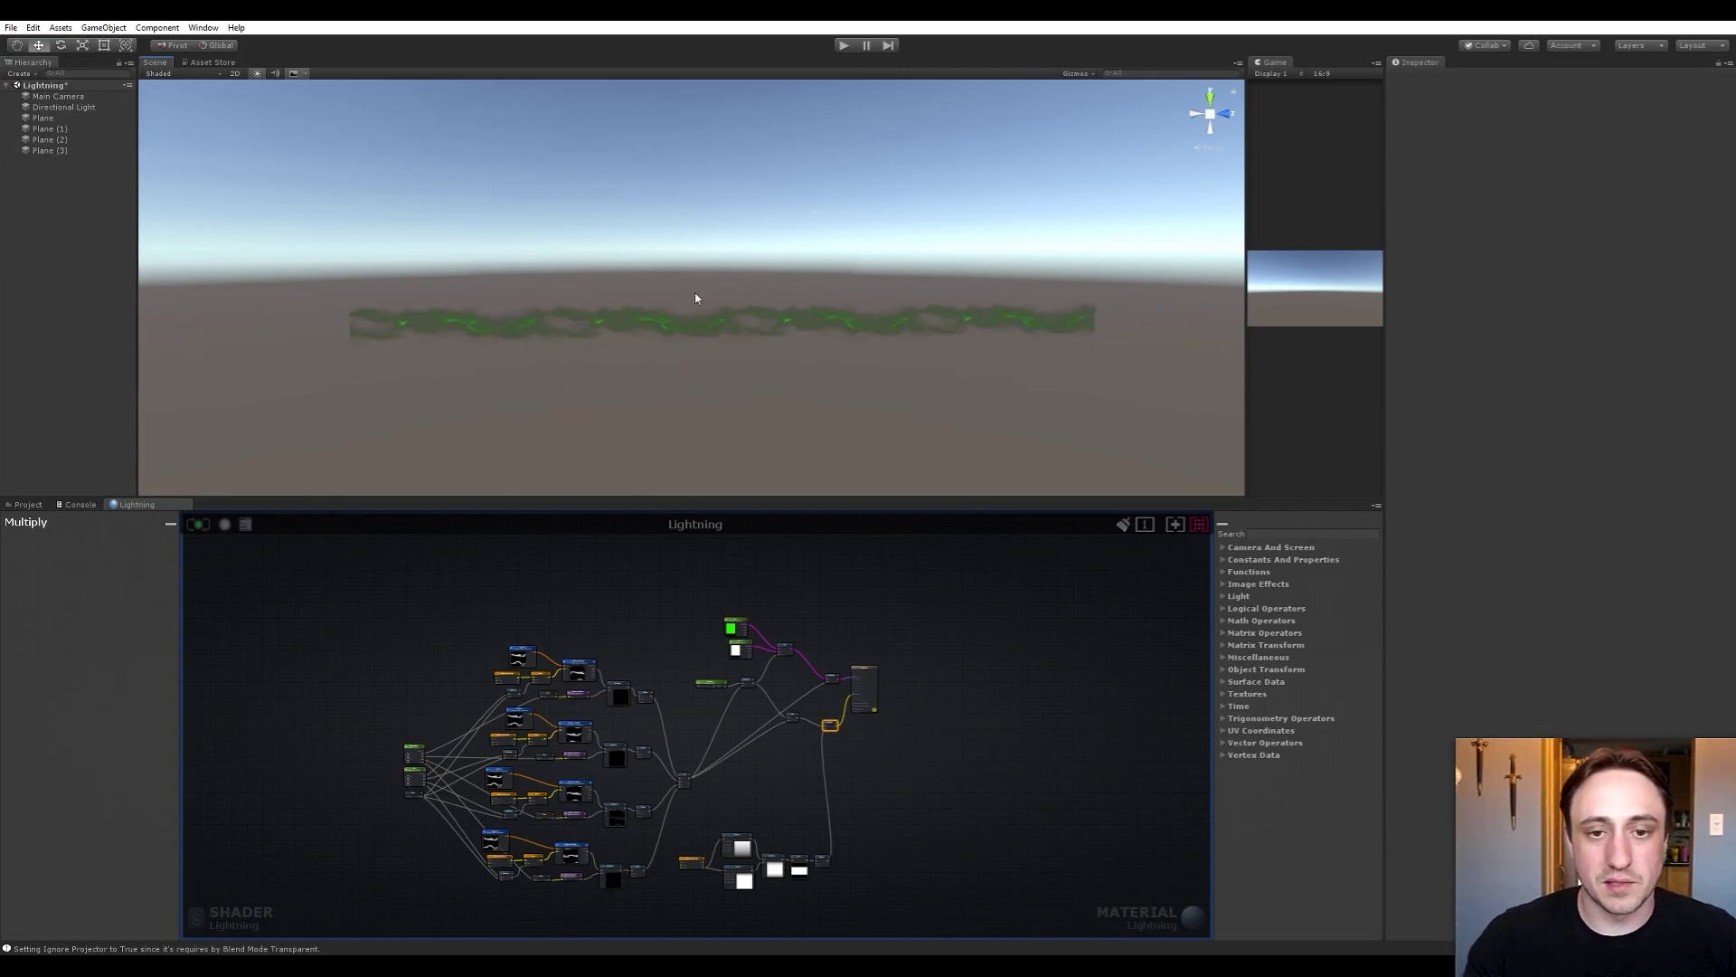
left_click(756, 253)
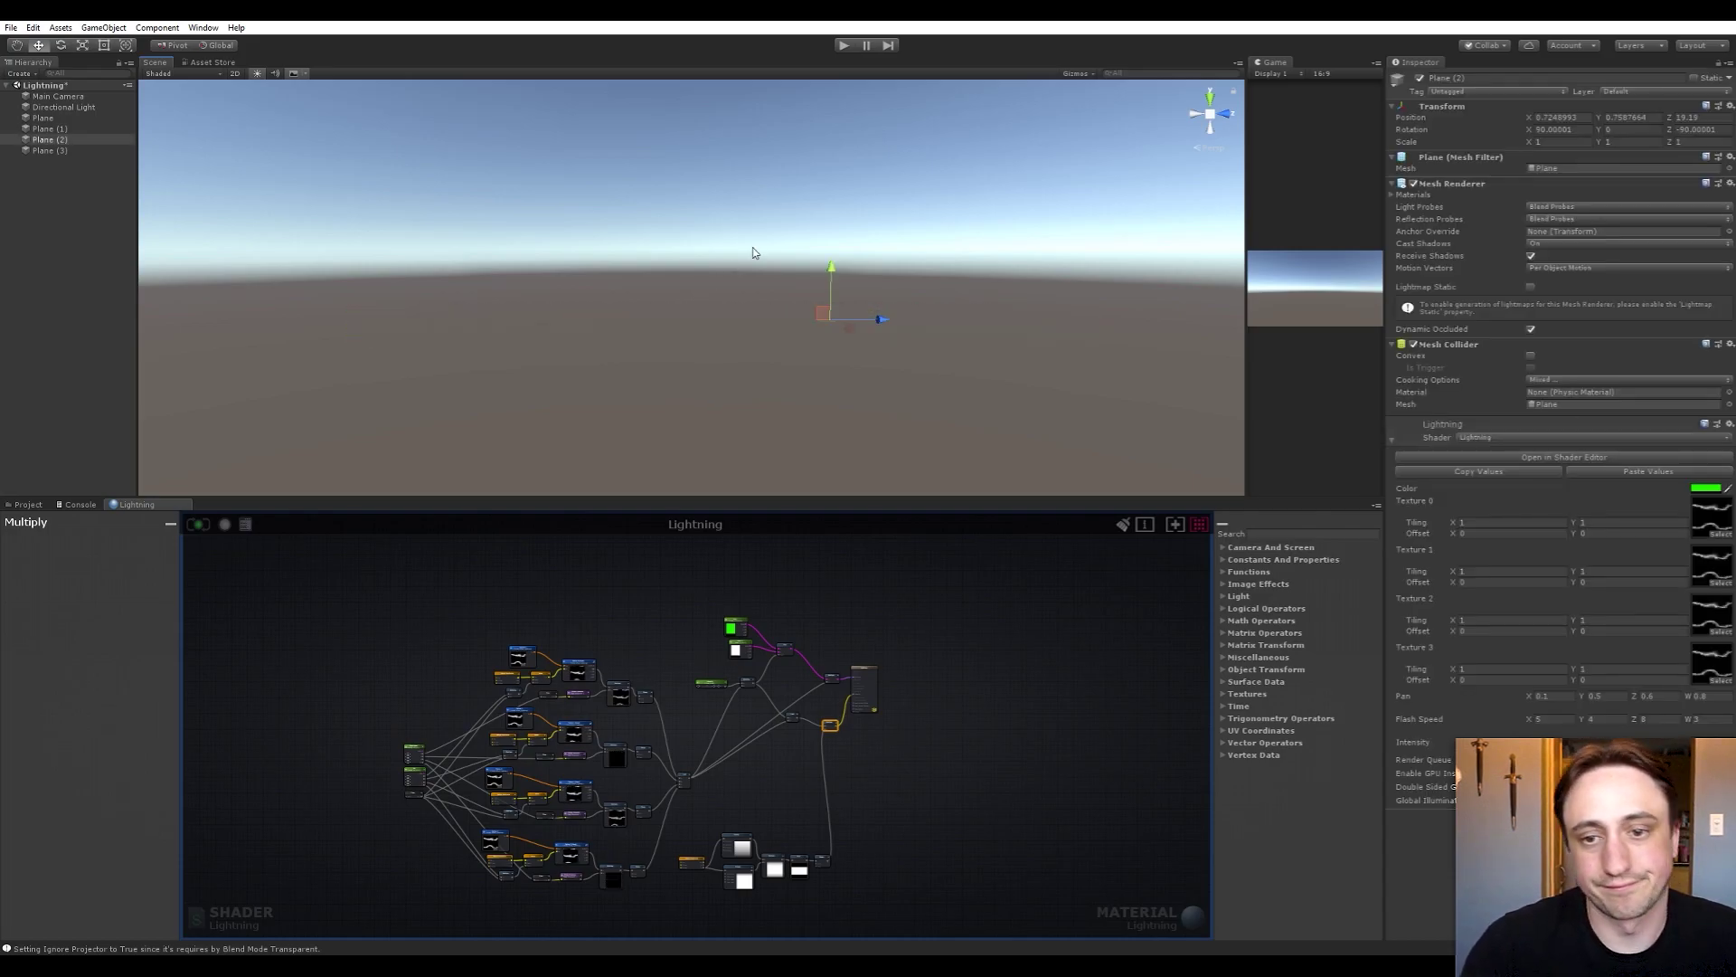
left_click(760, 219)
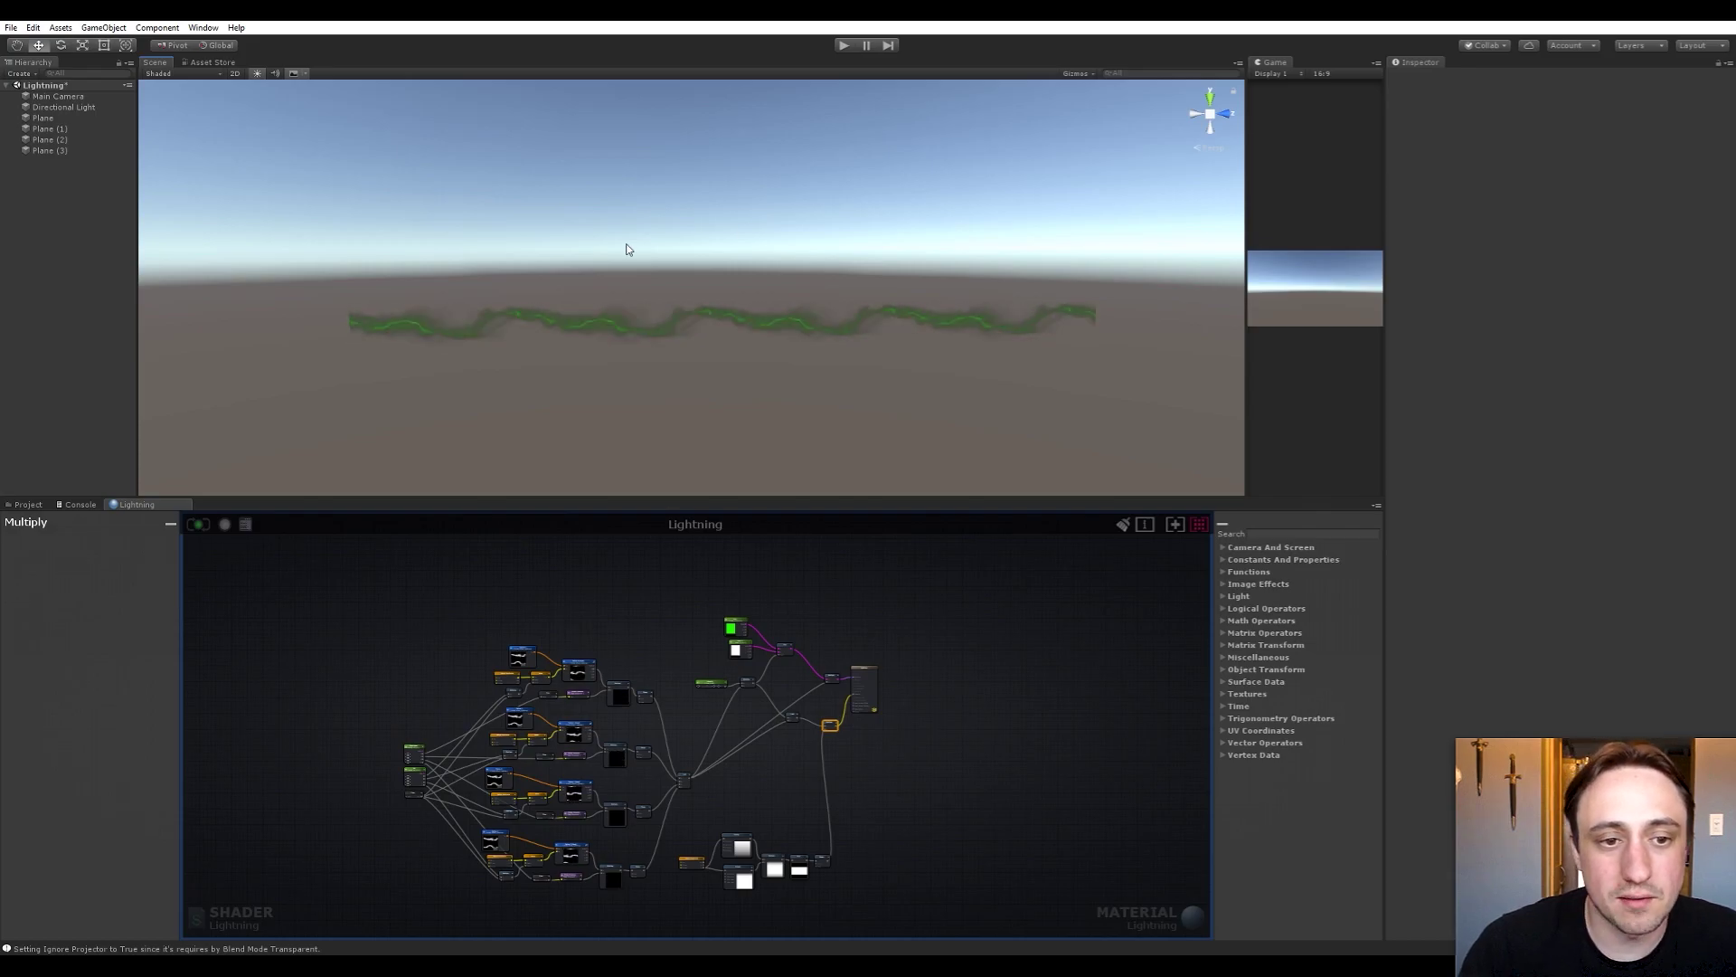
left_click_drag(483, 270, 1020, 460)
left_click(905, 378)
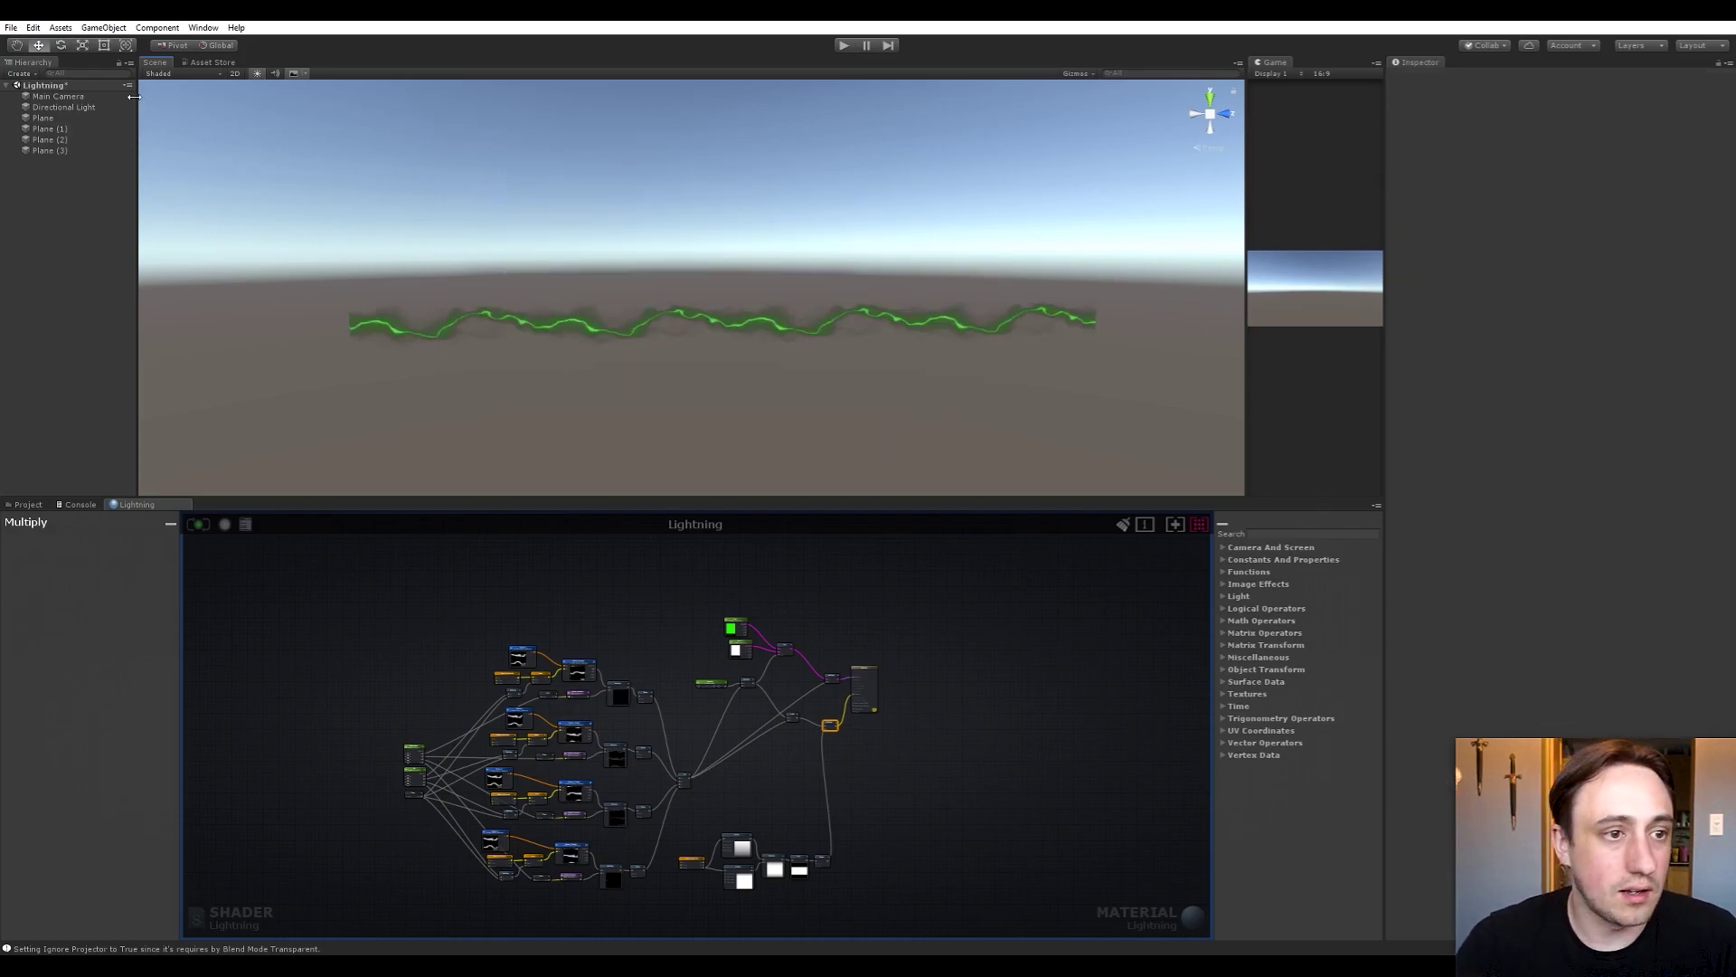
Delete the three duplicate planes, keeping only the original lightning plane
left_click(43, 129)
key("Delete")
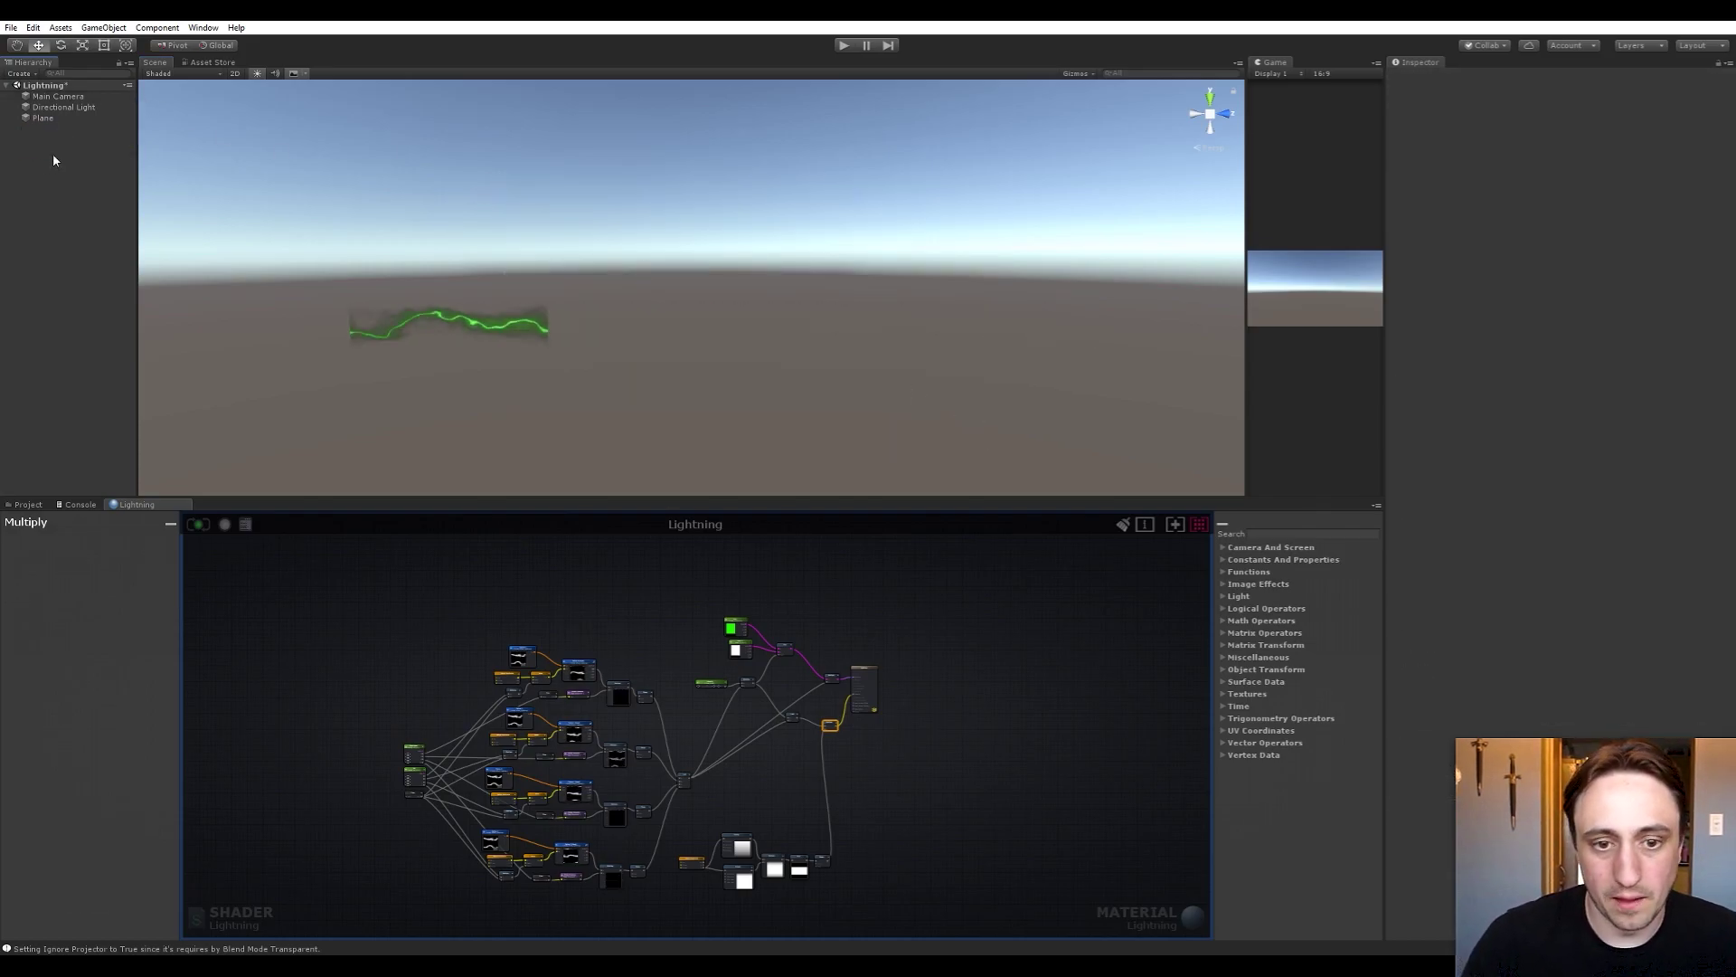
left_click_drag(202, 309, 758, 300, "alt")
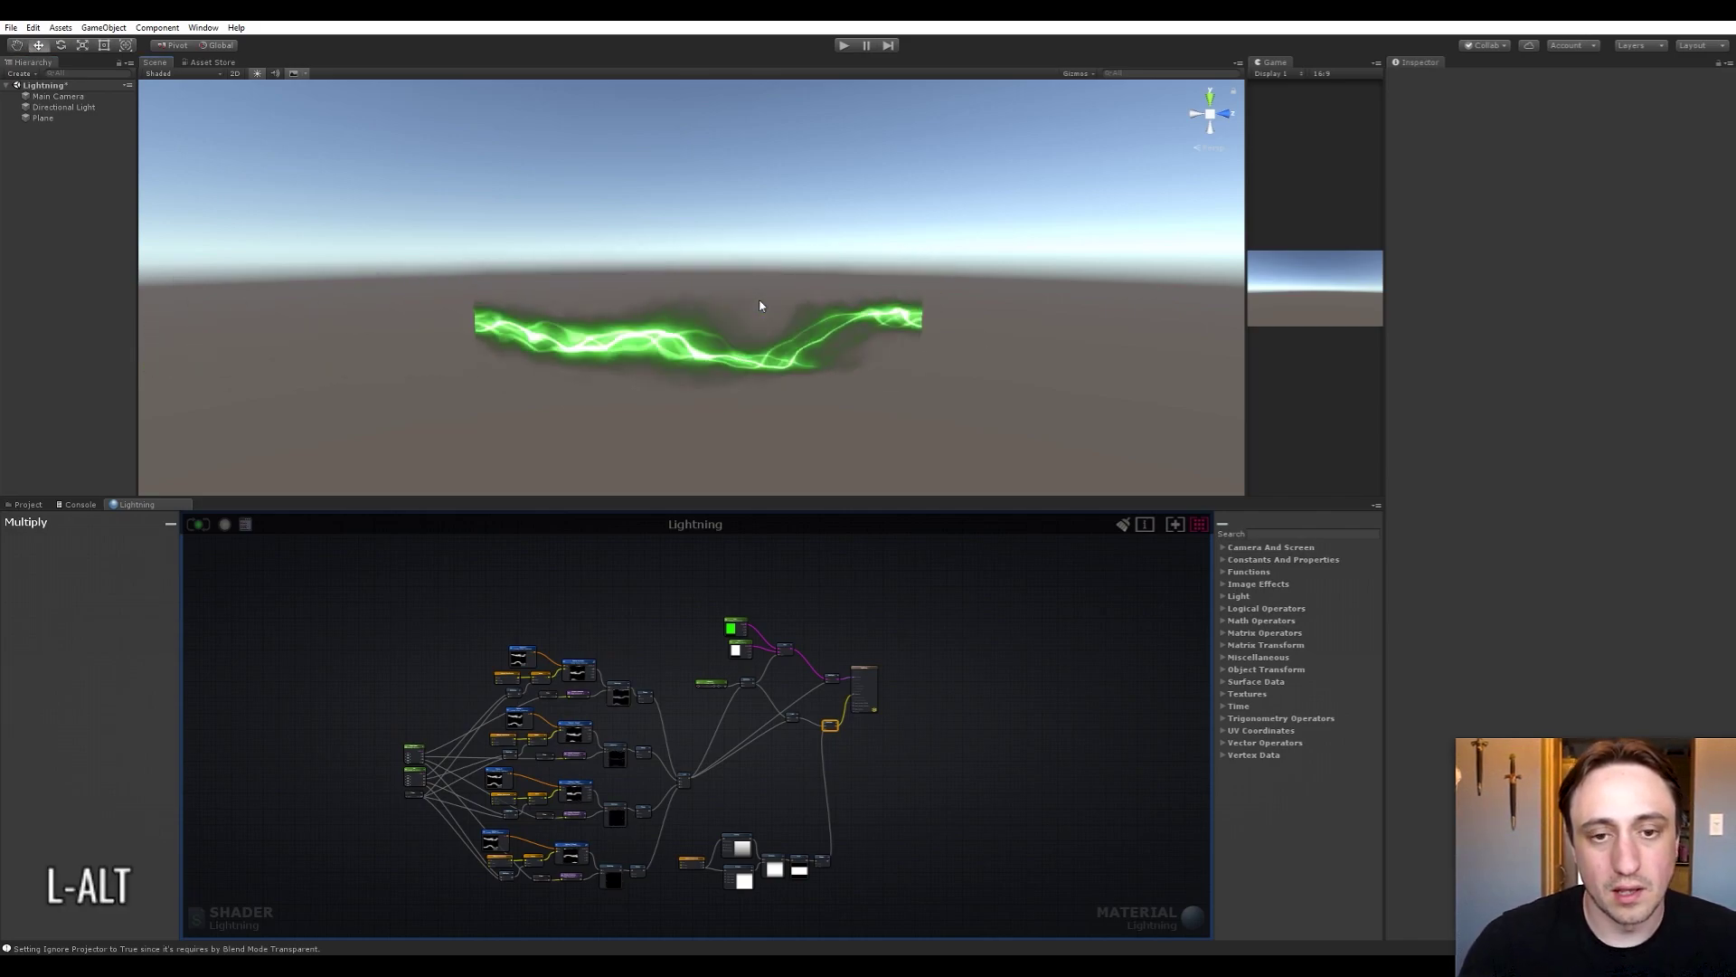